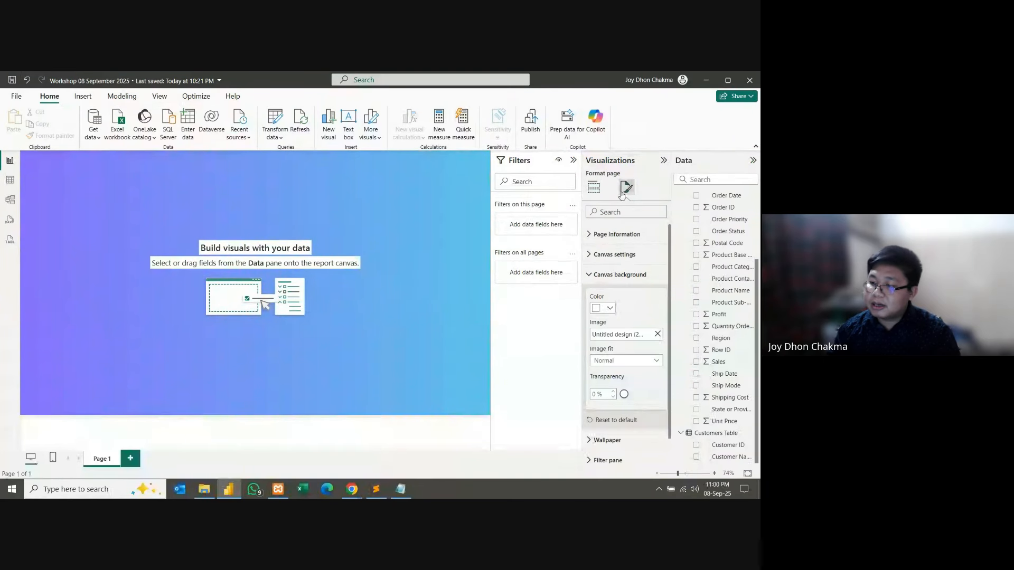
Step: Insert a card visual, shrink it to a small rectangle and place it in the upper-left corner of the report page
click(593, 189)
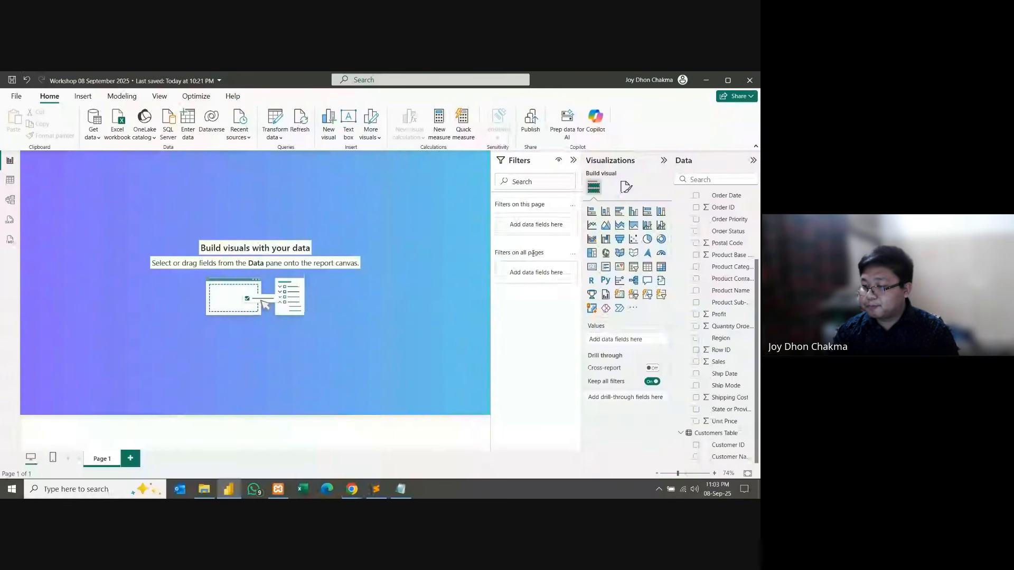
click(592, 266)
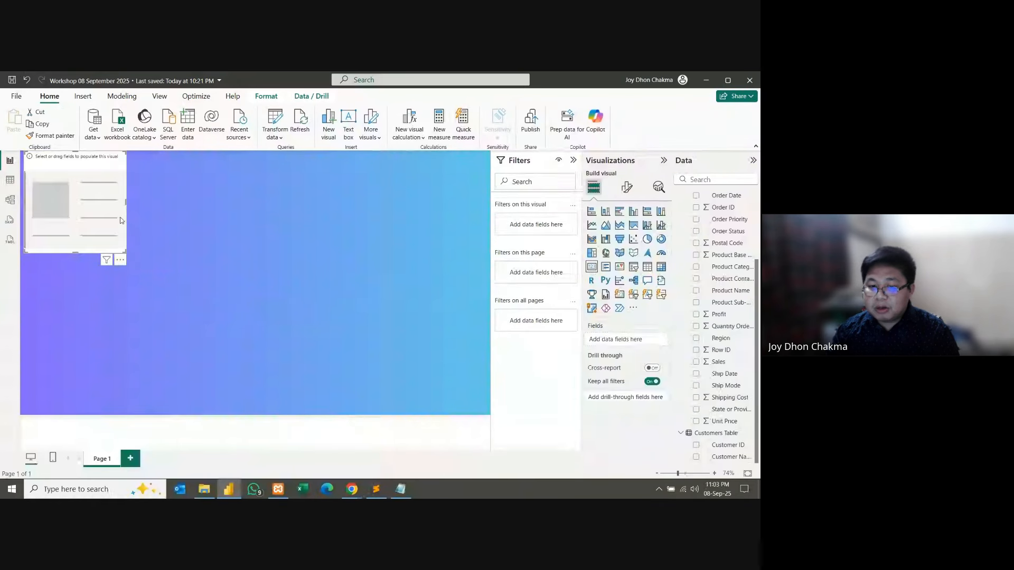
drag(87, 209, 112, 238)
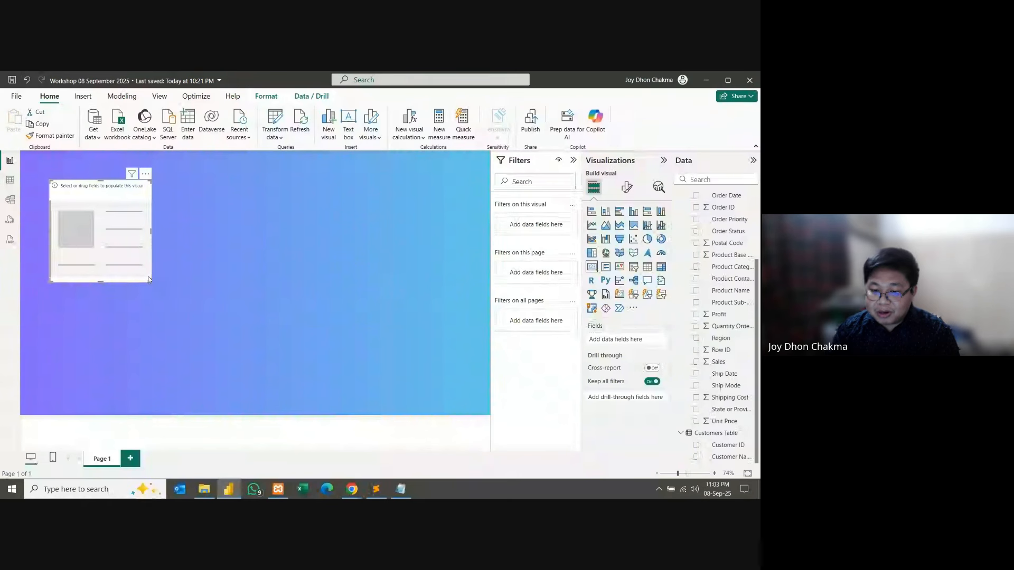
drag(148, 278, 118, 192)
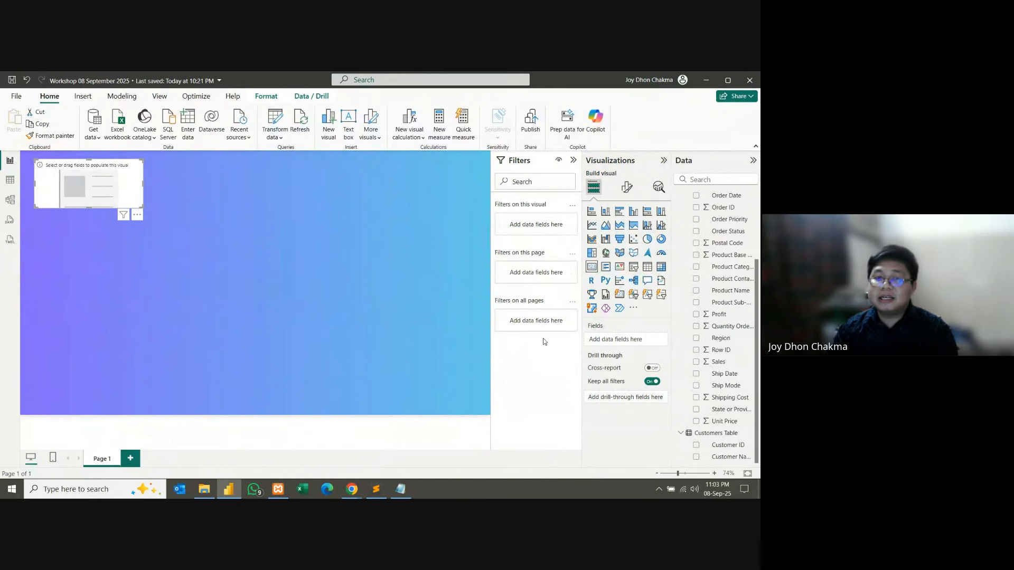
Step: Add the Sales field from the Consolidated Data table to the new card
scroll(724, 373, up, 3)
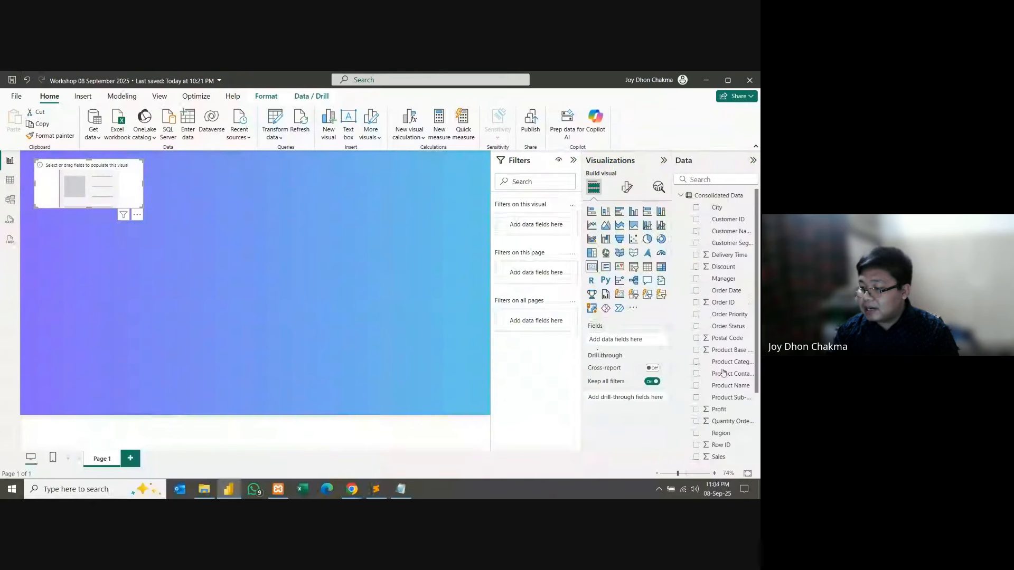
scroll(724, 372, down, 4)
drag(723, 362, 645, 342)
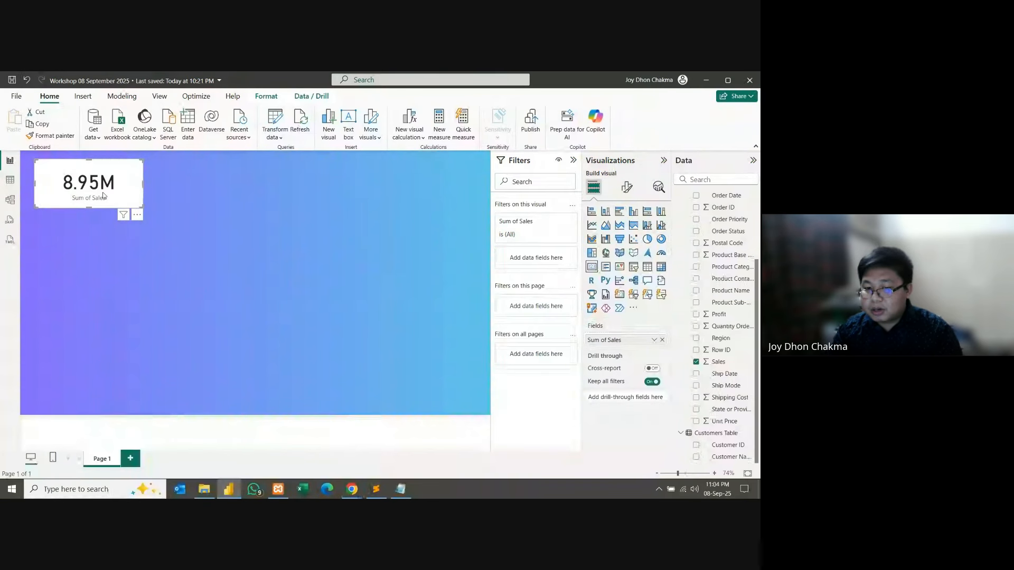
click(627, 188)
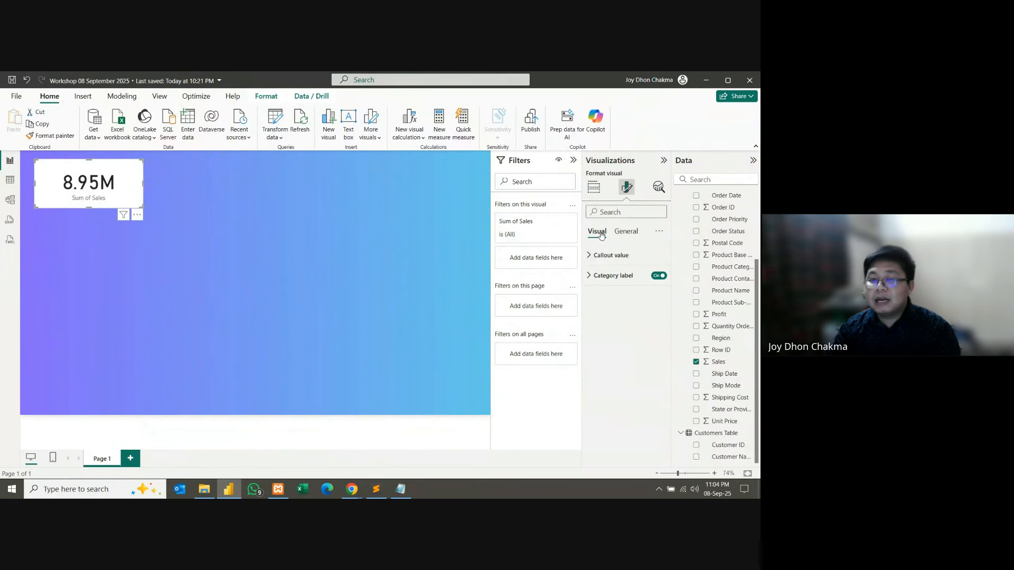
click(625, 233)
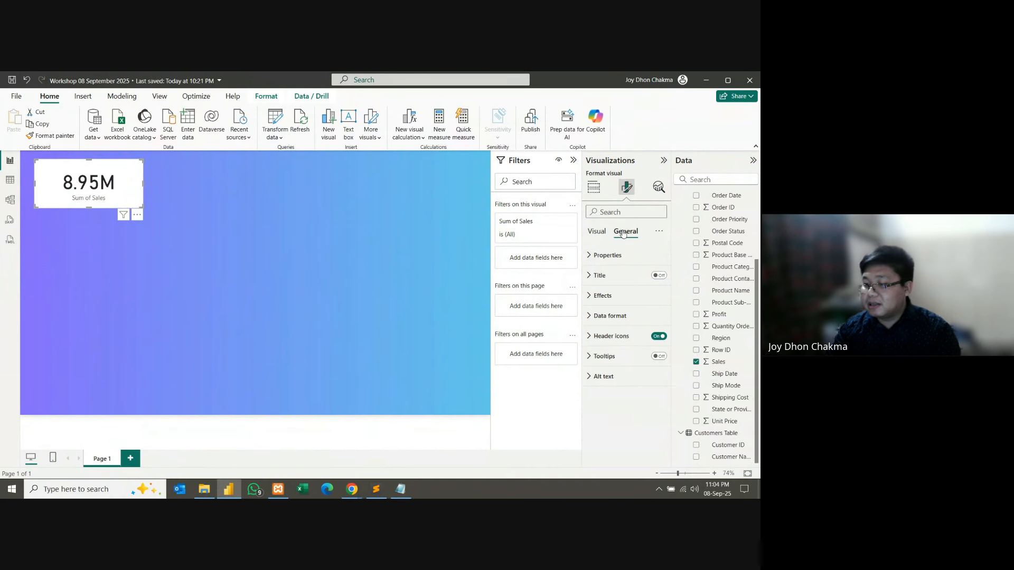
click(240, 211)
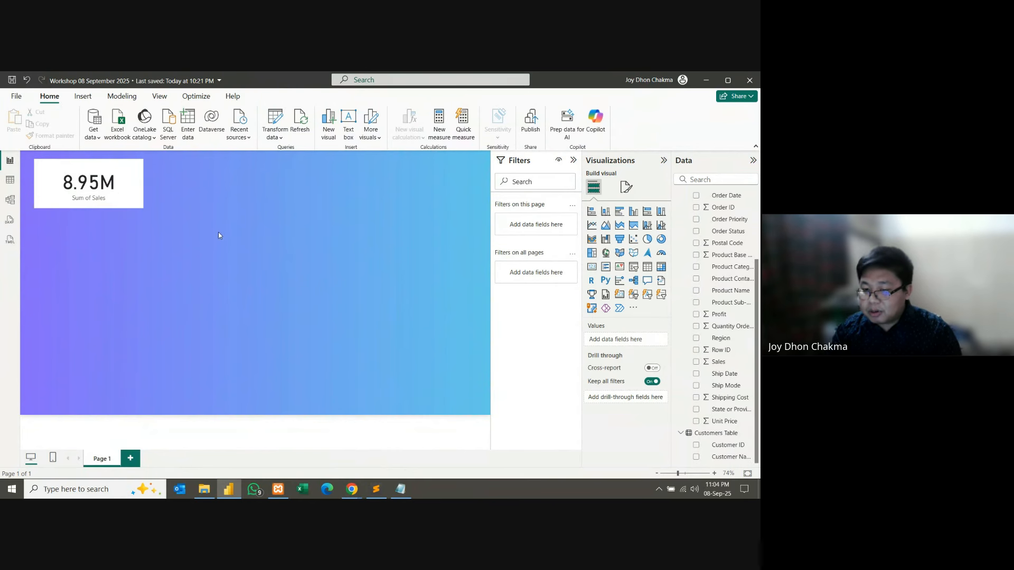
double_click(257, 259)
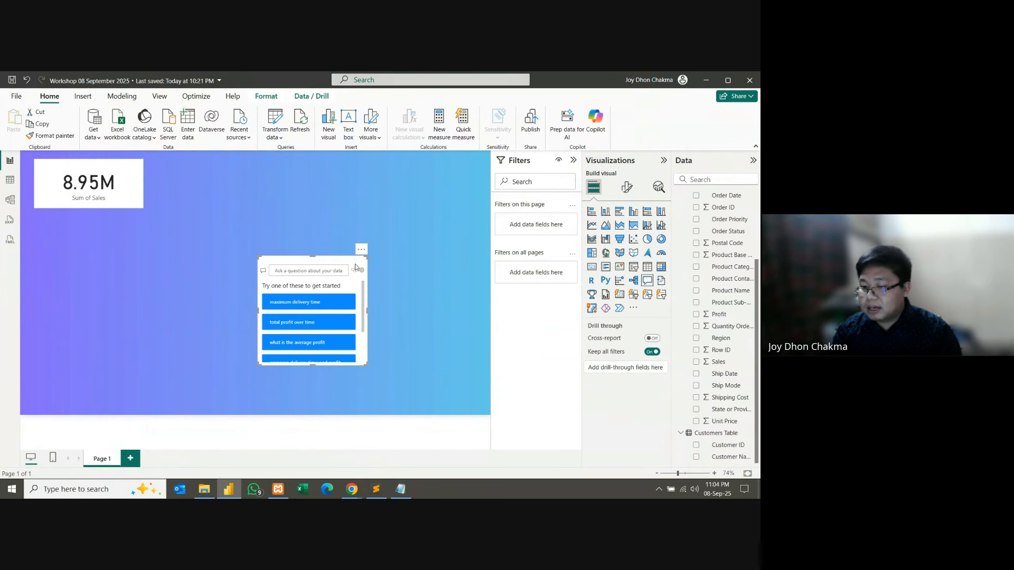
key(Delete)
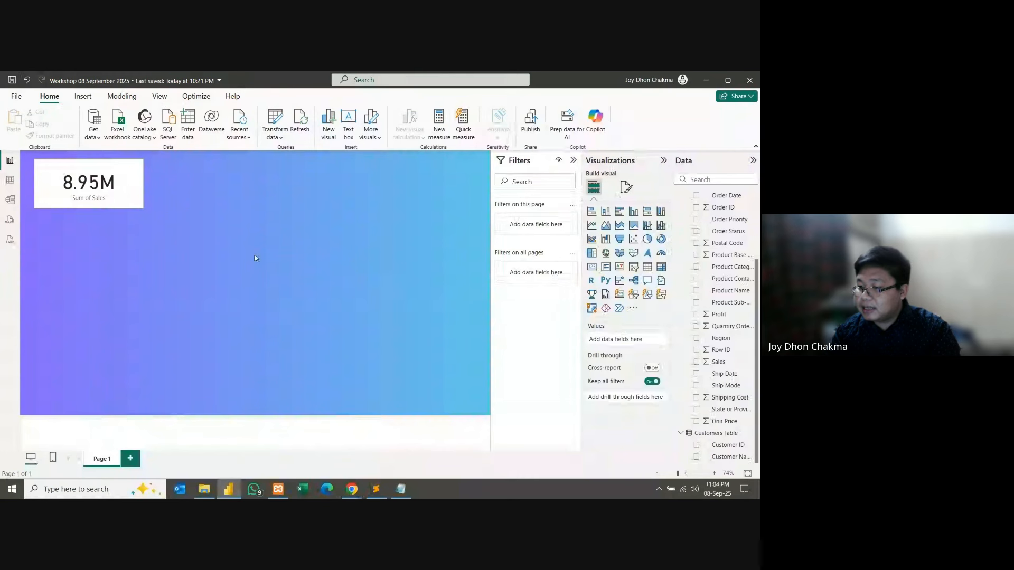
click(592, 268)
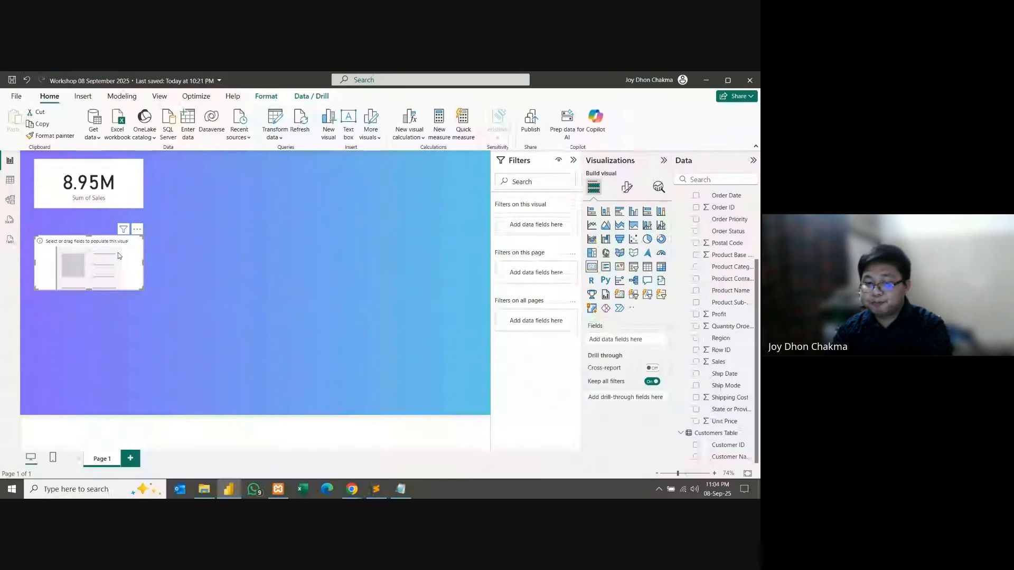
key(Delete)
Step: Rename the card's Sales field to "Total Sales" for this visual
click(115, 185)
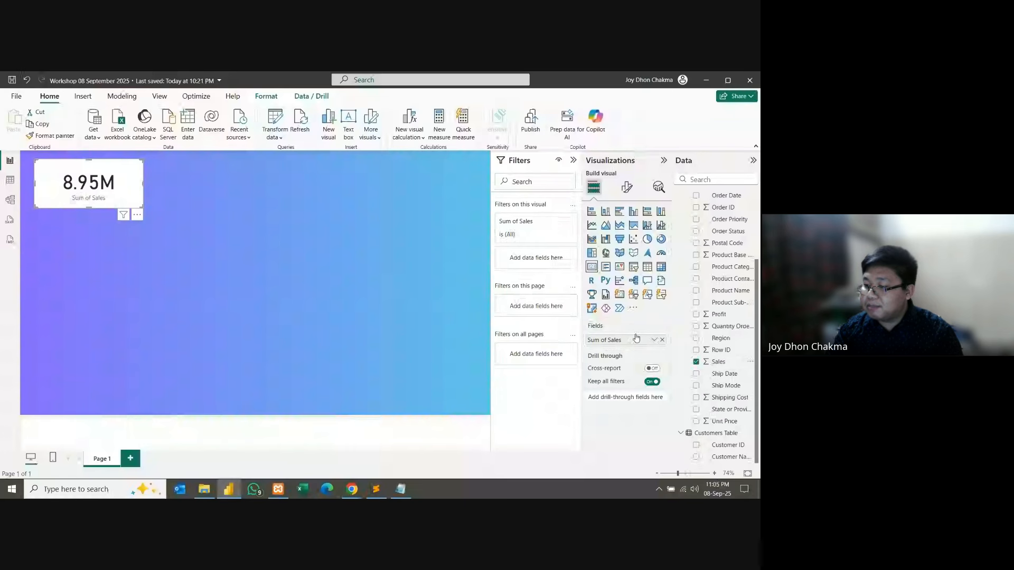
click(654, 339)
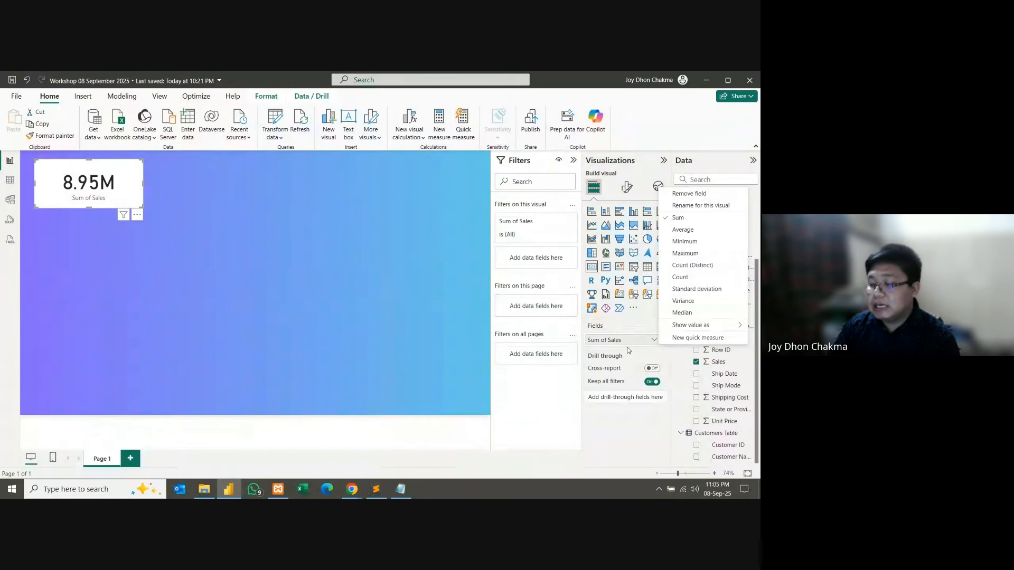
click(622, 328)
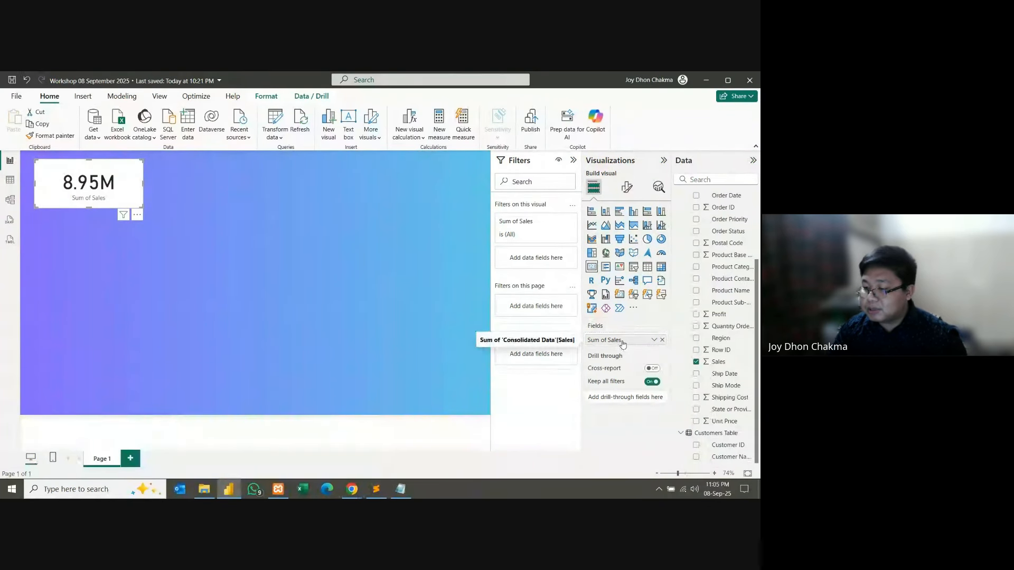
double_click(589, 339)
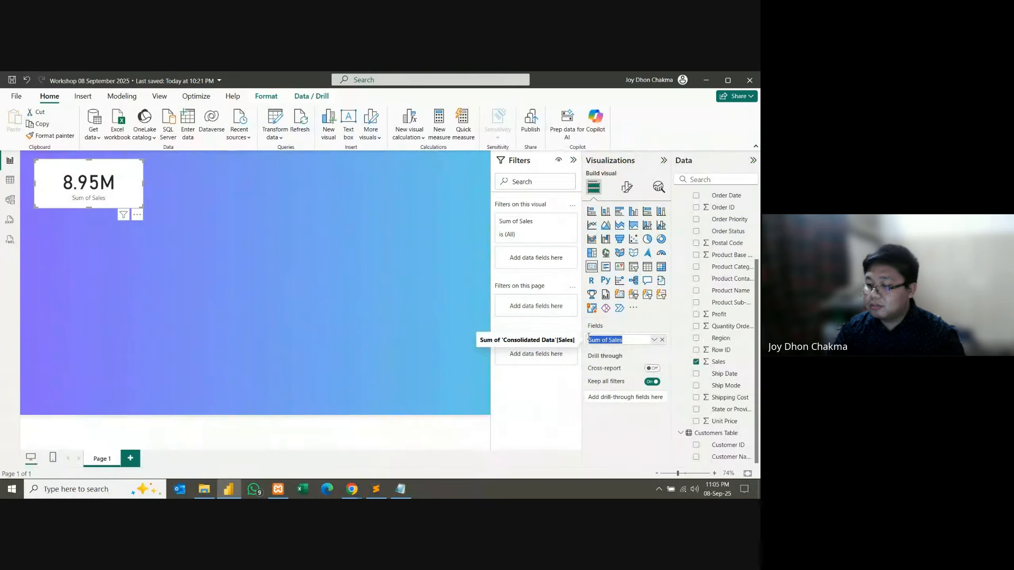
text(Totsl)
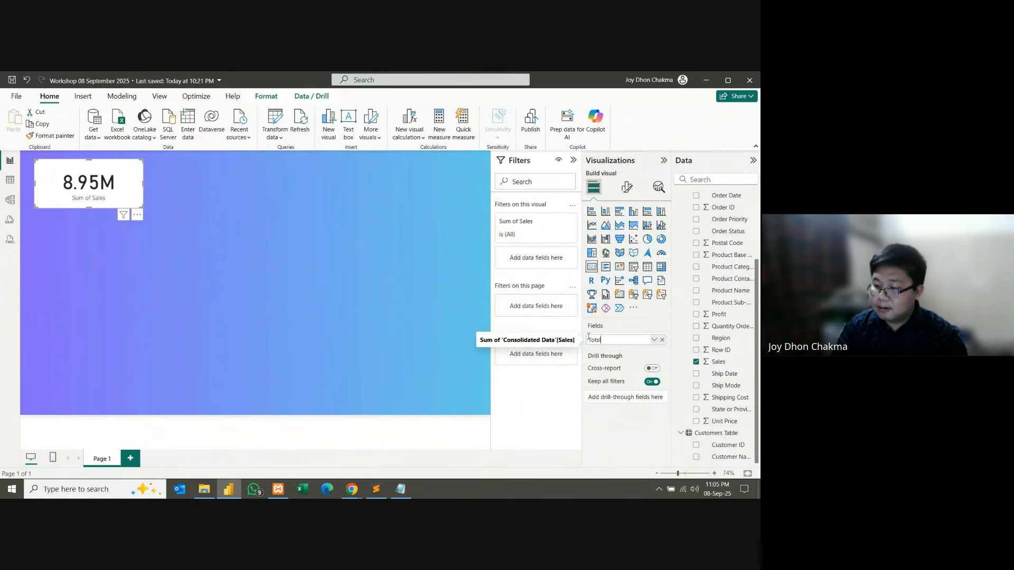
key(BackSpace)
key(BackSpace)
text(al Sales)
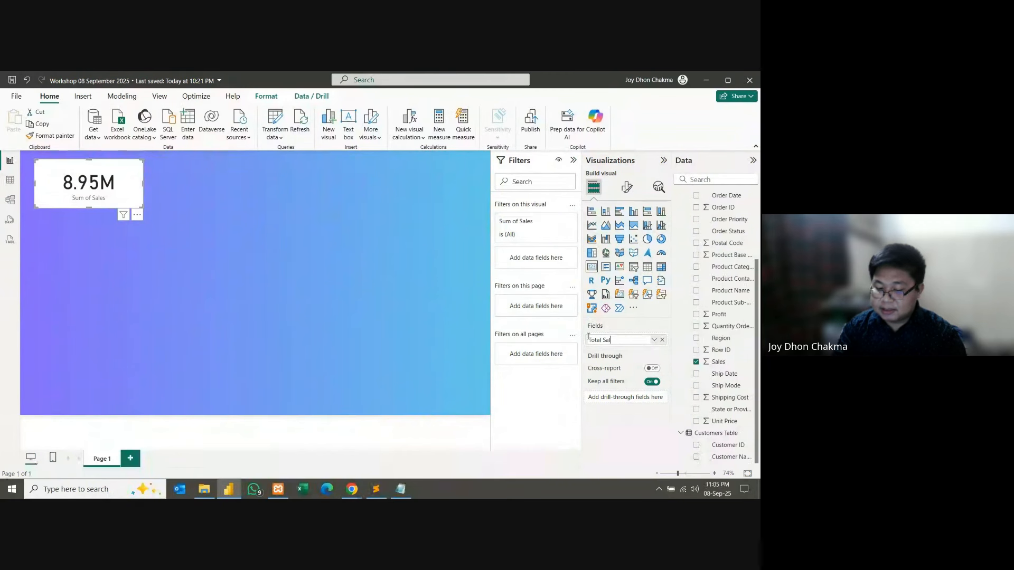
key(Return)
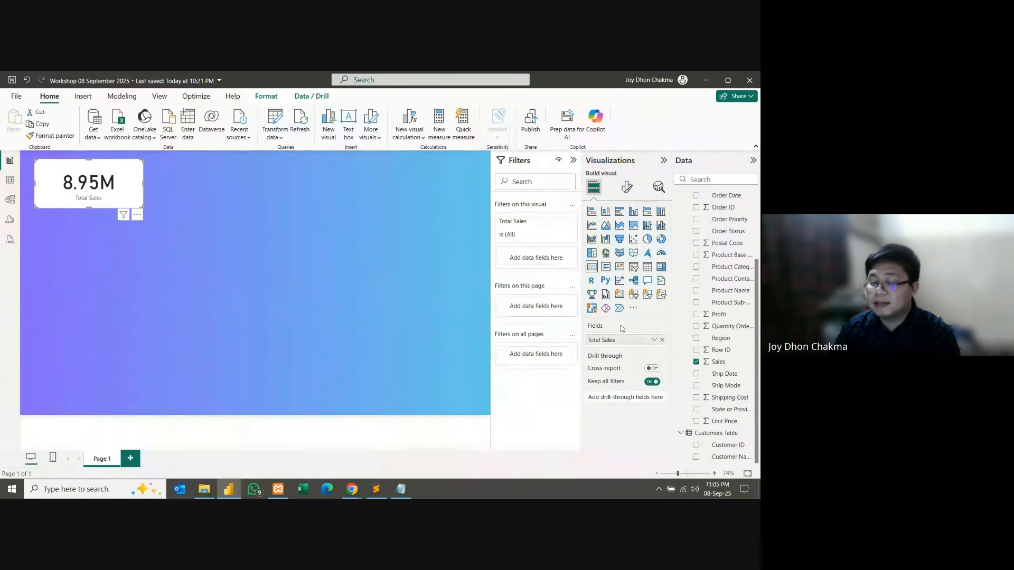
Step: Format the card's category label as bold, size 15, in black
click(633, 190)
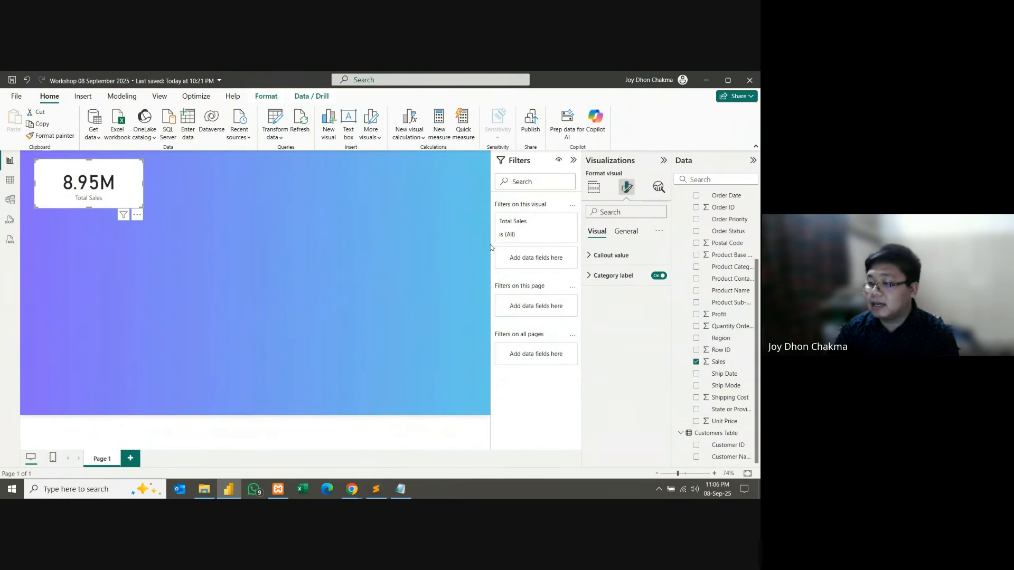
click(593, 275)
click(610, 350)
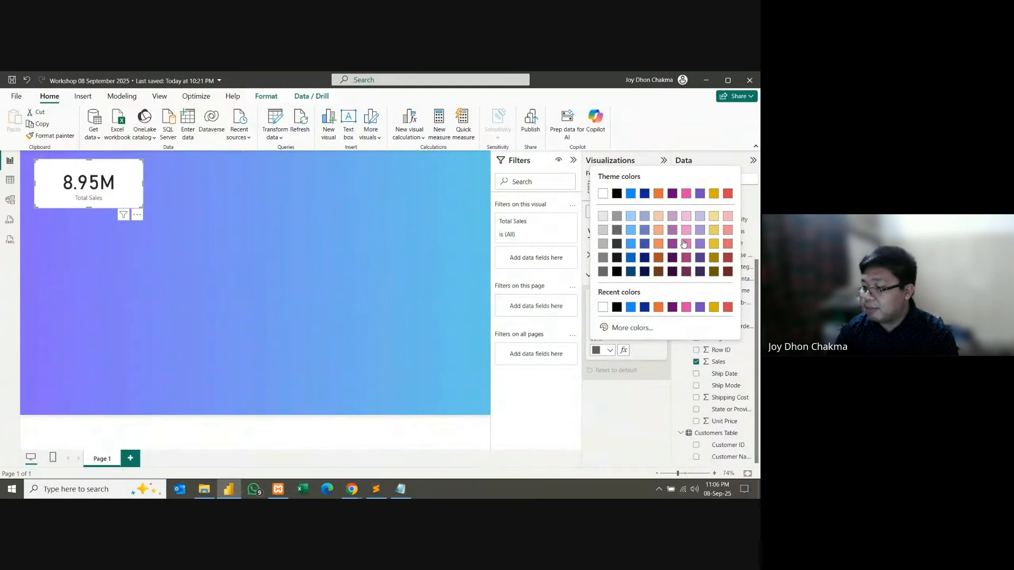
click(644, 307)
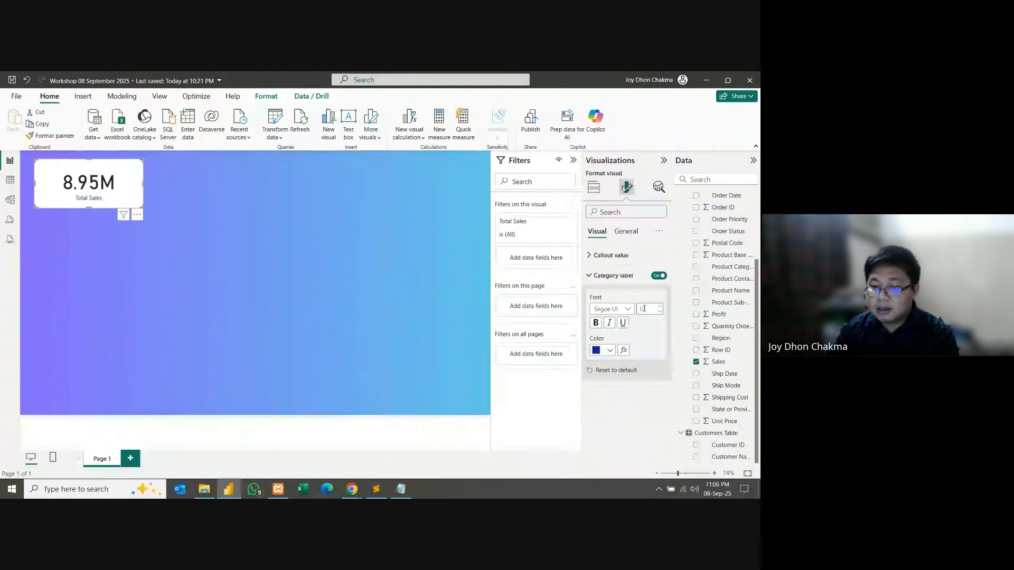
click(596, 323)
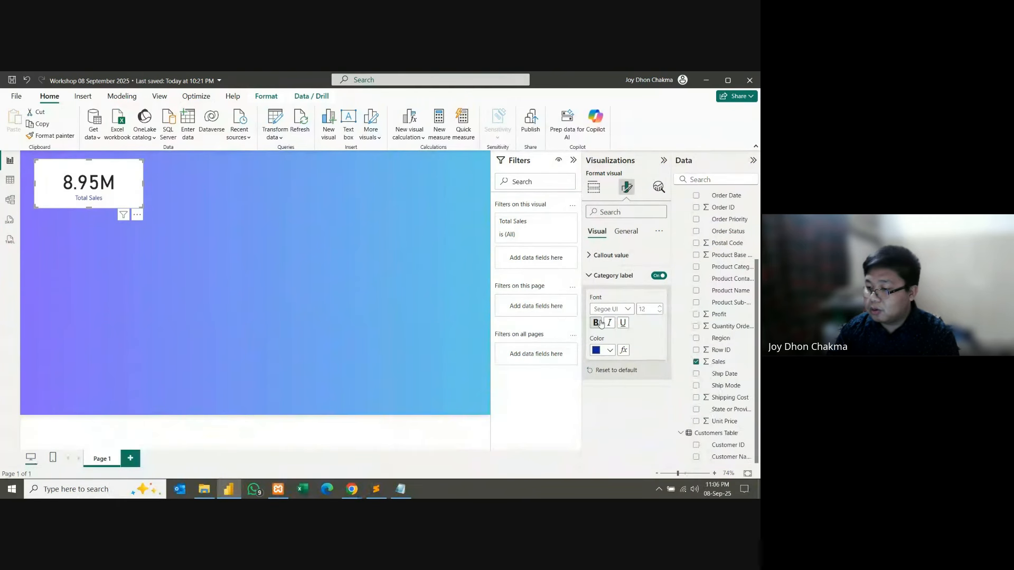
click(659, 306)
click(660, 307)
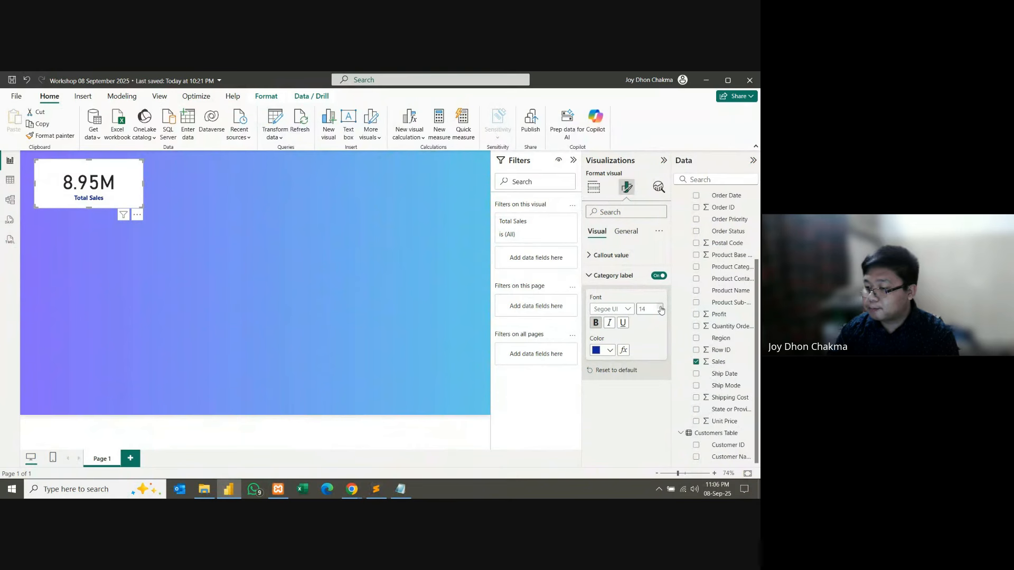
click(660, 307)
click(610, 350)
click(633, 310)
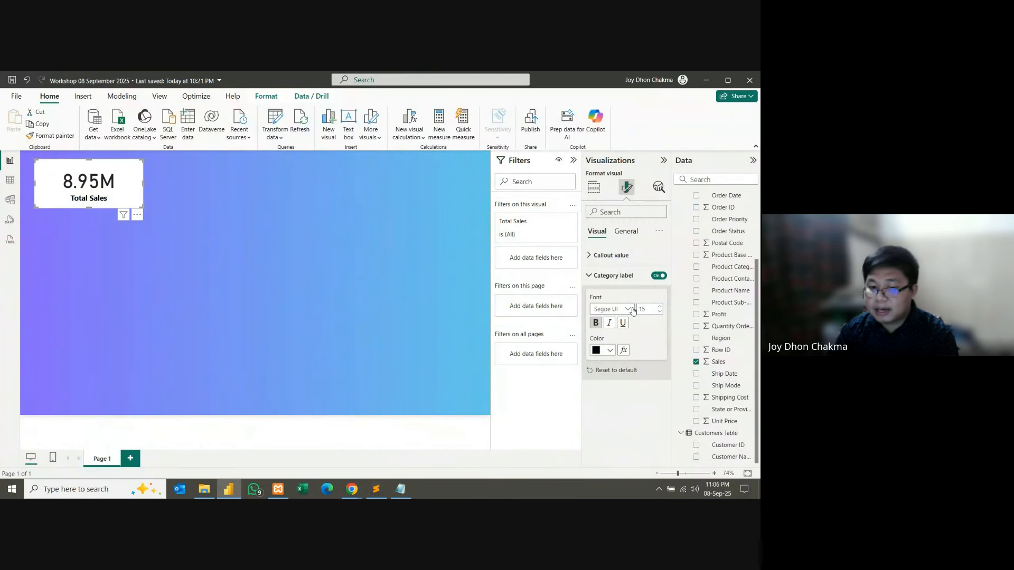
Step: Set the color of the card's callout value to black
click(609, 257)
click(610, 330)
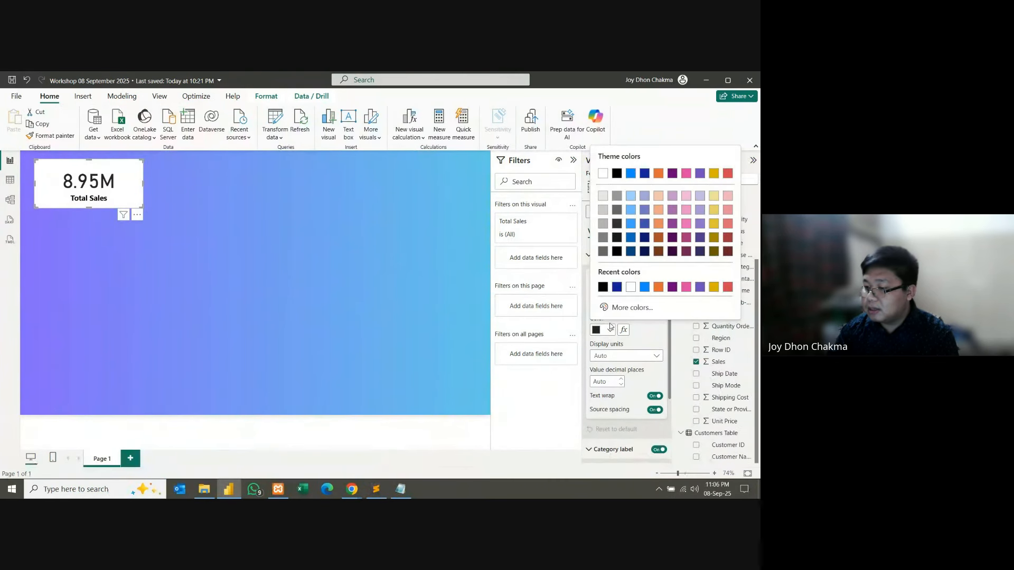
click(604, 290)
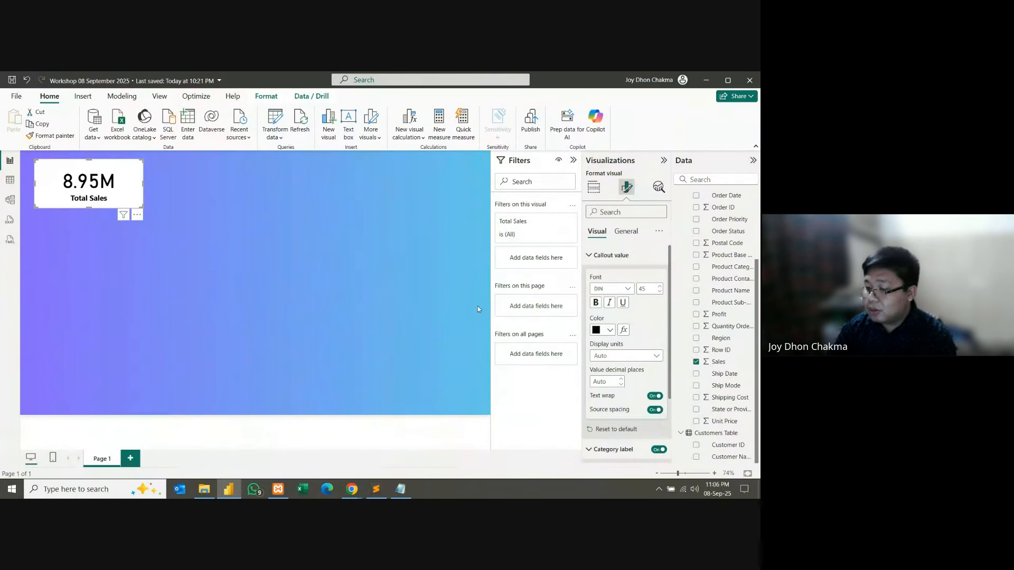
click(625, 232)
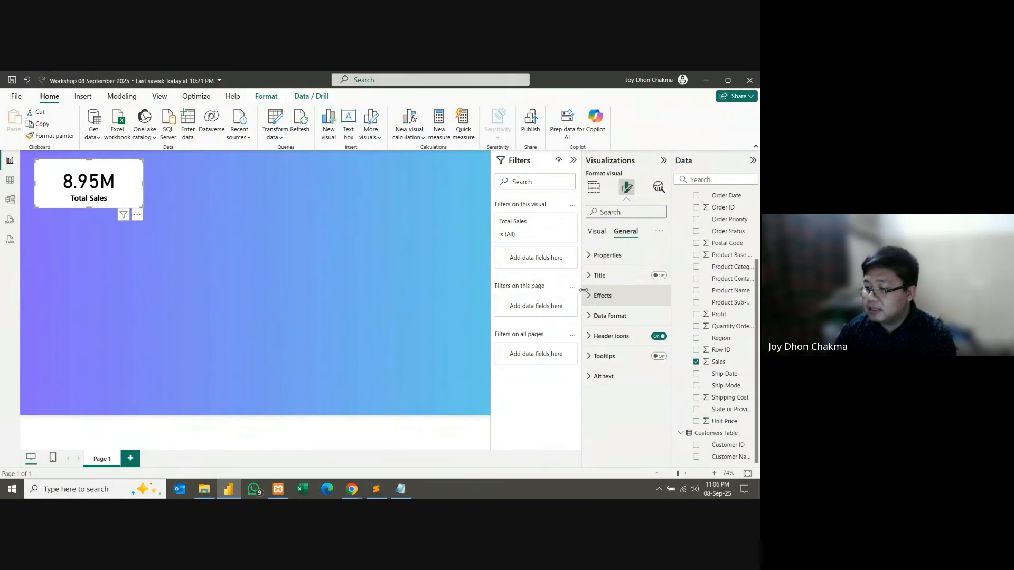
click(597, 234)
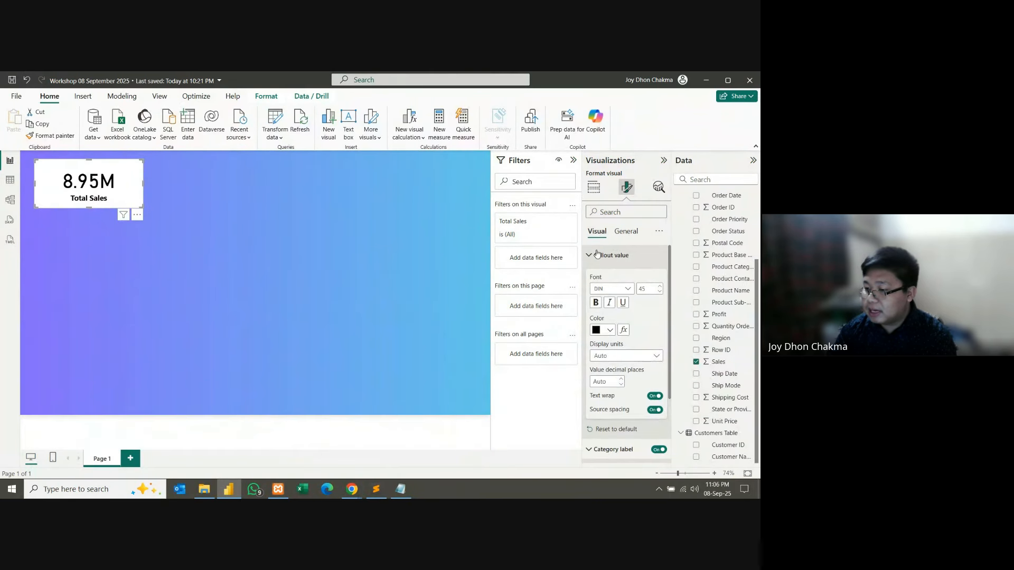
click(597, 254)
click(612, 275)
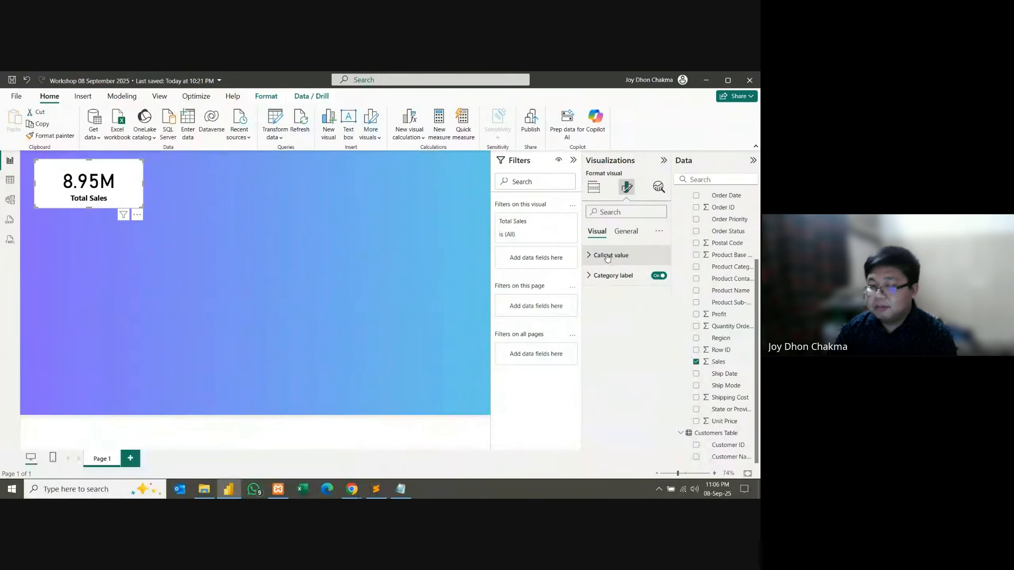
Step: Turn on a visual border for the Total Sales card and set the border color to white
click(627, 232)
click(602, 296)
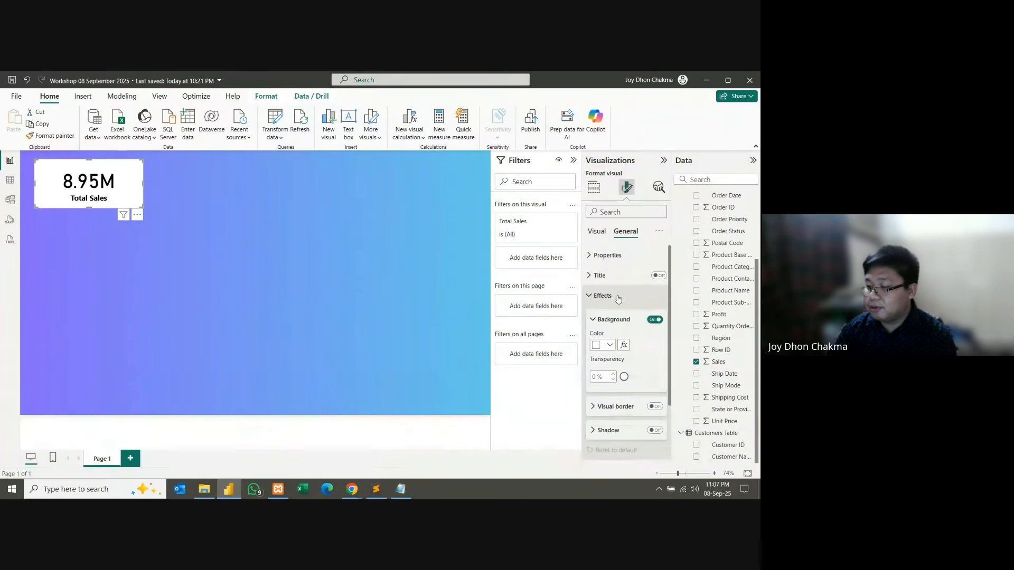
scroll(619, 299, down, 3)
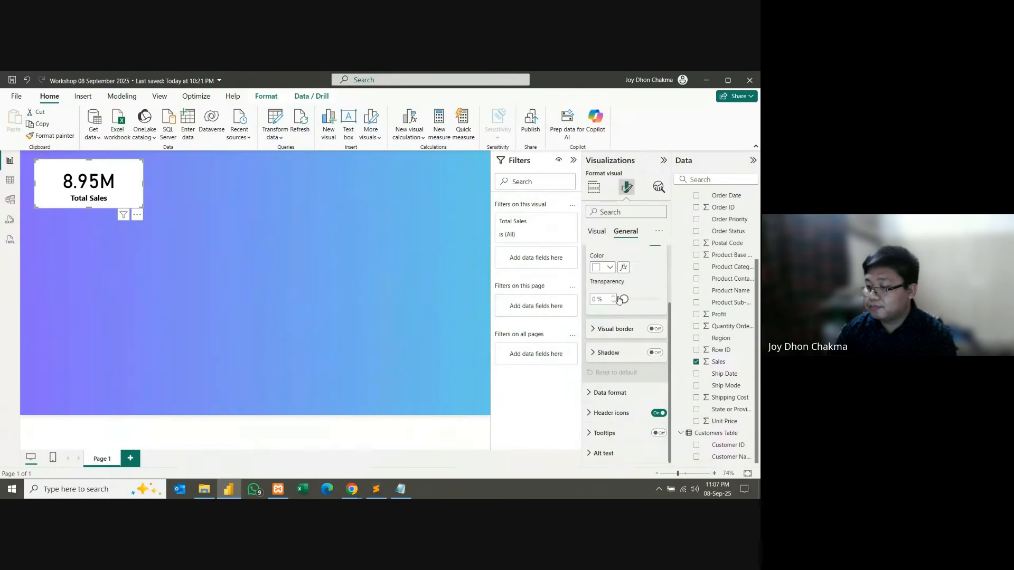
click(654, 329)
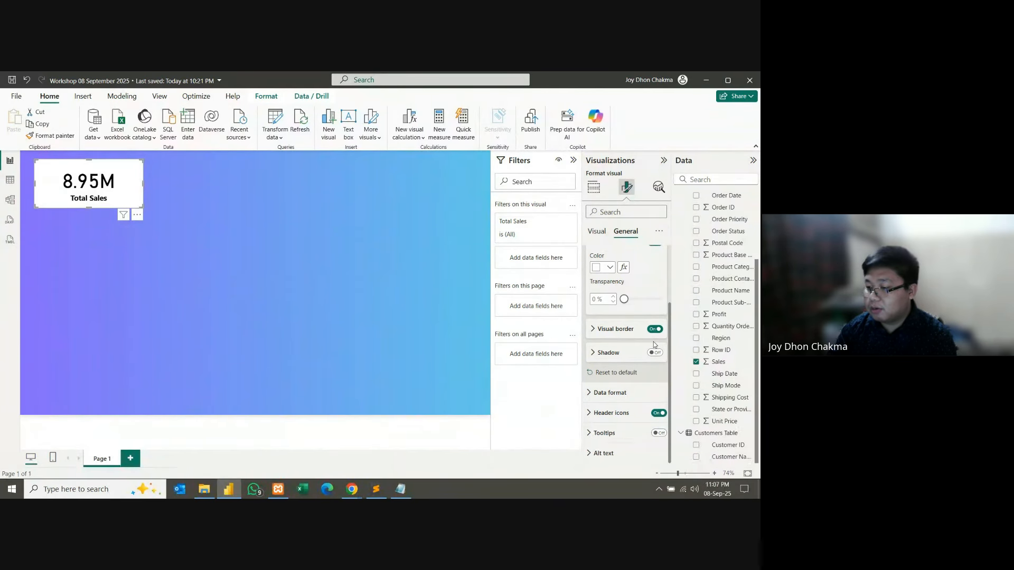
click(615, 329)
click(610, 355)
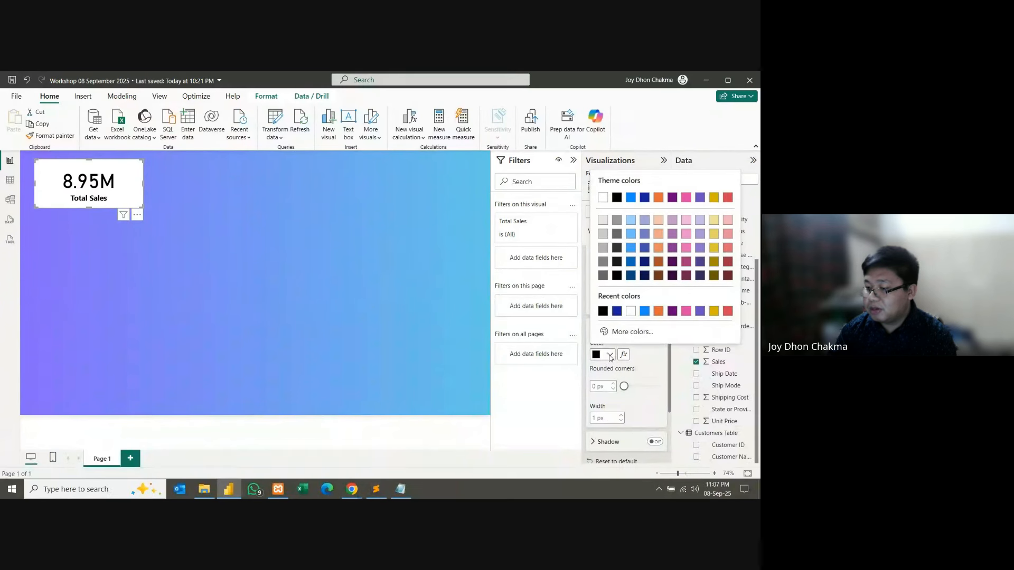
click(630, 311)
Step: Set the card border's rounded corners to 14 px and its width to 4 px
click(600, 387)
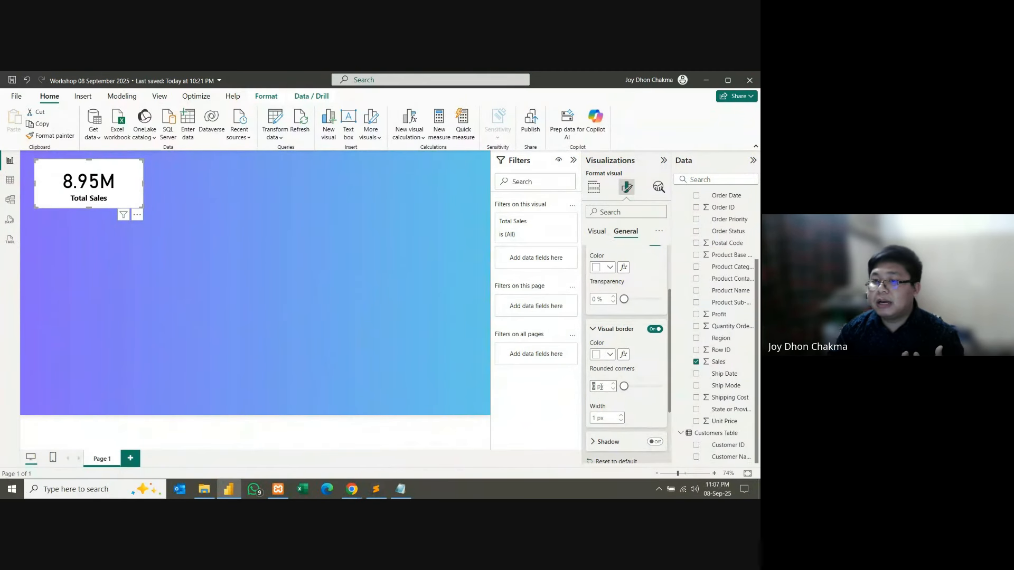
text(14)
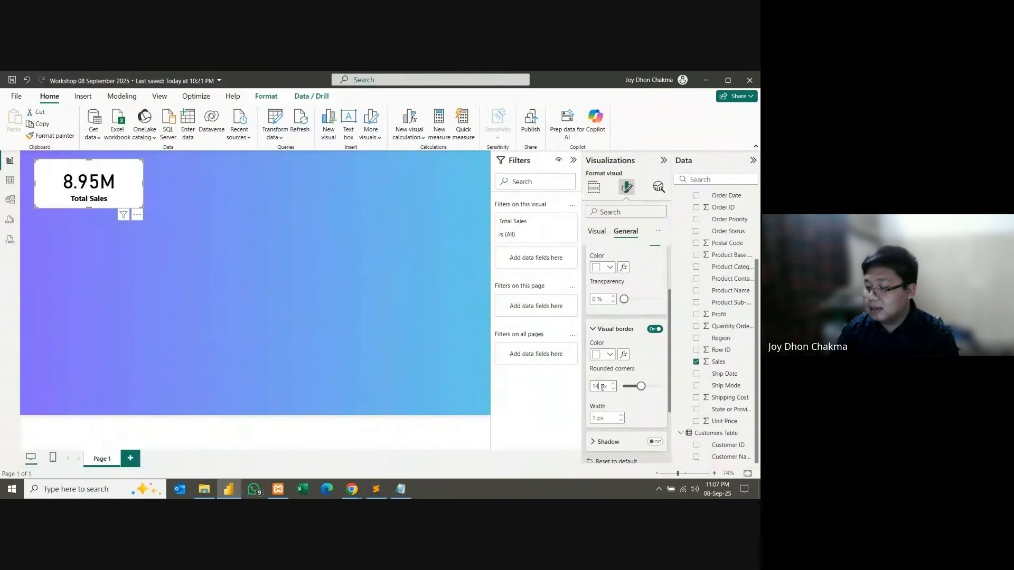
click(603, 420)
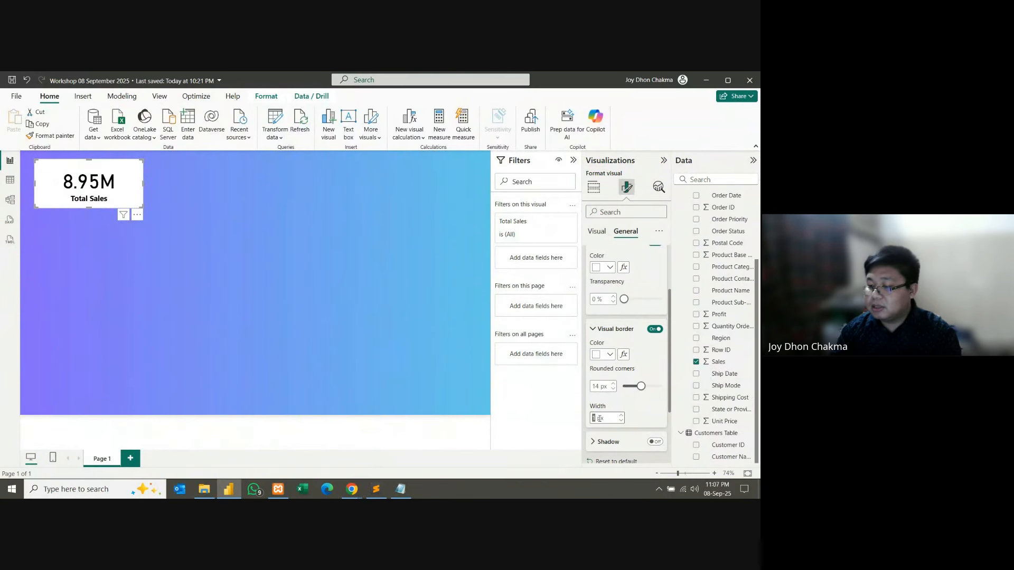
text(34)
drag(600, 418, 592, 419)
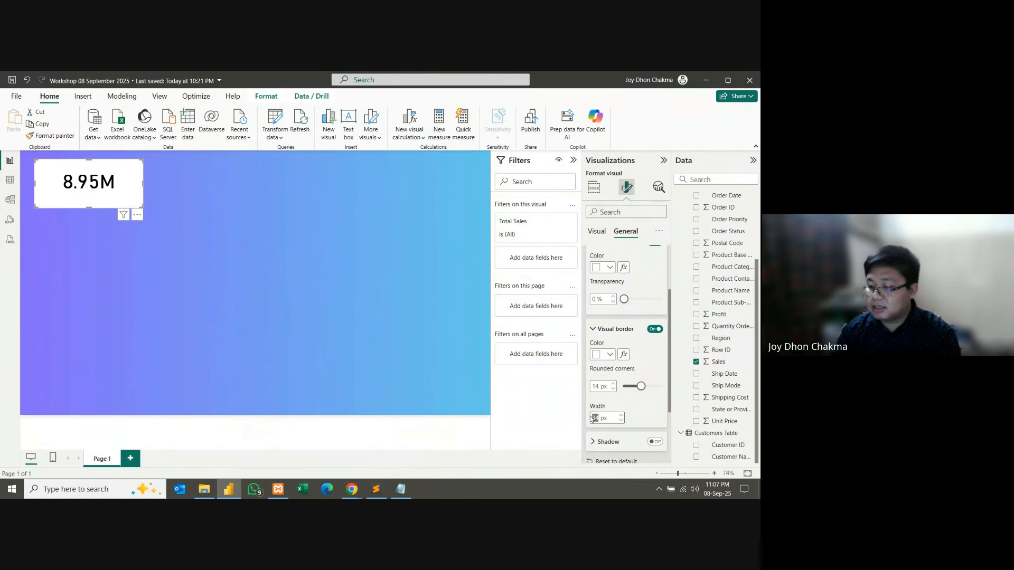
text(1)
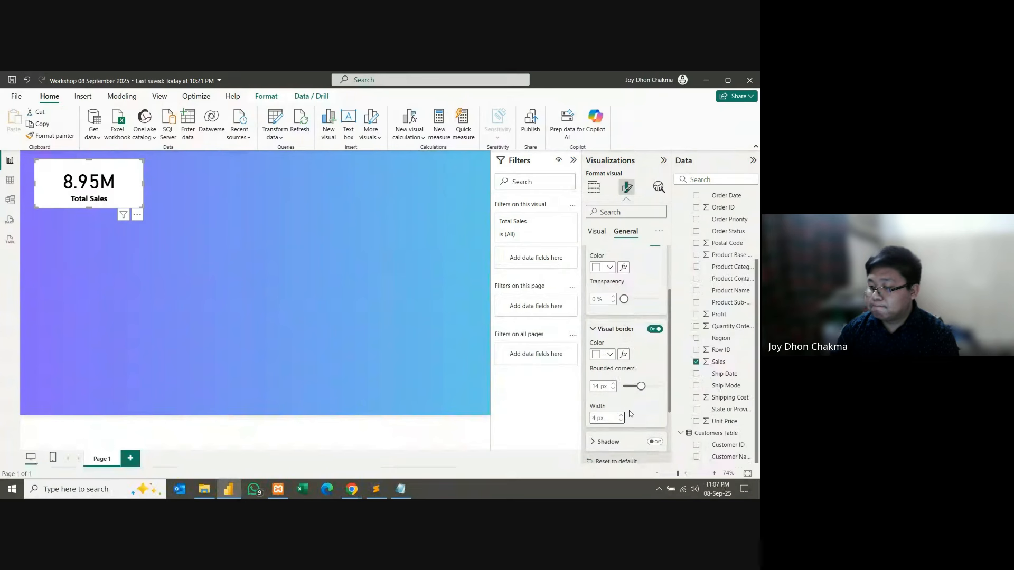
Step: Turn on the shadow effect for the Total Sales card and expand its shadow settings
scroll(629, 410, down, 2)
click(654, 353)
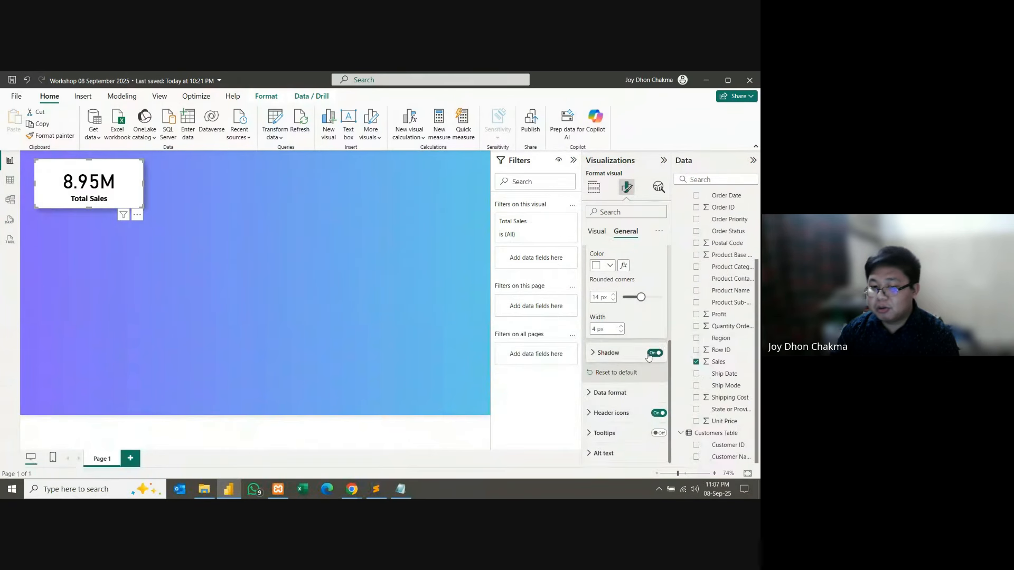
click(608, 353)
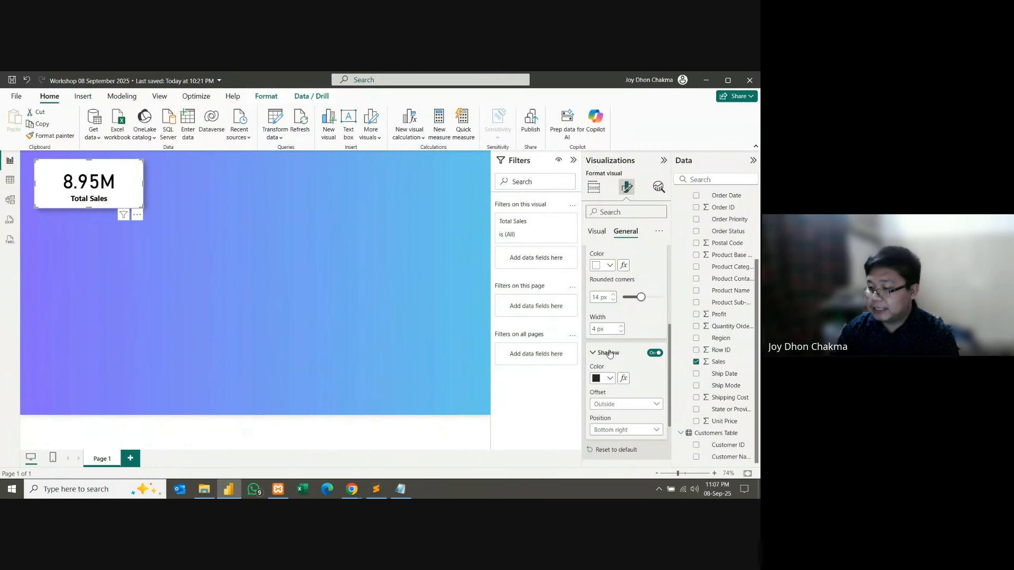
Step: Set the Total Sales card's background color to purple, keeping its transparency at 0%
scroll(610, 355, up, 2)
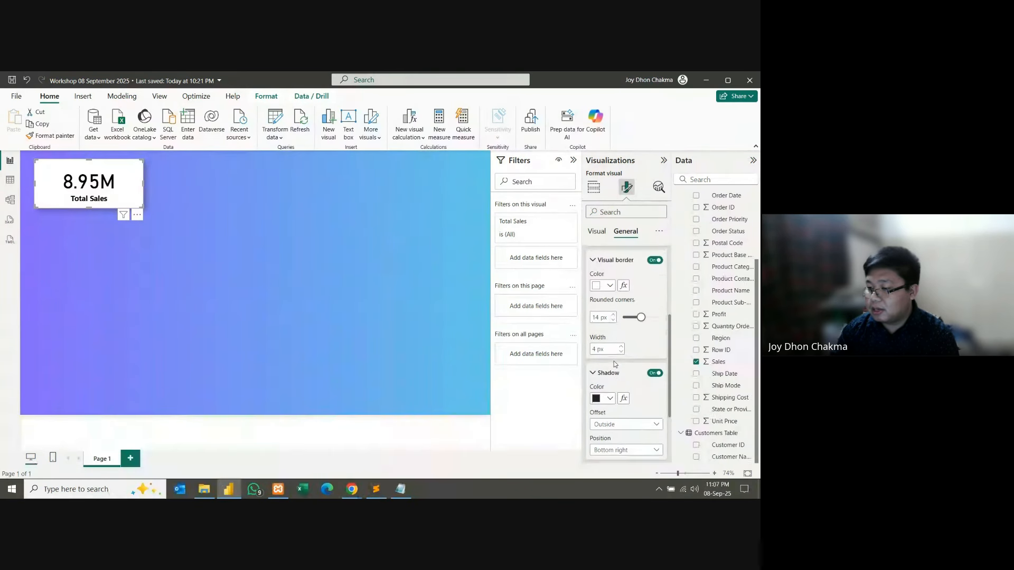
scroll(614, 364, up, 3)
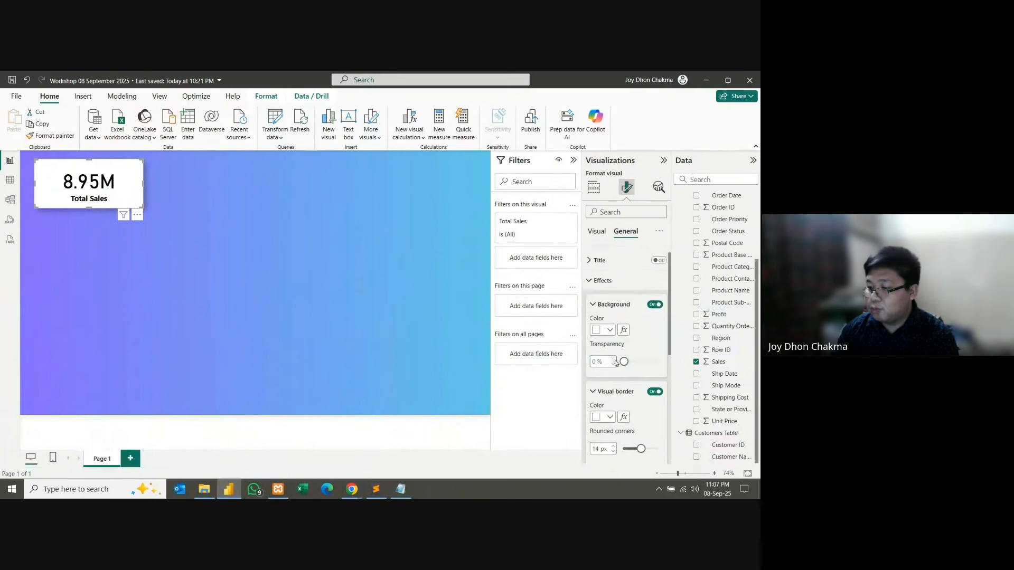
click(611, 346)
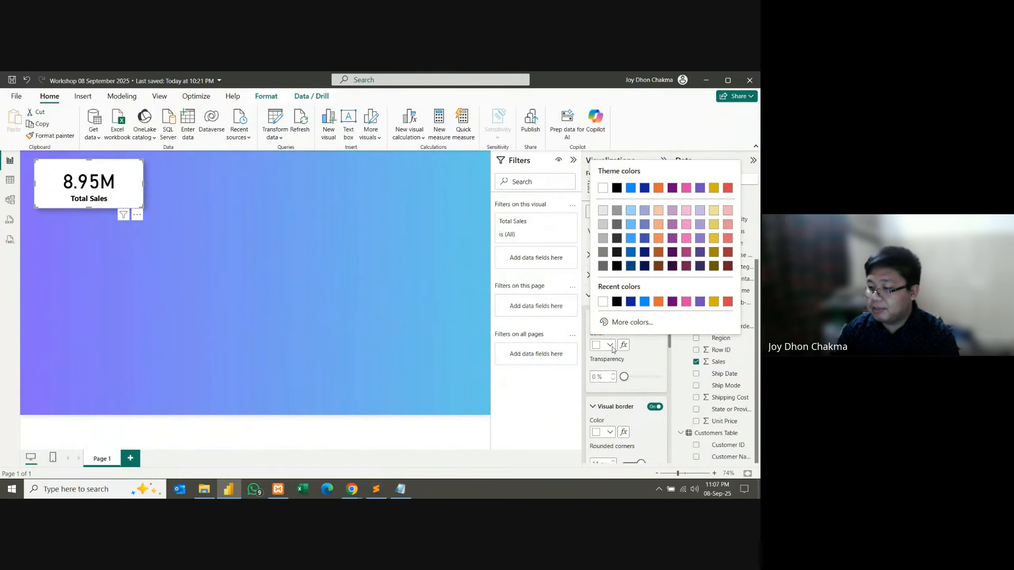
click(673, 301)
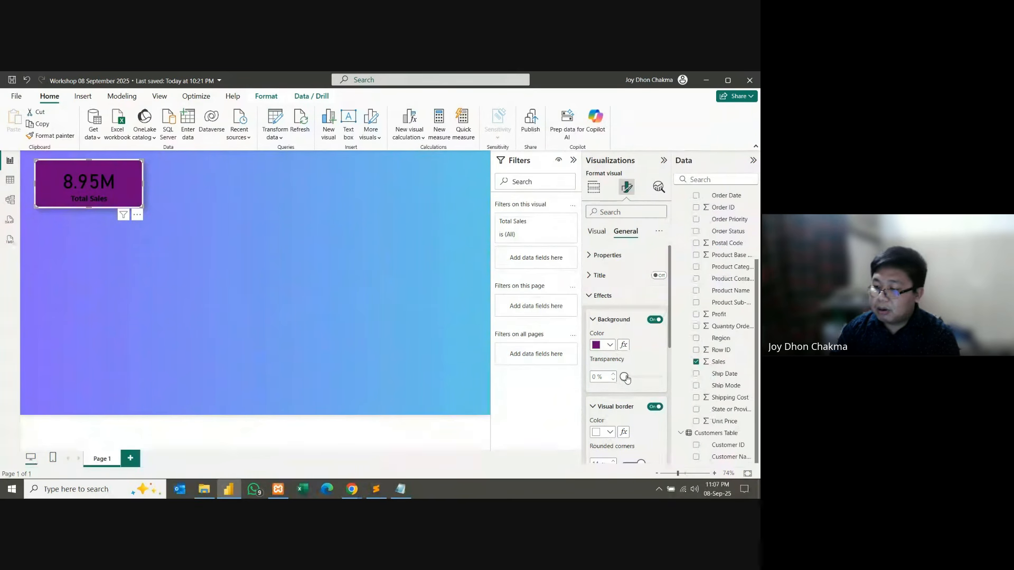
drag(628, 379, 585, 394)
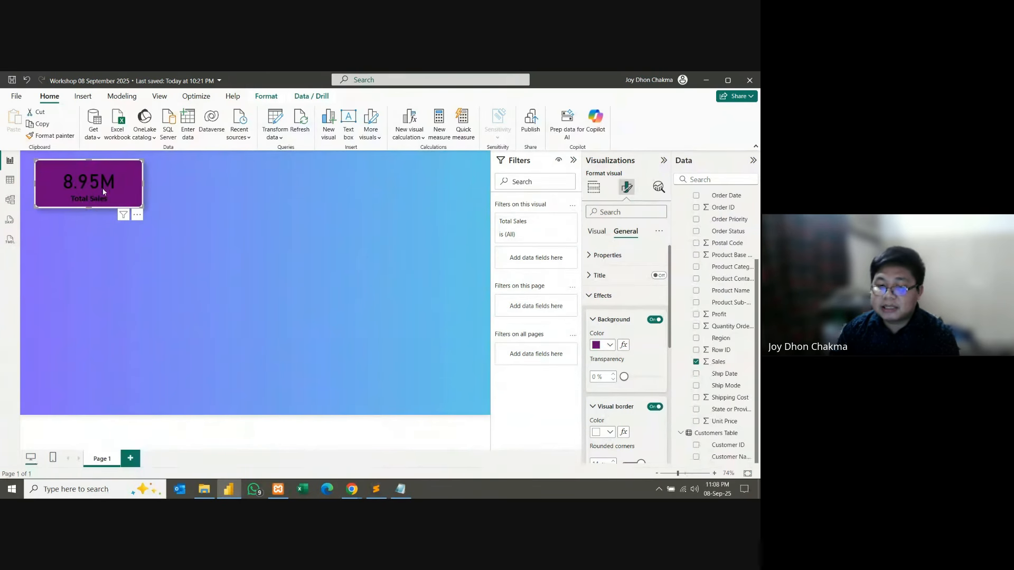
Step: Set the color of the card's category label to white
click(602, 232)
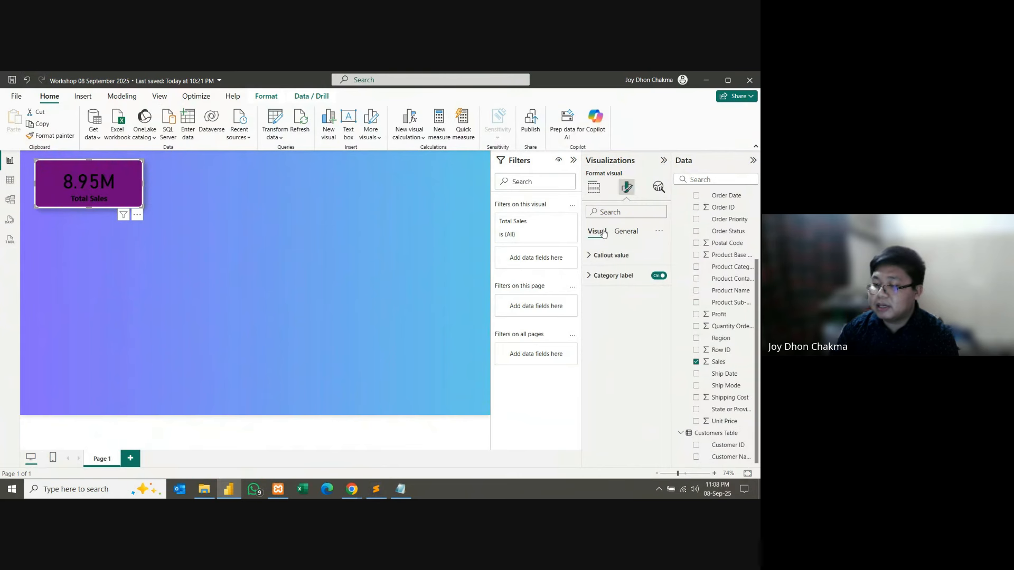
click(611, 275)
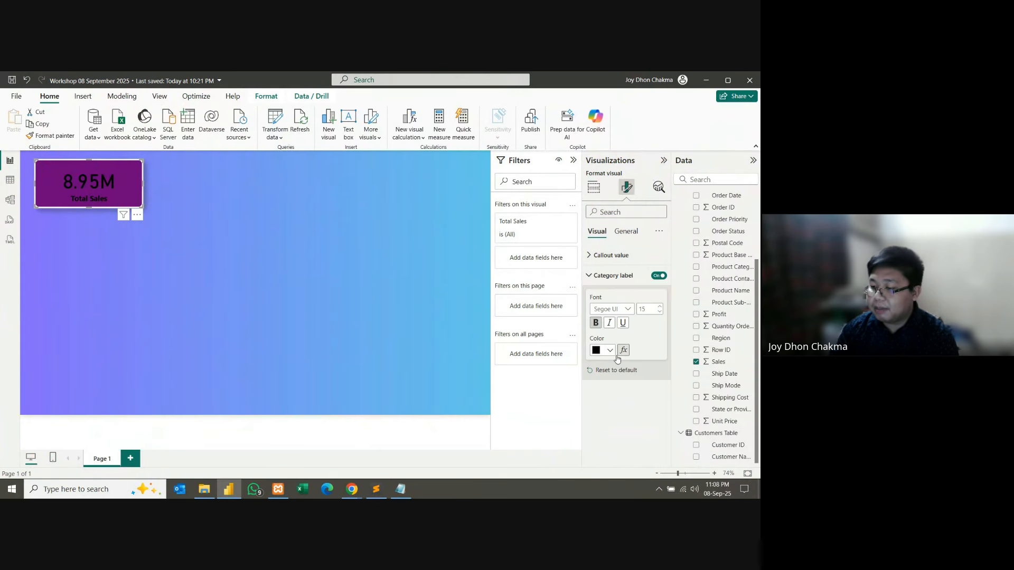
click(611, 351)
click(617, 307)
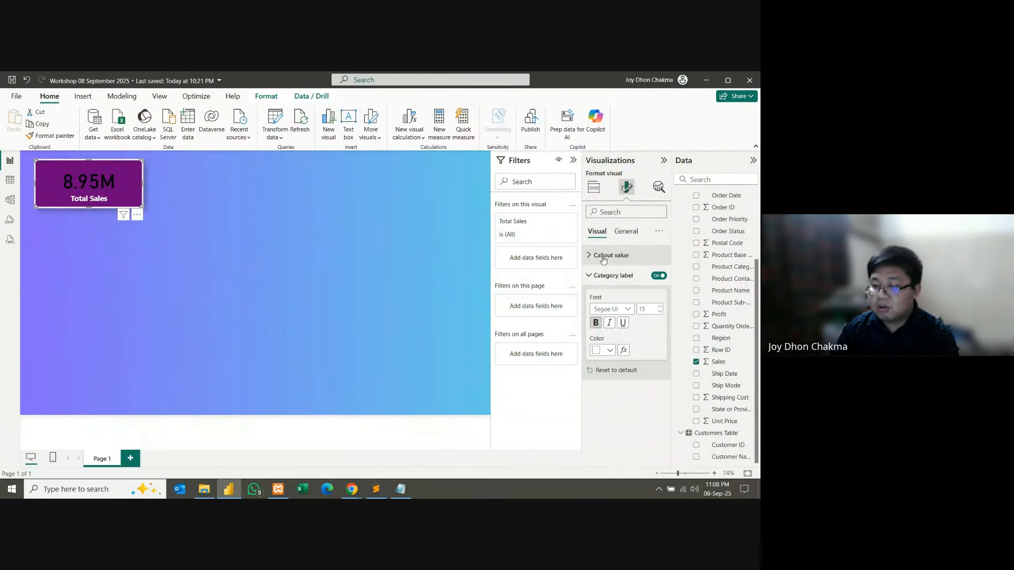
Step: Set the color of the card's callout value to white and deselect the card
click(603, 256)
click(614, 330)
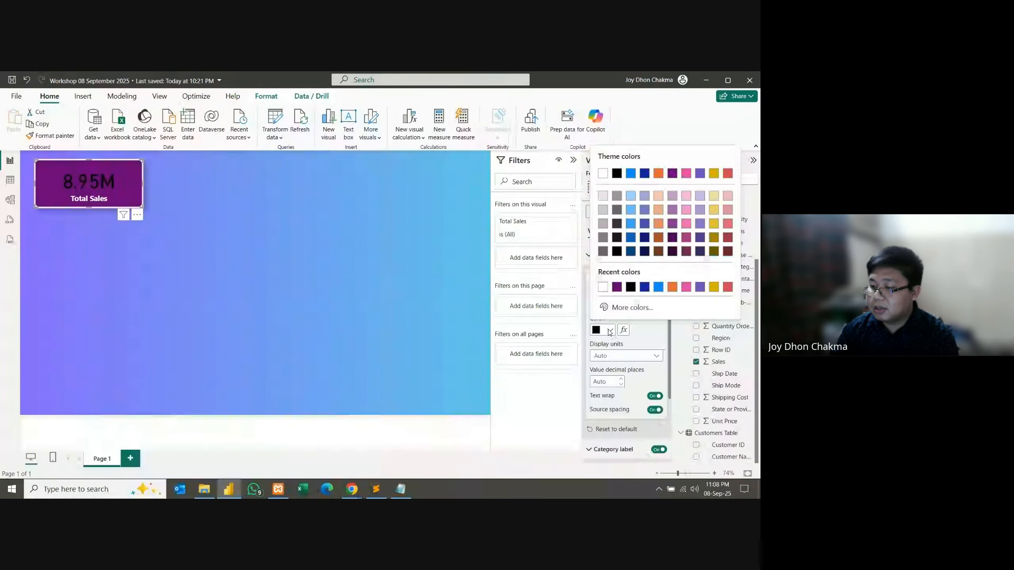
click(603, 172)
click(243, 258)
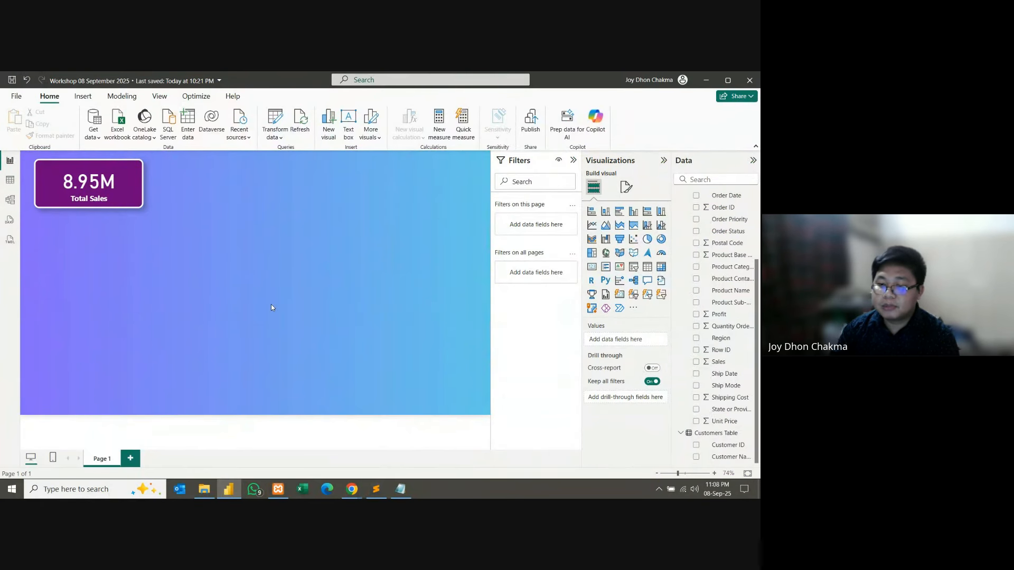
Step: Change the Total Sales card's background color to dark blue
click(98, 195)
click(627, 188)
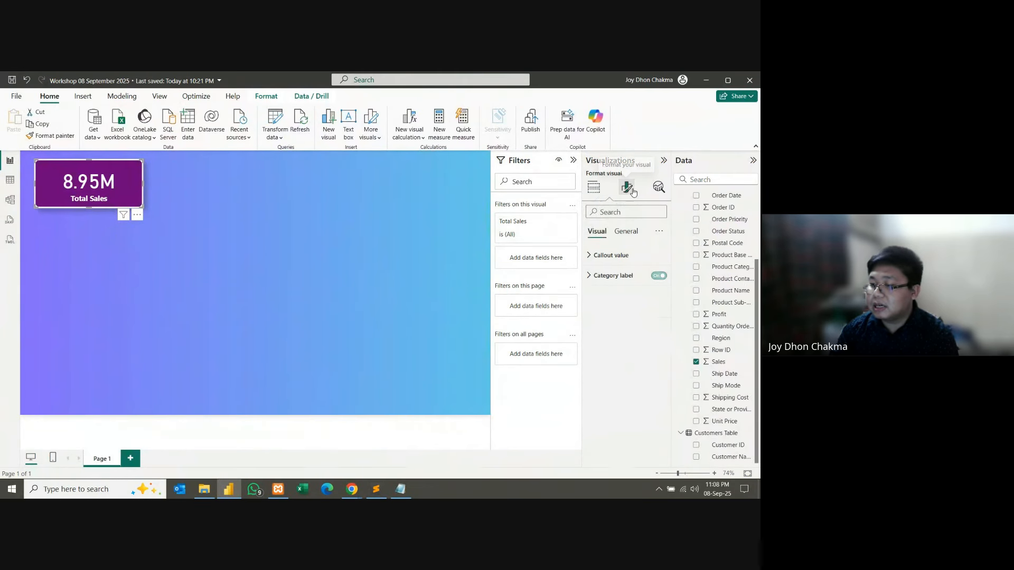
click(635, 234)
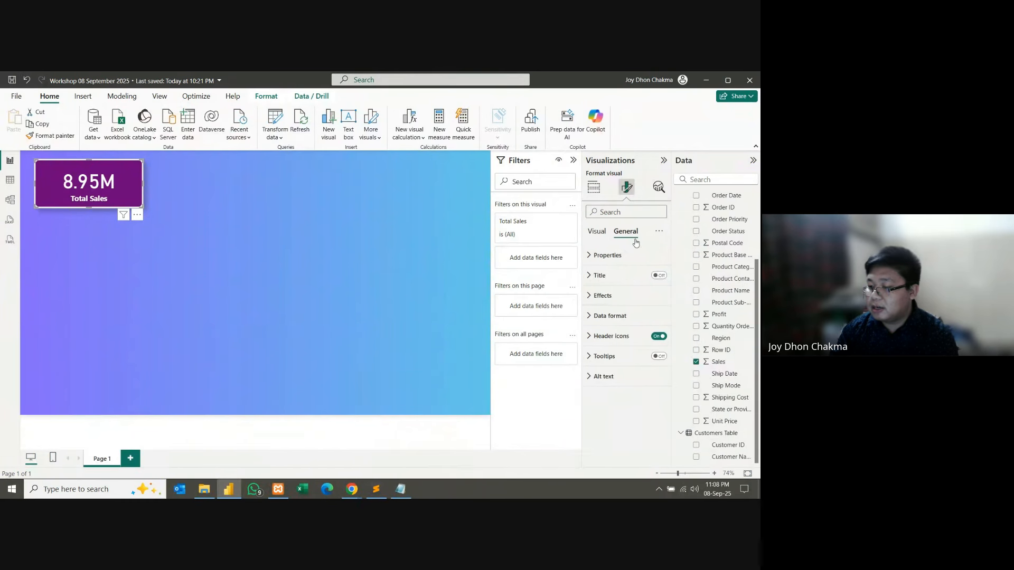
click(610, 302)
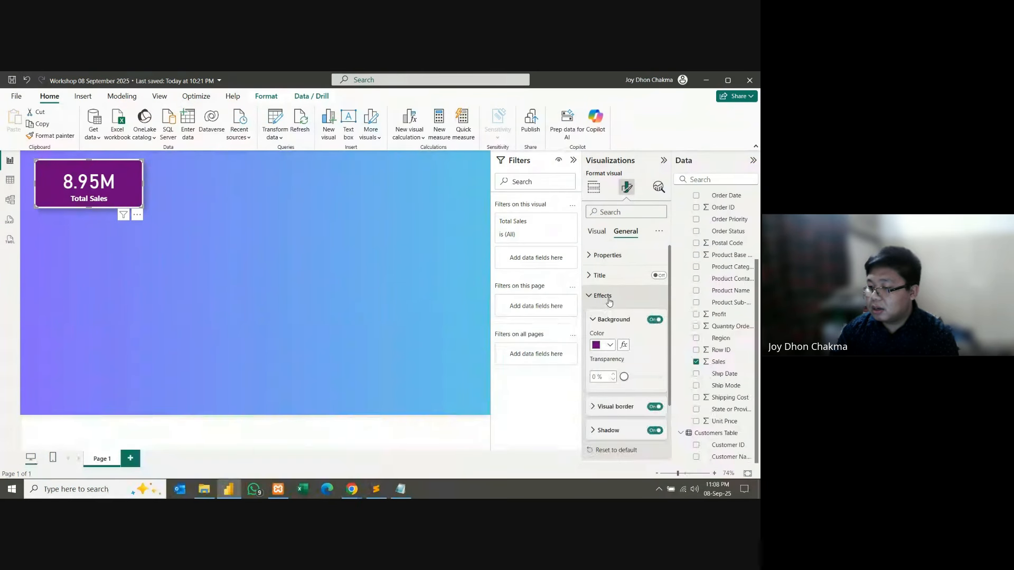
click(610, 345)
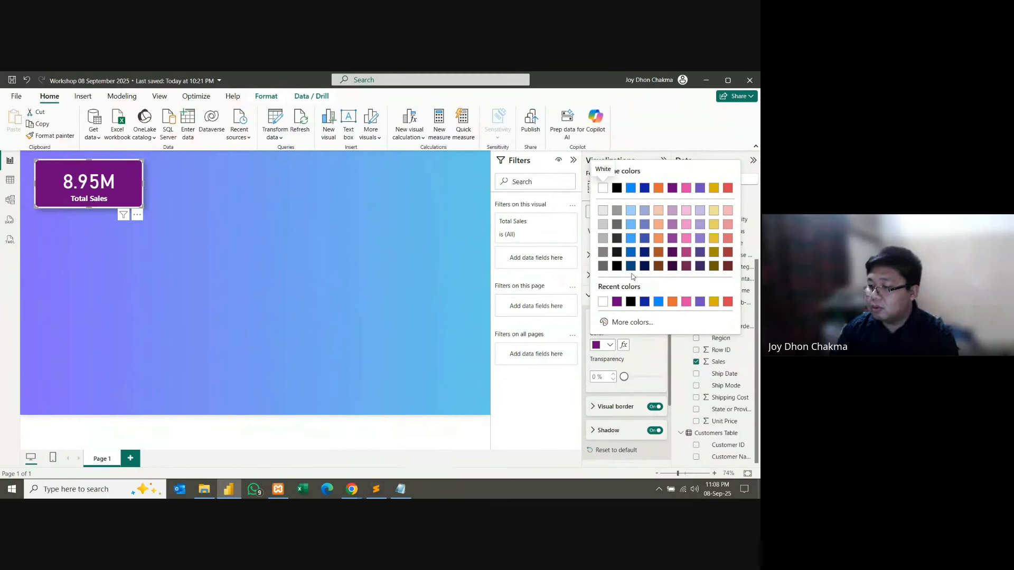
click(644, 252)
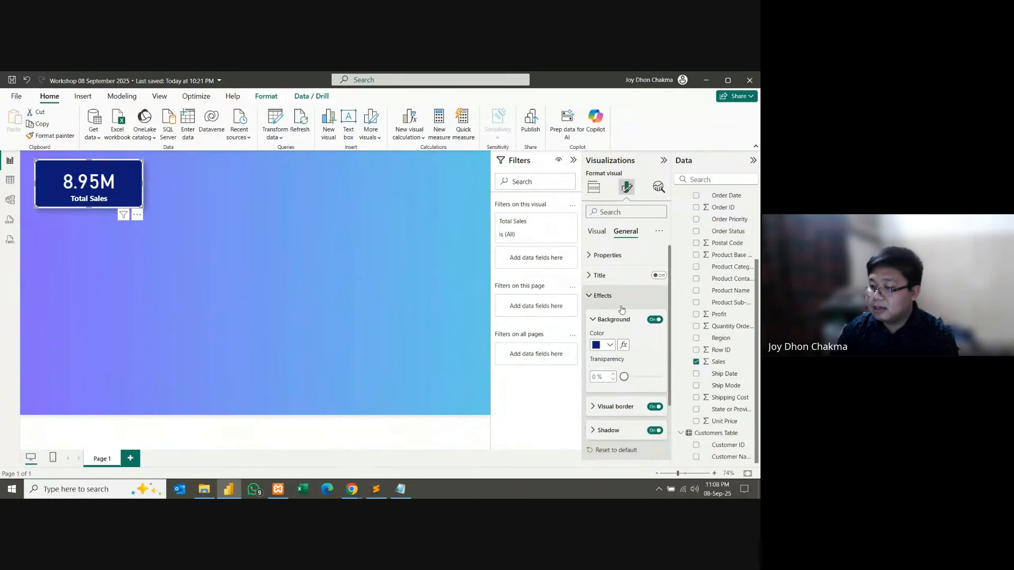
Step: Set the Total Sales card's background color to orange #E66C37 and deselect the card
click(610, 345)
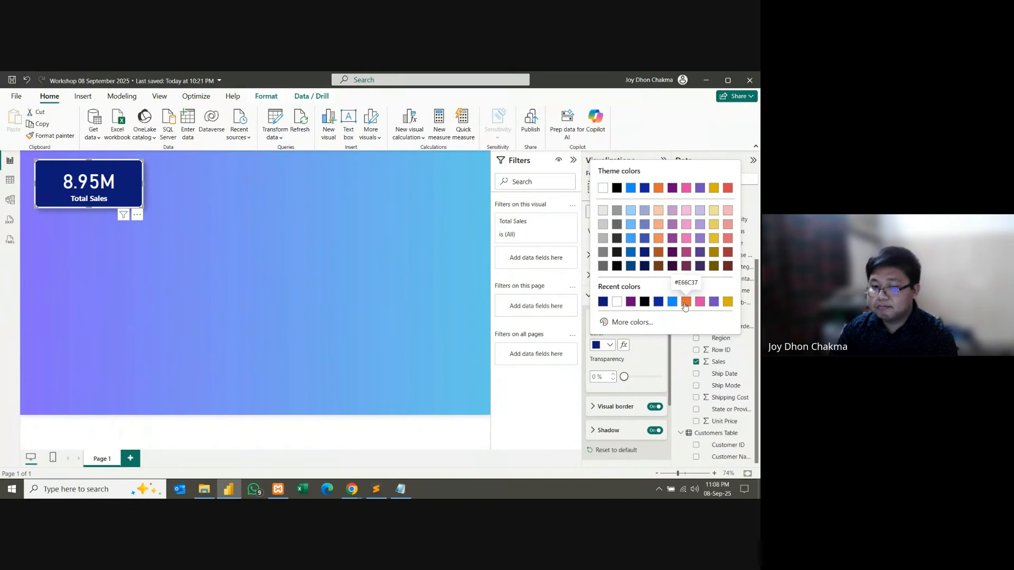
click(685, 302)
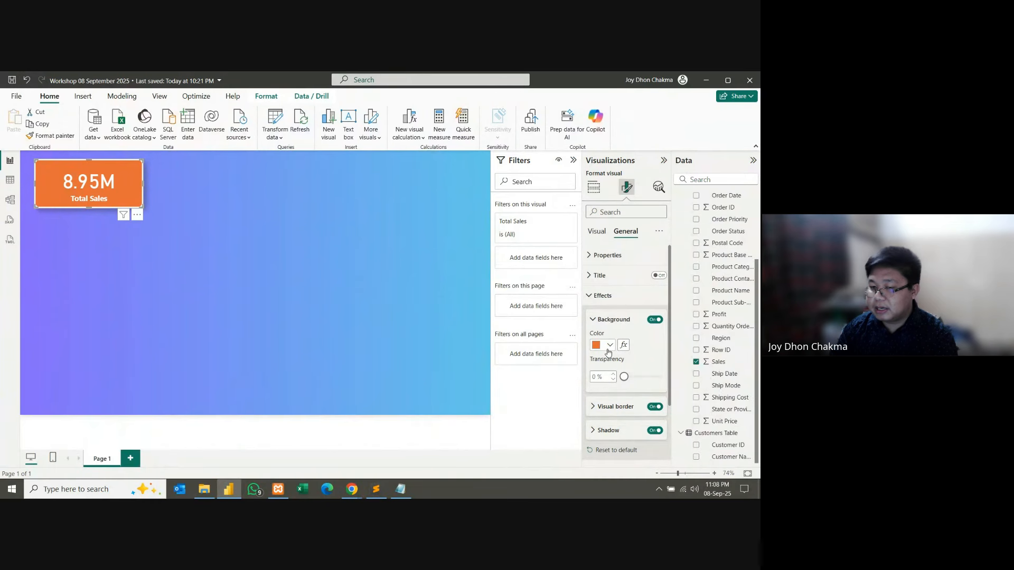
click(260, 285)
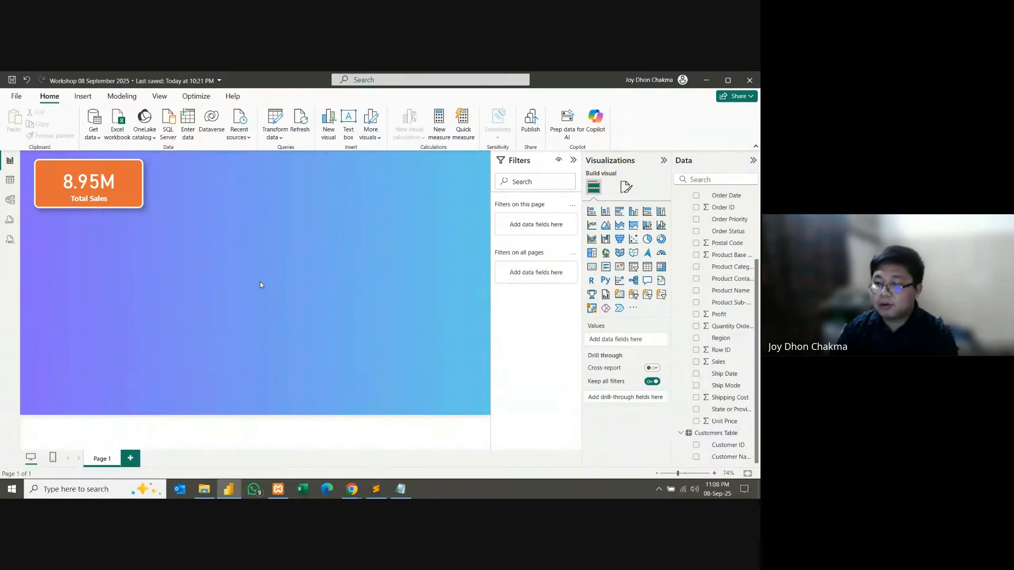
Step: Shrink the Total Sales card slightly from its lower-right corner, mainly reducing its width, and deselect it
click(141, 203)
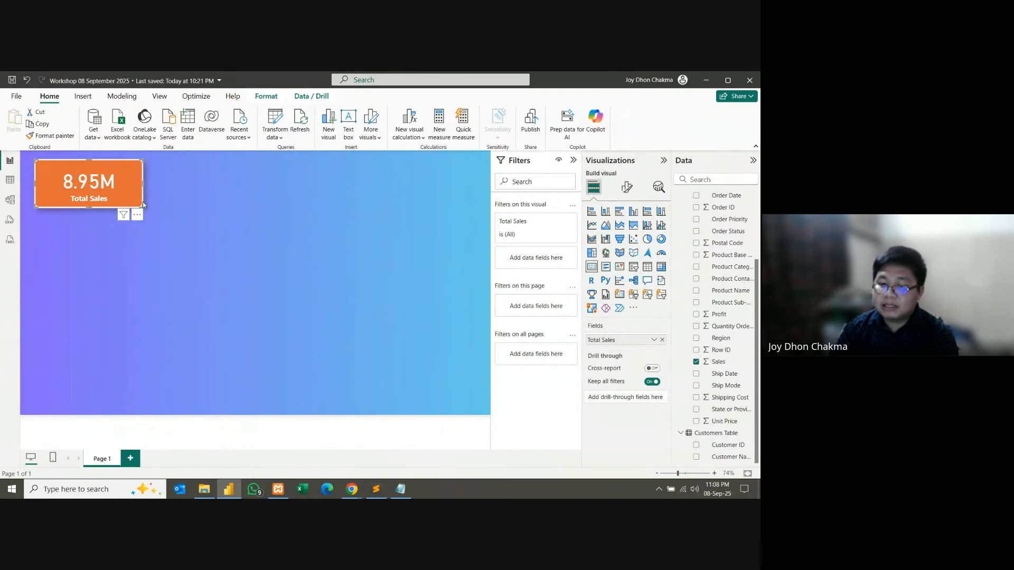
drag(142, 206, 128, 206)
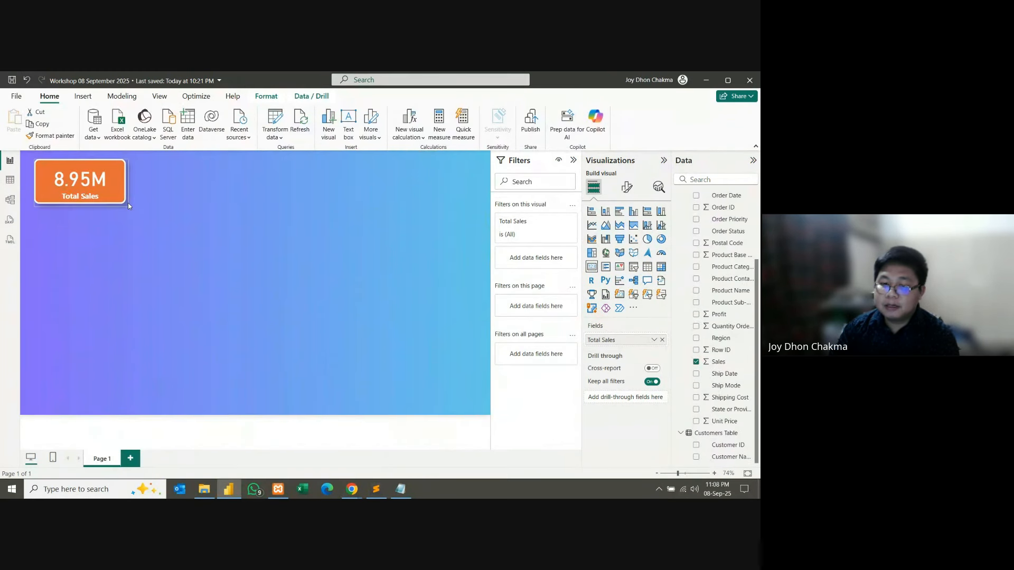
click(188, 228)
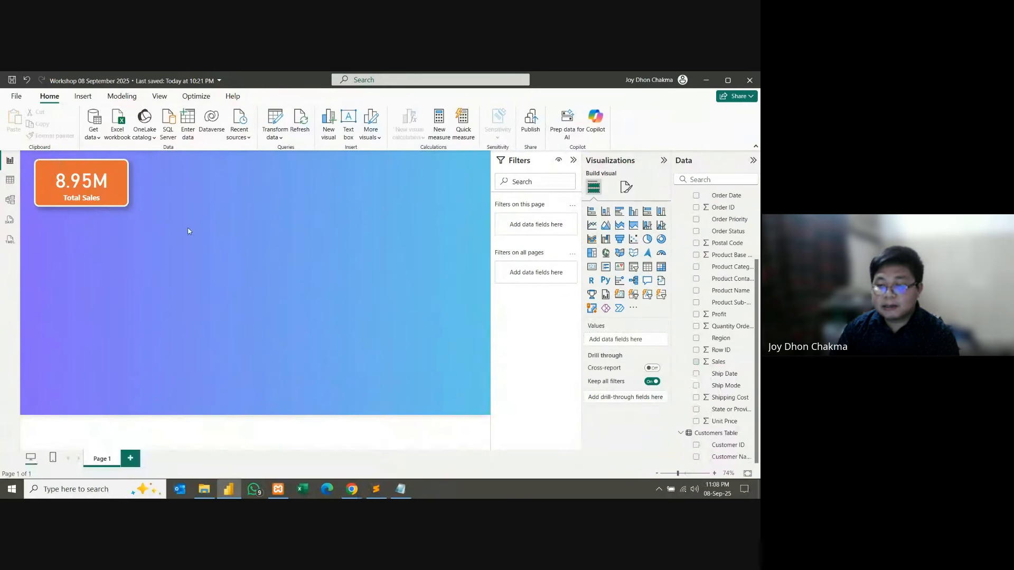
Step: Collapse the Filters pane and move the Total Sales card slightly closer to the report page's upper-left corner
click(574, 160)
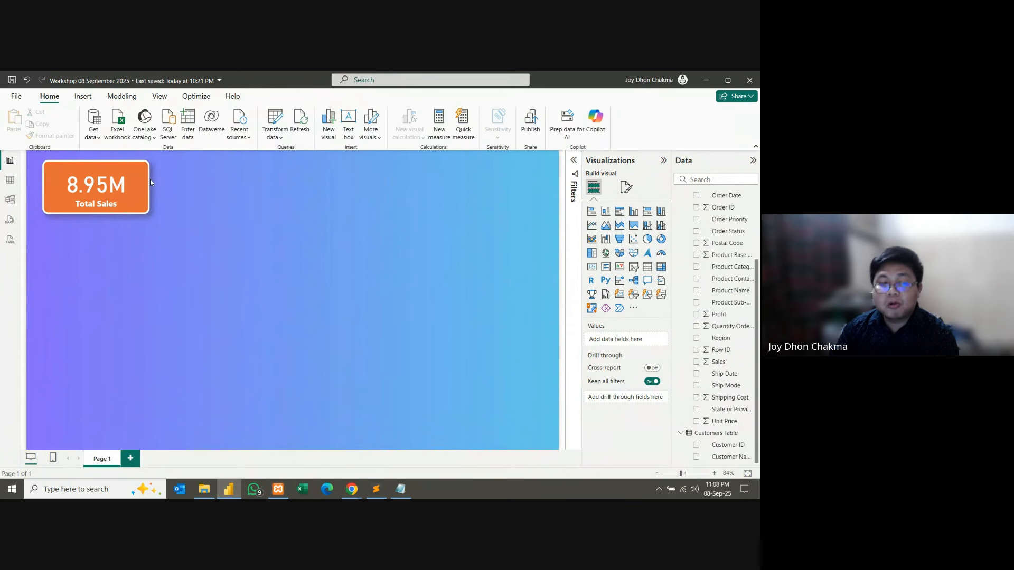
click(123, 188)
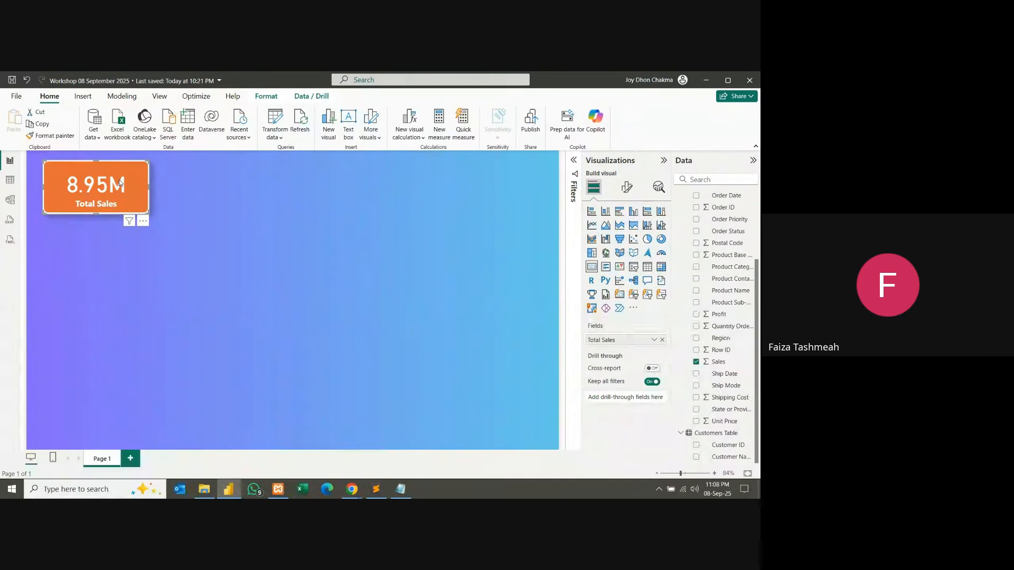
drag(120, 183, 114, 180)
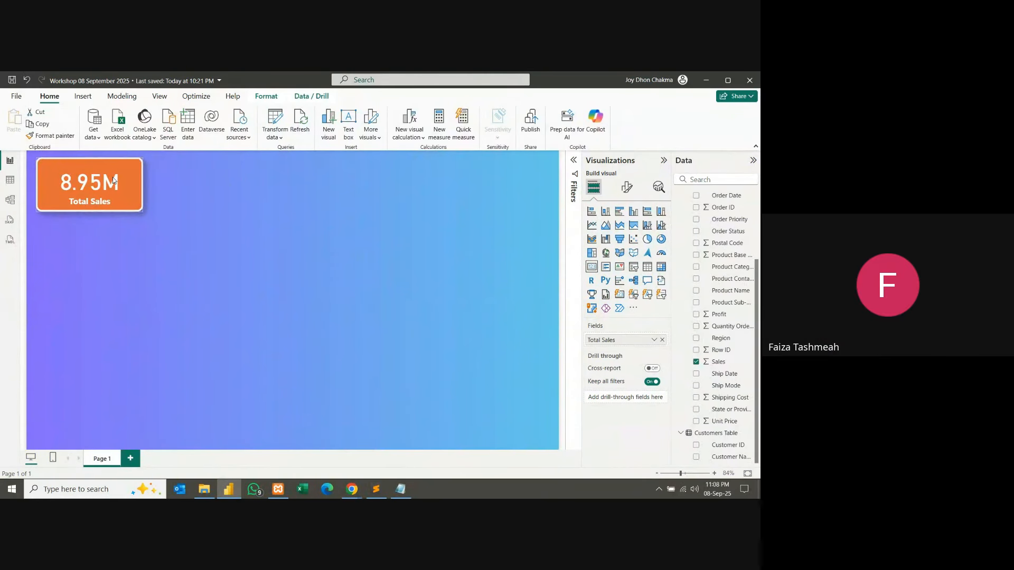
Step: Add a second card visual below the Total Sales card, fill it with the Sales field, and select it
click(189, 209)
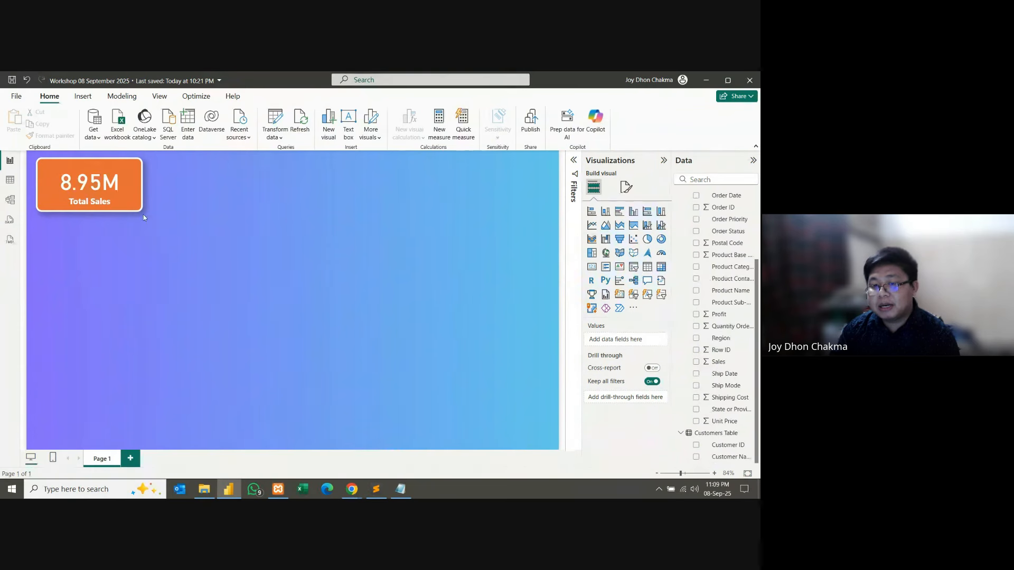
mouse_move(132, 195)
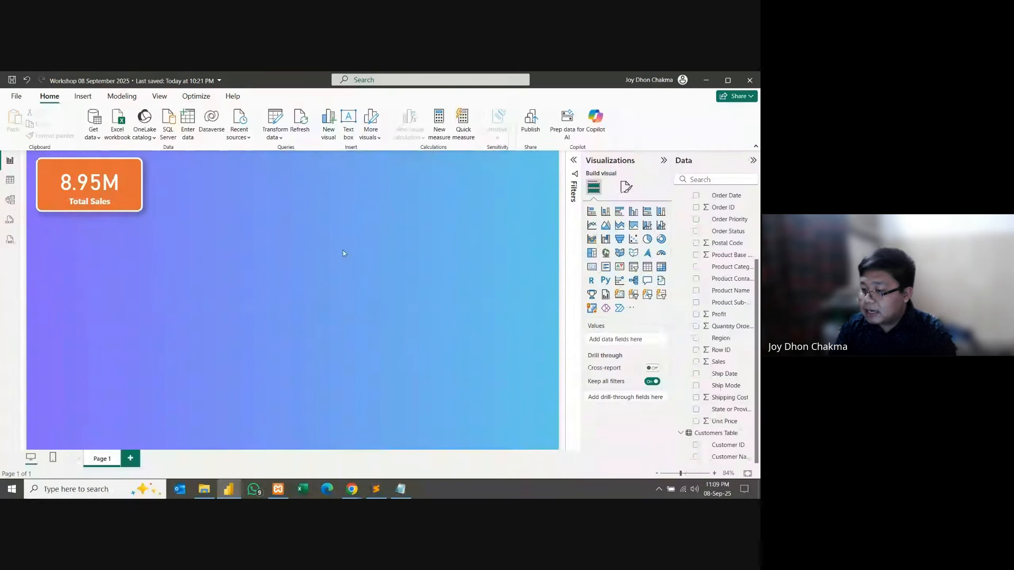
click(592, 267)
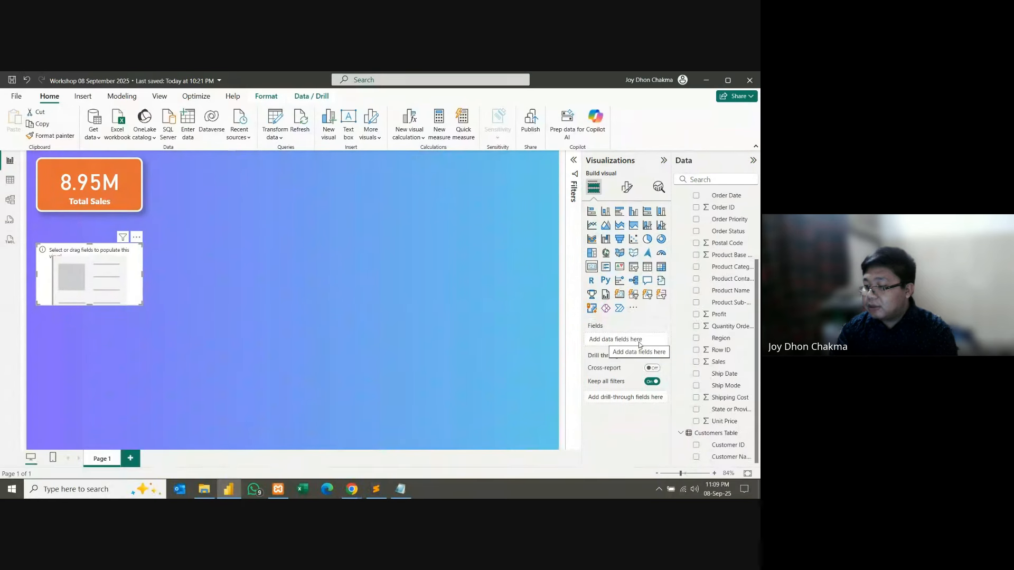
scroll(690, 331, up, 3)
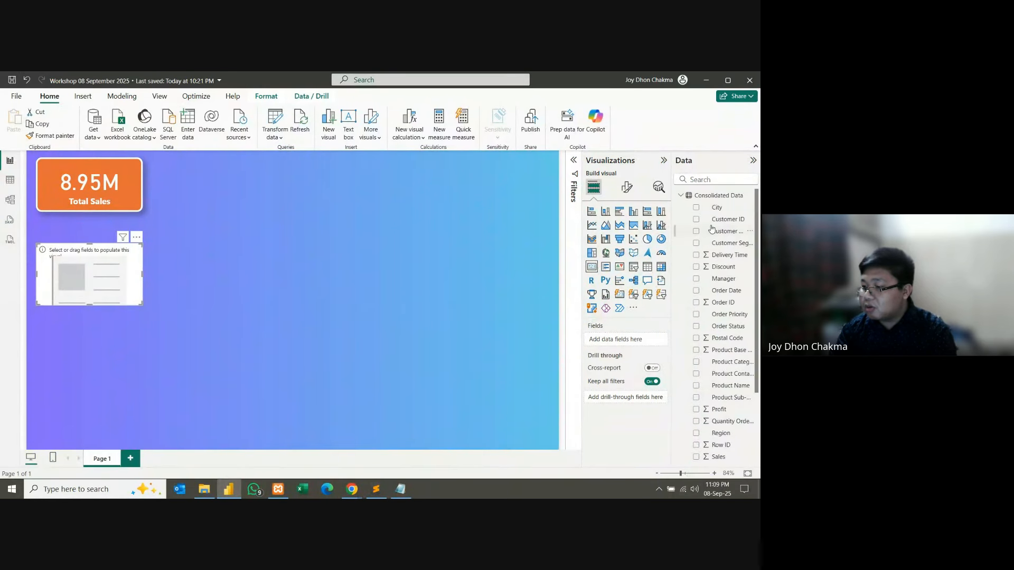
scroll(719, 338, down, 2)
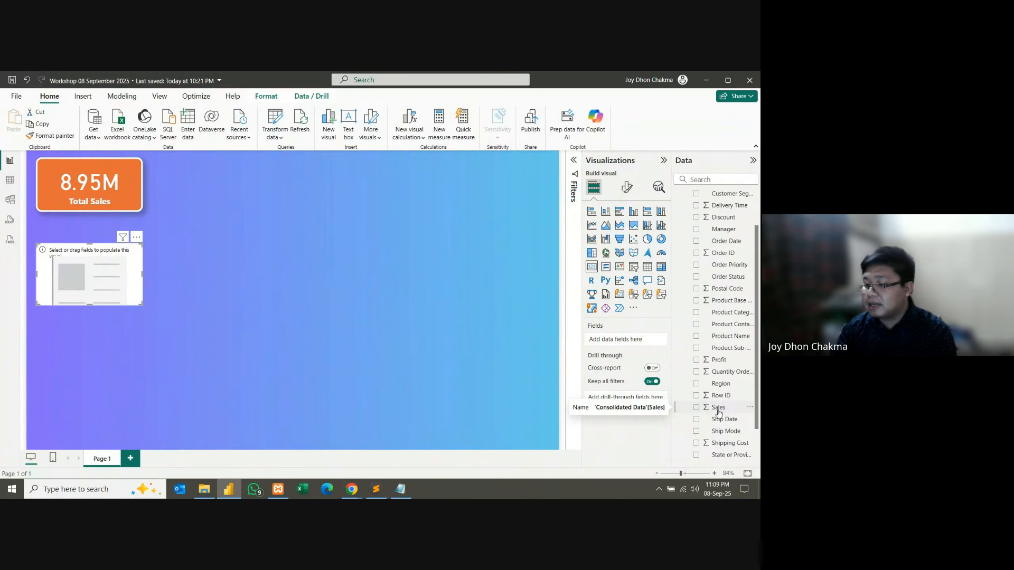
drag(718, 412, 621, 344)
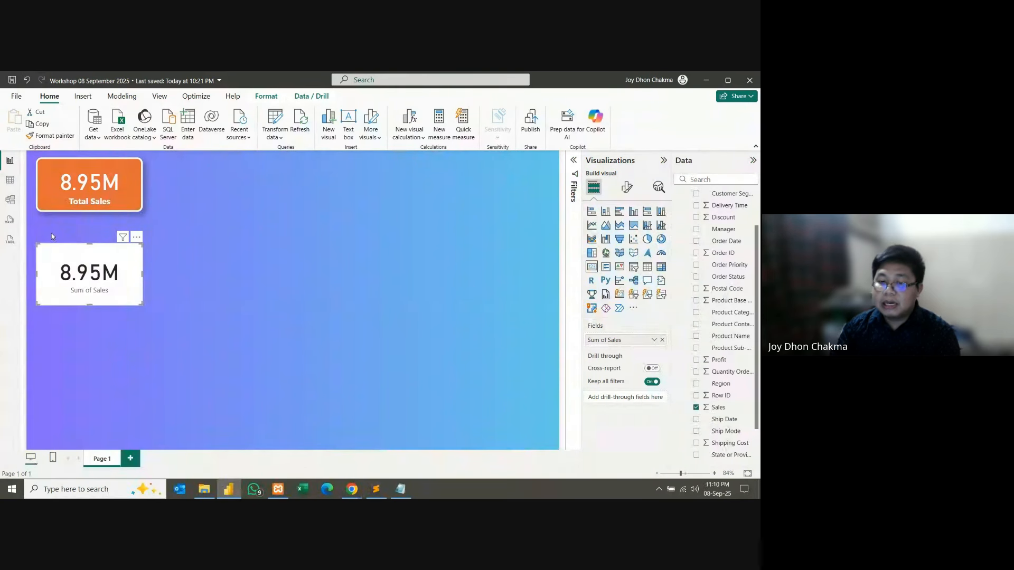
drag(52, 237, 100, 286)
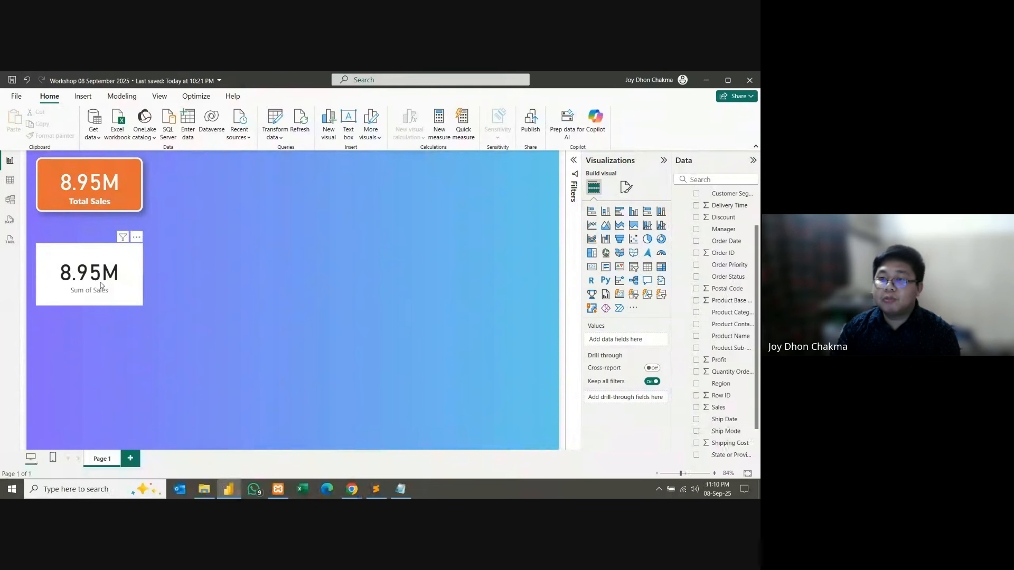
click(101, 285)
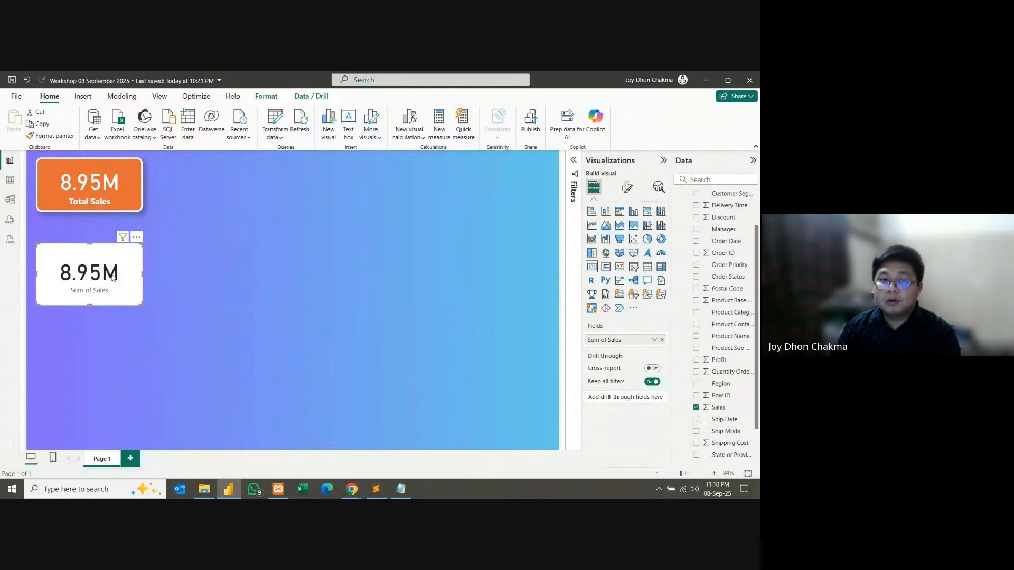
Step: Add three blank report pages, Page 2 to Page 4, and return to Page 1
click(131, 459)
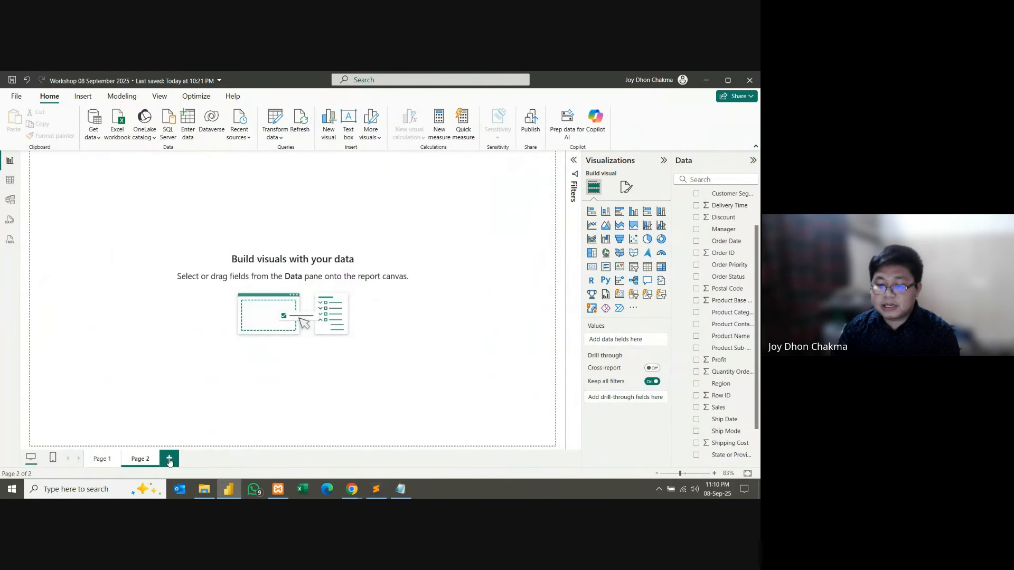
click(169, 460)
click(207, 458)
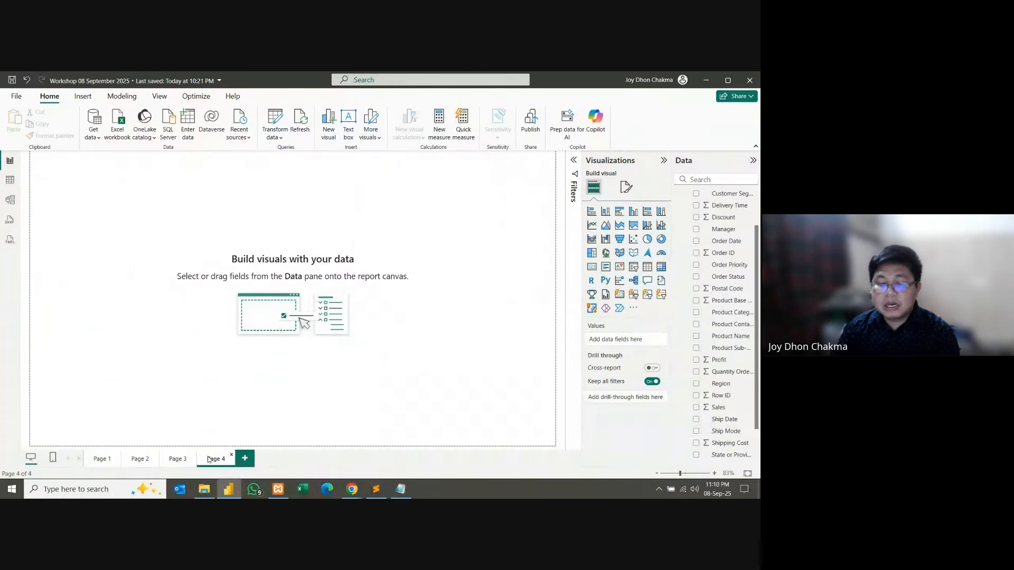
click(102, 459)
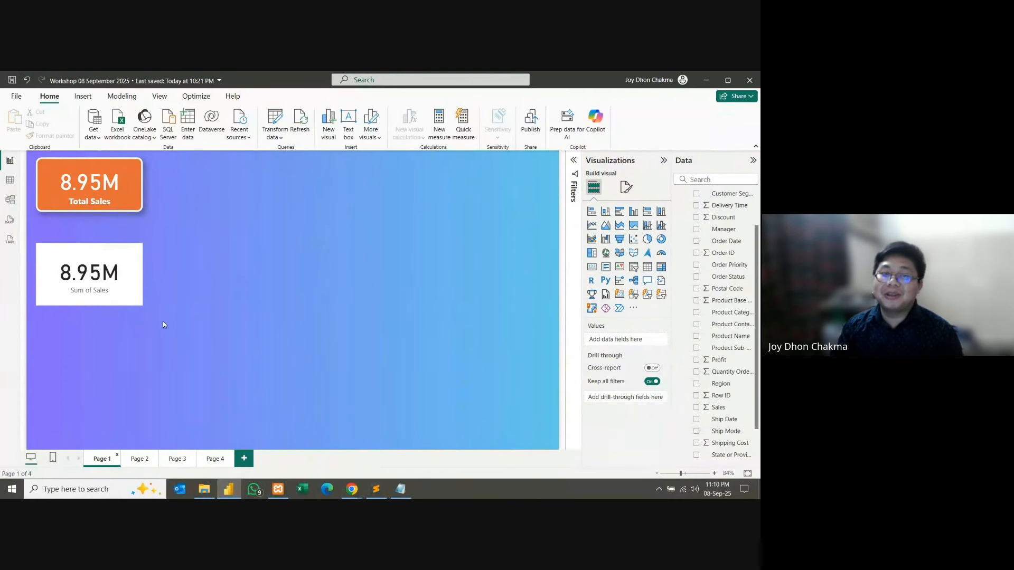
Step: Set the transparency of Page 1's canvas background image to 100%
click(95, 283)
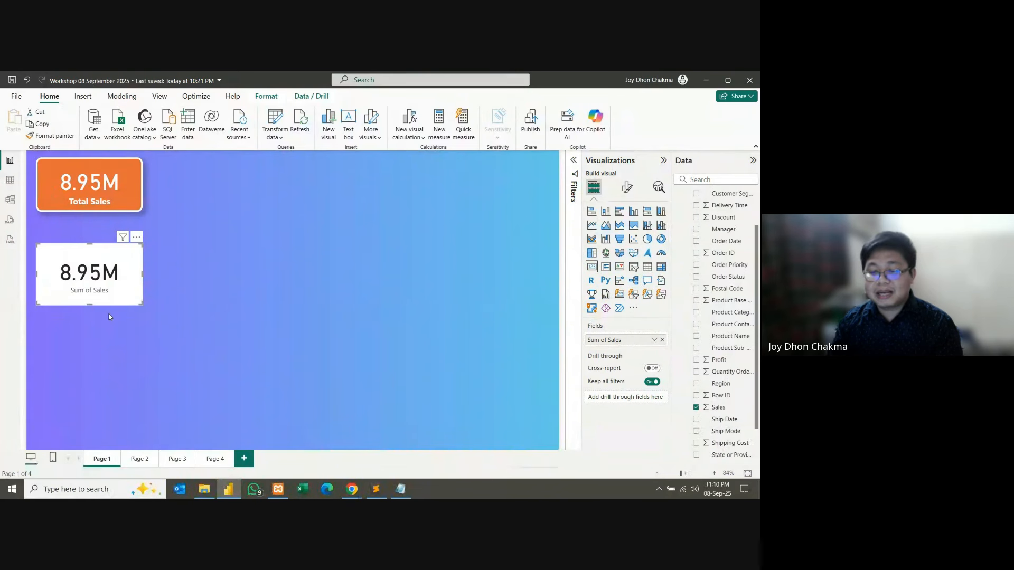
click(334, 291)
click(625, 188)
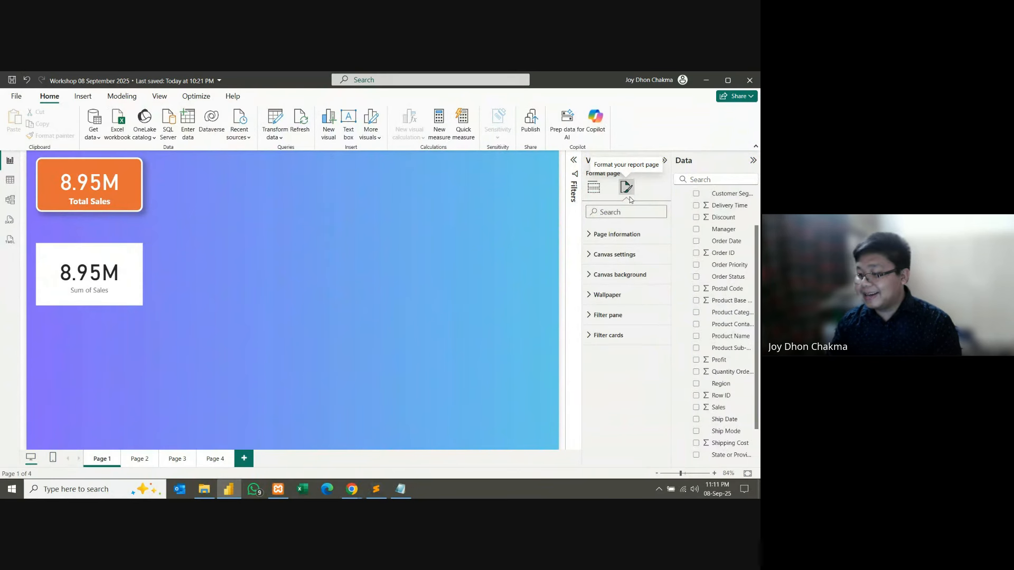
click(619, 274)
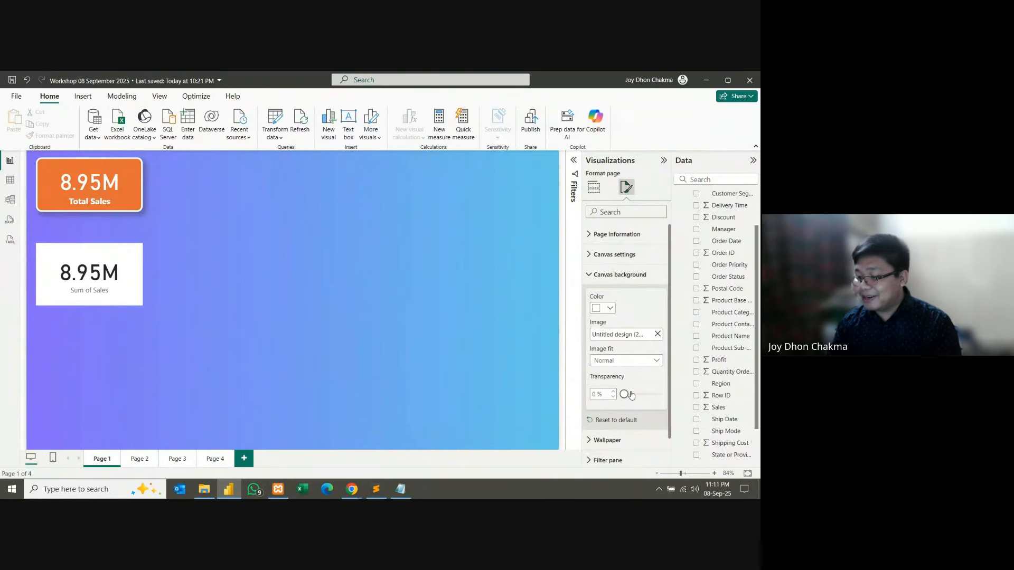
drag(624, 394, 679, 400)
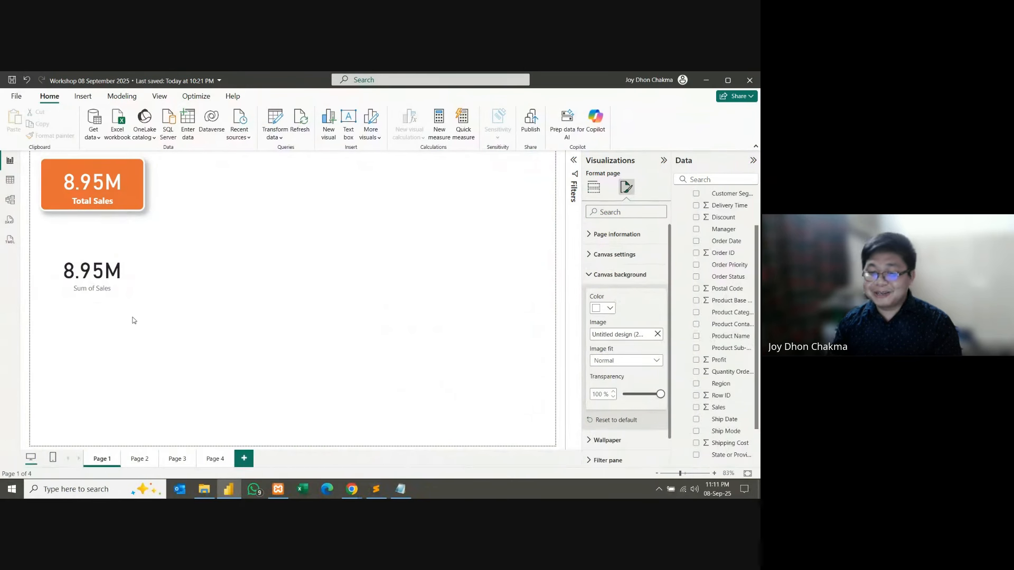
Step: Change the Total Sales card's background color to the purple theme color
click(80, 296)
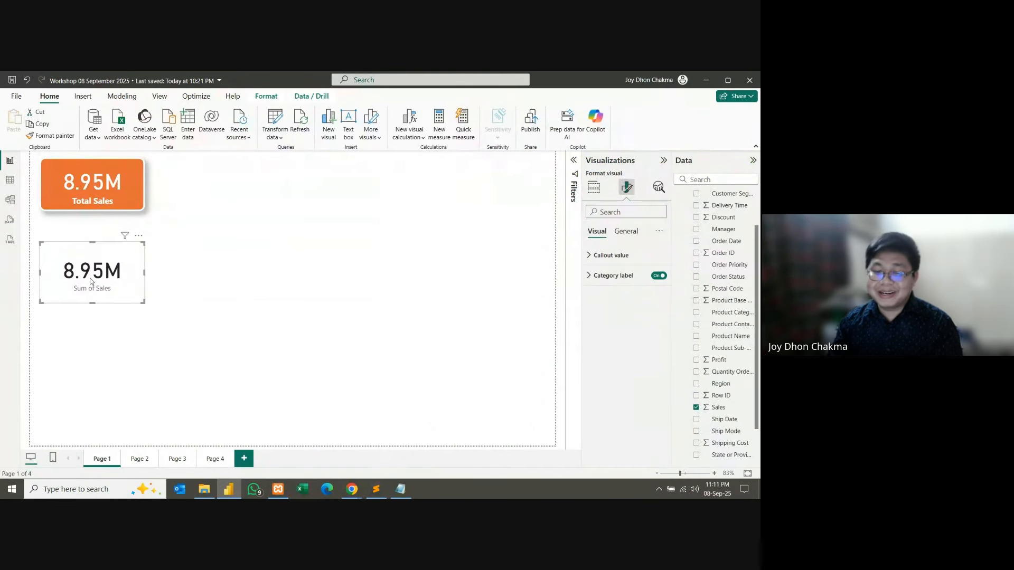
click(93, 199)
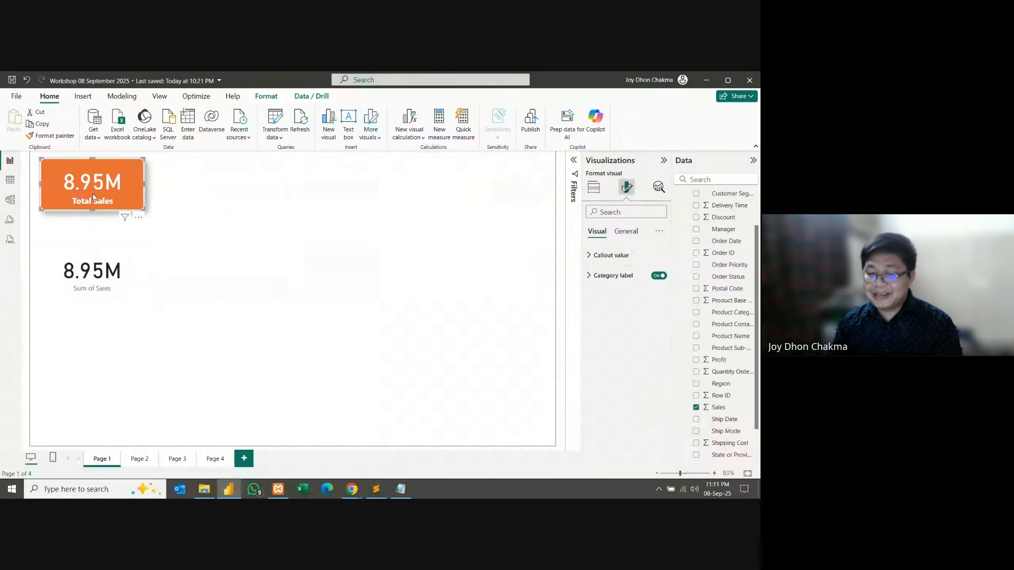
click(626, 232)
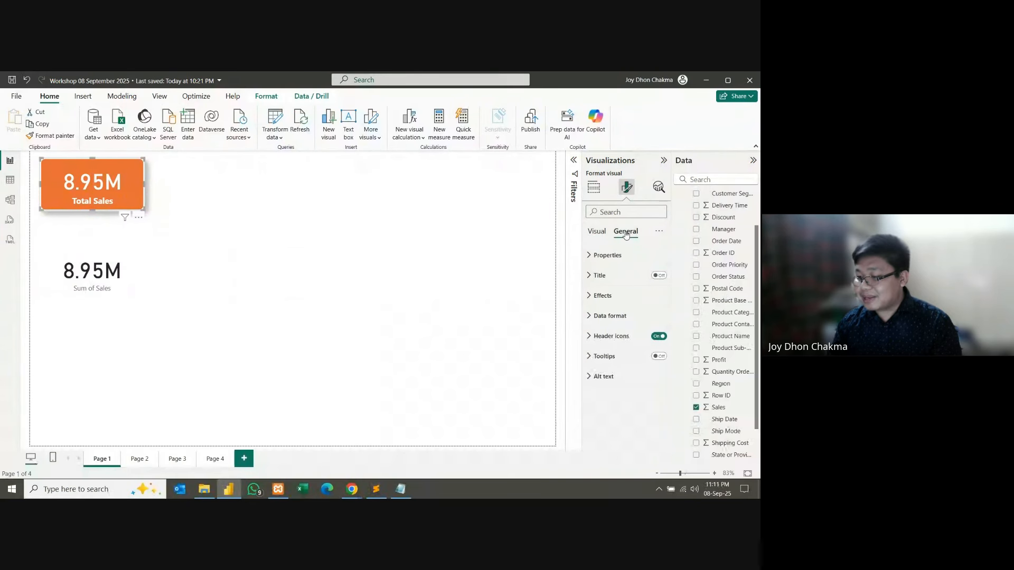
click(611, 297)
click(610, 346)
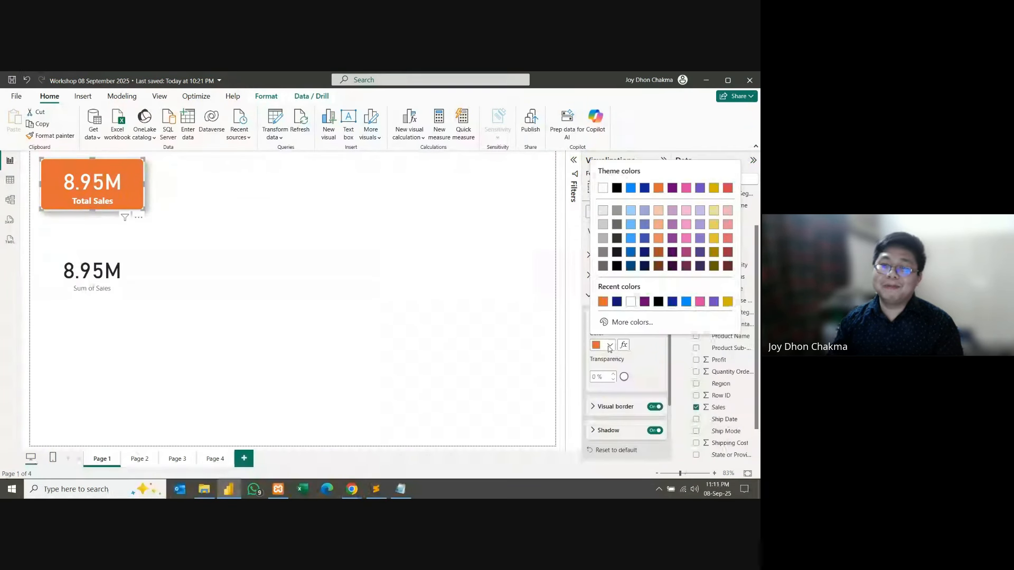
click(672, 188)
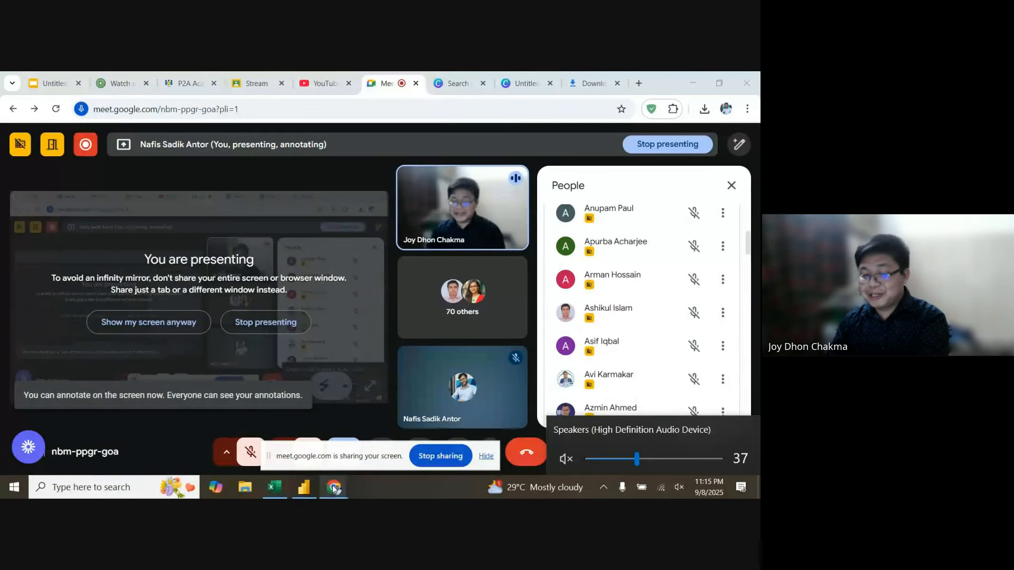
Step: Switch to Power BI Desktop and convert the pink Sum of Sales column chart to a card visual
click(302, 493)
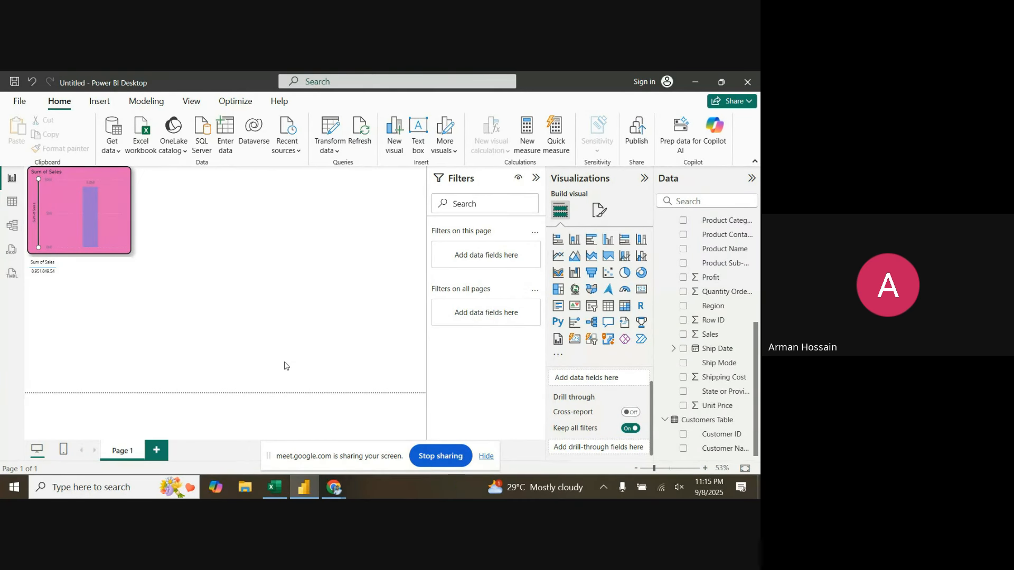
click(55, 225)
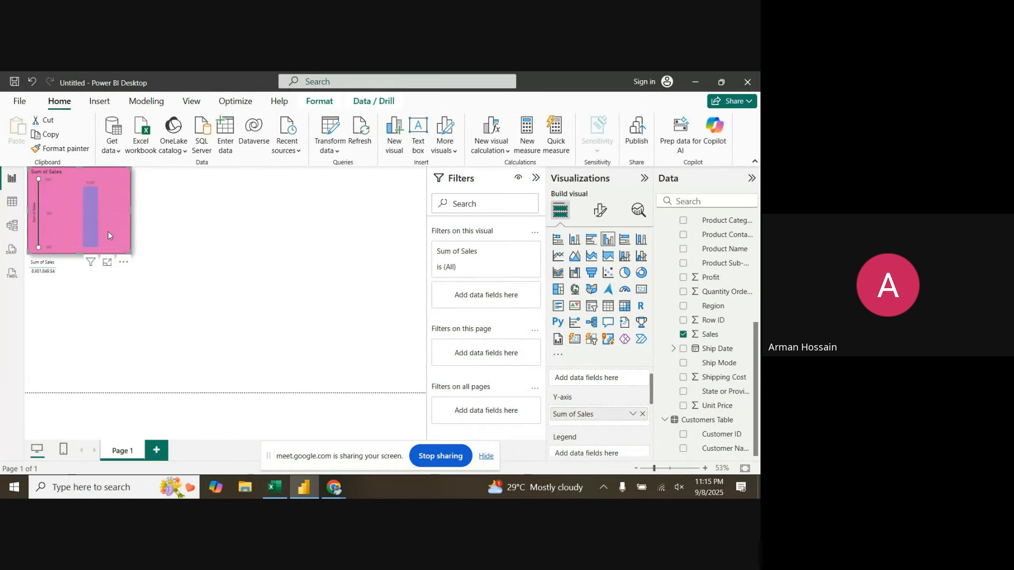
mouse_move(108, 248)
mouse_move(108, 229)
mouse_down()
mouse_move(108, 245)
mouse_move(102, 219)
mouse_up()
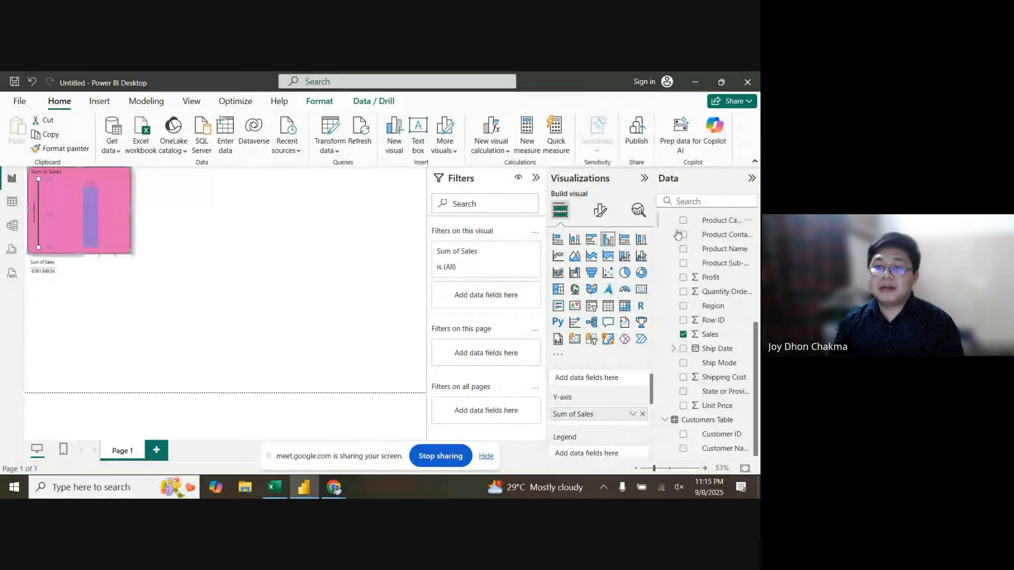
scroll(606, 382, down, 2)
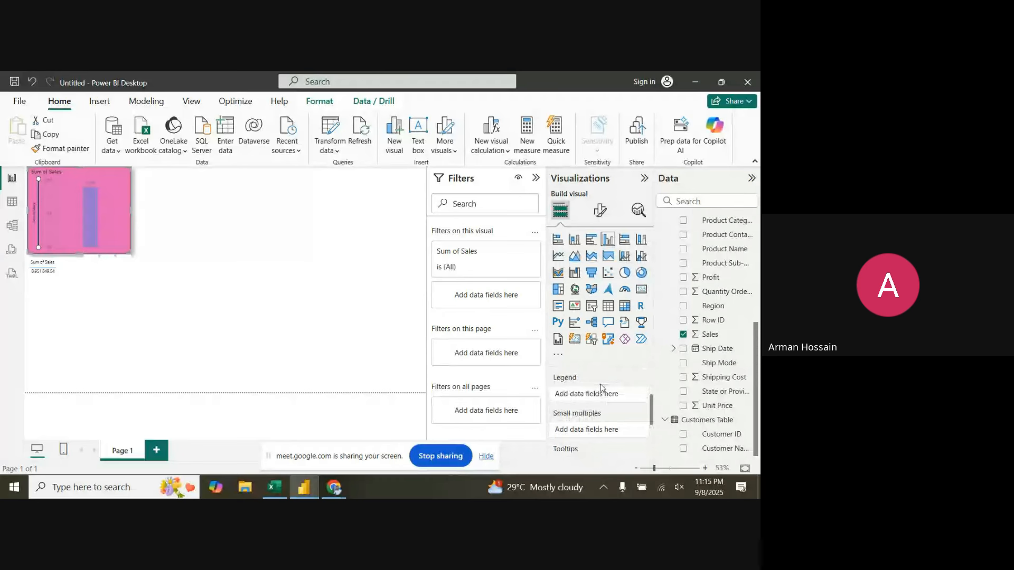
scroll(601, 381, up, 2)
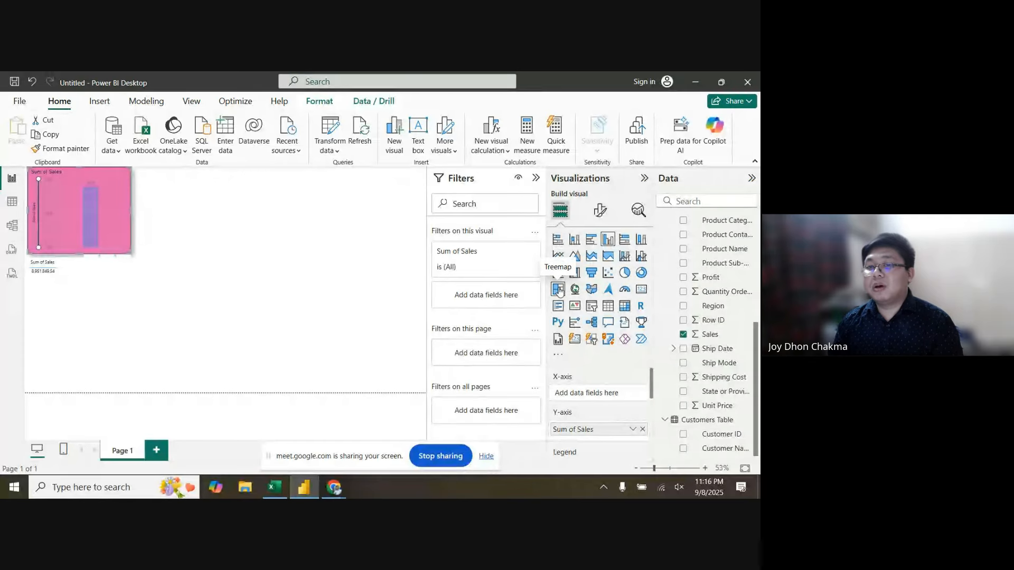
click(641, 290)
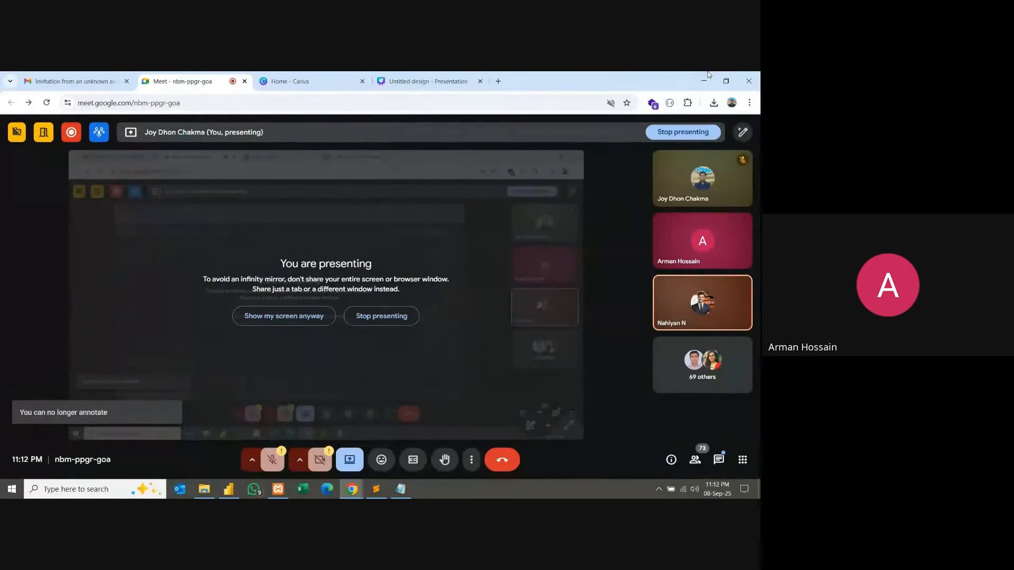
Step: Return to the Workshop report in Power BI, copy the purple Total Sales card and paste five duplicates on Page 1
click(710, 78)
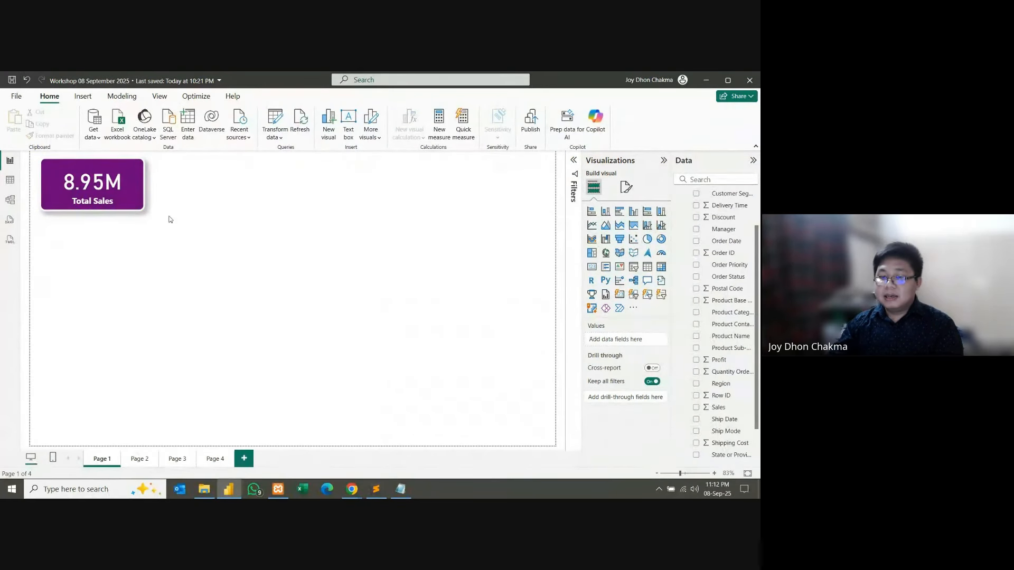
click(125, 189)
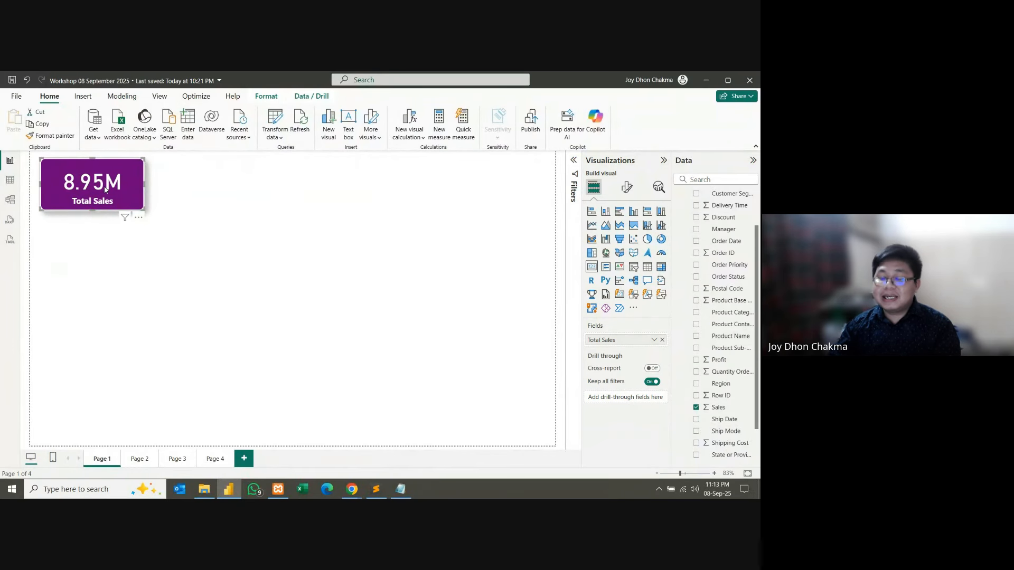
key(ctrl+c)
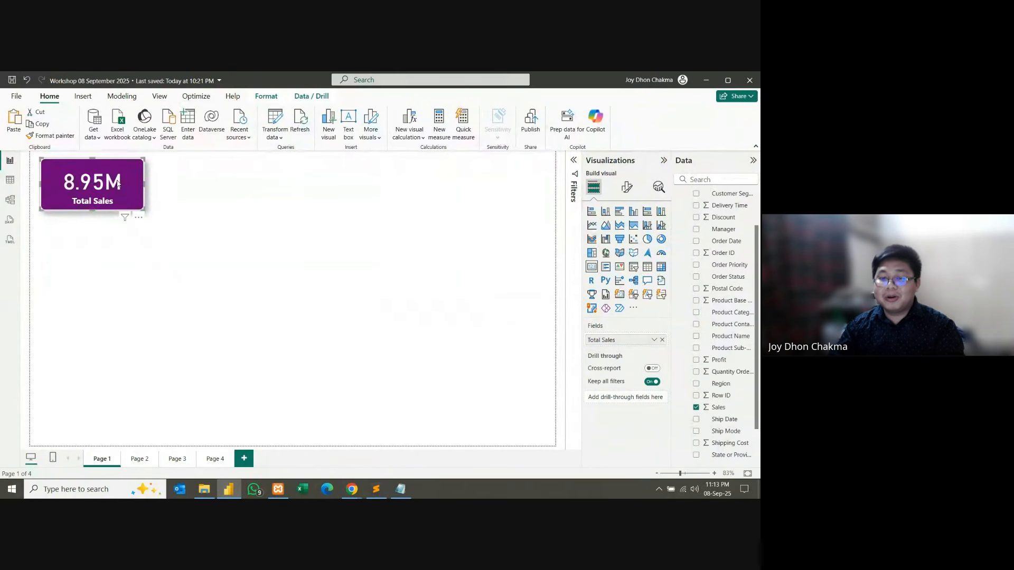
key(ctrl+v)
key(ctrl+v)
key(ctrl+v)
key(ctrl+v)
key(ctrl+v)
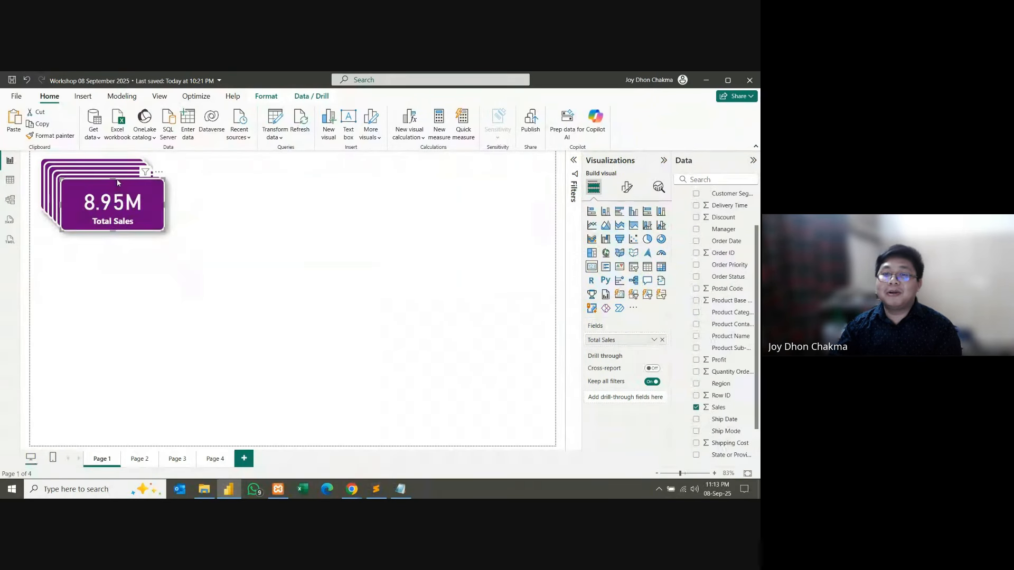
Step: Delete the three topmost duplicates from the stack of Total Sales cards
key(Delete)
click(132, 208)
key(Delete)
click(127, 204)
key(Delete)
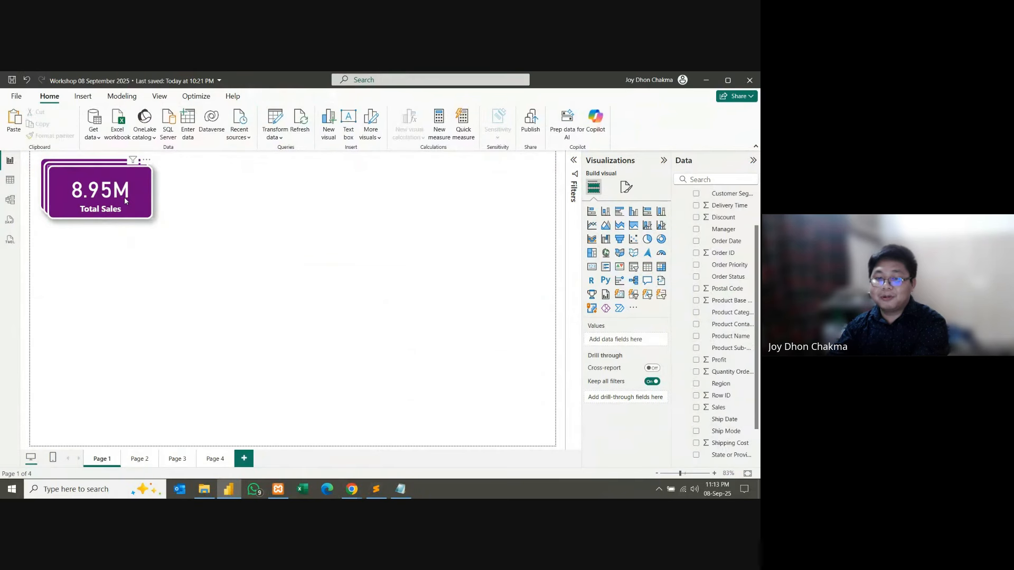
Step: Spread the stacked Total Sales cards into a single row of four along the top edge of Page 1
drag(125, 201, 513, 198)
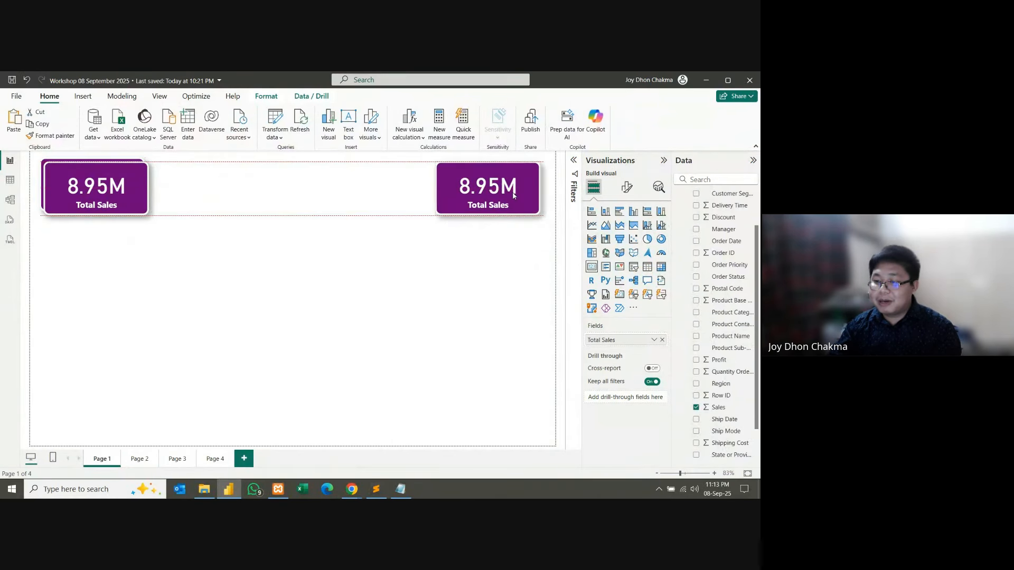
drag(121, 195, 233, 192)
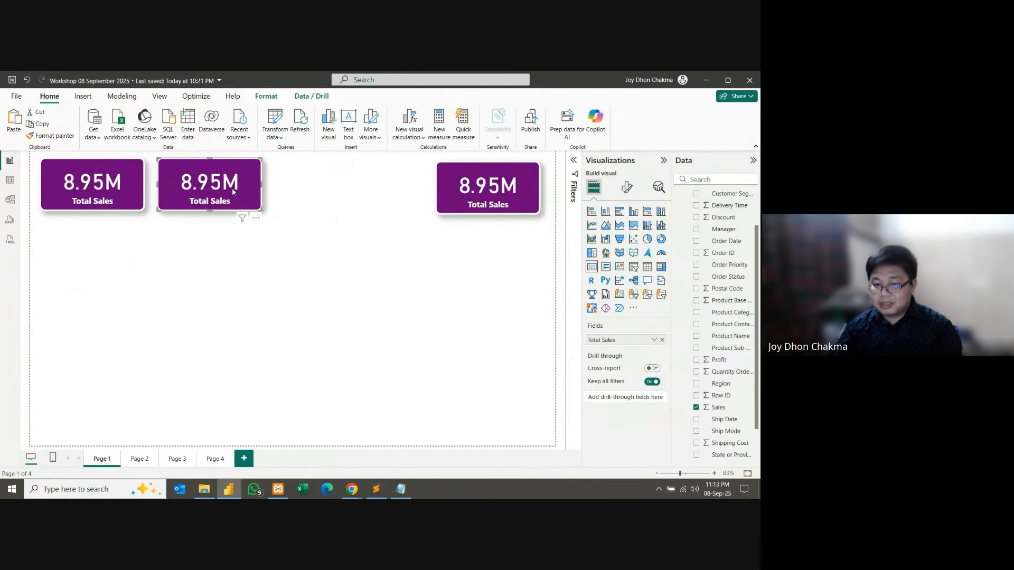
drag(233, 192, 351, 191)
drag(498, 187, 441, 183)
drag(58, 189, 54, 188)
drag(164, 191, 152, 191)
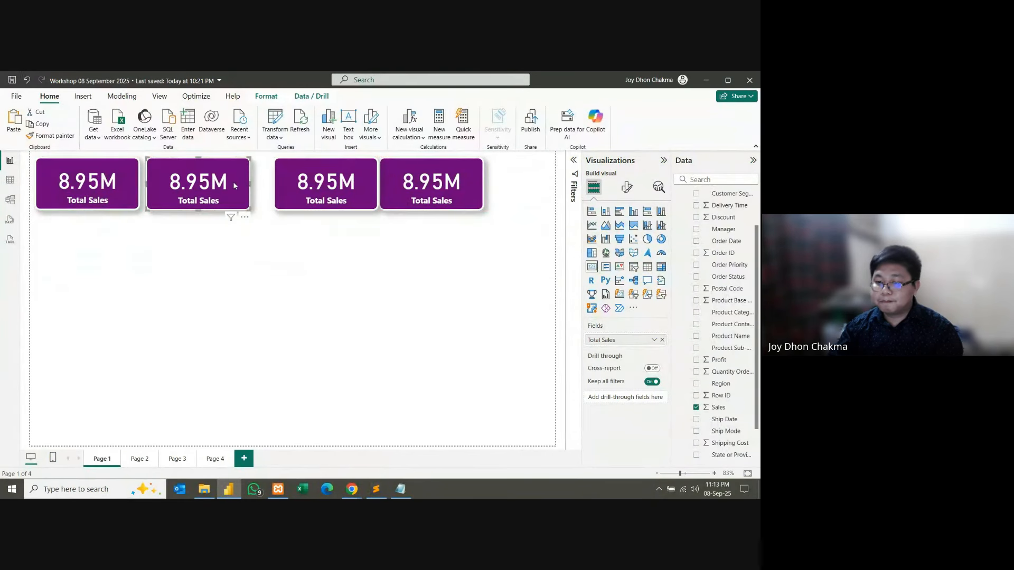
drag(291, 181, 275, 181)
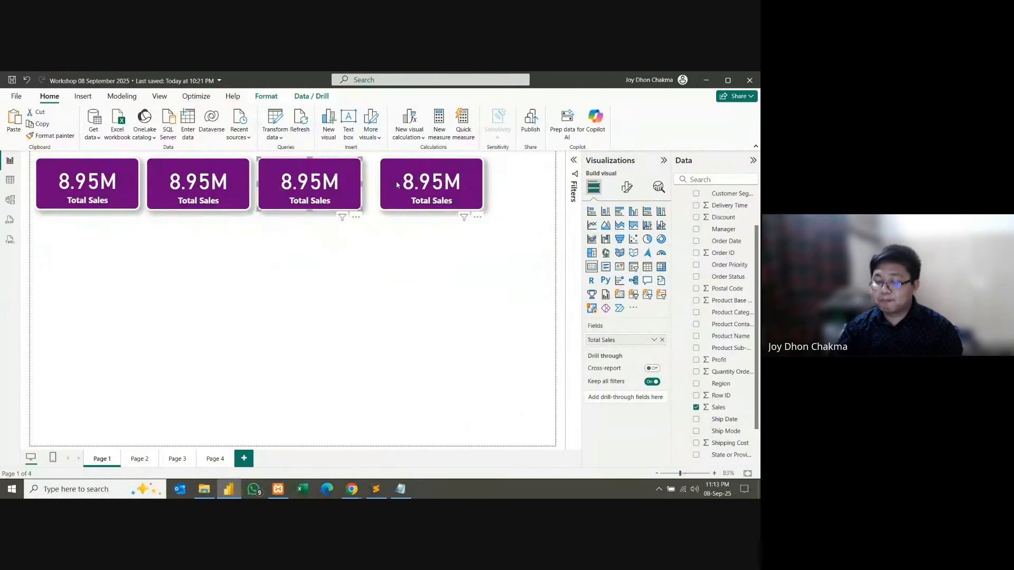
Step: Close up the fourth Total Sales card and paste a fifth copy at the right end of the row
drag(400, 184, 485, 191)
key(ctrl+c)
key(ctrl+v)
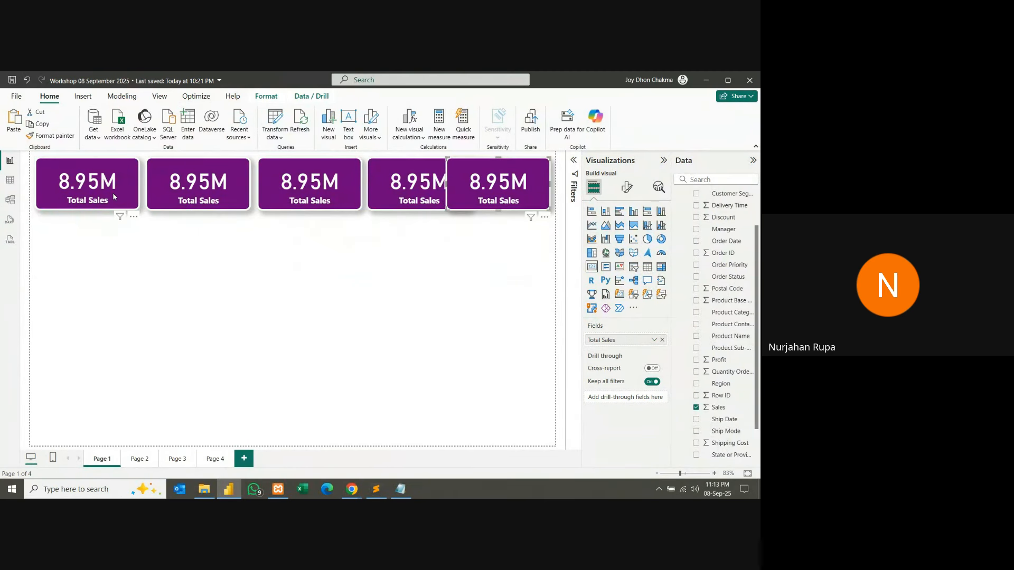
Step: Nudge the five Total Sales cards along the row to fit them across the full page width
drag(113, 193, 110, 197)
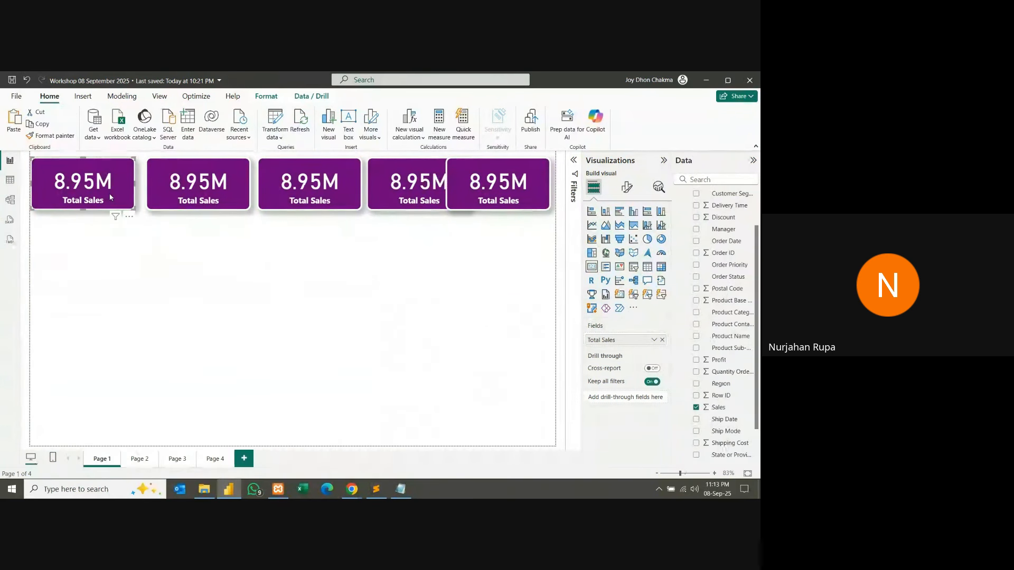
drag(191, 196, 189, 196)
drag(282, 195, 284, 193)
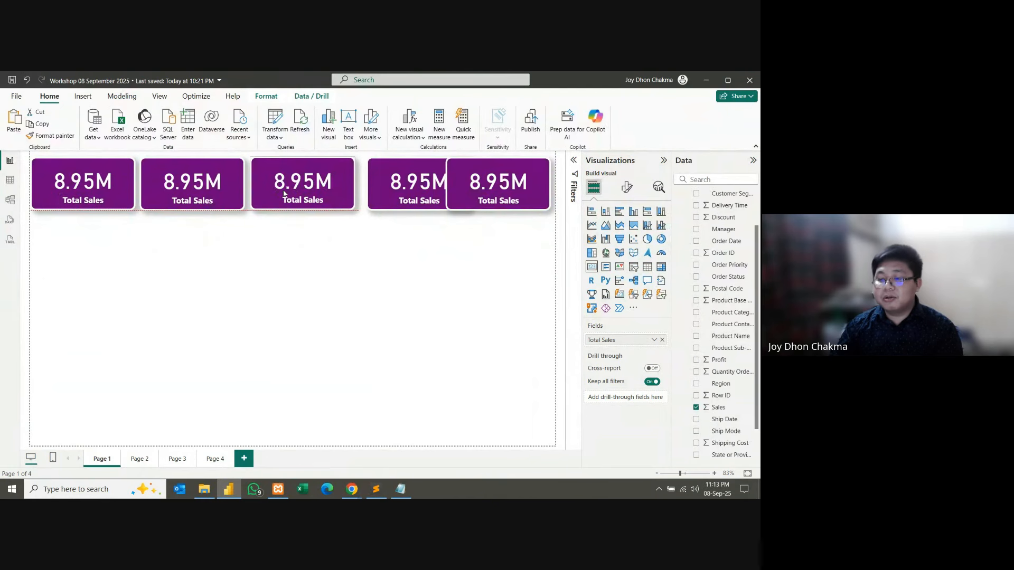
drag(412, 191, 402, 190)
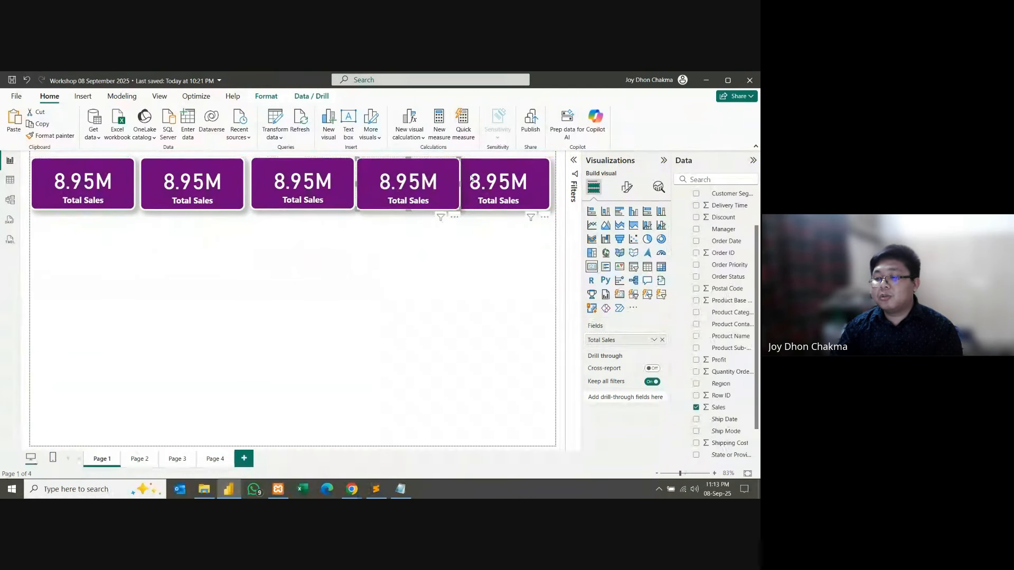
drag(472, 180, 477, 180)
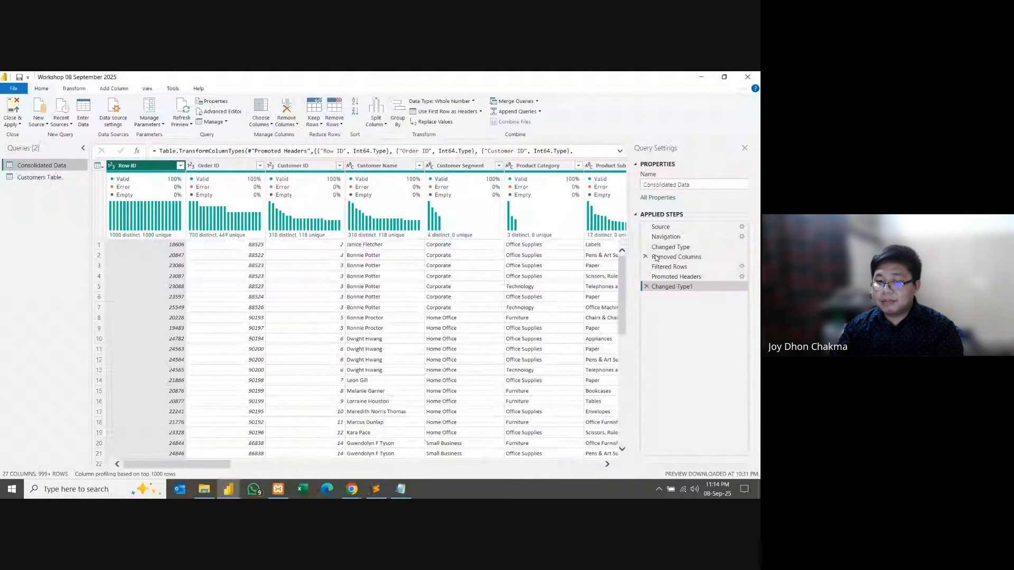
Step: Review the Removed Columns, Filtered Rows and Changed Type1 steps of the Consolidated Data query, and close Power Query
click(657, 257)
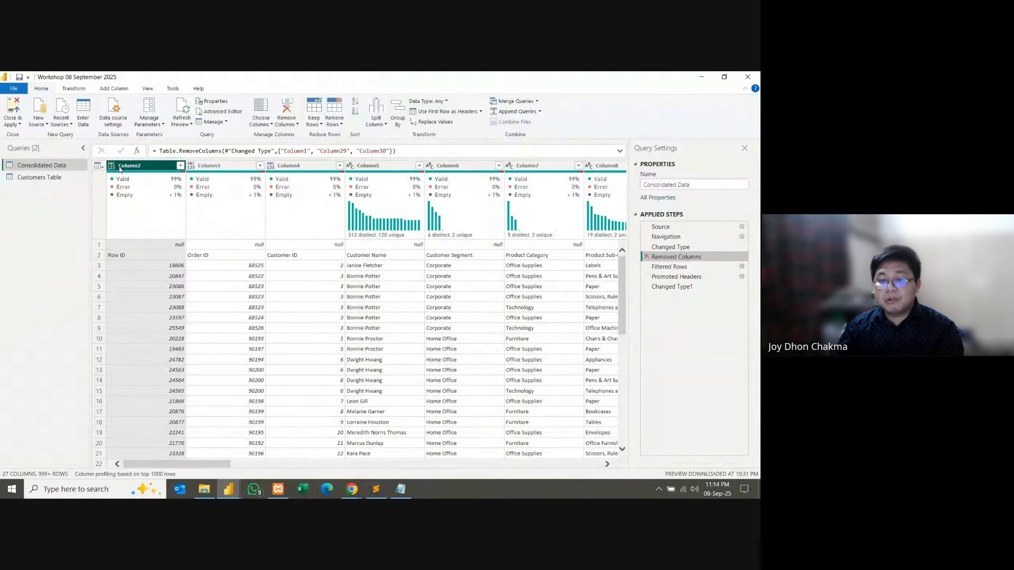
click(180, 166)
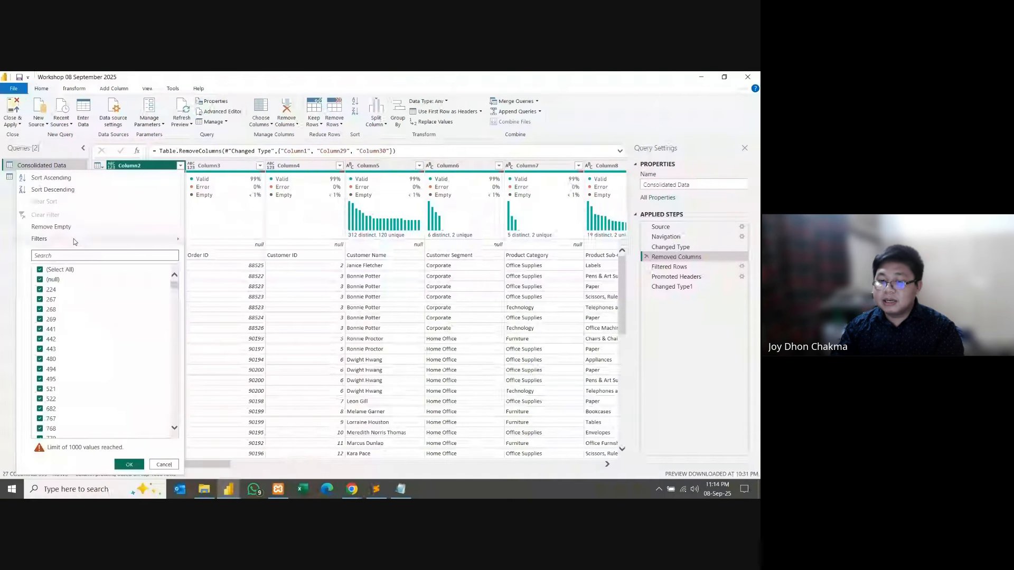
click(641, 278)
click(666, 266)
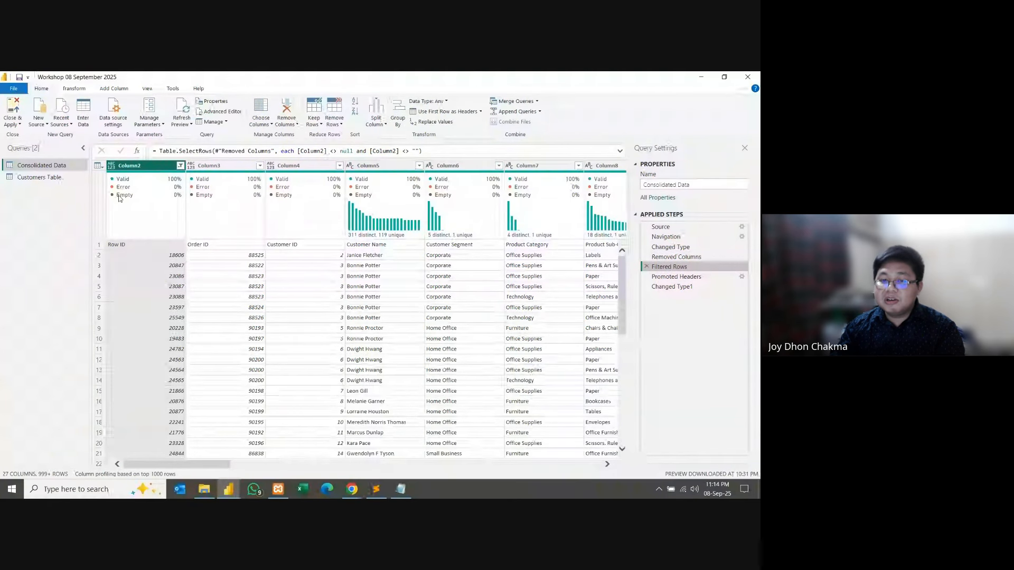
click(74, 88)
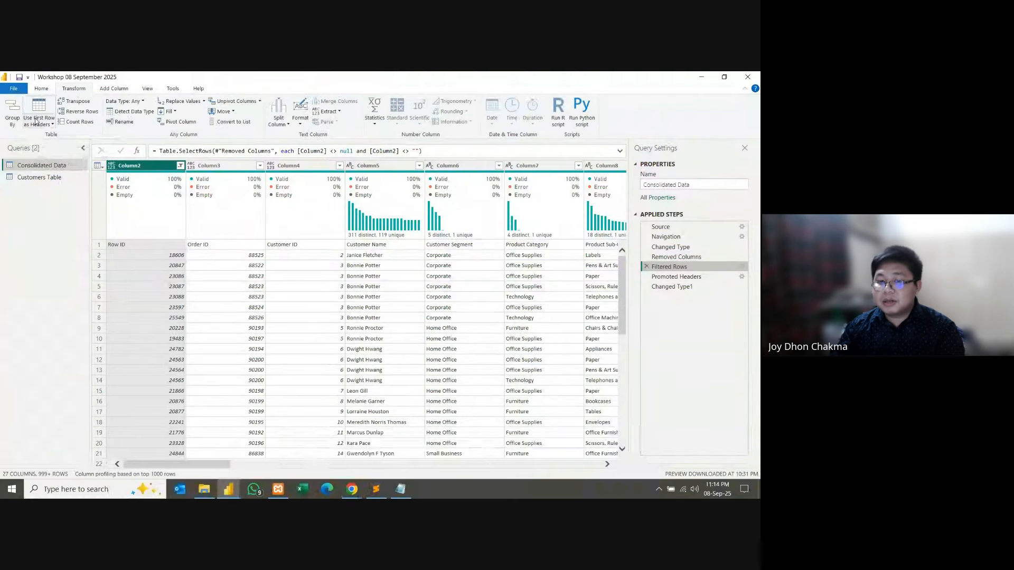
click(681, 286)
click(41, 89)
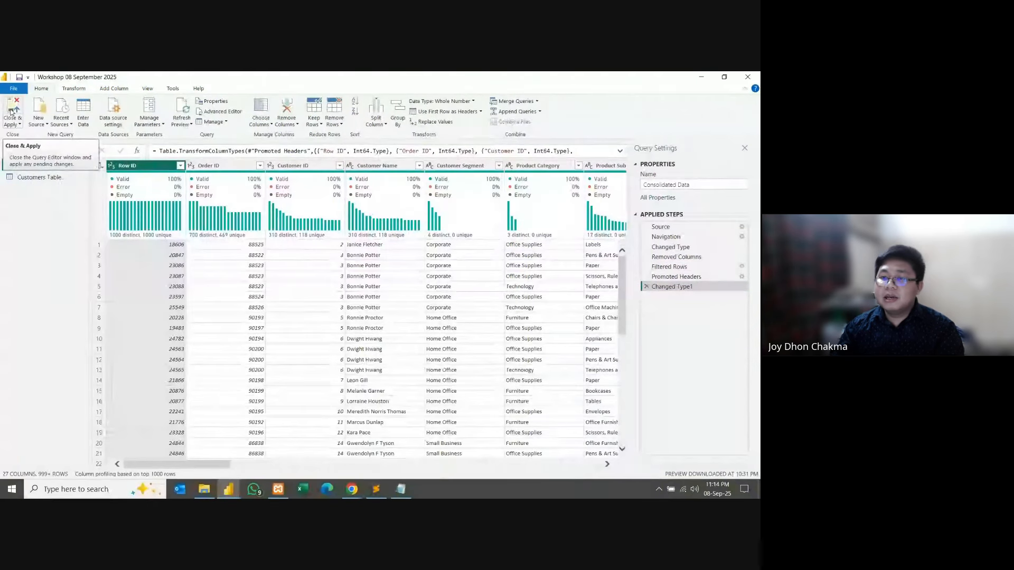
click(10, 112)
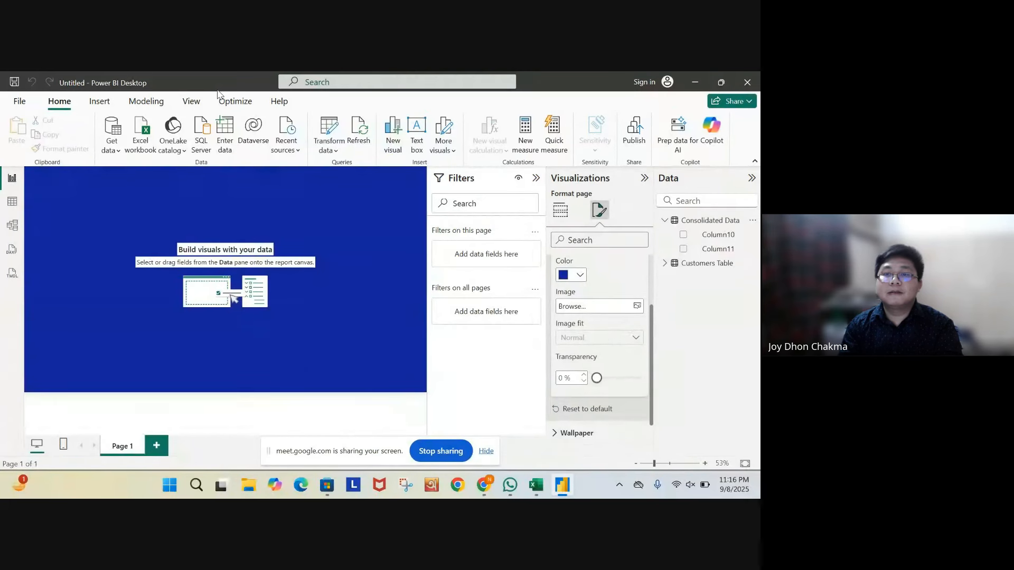
Step: In the Untitled report's Power Query Editor, promote the first row of Consolidated Data to headers and apply the changes
click(335, 151)
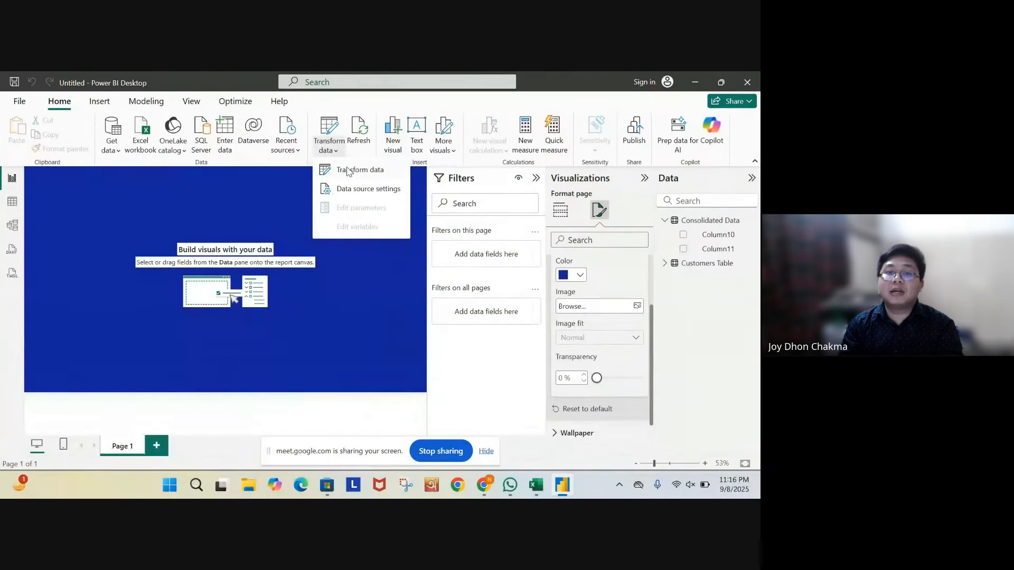
click(348, 172)
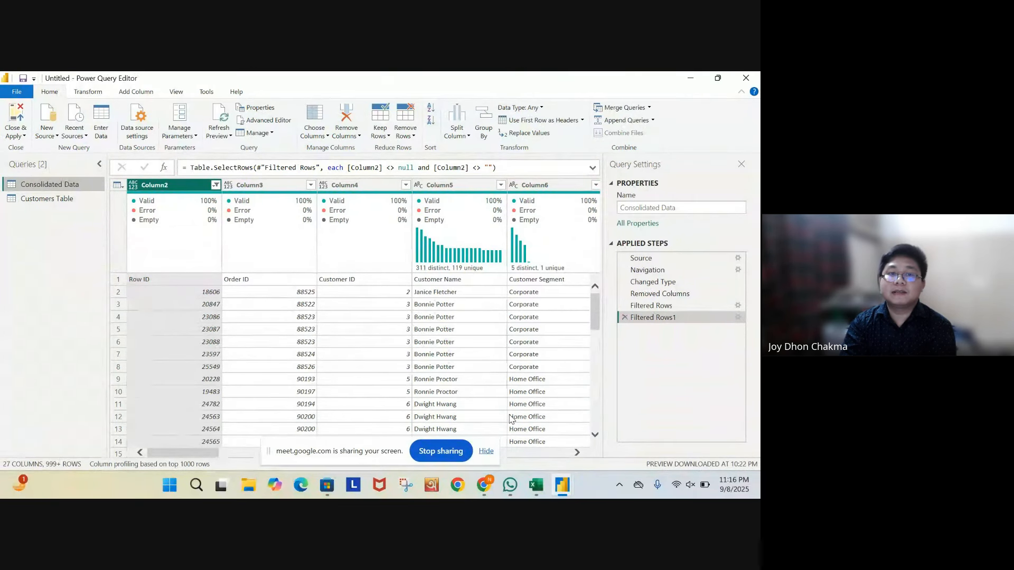
mouse_move(483, 484)
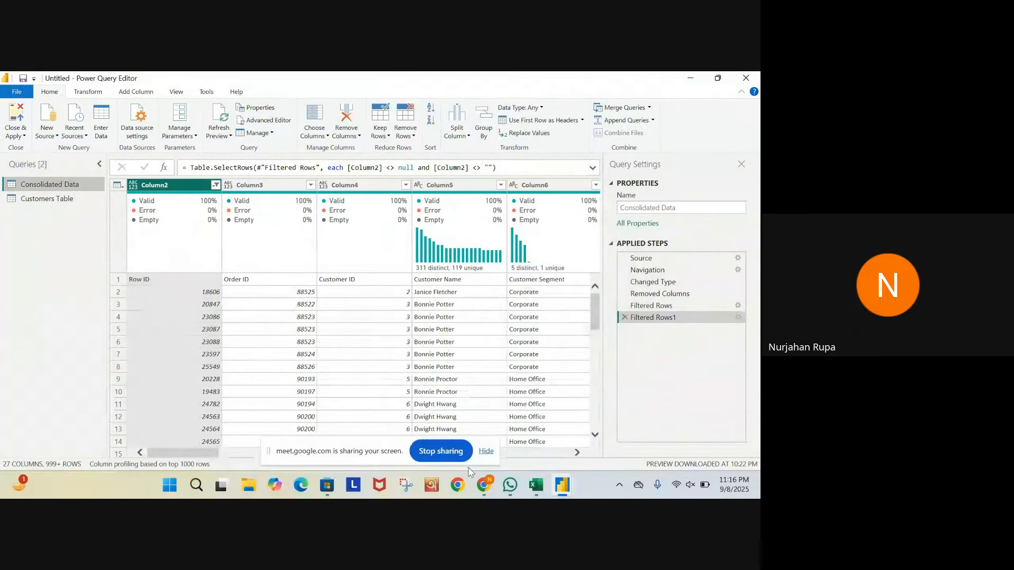
click(487, 451)
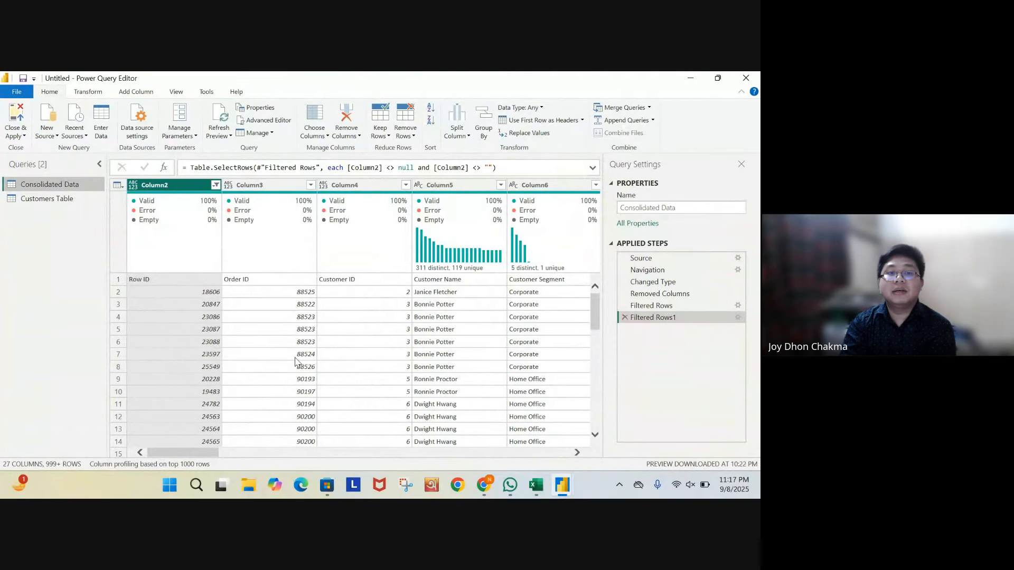
click(106, 93)
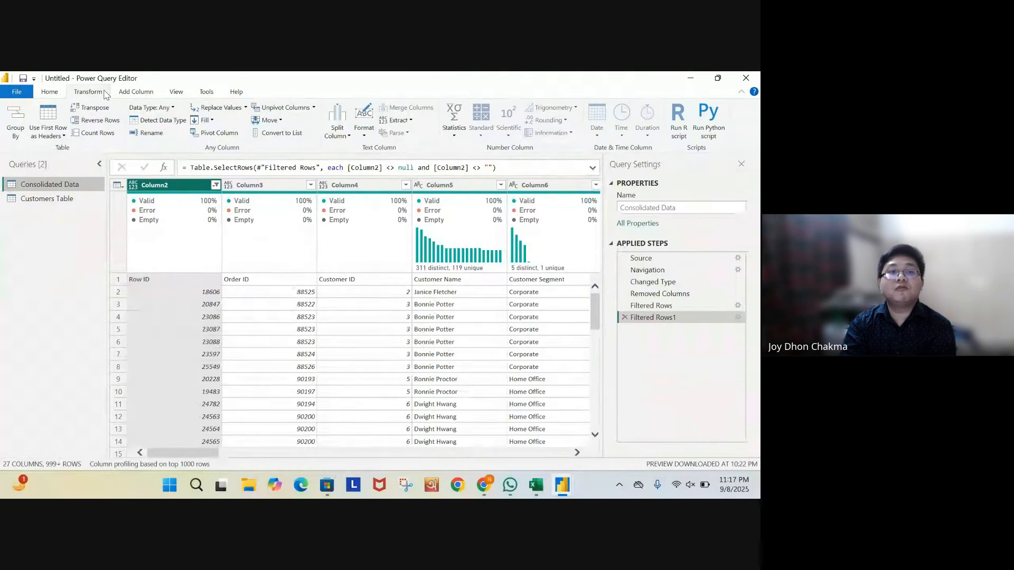
click(50, 121)
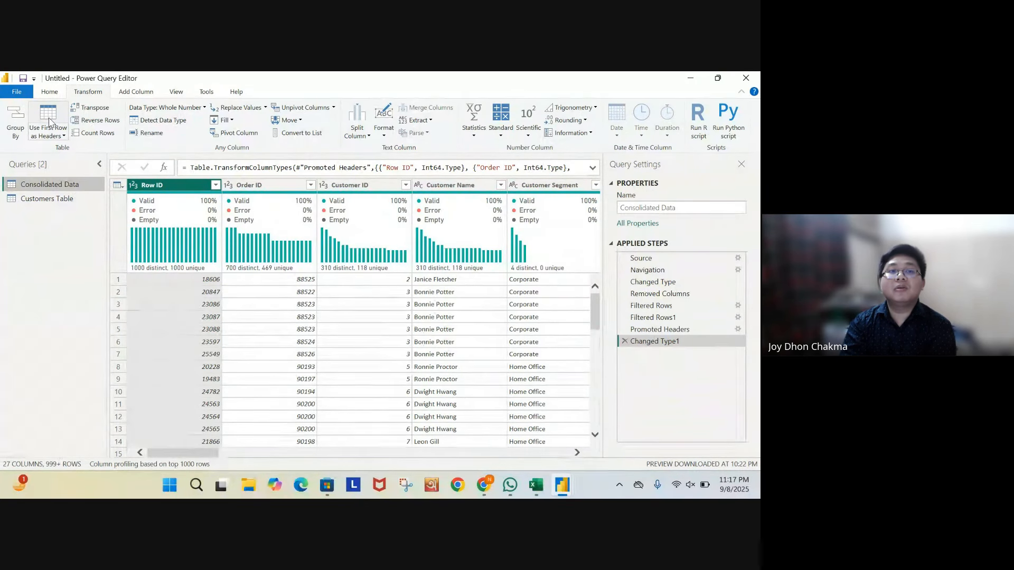
click(56, 95)
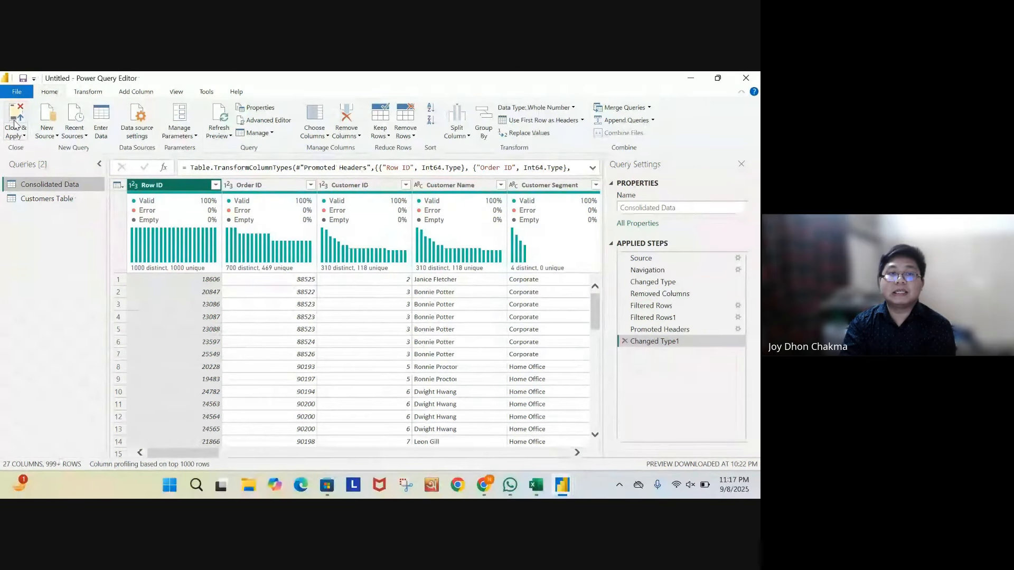
click(15, 125)
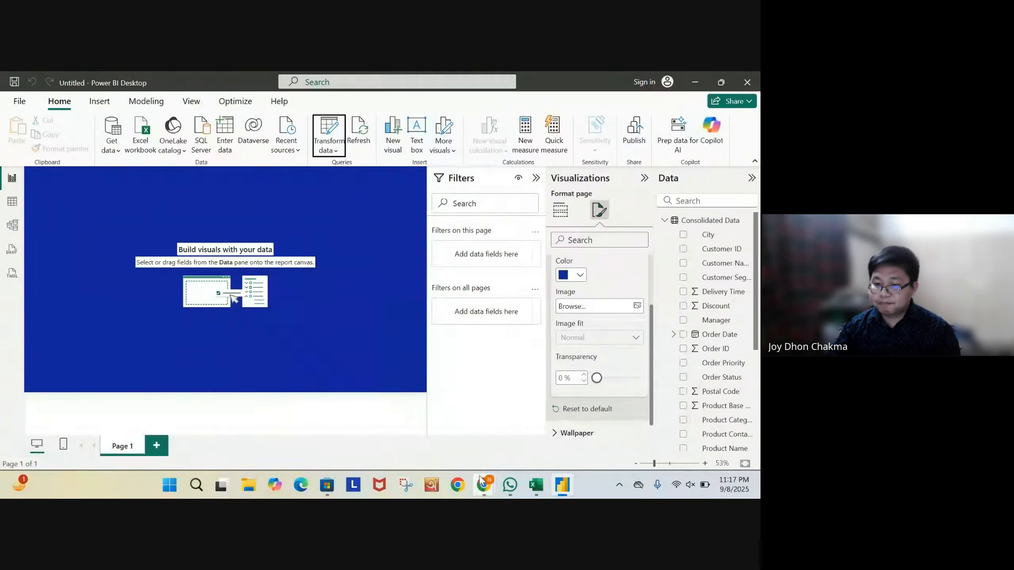
Step: Stop sharing the screen in the Google Meet call
mouse_move(480, 472)
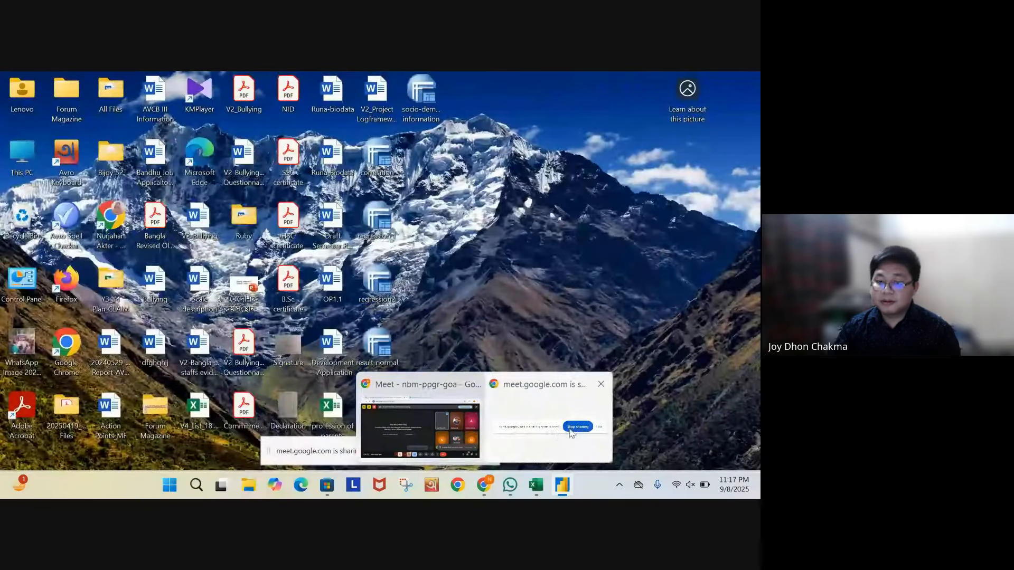
click(570, 432)
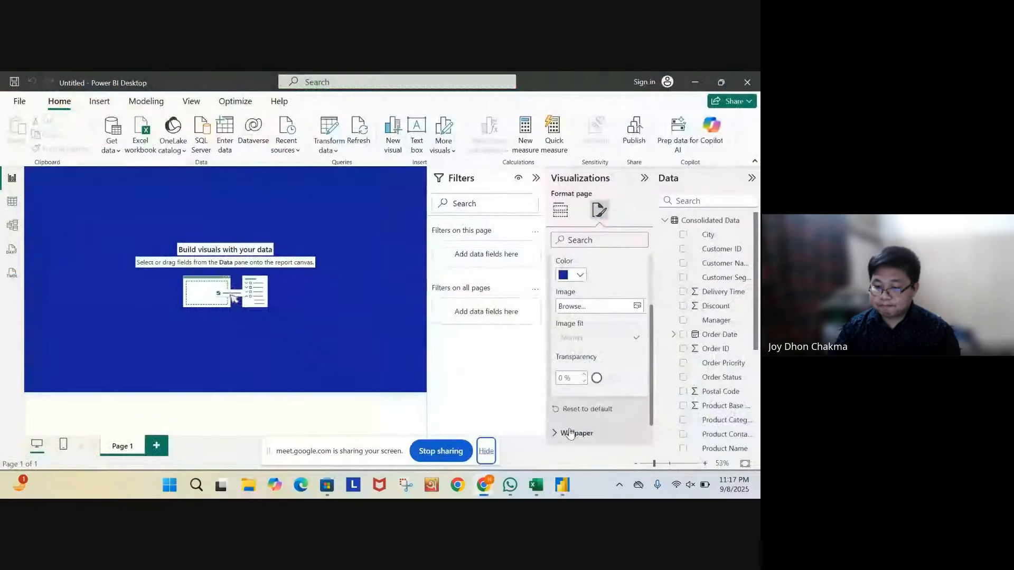
click(439, 456)
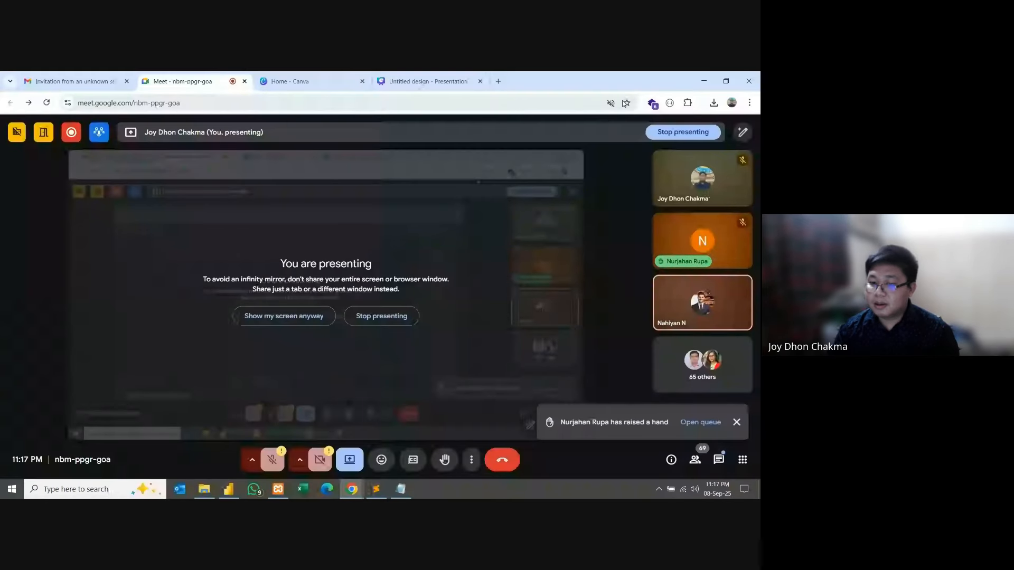
Step: Switch back to the Workshop report in Power BI and delete the four duplicate cards, keeping only the leftmost Total Sales card
click(229, 489)
click(150, 222)
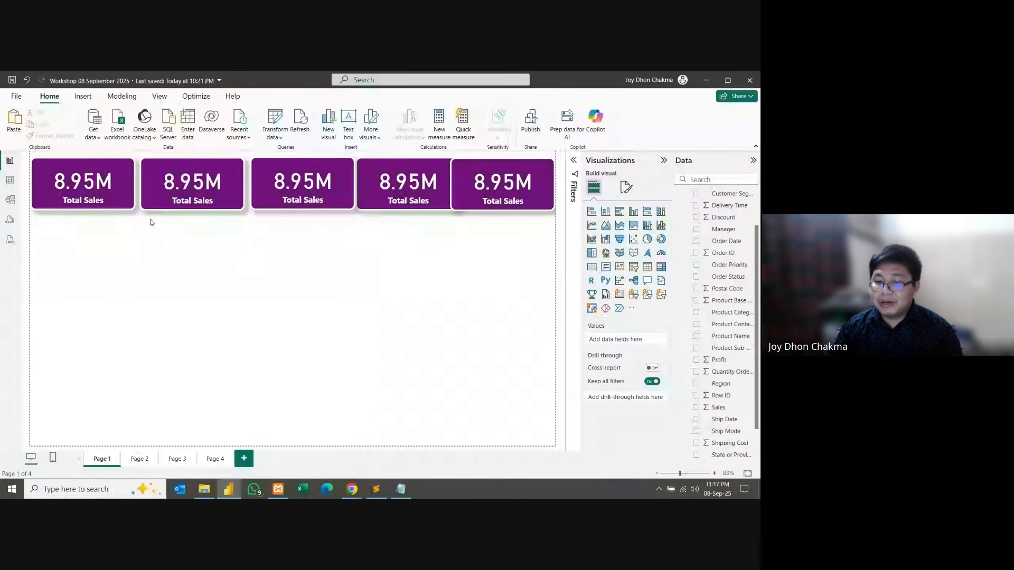
click(209, 199)
key(Delete)
click(317, 190)
ctrl+click(412, 190)
key(Delete)
click(465, 187)
key(Delete)
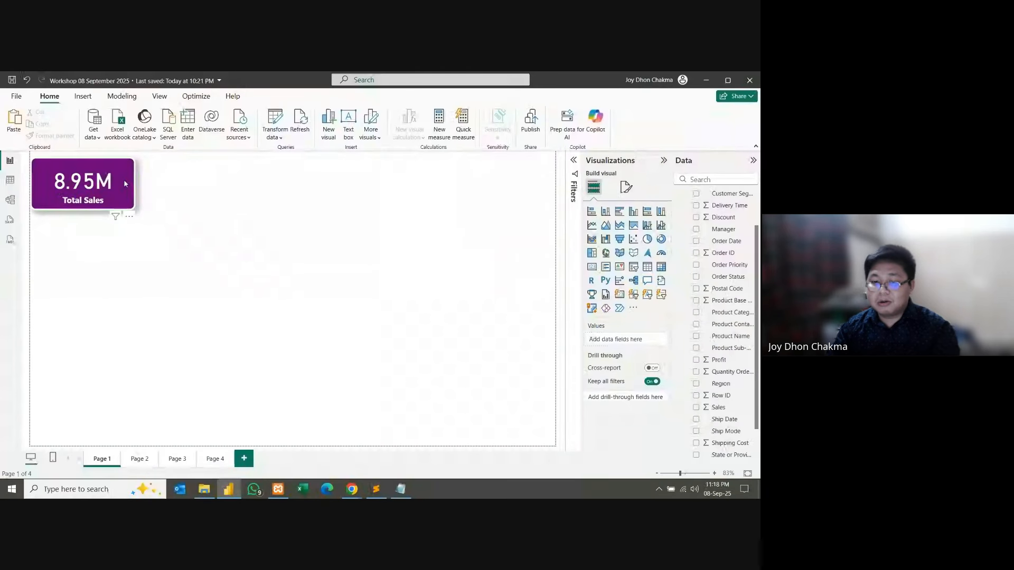
Step: Narrow the remaining Total Sales card slightly on both sides
click(129, 184)
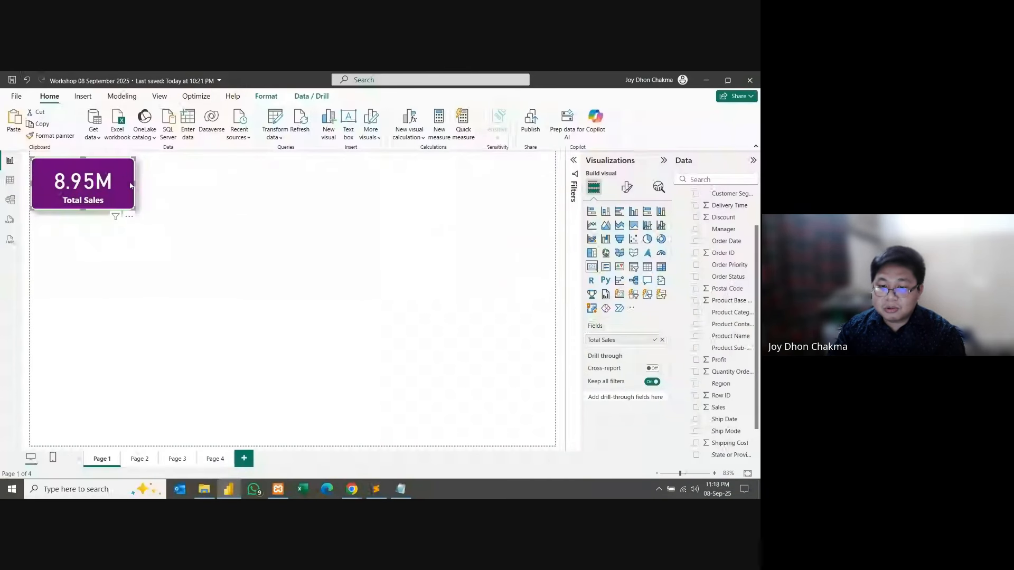
drag(131, 185, 129, 183)
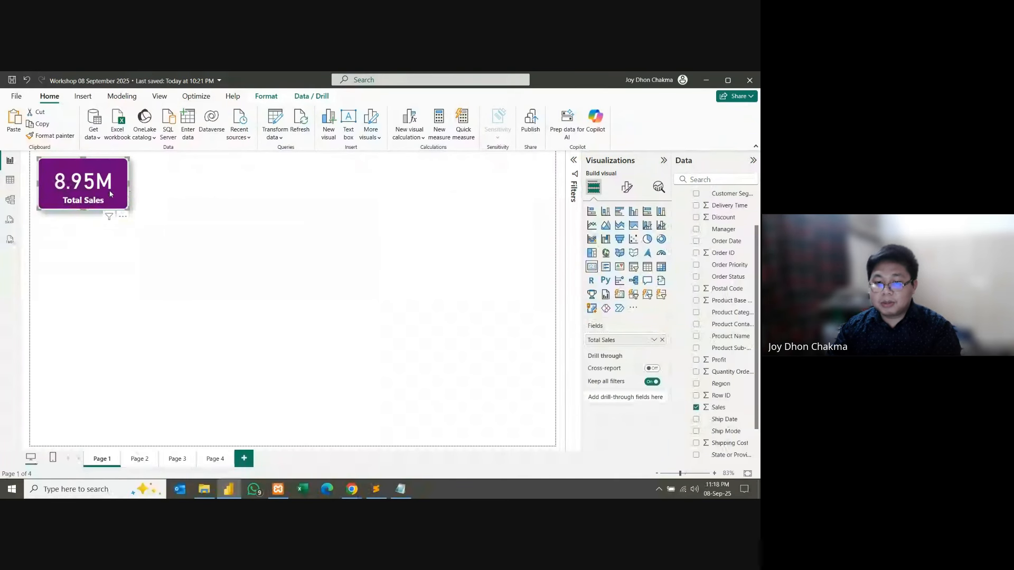
Step: Spread duplicates of the narrowed Total Sales card into a row of five, with the last card level with the first
drag(111, 194, 508, 187)
drag(133, 219, 427, 197)
drag(117, 210, 328, 200)
drag(106, 207, 217, 198)
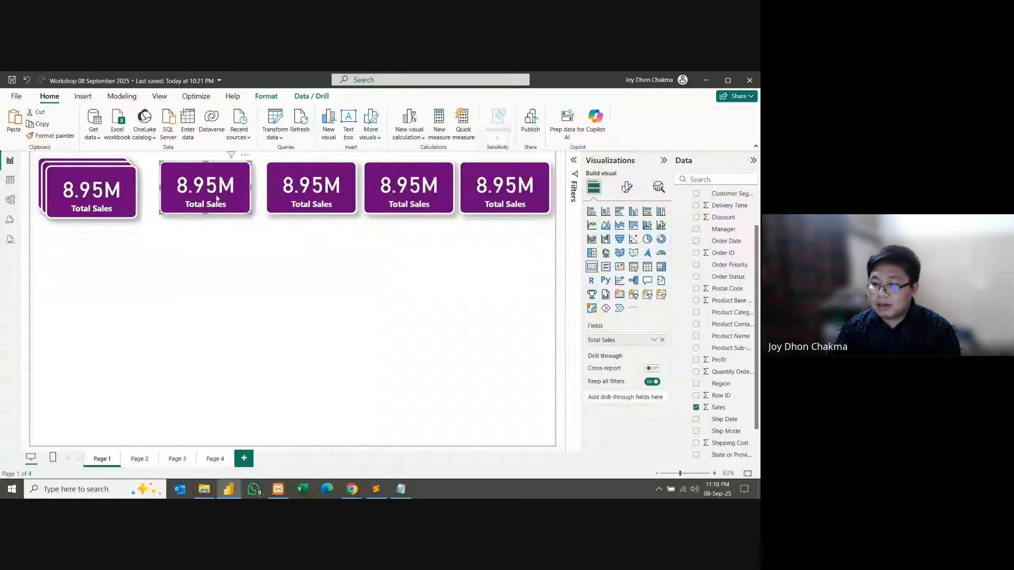
drag(482, 199, 482, 194)
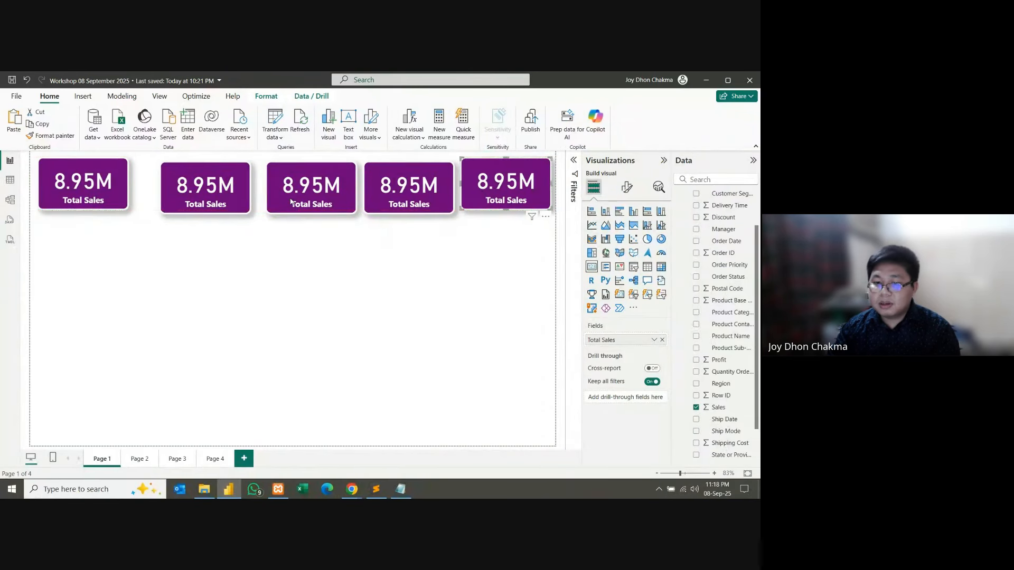
Step: Align all five Total Sales cards to their common middle
ctrl+click(83, 190)
ctrl+click(206, 190)
ctrl+click(312, 190)
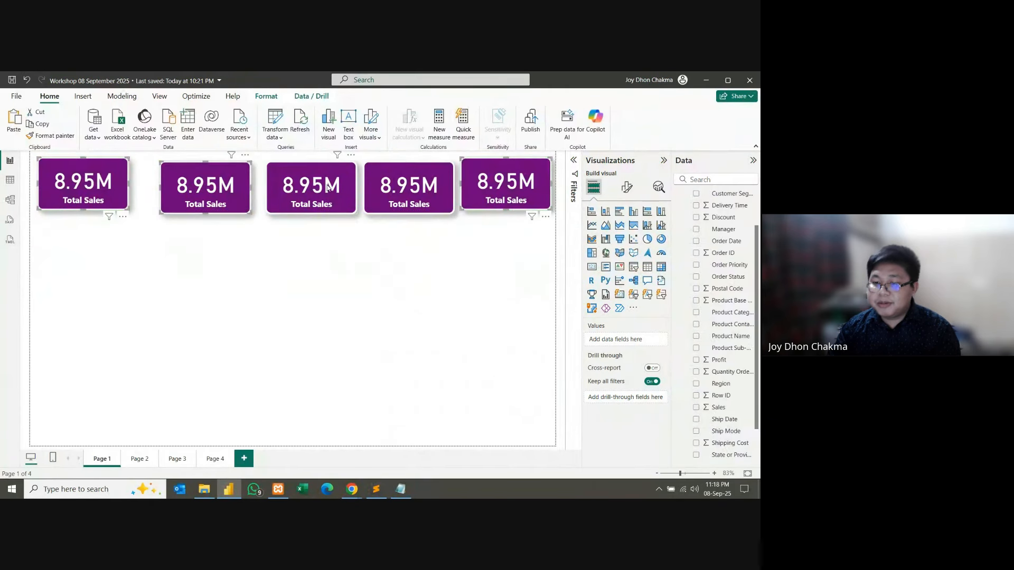
ctrl+click(391, 188)
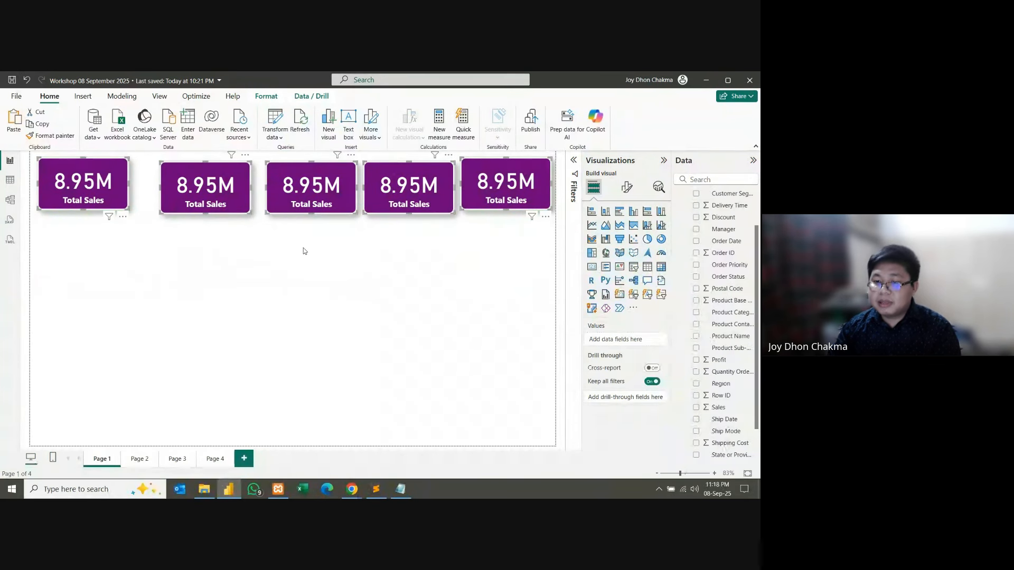
click(272, 99)
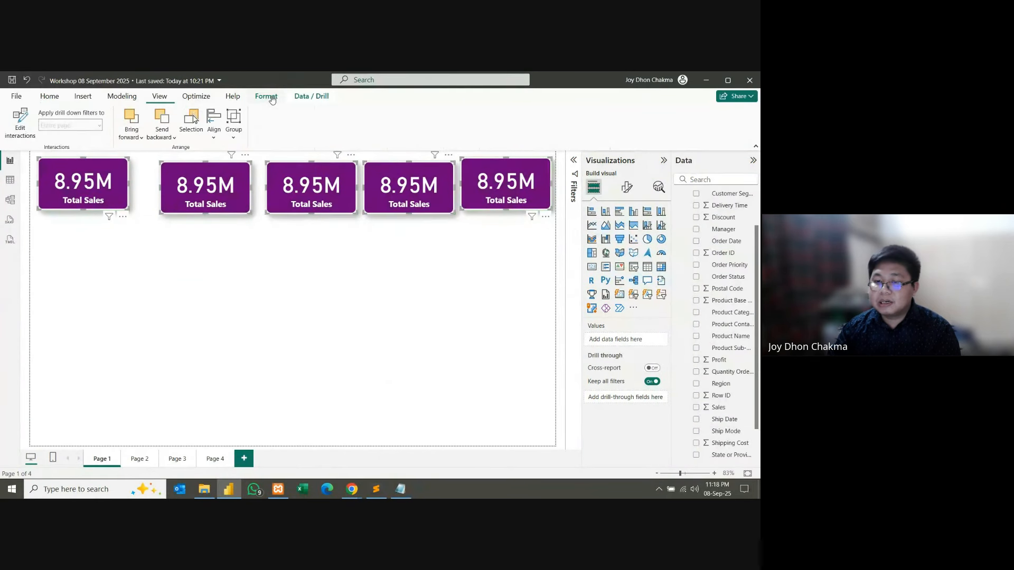
click(214, 130)
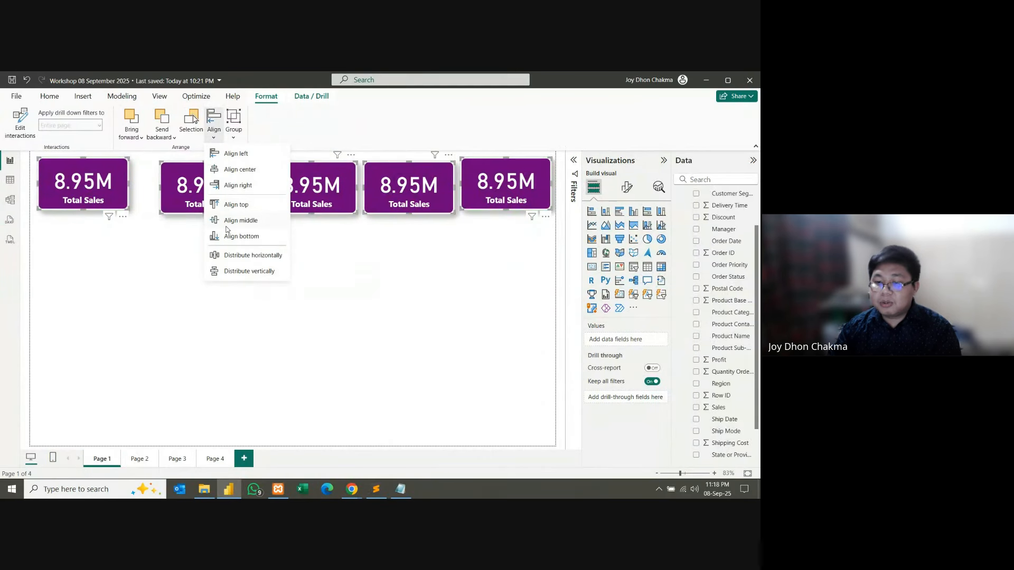
click(229, 221)
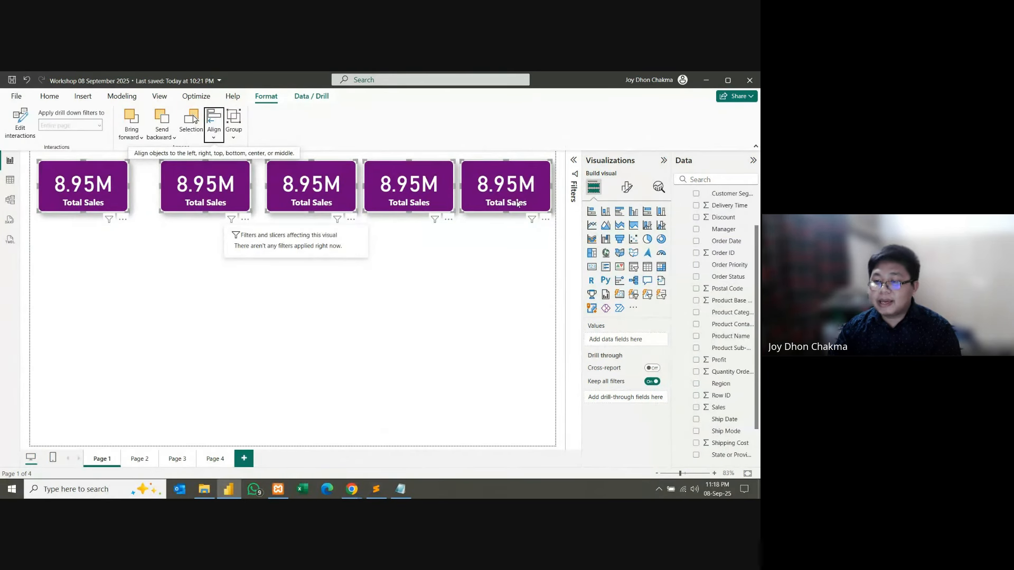
Step: Distribute the five selected cards horizontally so their gaps are equal, and clear the selection
click(214, 139)
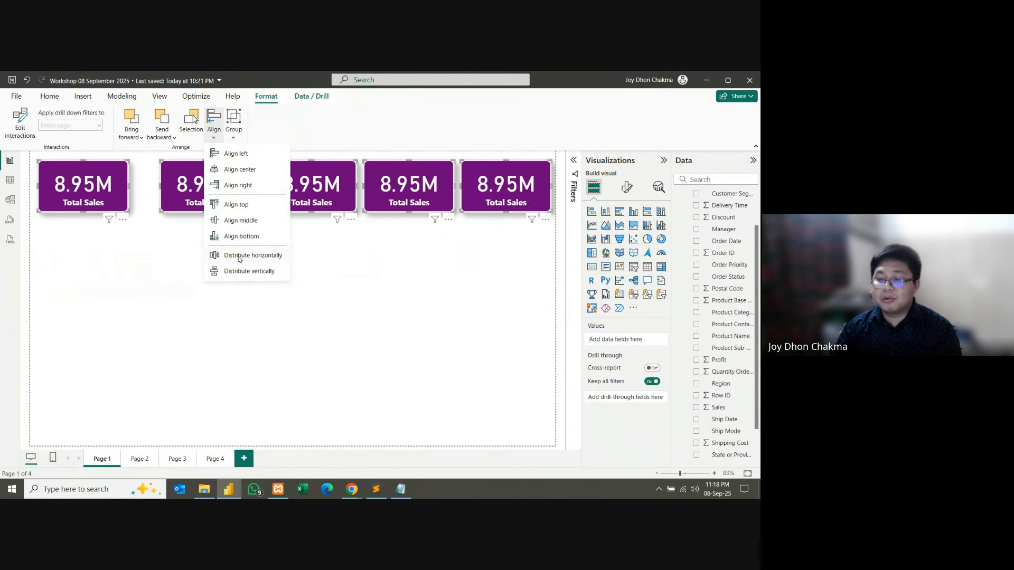
click(239, 258)
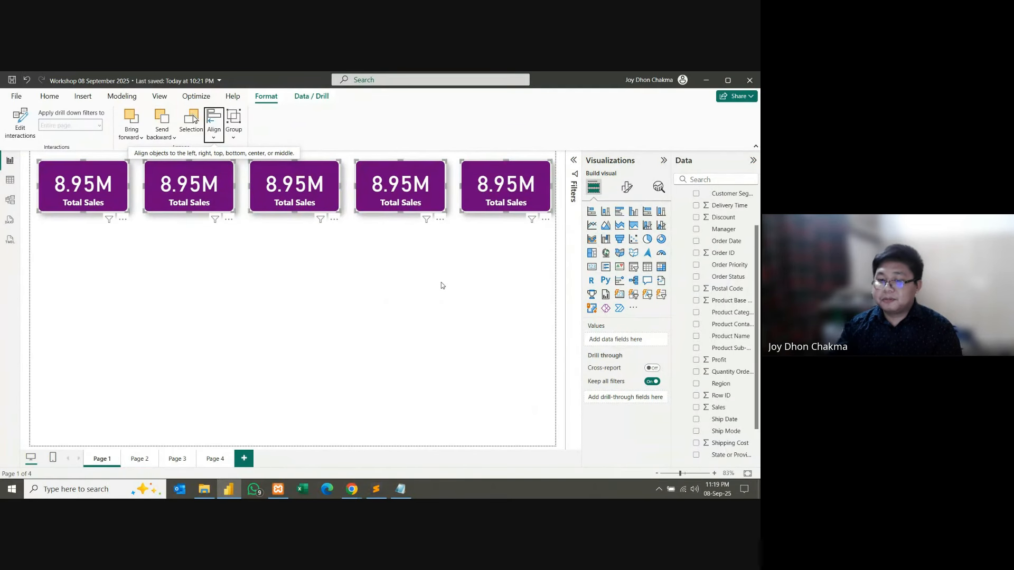
click(238, 313)
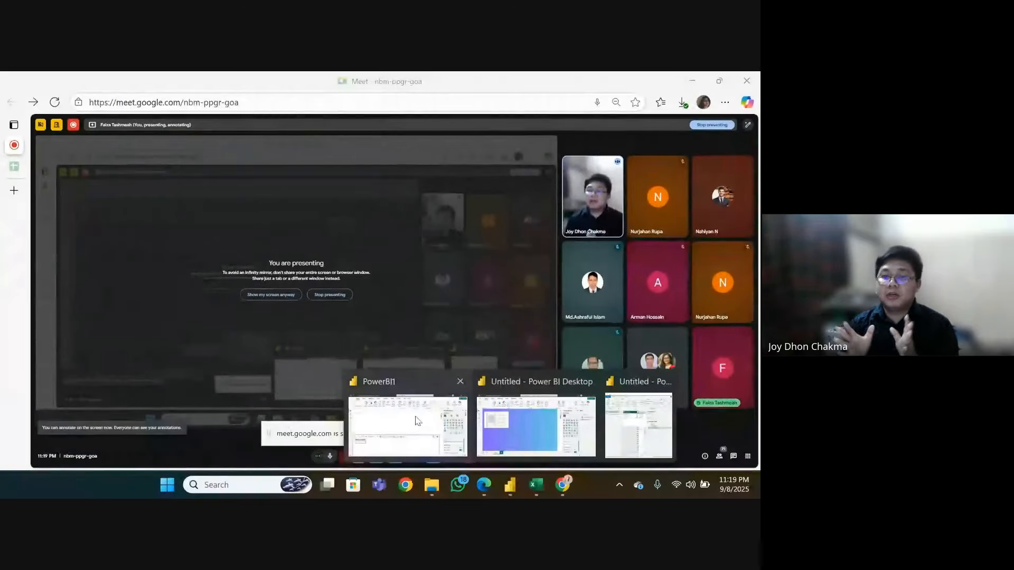
Step: Switch to the PowerBI1 report, discard the Percent of parent visual calculation and return to the report page
click(417, 420)
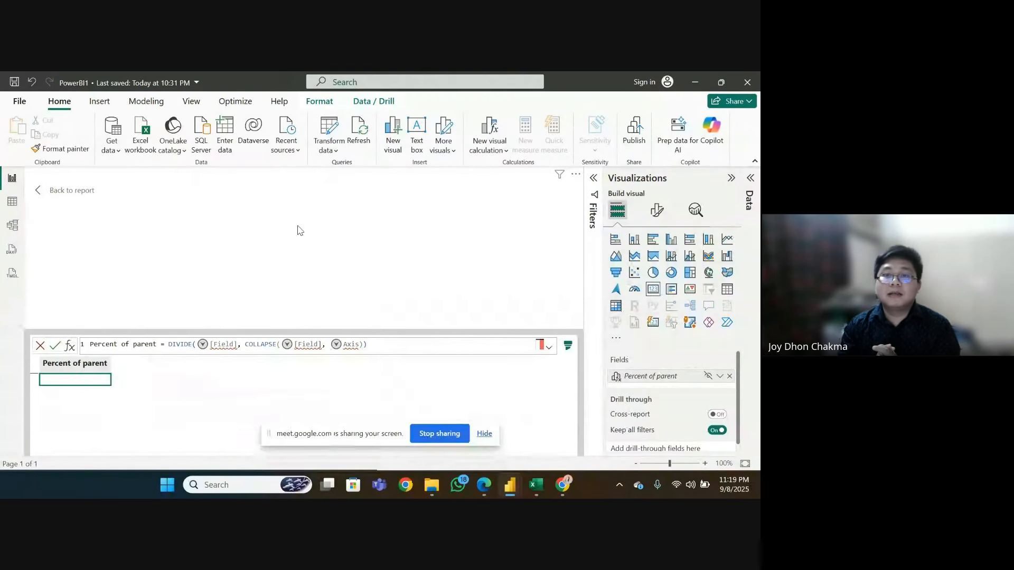
click(484, 434)
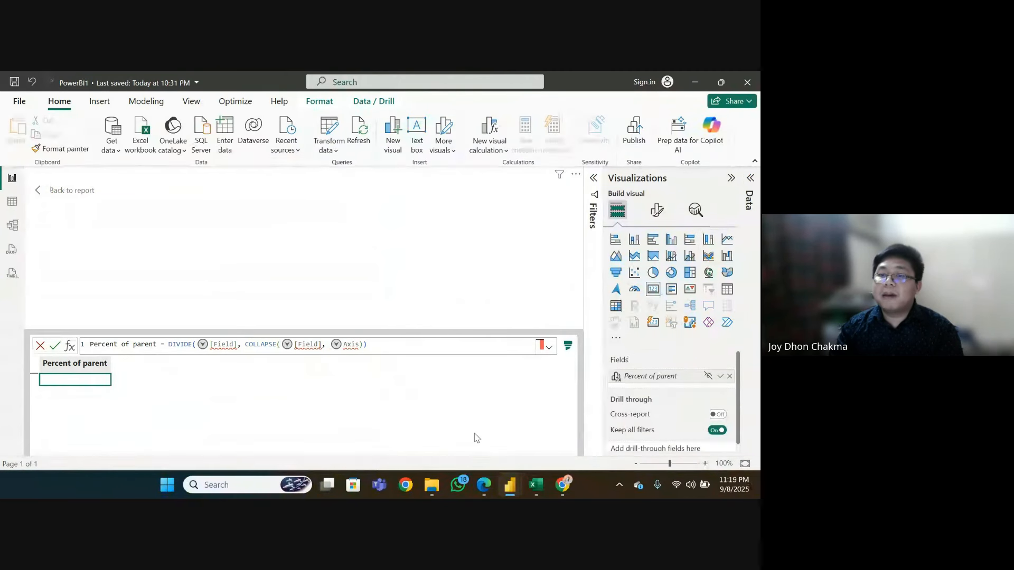
click(541, 402)
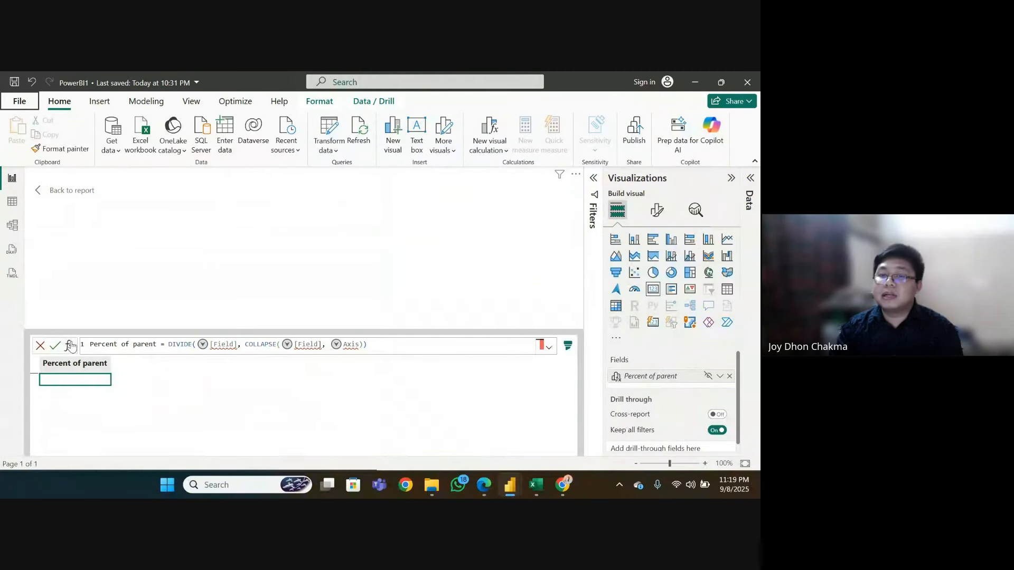
click(41, 347)
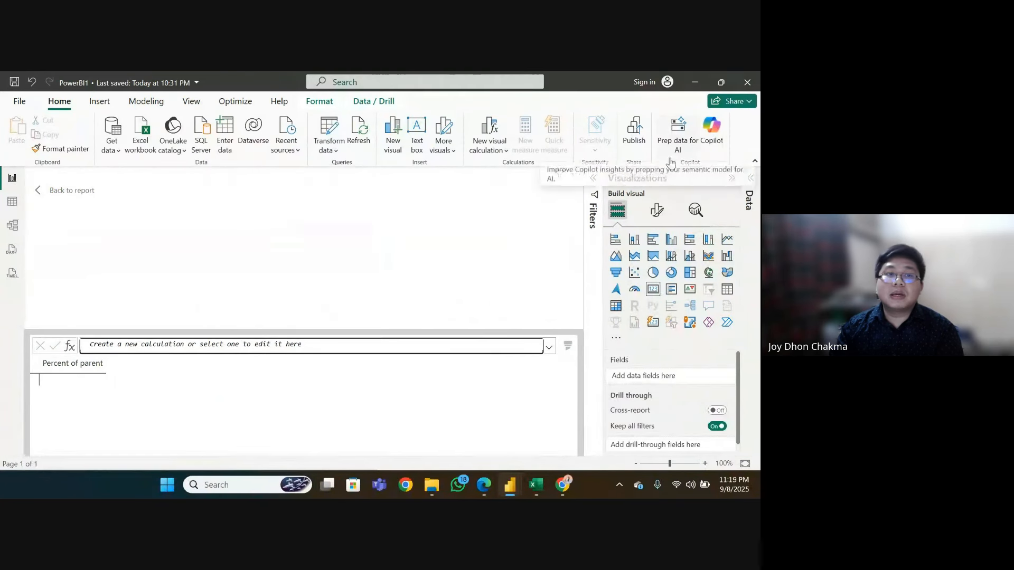
click(73, 191)
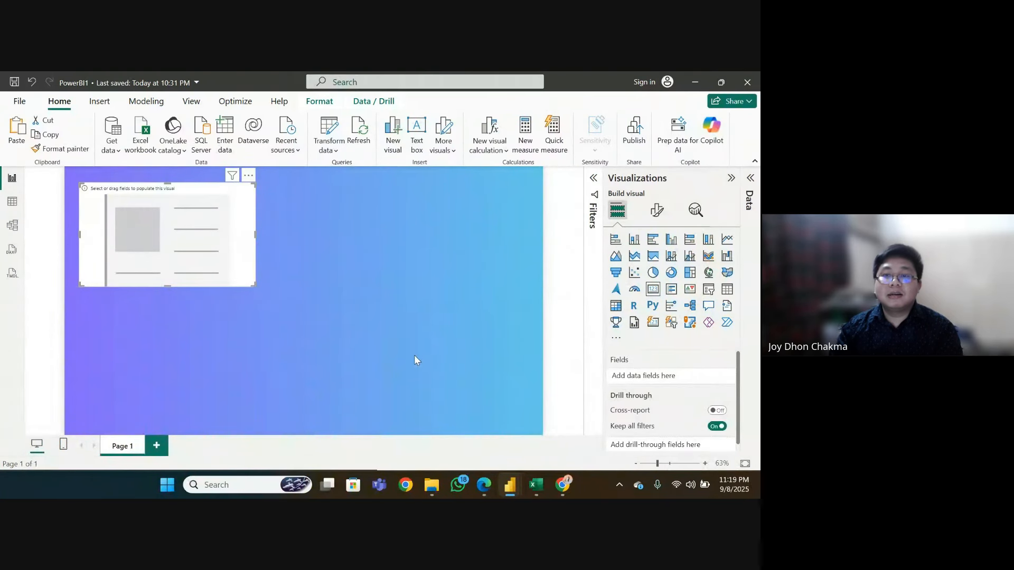
Step: Bring back the Google Meet sharing notice and stop sharing the screen
mouse_move(484, 492)
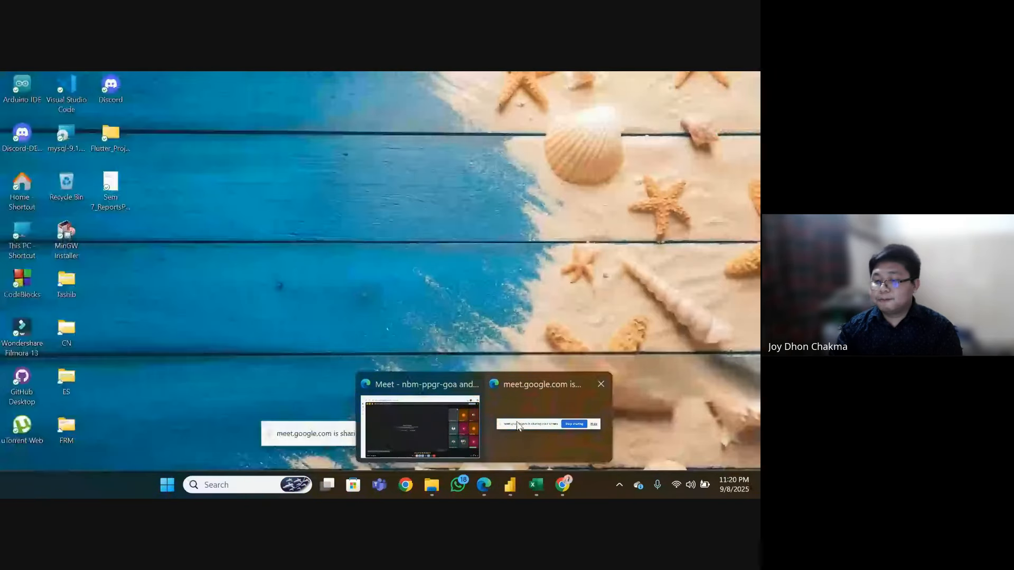
click(497, 444)
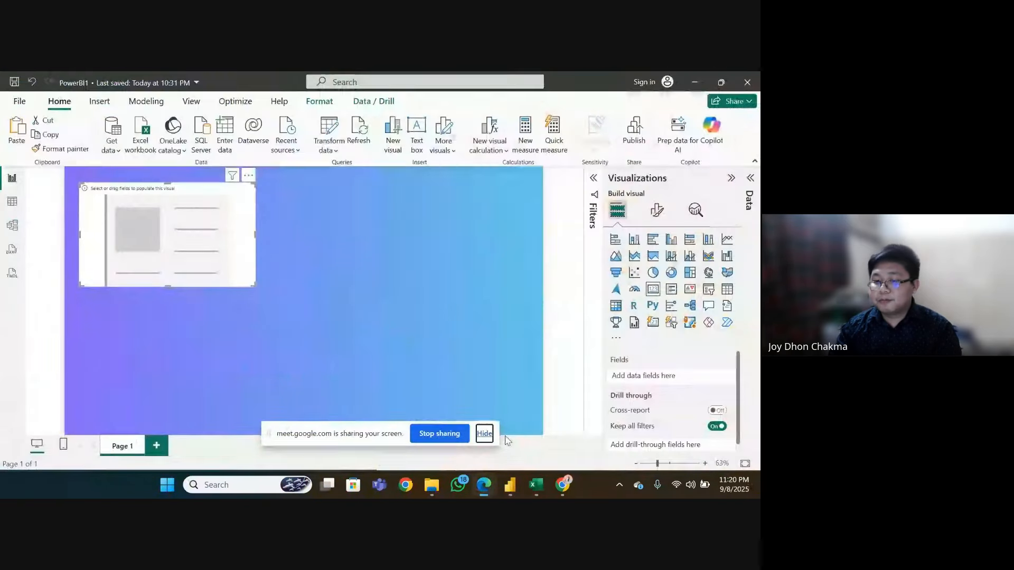
click(440, 433)
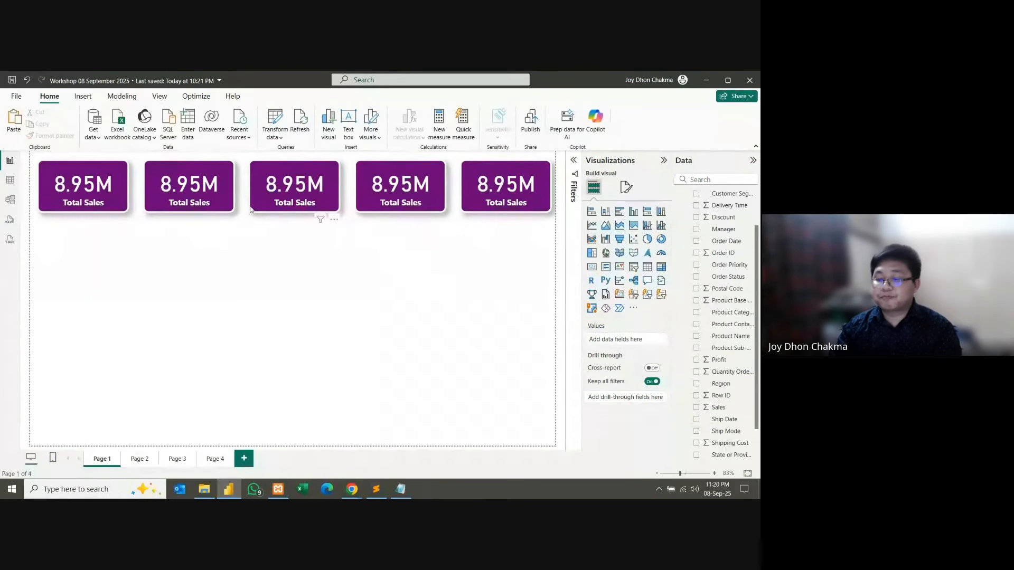
click(124, 206)
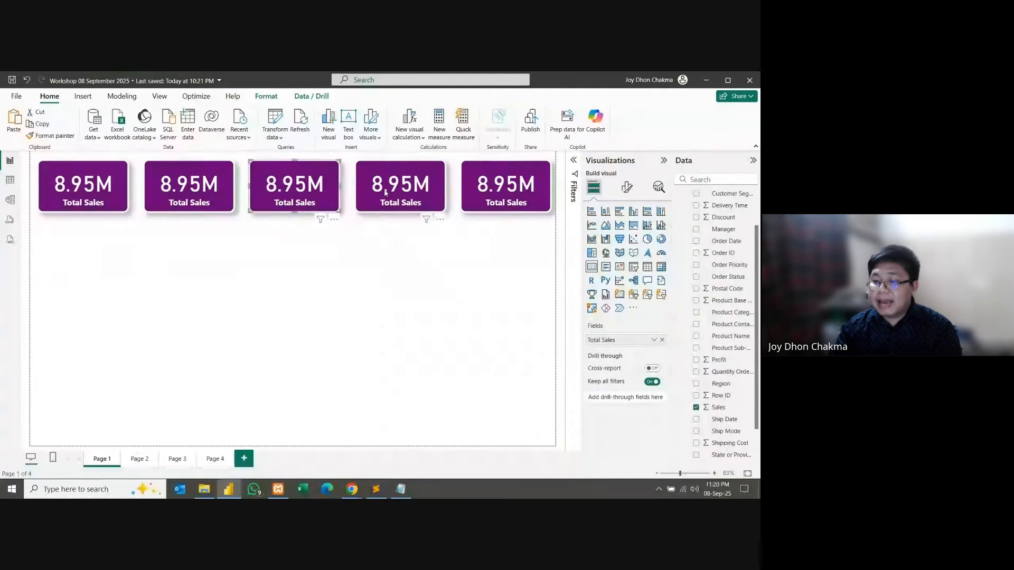
click(124, 267)
click(65, 188)
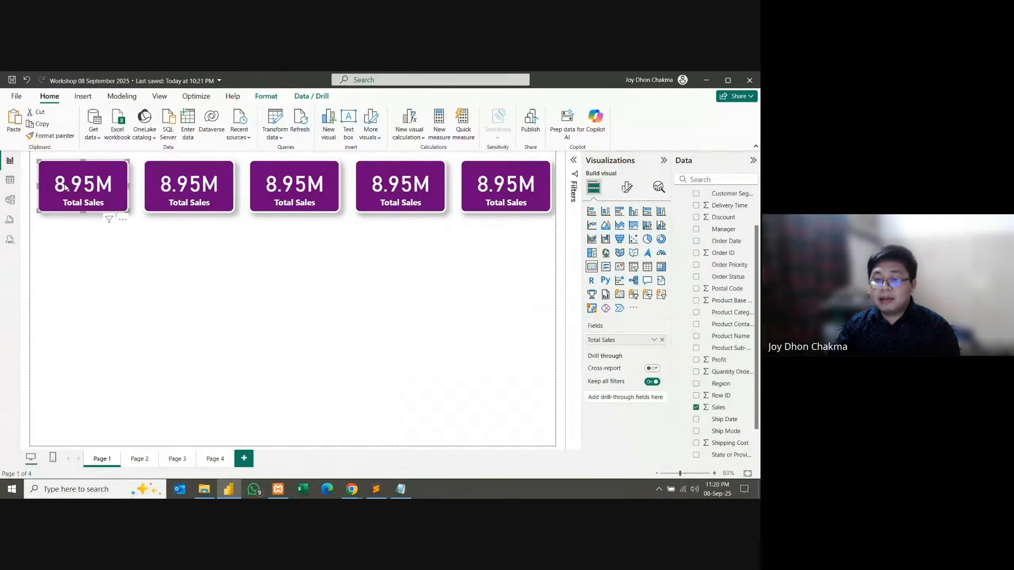
Step: Replace the Total Sales field of the second card with Profit, widening the Data pane to read the field names
click(194, 187)
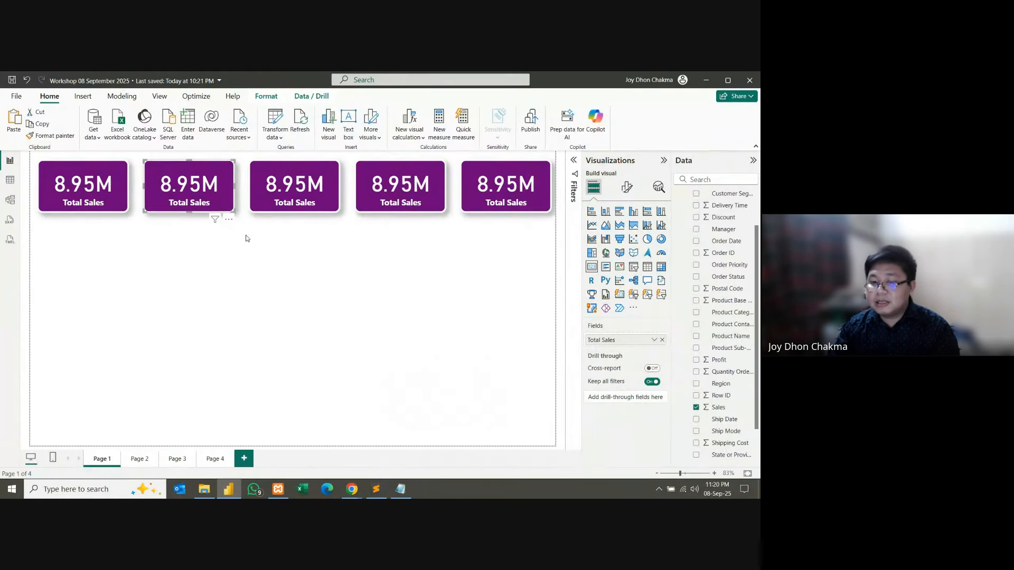
click(662, 339)
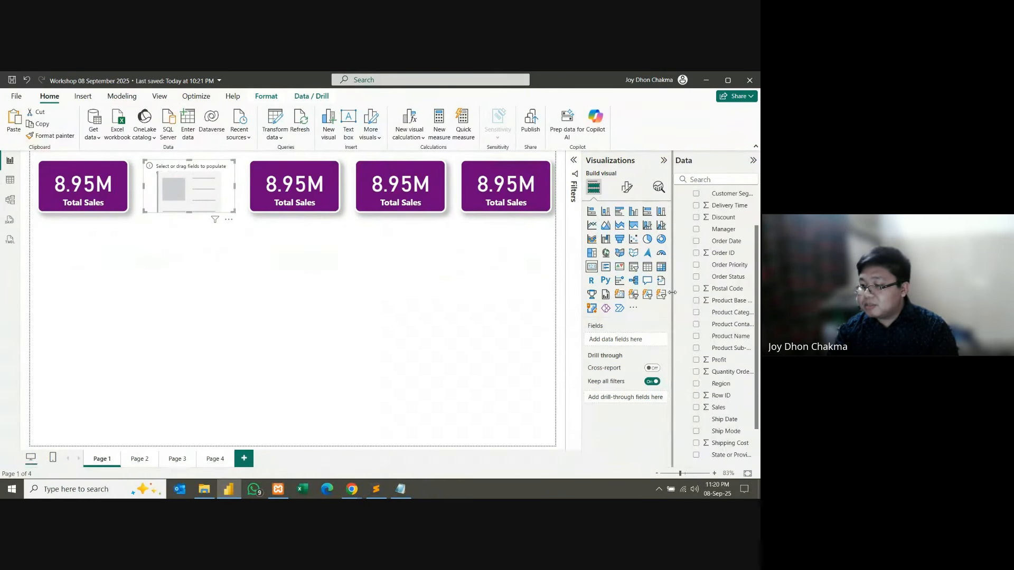
drag(671, 296, 624, 300)
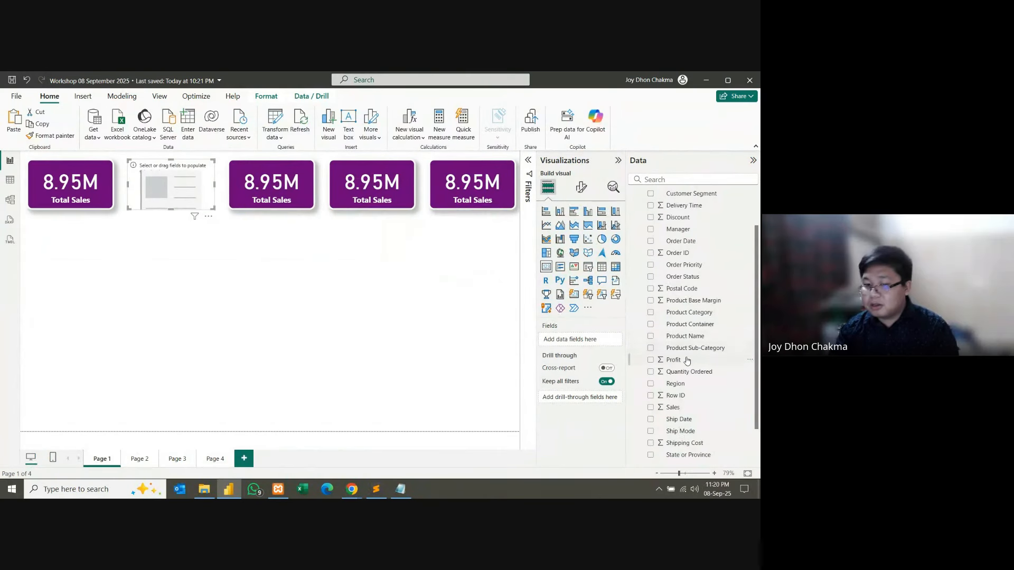
scroll(689, 364, down, 2)
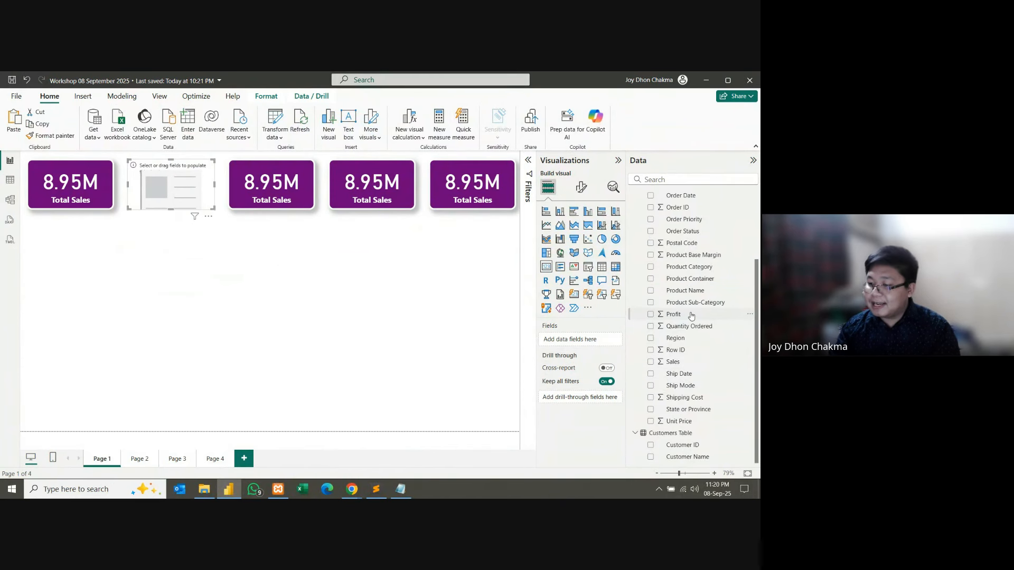
drag(691, 315, 594, 343)
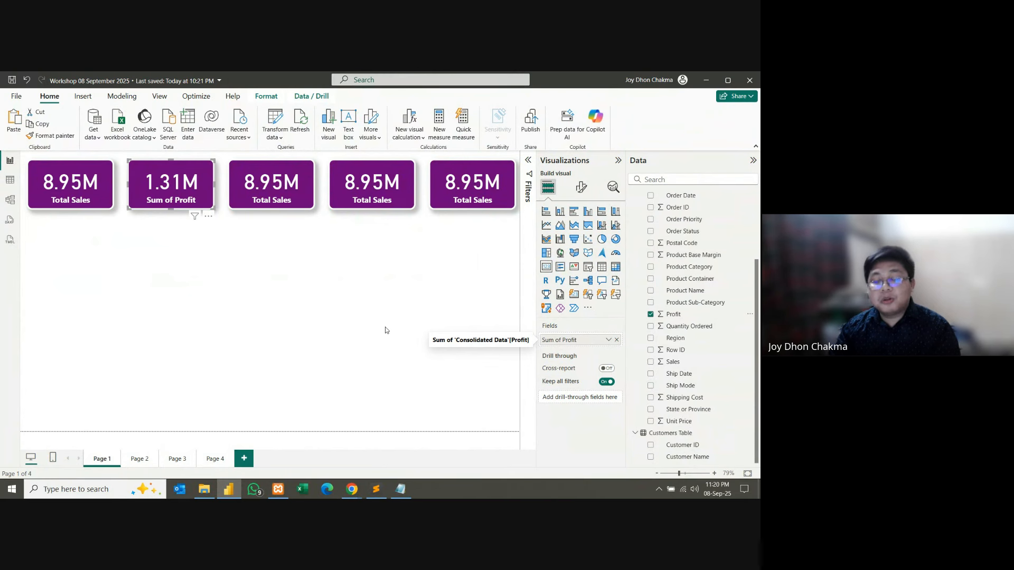
Step: Rename the second card's field as Total Profit and deselect the card
double_click(563, 341)
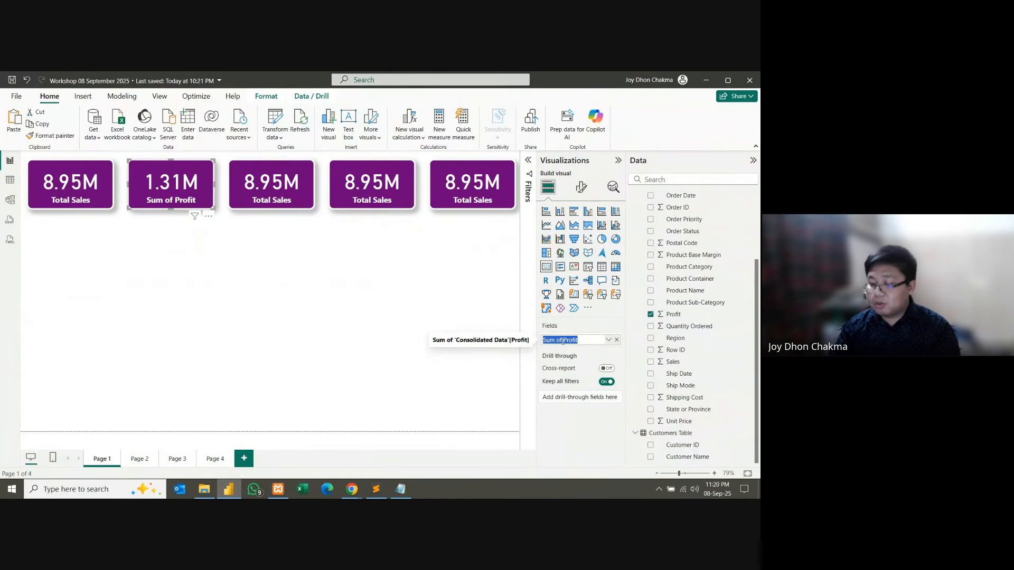
text(Tot)
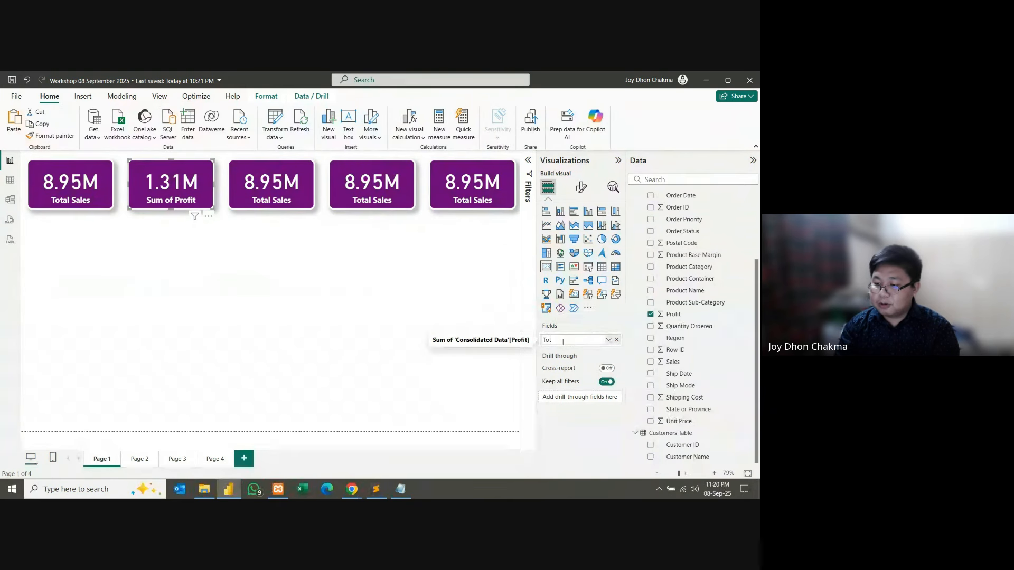
text(al Prof)
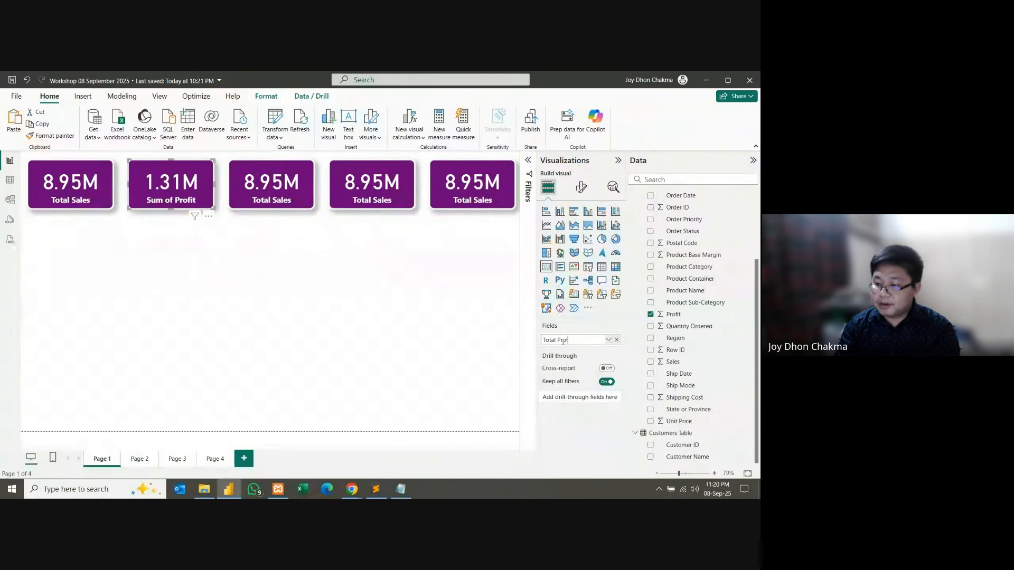
key(BackSpace)
text(fit)
key(Return)
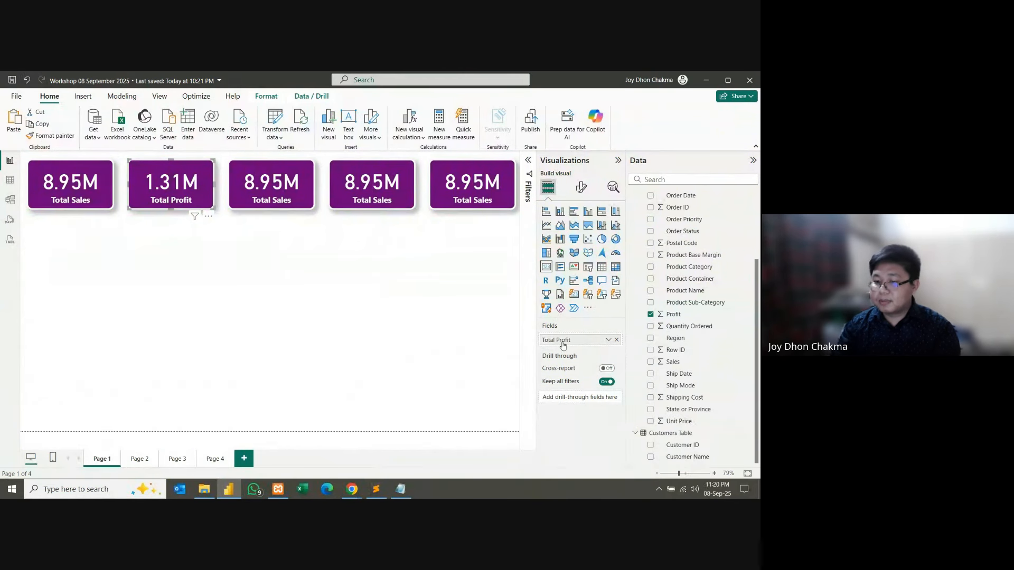
click(296, 290)
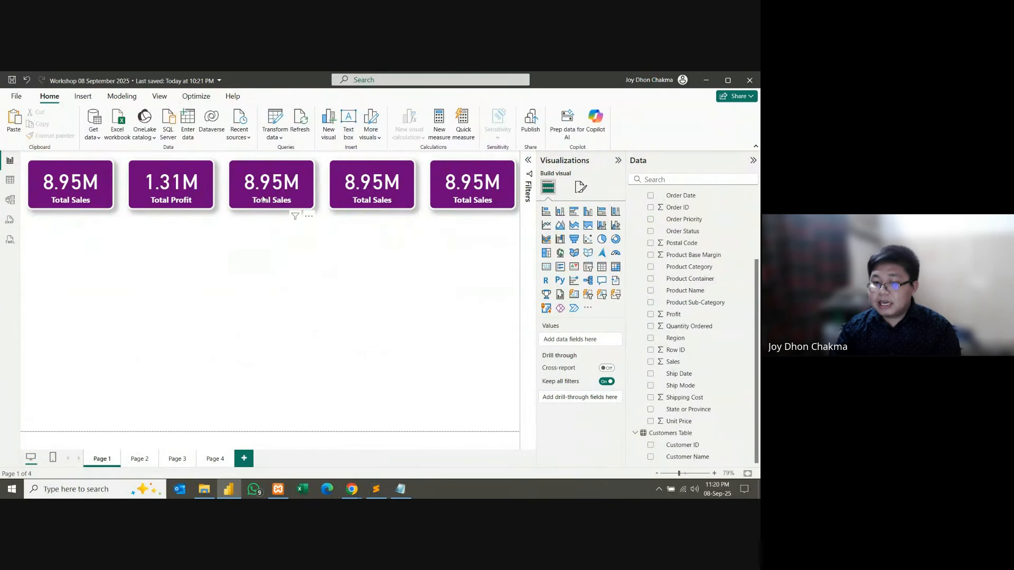
Step: Replace the Total Sales field of the third card with Quantity Ordered
click(264, 198)
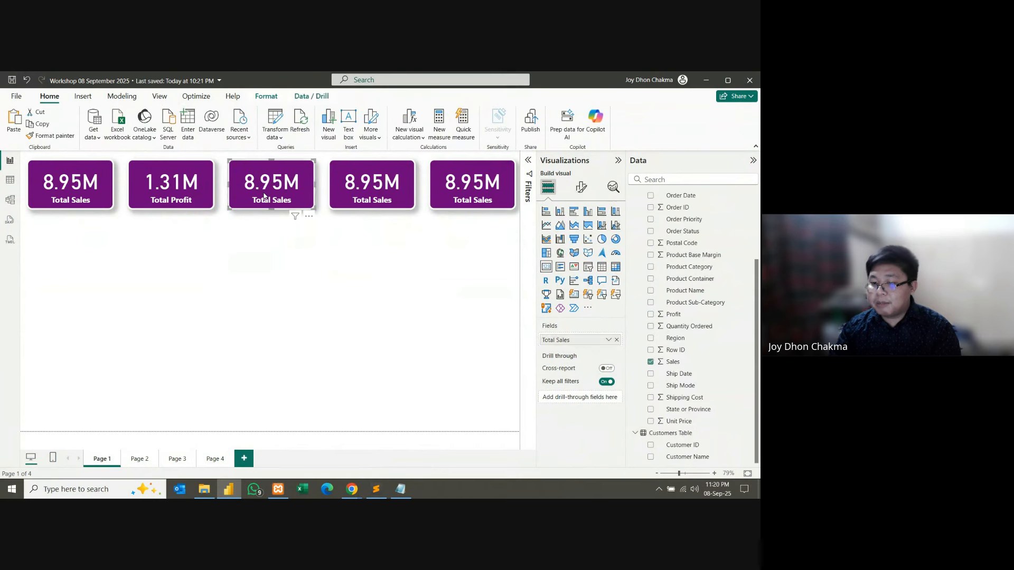
click(616, 341)
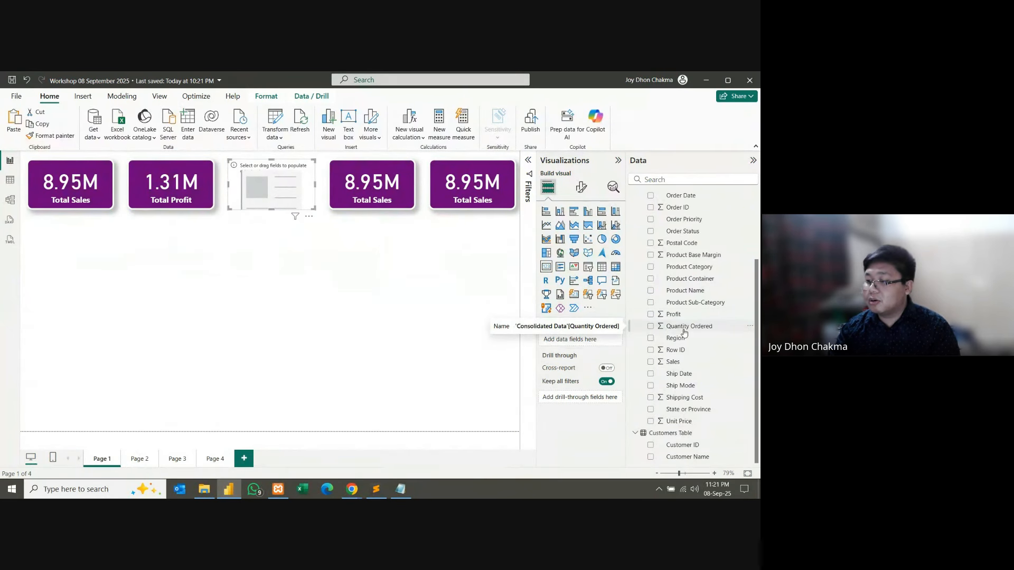
drag(684, 332, 580, 341)
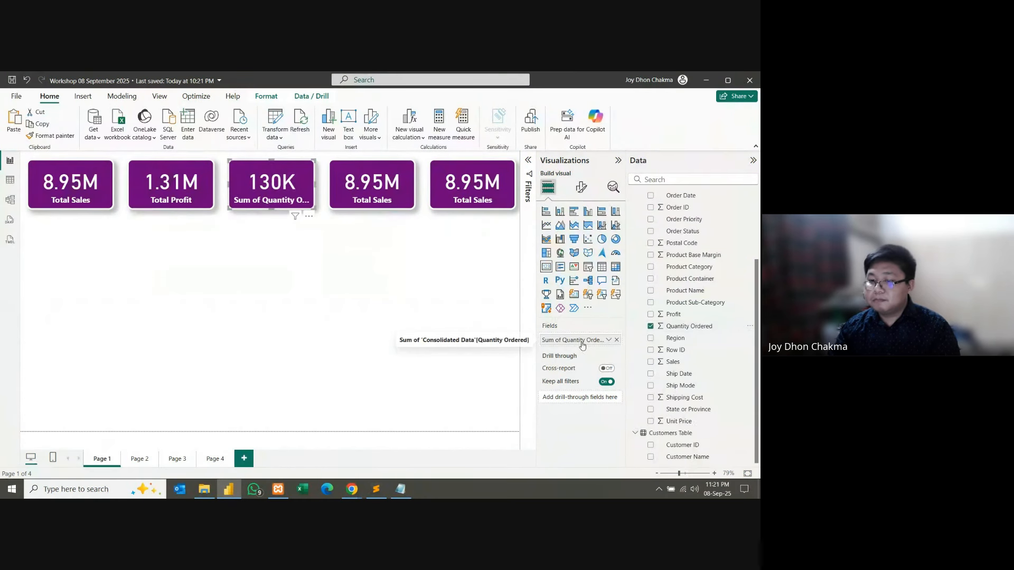
Step: Rename the third card's field as Qty Ordered and deselect the card
double_click(560, 341)
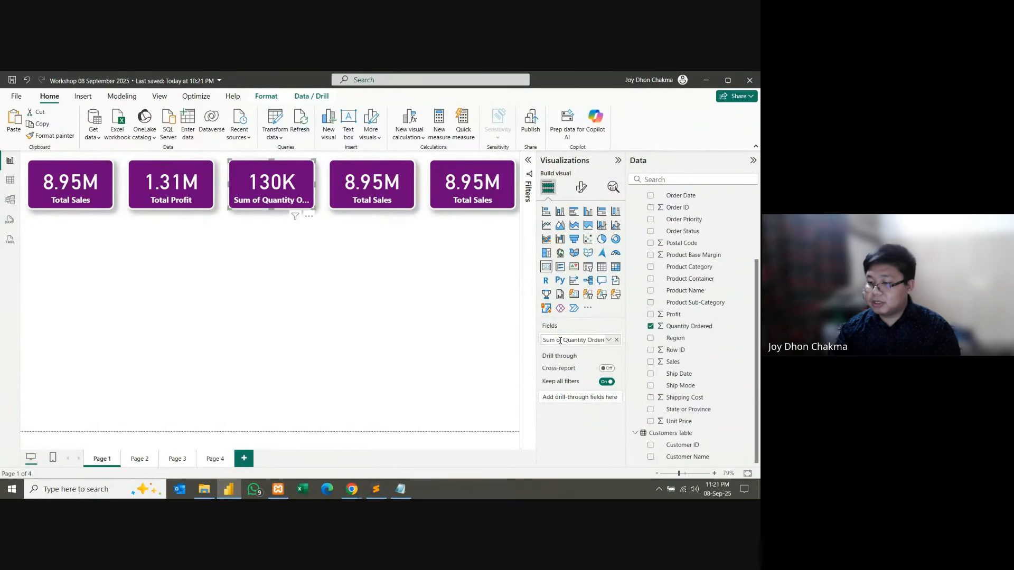
key(ctrl+a)
text(Q)
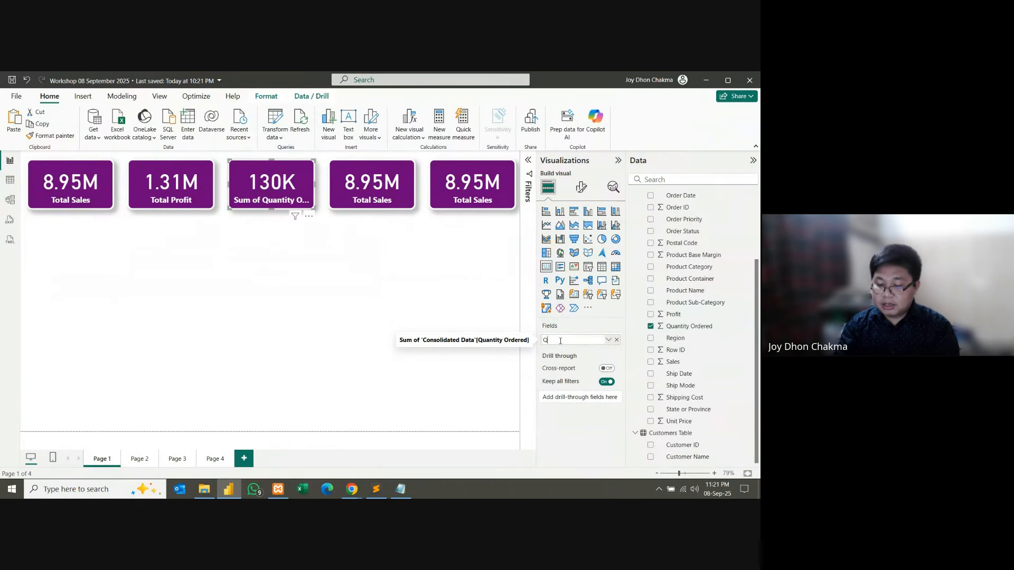
text(uantity)
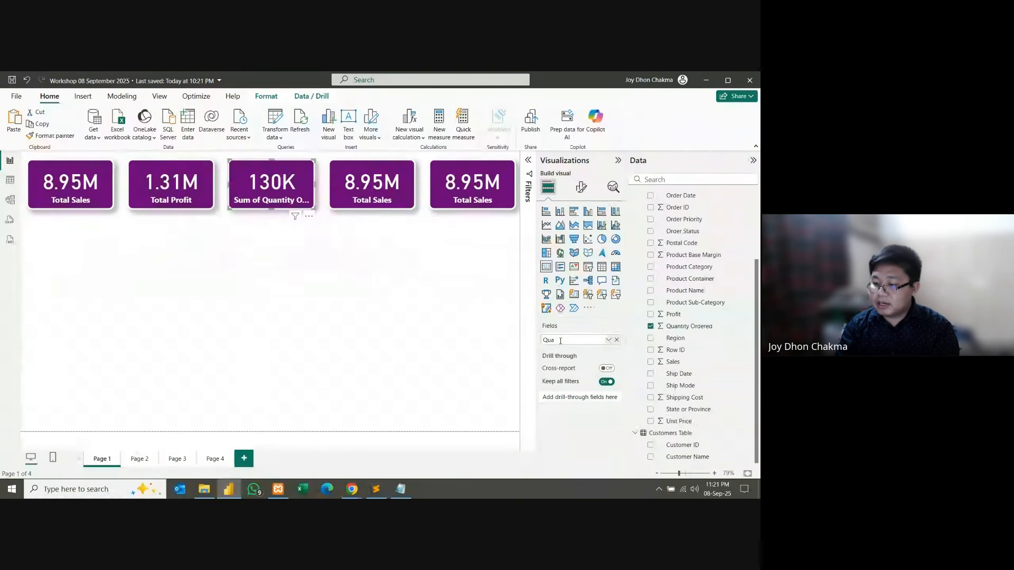
key(BackSpace)
key(BackSpace)
key(BackSpace)
key(BackSpace)
key(BackSpace)
key(BackSpace)
key(BackSpace)
text(ty Or)
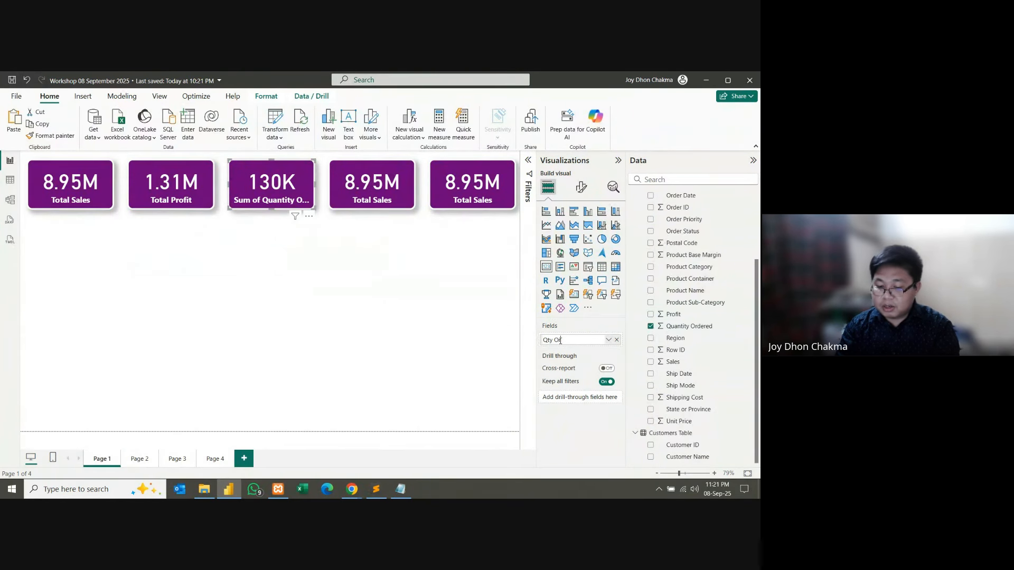
text(dered)
key(Return)
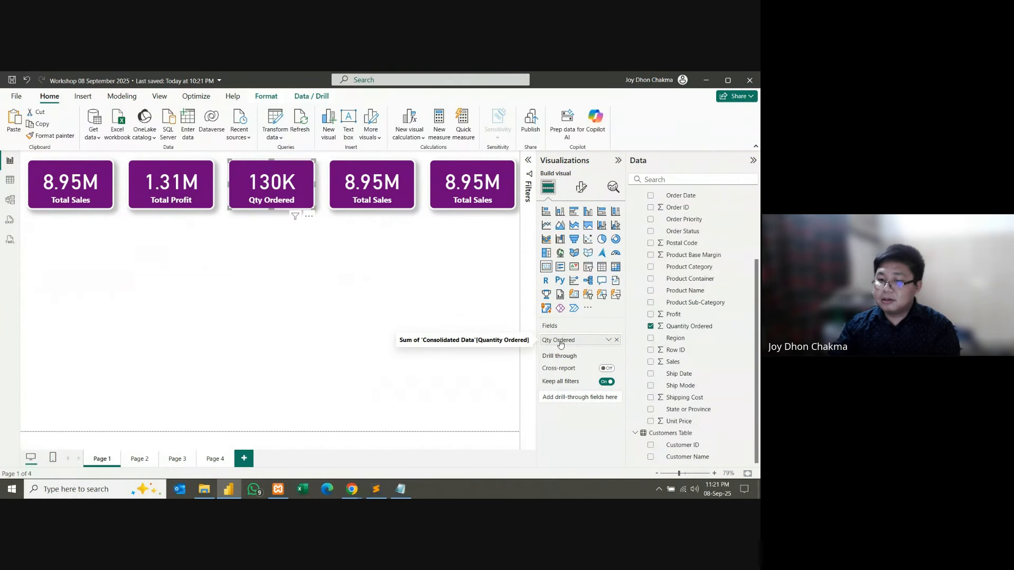
click(414, 297)
Step: Replace the Total Sales field of the fourth card with Order ID, summarized as Count (Distinct)
click(363, 199)
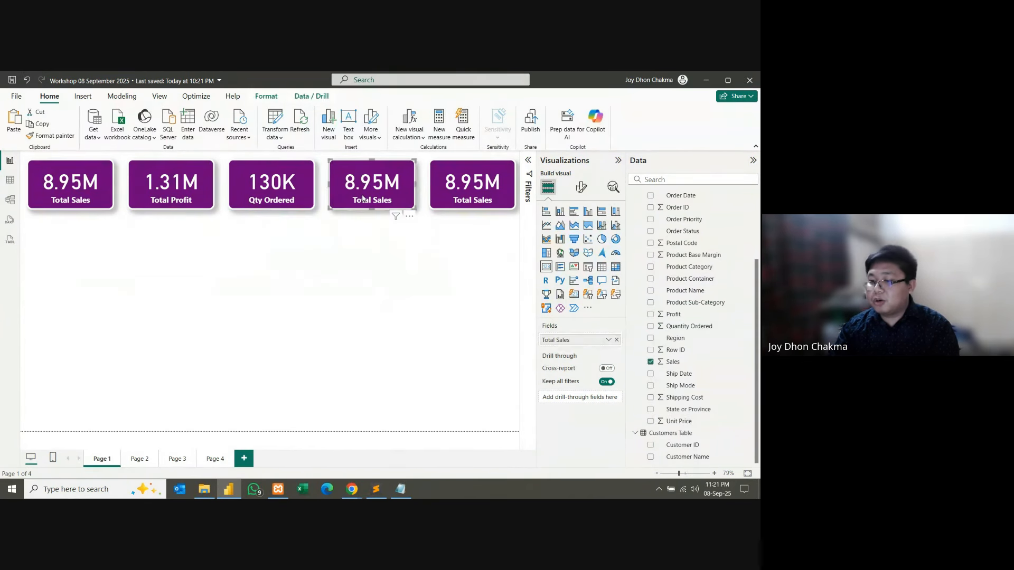
scroll(692, 325, up, 1)
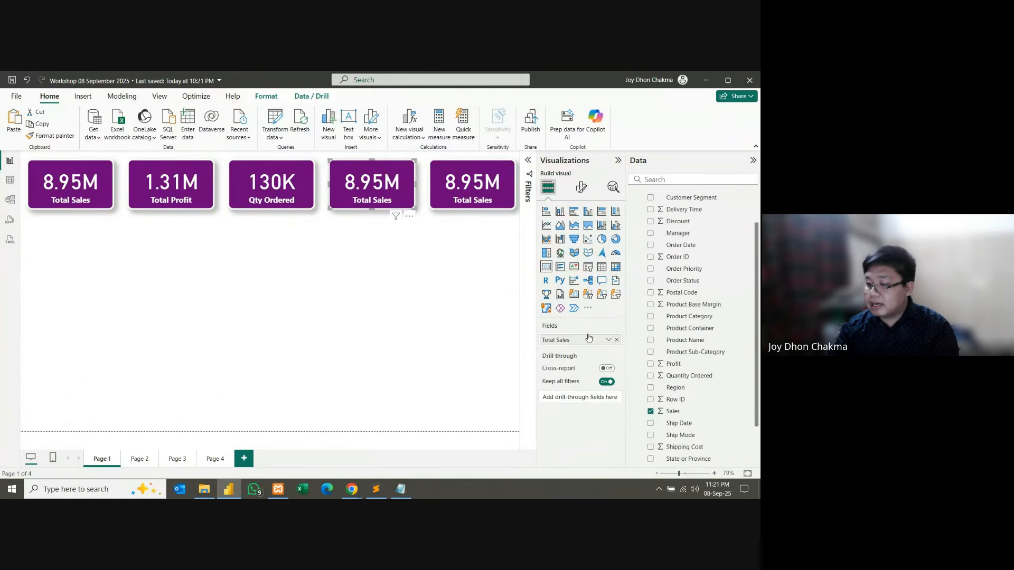
click(616, 340)
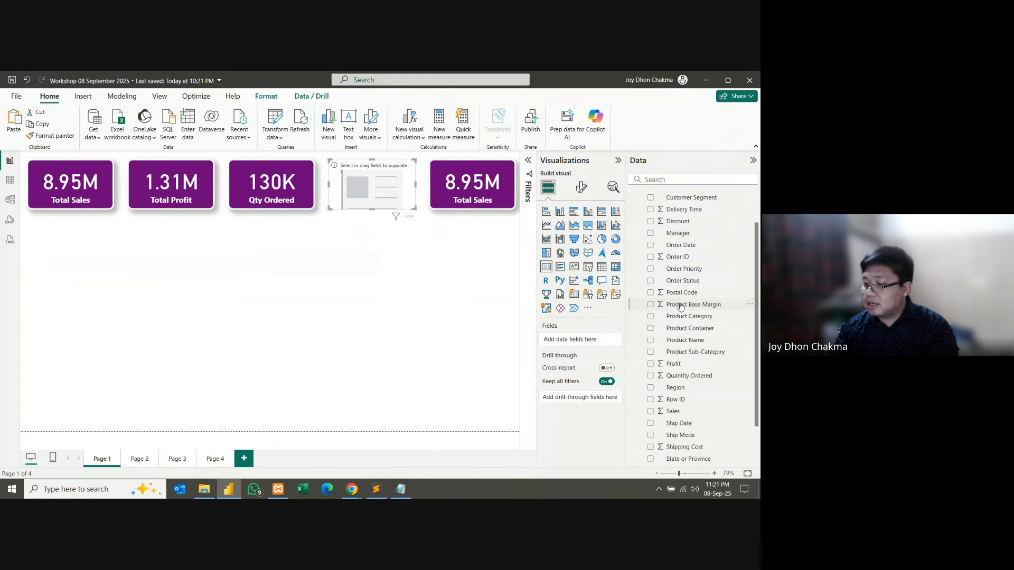
scroll(681, 306, up, 2)
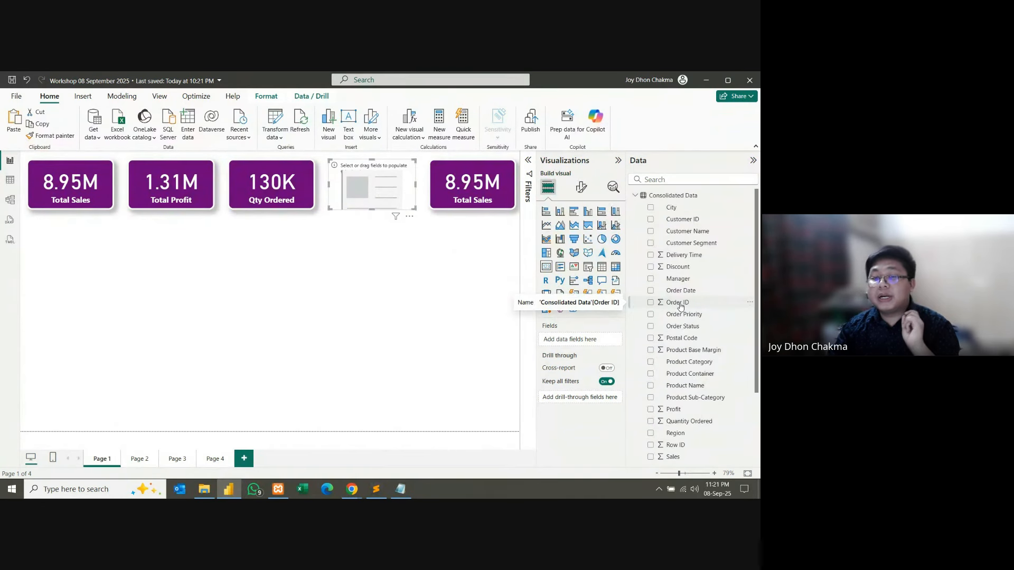
drag(681, 306, 583, 346)
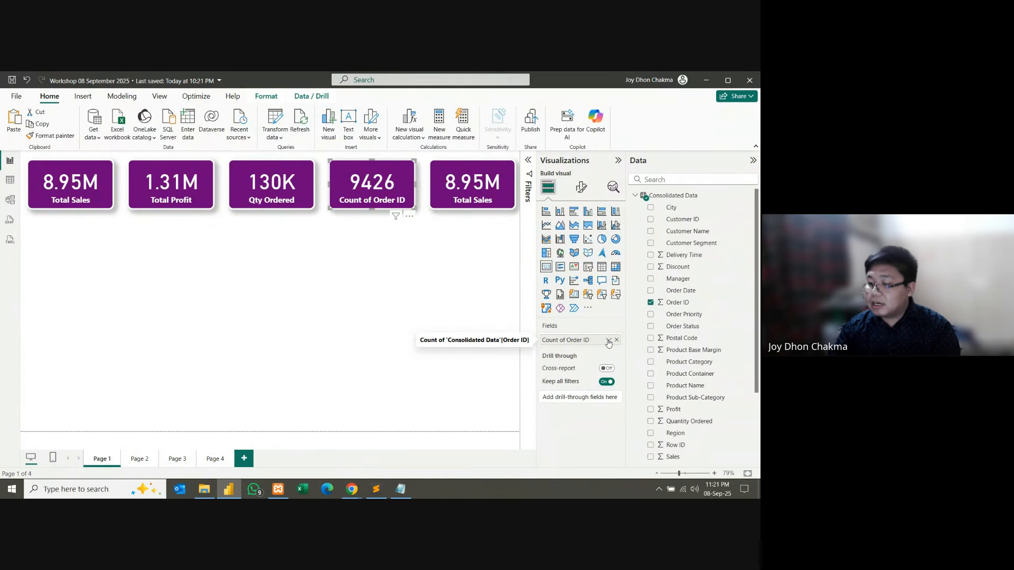
click(608, 341)
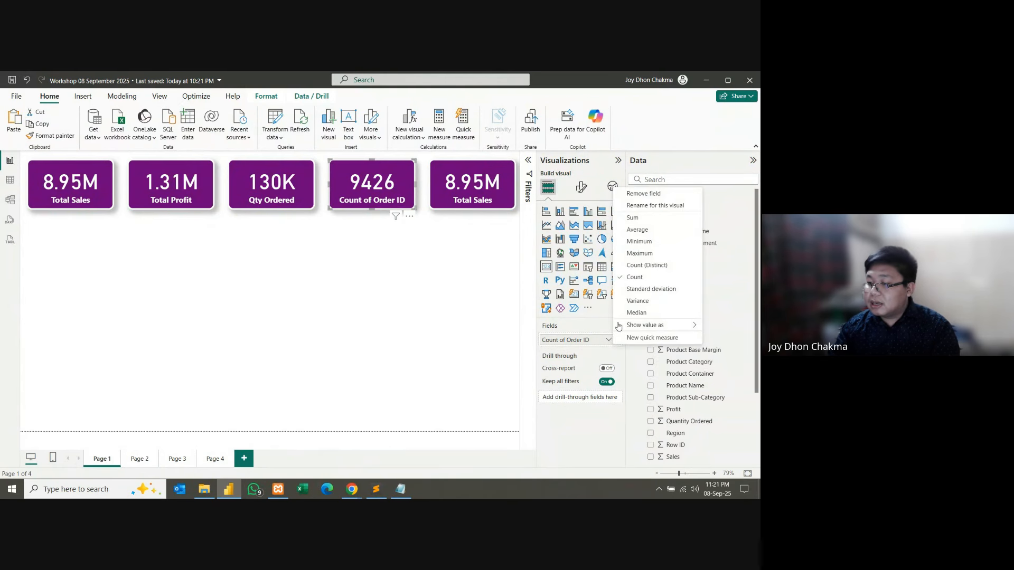
click(640, 266)
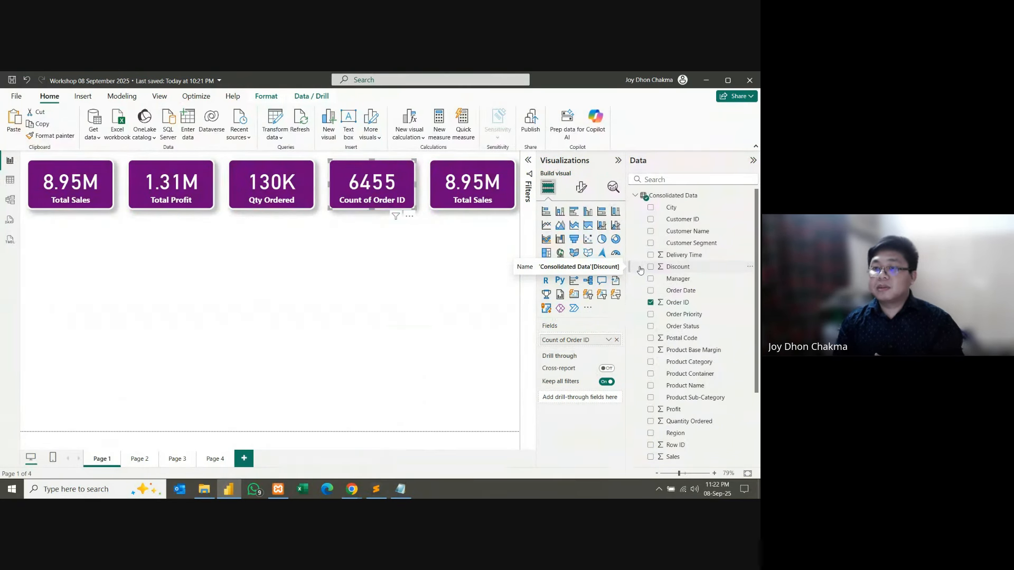
Step: Rename the fourth card's Order ID count field as Total Orders
double_click(577, 340)
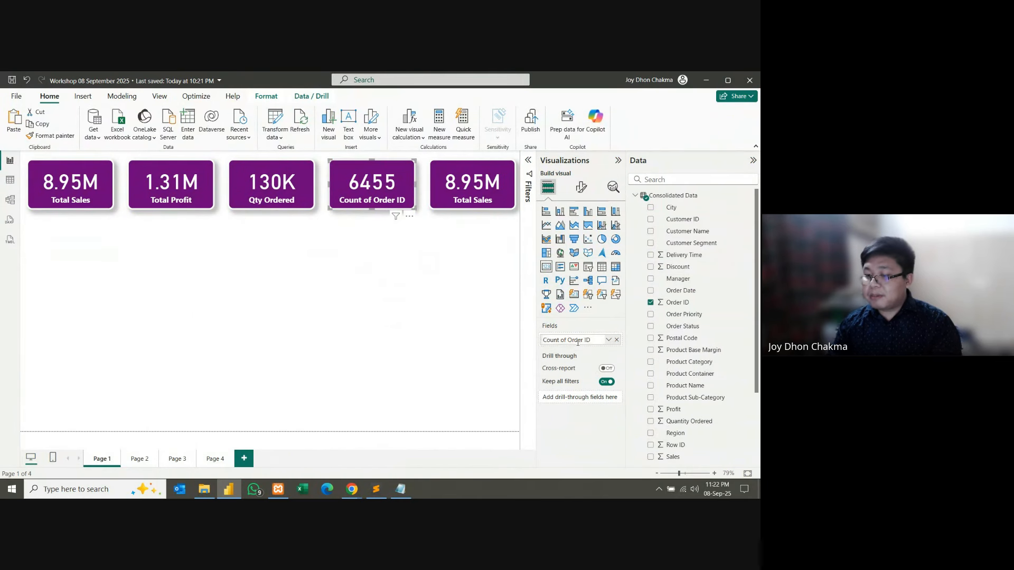
click(610, 342)
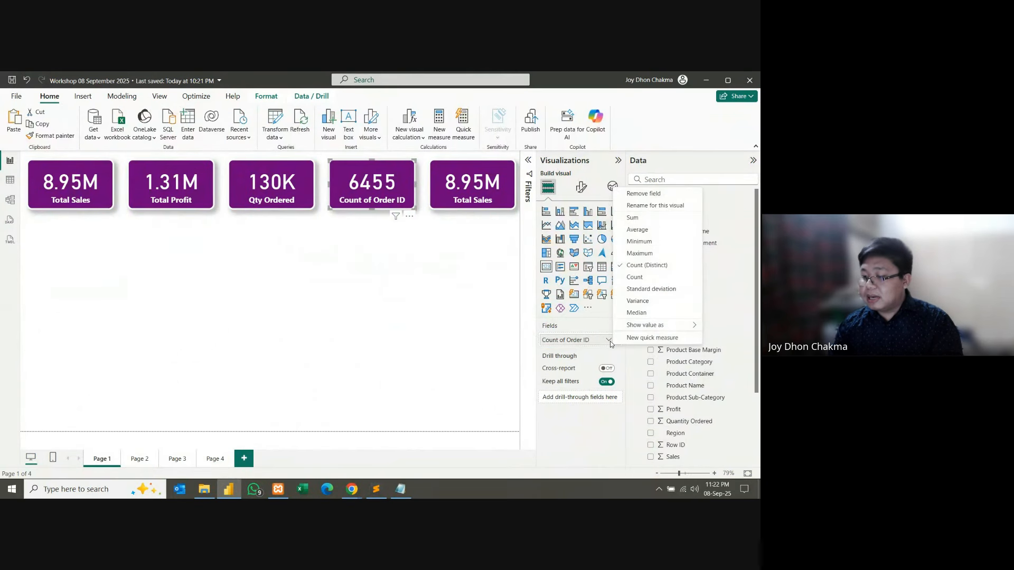
click(594, 340)
key(ctrl+a)
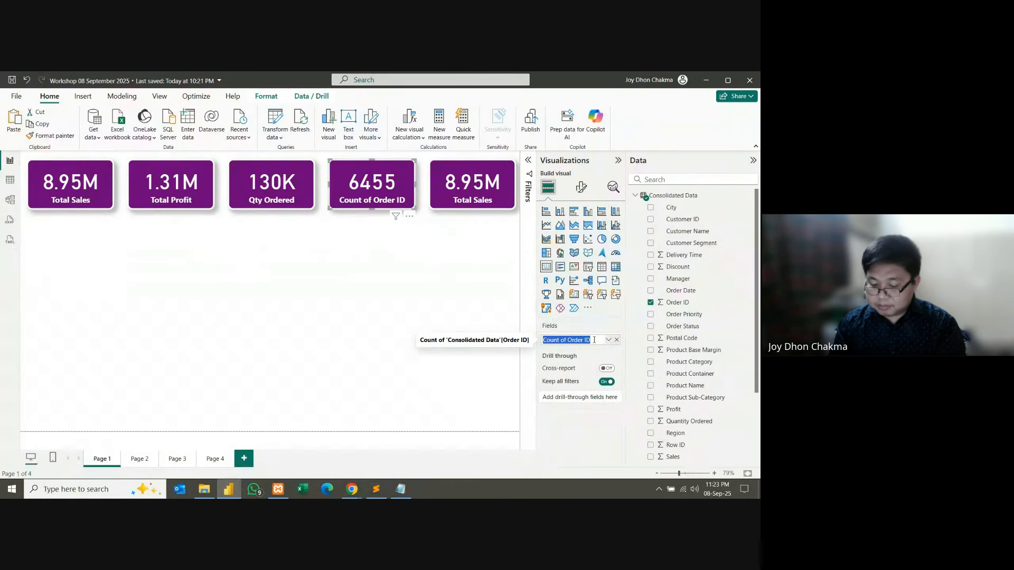
text(Total)
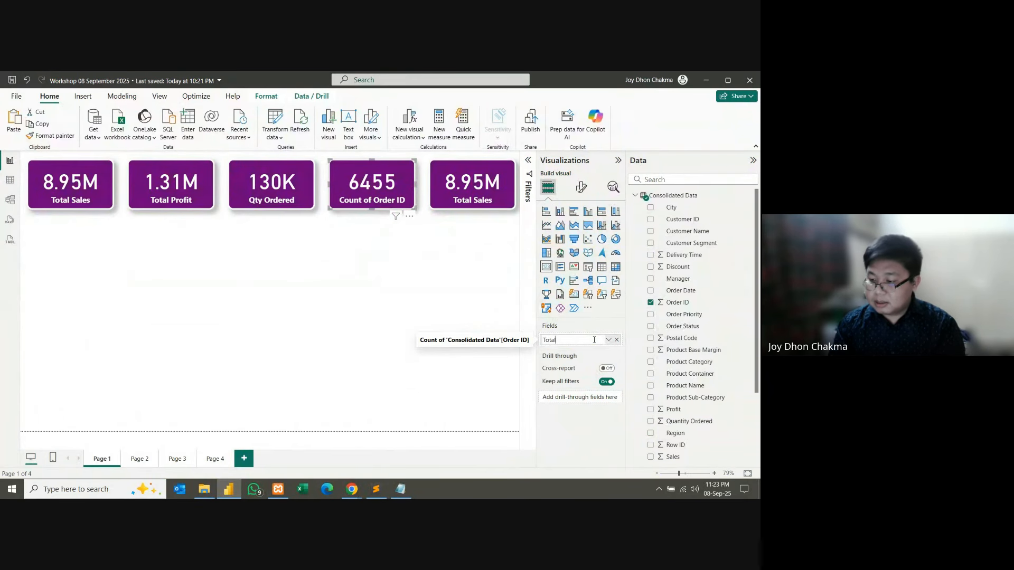
text( Or)
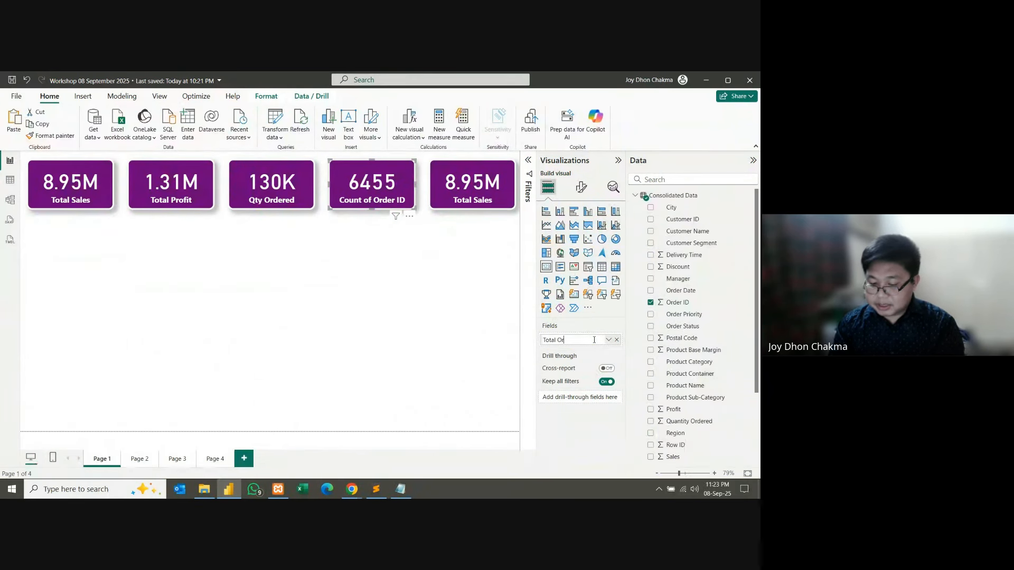
text(ders)
key(Return)
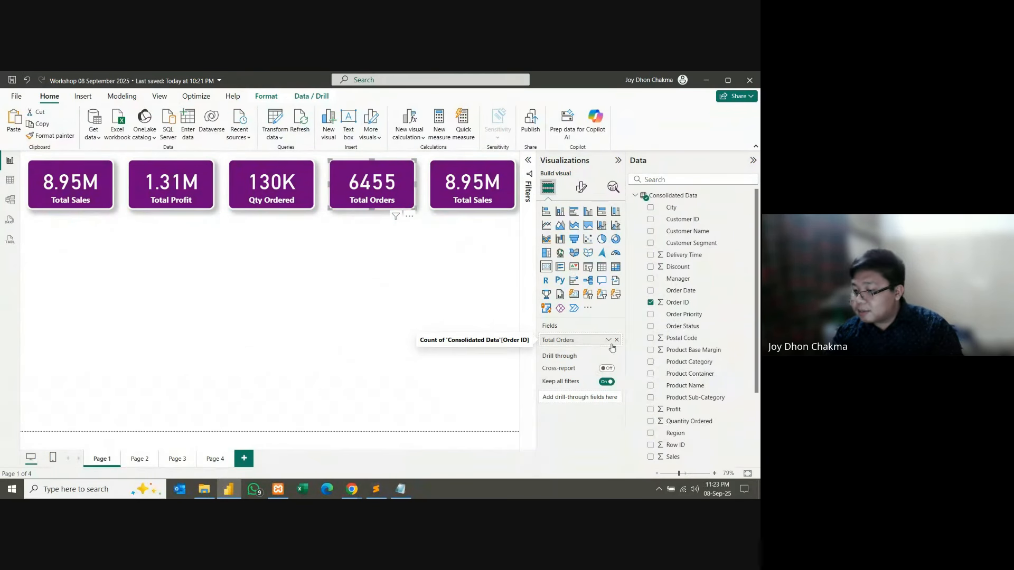
Step: Replace the fourth card's Total Orders field with Customer ID from Consolidated Data, summarized as Count (Distinct)
click(616, 340)
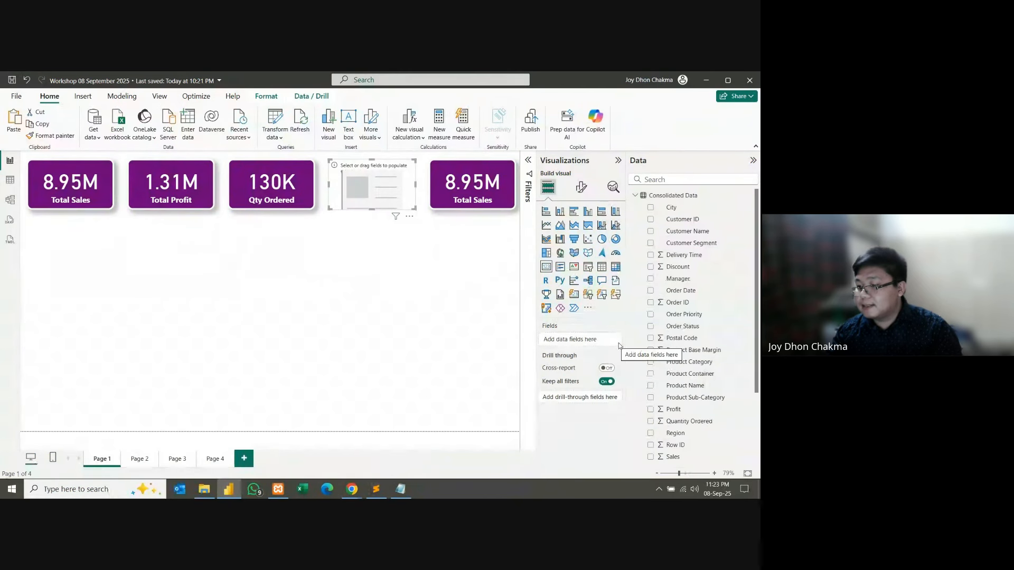
scroll(678, 352, down, 3)
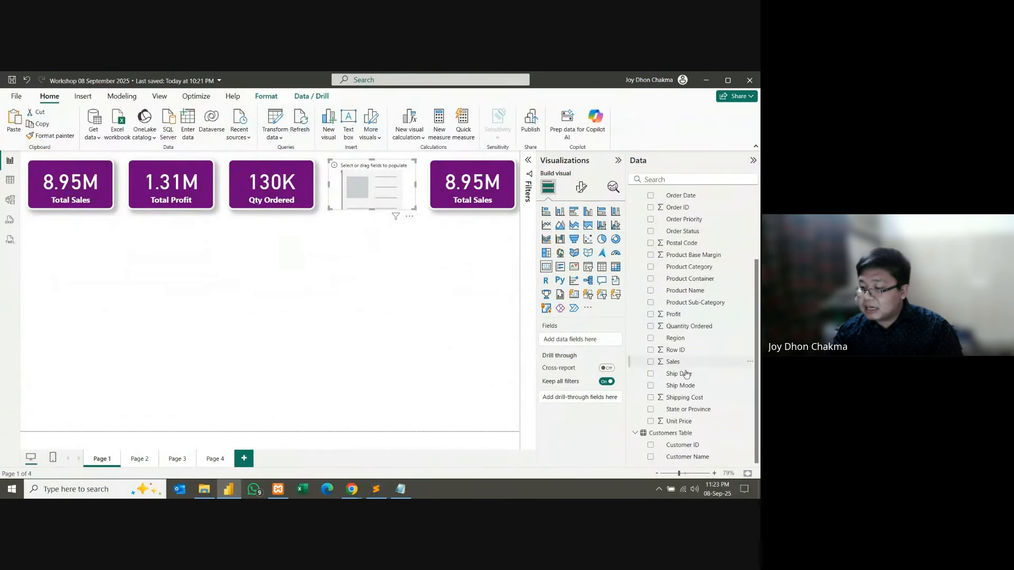
scroll(684, 409, up, 3)
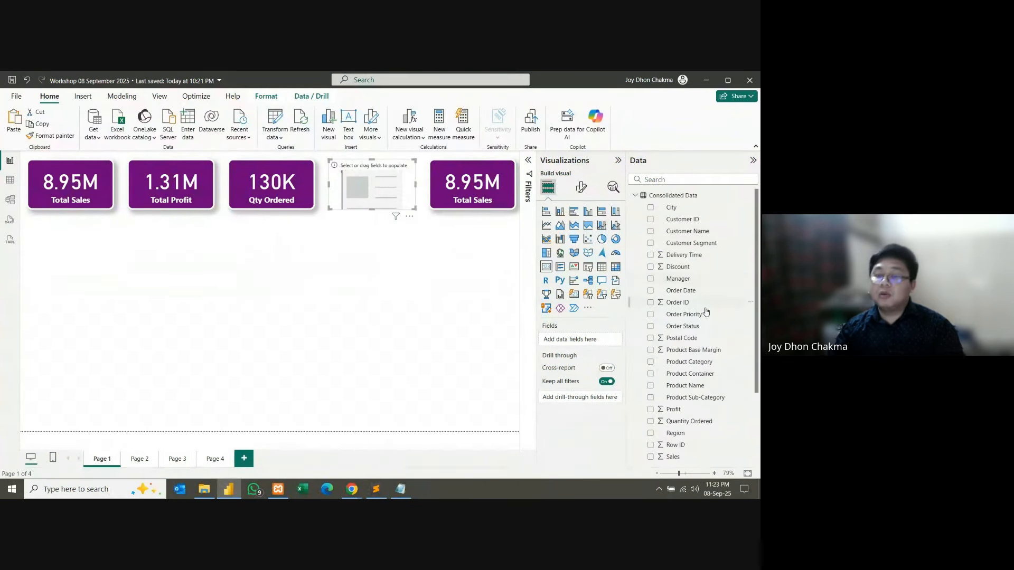
scroll(712, 324, down, 3)
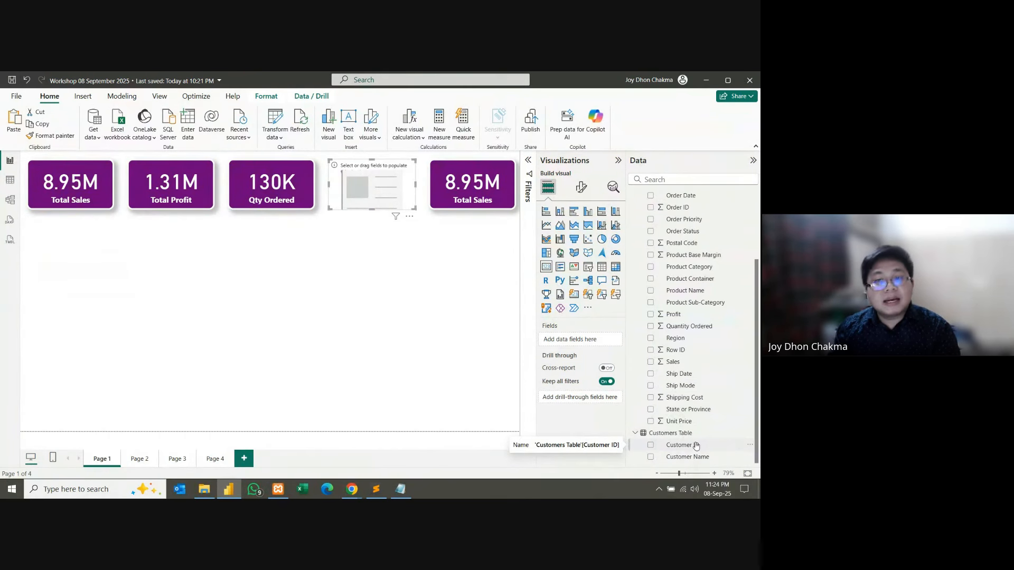
scroll(687, 303, up, 3)
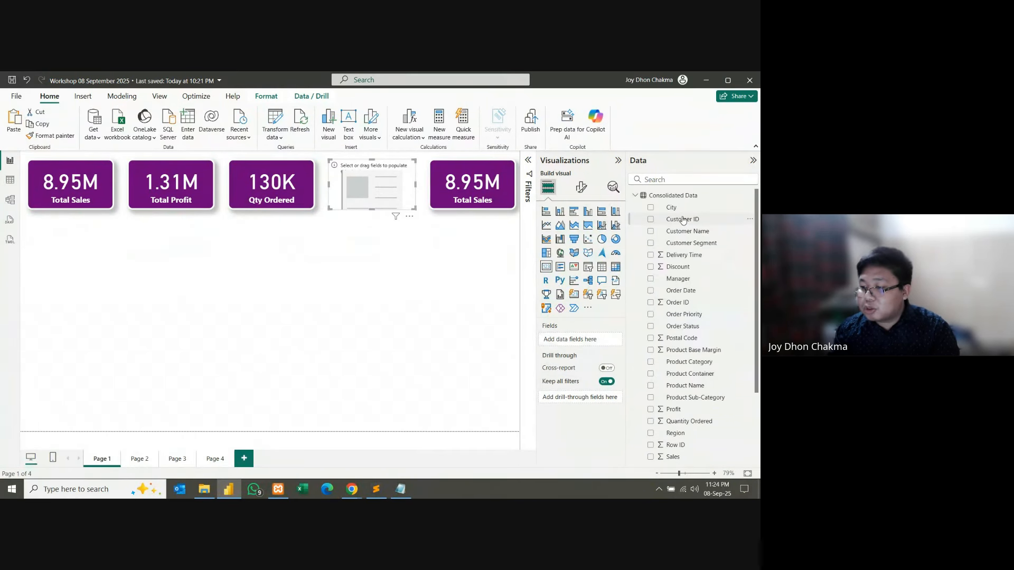
drag(683, 219, 581, 342)
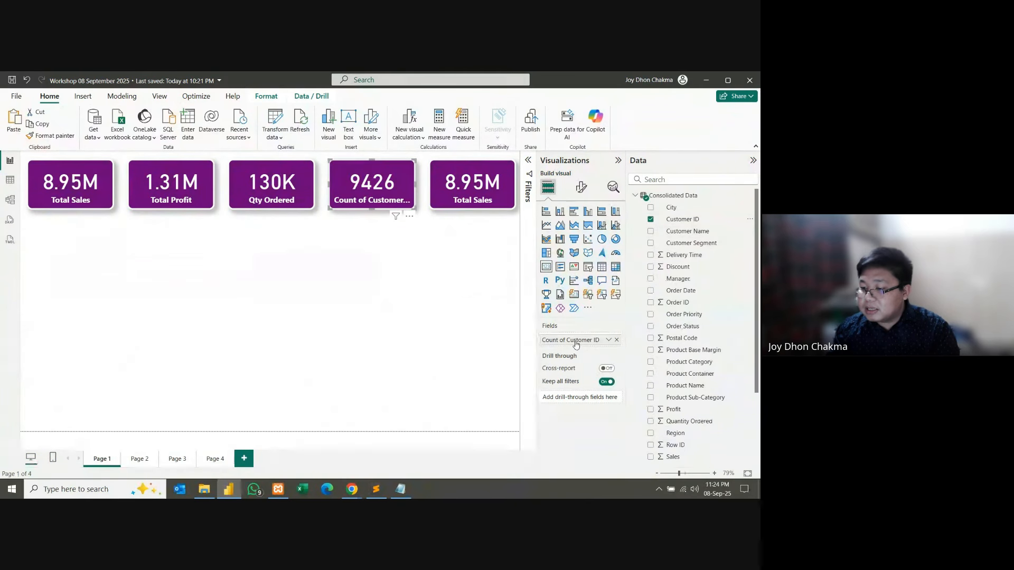
click(608, 341)
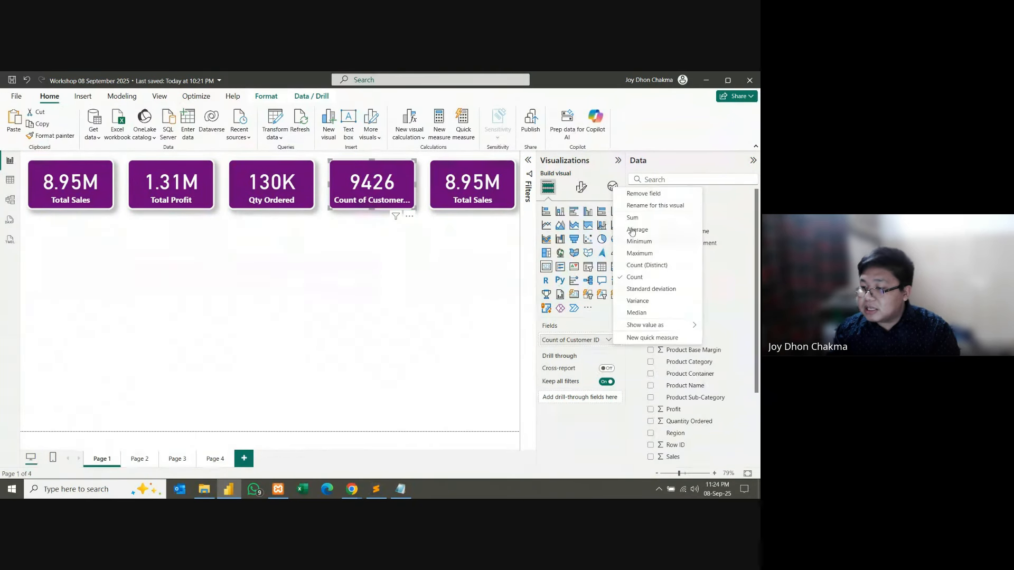
click(647, 265)
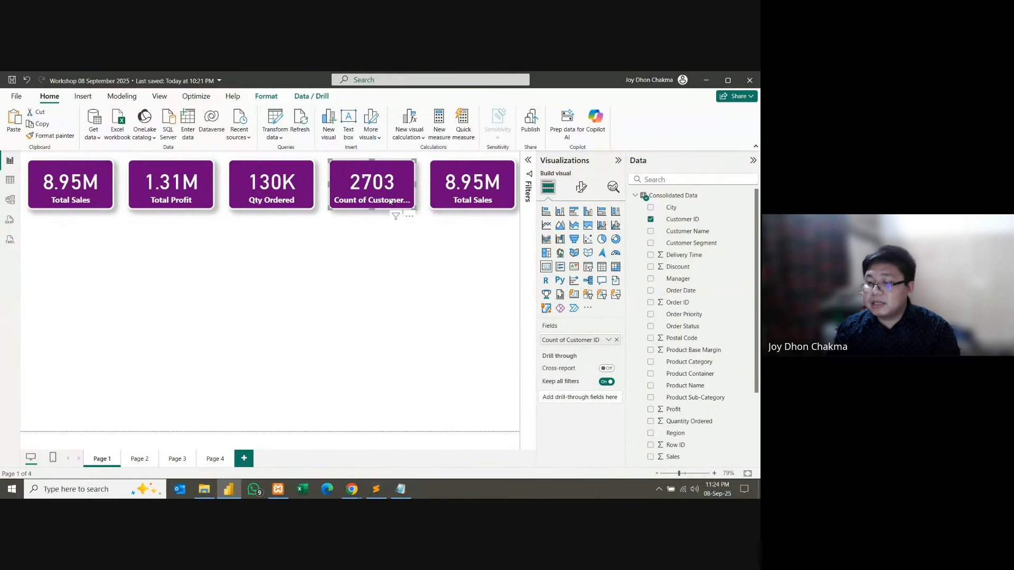
Step: Undo the distinct count and the addition of Customer ID on the fourth card
click(373, 301)
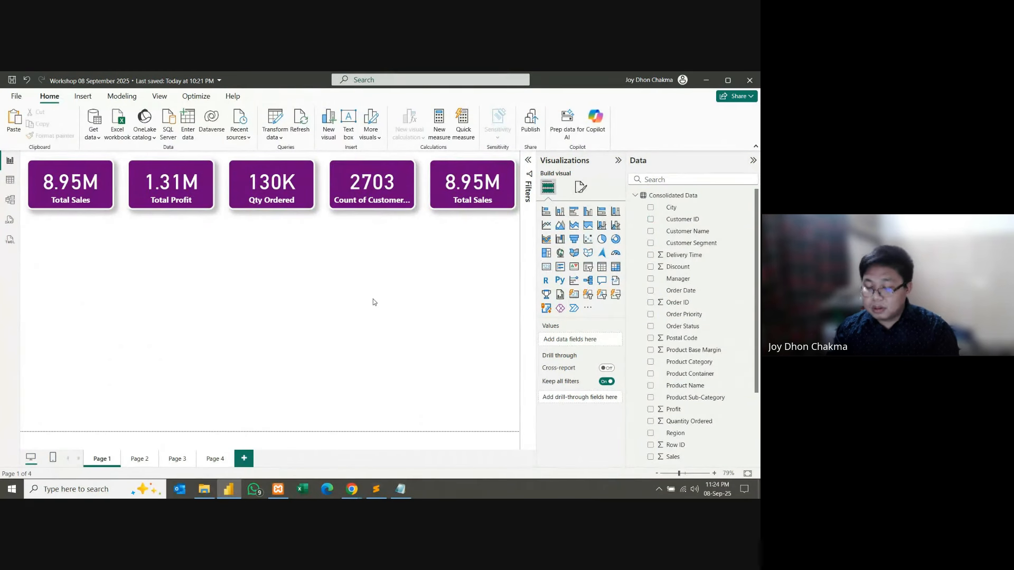
key(ctrl+z)
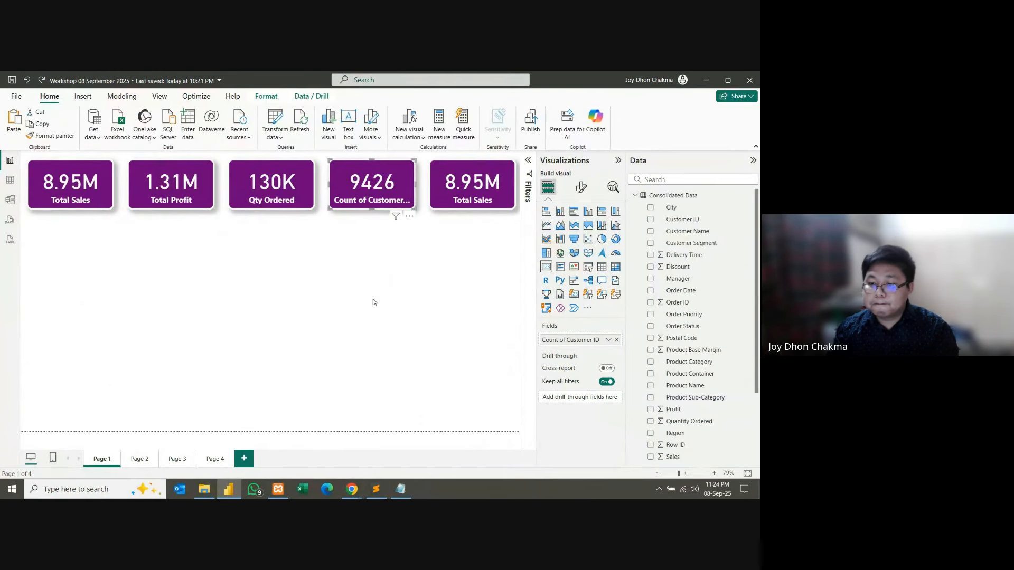
key(ctrl+z)
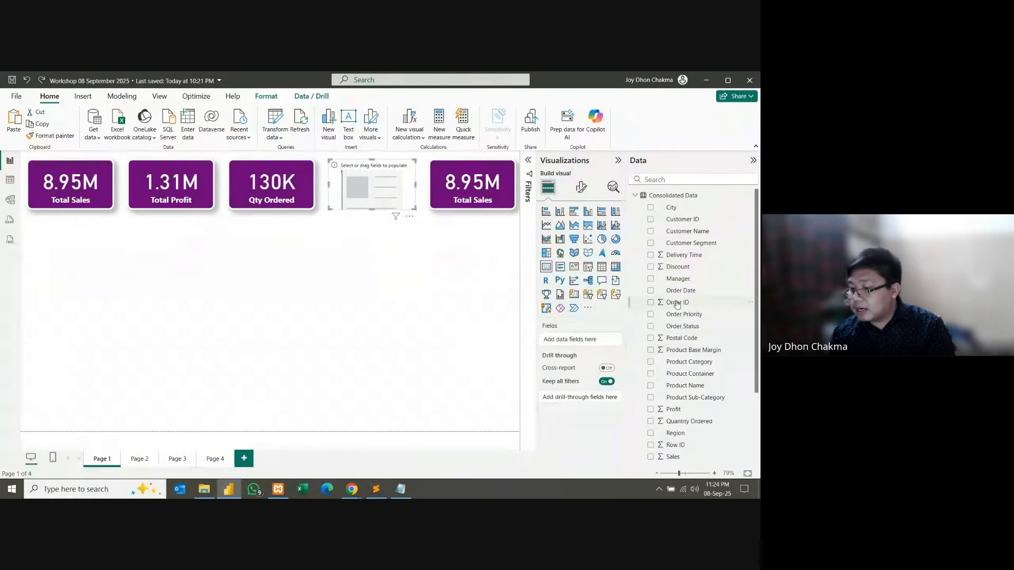
Step: Add Order ID from Consolidated Data to the empty fourth card and summarize it as Count (Distinct)
drag(678, 303, 585, 344)
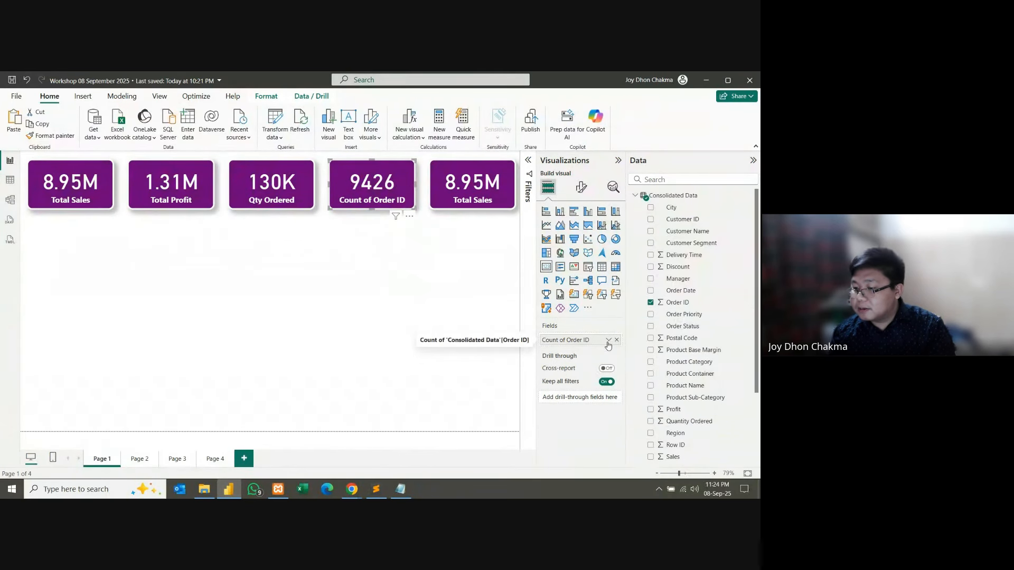
click(609, 340)
click(623, 274)
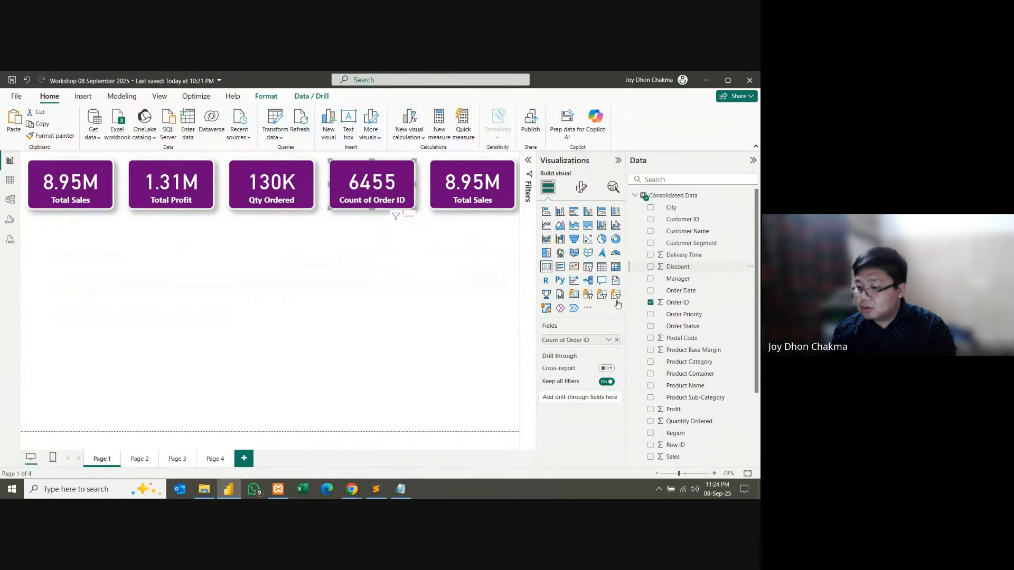
Step: Rename the fourth card's field as Total Orders
double_click(581, 340)
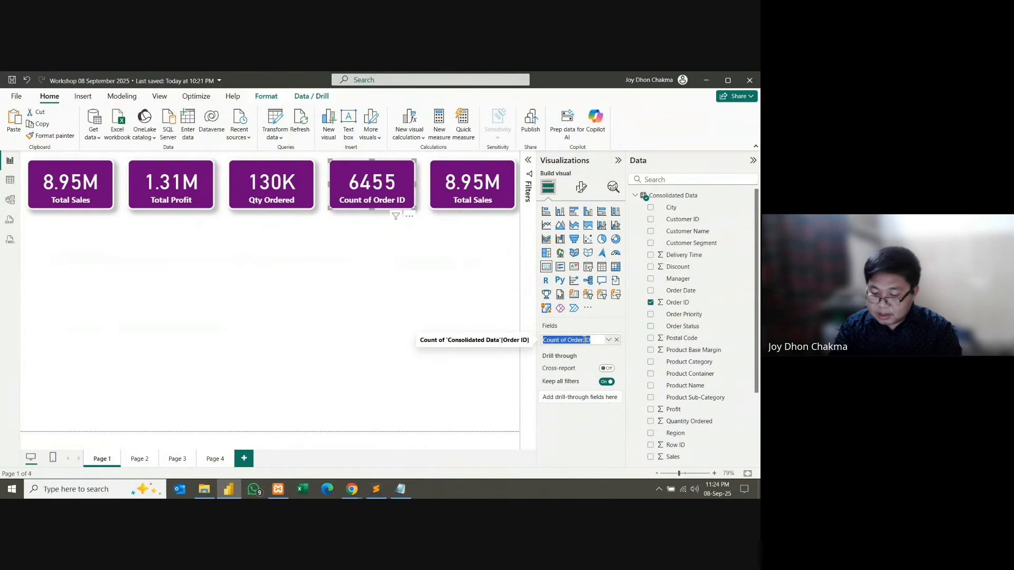
text(Total )
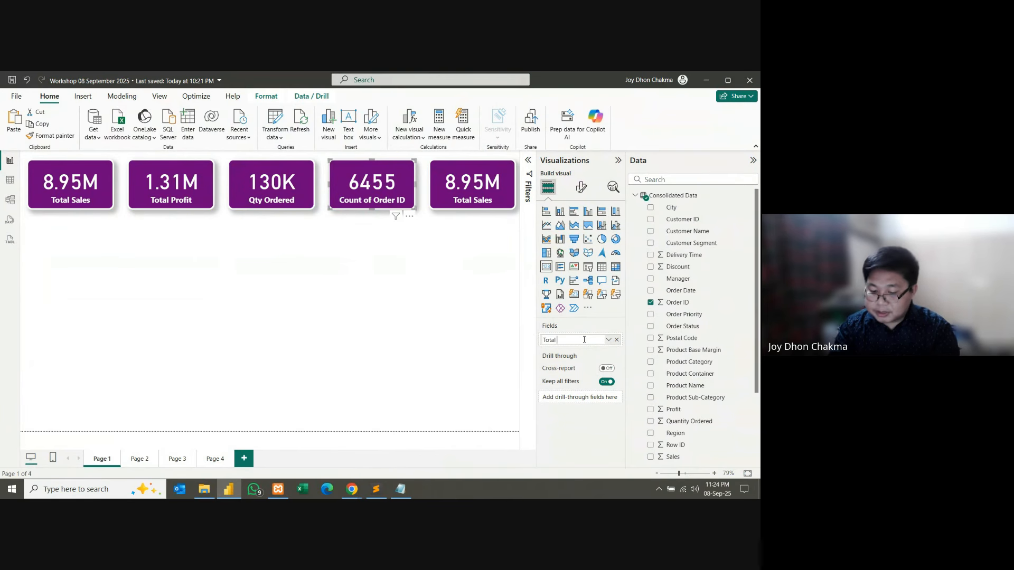
text(Orders)
key(Return)
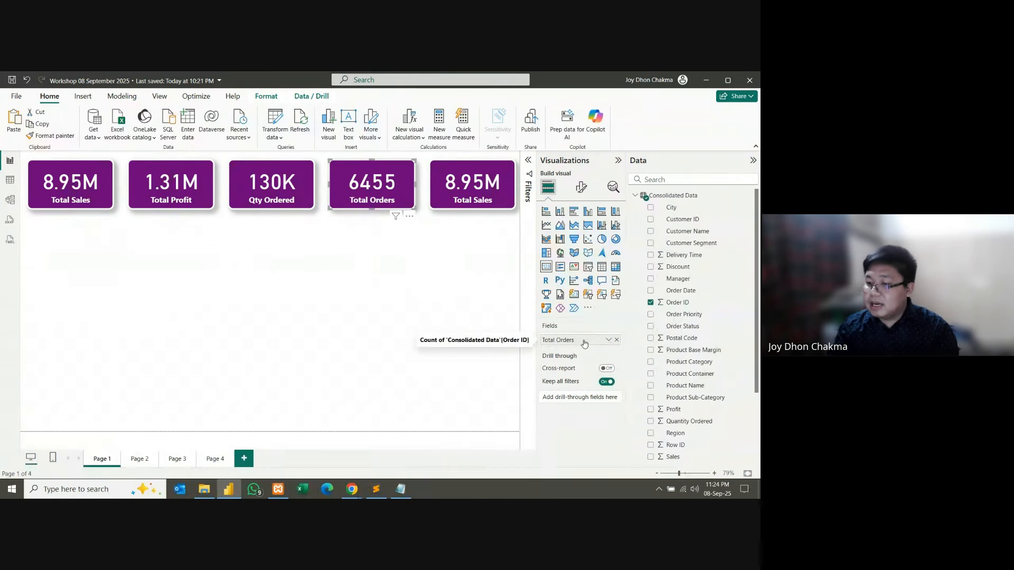
Step: Replace the fifth card's Total Sales field with Customer ID from Consolidated Data, summarized as Count (Distinct)
click(488, 206)
click(616, 339)
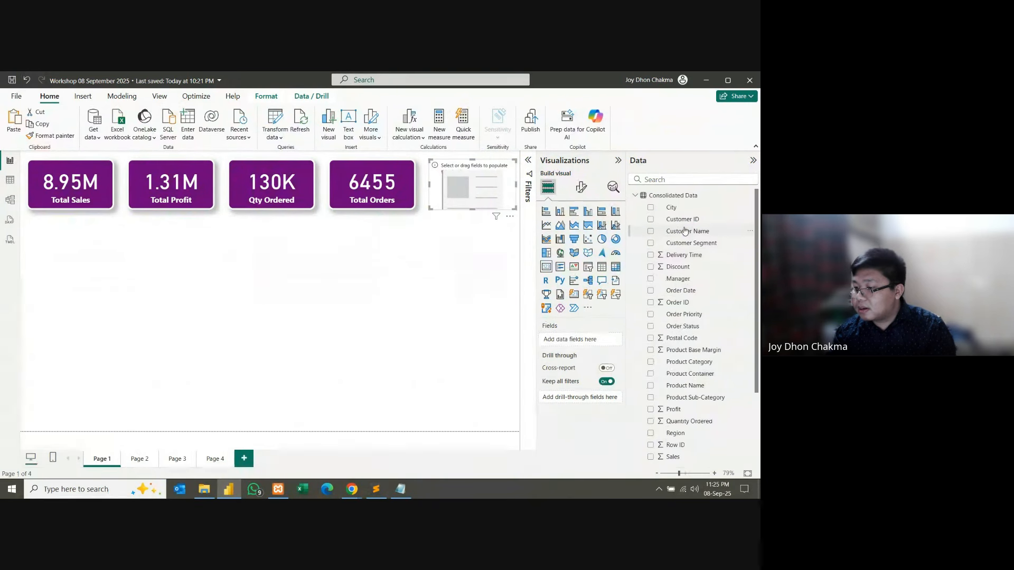
drag(685, 219, 594, 338)
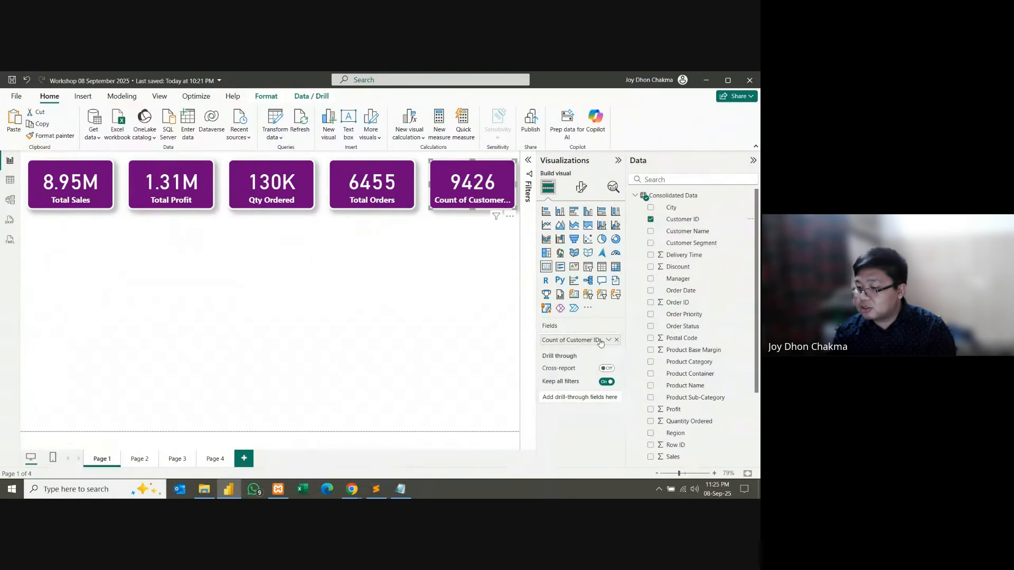
click(608, 341)
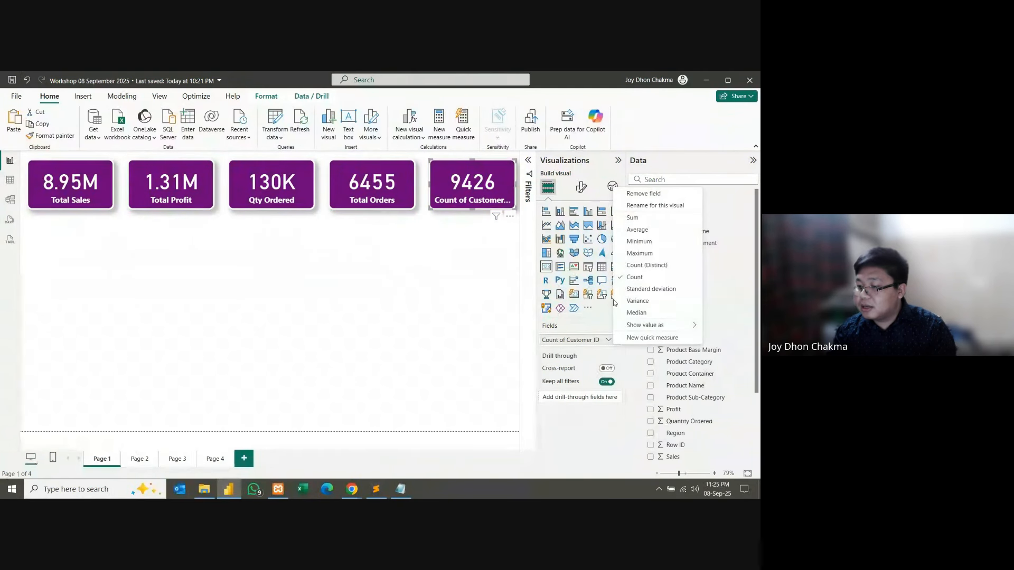
click(639, 267)
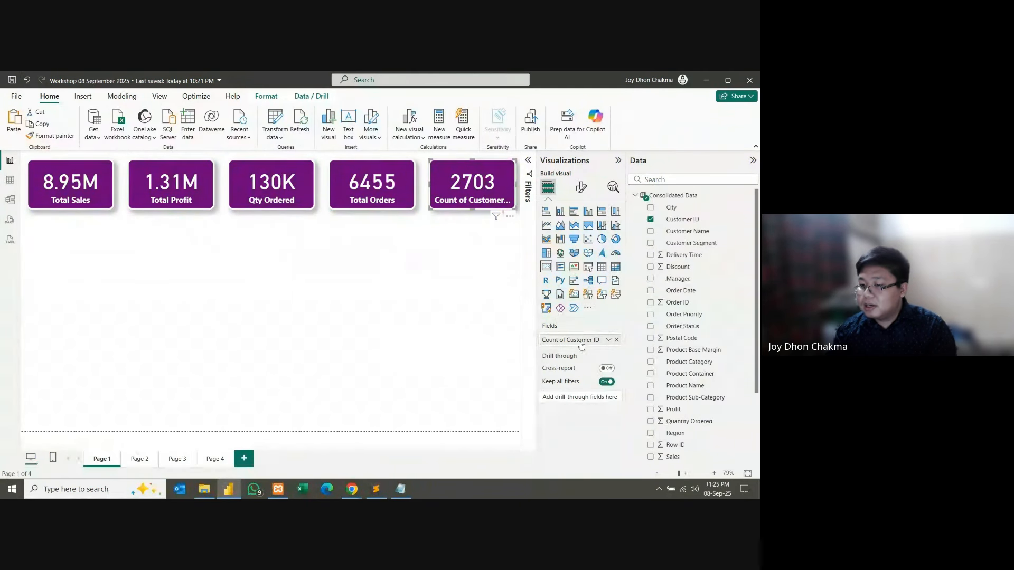
Step: Rename the fifth card's field as Customers
double_click(582, 342)
text(Customers)
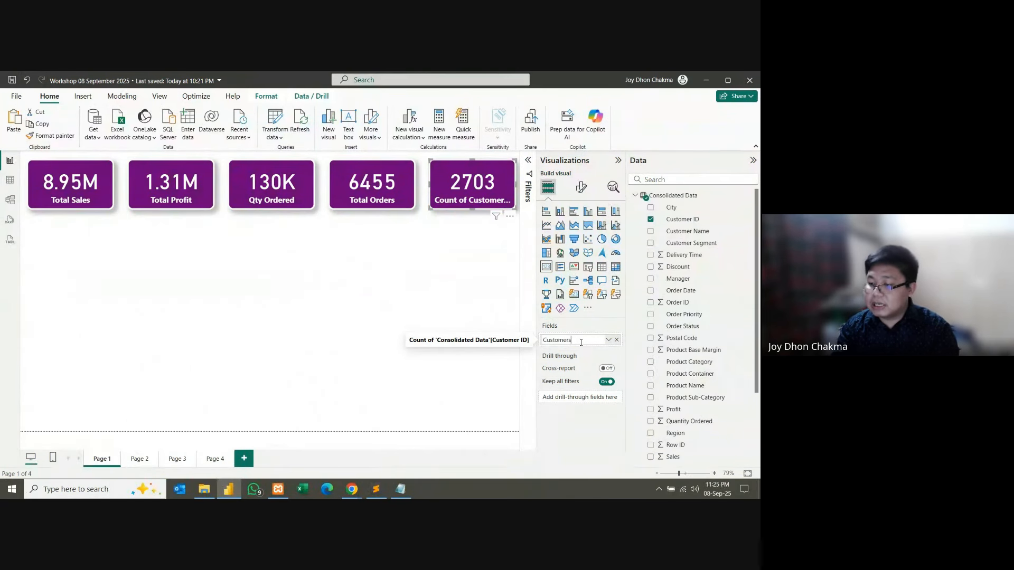
key(Return)
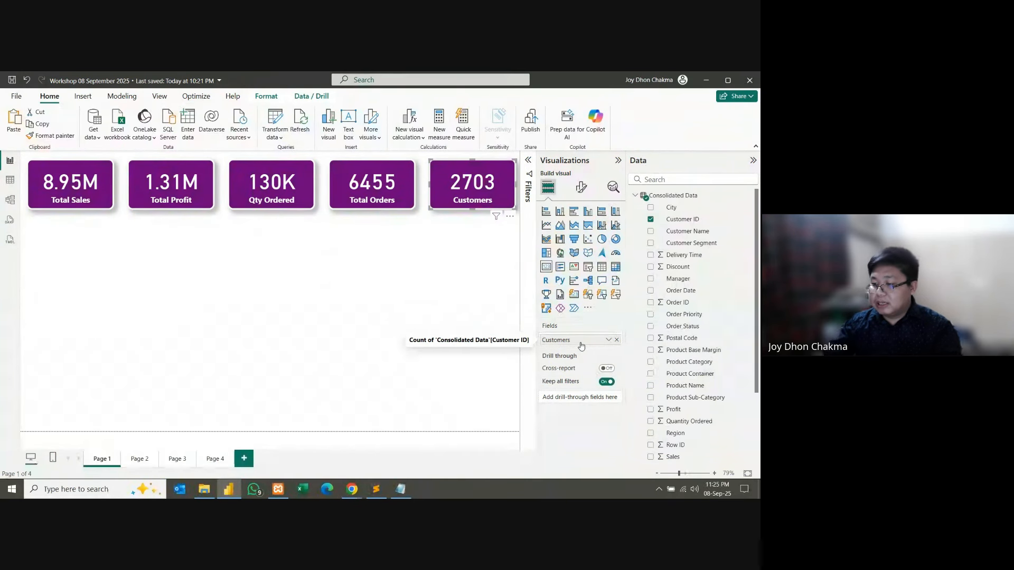
click(365, 311)
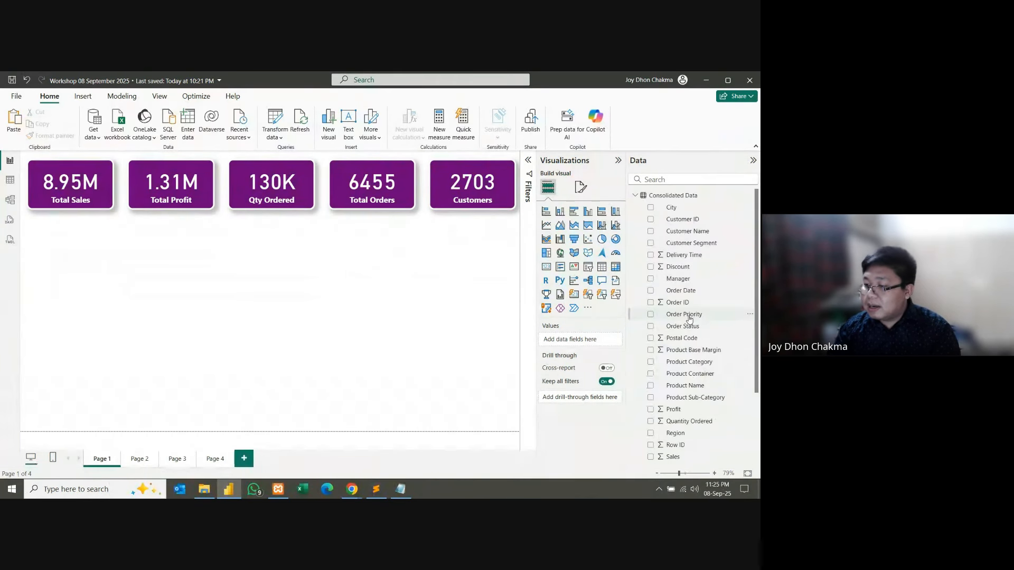
Step: Try to add a Start of Month column based on Order Date to Consolidated Data in Power Query Editor and apply the change
click(273, 138)
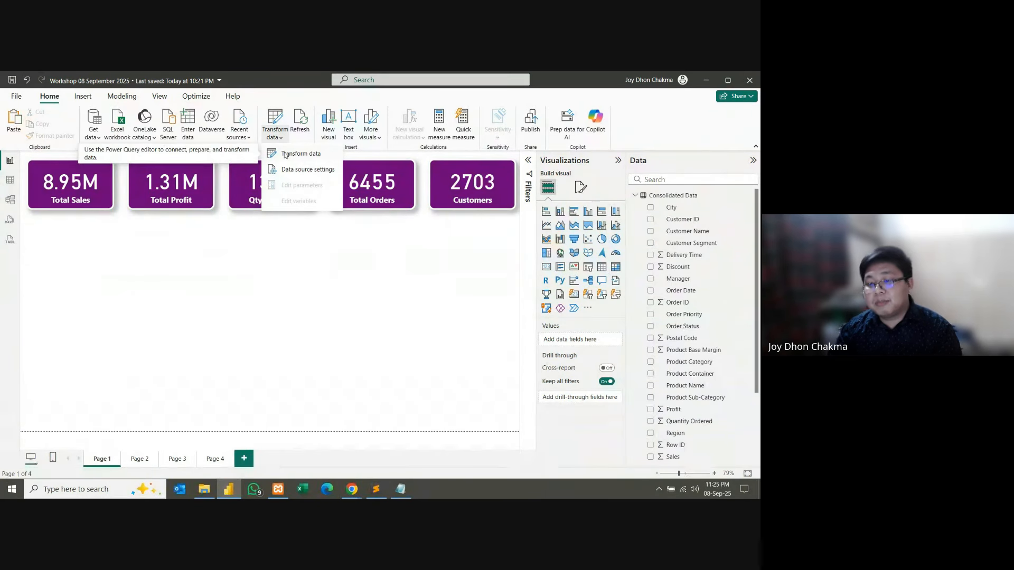
click(286, 154)
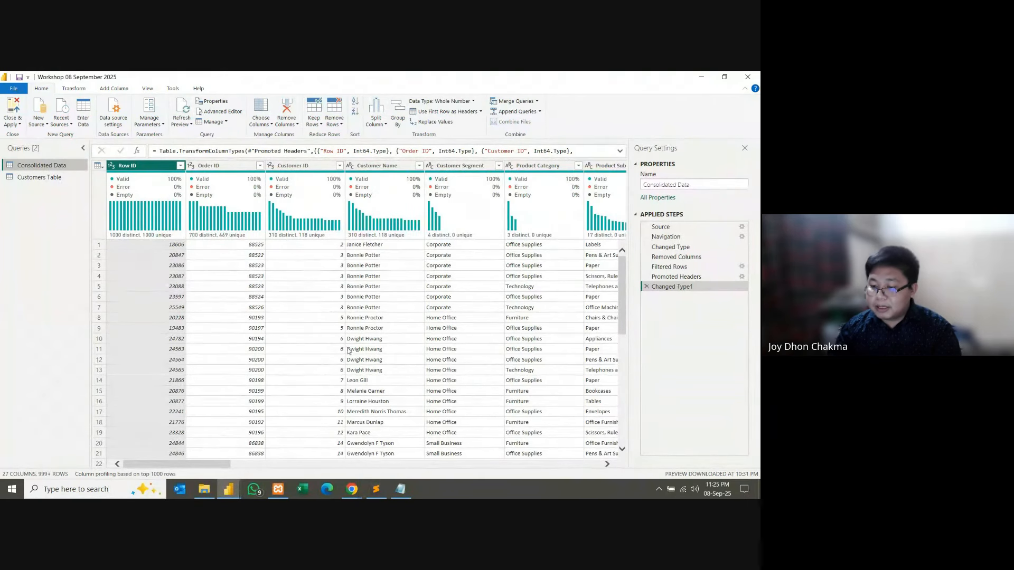
drag(213, 464, 442, 466)
click(441, 166)
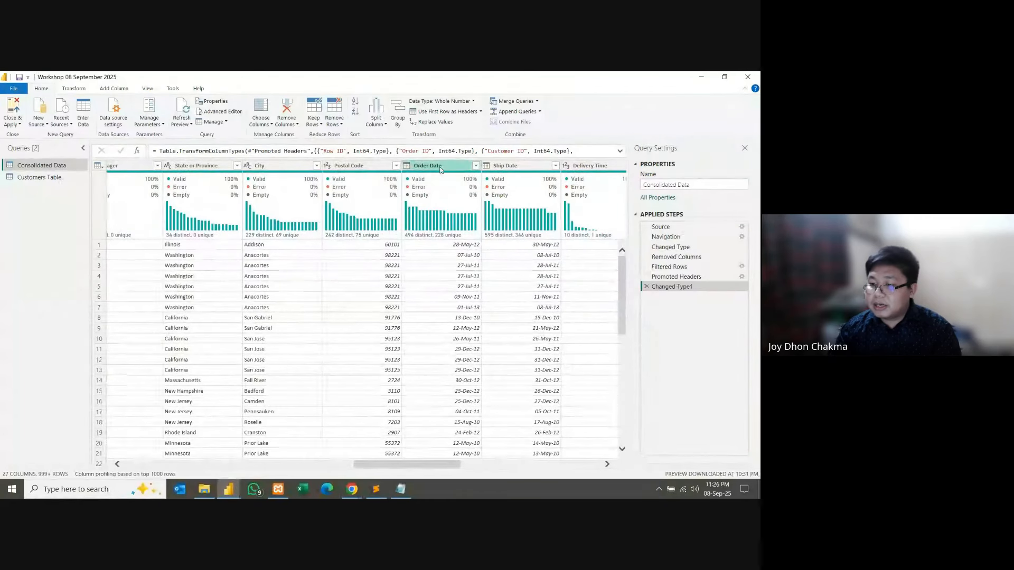
click(441, 166)
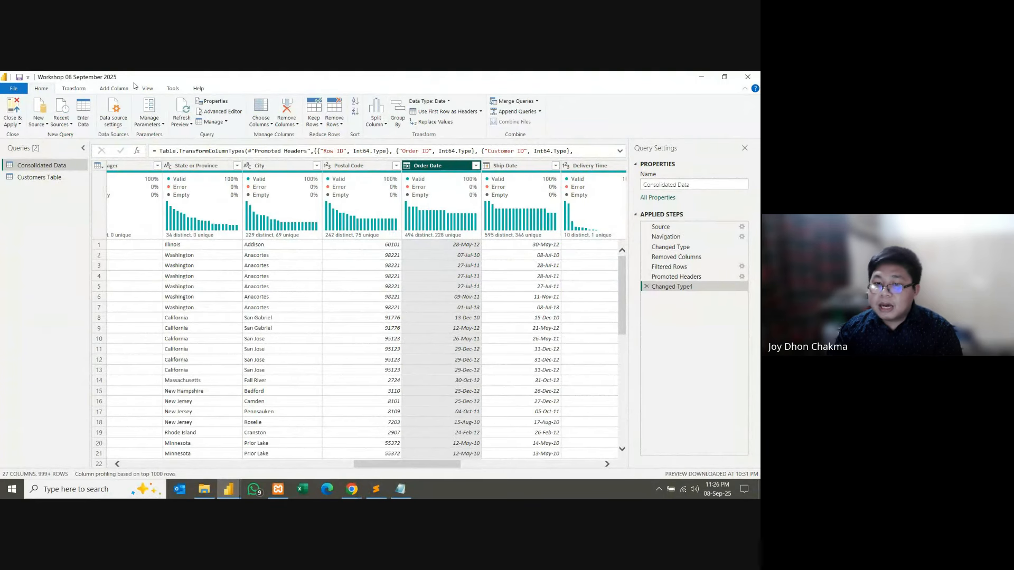
click(113, 88)
click(355, 125)
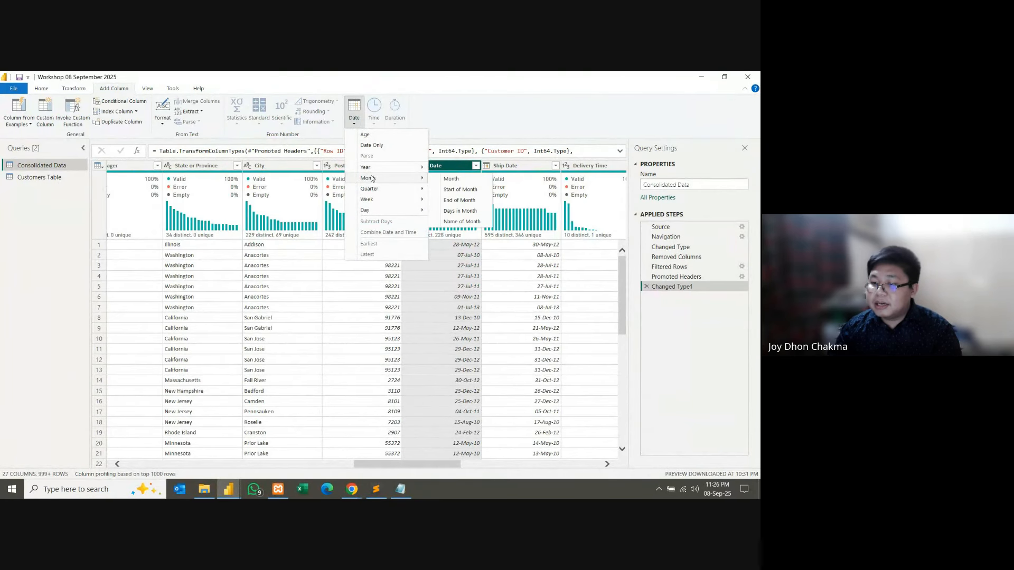
click(457, 191)
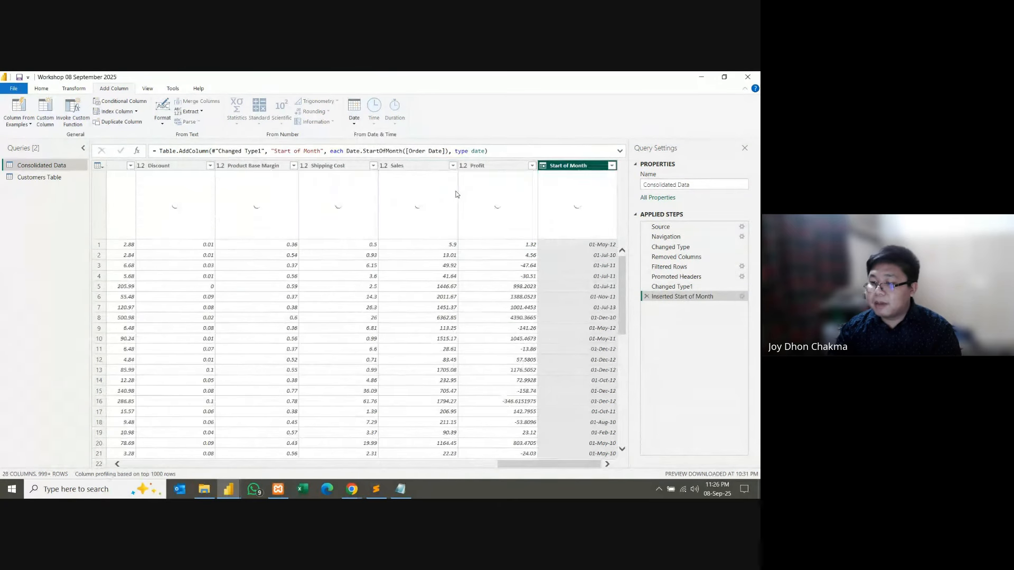
mouse_move(585, 179)
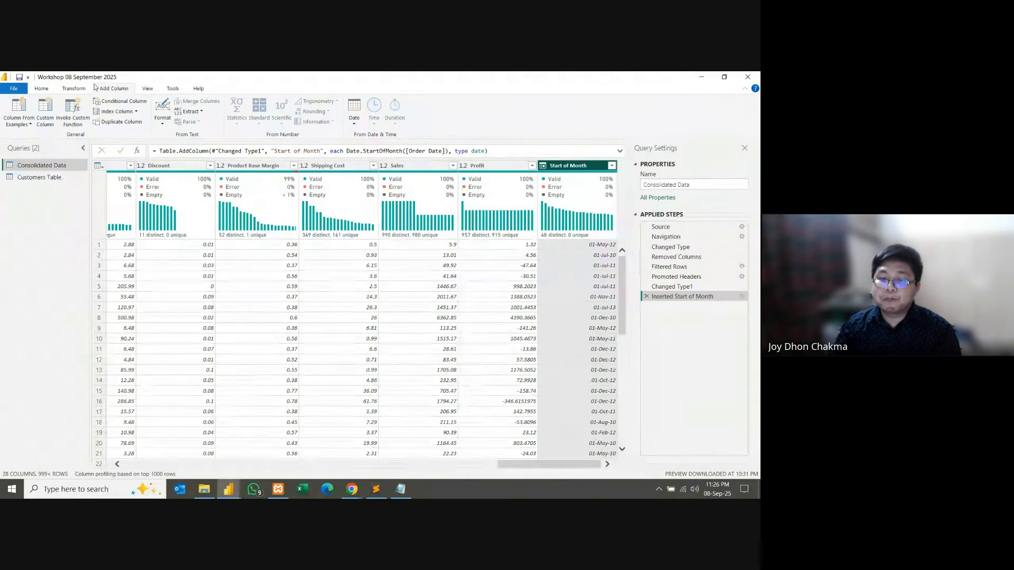
click(44, 90)
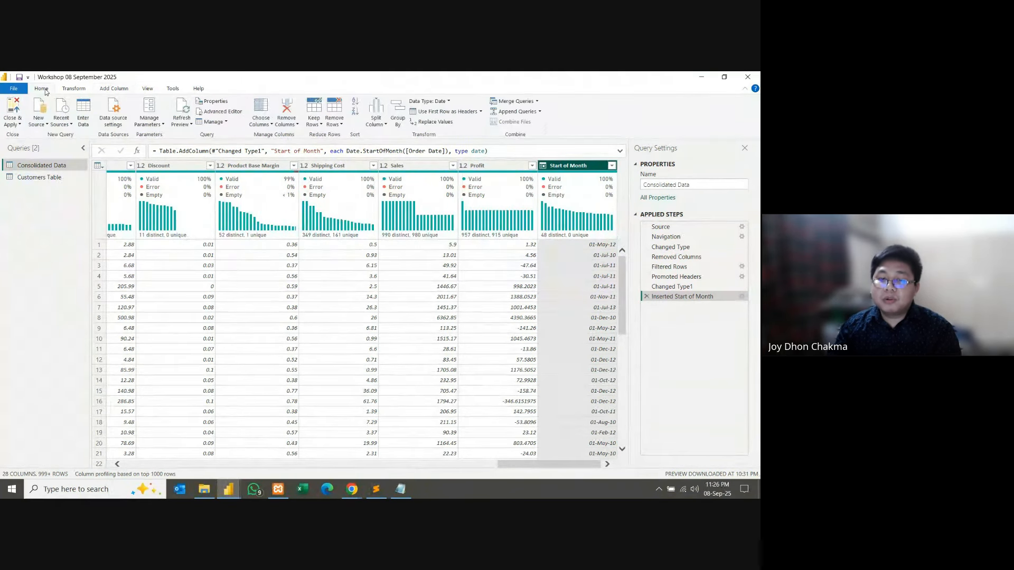
click(12, 108)
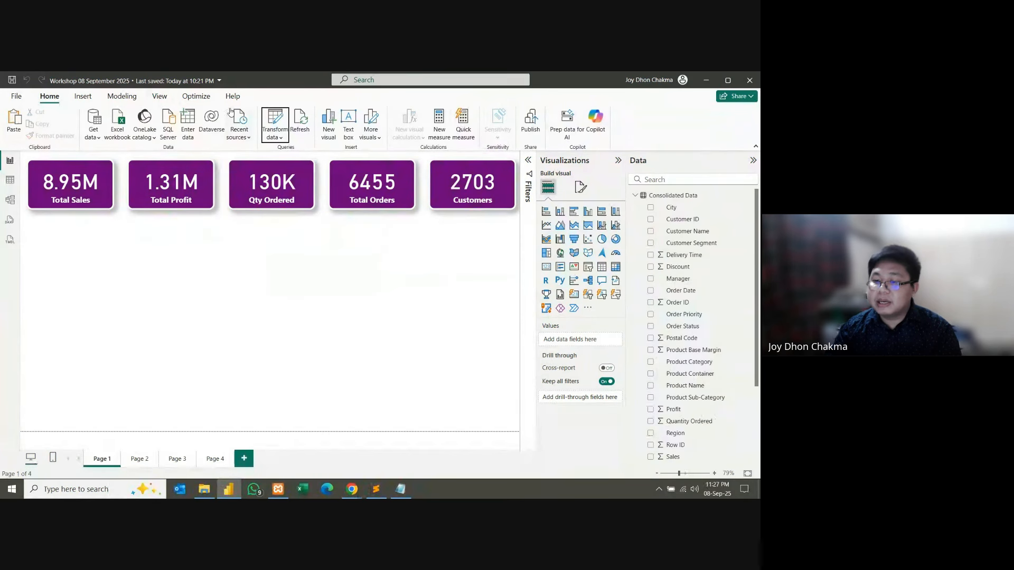
Step: Reopen Power Query Editor and delete the Inserted Start of Month step from Consolidated Data
click(275, 136)
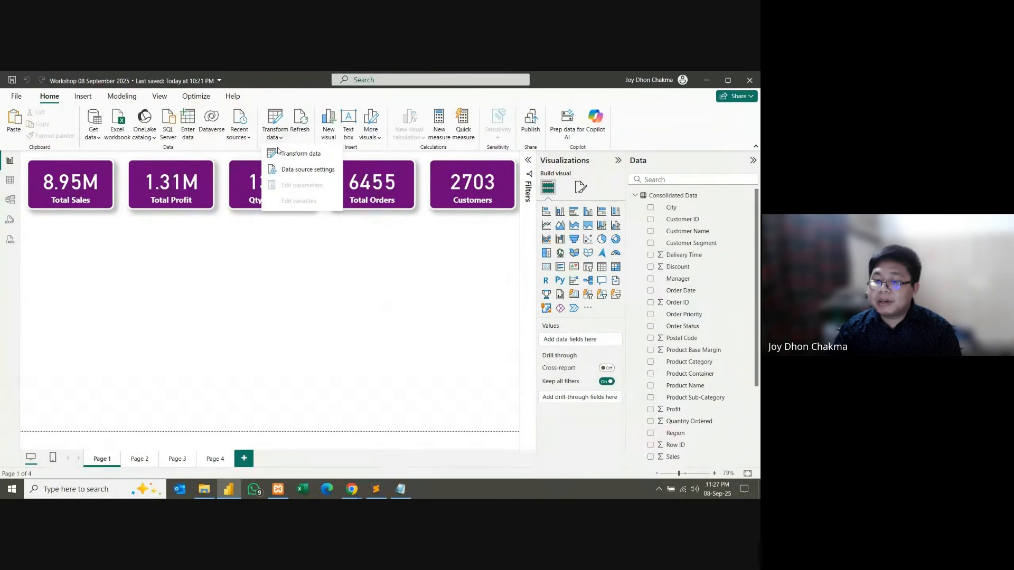
click(280, 153)
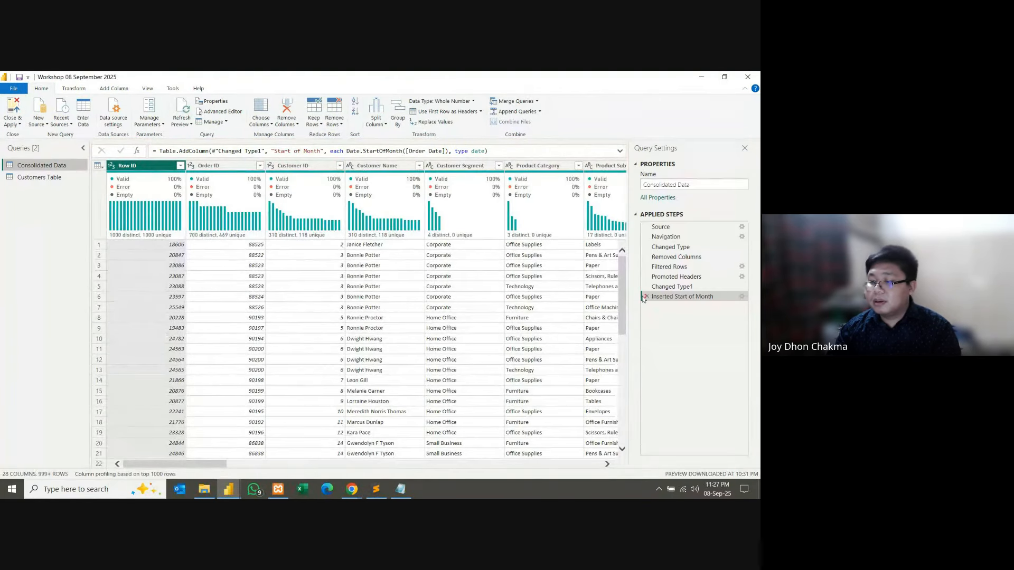
click(645, 296)
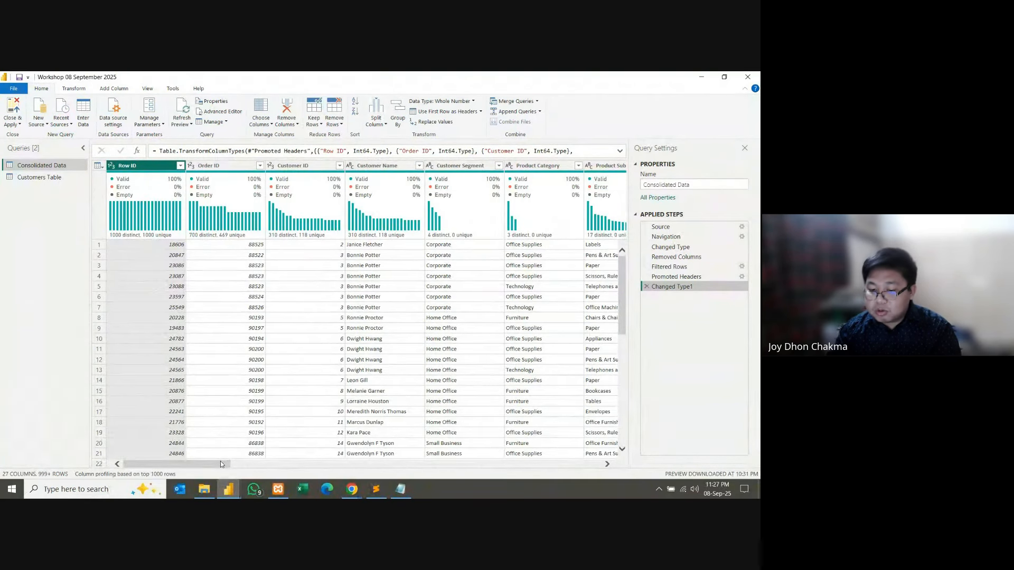
Step: Try again to add a Start of Month column from Consolidated Data's Order Date and apply it to the report
drag(221, 461, 459, 462)
click(380, 167)
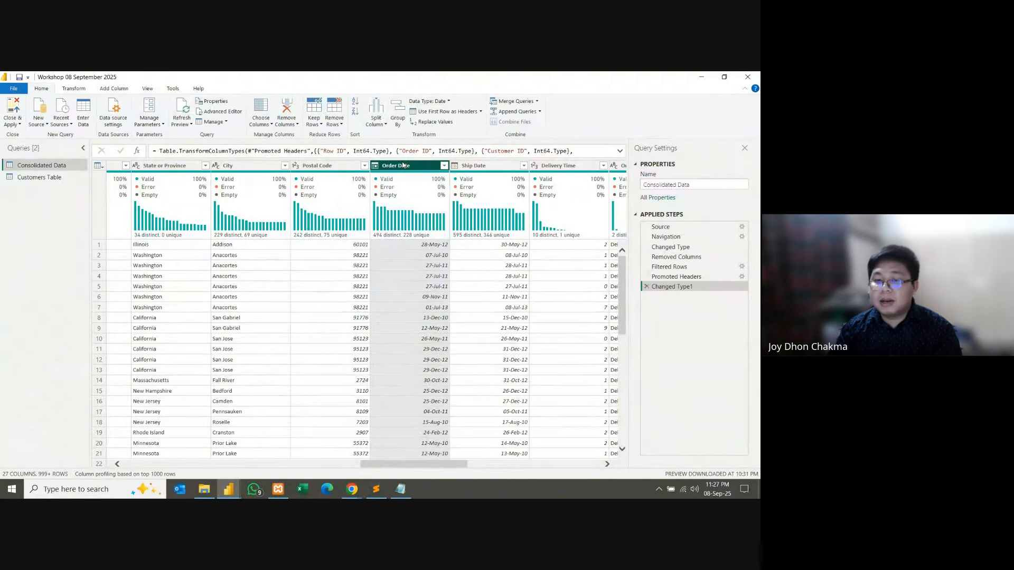
click(104, 89)
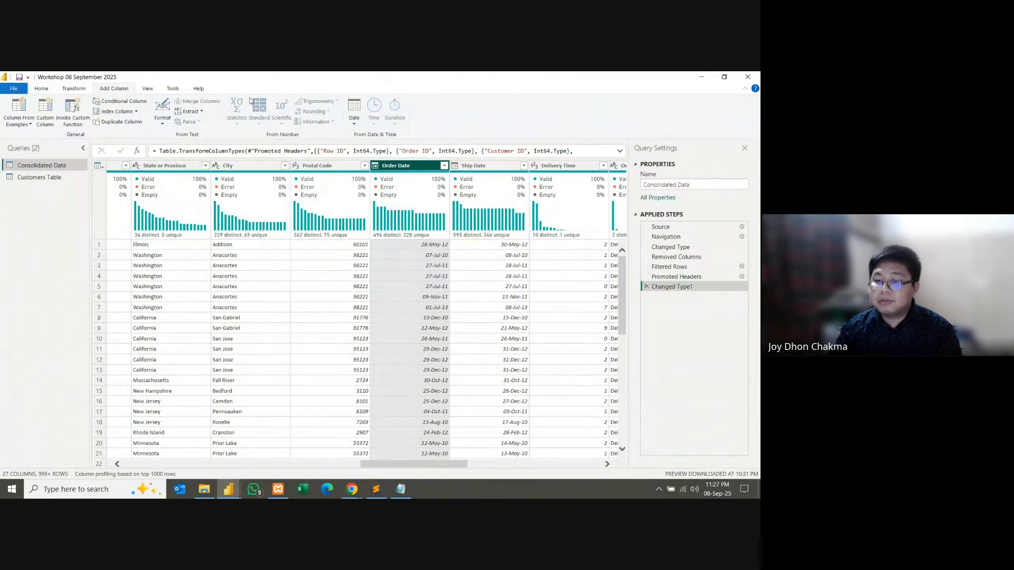
click(353, 119)
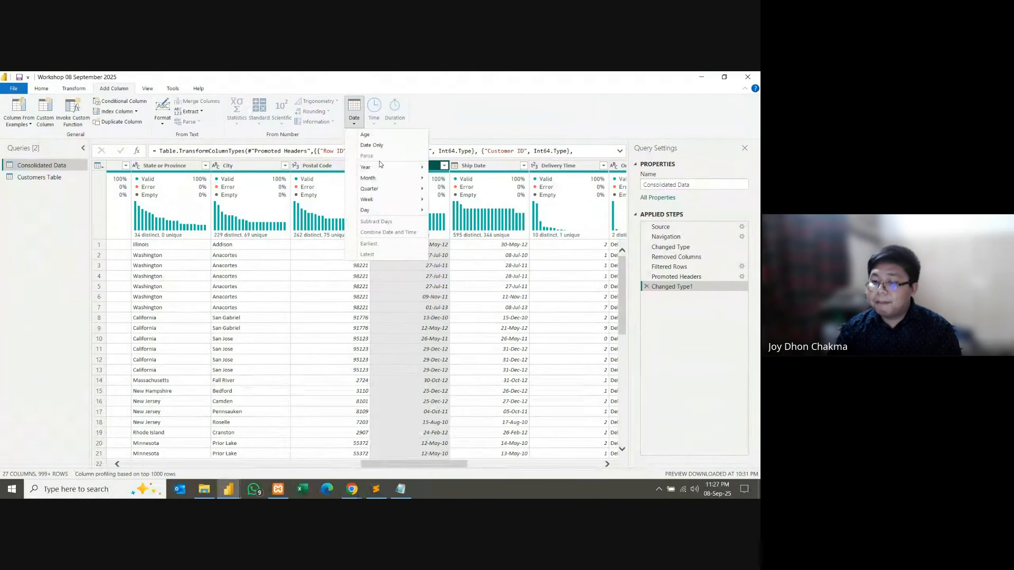
mouse_move(386, 178)
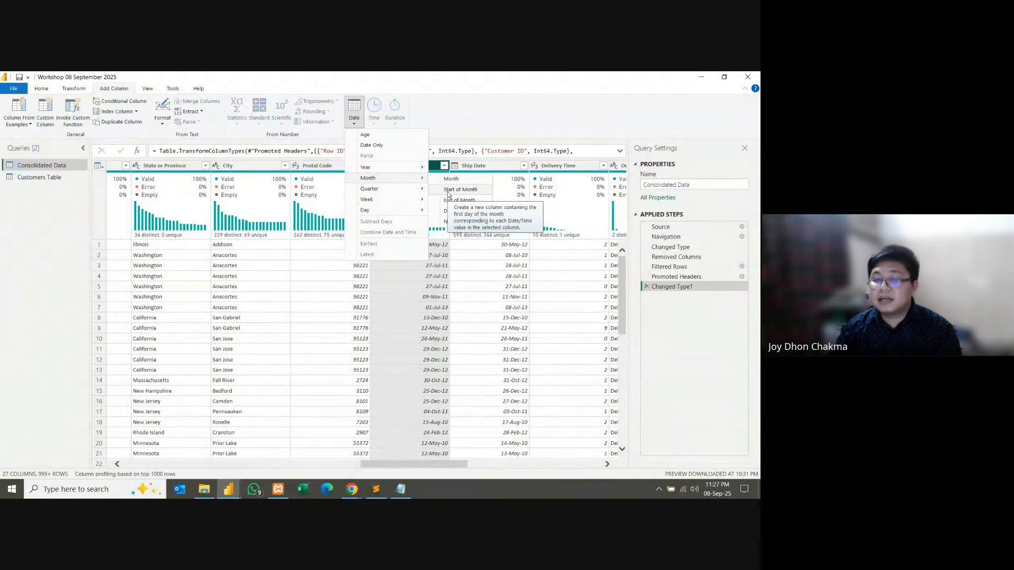
click(448, 193)
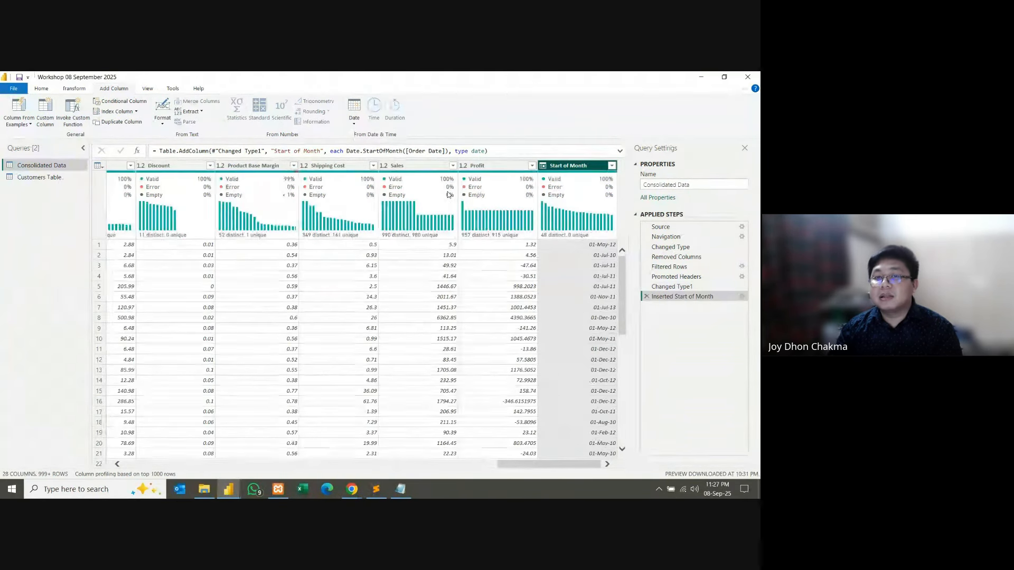
click(41, 88)
click(14, 113)
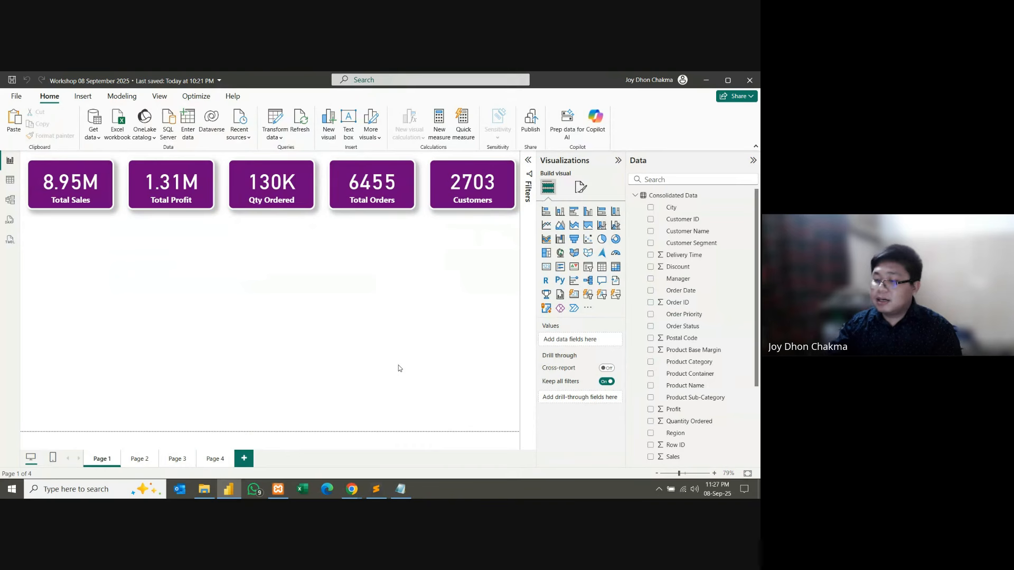
Step: Insert an empty line chart directly below the Total Sales and Total Profit cards and enlarge it to just over two cards wide
click(547, 226)
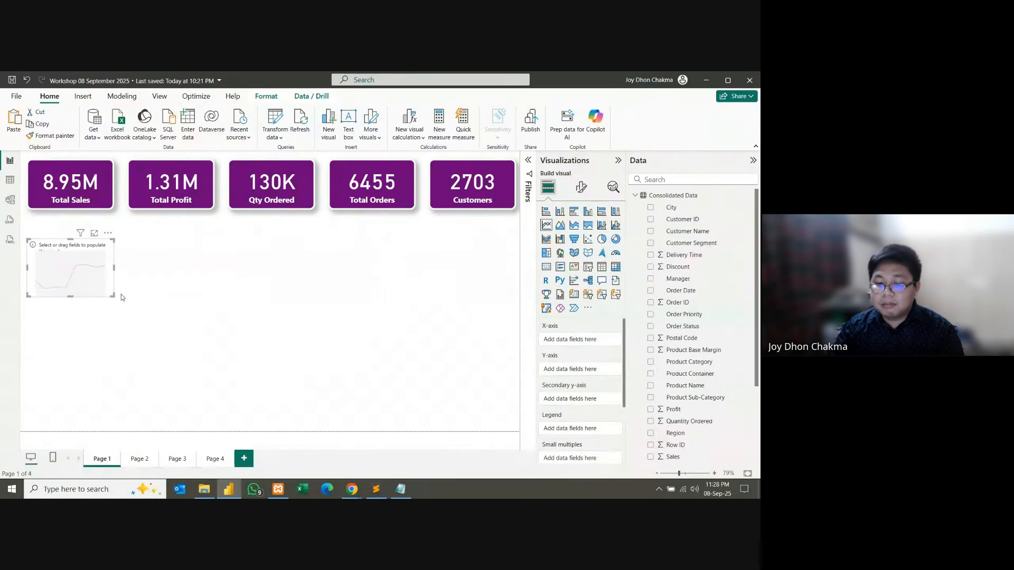
drag(113, 295, 214, 341)
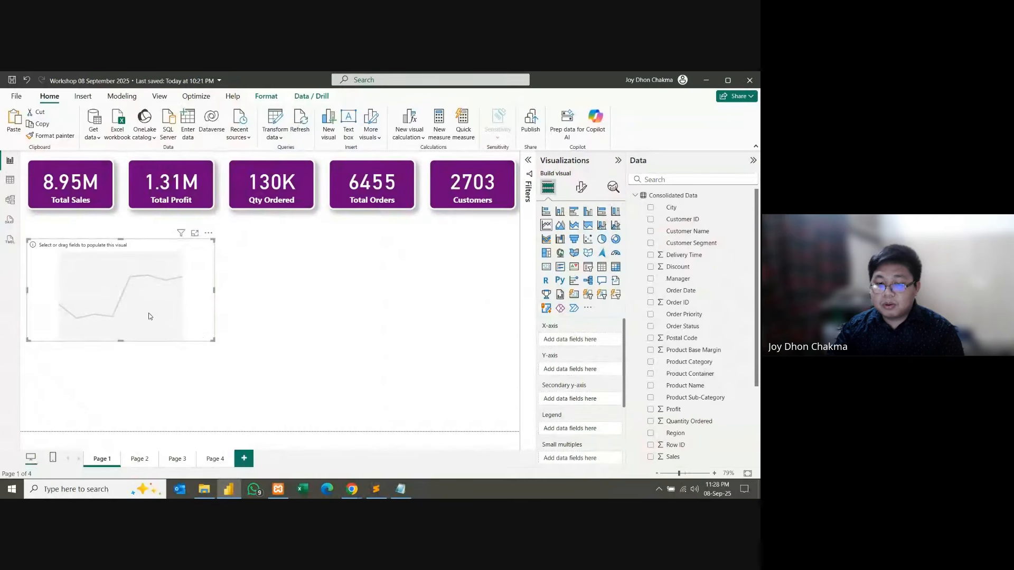
drag(148, 313, 148, 288)
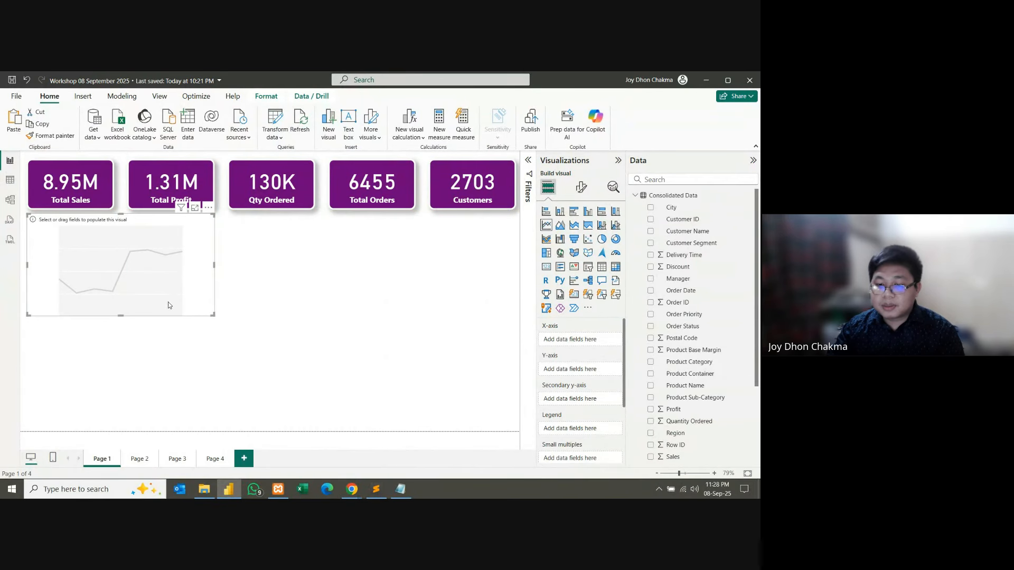
drag(214, 317, 243, 342)
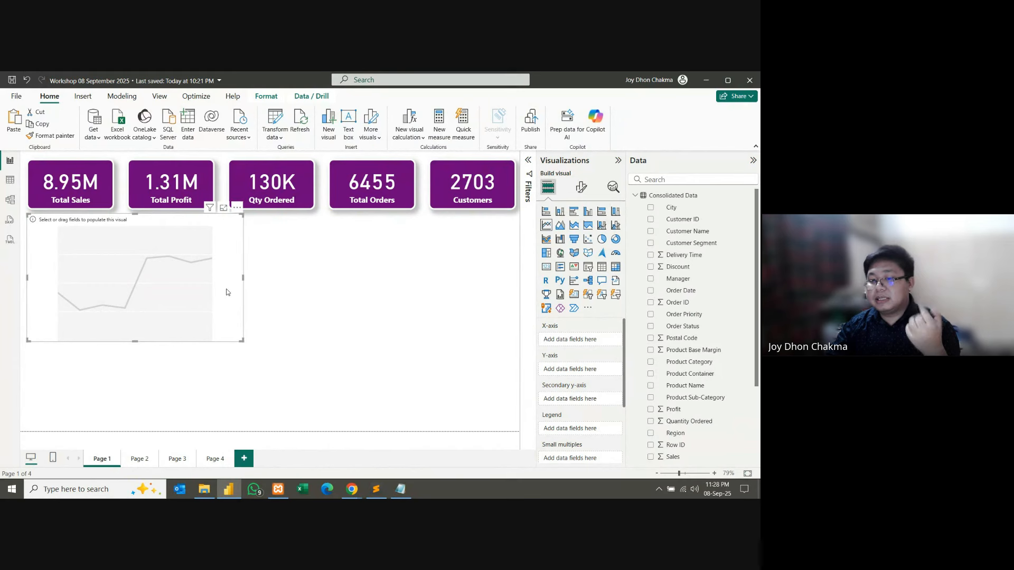
click(274, 283)
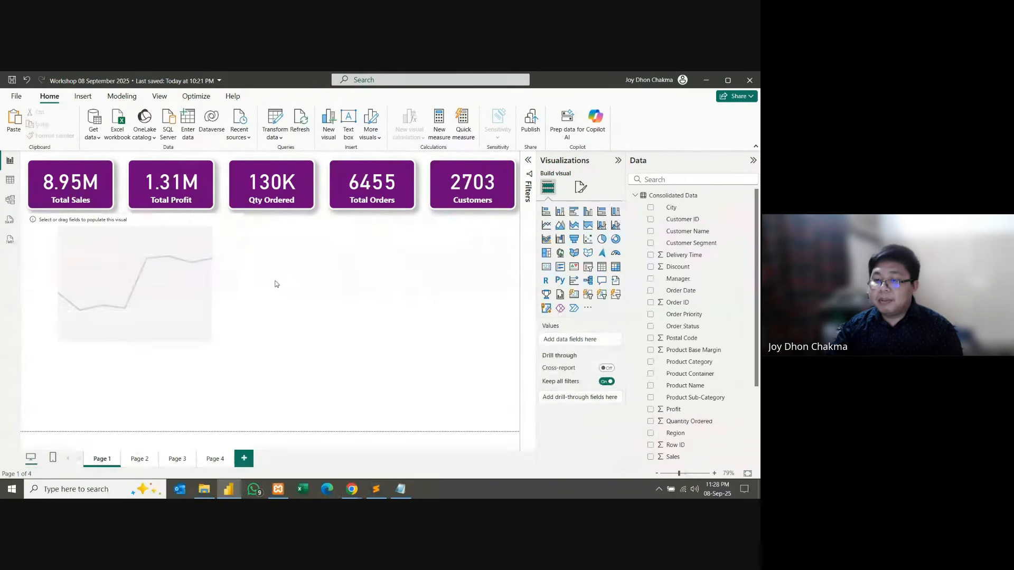
Step: Reopen Power Query Editor, select Consolidated Data's Order Date column and base column profiling on the entire data set
click(278, 136)
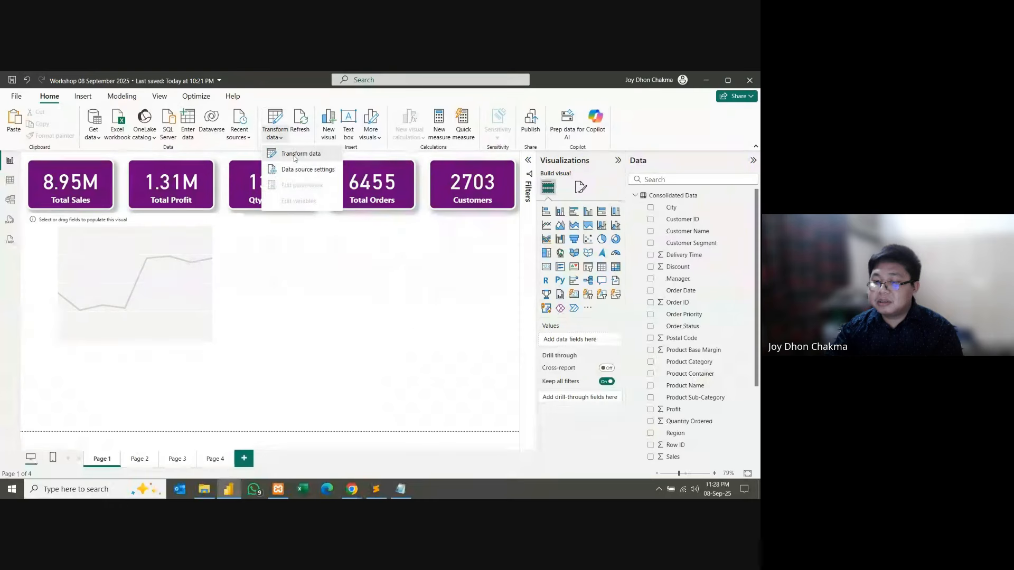
click(296, 153)
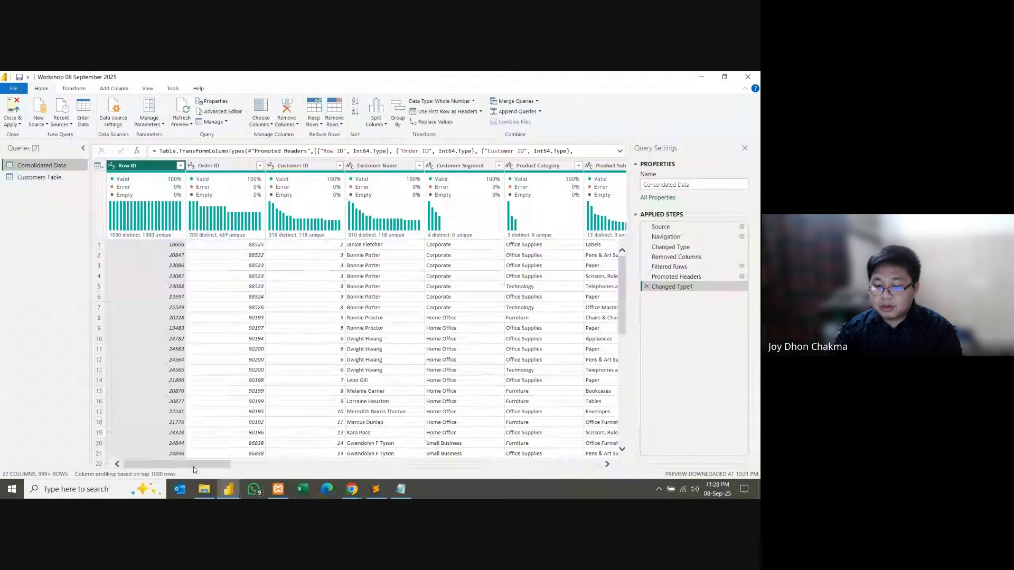
drag(194, 467, 415, 453)
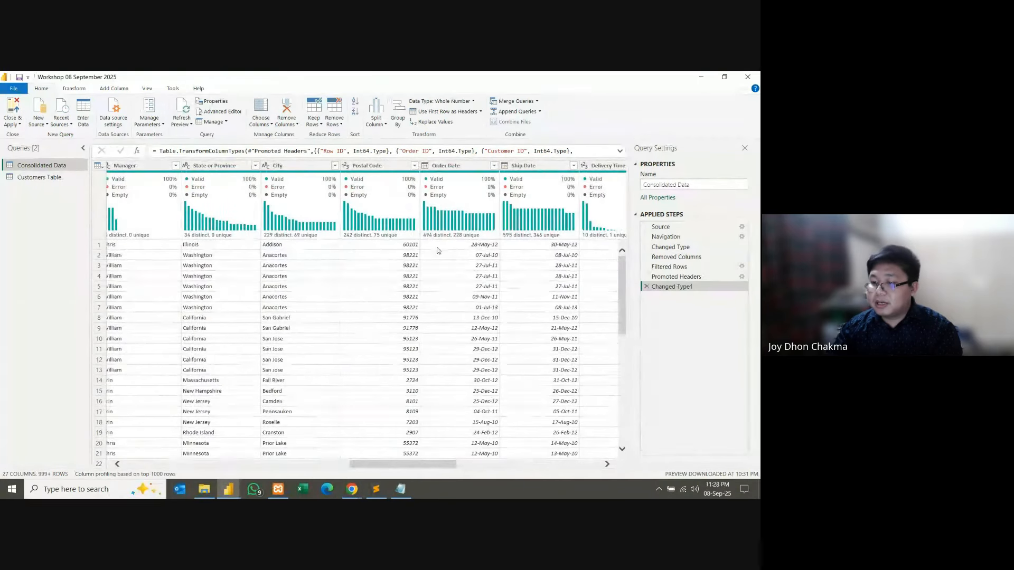
click(458, 167)
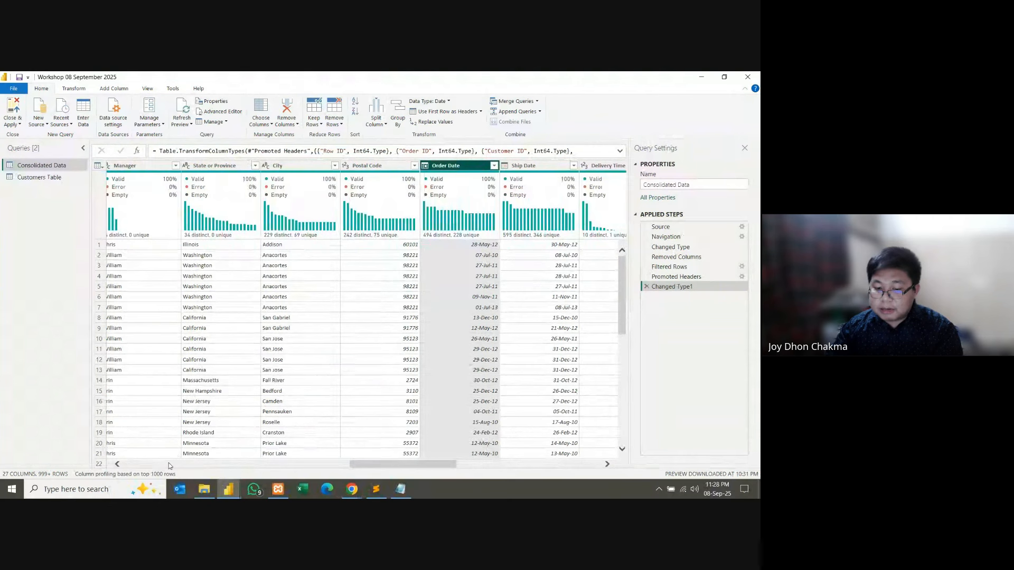
click(126, 475)
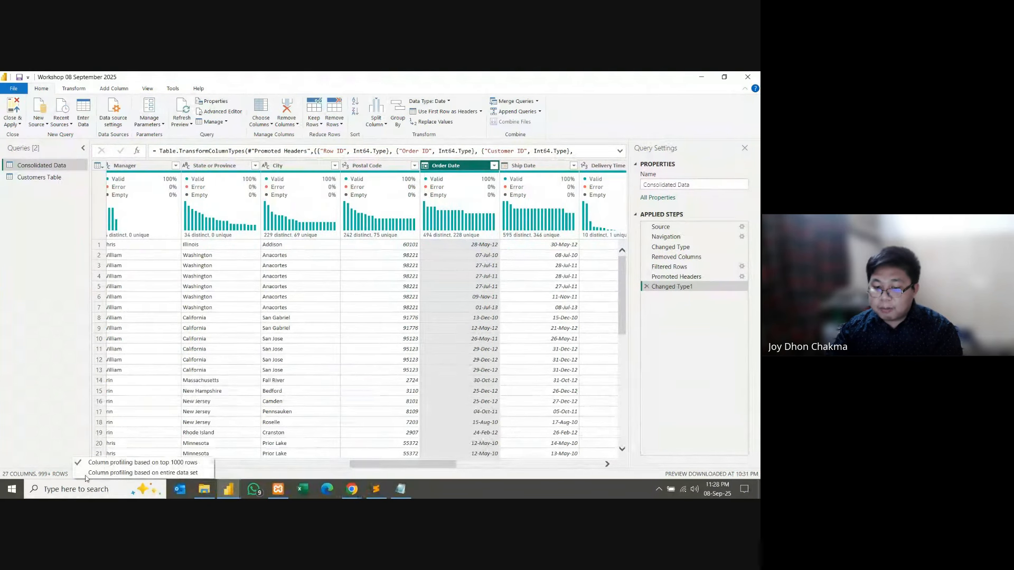
click(143, 473)
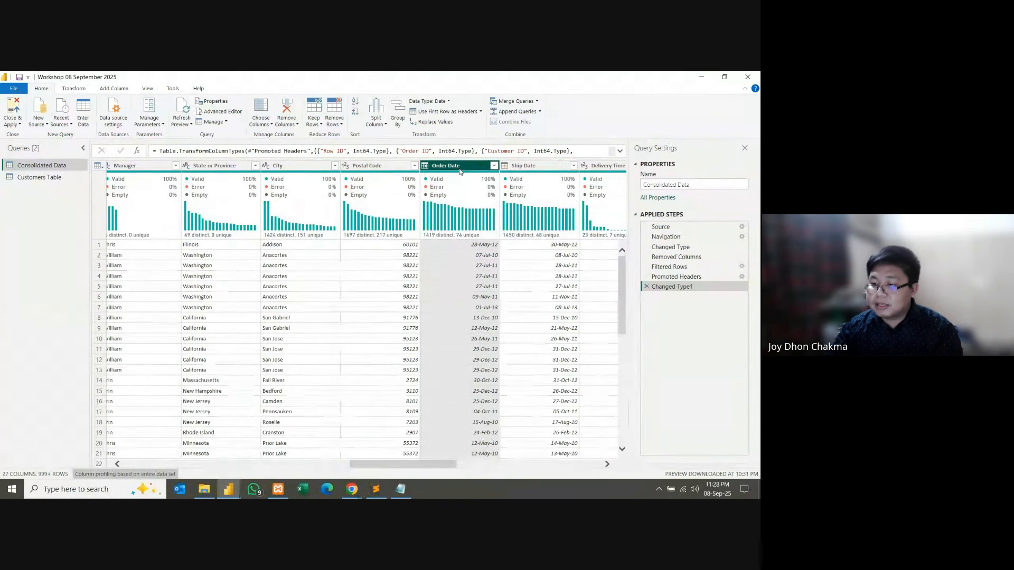
Step: Add a Start of Month column derived from Order Date to Consolidated Data and apply the query changes to the report
click(114, 89)
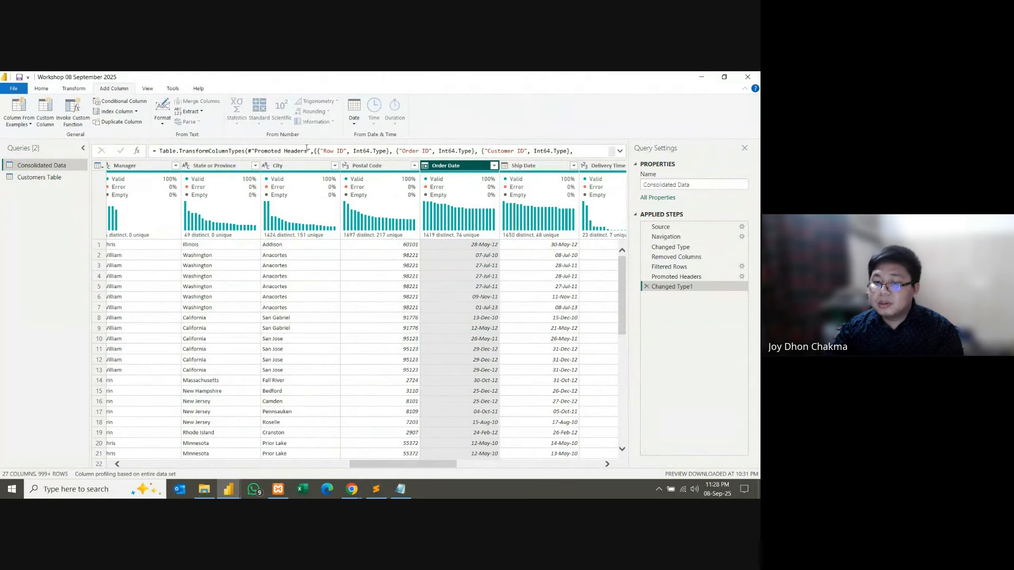
click(354, 114)
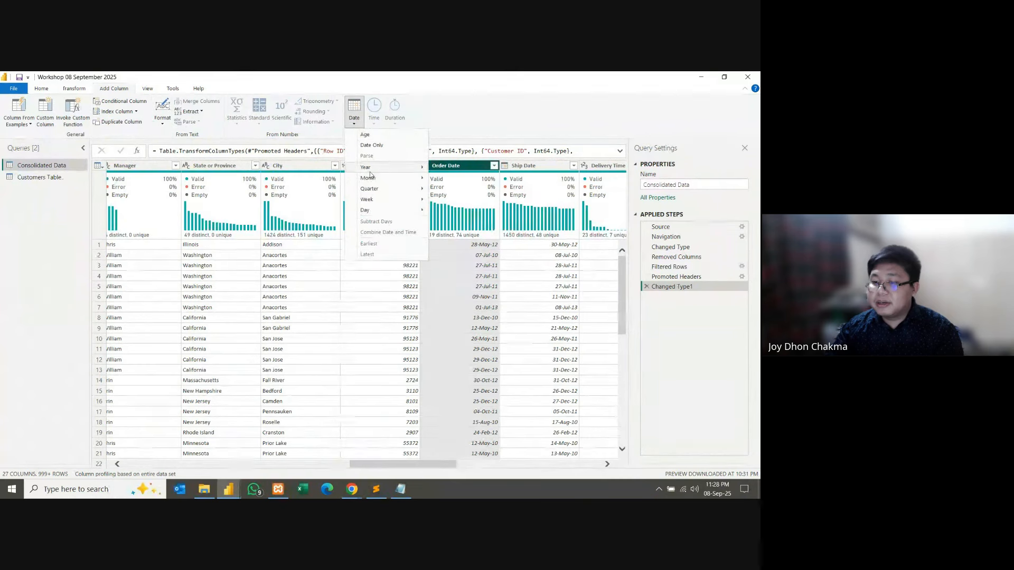
mouse_move(370, 178)
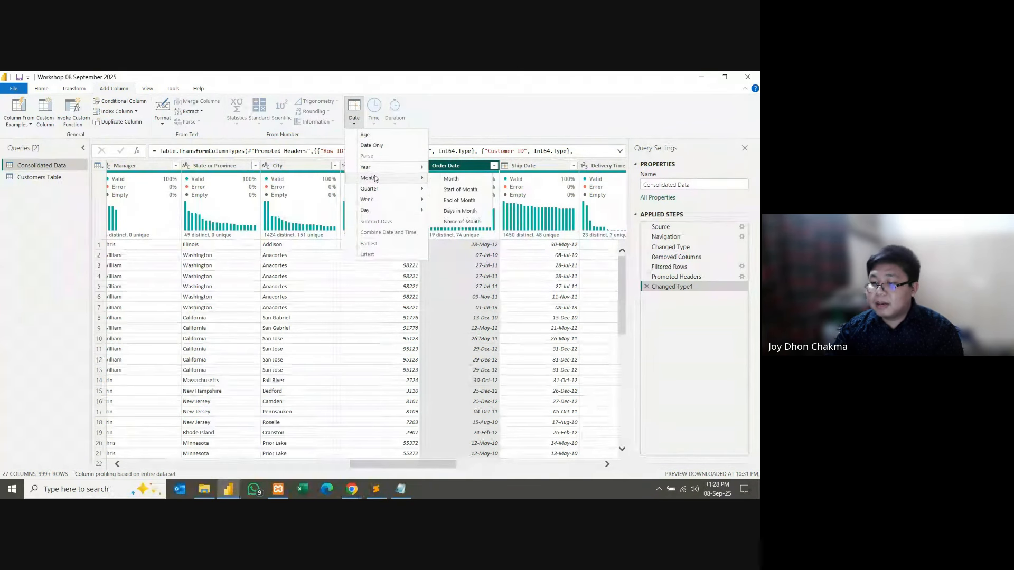
click(459, 190)
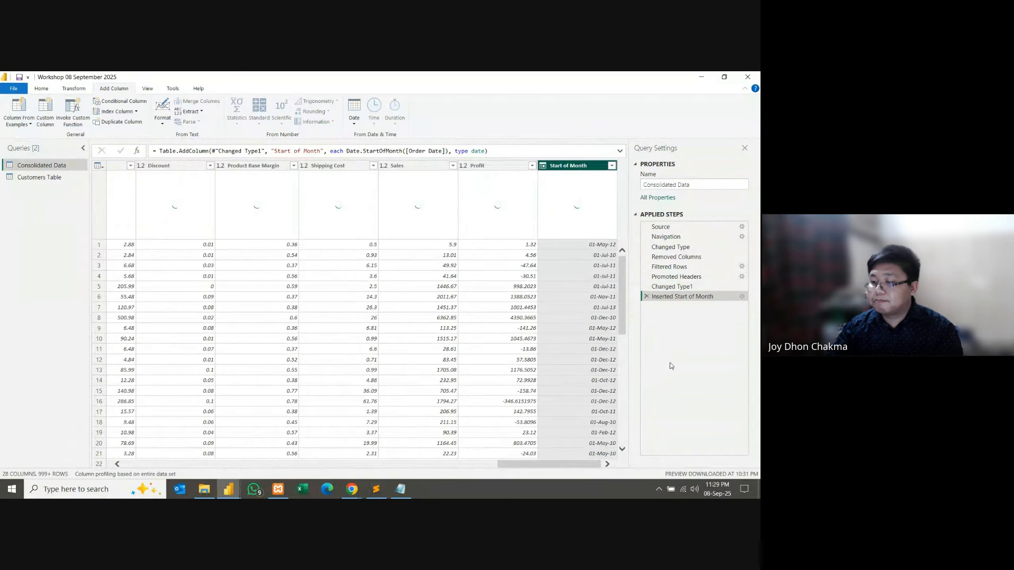
click(41, 88)
click(13, 112)
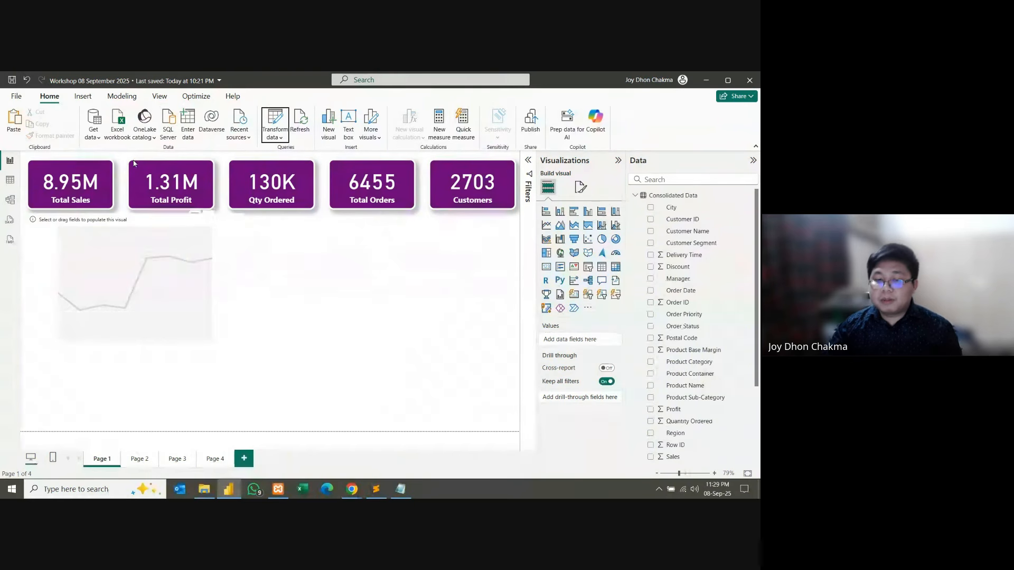
Step: Nudge the empty line chart slightly down and plot Sales on its y-axis against Start of Month on its x-axis
click(98, 258)
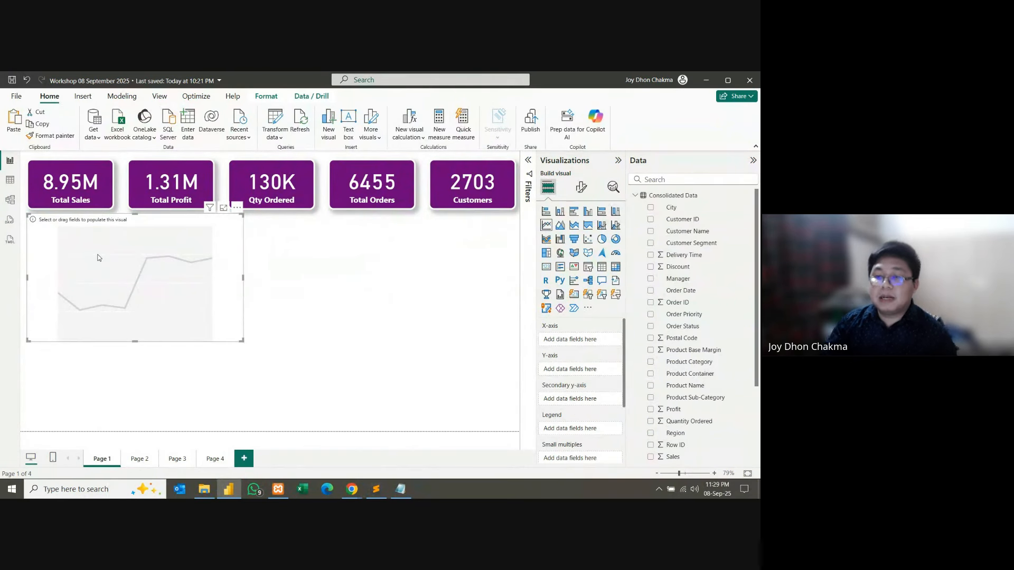
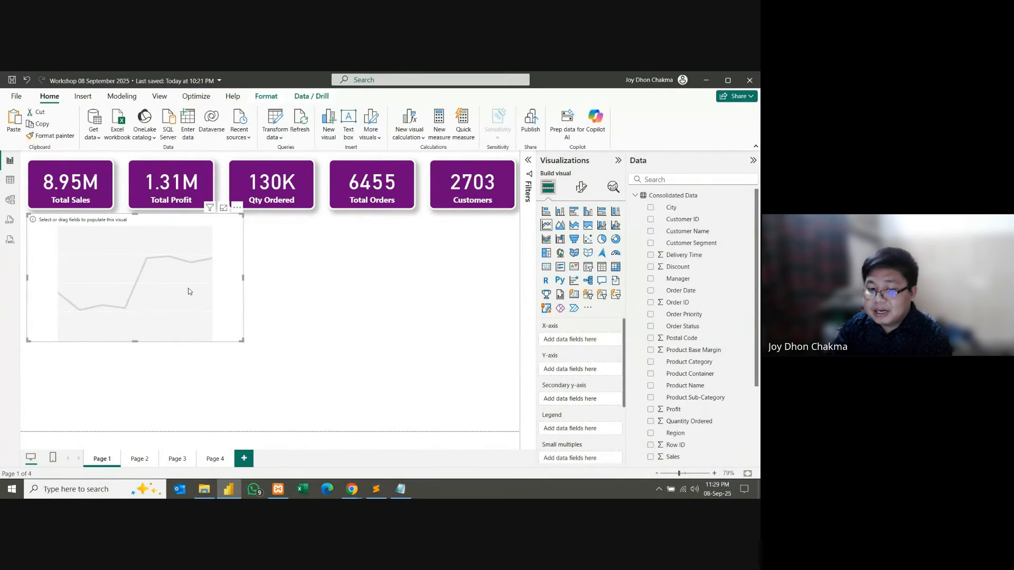
key(Down)
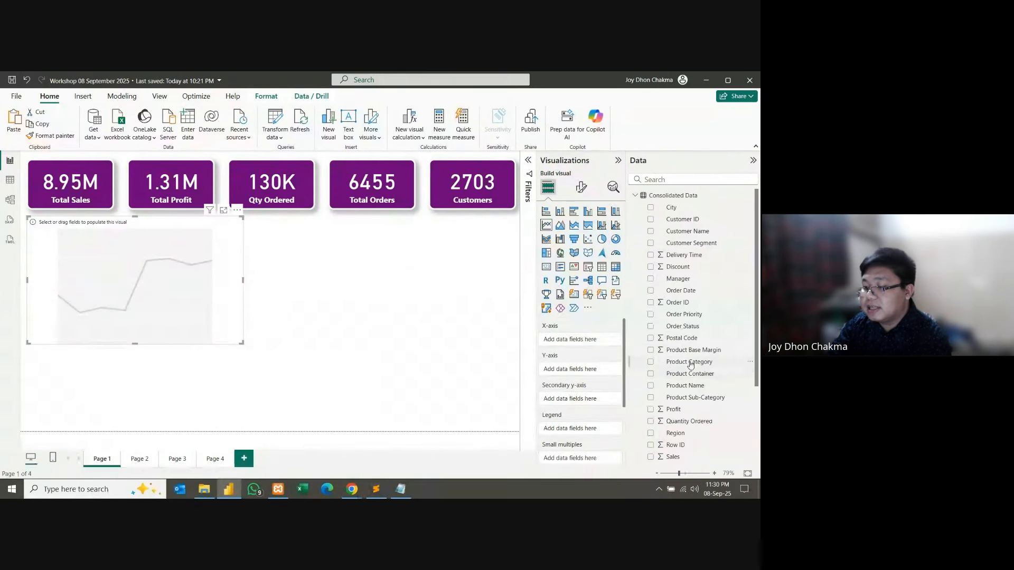
scroll(704, 341, down, 2)
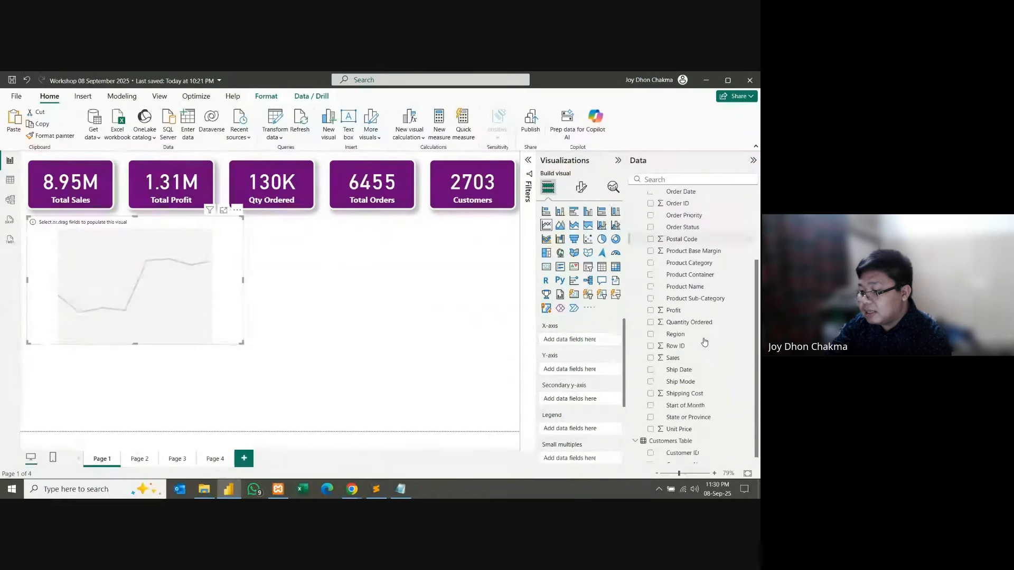
scroll(703, 354, down, 2)
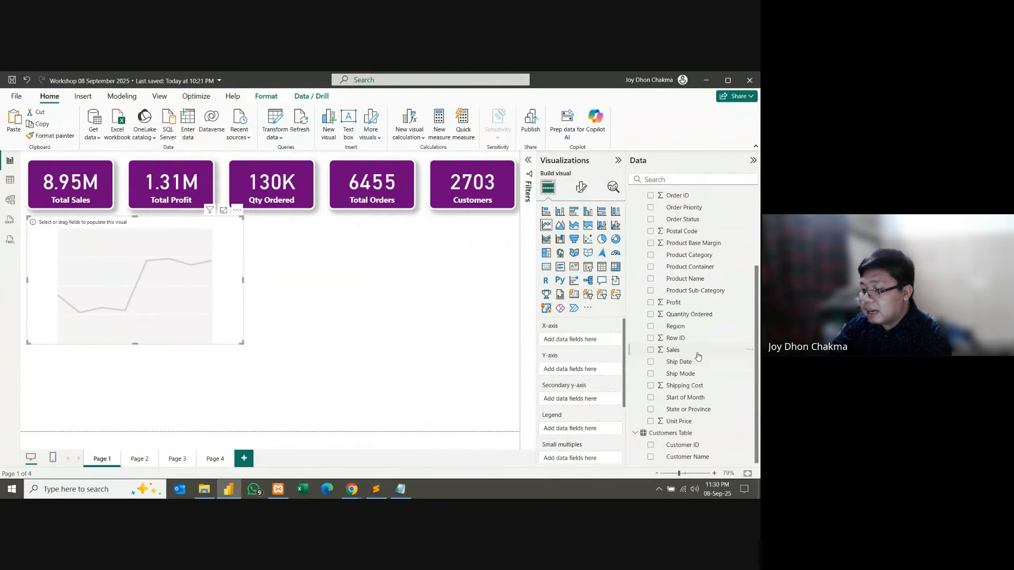
drag(699, 354, 585, 371)
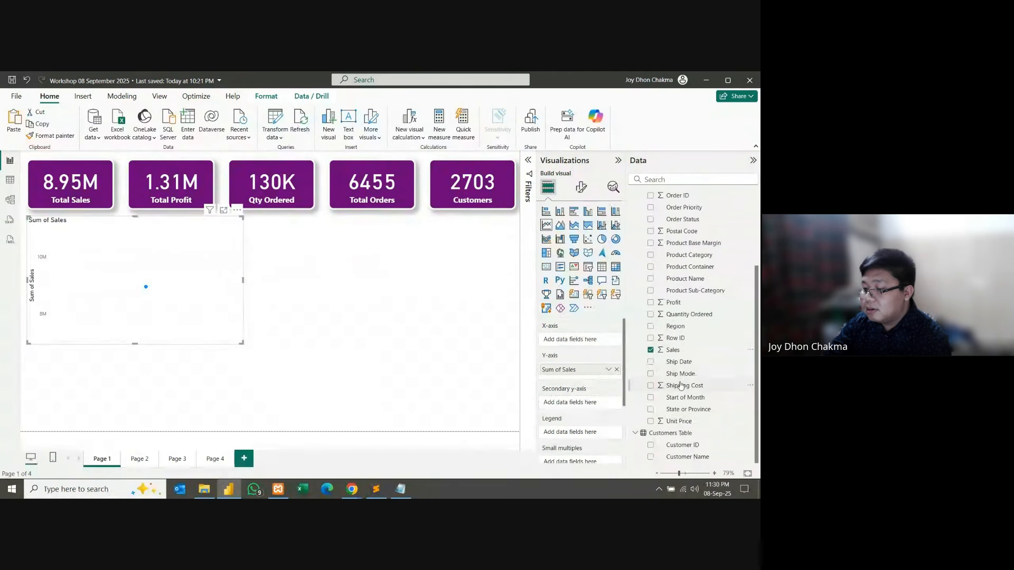
drag(684, 400, 576, 342)
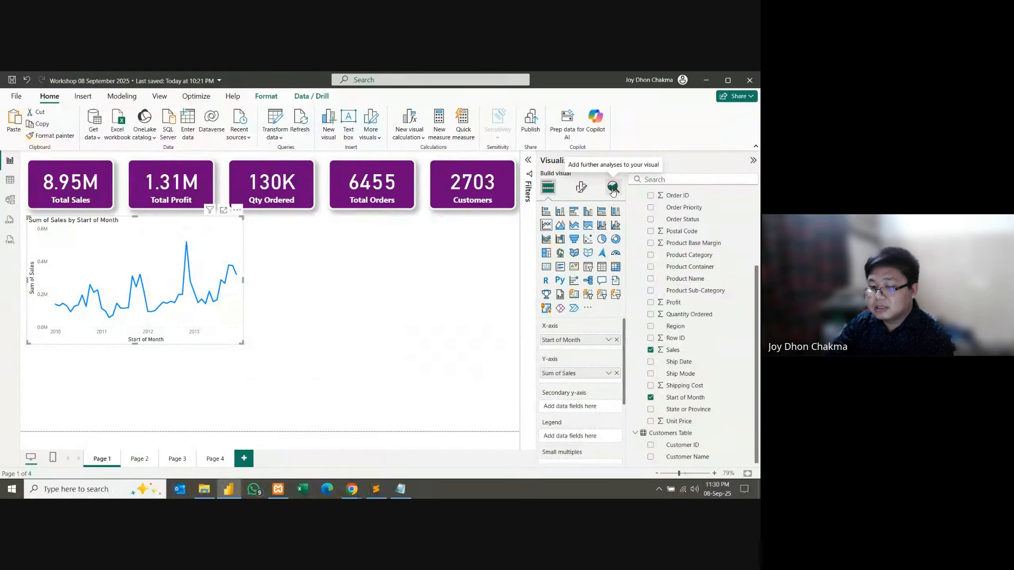
Step: Turn on the forecast for the sales line chart and inspect its options and the first forecast point
click(544, 416)
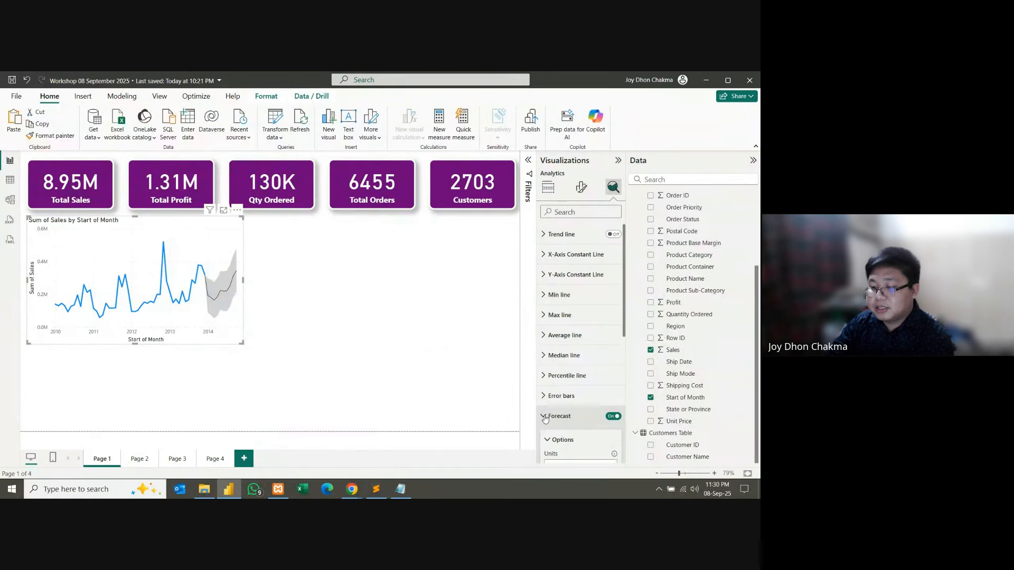
scroll(546, 418, down, 3)
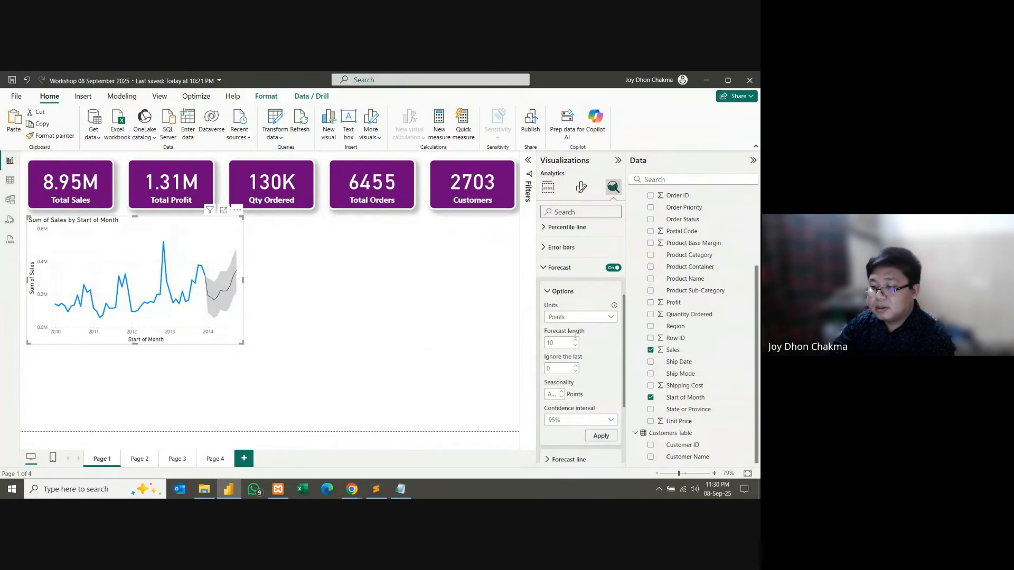
click(551, 343)
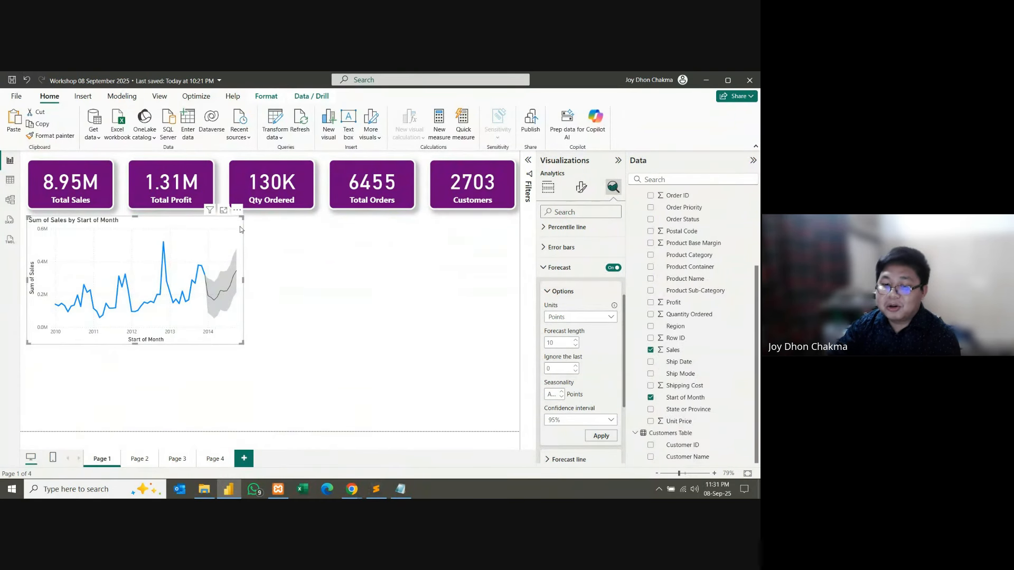
mouse_move(207, 263)
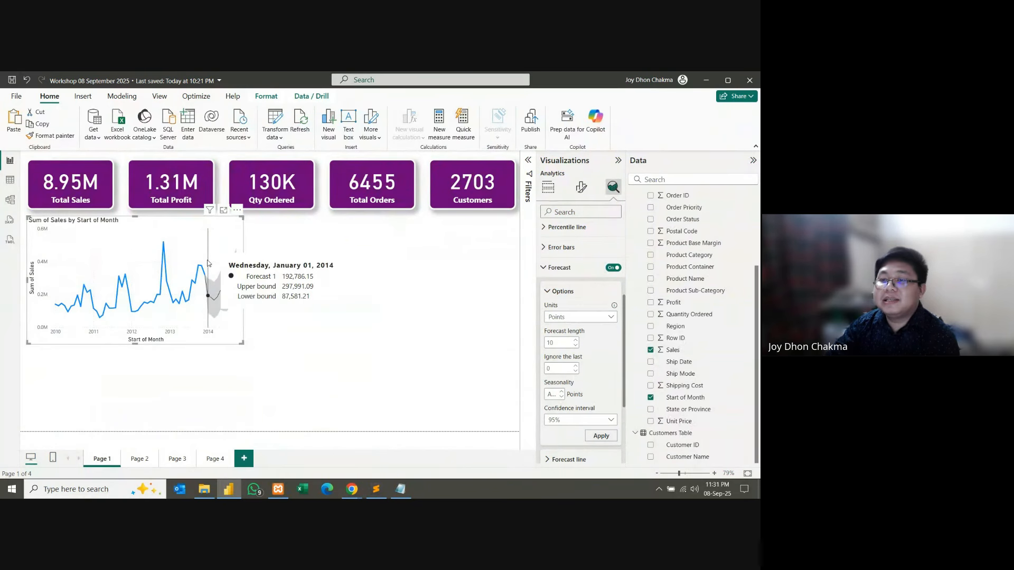
Step: Hide the line chart's y-axis title while keeping the y-axis values switched on
click(581, 187)
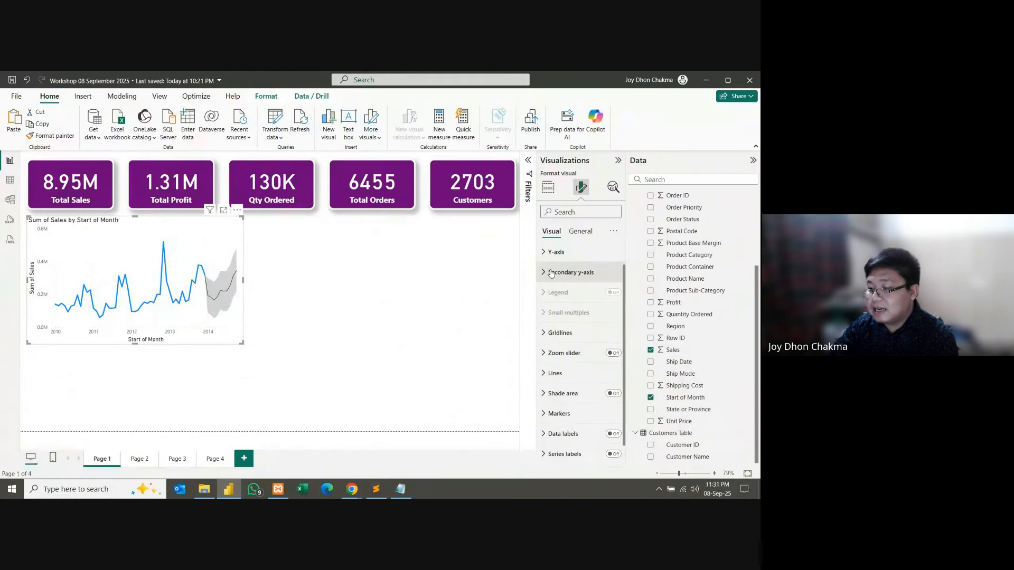
click(554, 252)
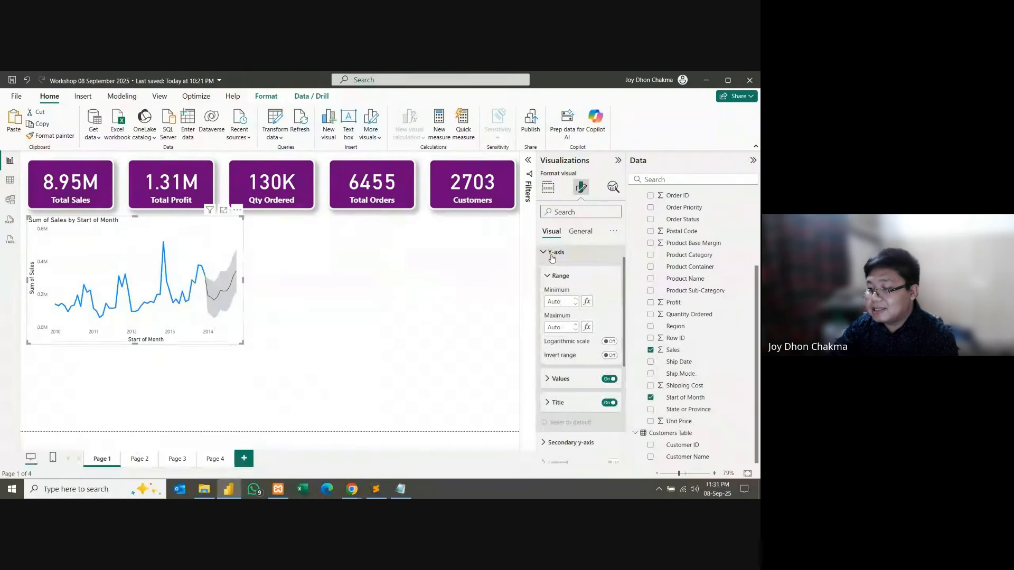
click(609, 384)
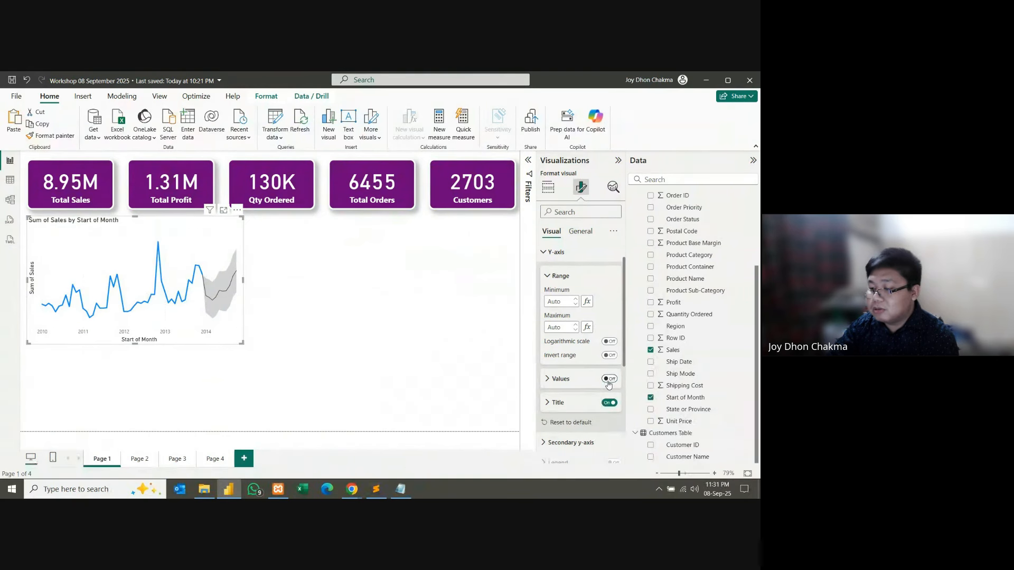
click(609, 384)
click(607, 403)
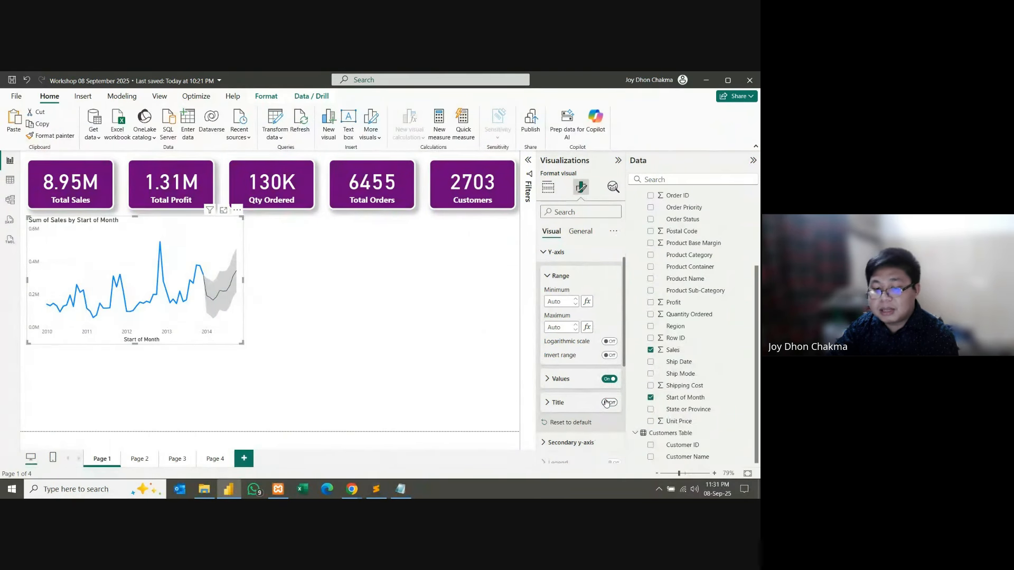
Step: Hide the line chart's x-axis title
scroll(606, 399, down, 5)
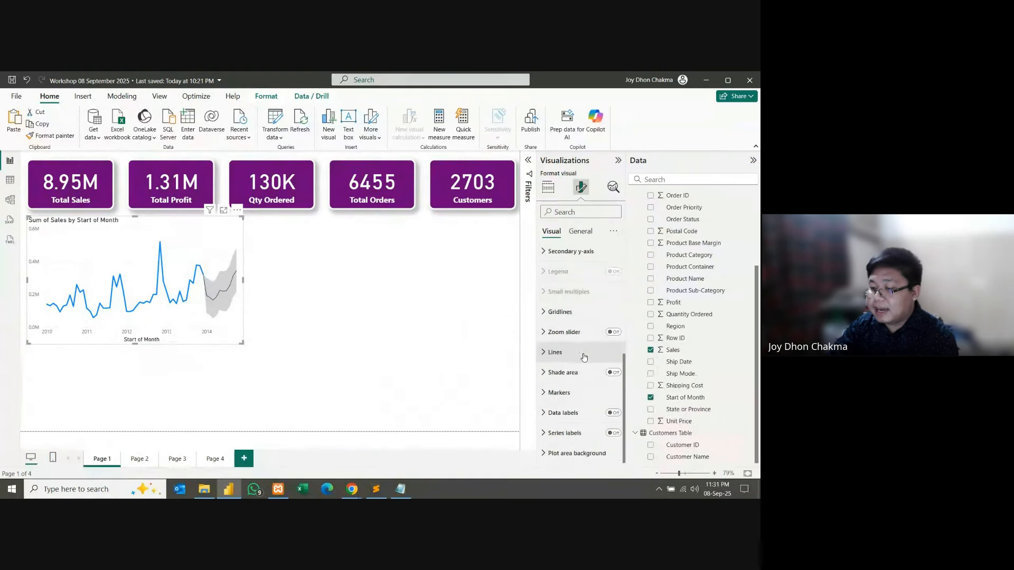
scroll(568, 368, up, 5)
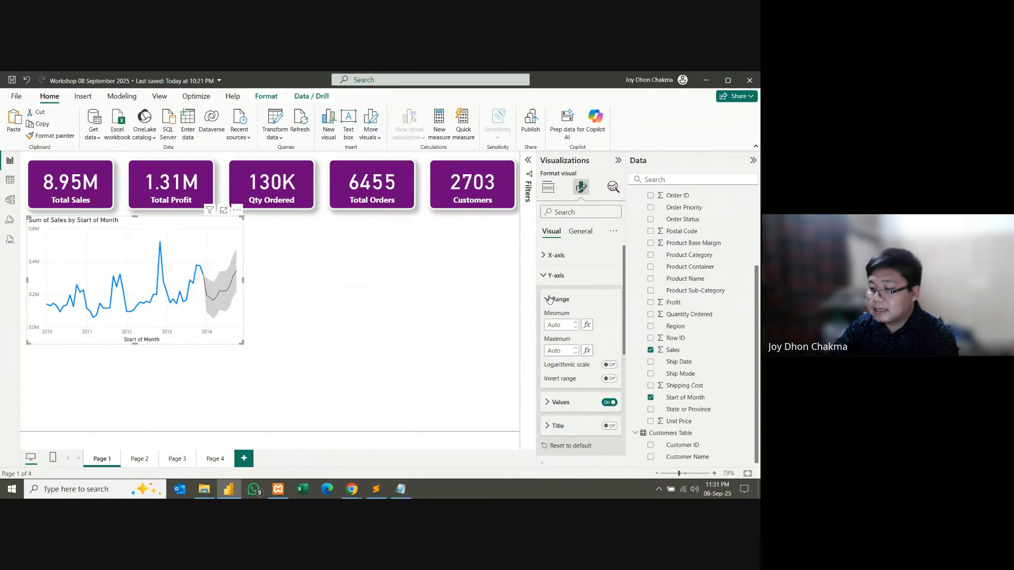
click(555, 256)
scroll(561, 286, down, 2)
click(609, 340)
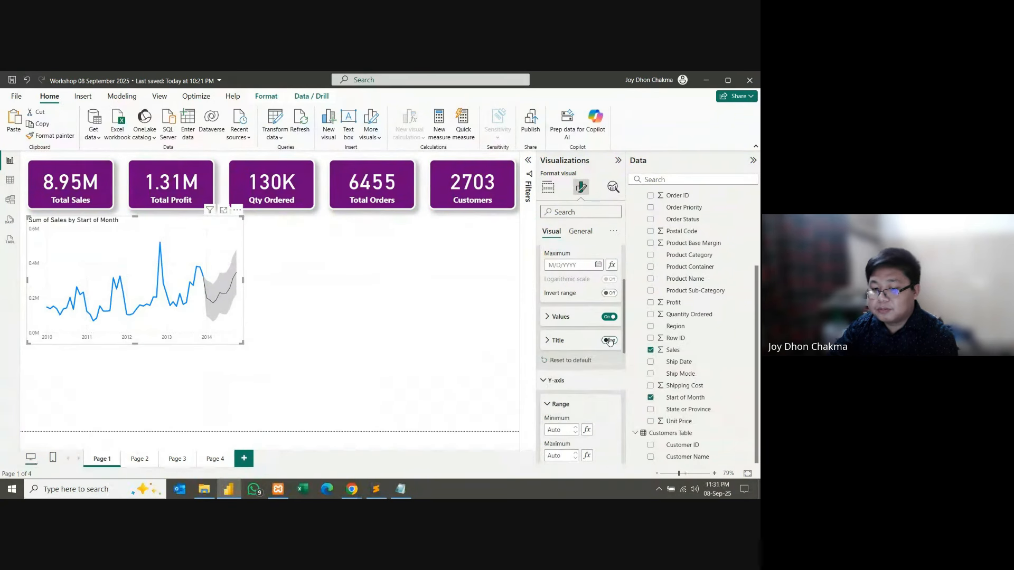
Step: Change the line chart's title text to "Sales Trends"
click(582, 232)
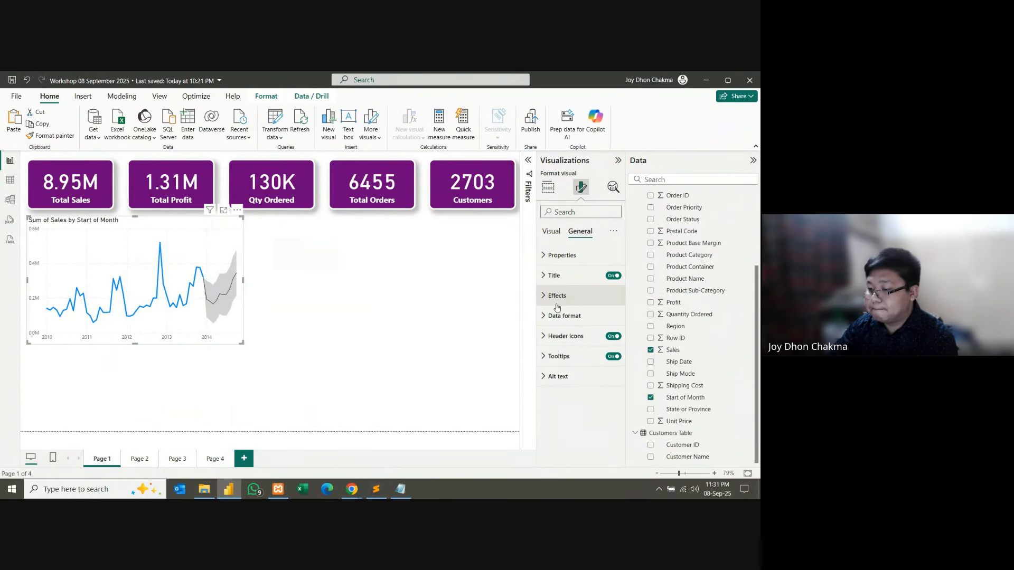
click(550, 283)
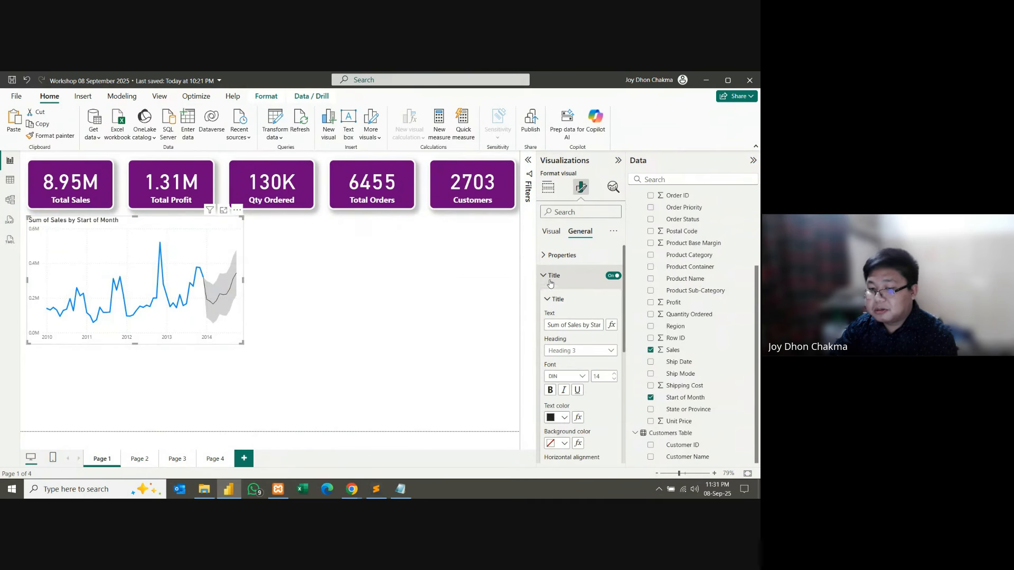
click(572, 325)
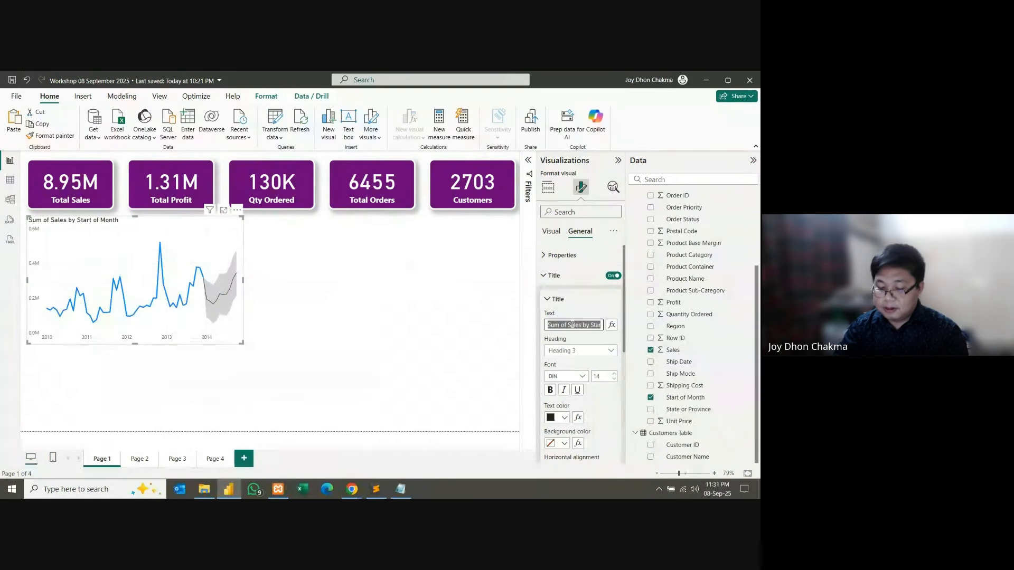
text(S)
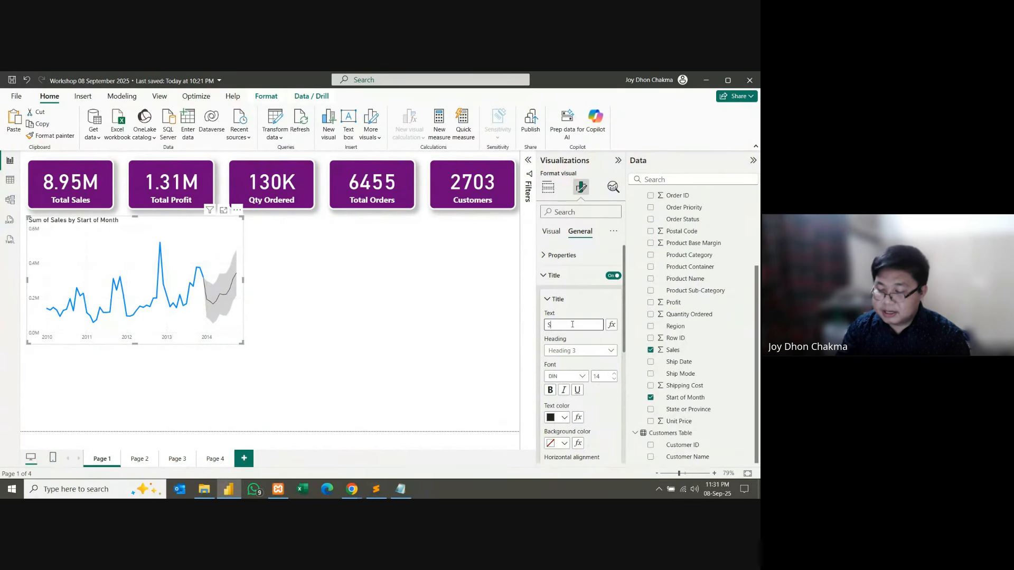
text(ale)
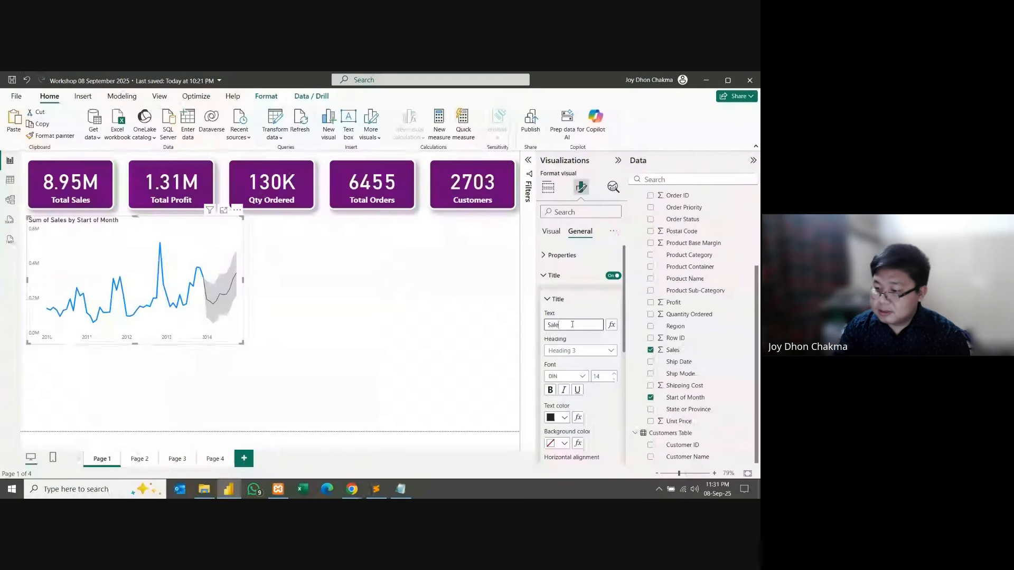
text(s Tren)
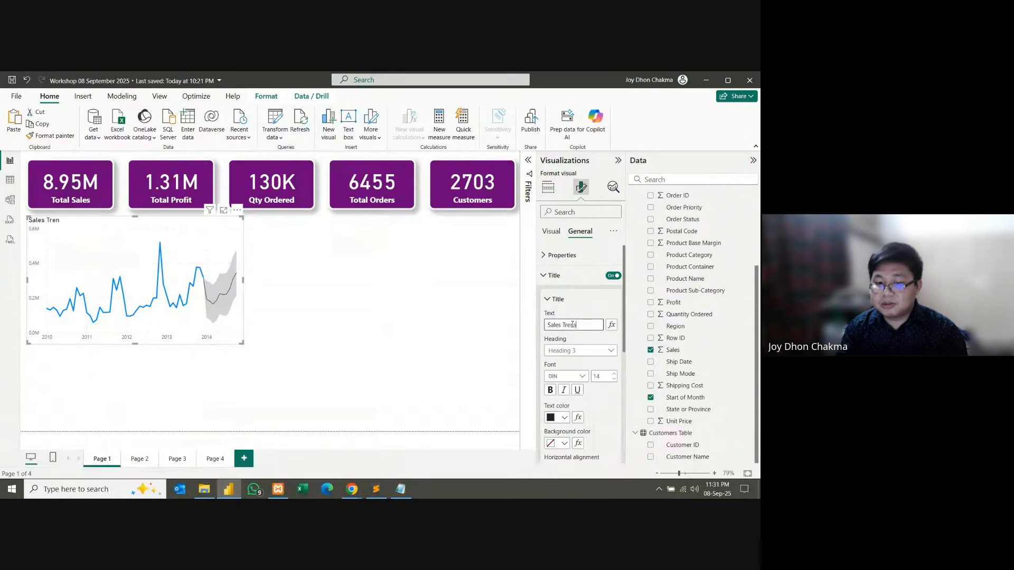
text(ds)
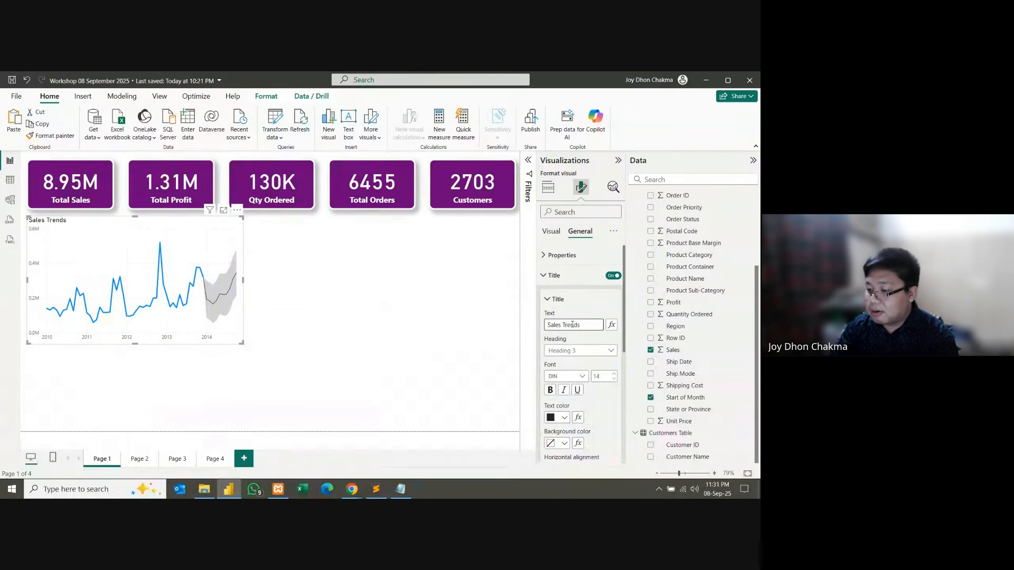
Step: Give the line chart's title white text on a purple background matching the KPI cards
scroll(578, 322, down, 3)
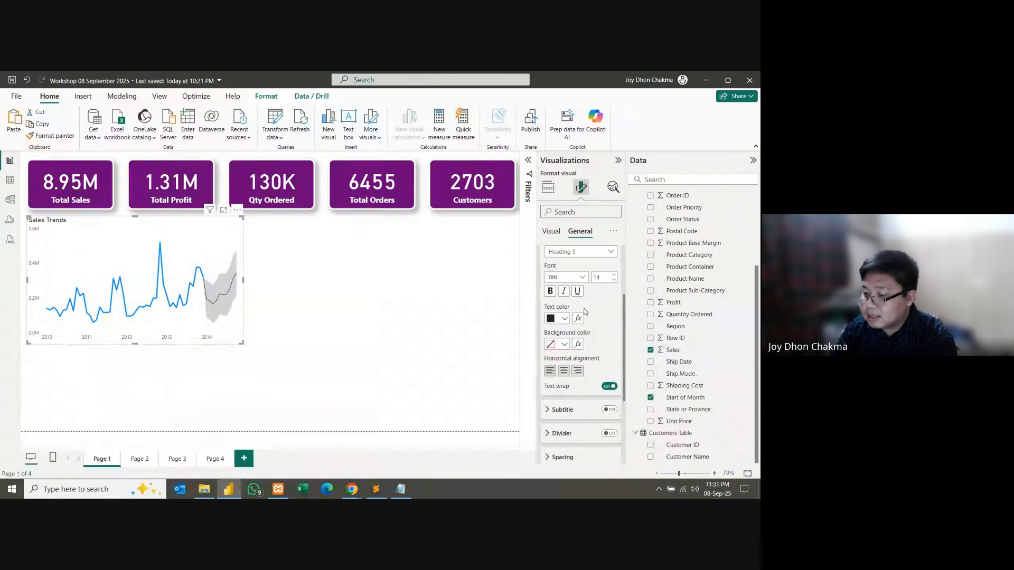
click(564, 319)
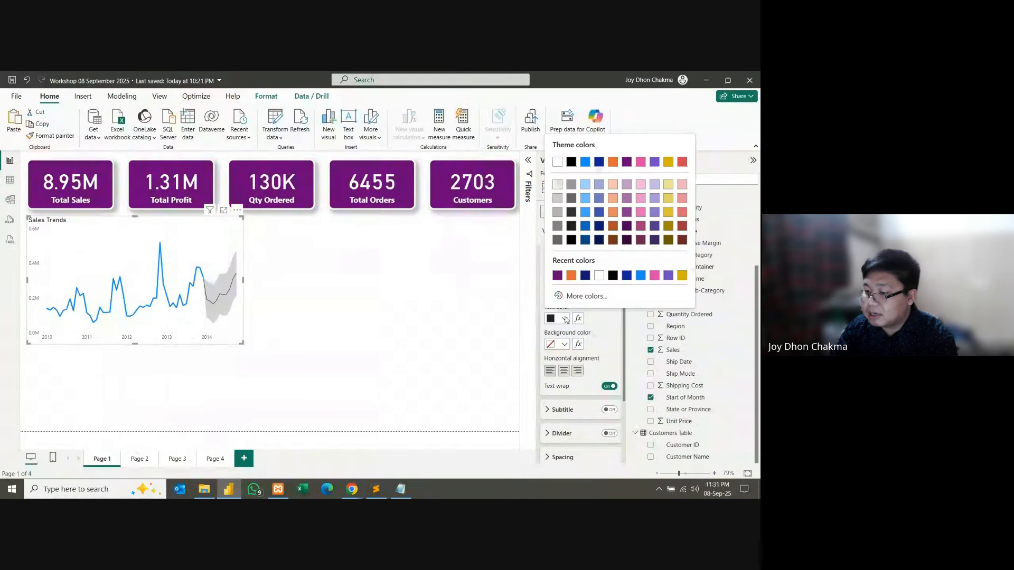
click(601, 277)
click(564, 344)
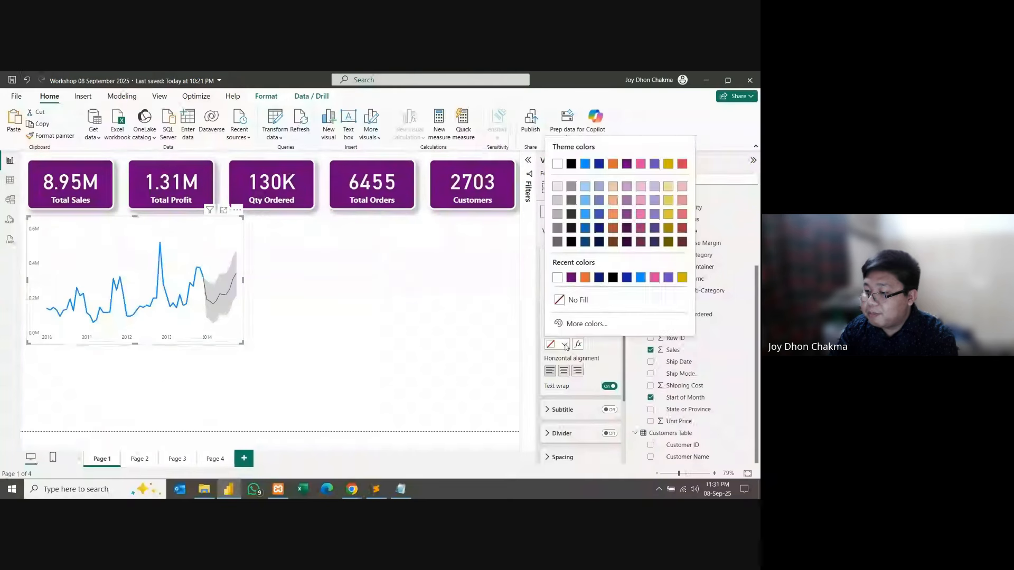
click(571, 277)
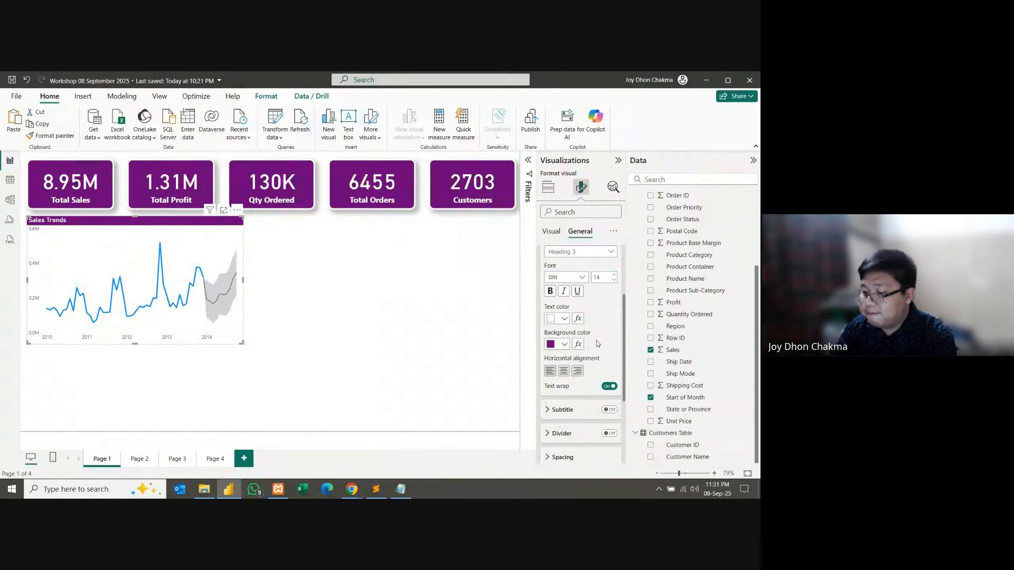
Step: Turn on the visual border and shadow for the Sales Trends chart
scroll(597, 364, down, 6)
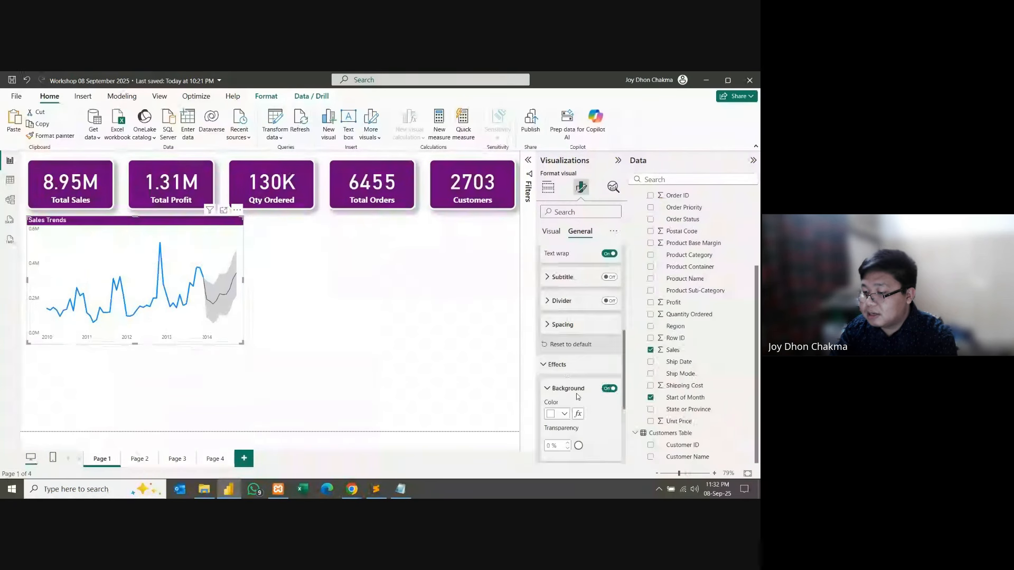
click(609, 385)
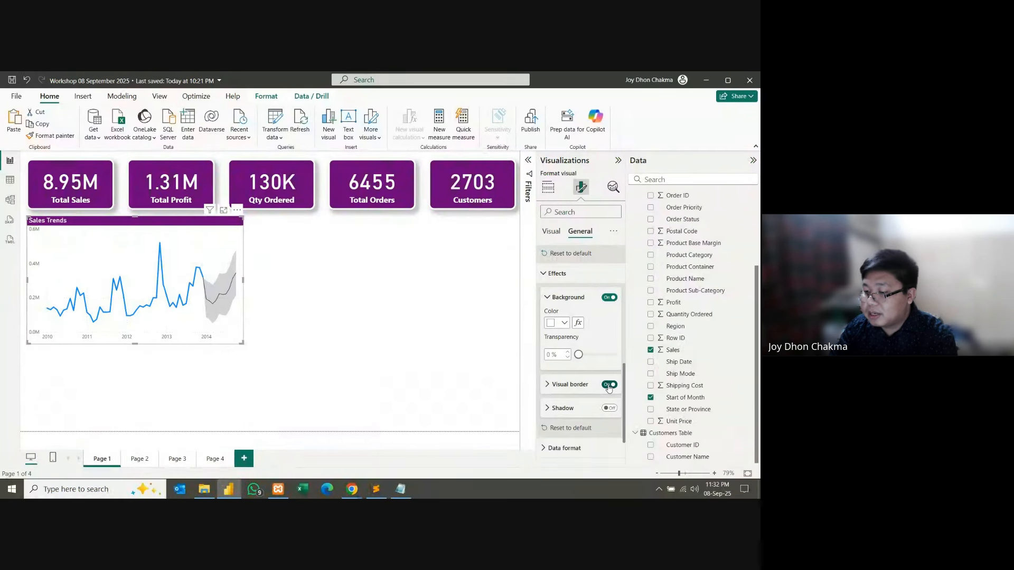
click(608, 410)
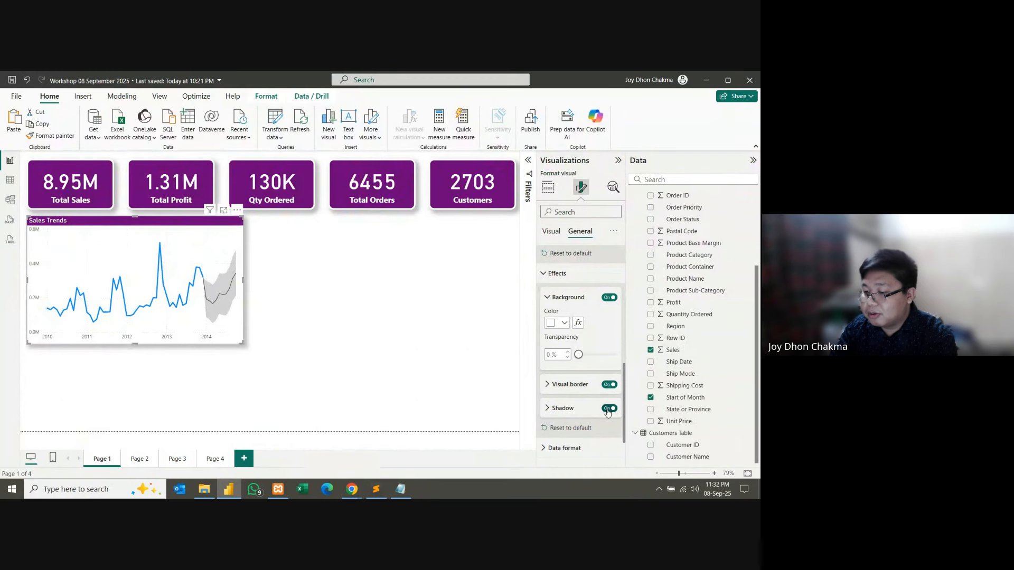
Step: Set the Sales Trends chart's border to white with 14 px rounded corners, and deselect the chart
click(549, 386)
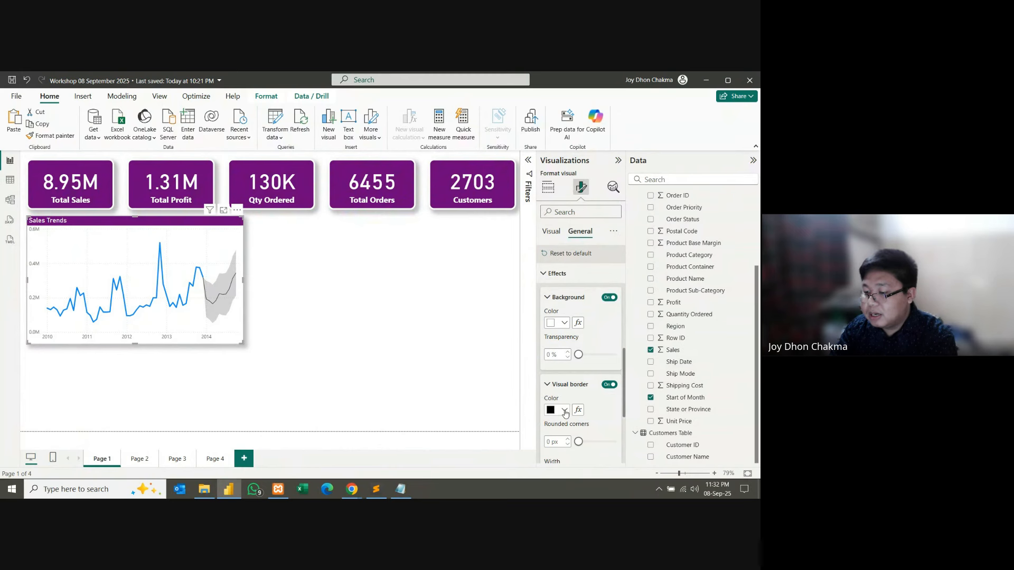
scroll(576, 413, down, 2)
click(559, 394)
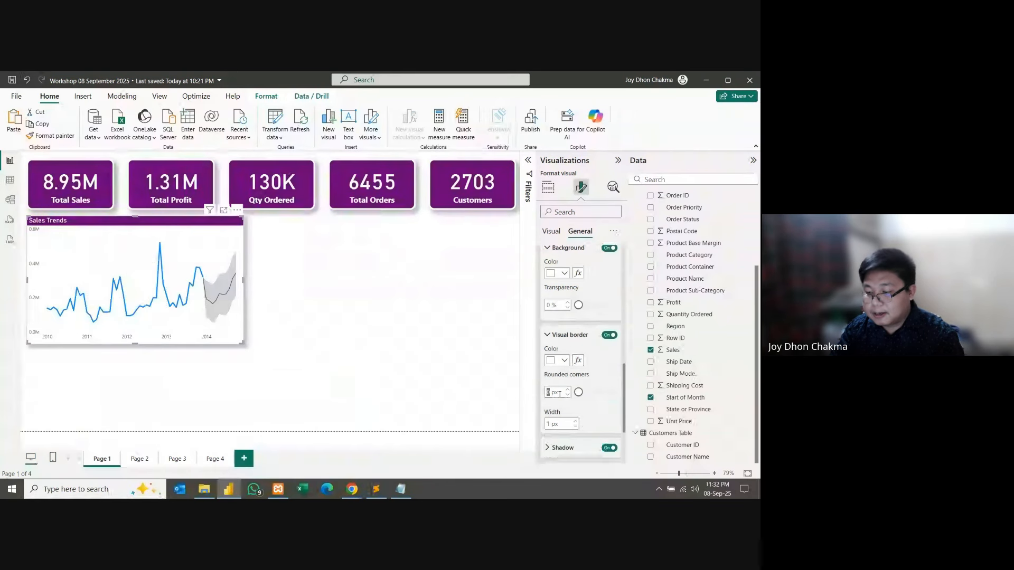
text(14)
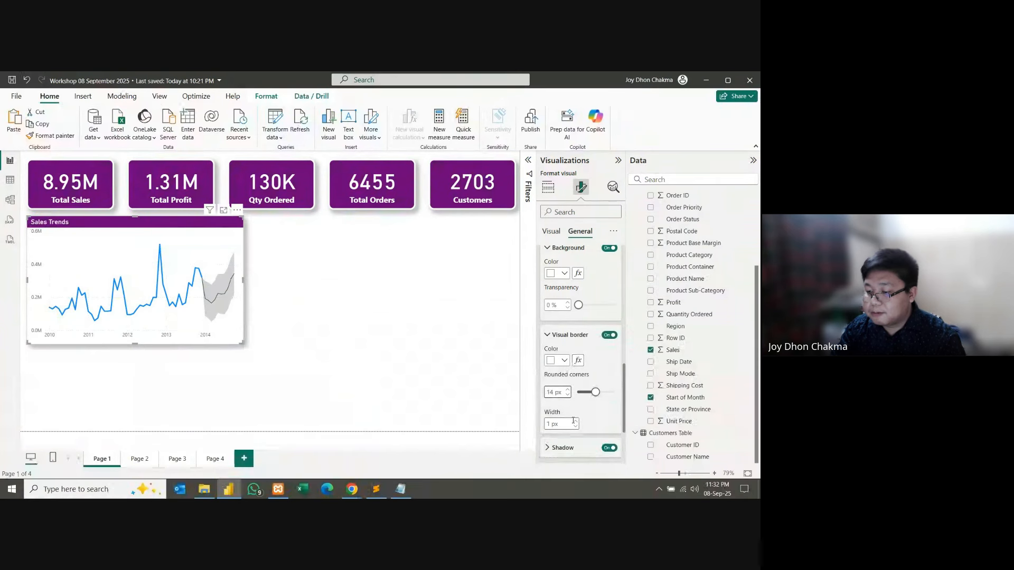
click(364, 283)
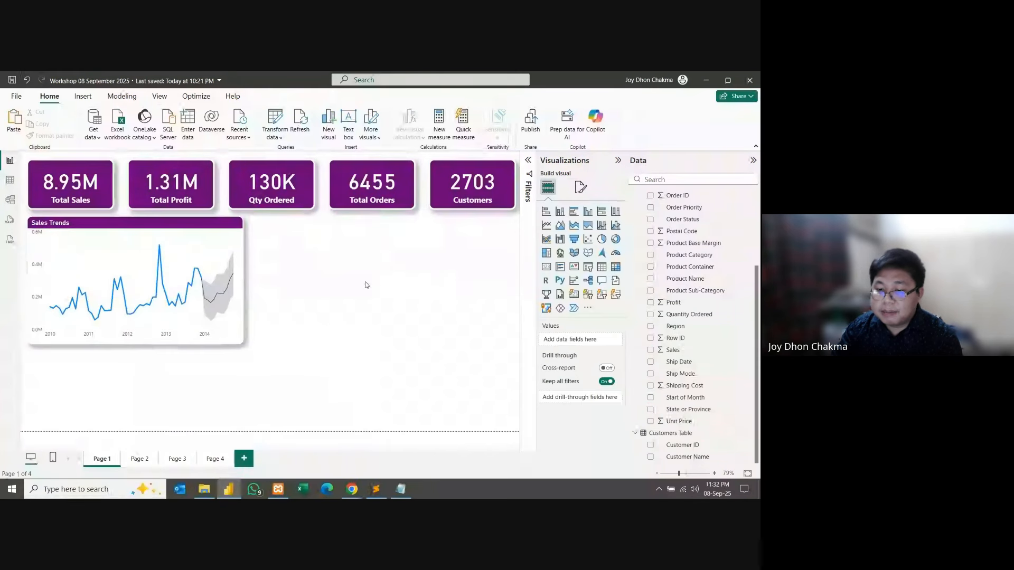
Step: Make the Sales Trends chart slightly shorter and widen it towards the middle of the page
click(132, 224)
click(320, 303)
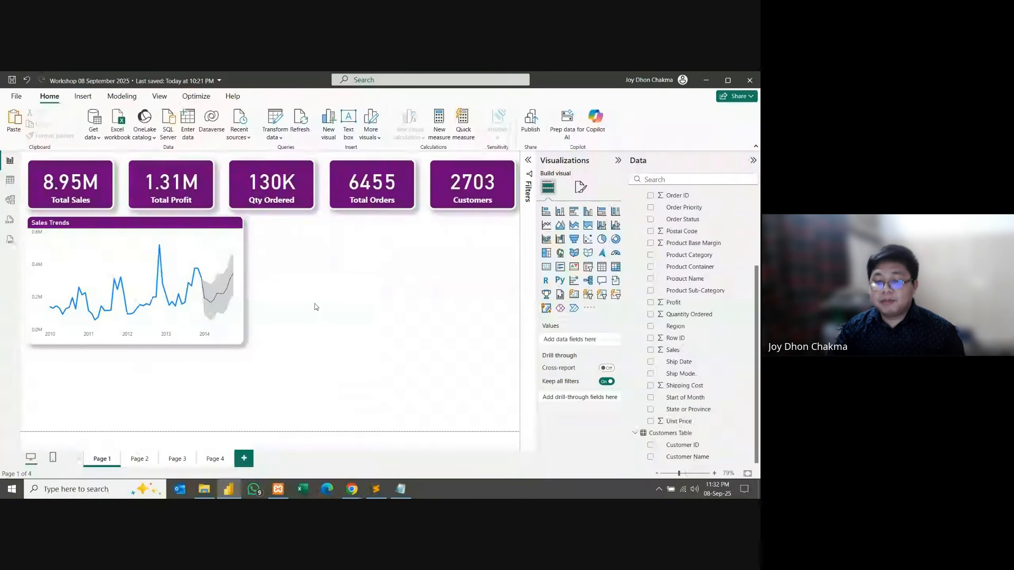
click(131, 227)
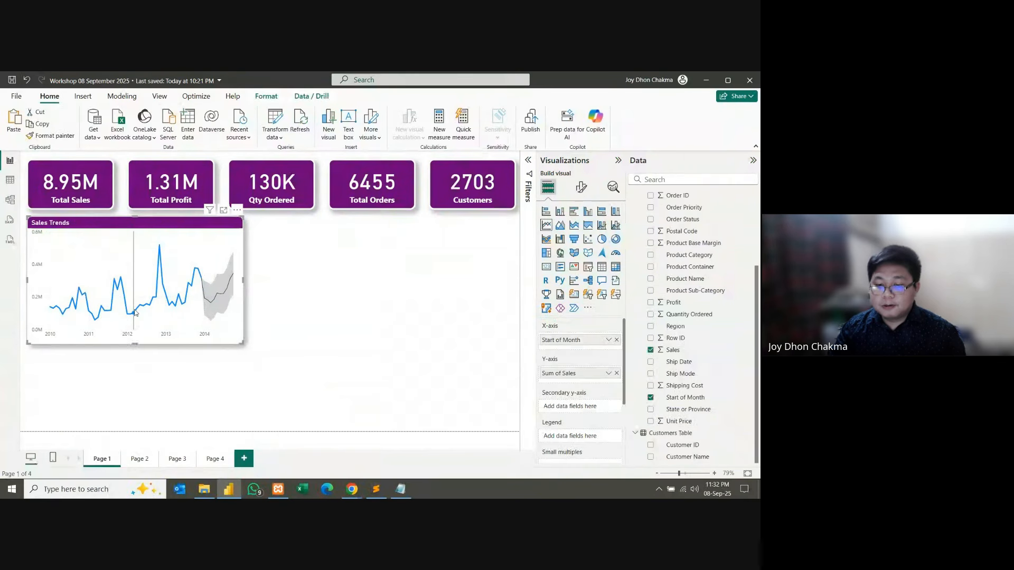
drag(137, 341, 138, 333)
drag(242, 274, 269, 279)
click(335, 281)
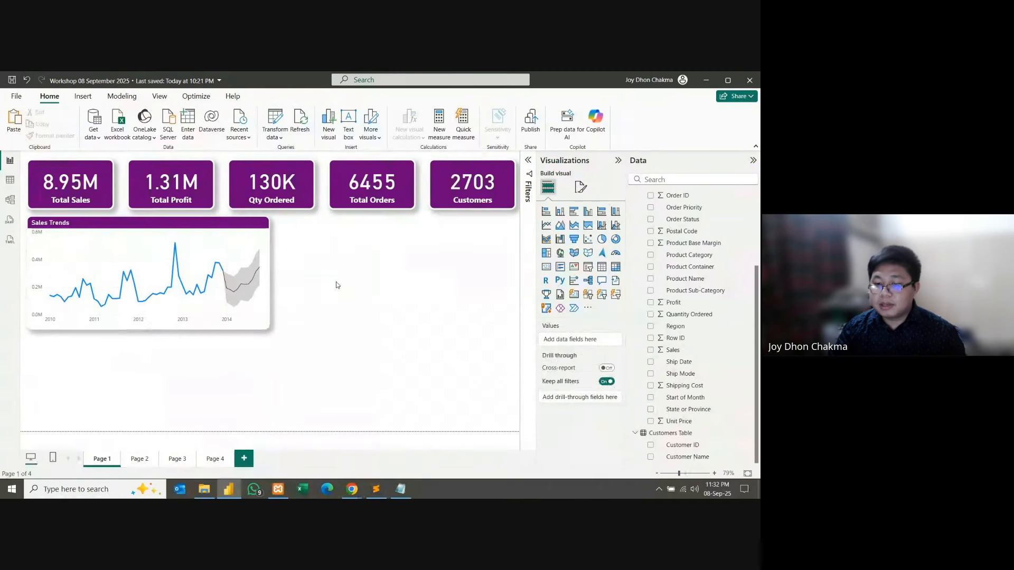
Step: Add a stacked bar chart beside the Sales Trends chart, matching its height and narrowing it slightly from the page's right edge
click(546, 211)
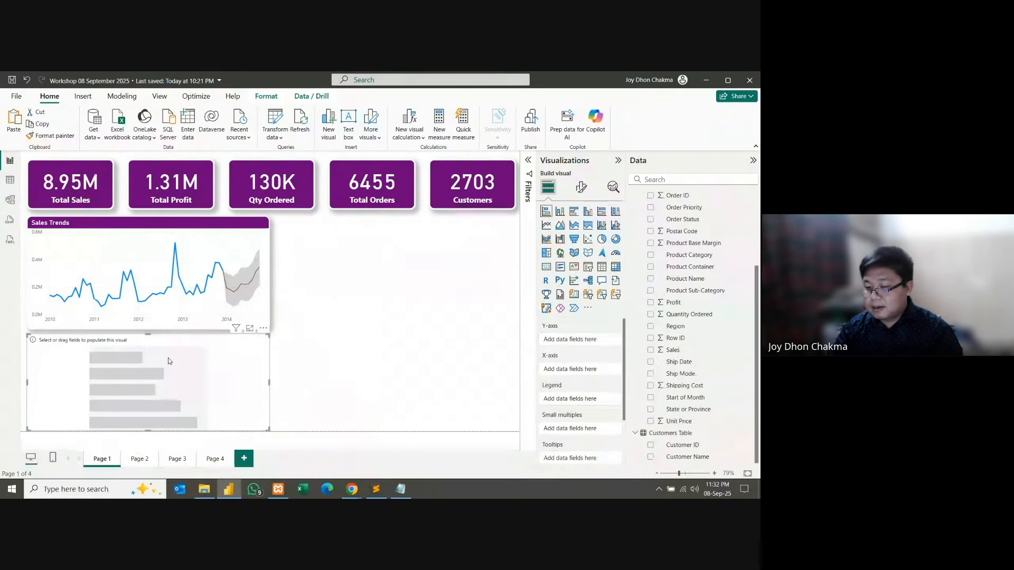
drag(168, 357, 455, 245)
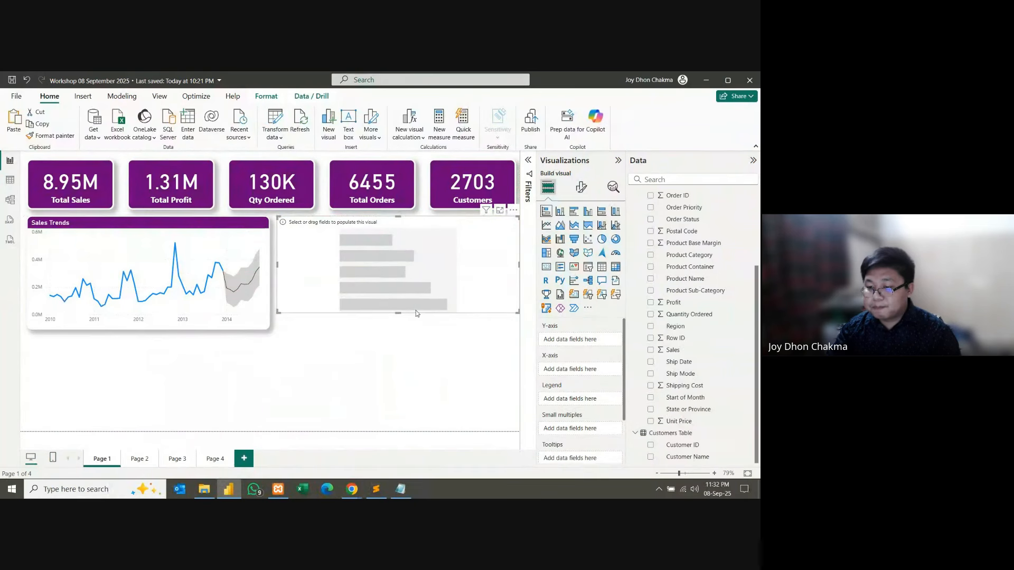
drag(399, 312, 399, 330)
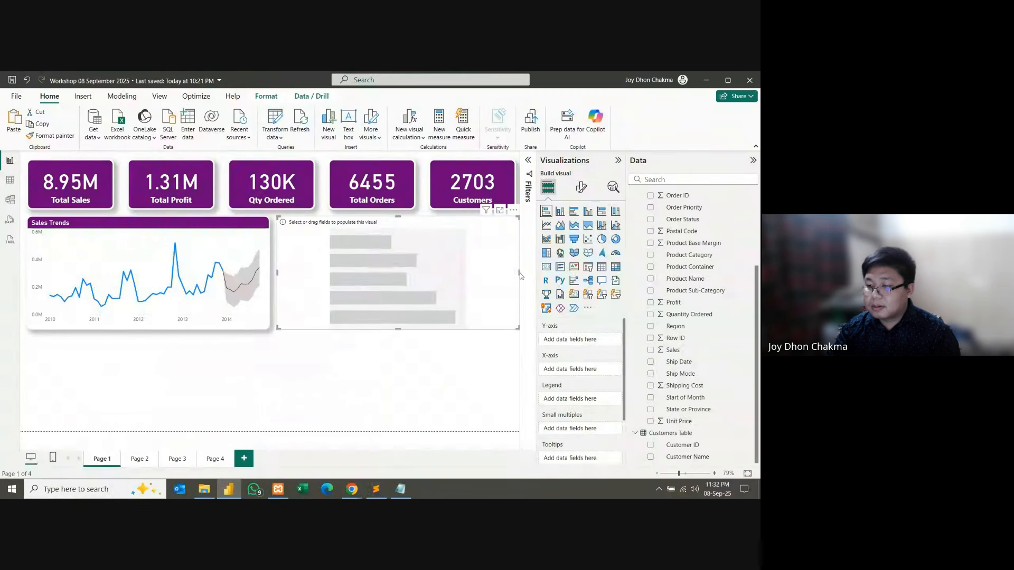
drag(520, 273, 508, 272)
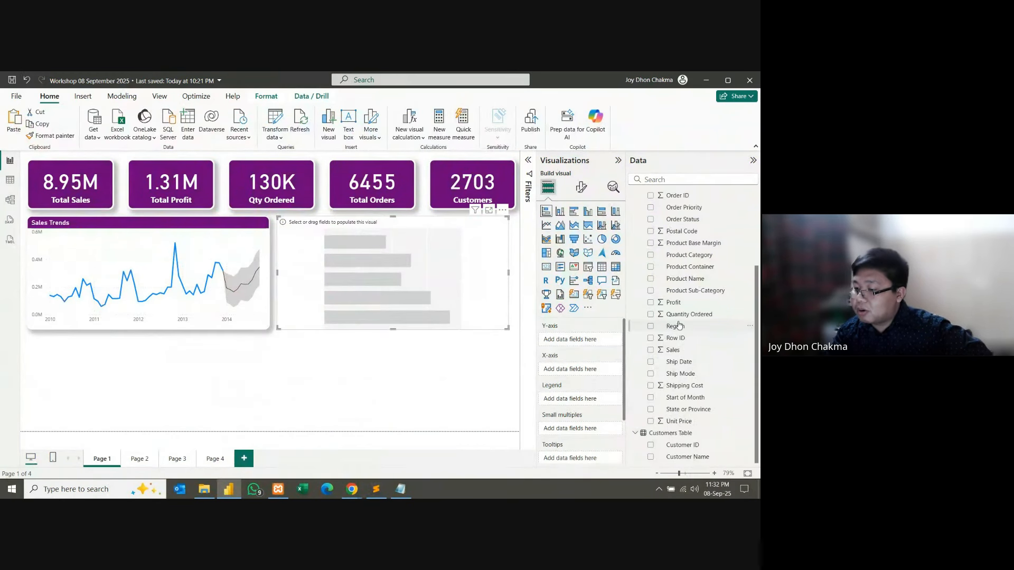
Step: Plot the distinct count of Order ID on the bar chart's x-axis against Product Category on its y-axis
scroll(681, 317, up, 2)
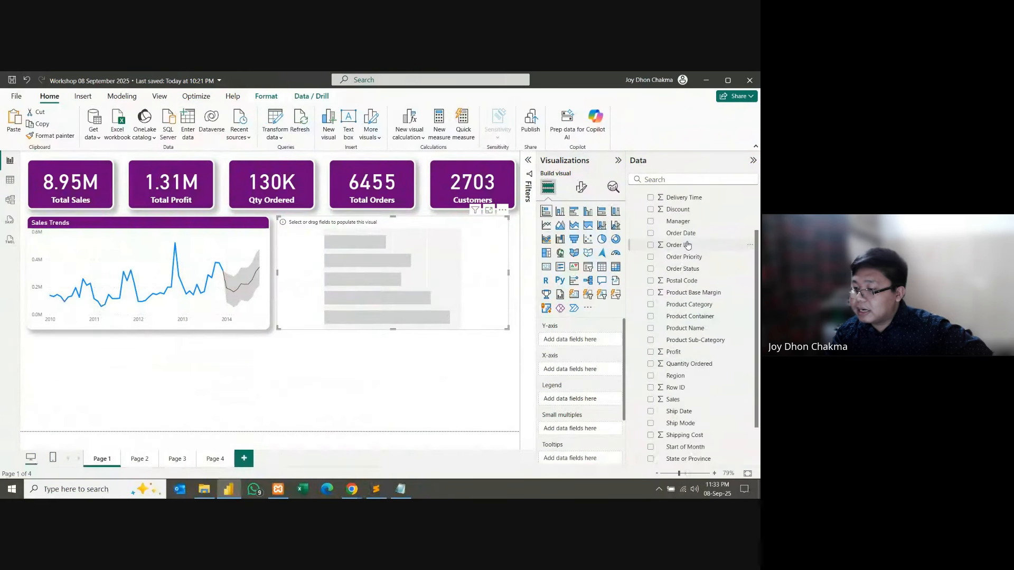
mouse_move(688, 244)
mouse_down()
mouse_move(655, 272)
mouse_move(591, 375)
mouse_move(576, 378)
mouse_move(585, 373)
mouse_up()
click(611, 368)
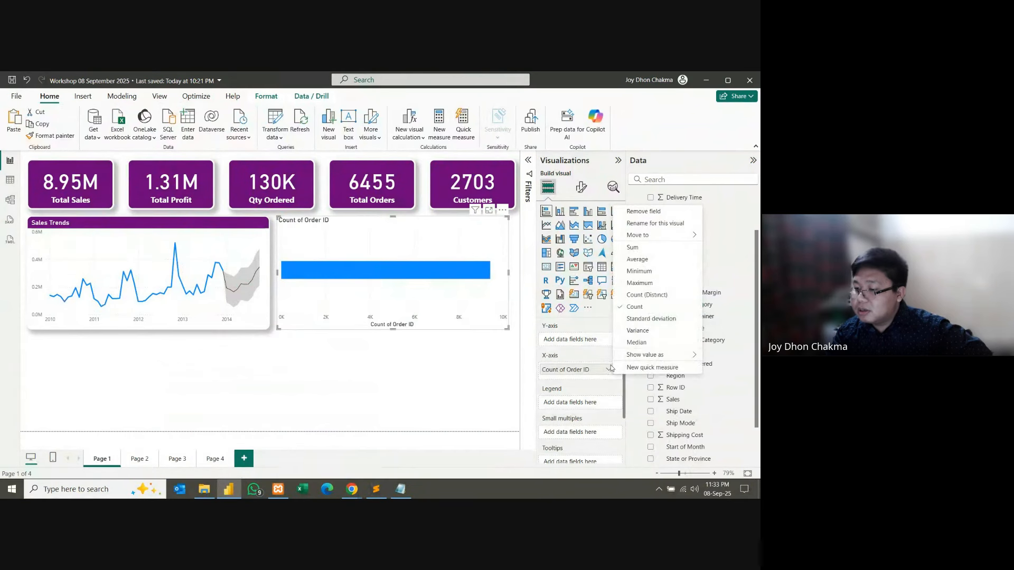
click(641, 298)
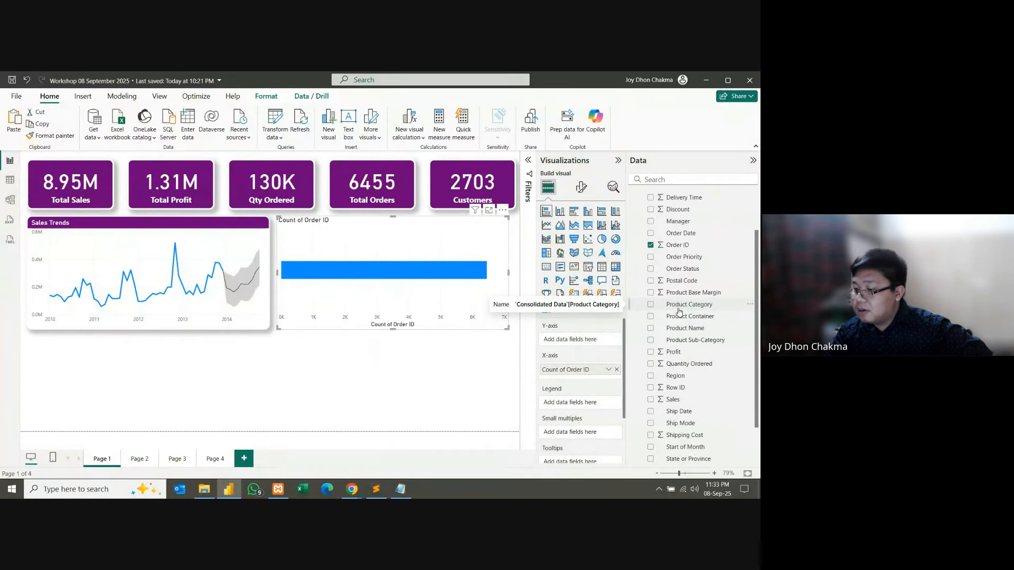
drag(680, 312, 589, 338)
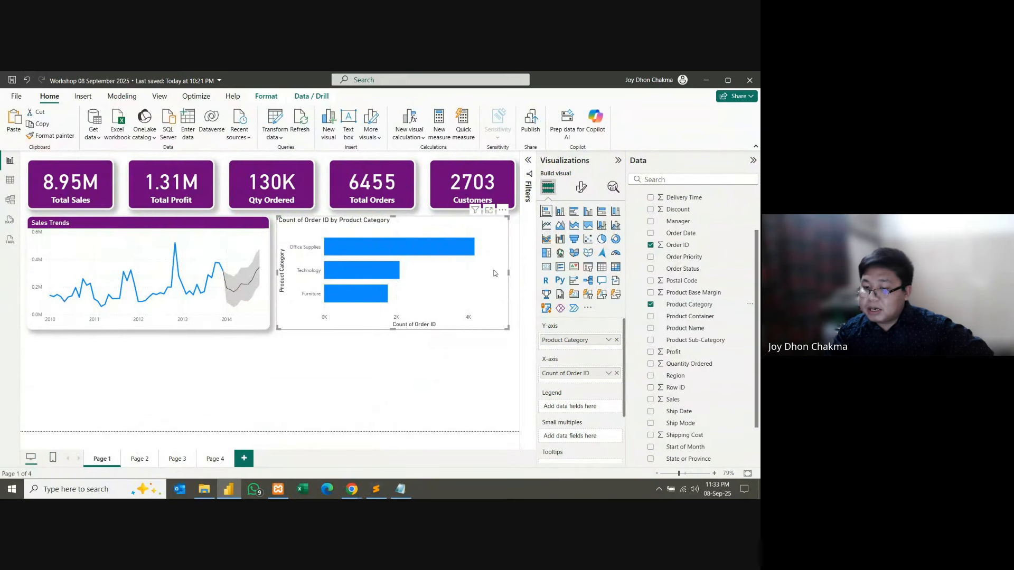
mouse_move(447, 253)
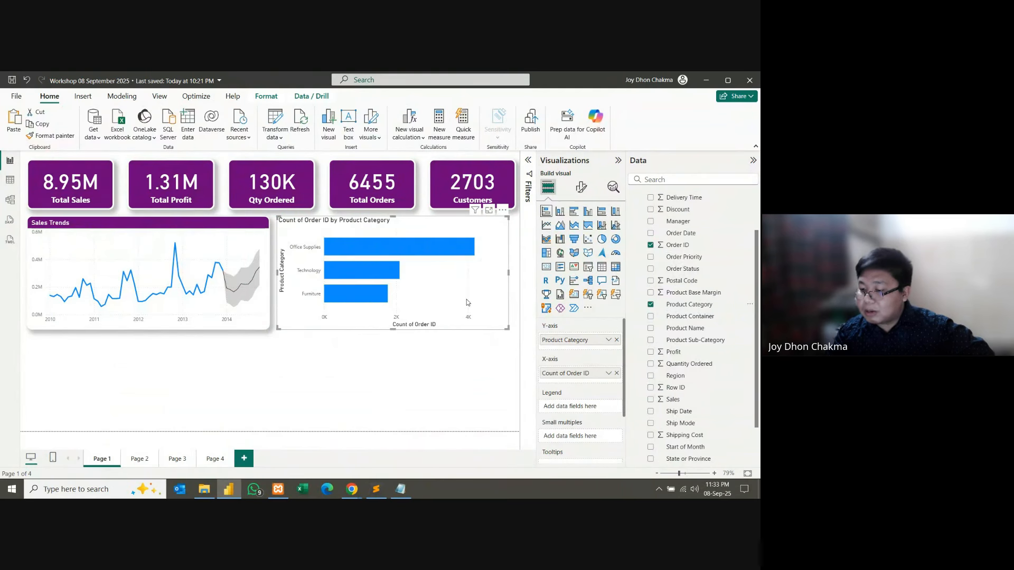
Step: Set the bar chart's title text to "Product Category Wise Orders"
click(583, 188)
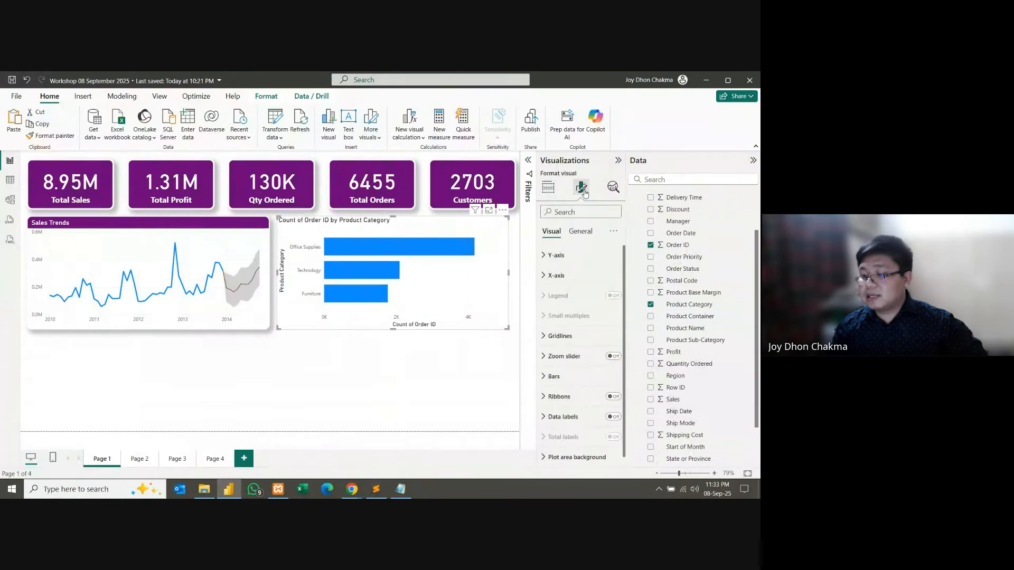
click(581, 233)
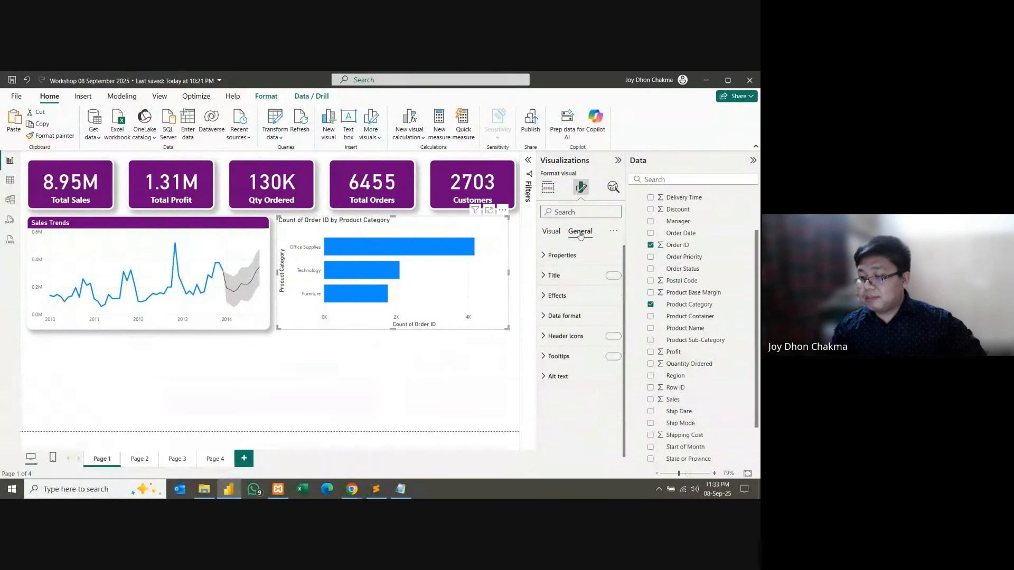
click(553, 275)
triple_click(569, 325)
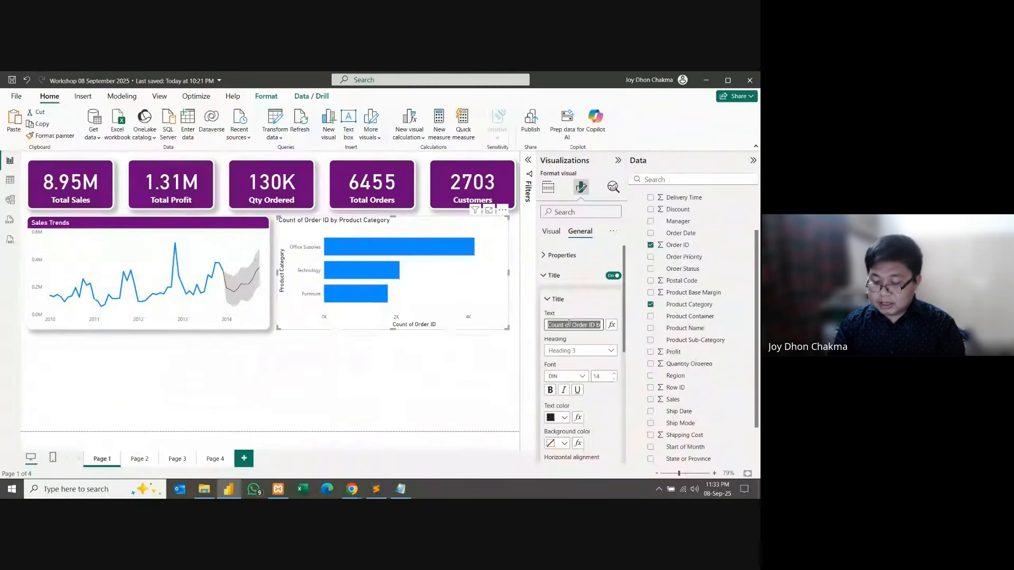
text(Product)
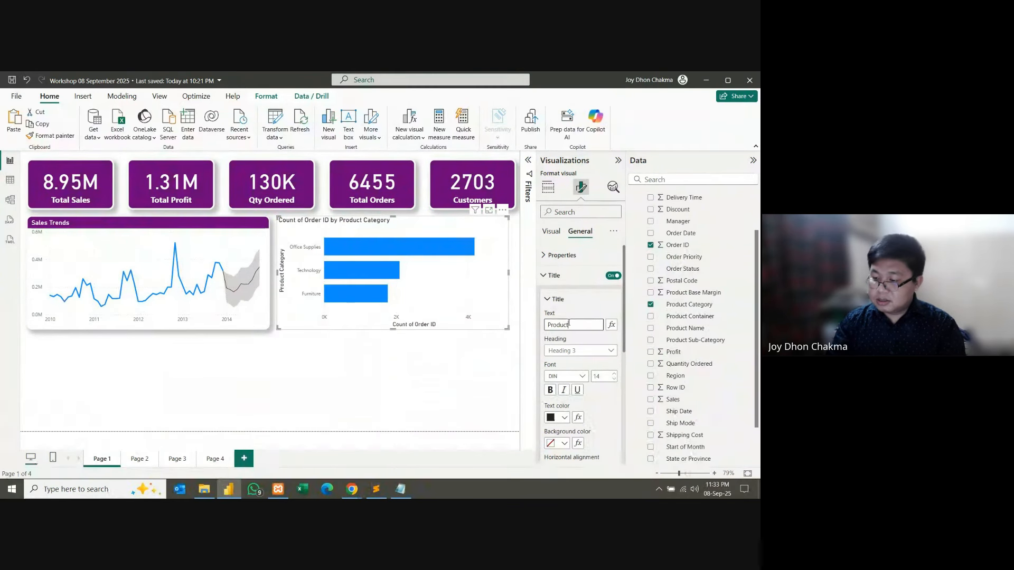
text( Catego)
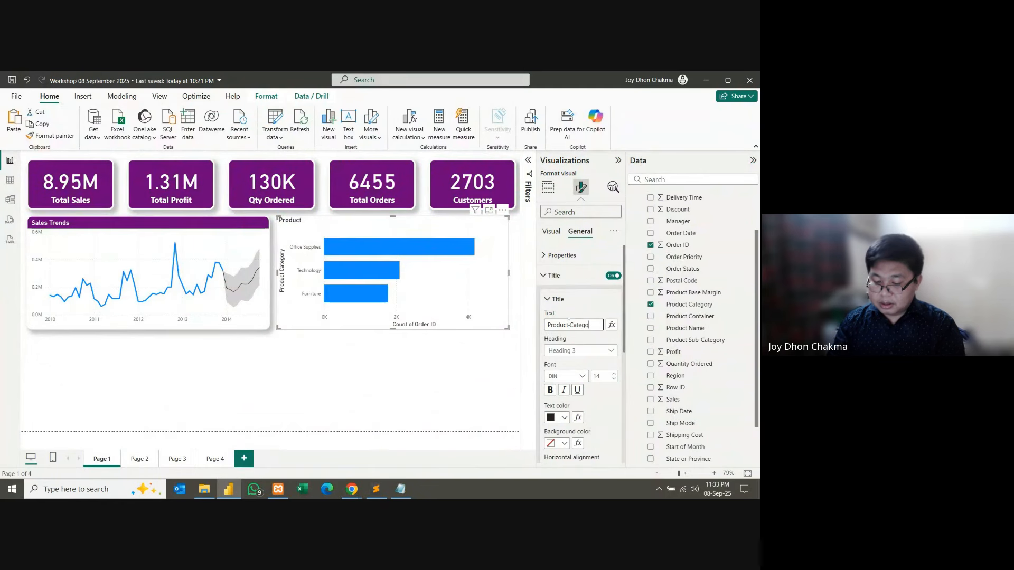
text(ry Wise)
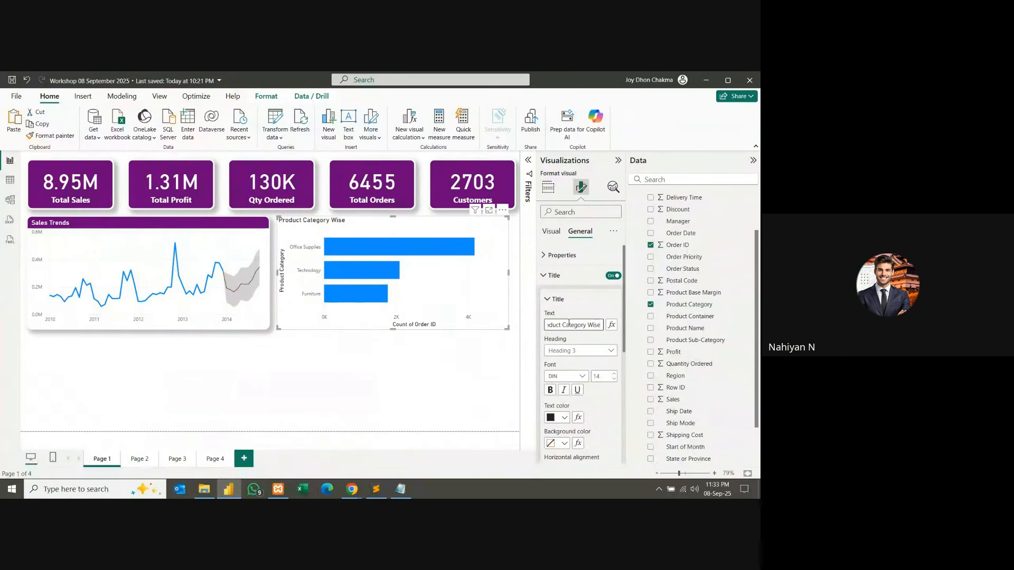
text( C)
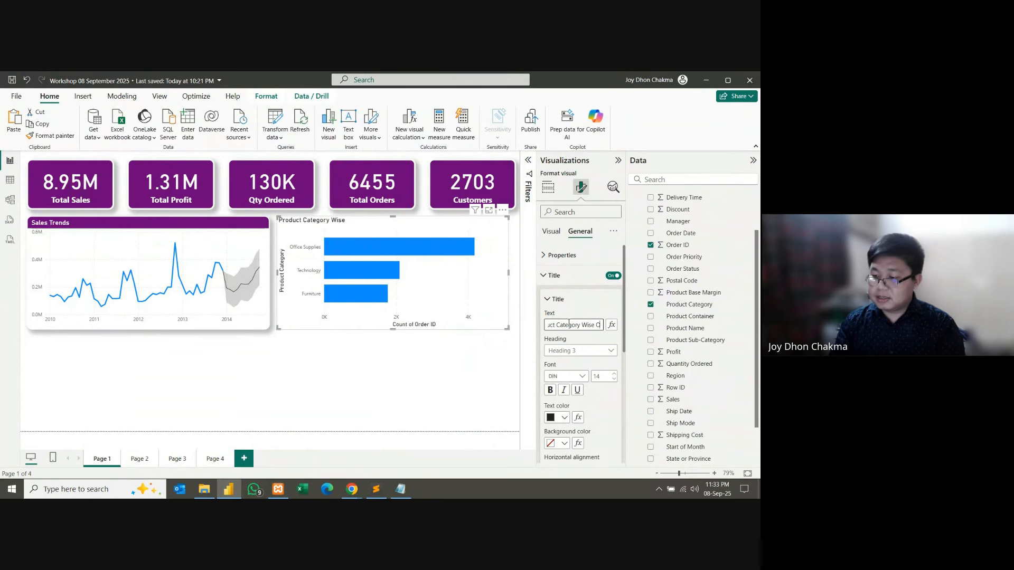
key(BackSpace)
text(Orders)
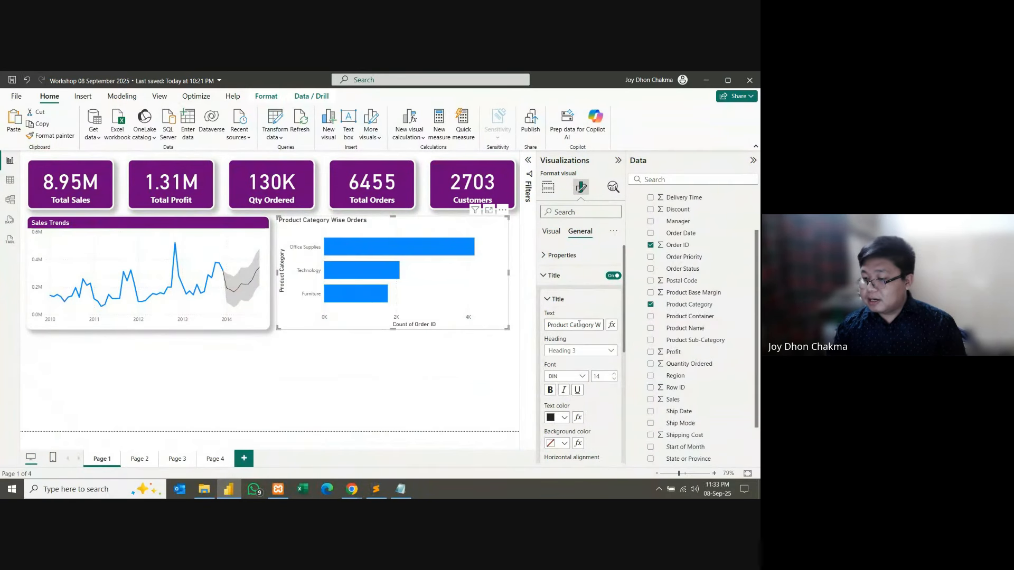
Step: Give the bar chart's title white text on the same purple background as the Sales Trends title
click(564, 418)
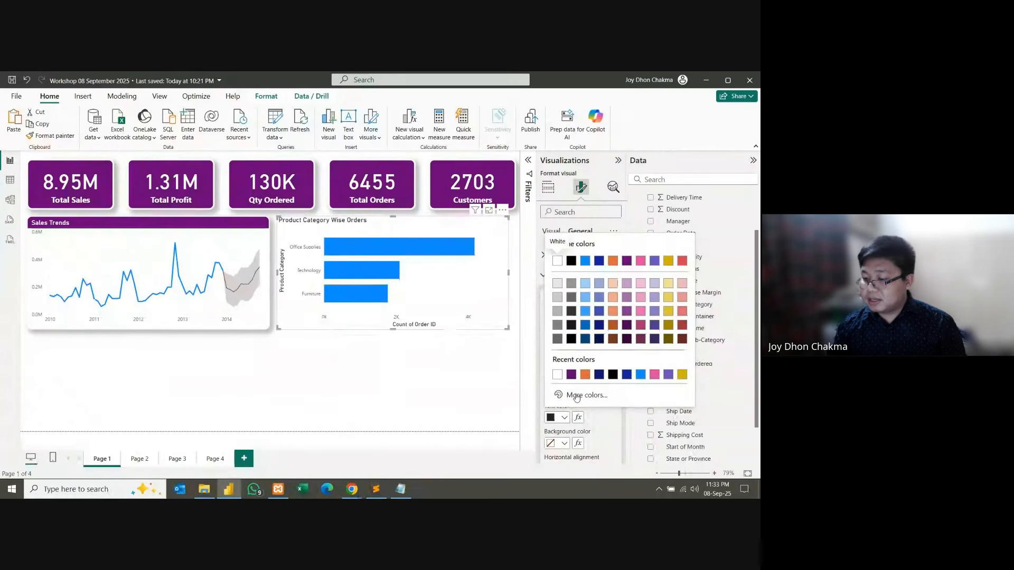
click(572, 375)
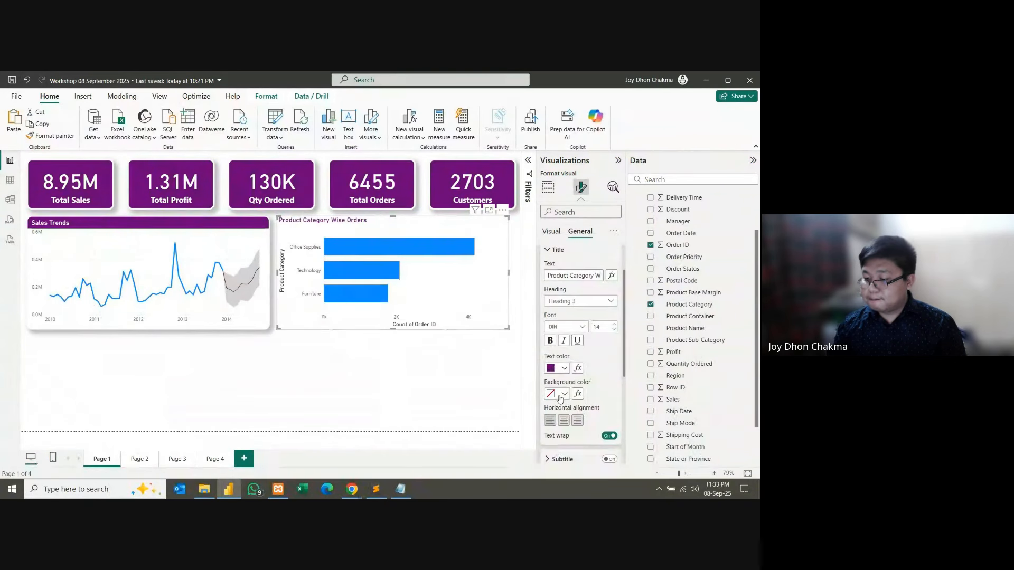
click(563, 394)
click(611, 392)
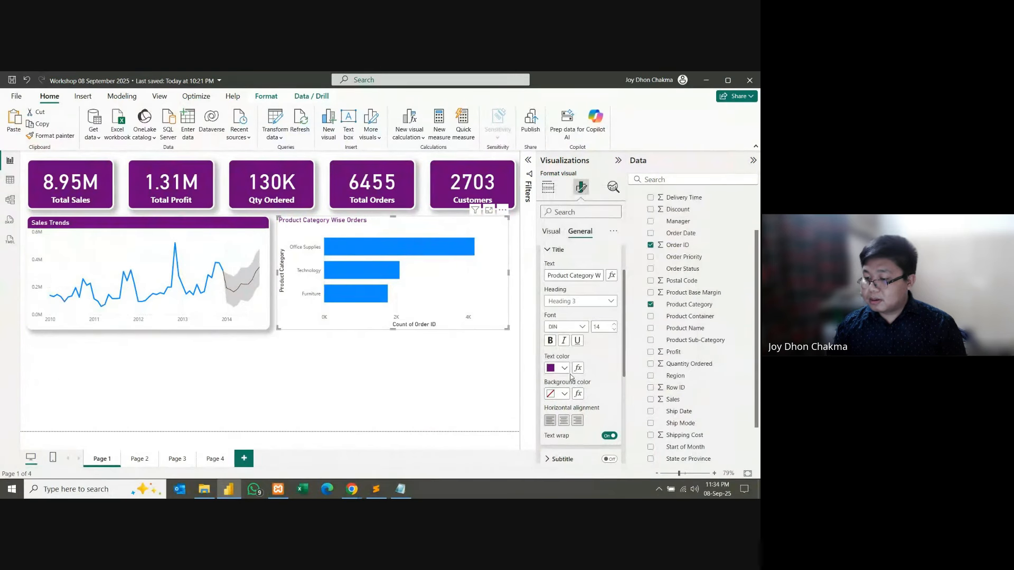
click(565, 369)
click(571, 325)
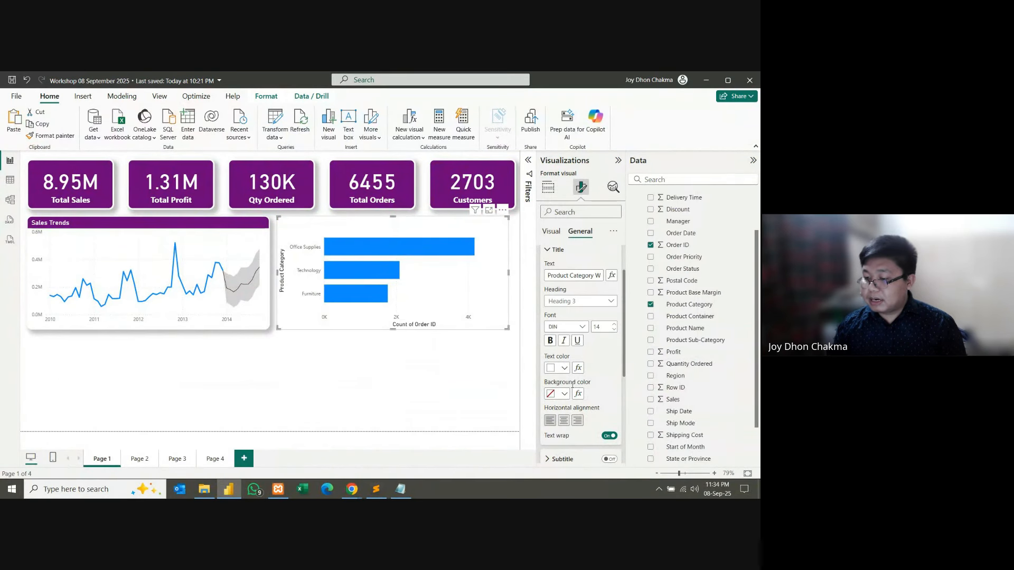
click(575, 328)
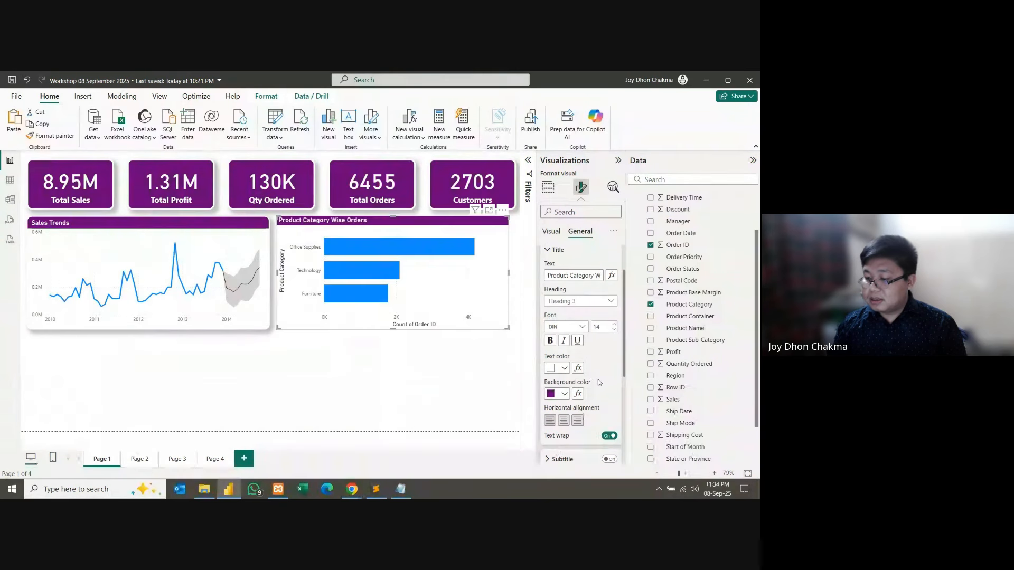
Step: Turn on the visual border and the shadow for the bar chart
scroll(598, 379, down, 5)
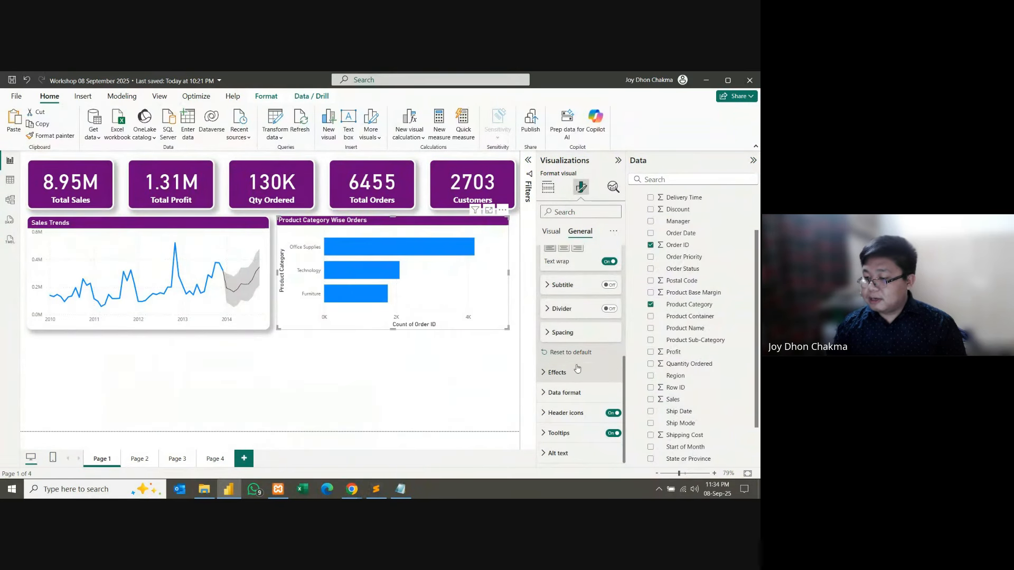
click(577, 372)
scroll(582, 394, down, 2)
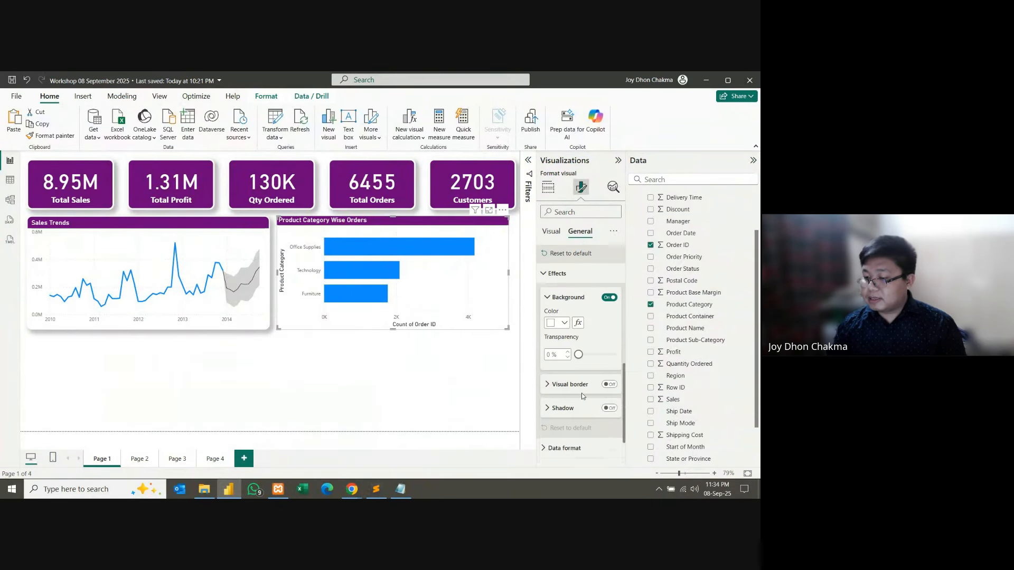
click(609, 385)
click(609, 408)
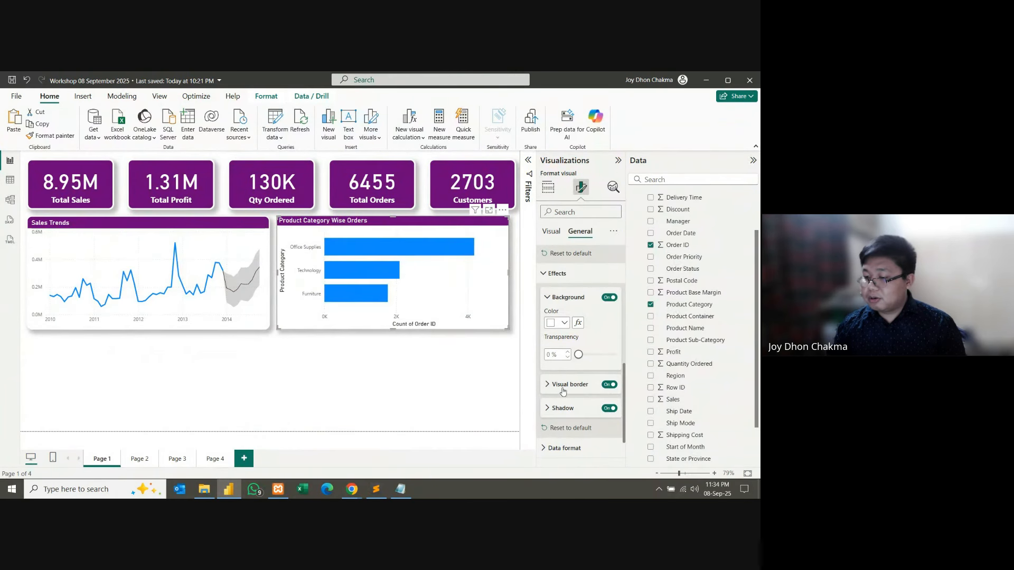
Step: Set the bar chart's border to white with 14 px rounded corners and a 3 px width
click(570, 384)
scroll(569, 338, down, 2)
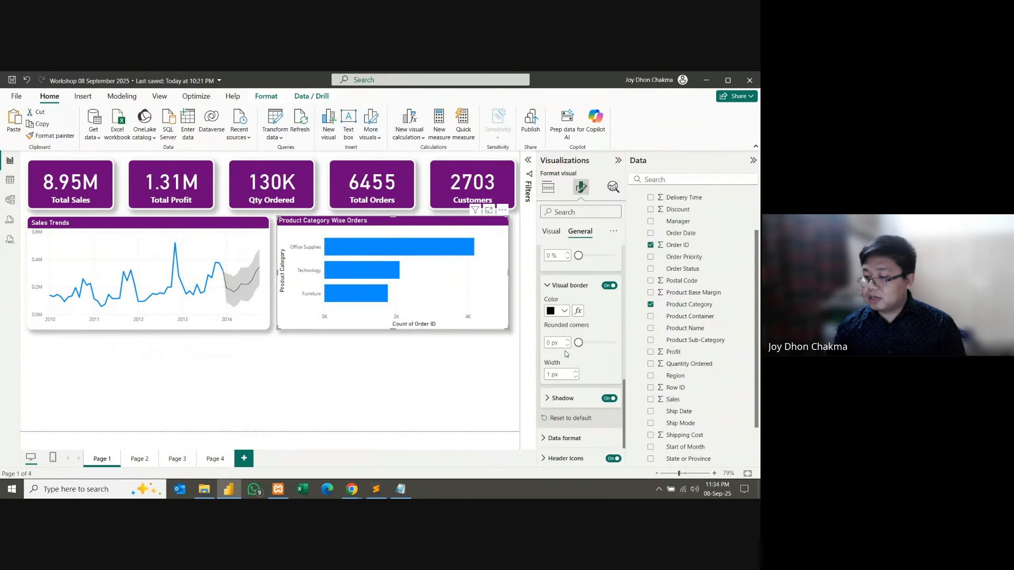
click(563, 312)
click(569, 272)
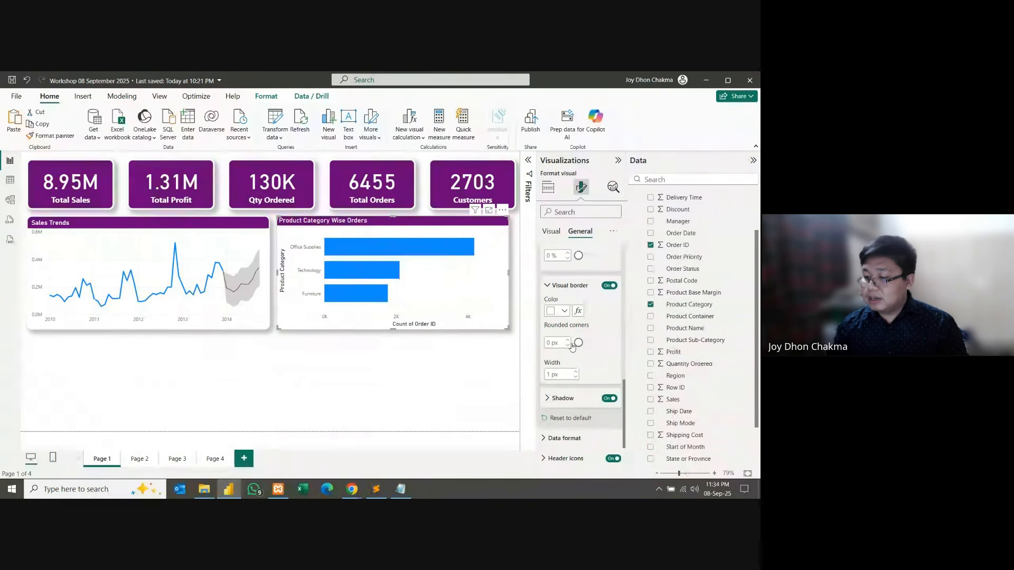
click(553, 343)
text(14)
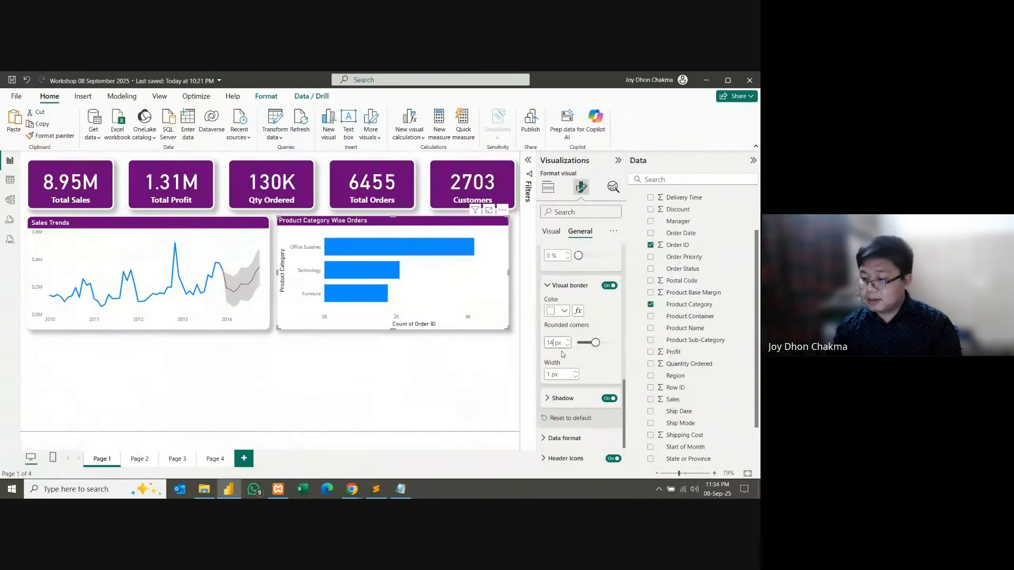
double_click(576, 372)
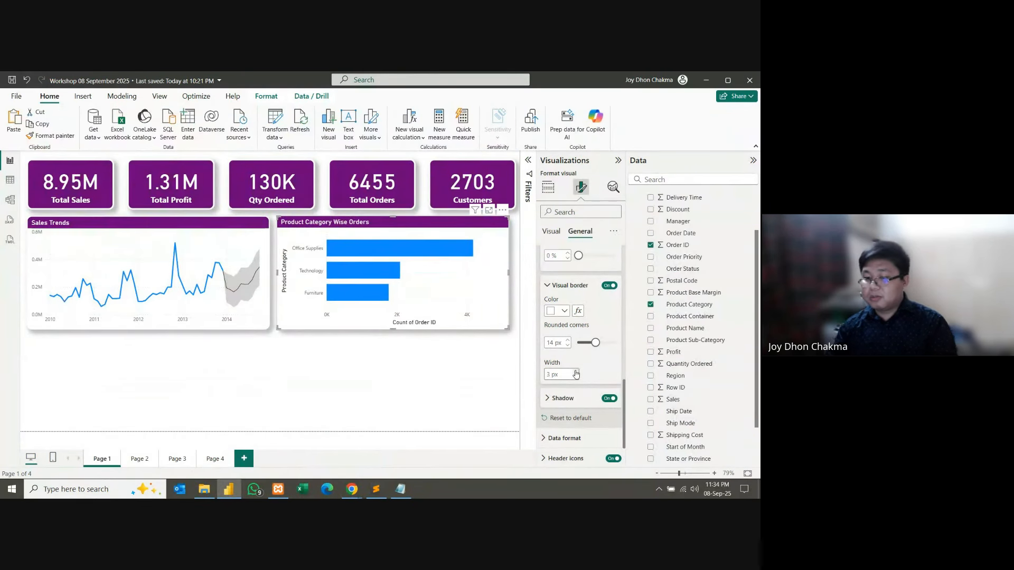
Step: Turn off the y-axis title and the x-axis title on the bar chart
click(548, 188)
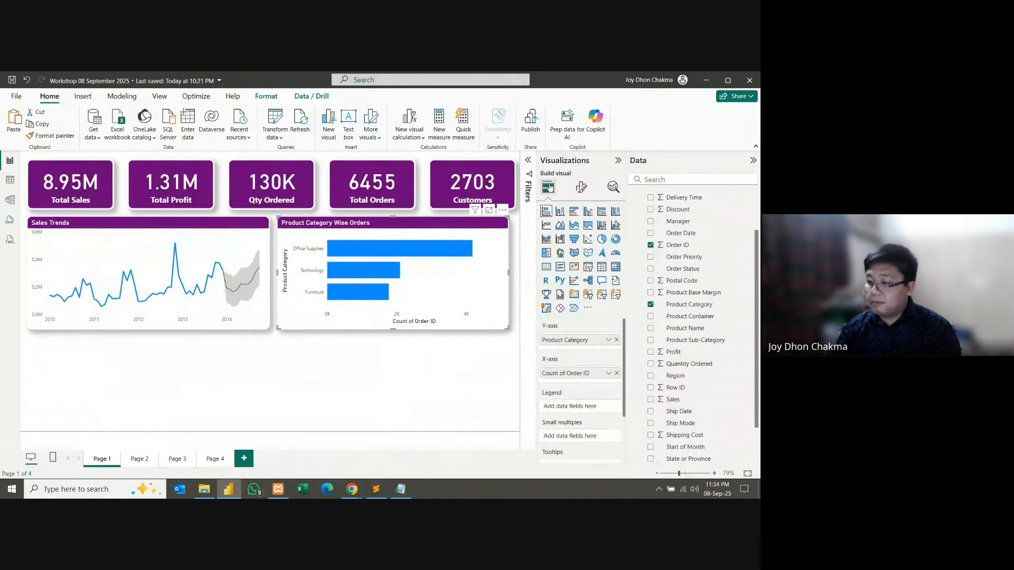
click(581, 187)
click(552, 232)
click(556, 254)
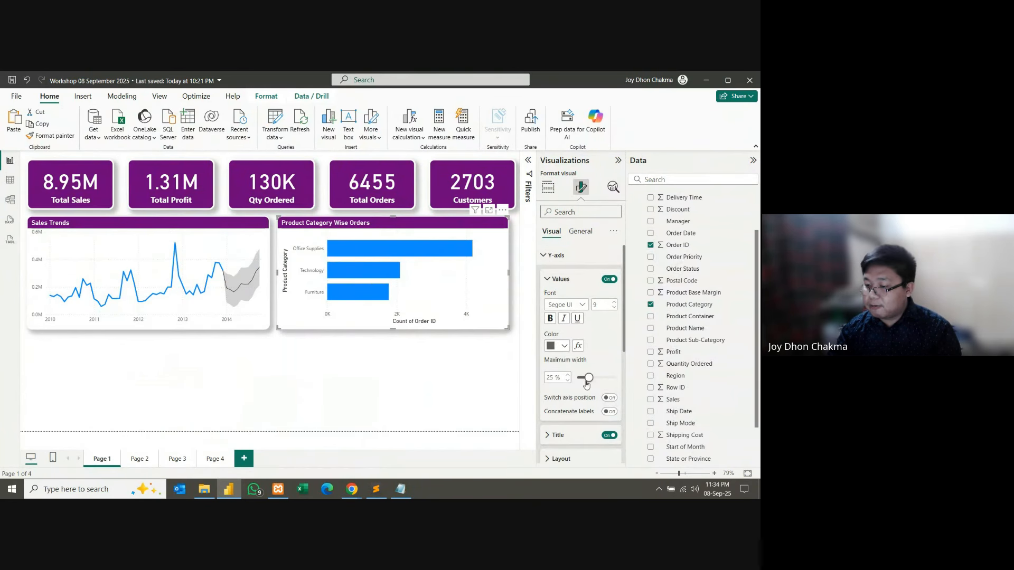
scroll(586, 385, down, 1)
click(607, 384)
click(560, 449)
scroll(585, 419, down, 4)
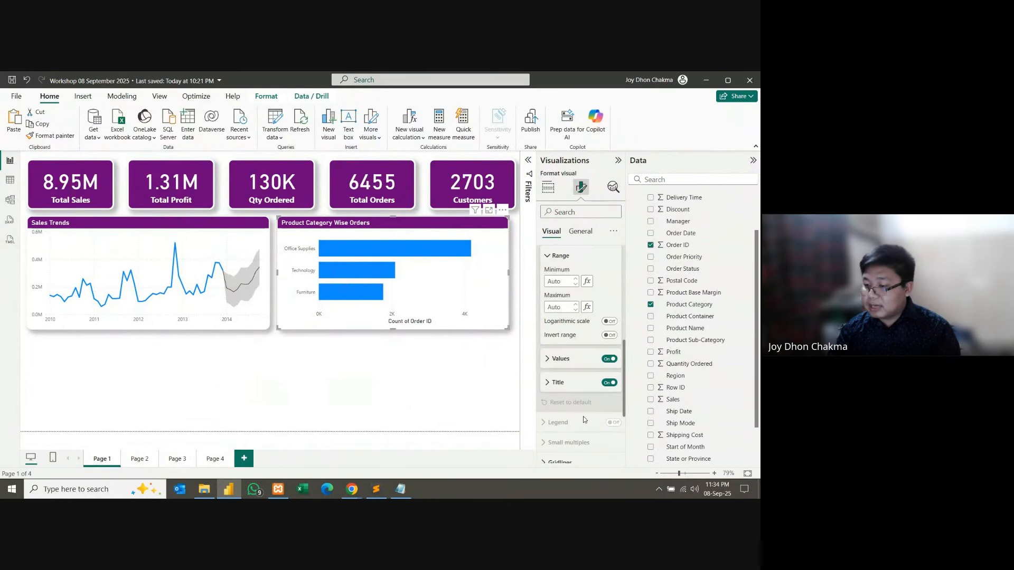
scroll(583, 420, down, 1)
click(609, 353)
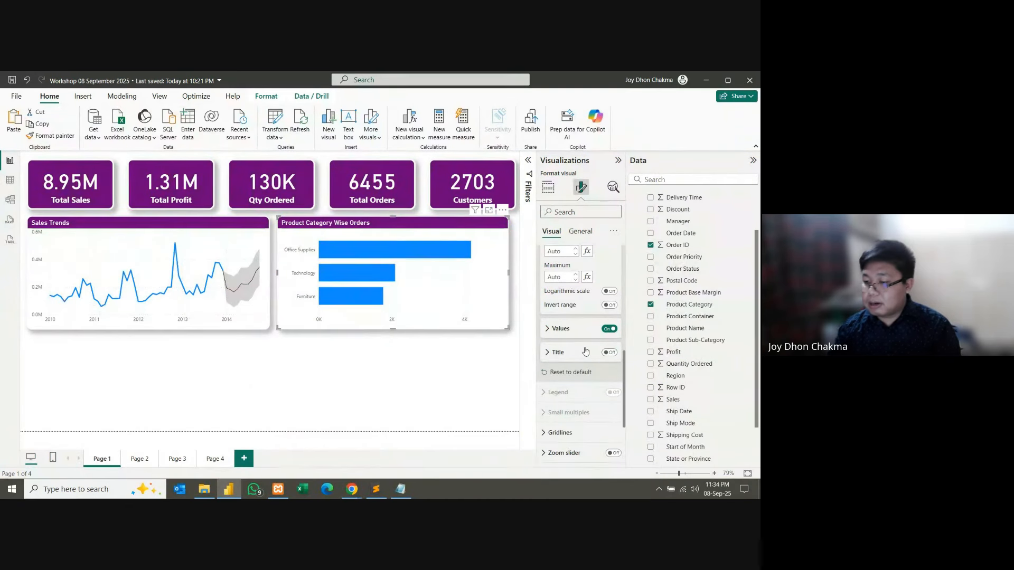
Step: Turn on data labels for the bar chart
scroll(585, 353, down, 1)
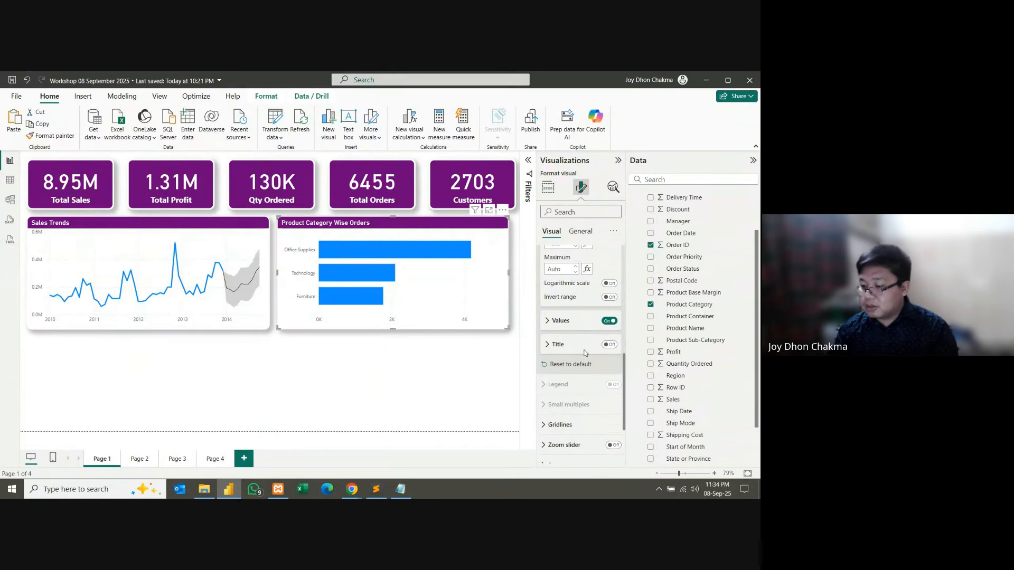
scroll(585, 353, down, 3)
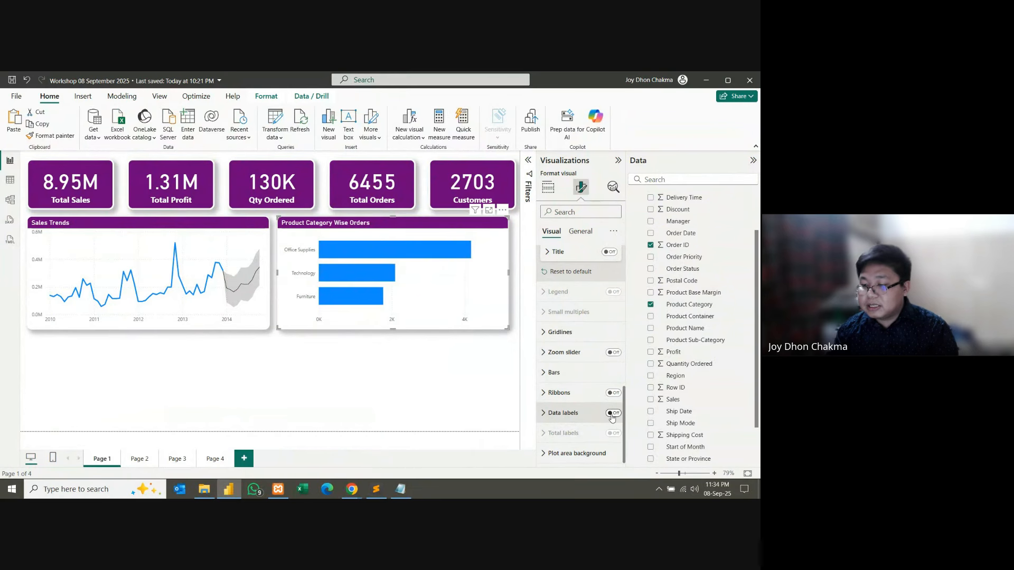
click(612, 413)
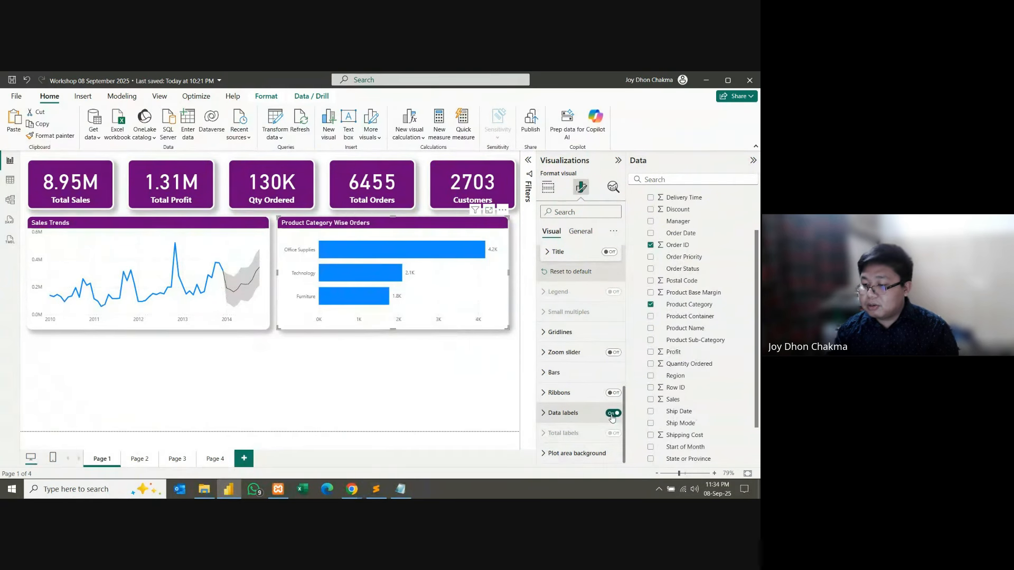
Step: Set the bar chart's data label values to black with a font size of 12
click(580, 413)
scroll(580, 409, down, 2)
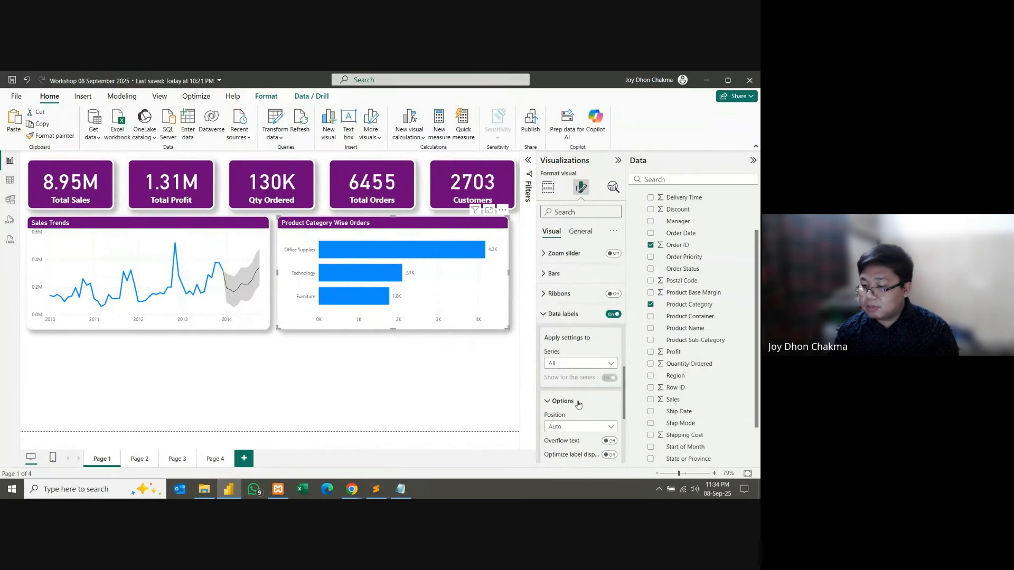
scroll(580, 407, down, 3)
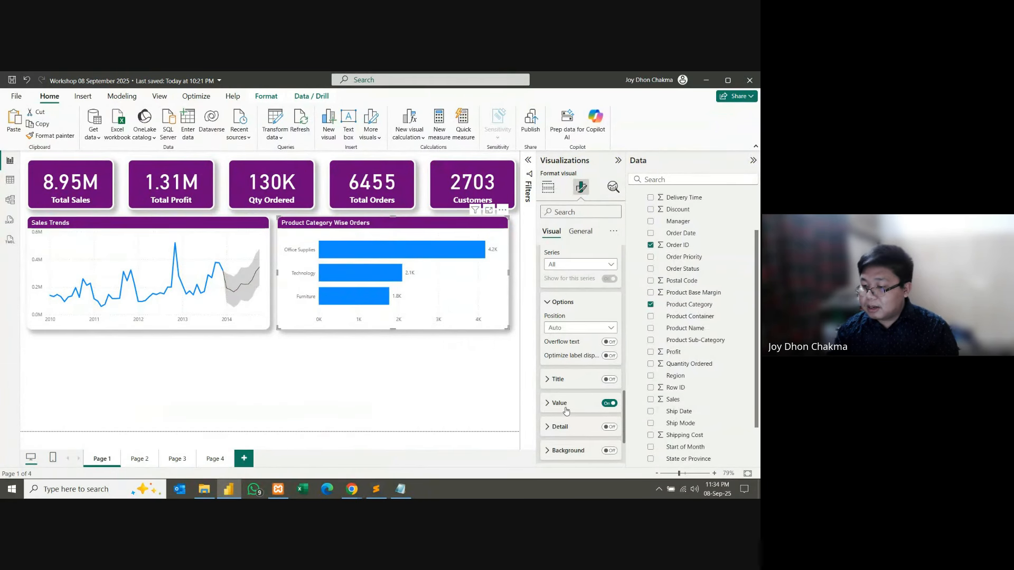
click(566, 411)
scroll(560, 407, down, 3)
click(564, 406)
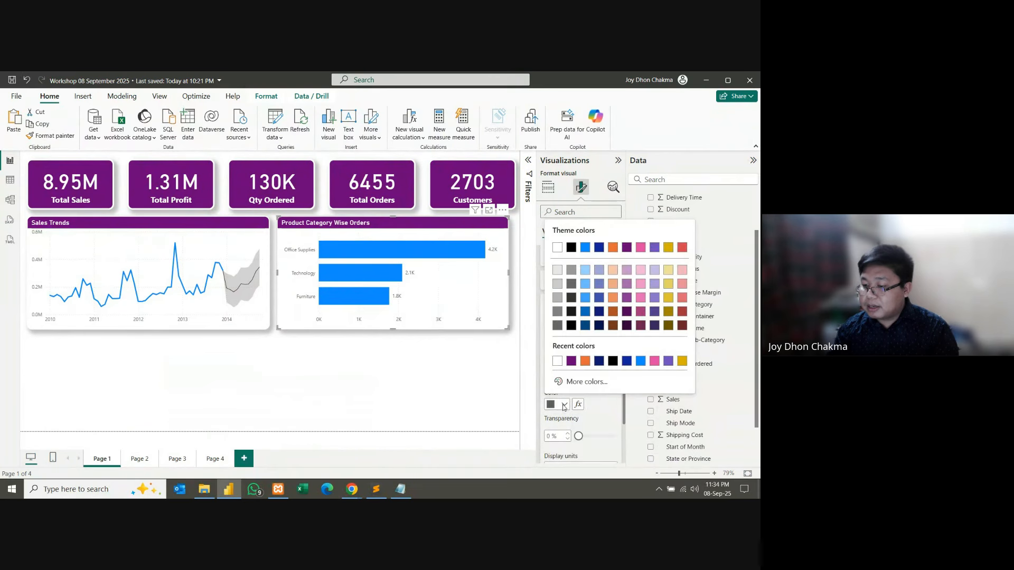
click(572, 326)
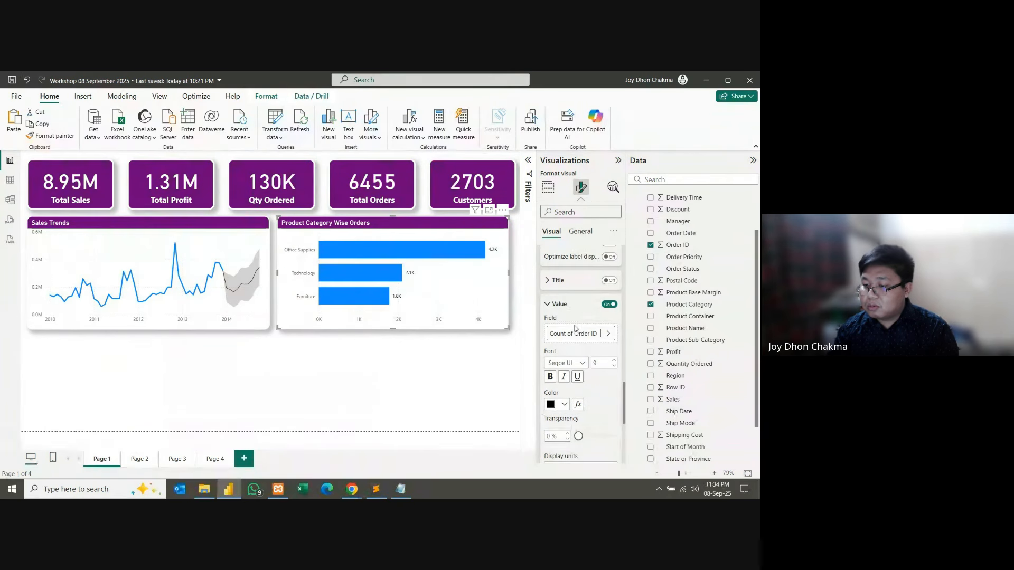
click(615, 361)
click(615, 362)
click(615, 361)
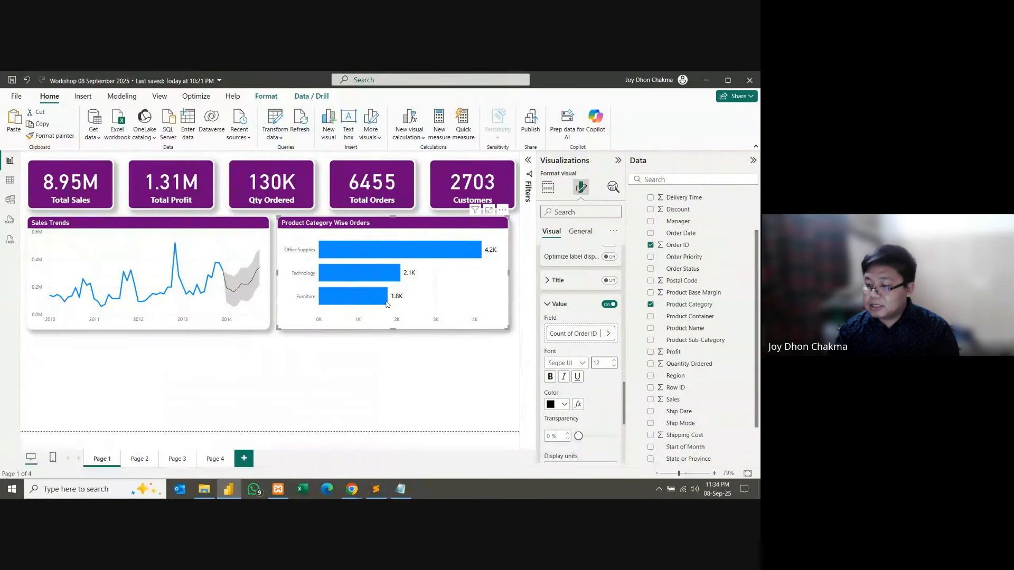
Step: Set the bar chart's y-axis values to black with a font size of 12
scroll(568, 416, down, 5)
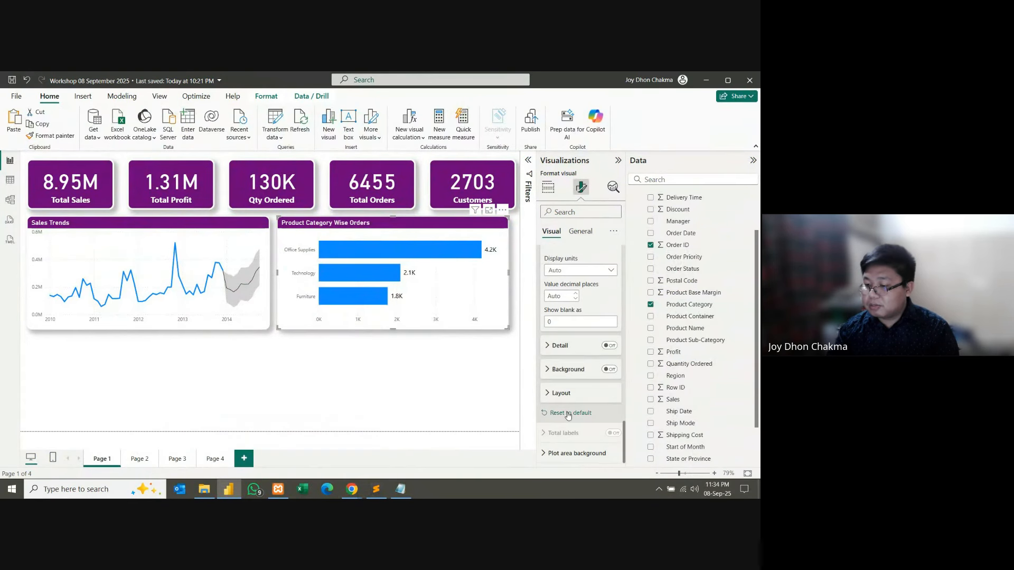
scroll(568, 416, up, 5)
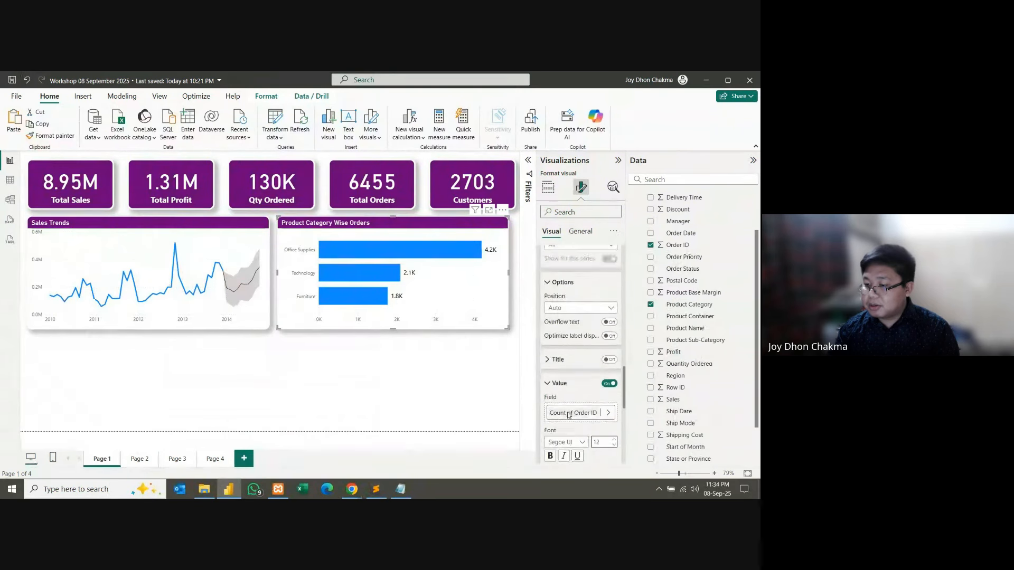
scroll(569, 416, up, 5)
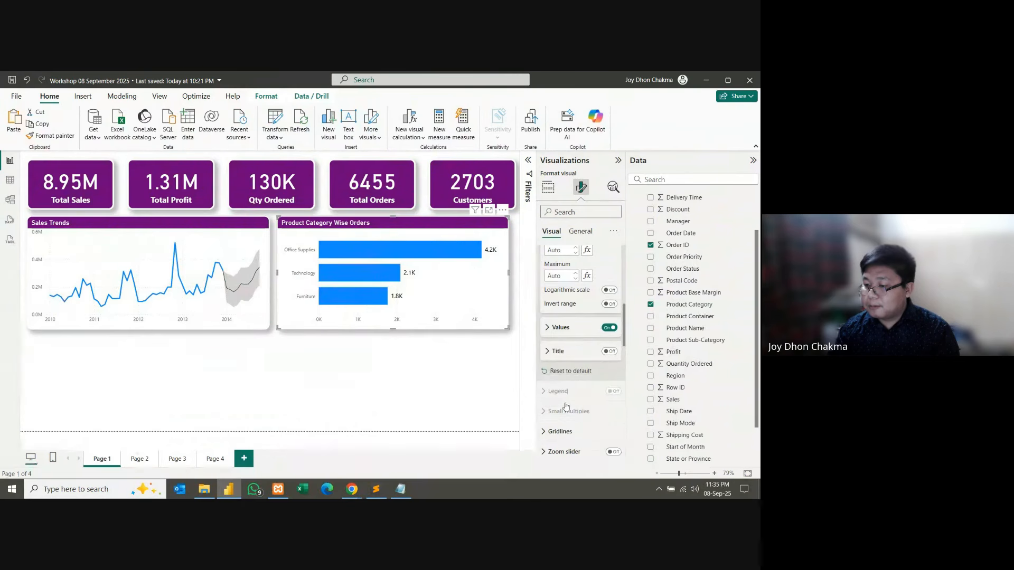
scroll(566, 406, up, 1)
scroll(556, 377, up, 3)
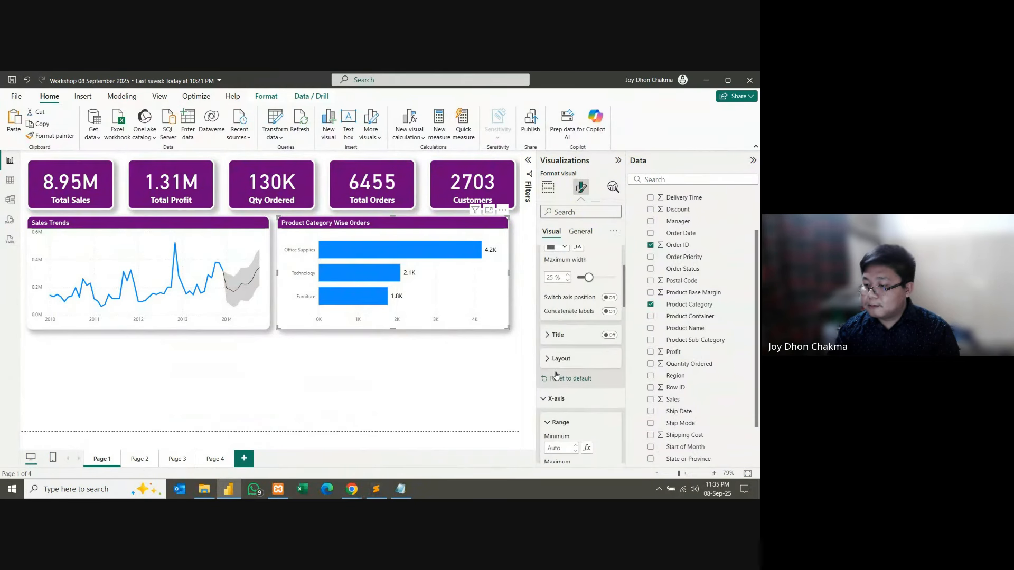
scroll(558, 356, up, 2)
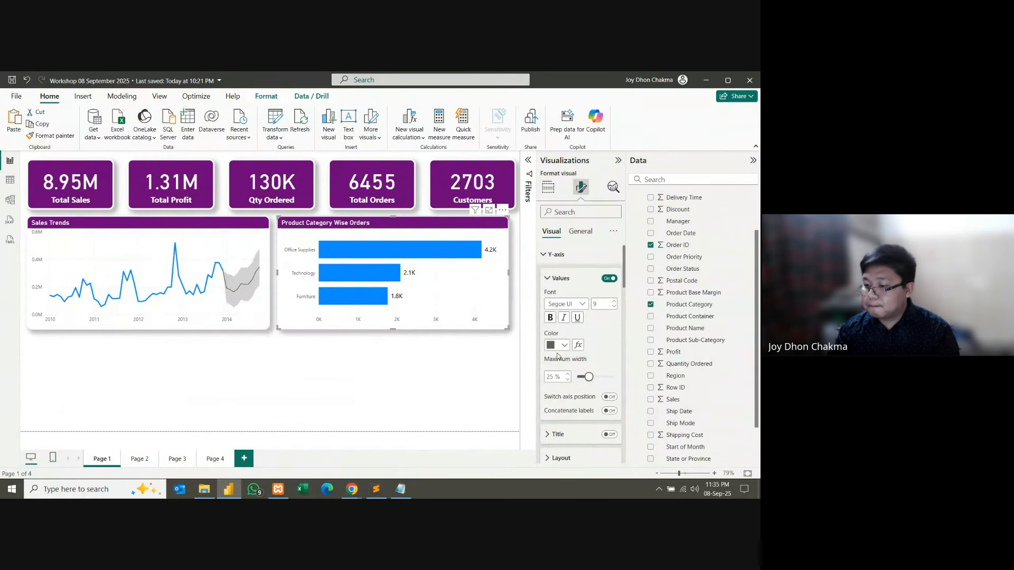
scroll(557, 353, up, 1)
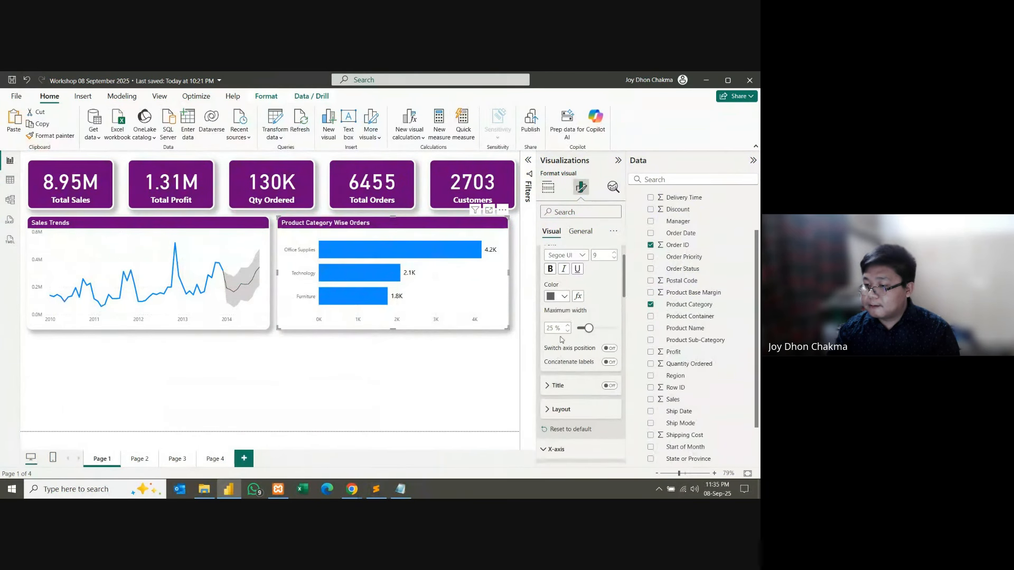
click(563, 302)
click(559, 258)
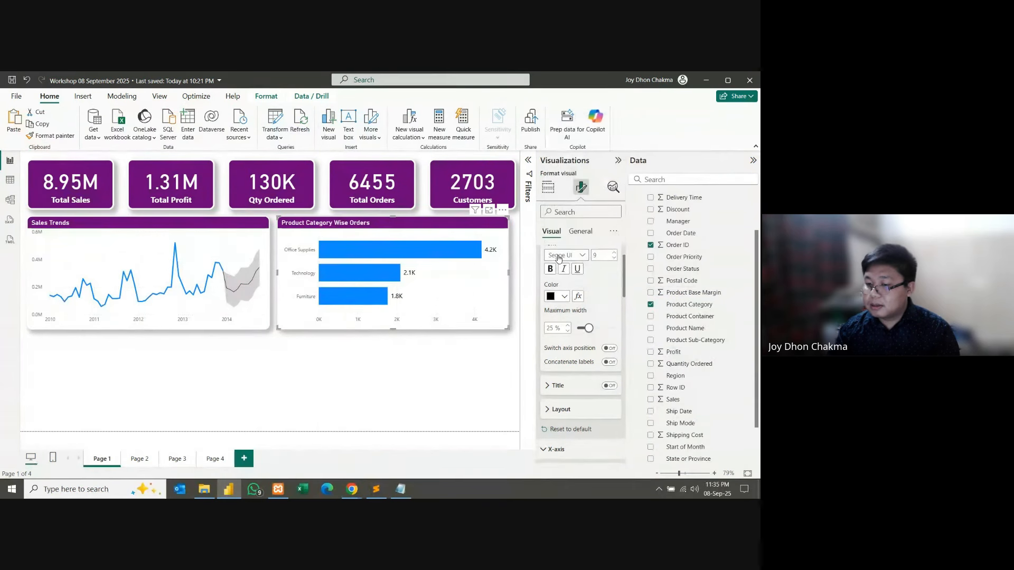
triple_click(614, 253)
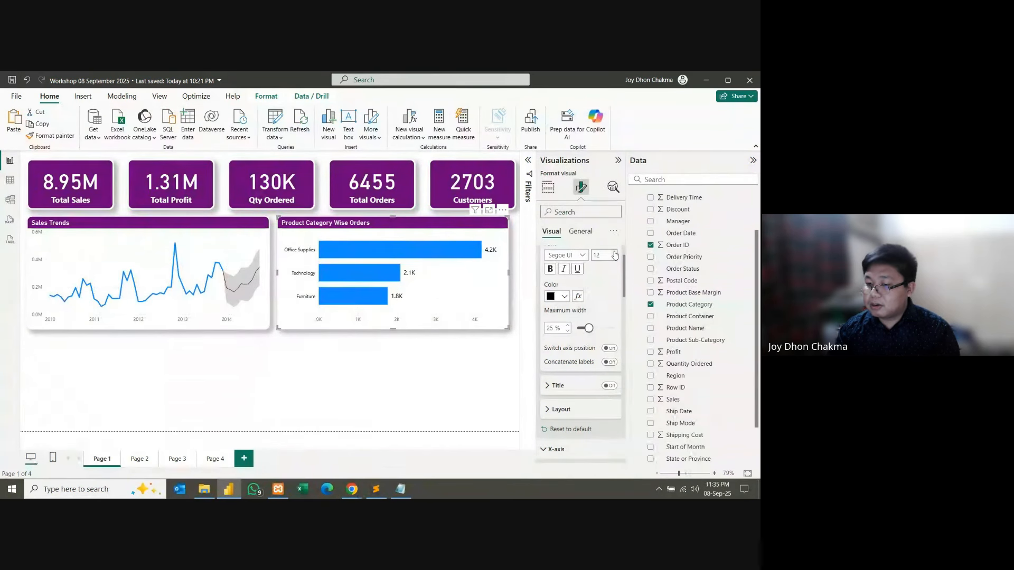
Step: Set the color of the bar chart's x-axis values to black
scroll(580, 348, down, 5)
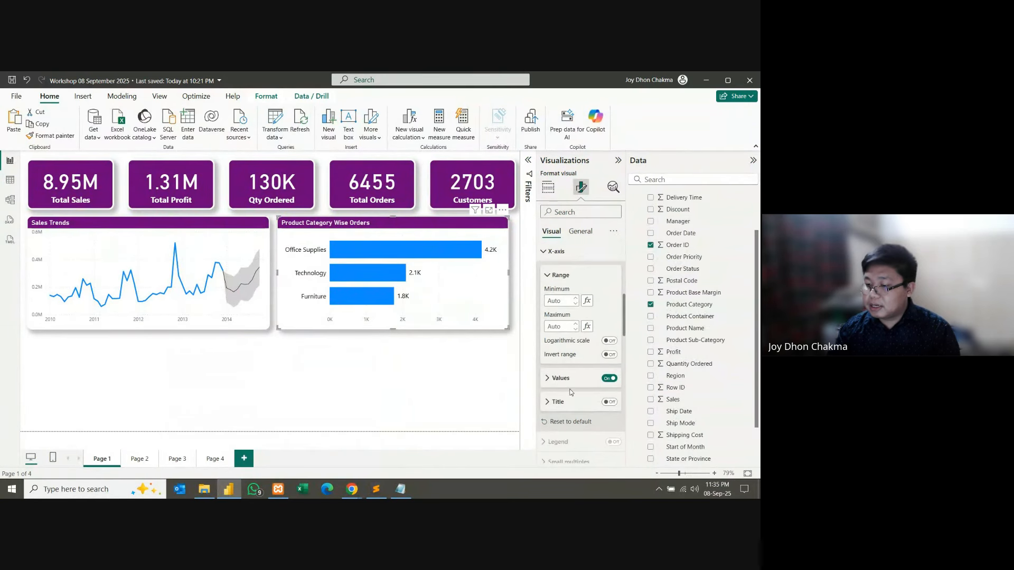
click(575, 396)
scroll(568, 392, down, 2)
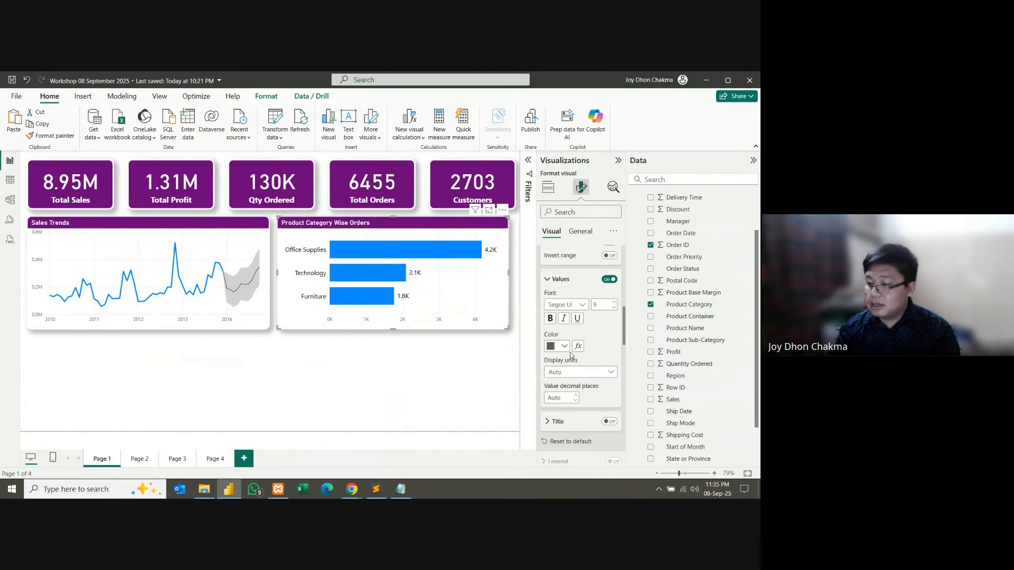
click(563, 346)
click(558, 302)
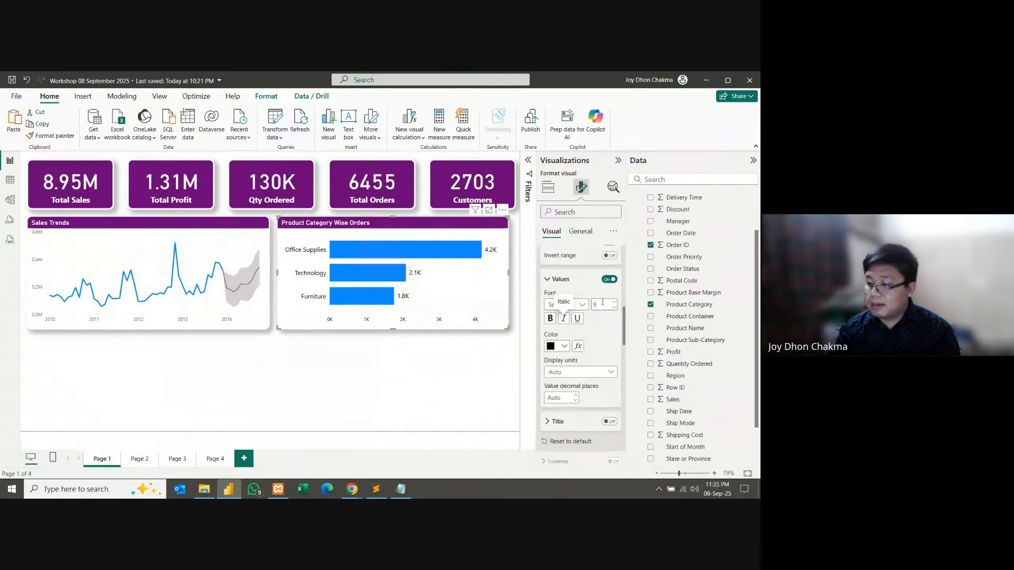
click(395, 374)
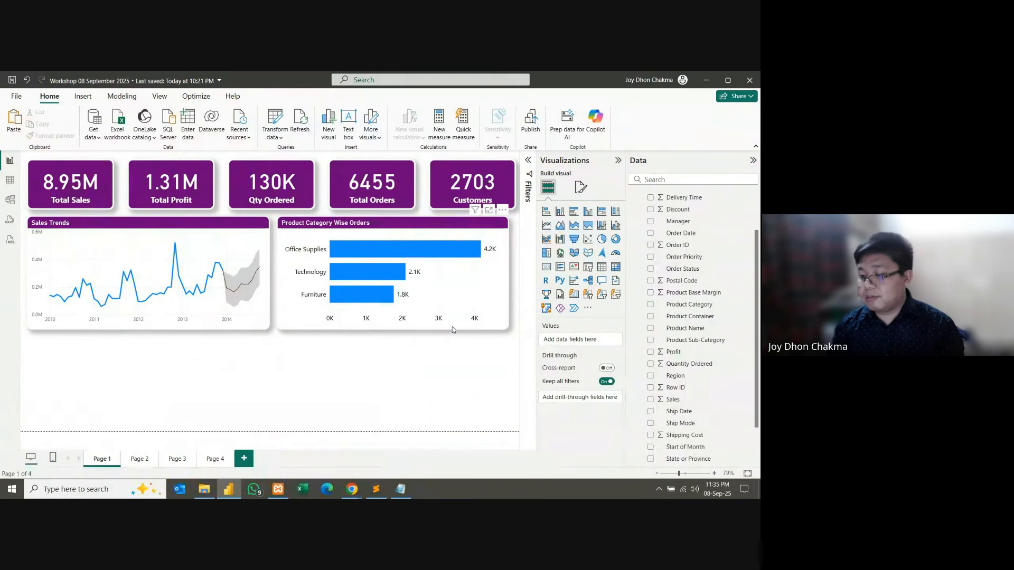
Step: Widen the Product Category Wise Orders bar chart slightly so its right edge lines up with the Customers card
click(503, 288)
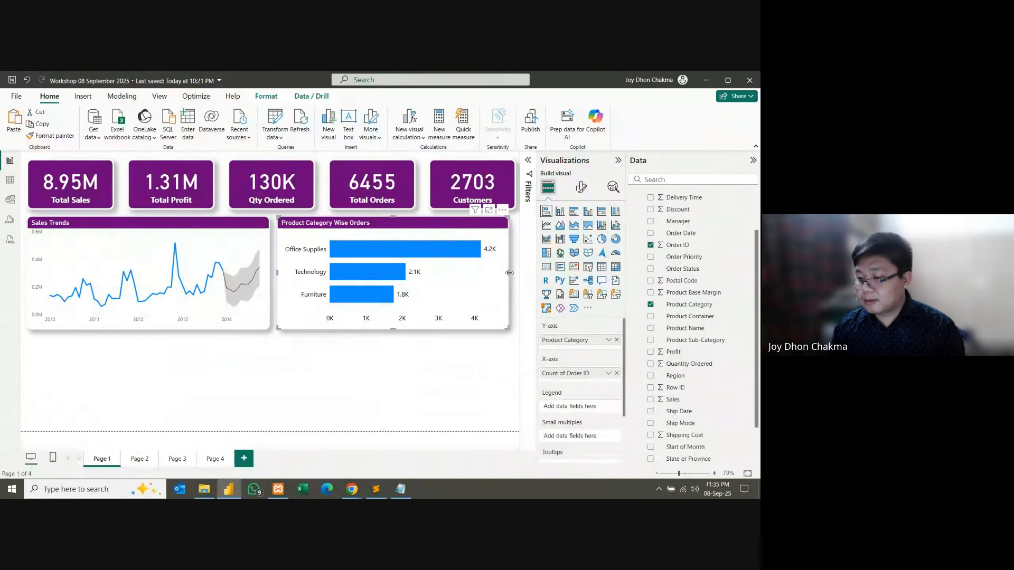
drag(510, 273, 516, 274)
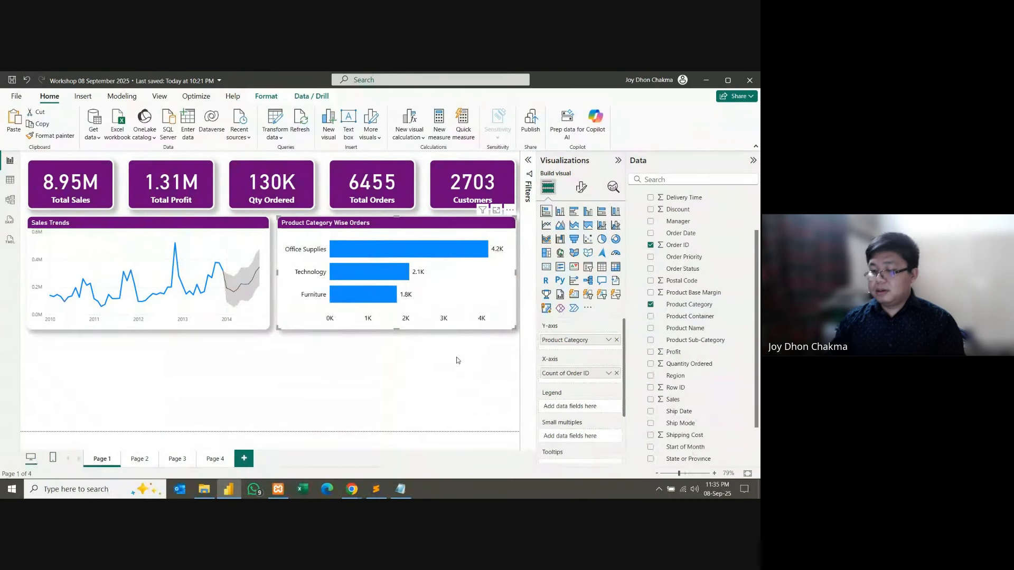
click(445, 381)
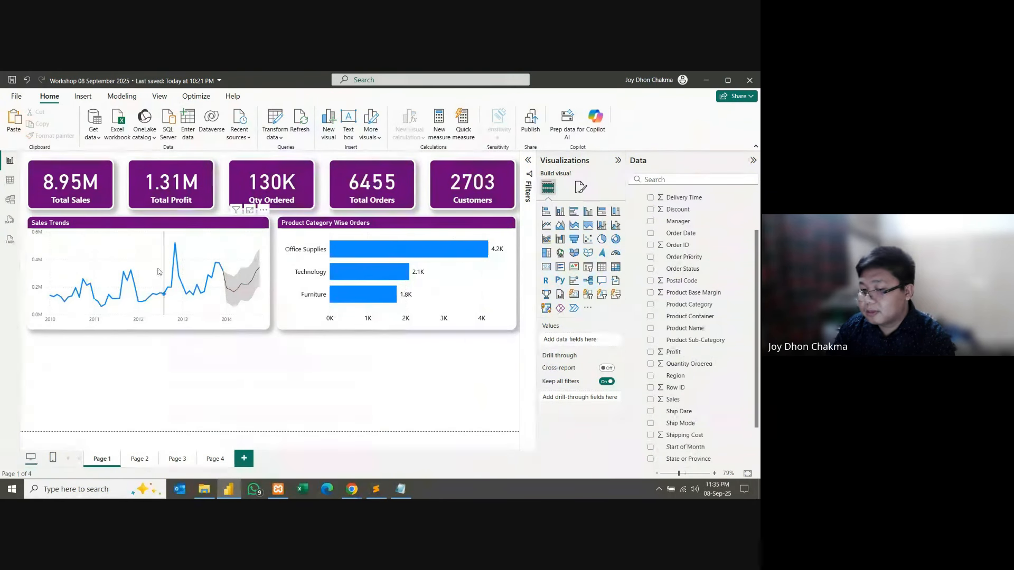
click(143, 228)
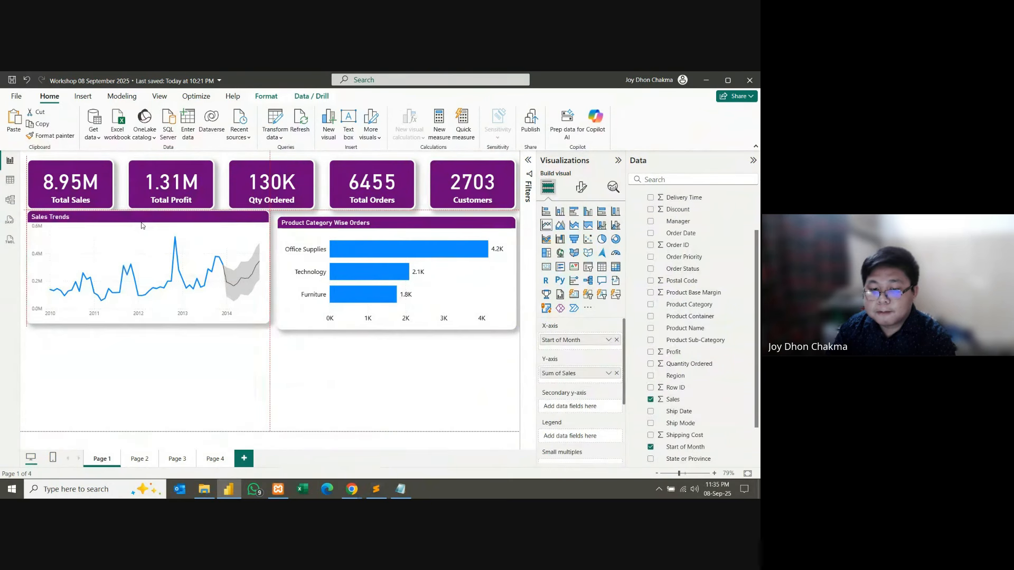
Step: Insert a donut chart below the Sales Trends chart and narrow it to about half that chart's width
click(200, 368)
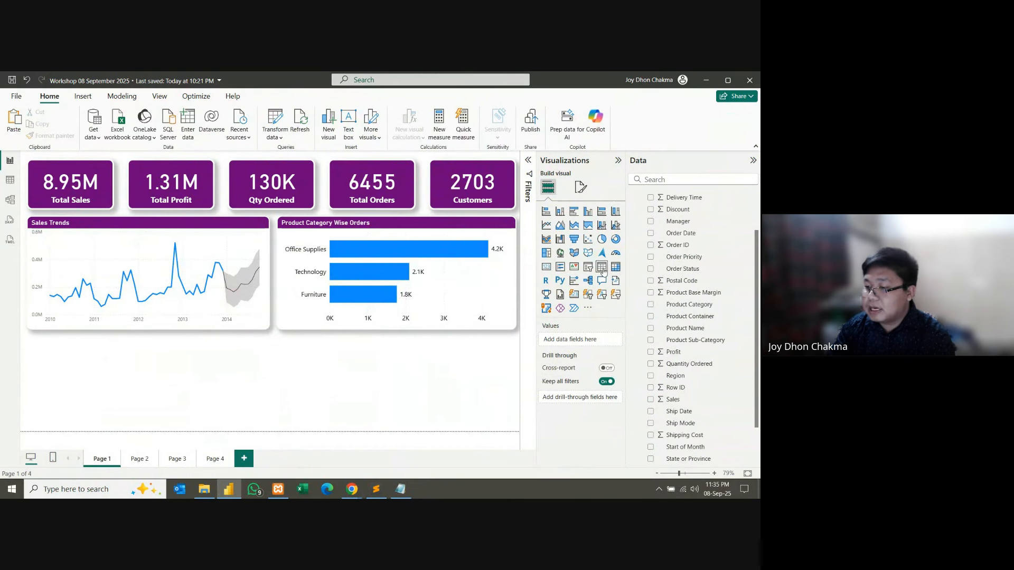
click(615, 239)
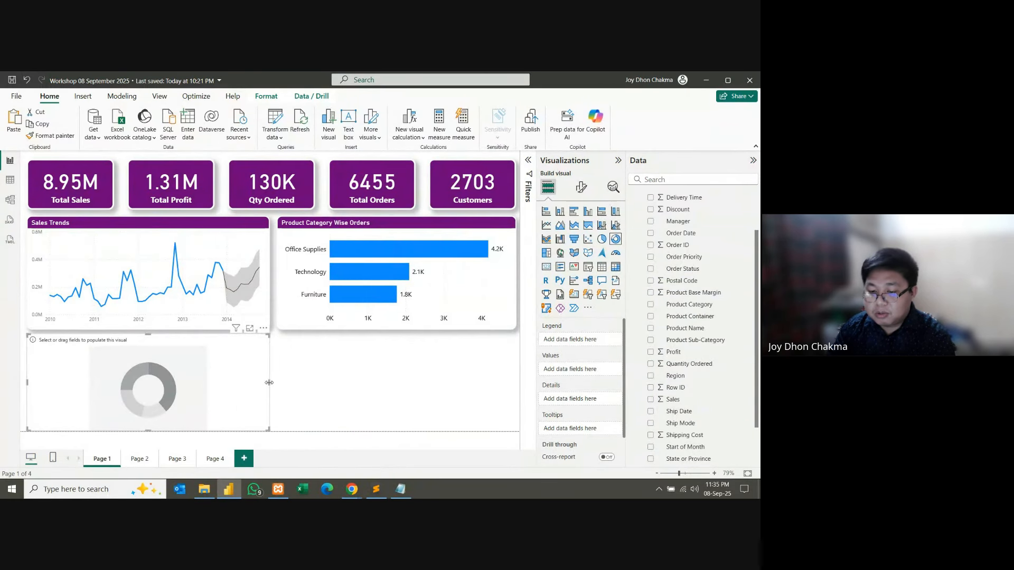
drag(269, 382, 147, 379)
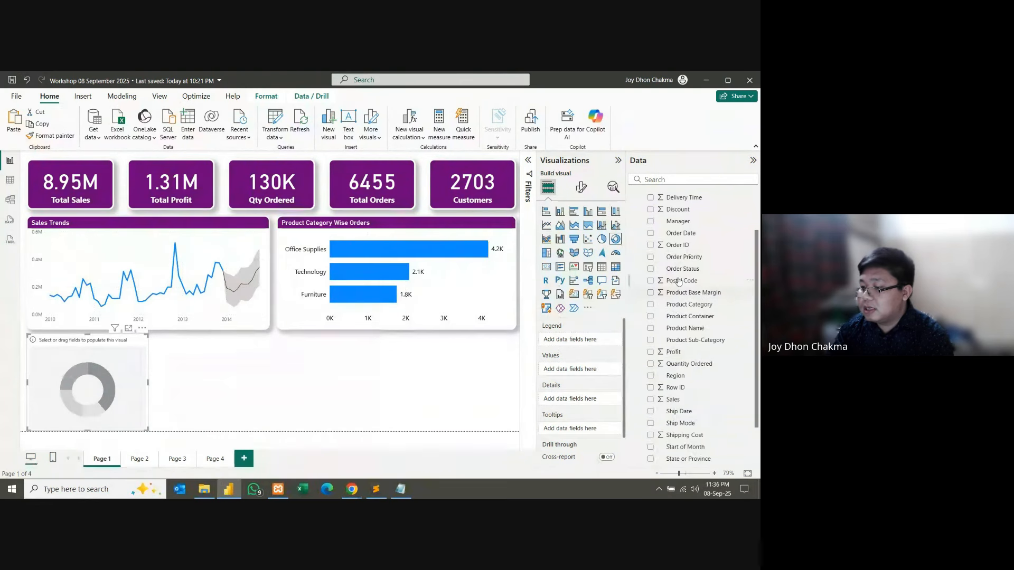
Step: Use Order Priority as the donut chart's legend and the distinct count of Order ID as its values
drag(695, 259, 581, 340)
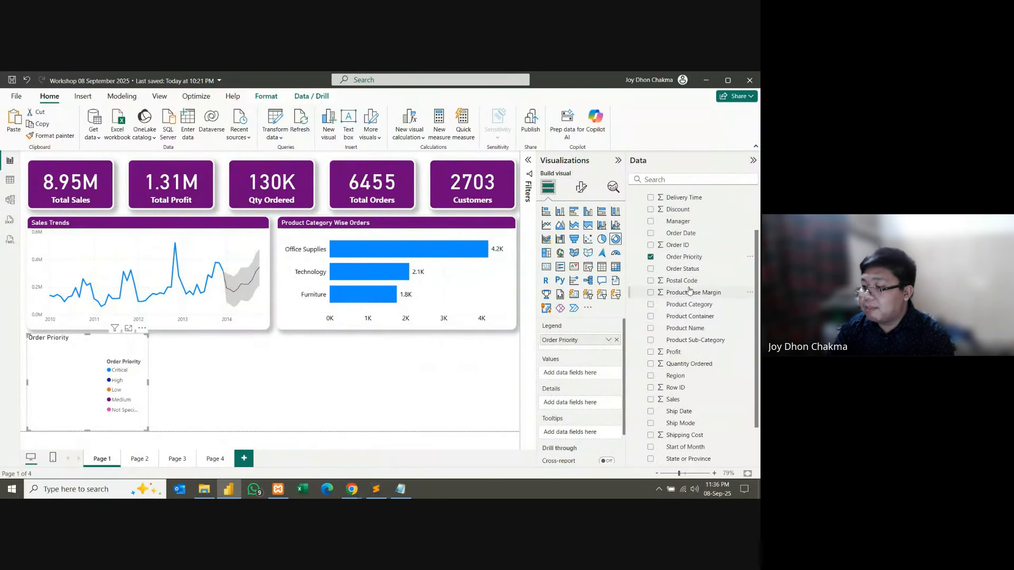
drag(682, 246, 591, 375)
click(609, 373)
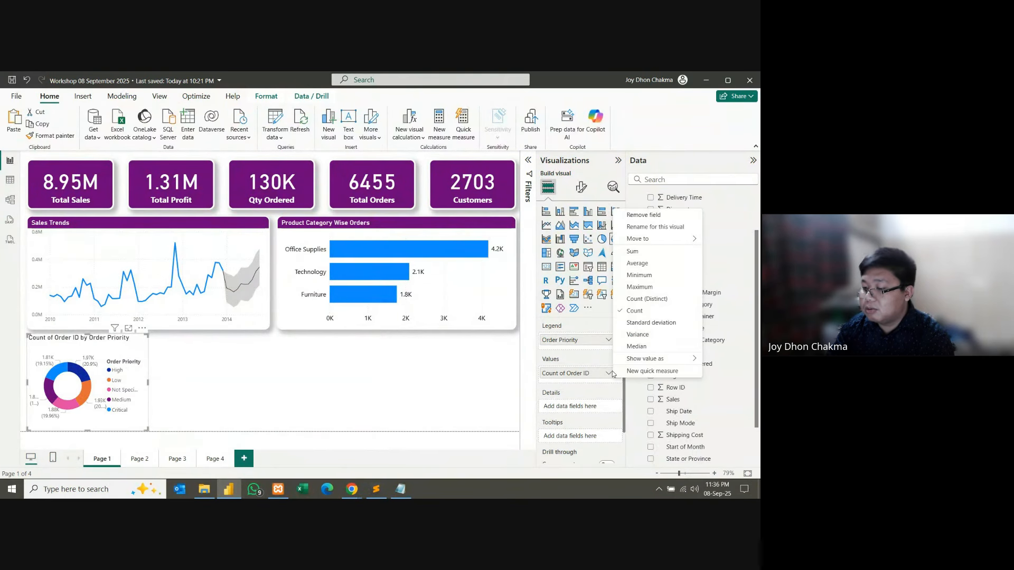
click(641, 299)
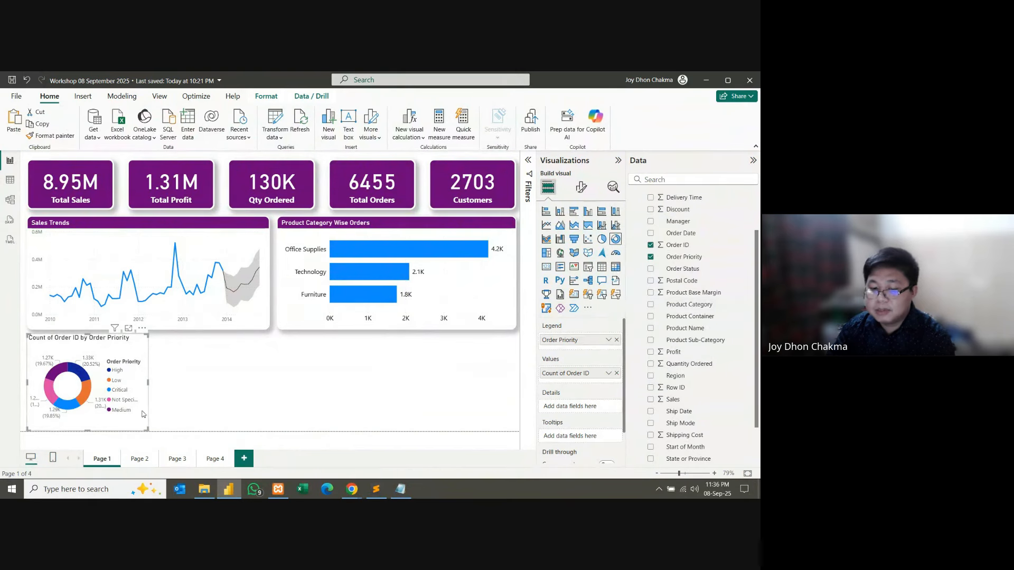
Step: Turn off the donut chart's legend and set its label contents to All detail labels
click(581, 187)
click(612, 297)
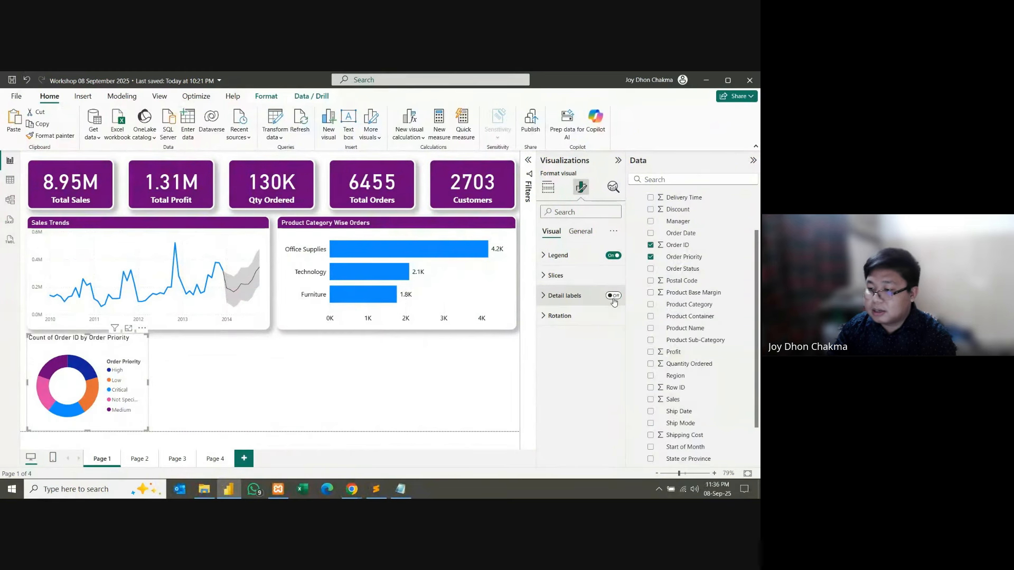
click(613, 298)
click(613, 255)
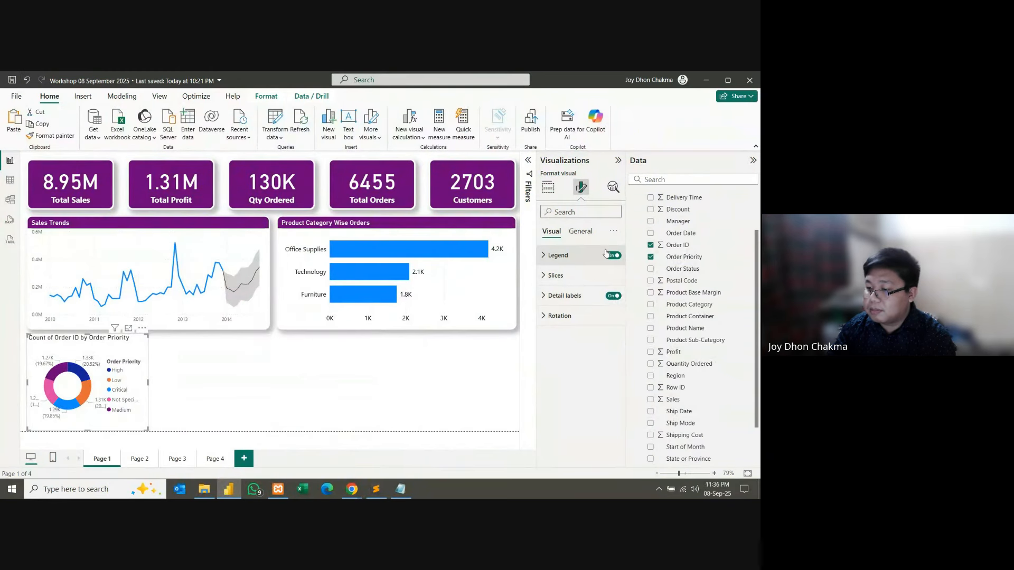
click(564, 296)
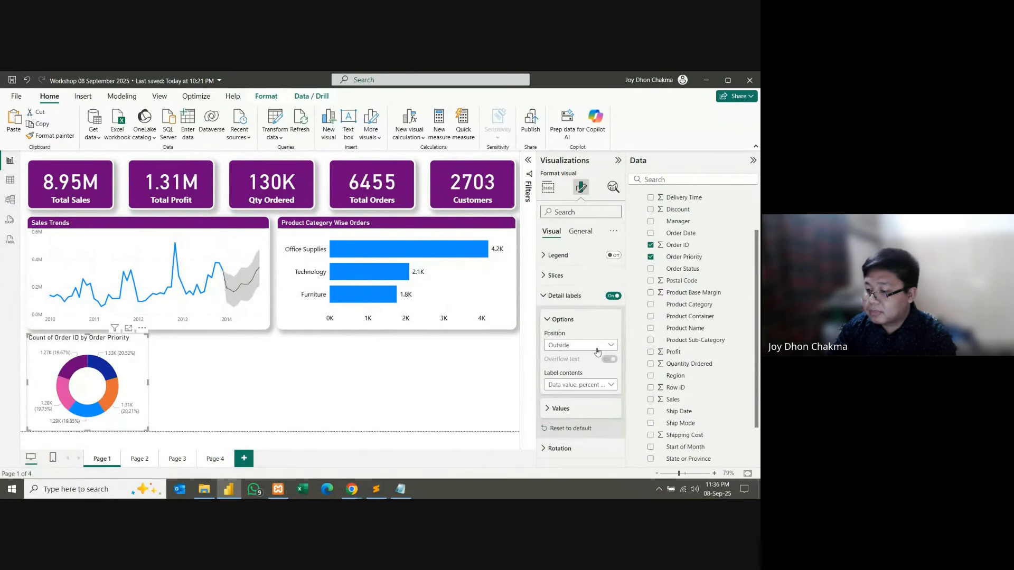
click(586, 385)
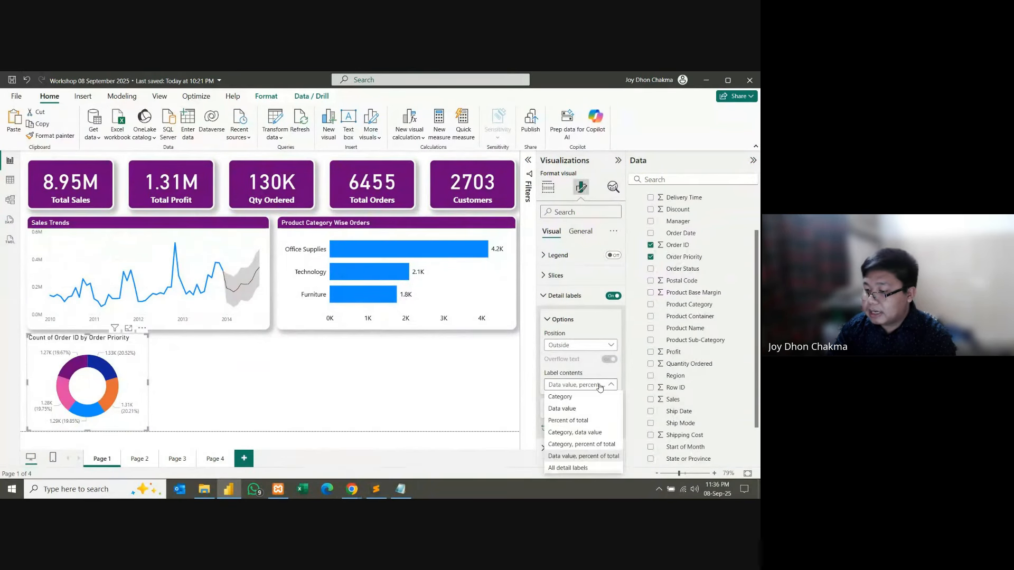
click(581, 468)
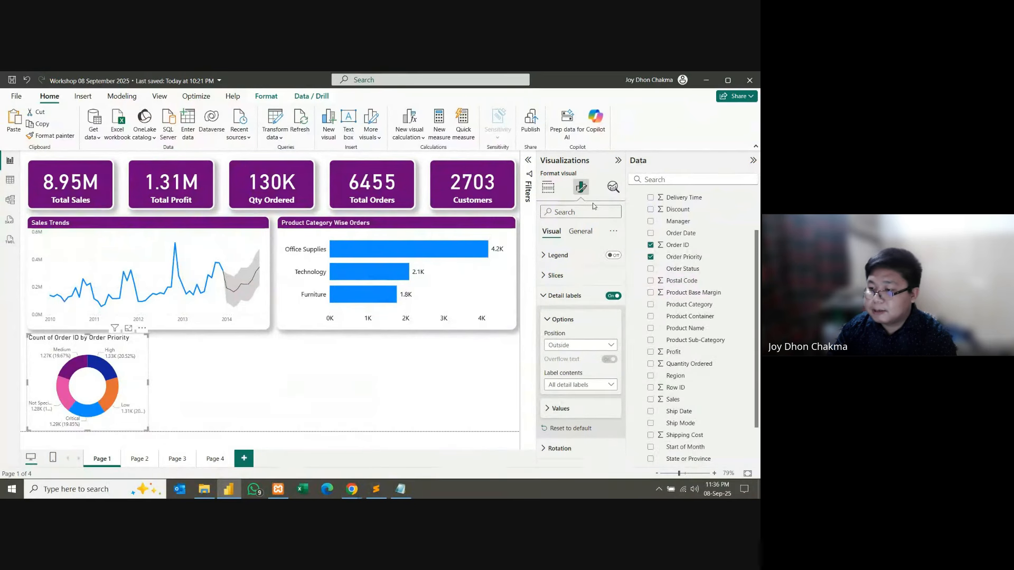
Step: Change the donut chart's title to "Order priority wise orders" and set the title text color to white
click(581, 230)
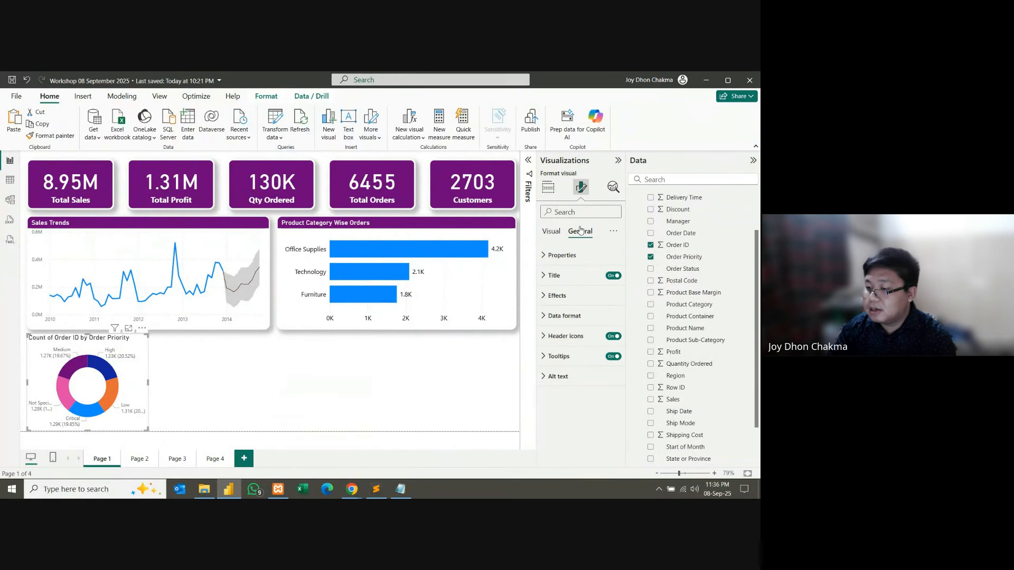
click(554, 275)
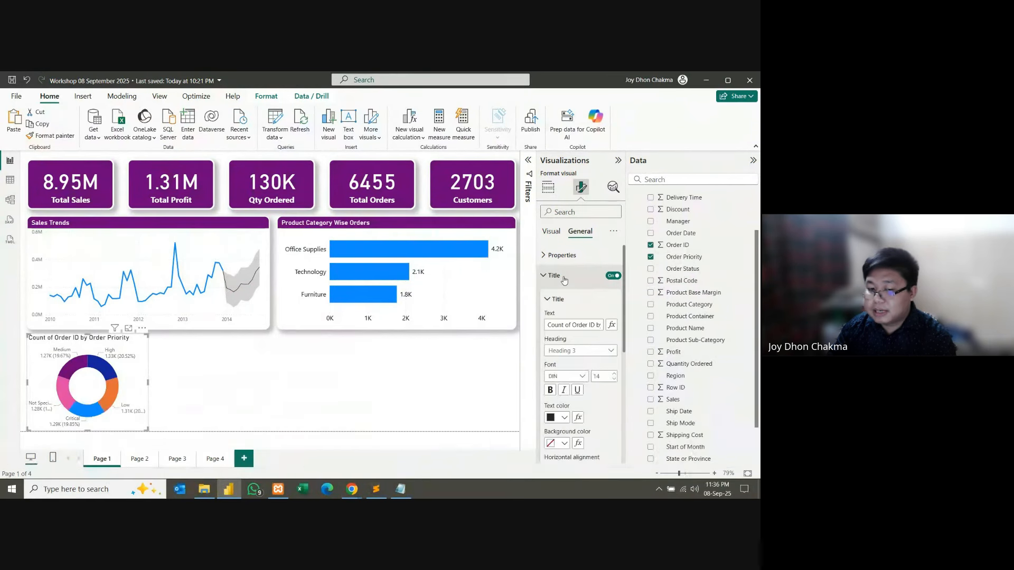
click(570, 325)
text(Or)
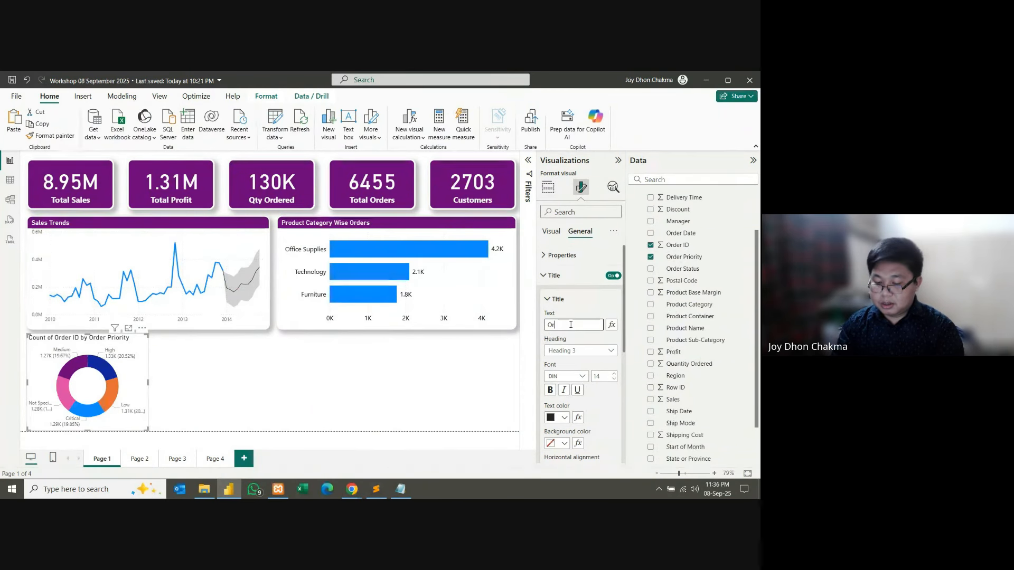
text(der Pr)
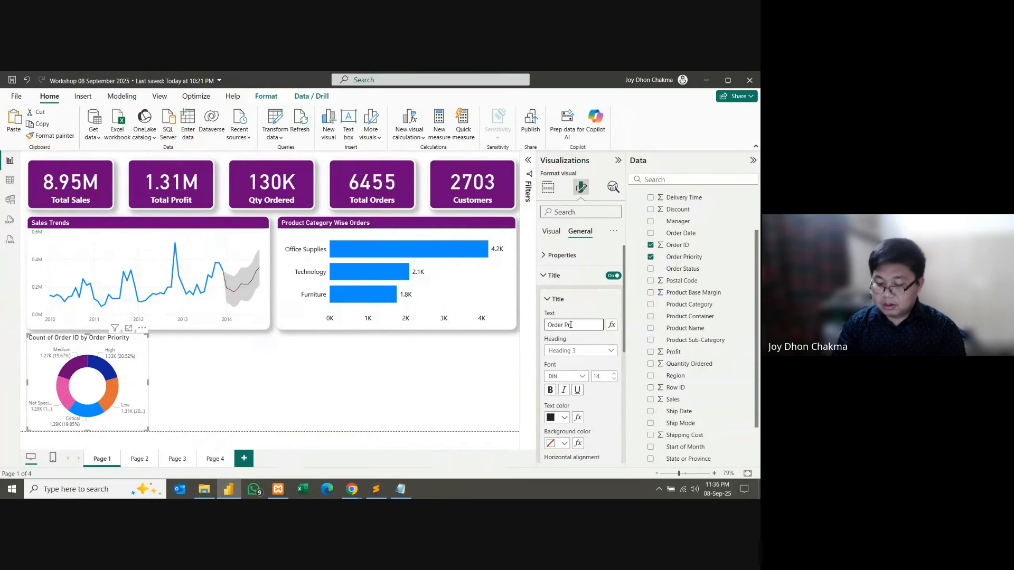
text(iority wise)
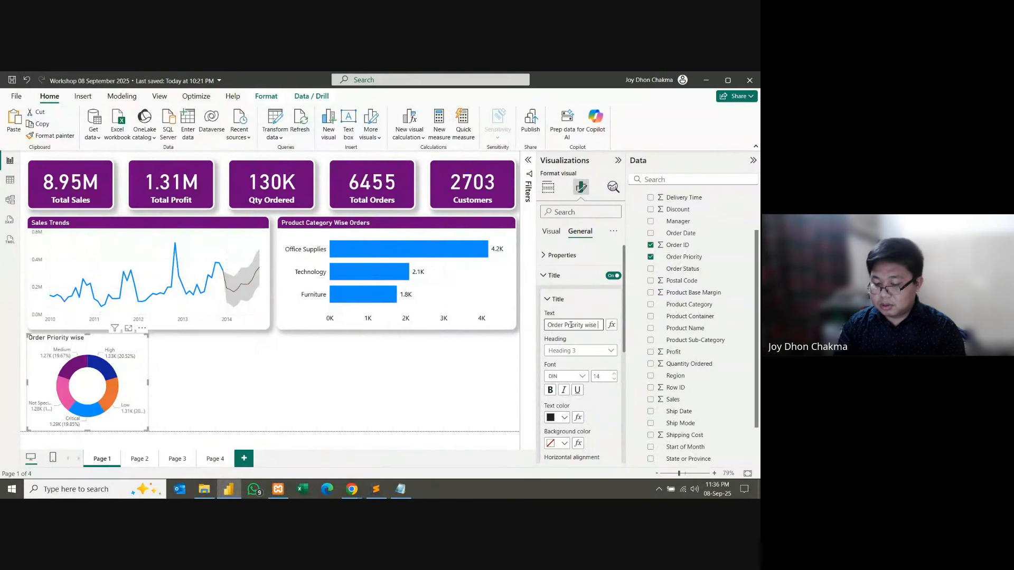
text( orders)
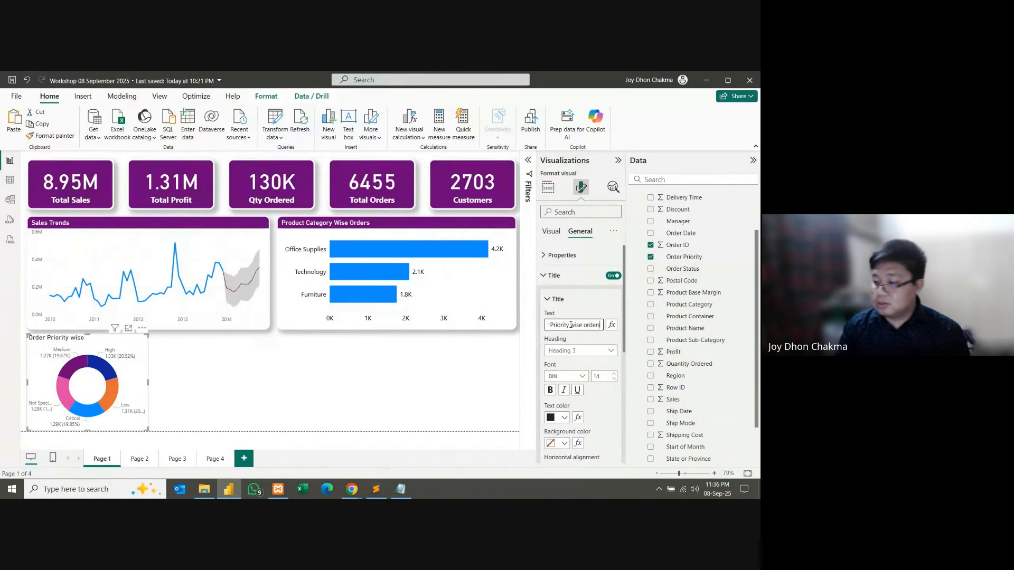
drag(552, 326, 566, 326)
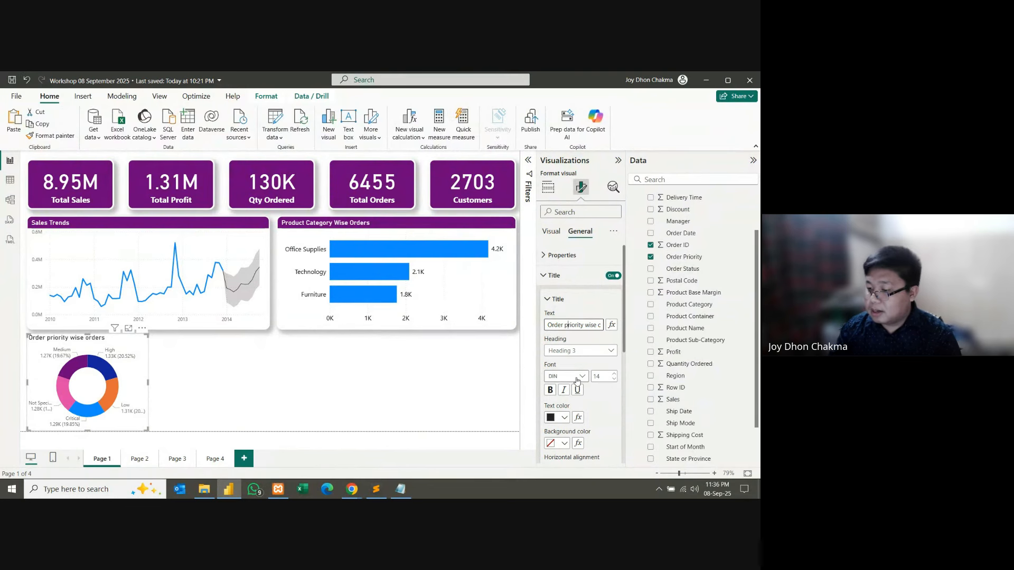
click(564, 418)
click(574, 377)
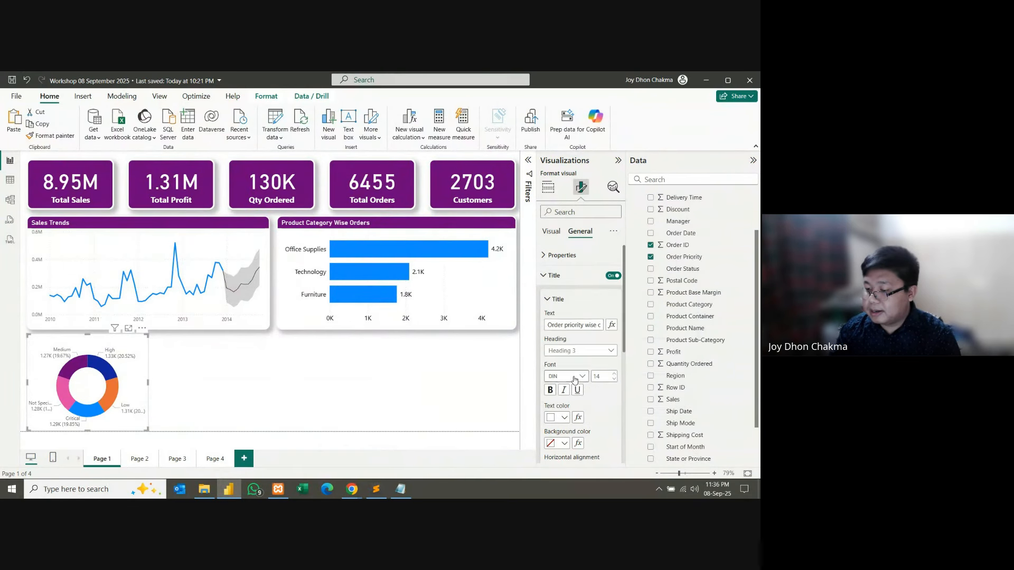
Step: Give the donut chart's title a purple background and turn on the chart's visual border and shadow
click(564, 444)
click(614, 252)
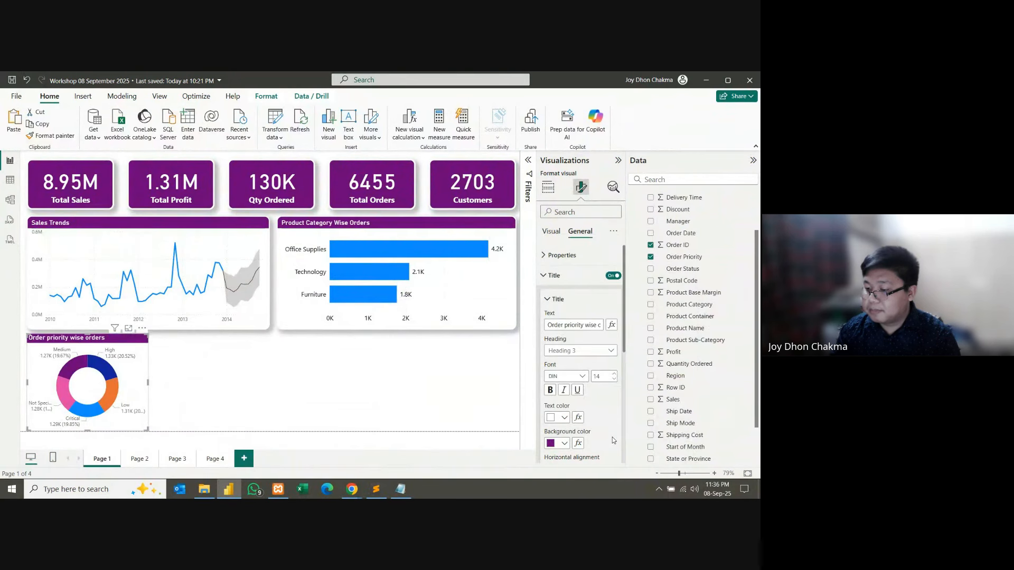
scroll(613, 438, down, 3)
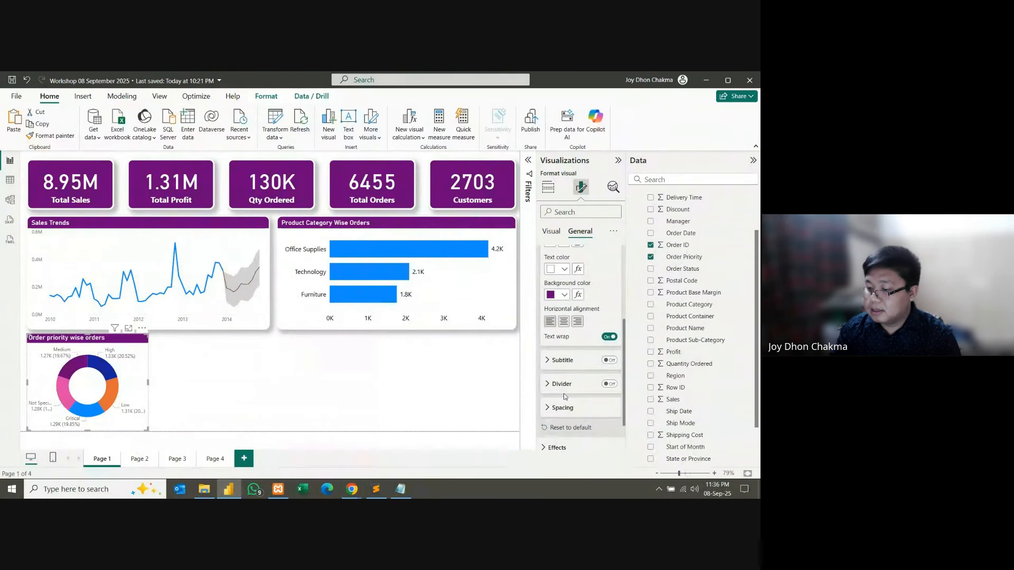
scroll(565, 396, down, 2)
click(552, 372)
scroll(571, 397, down, 1)
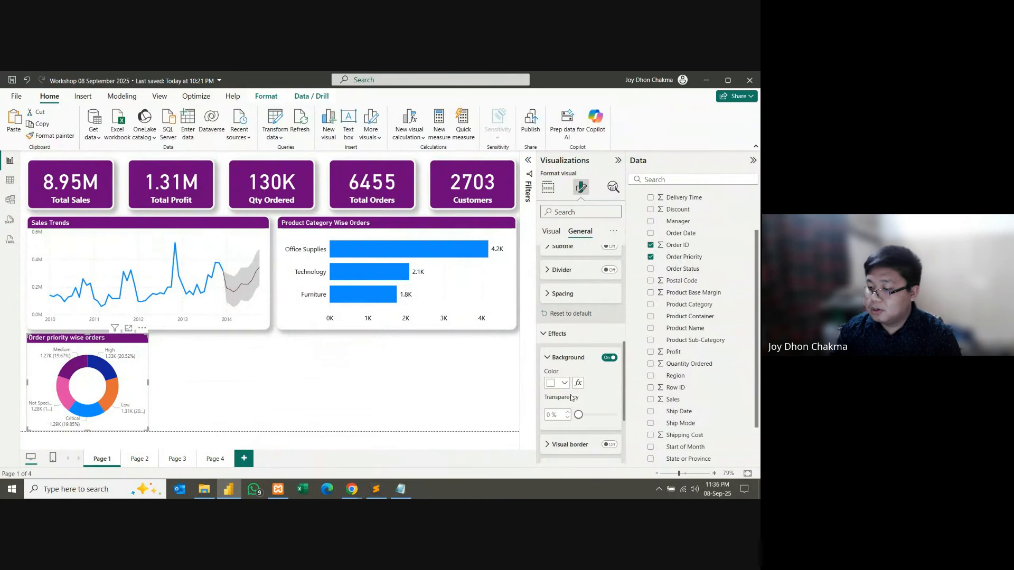
scroll(571, 397, down, 3)
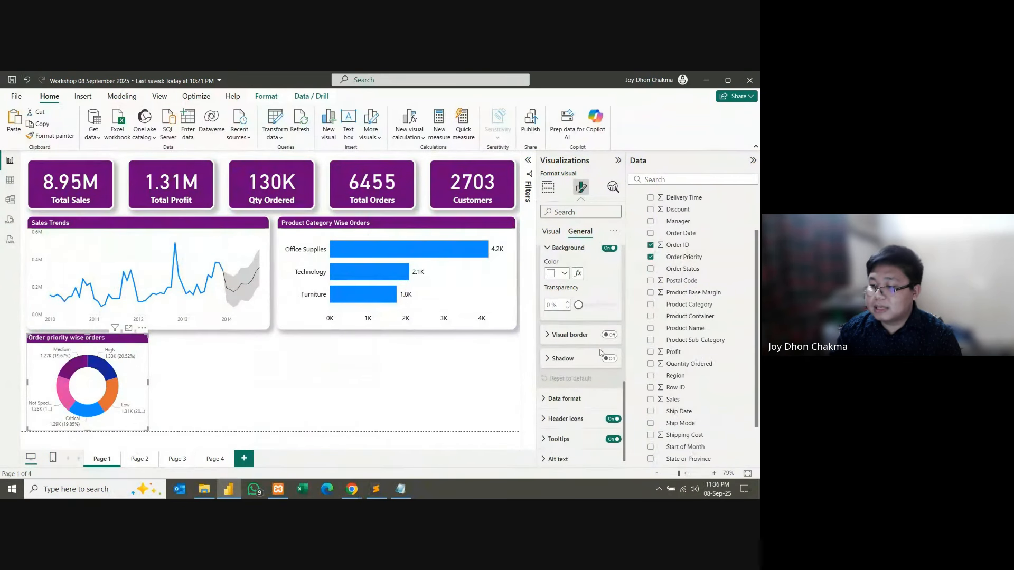
click(609, 334)
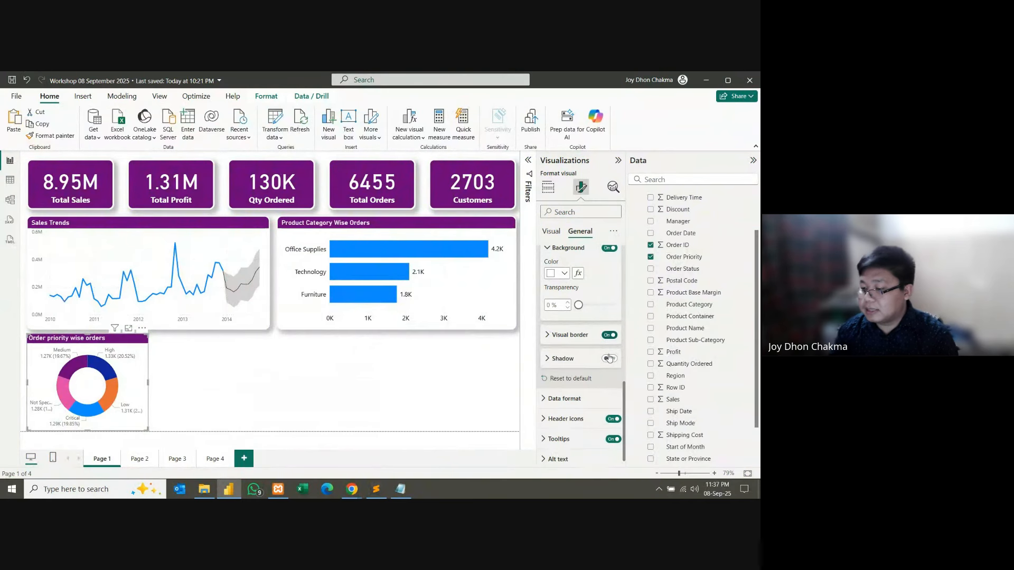
click(581, 359)
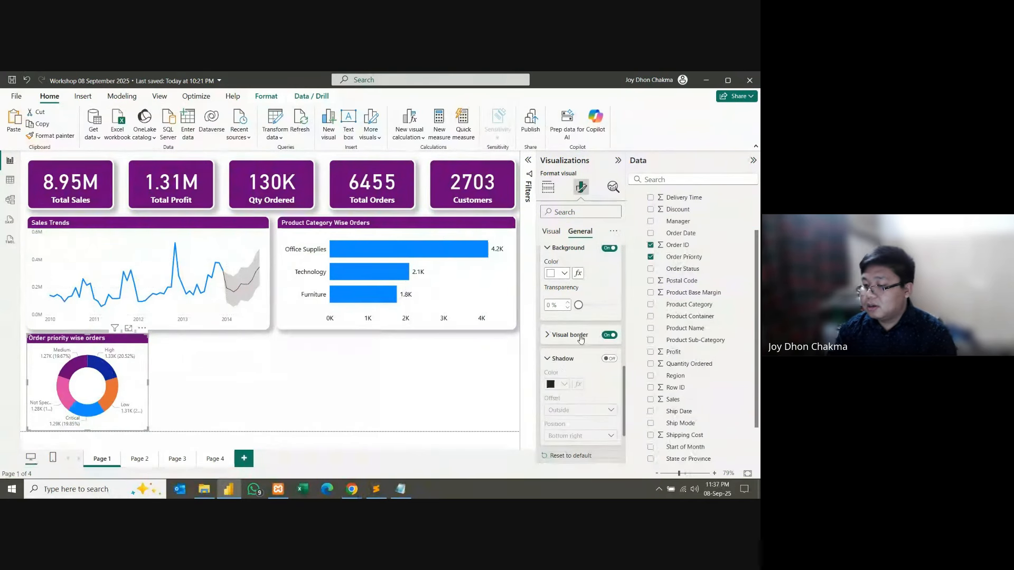
click(608, 359)
Step: Format the donut chart's border in white with 14 px rounded corners and a width of 3 px
click(552, 336)
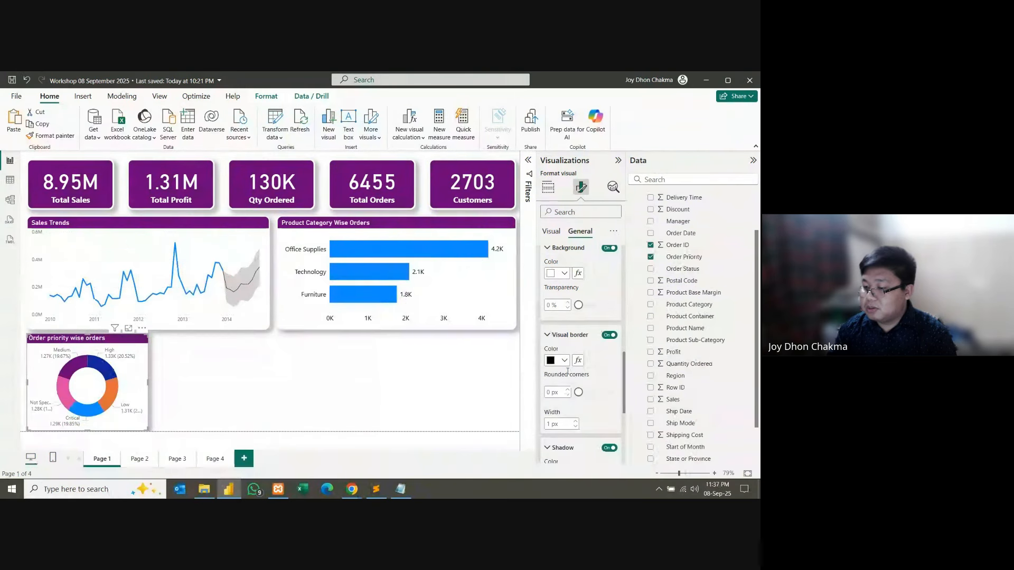
click(561, 360)
click(551, 196)
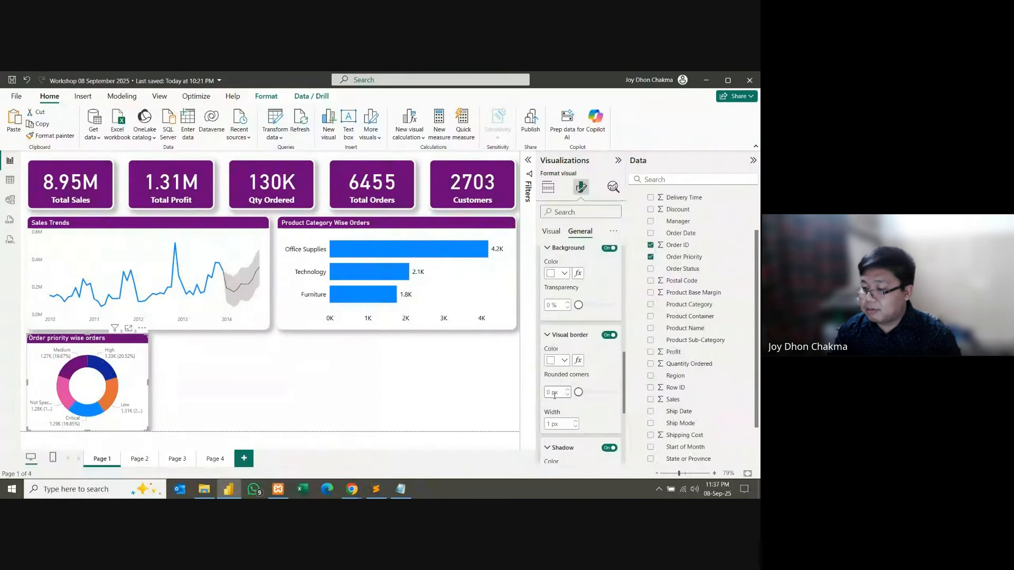
text(14)
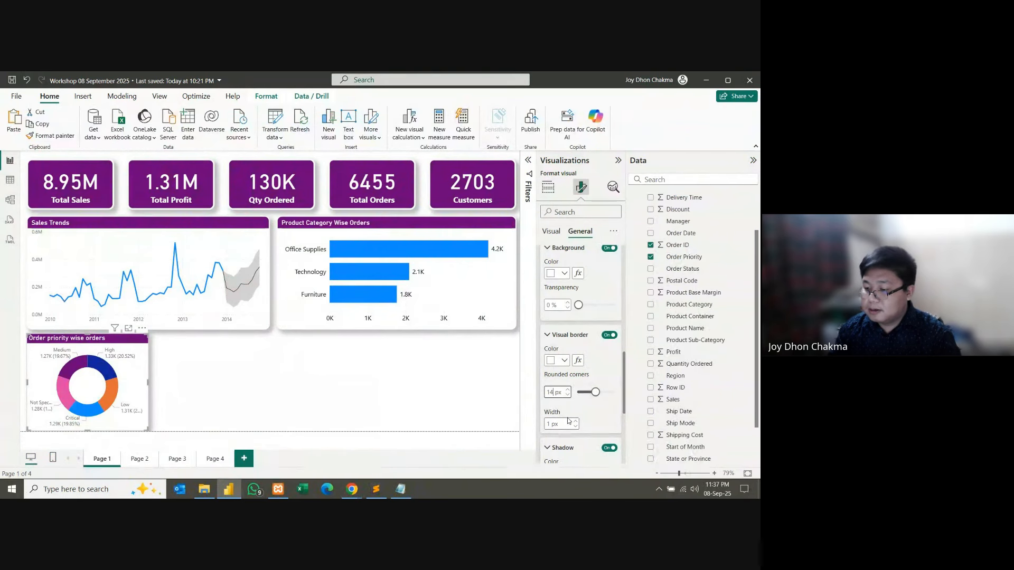
click(575, 422)
click(576, 422)
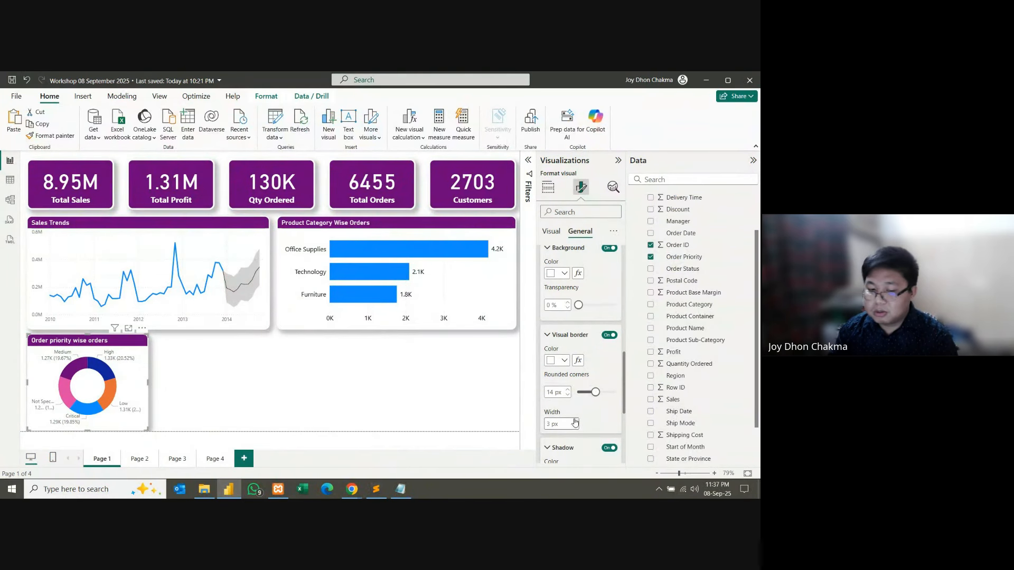
Step: Insert a funnel chart beside the donut chart with Product Category as its category and the sum of Profit as its values
click(253, 412)
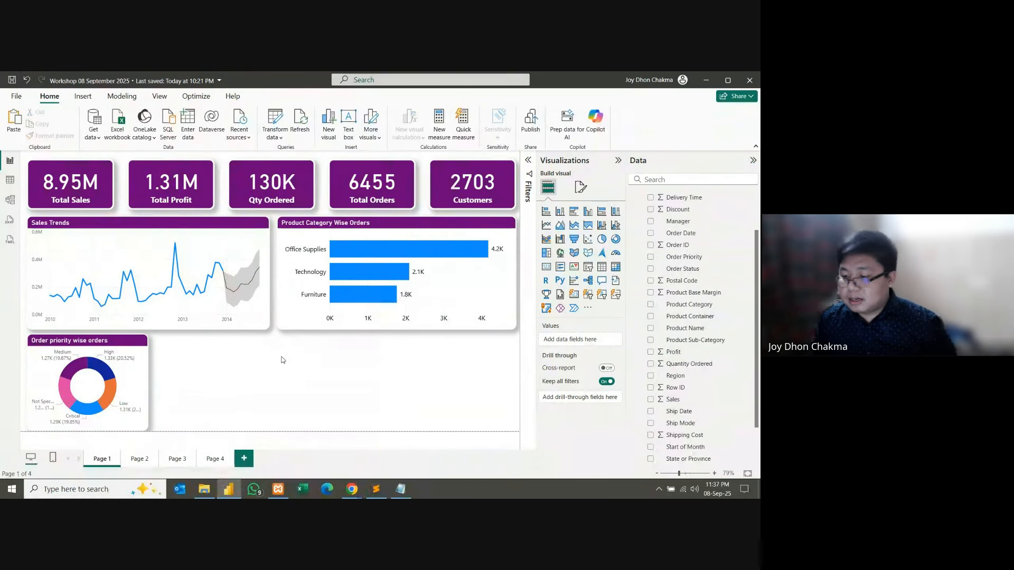
click(574, 241)
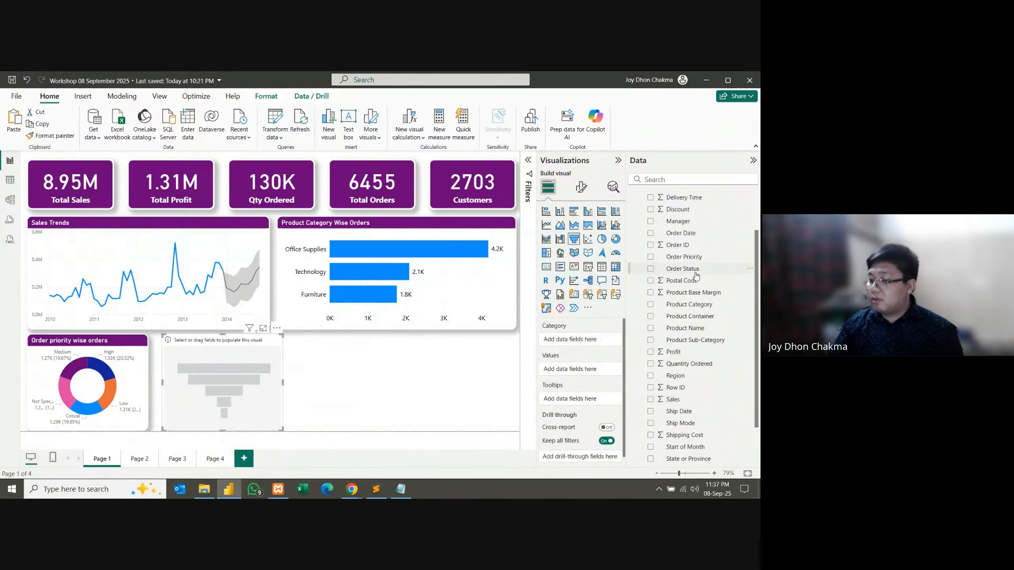
scroll(700, 309, up, 3)
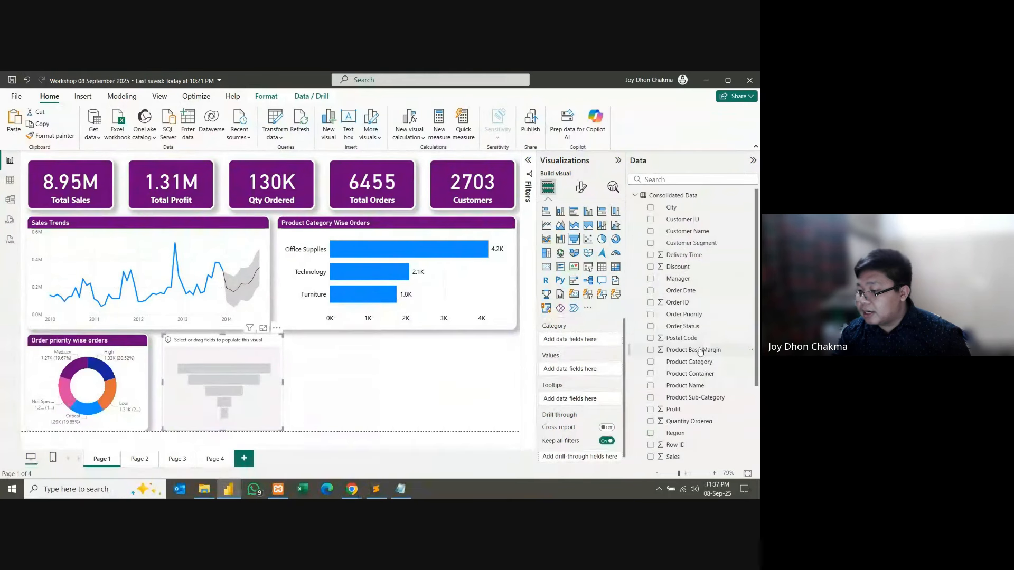
drag(689, 362, 581, 341)
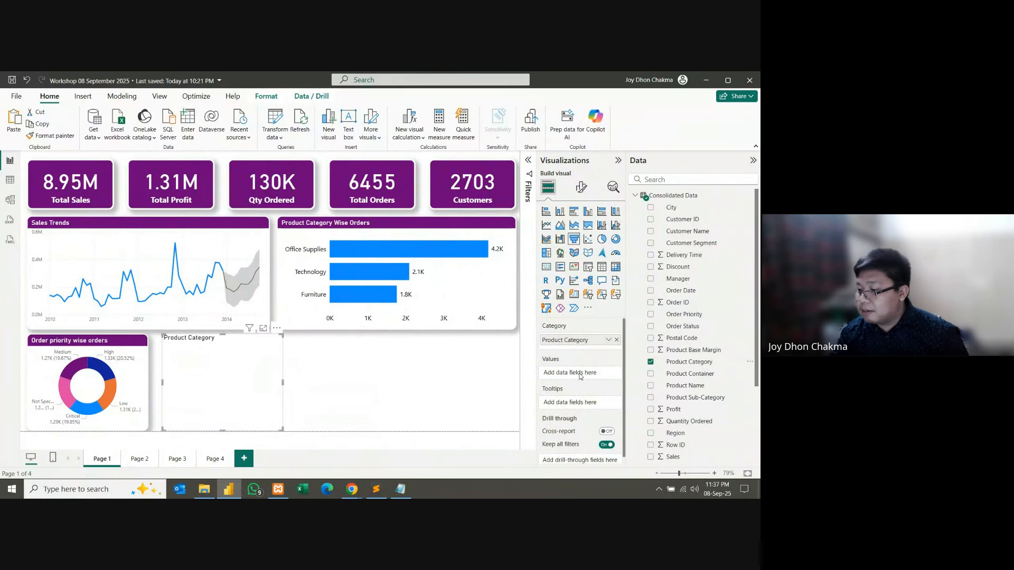
scroll(689, 330, down, 3)
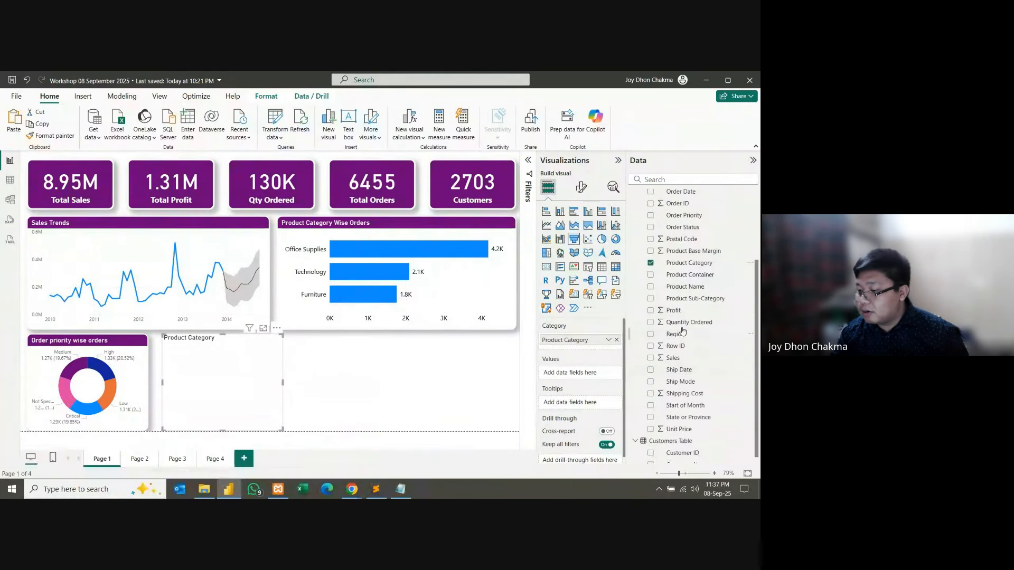
drag(674, 310, 587, 373)
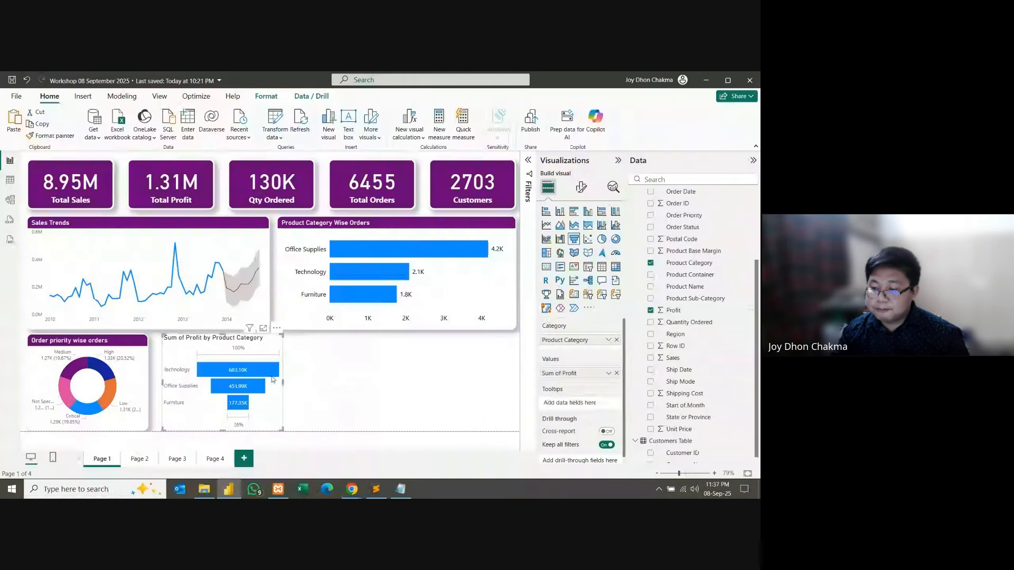
Step: Set the color of the funnel chart's data label values to white
click(581, 187)
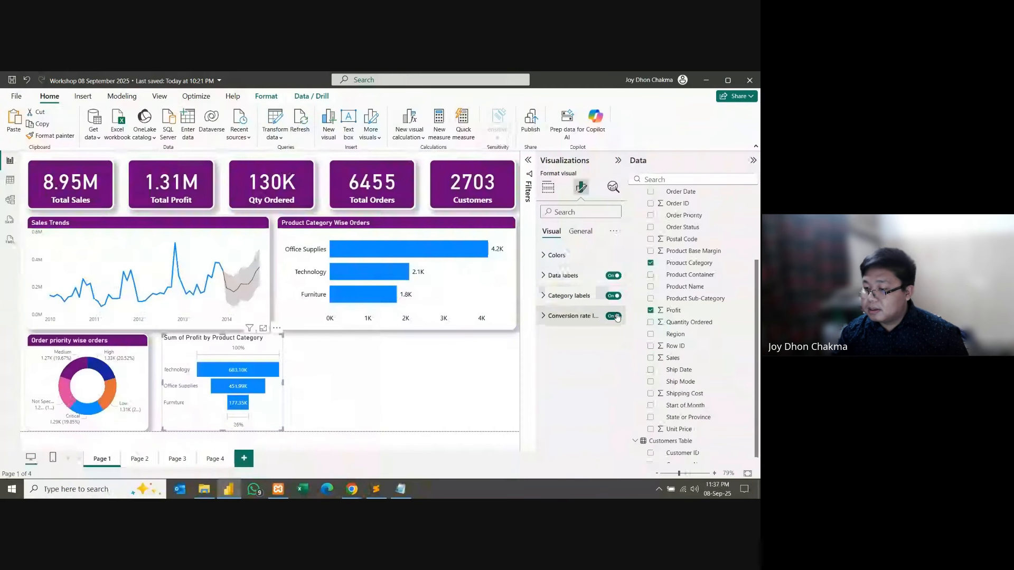
click(563, 276)
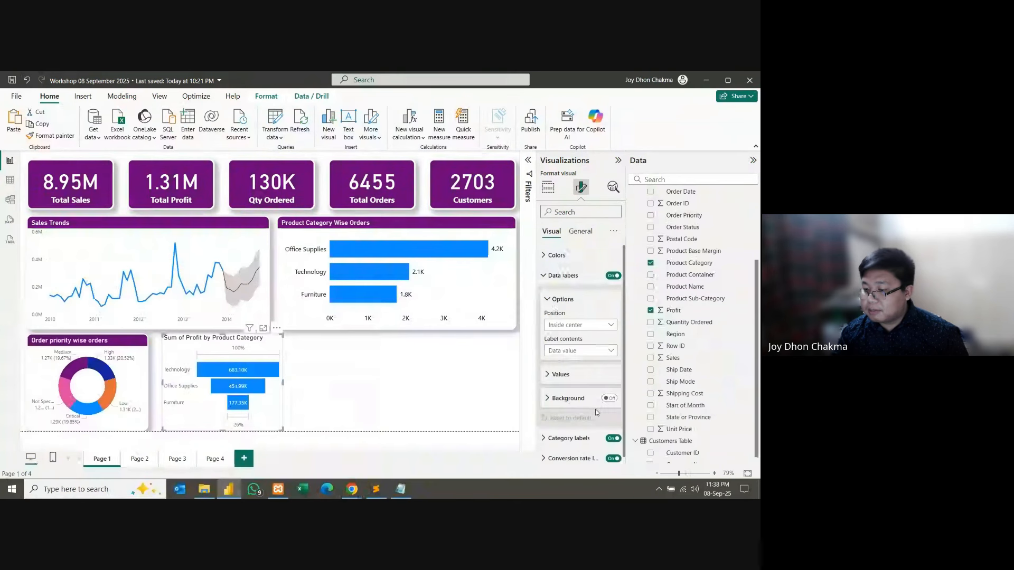
click(556, 376)
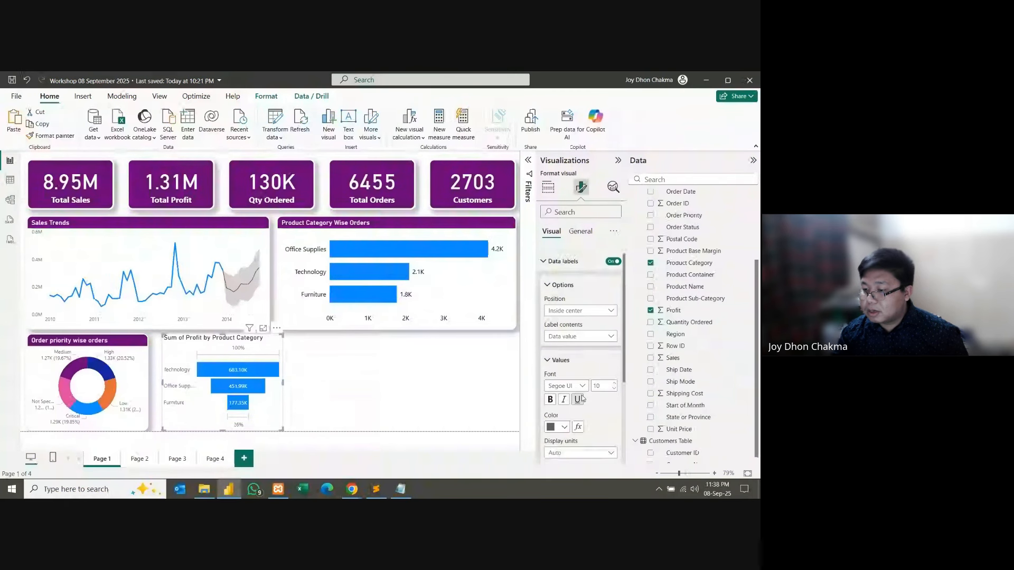
scroll(583, 399, down, 3)
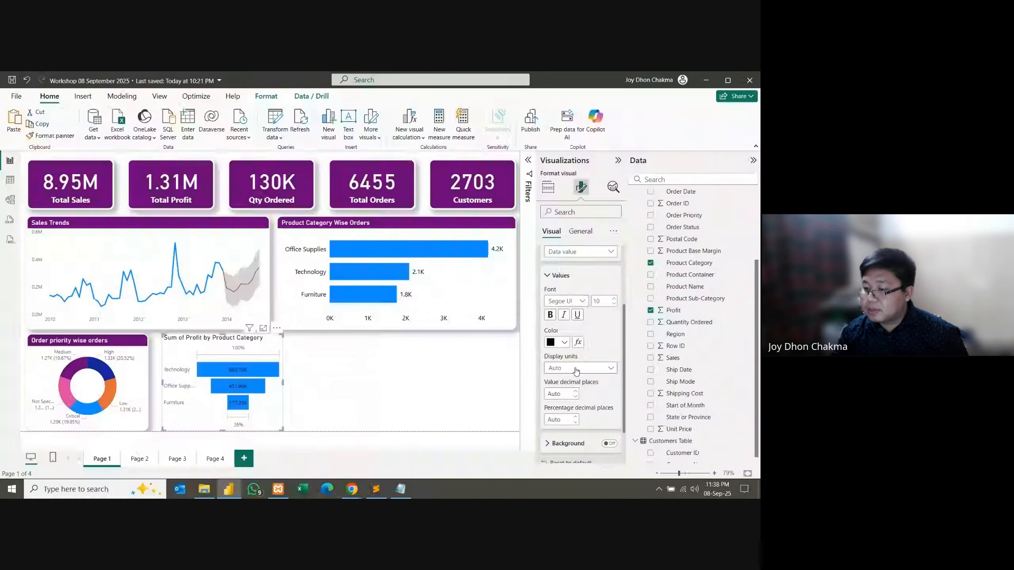
click(564, 342)
click(554, 182)
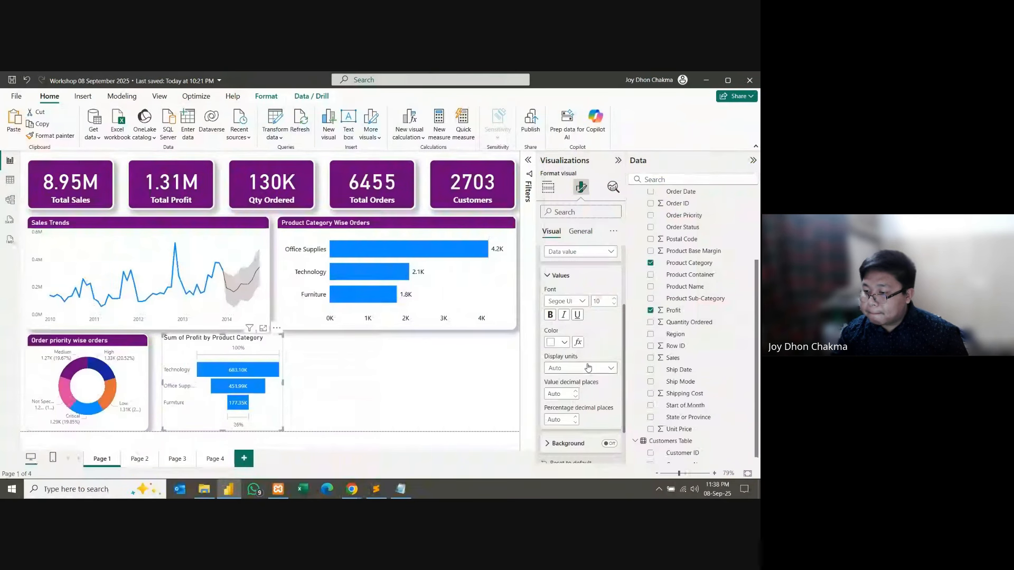
scroll(588, 368, up, 3)
click(607, 351)
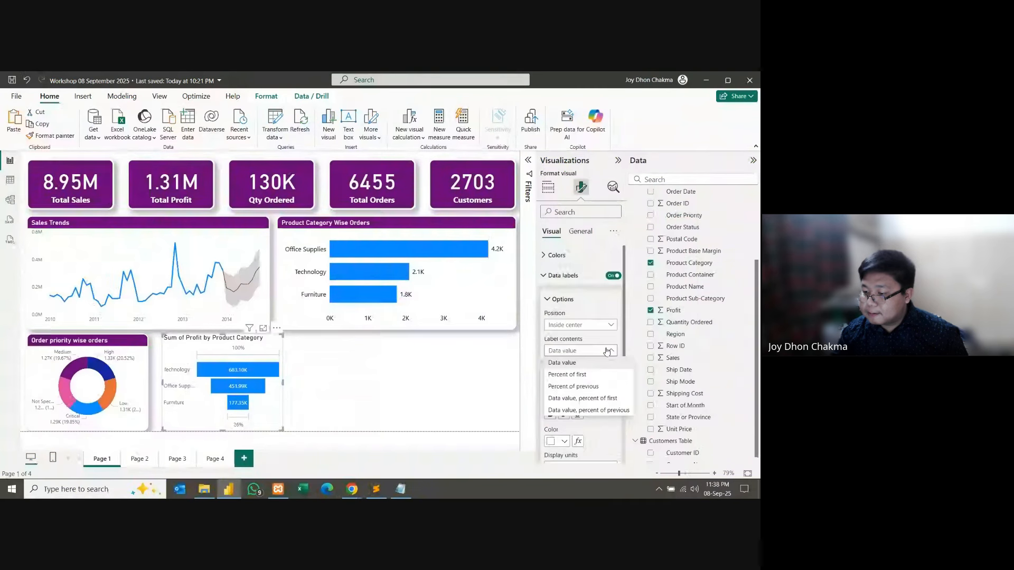
click(607, 351)
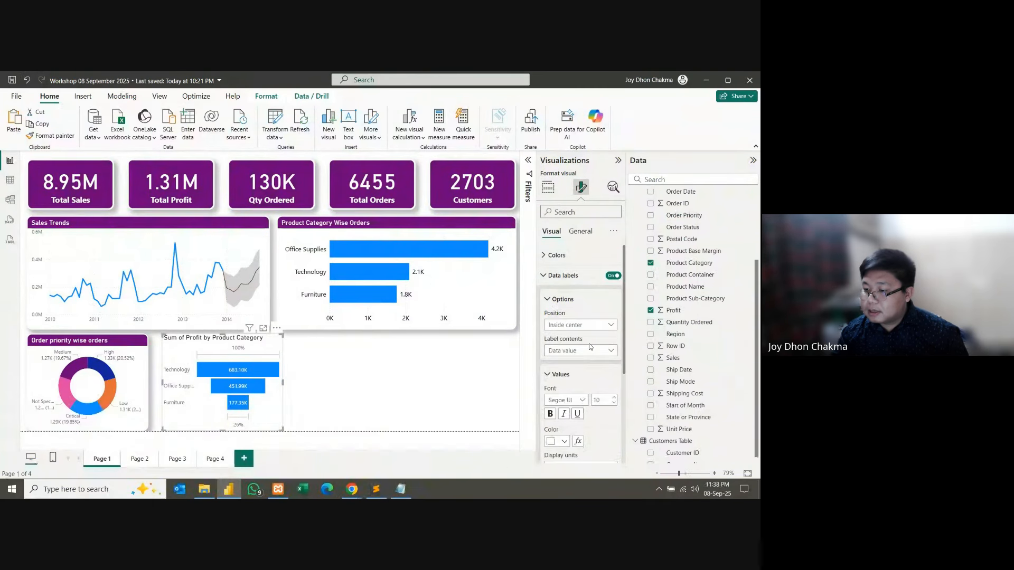
Step: Make the funnel chart's category labels black at font size 12 and widen the chart to about one and a half times its width
click(553, 299)
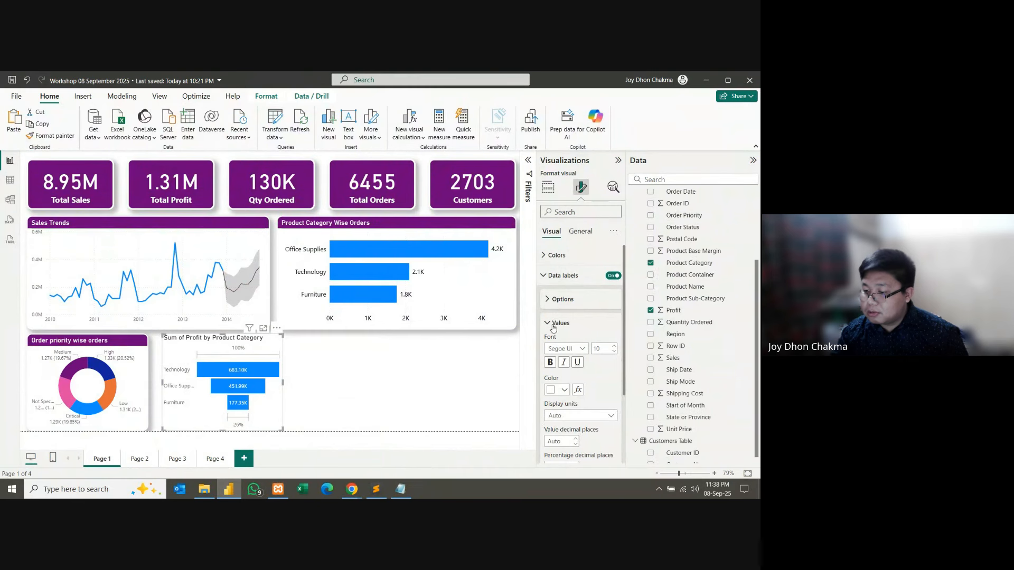
click(558, 323)
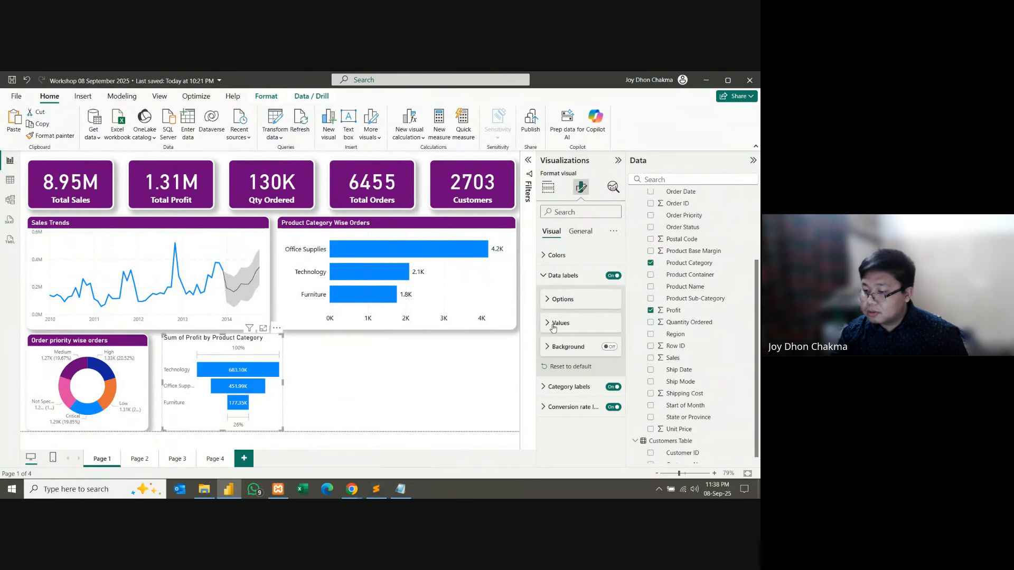
click(555, 391)
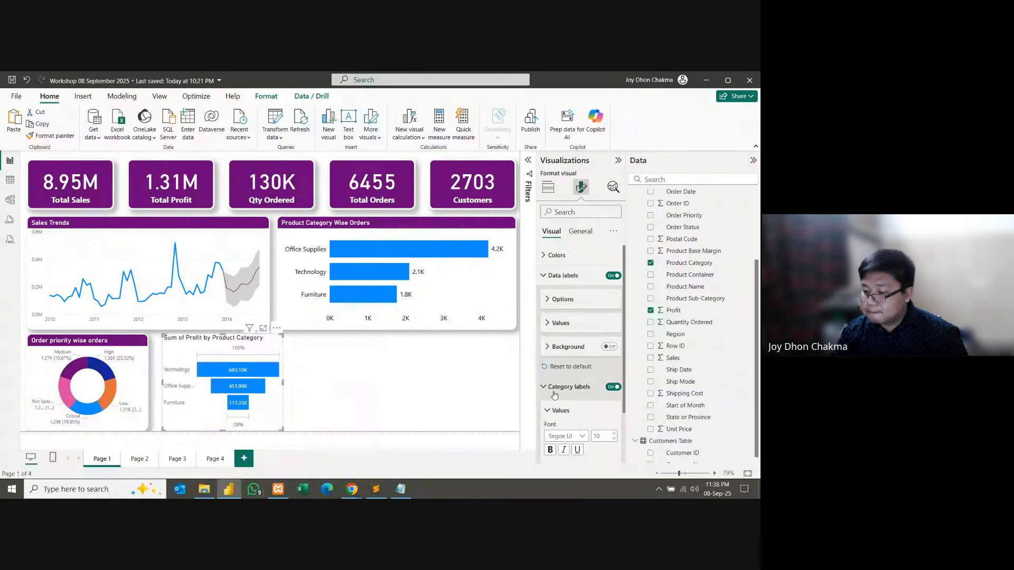
scroll(554, 395, down, 3)
click(563, 413)
click(573, 371)
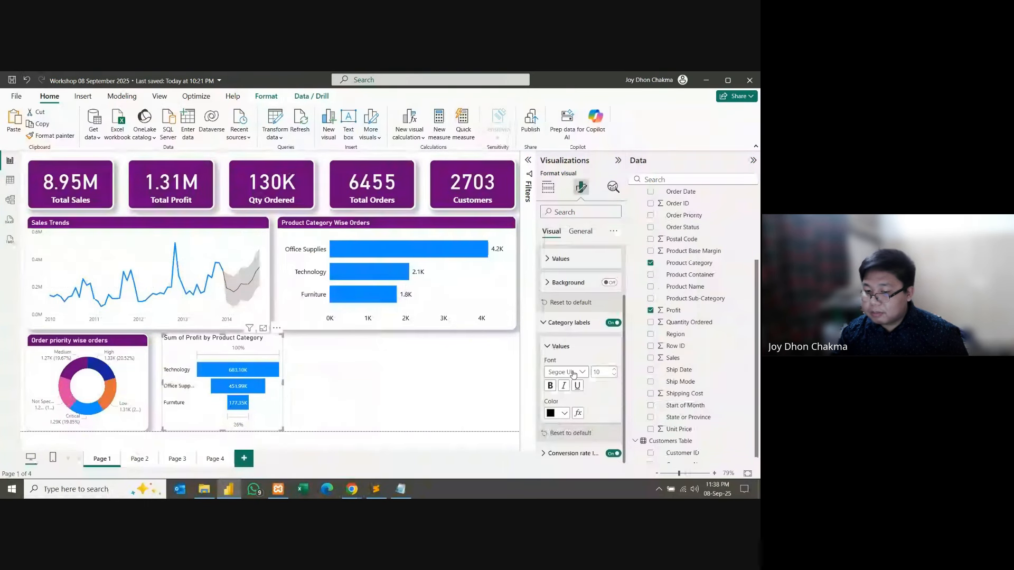
click(614, 369)
click(614, 370)
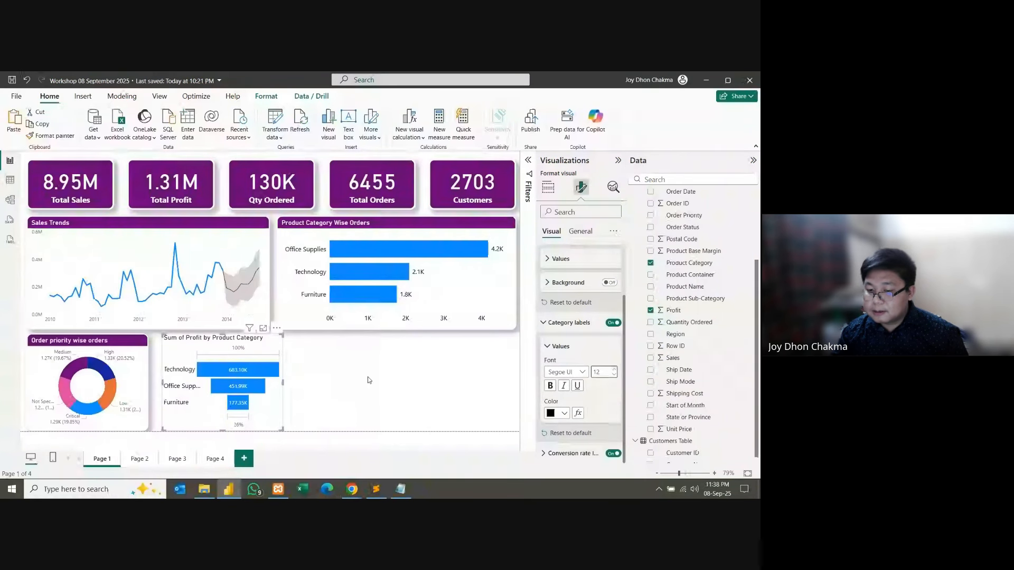
drag(282, 382, 328, 387)
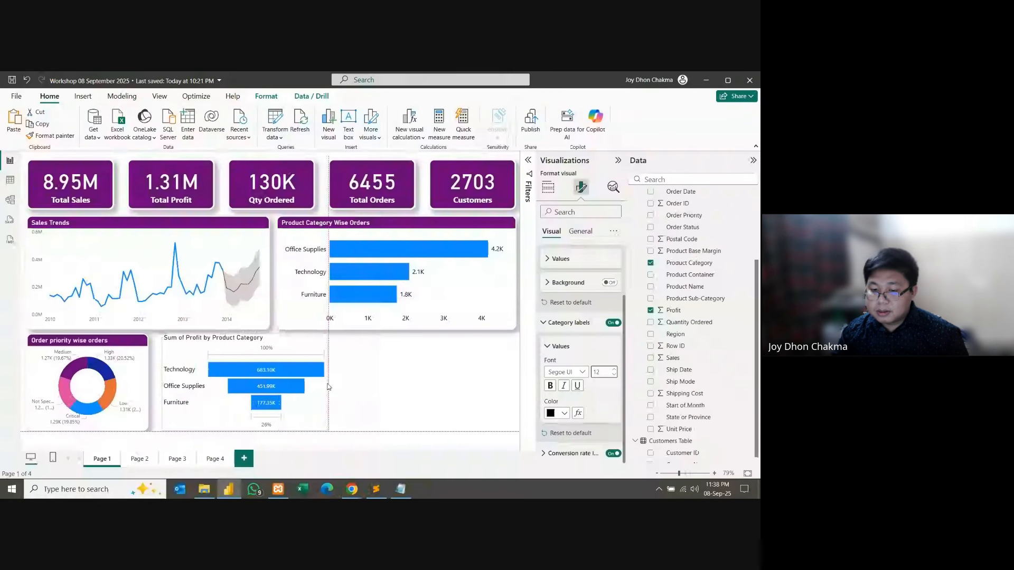
drag(328, 387, 345, 386)
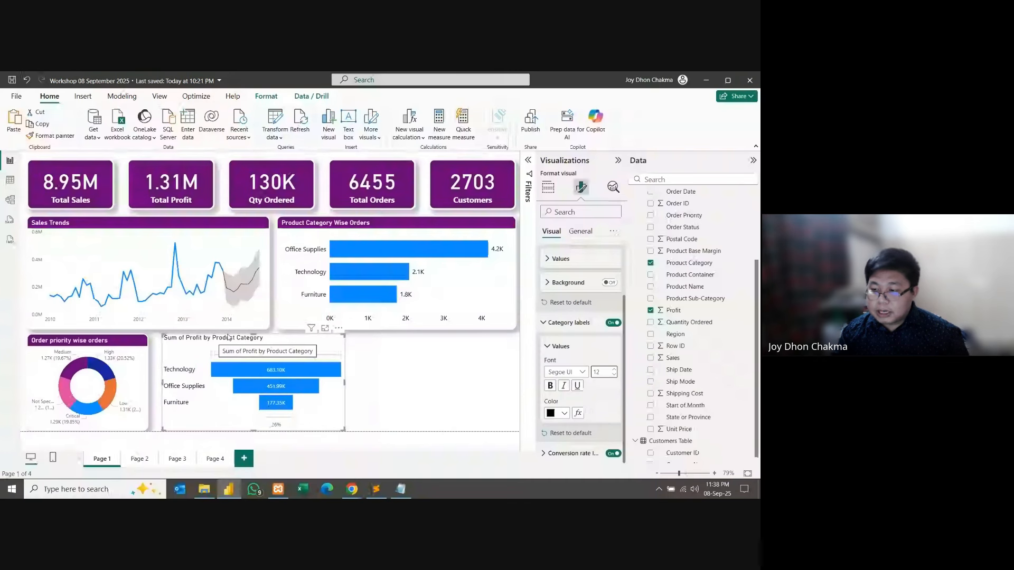
Step: Change the funnel chart's title text to "Profits by Categories"
click(580, 231)
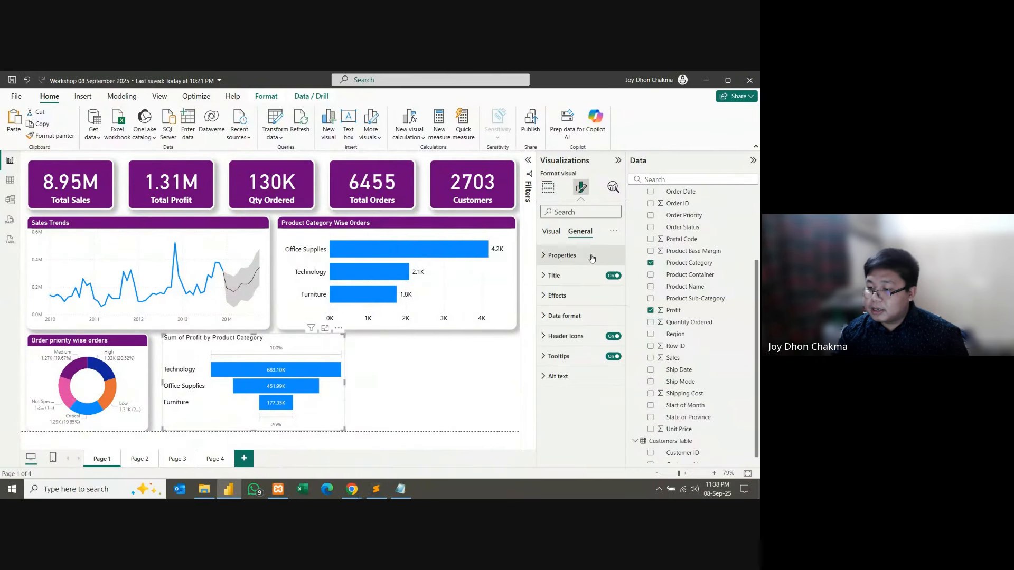
click(560, 278)
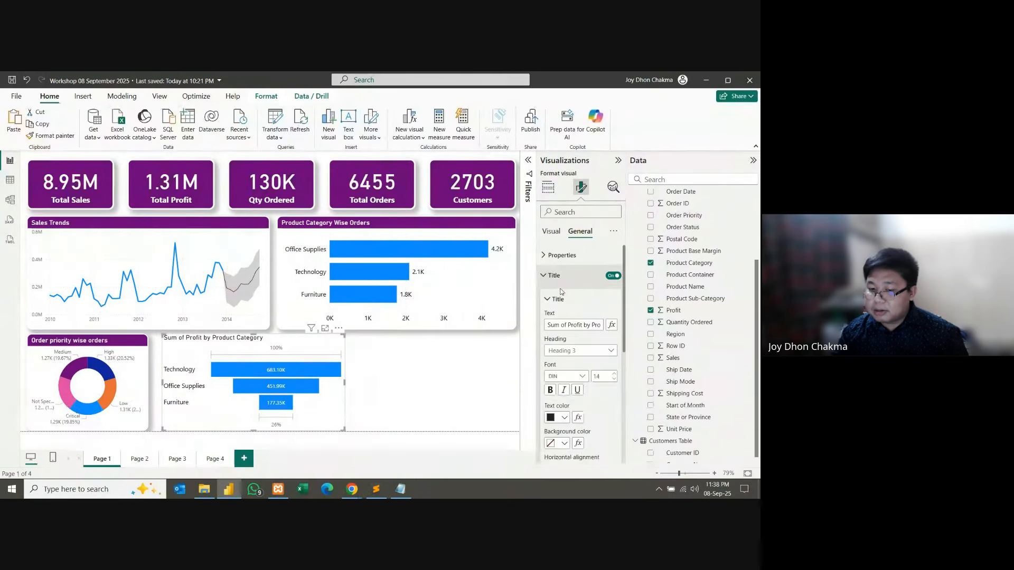
triple_click(560, 324)
text(Prf)
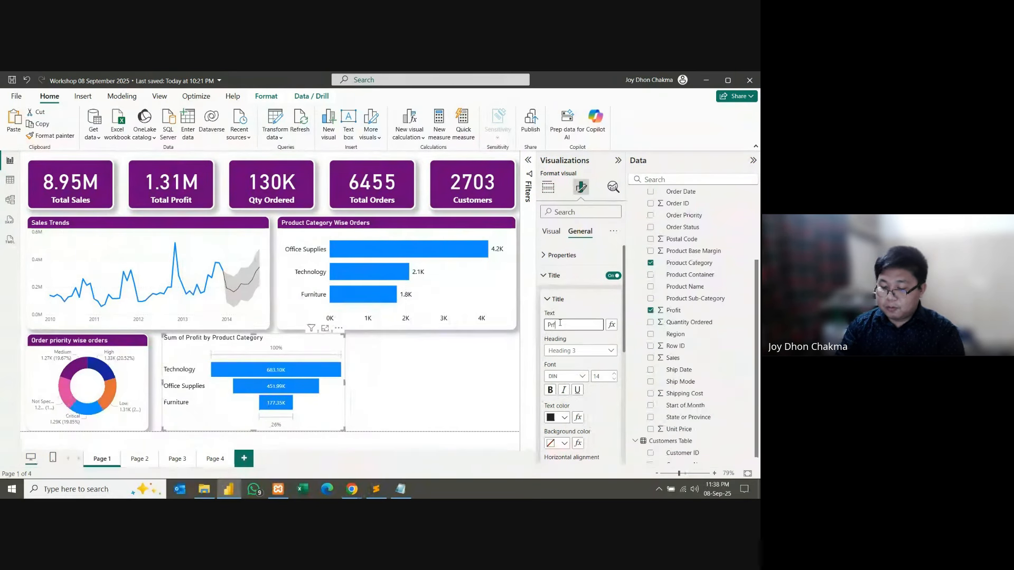
text(its b)
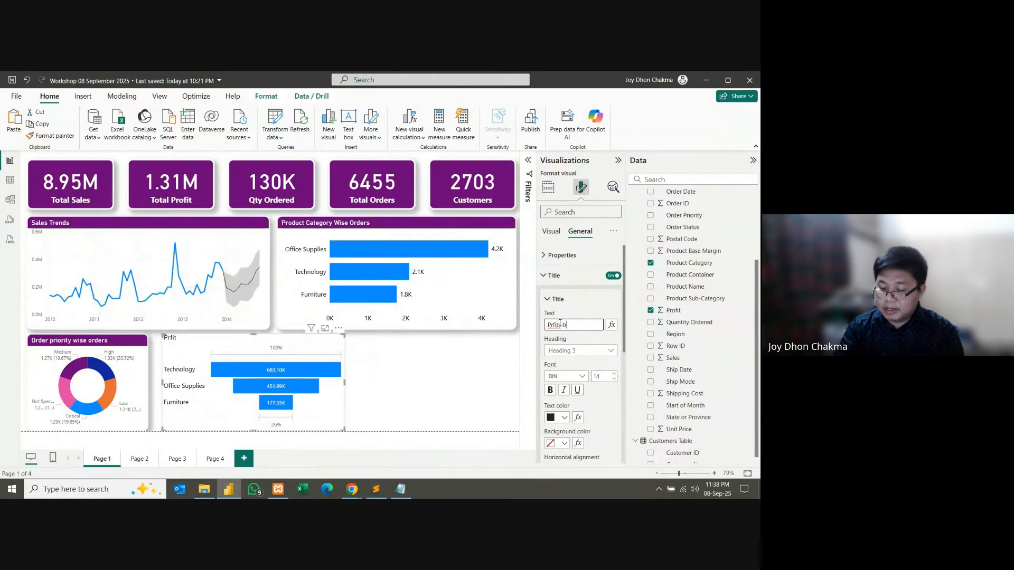
text(y Catego)
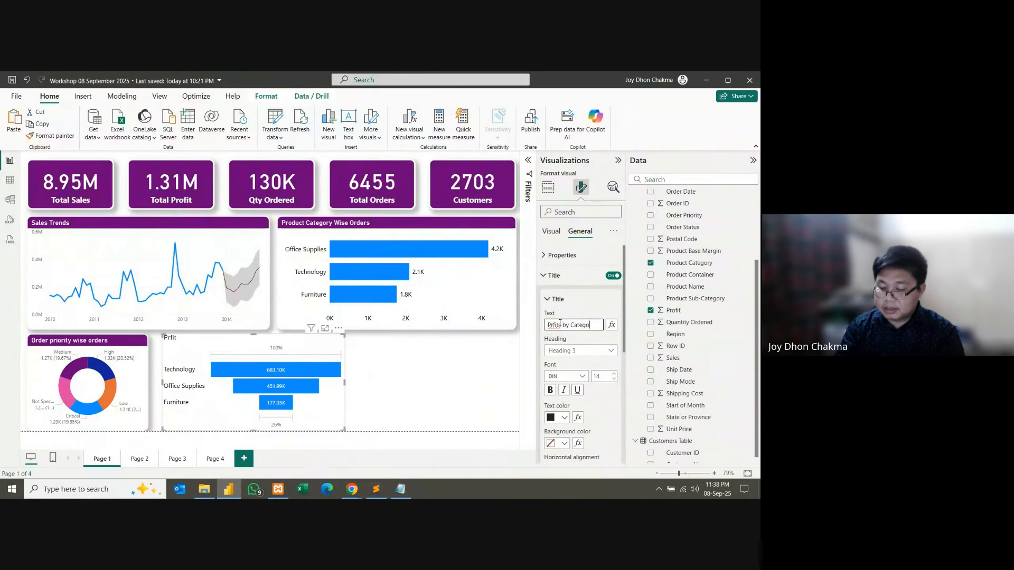
text(ries)
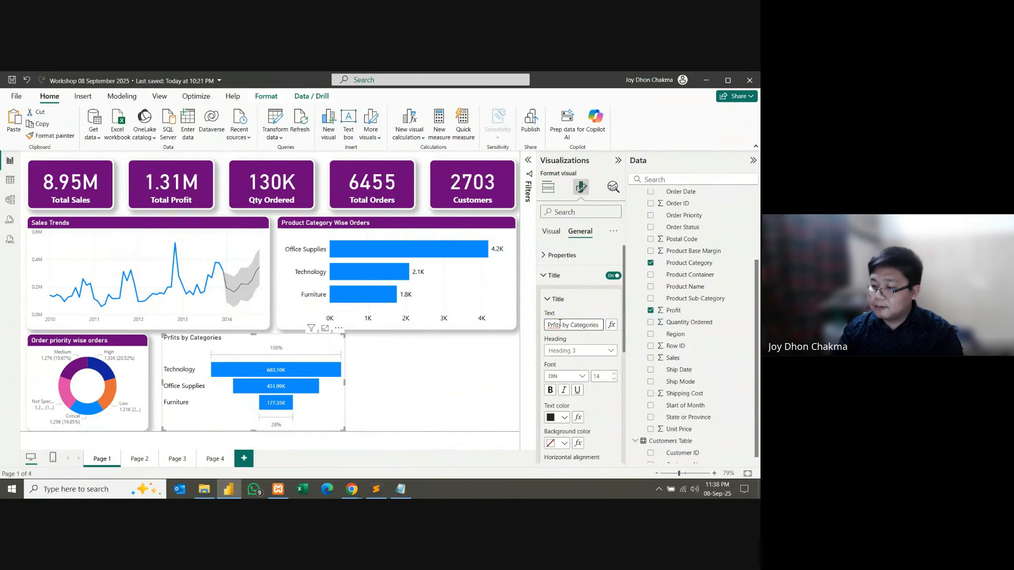
click(553, 324)
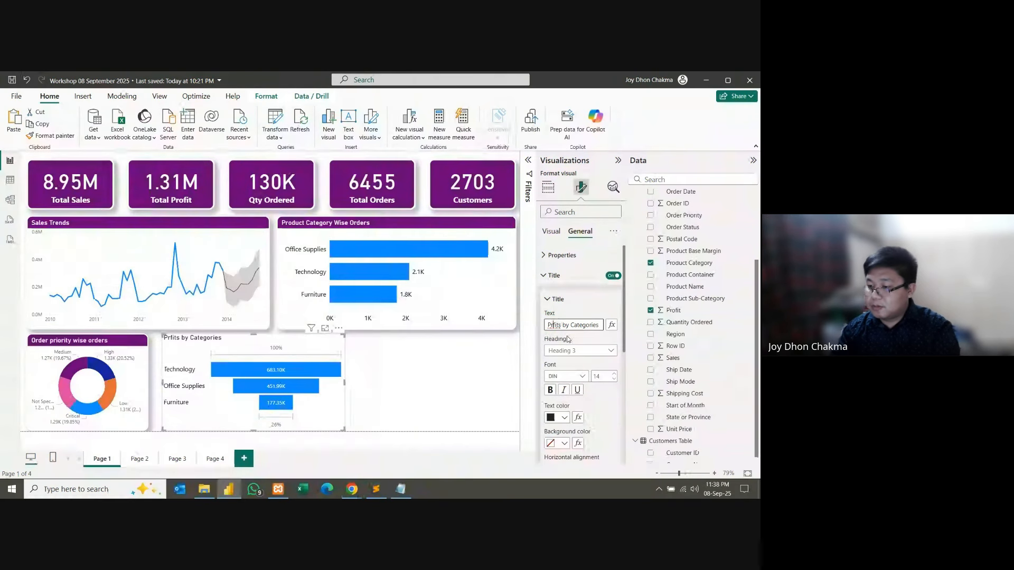
text(o)
Step: Give the funnel chart's title white text on the dark purple background used by the other charts
click(564, 417)
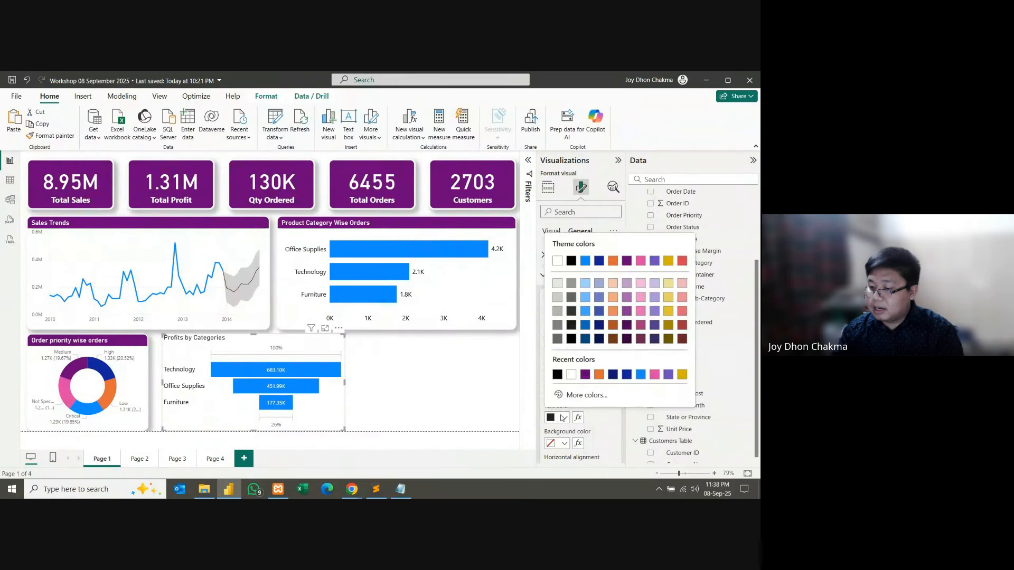
click(551, 261)
click(565, 443)
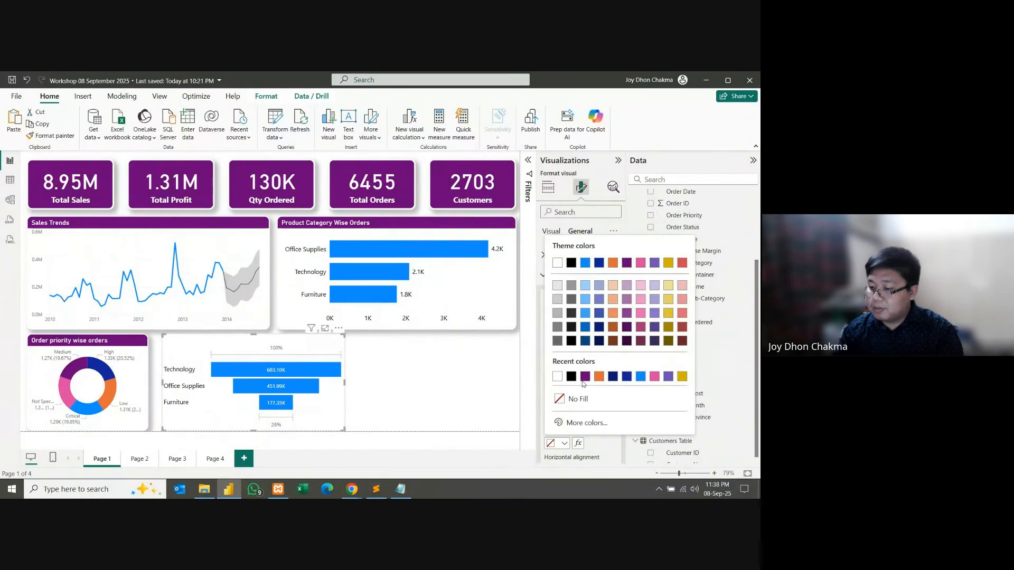
click(591, 381)
Step: Turn on the funnel chart's visual border and open its border settings
scroll(590, 382, down, 5)
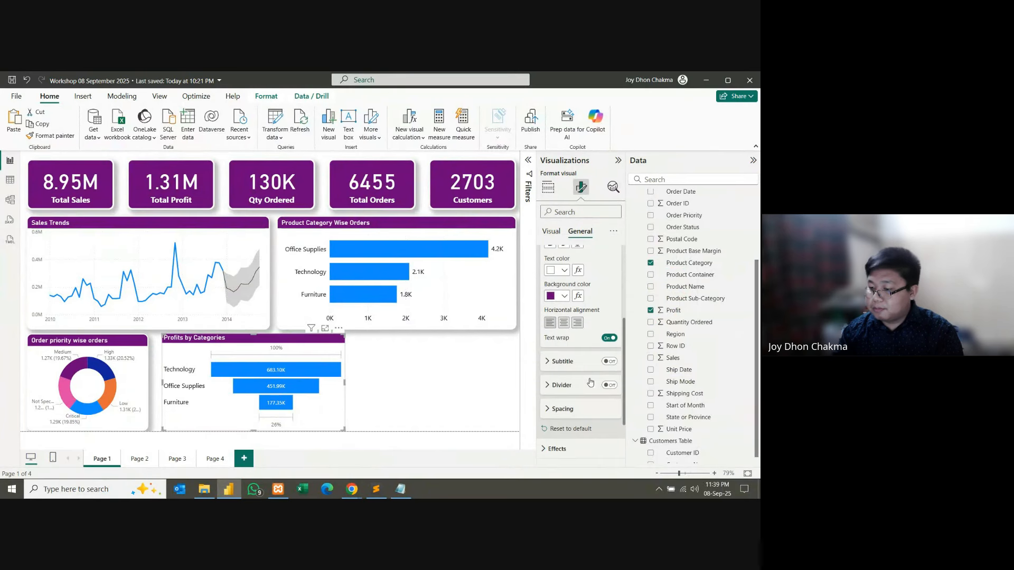
click(554, 402)
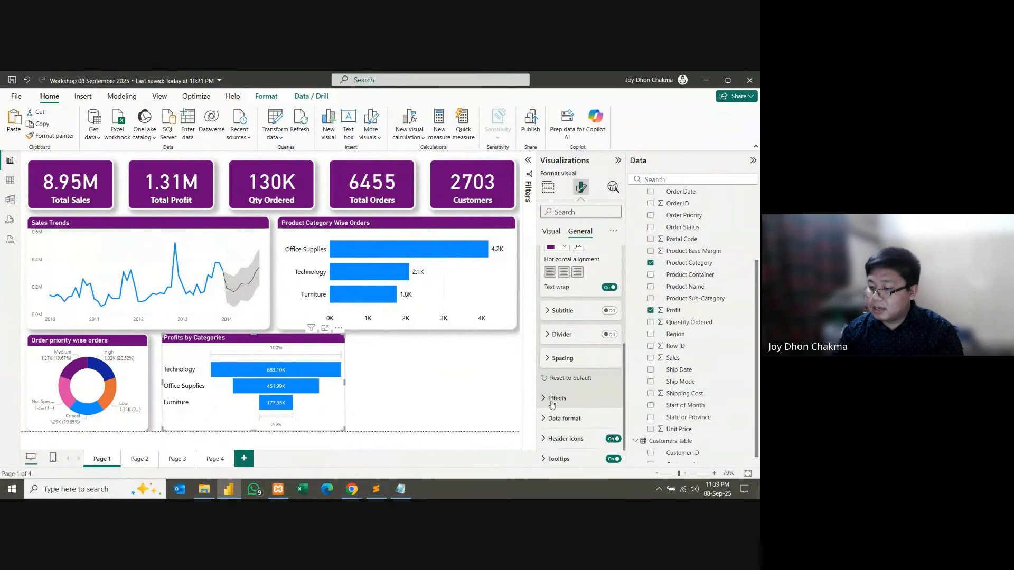
scroll(590, 376, down, 3)
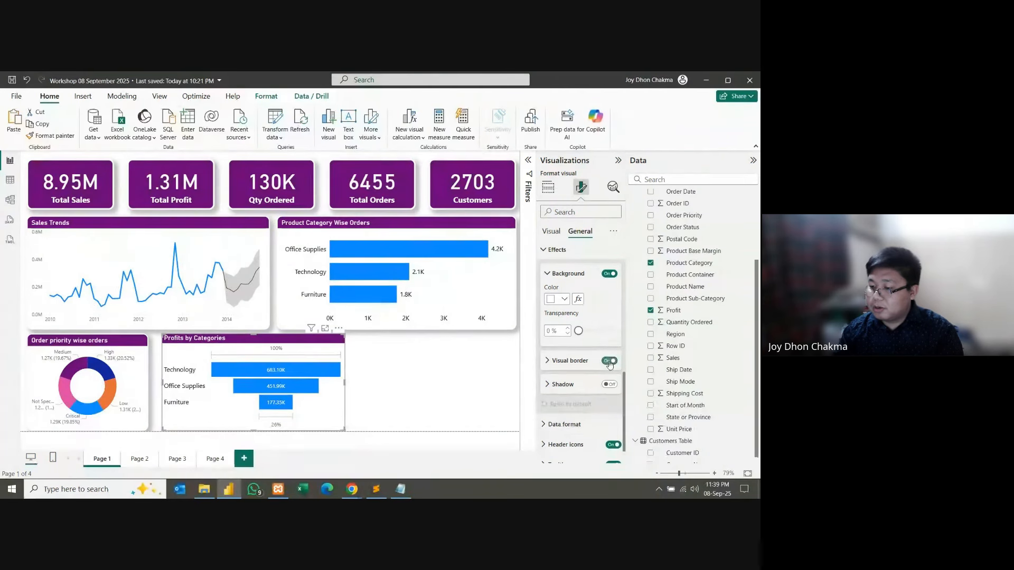
click(609, 361)
click(570, 361)
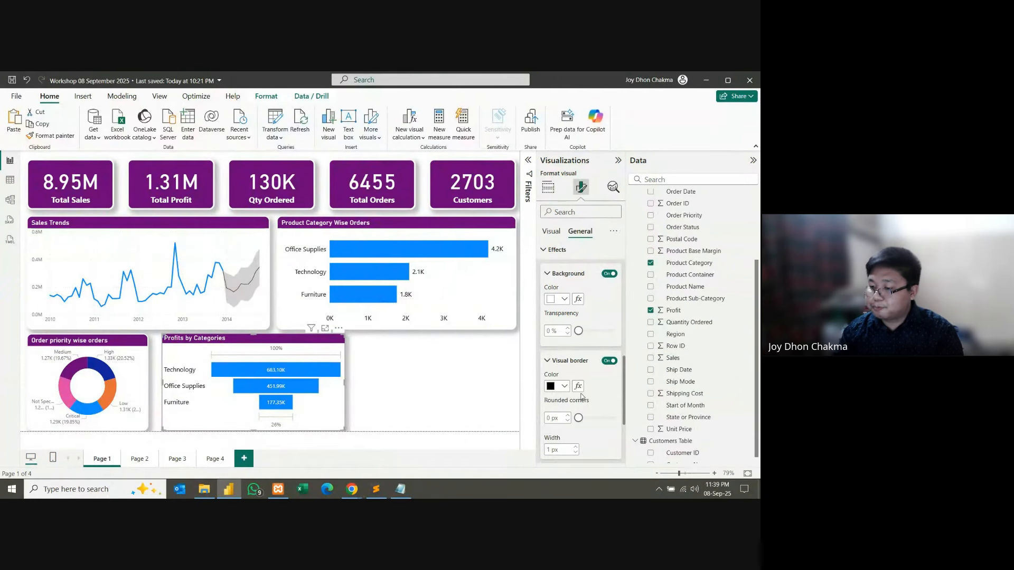
Step: Give the Profits by Categories funnel a white visual border with 14 px rounded corners and a thicker line width
click(564, 386)
click(573, 347)
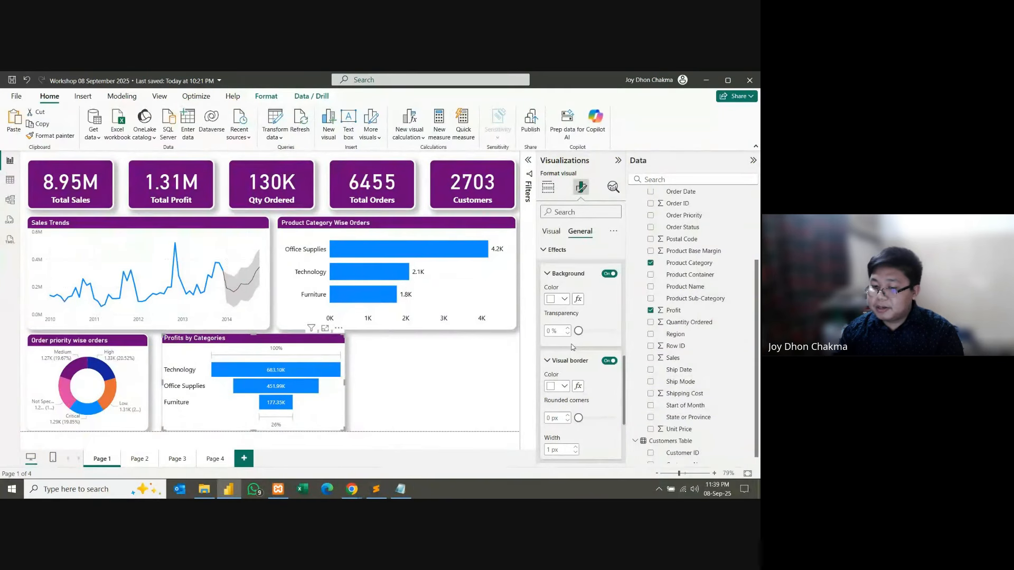
scroll(590, 386, down, 3)
double_click(557, 320)
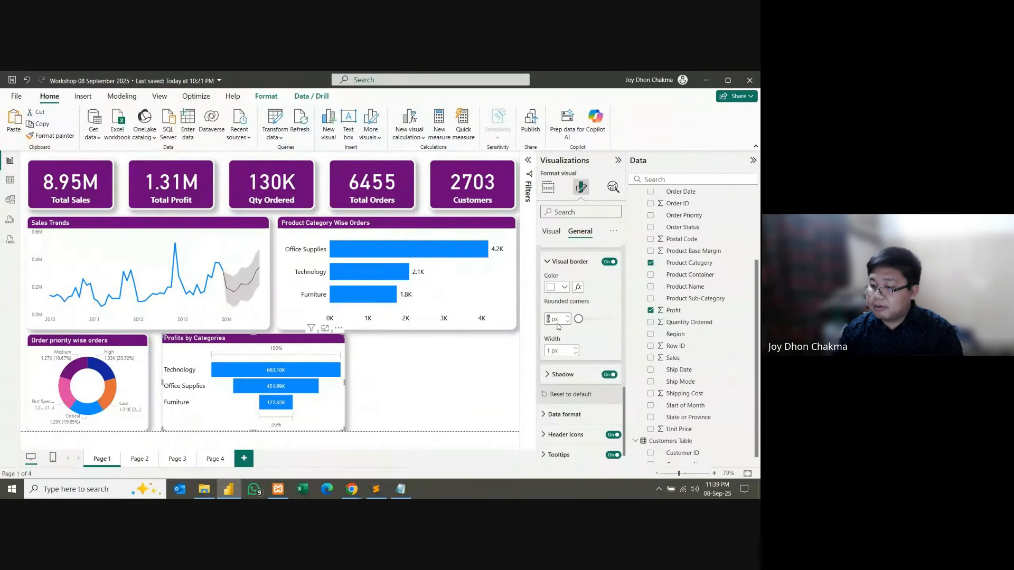
text(14)
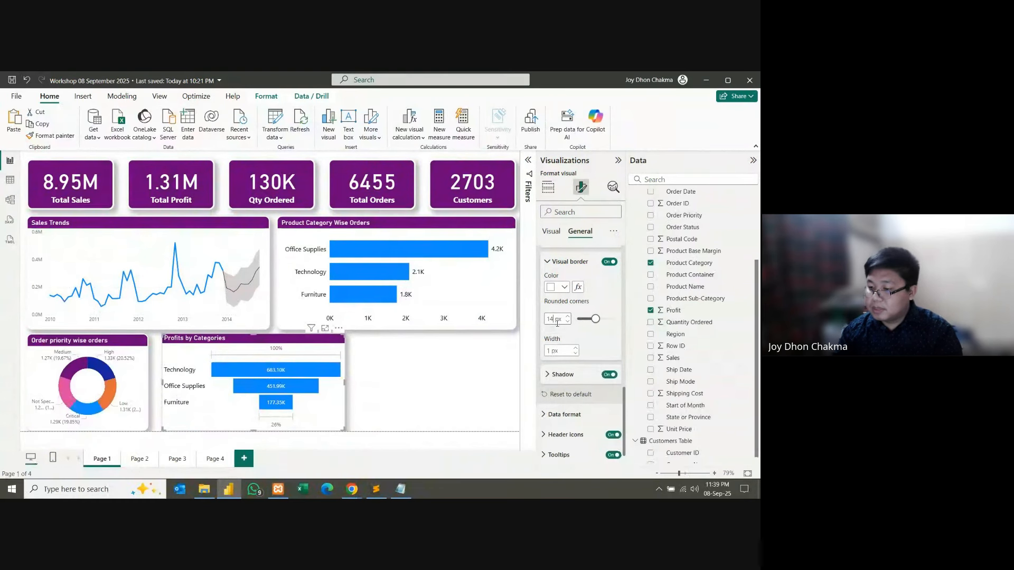
click(575, 349)
click(575, 348)
click(575, 348)
click(575, 352)
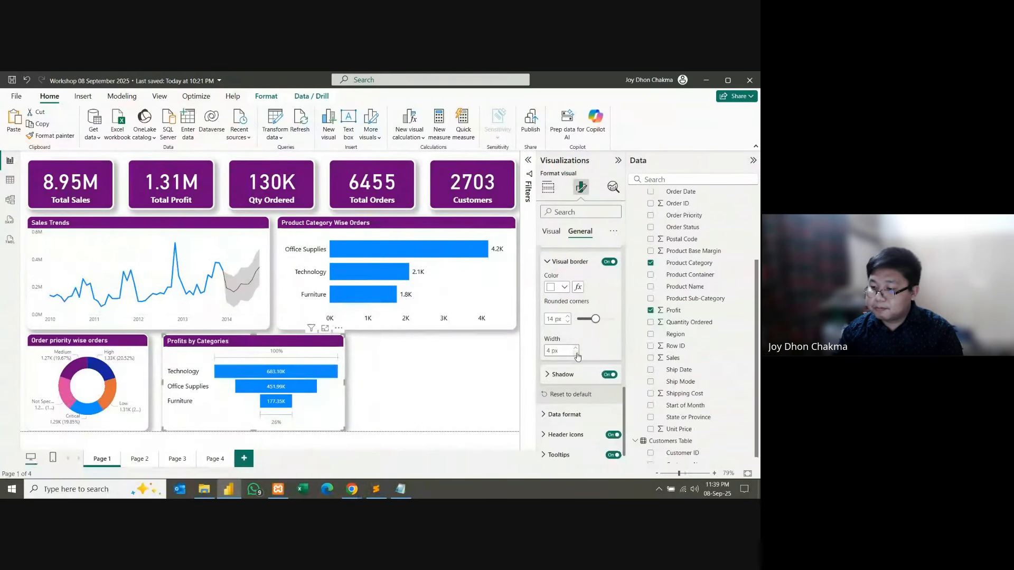
click(410, 387)
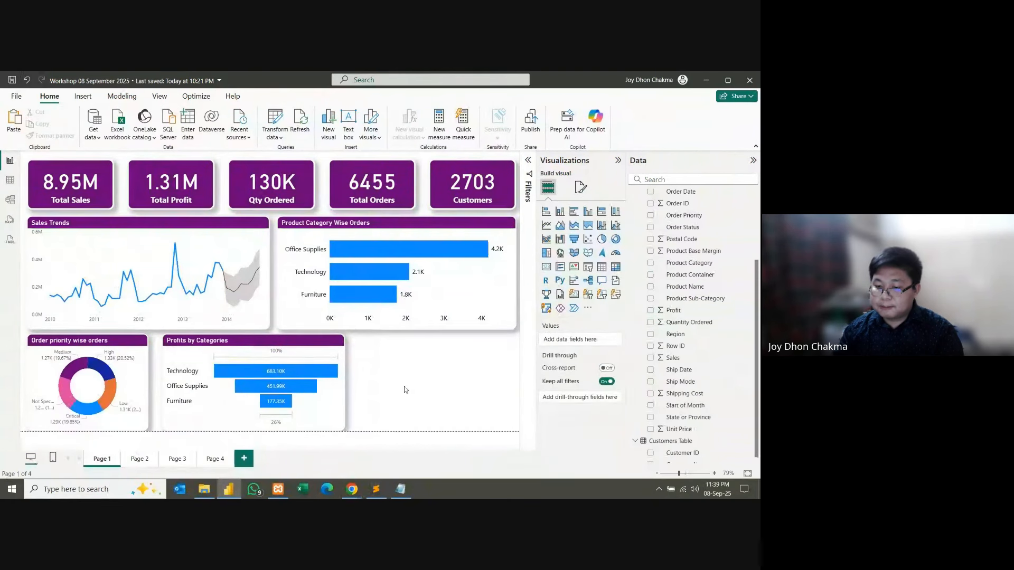
Step: Set the conversion rate label color of the Profits by Categories funnel to black
click(292, 342)
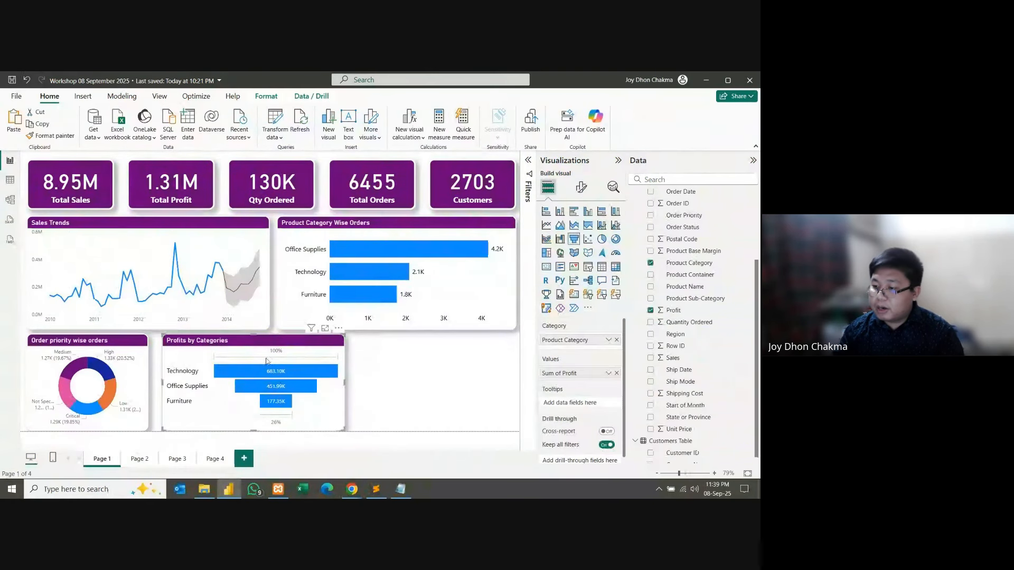
click(581, 186)
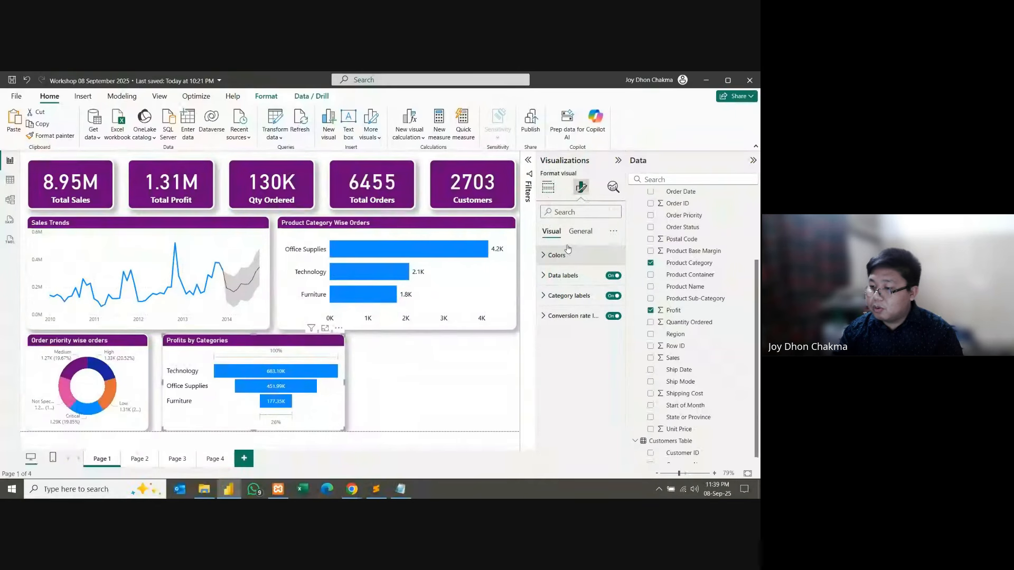
click(569, 296)
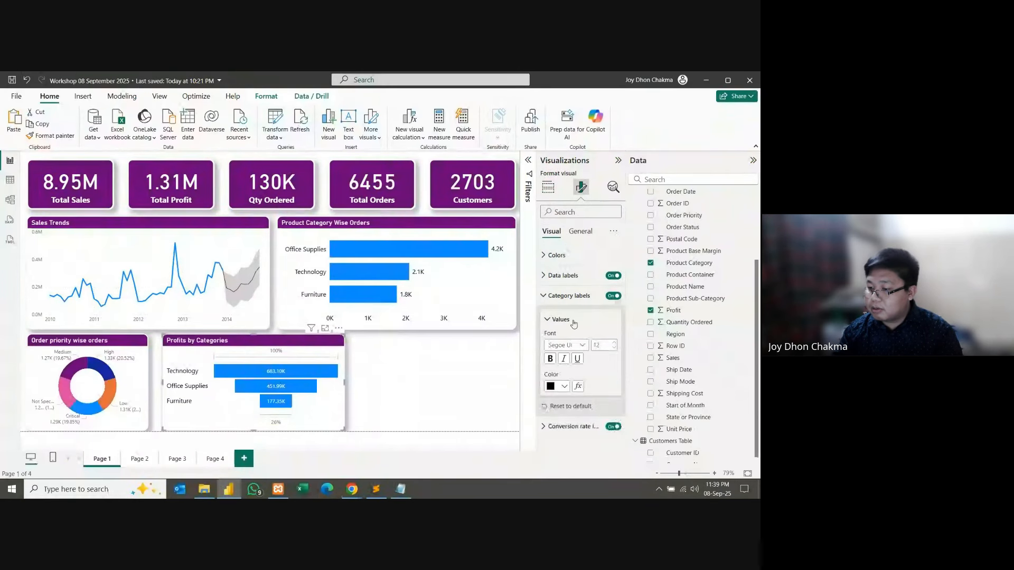
click(563, 426)
scroll(587, 406, down, 2)
click(564, 433)
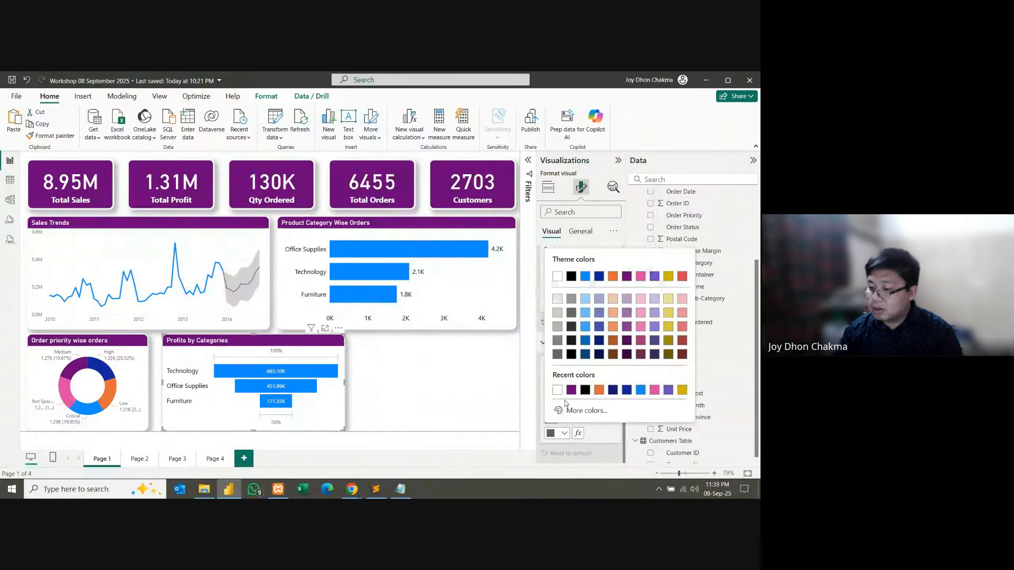
click(587, 391)
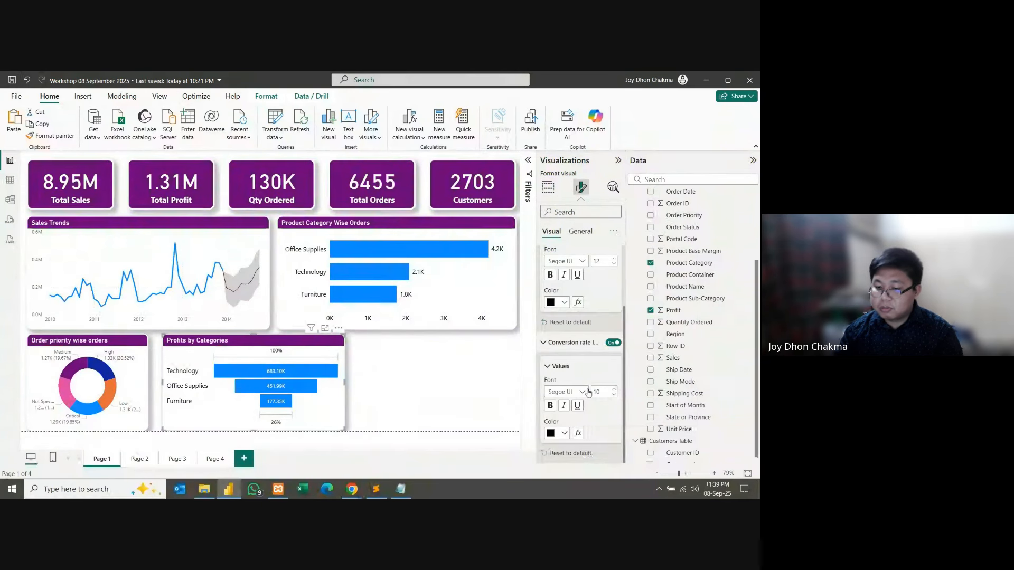
click(416, 384)
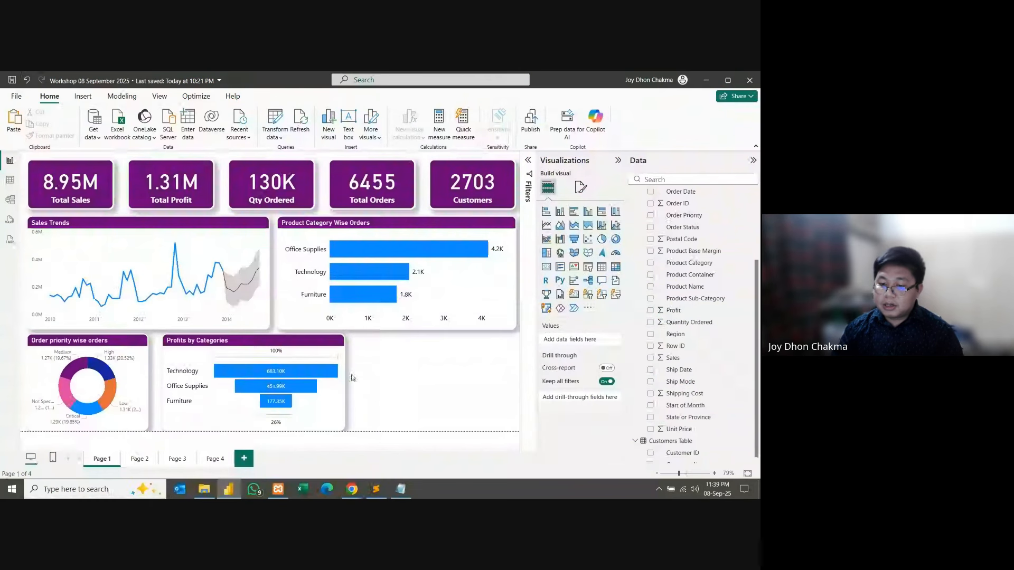
Step: Move the Profits by Categories funnel closer to the Order priority wise orders donut chart
click(218, 345)
drag(218, 345, 210, 345)
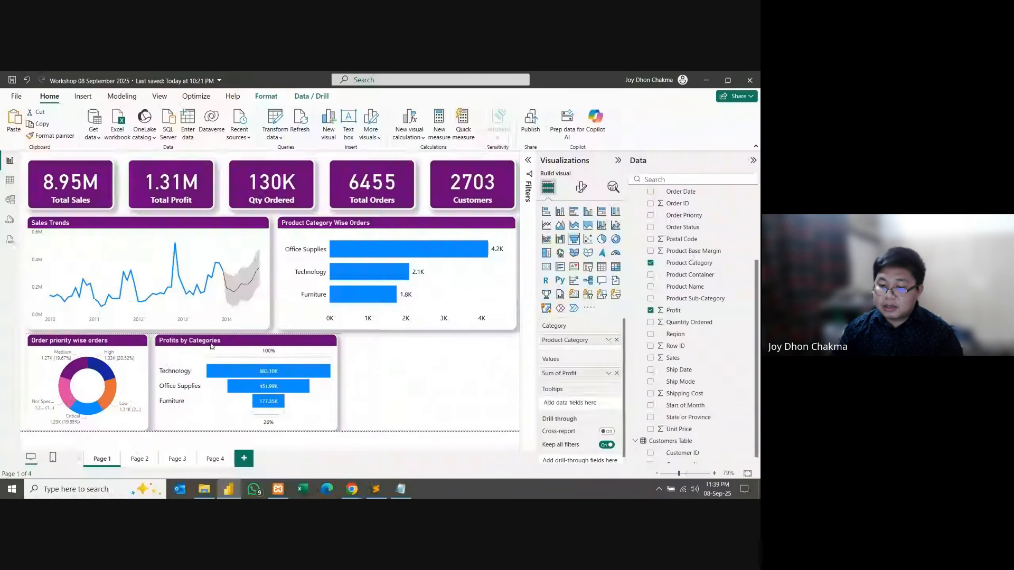
click(432, 363)
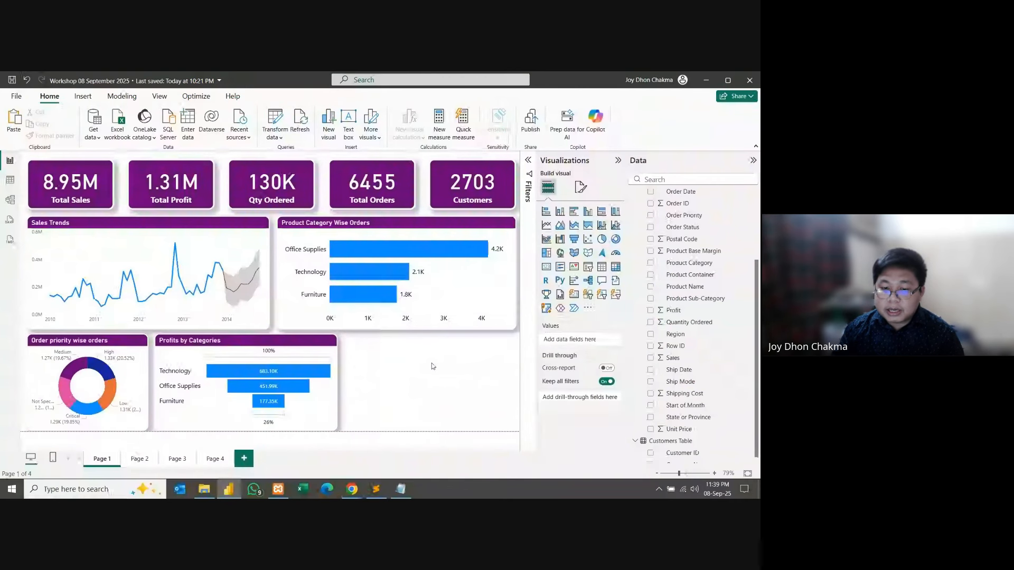
Step: Narrow the Sales Trends and Product Category Wise Orders charts and shift Sales Trends rightward, leaving an empty space at its left
click(32, 275)
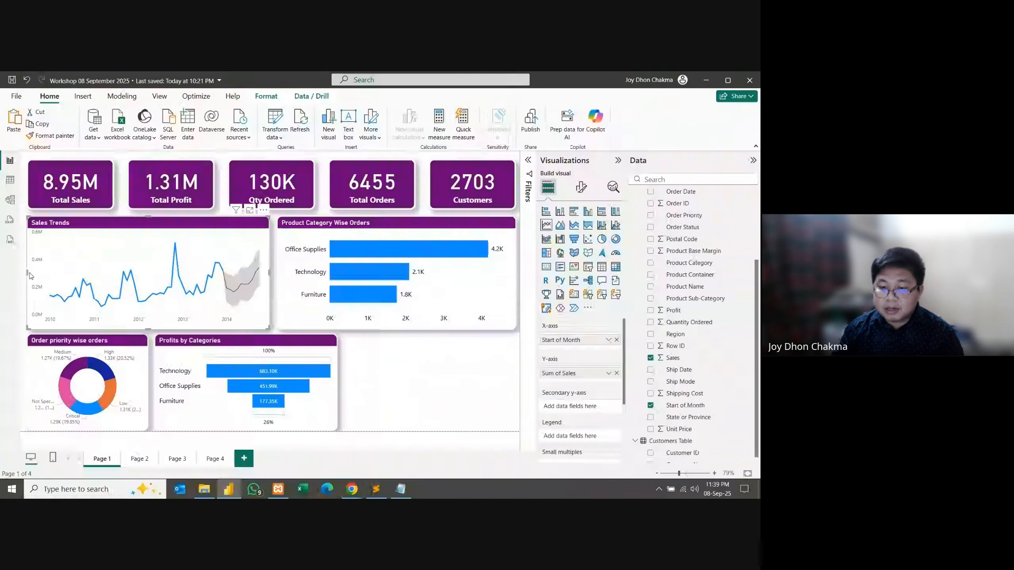
drag(29, 275, 106, 275)
click(322, 225)
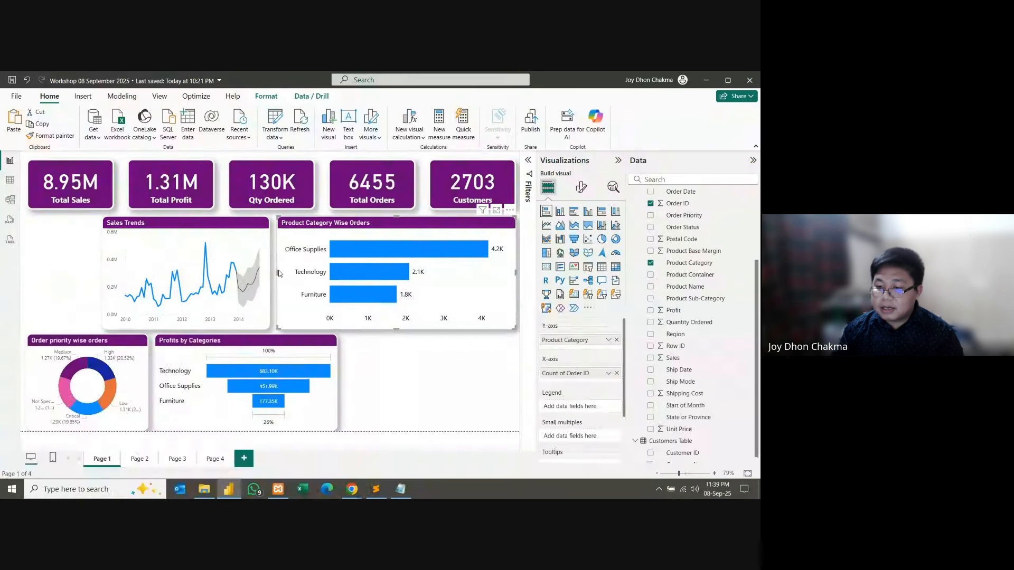
drag(278, 272, 330, 276)
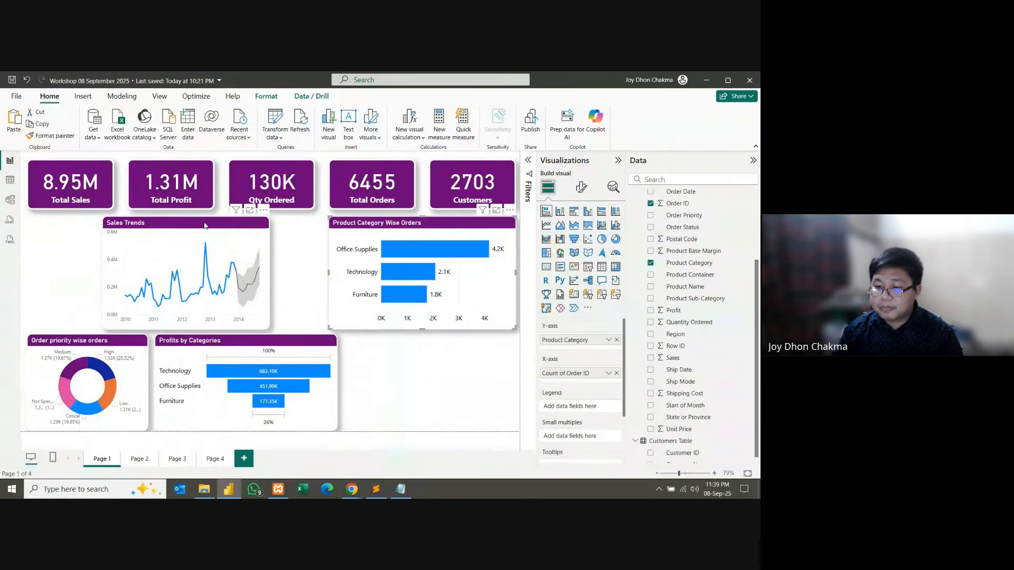
drag(205, 225, 255, 225)
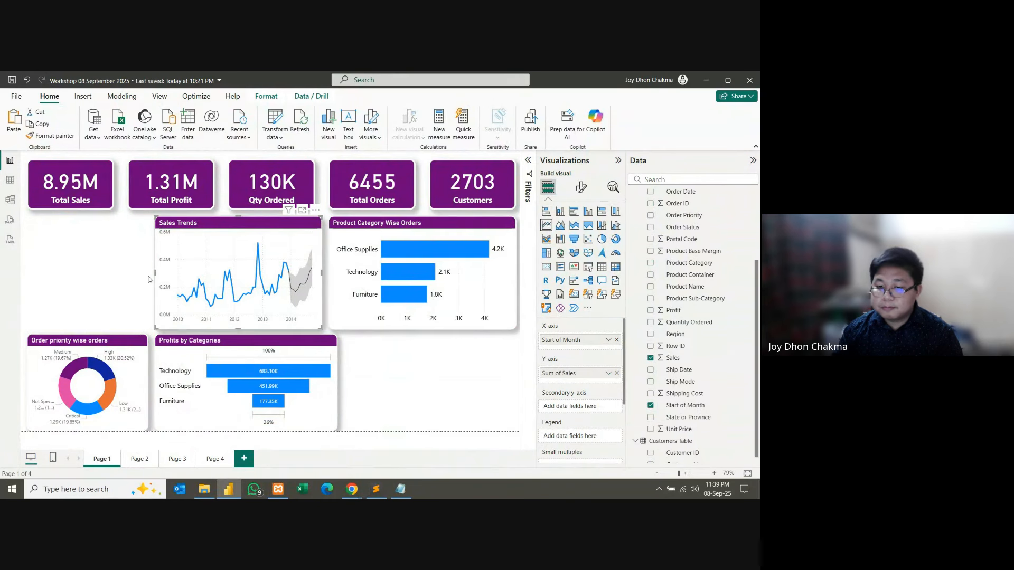
drag(154, 273, 109, 279)
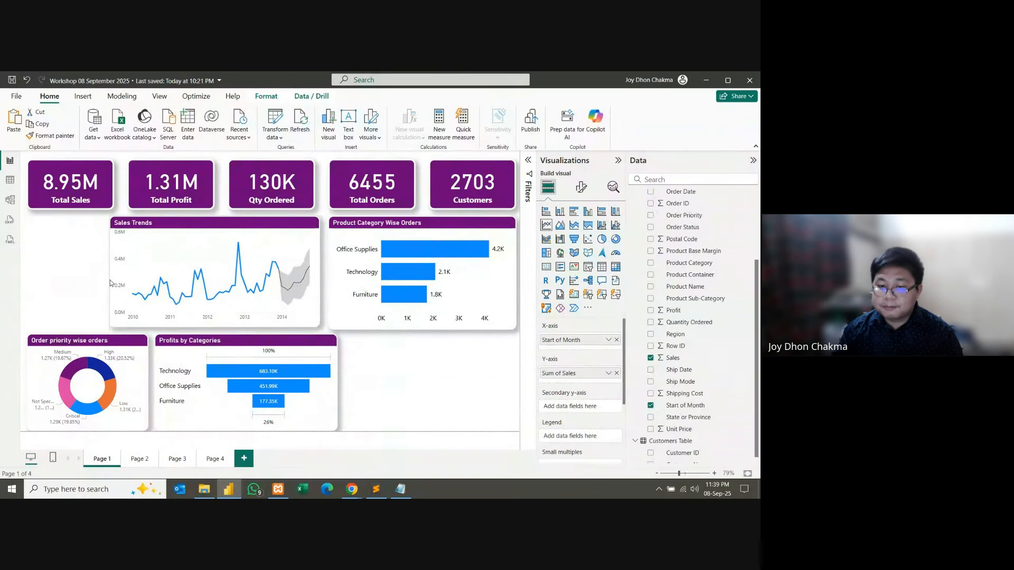
click(59, 278)
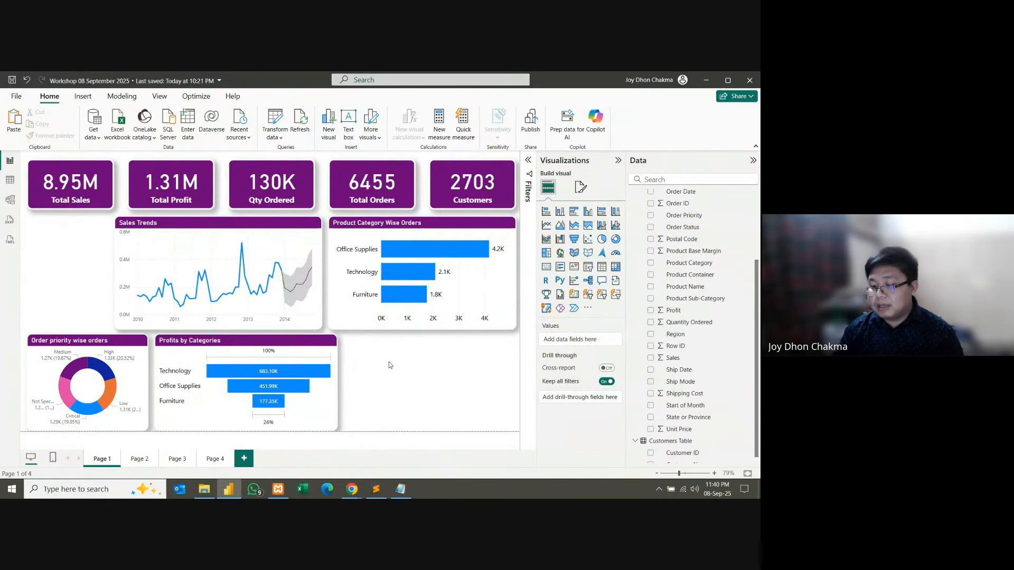
Step: Try the Custom canvas type for the report page and return it to 16:9
click(577, 188)
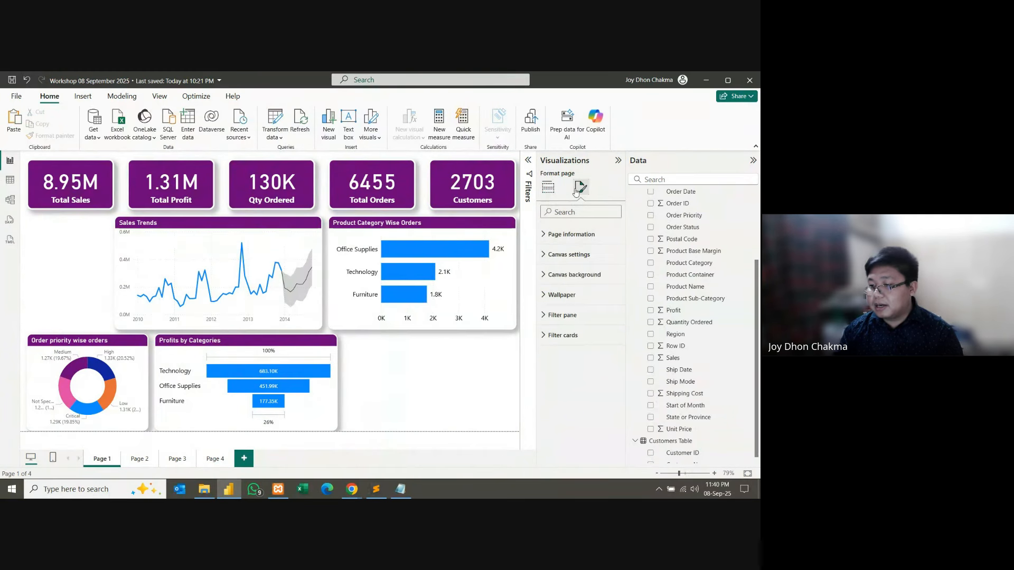
click(556, 262)
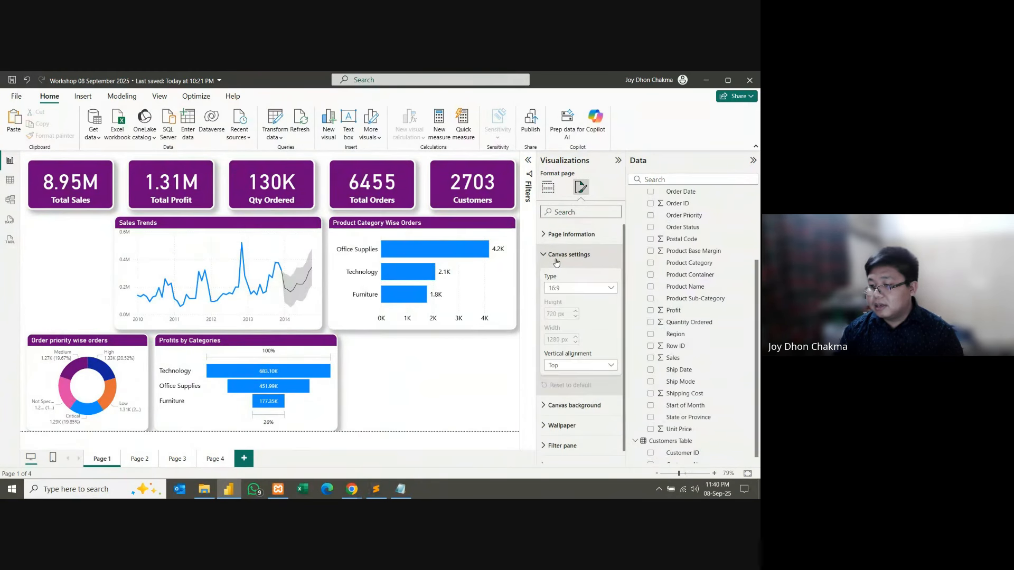
click(568, 290)
click(561, 354)
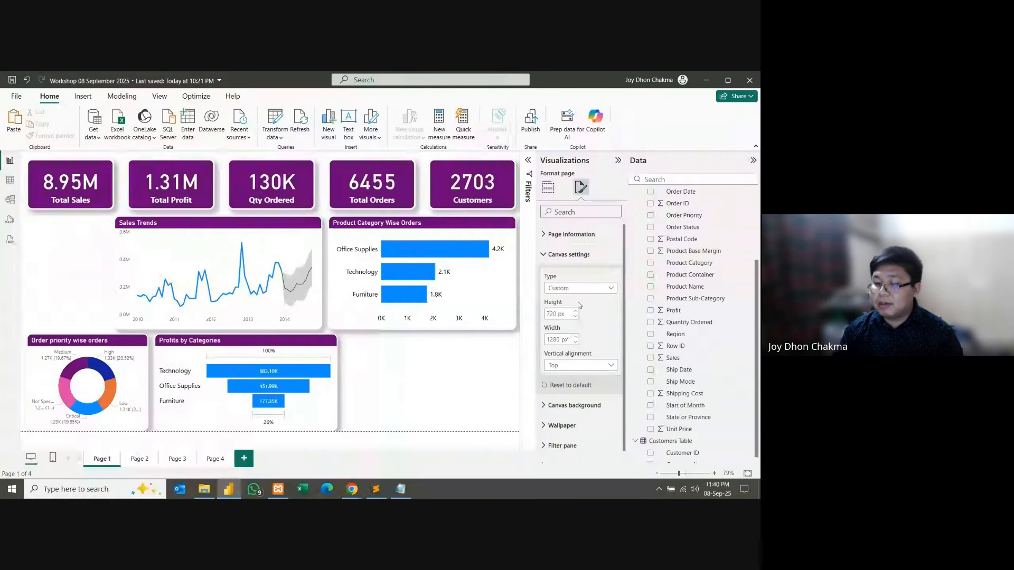
click(585, 288)
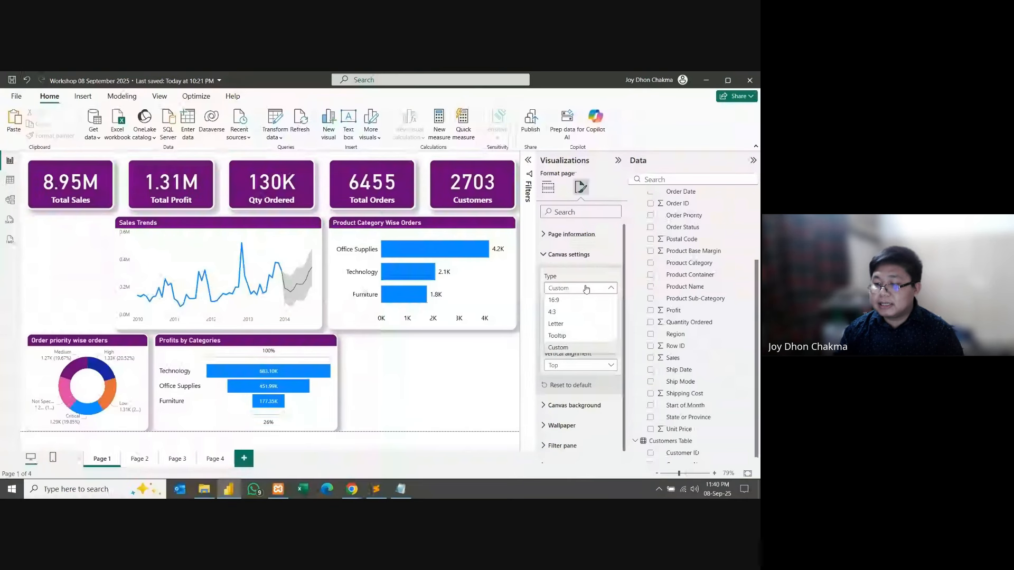
click(554, 300)
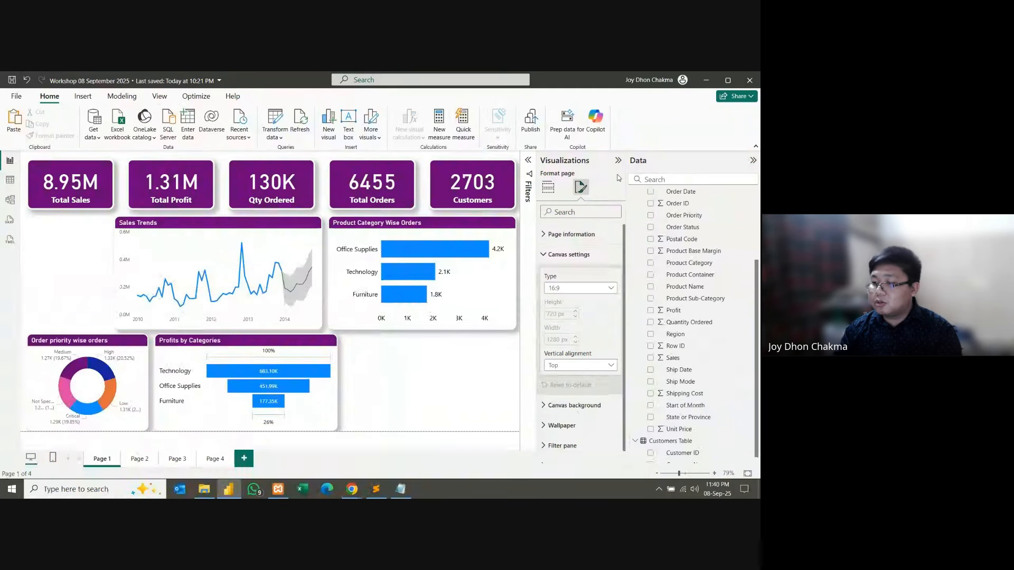
Step: Collapse the Visualizations and Data panes to view the whole report page, and expand both again
click(618, 161)
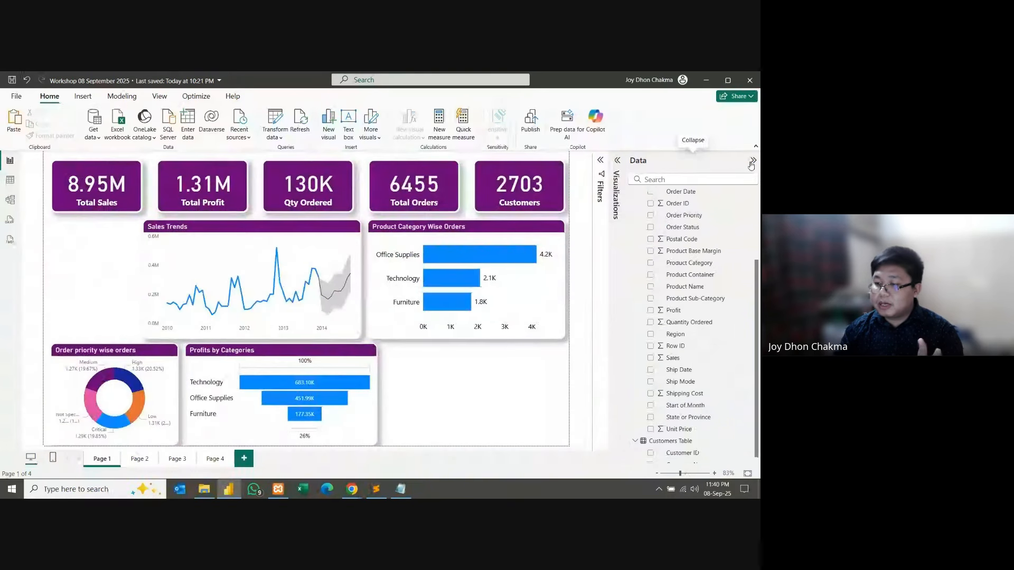
click(753, 161)
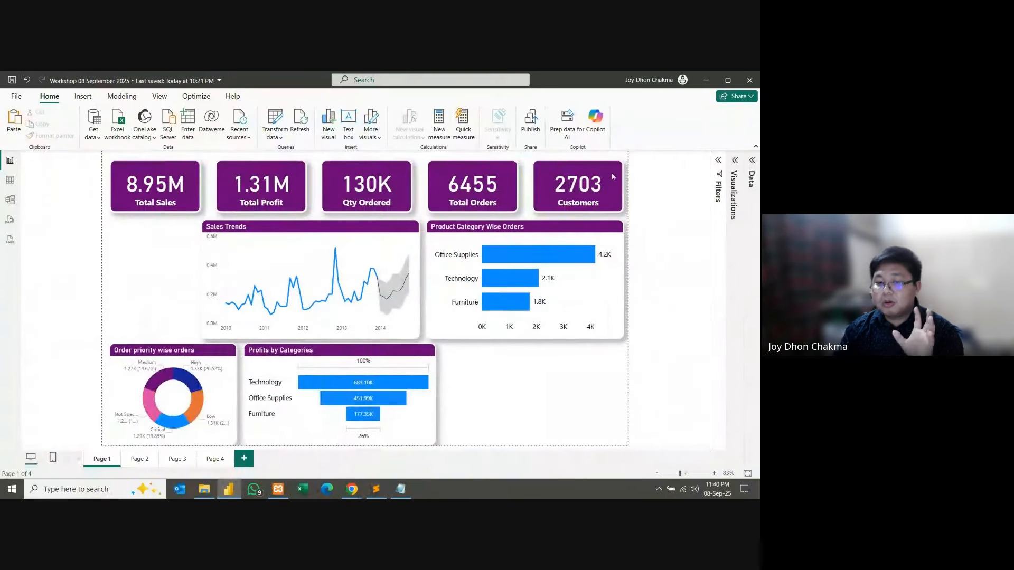
click(734, 160)
click(753, 161)
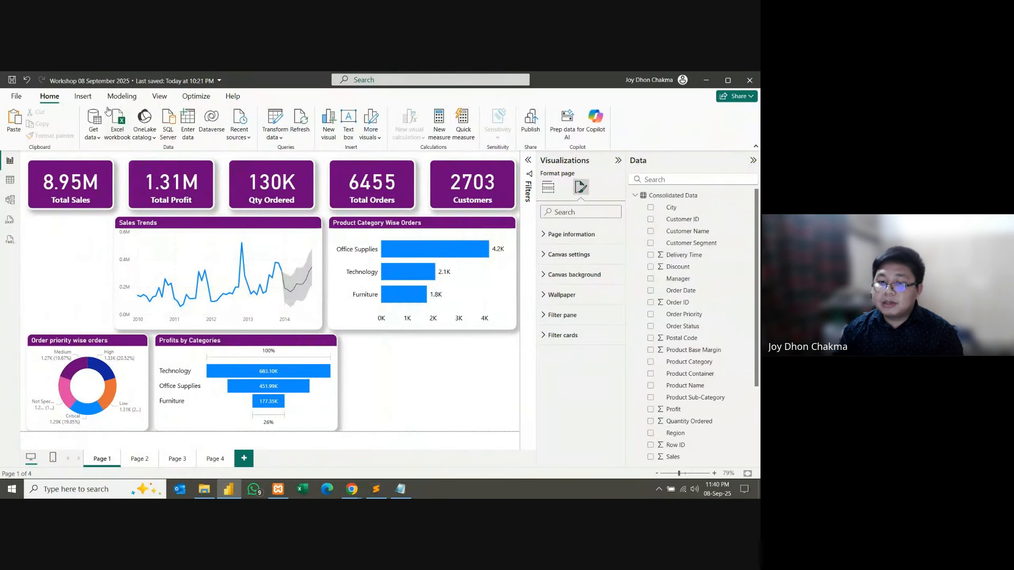
Step: Create a fields parameter containing the Region field from Consolidated Data, with a slicer added to the page
click(122, 96)
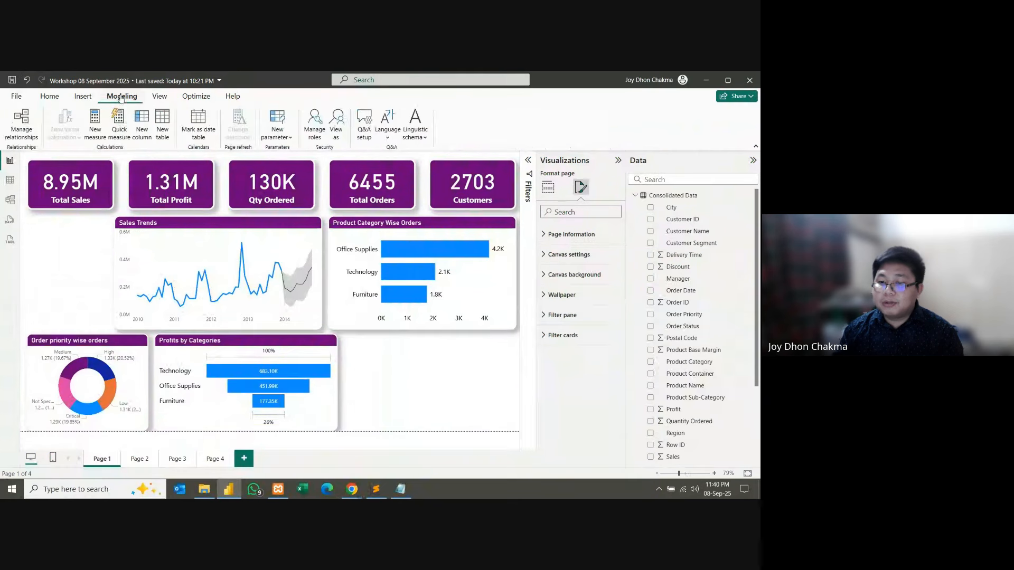
click(279, 139)
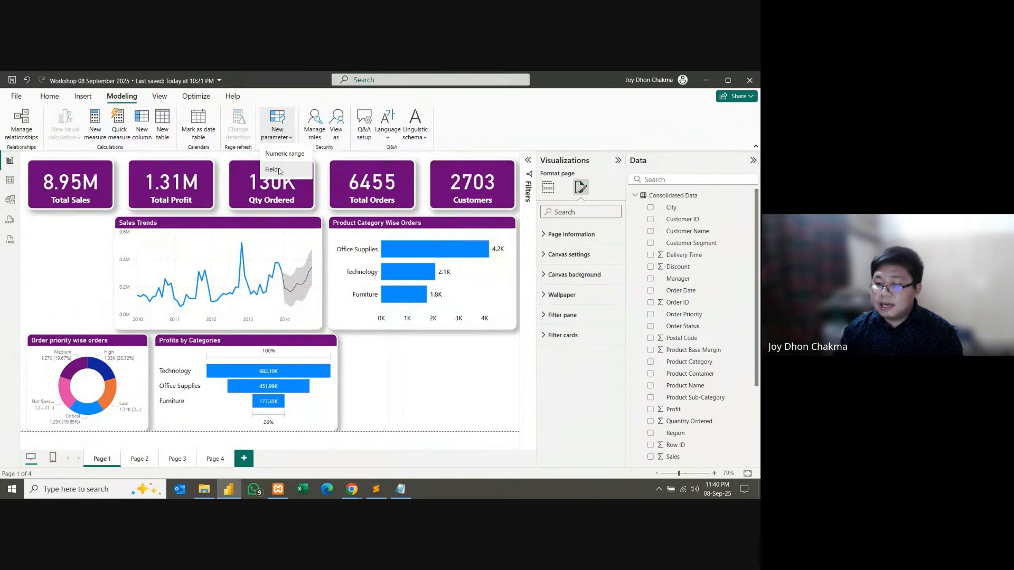
click(280, 170)
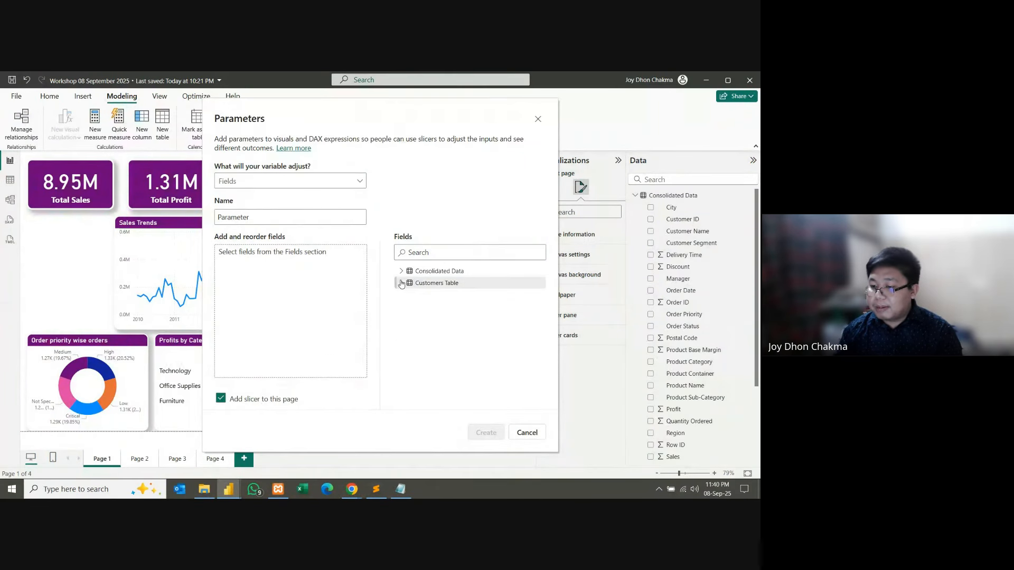
click(401, 271)
scroll(487, 357, down, 5)
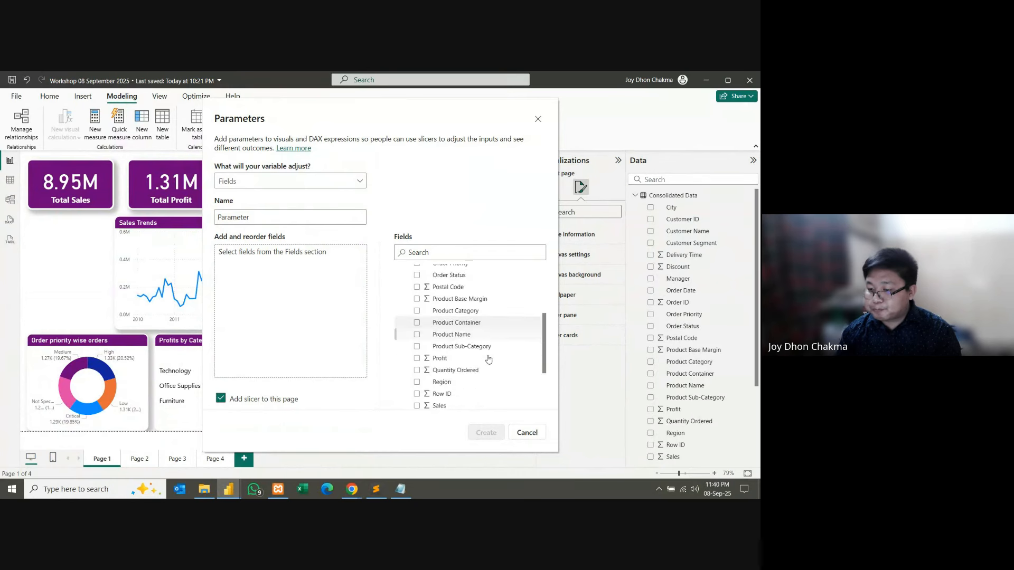
drag(441, 305, 279, 262)
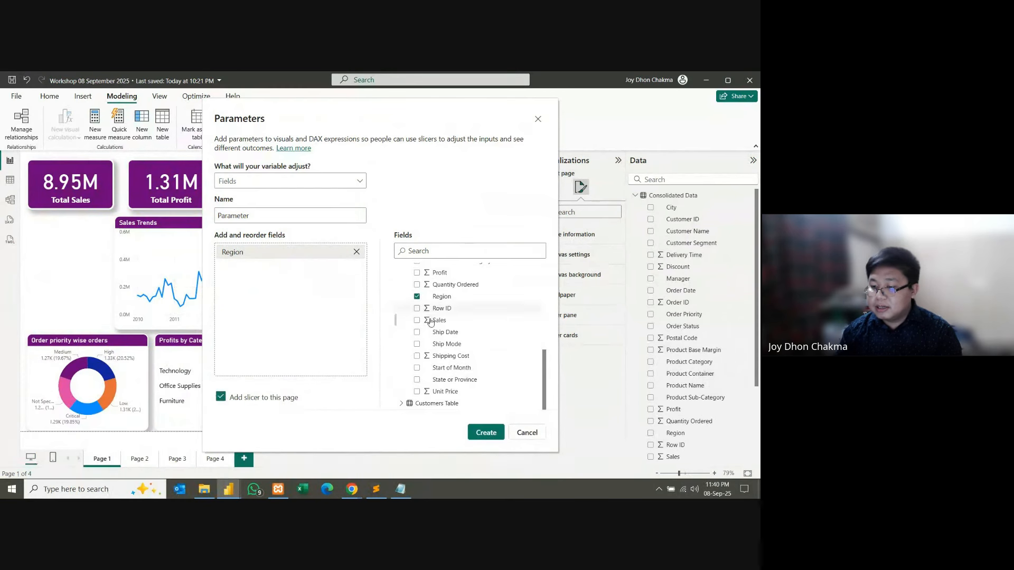
click(484, 433)
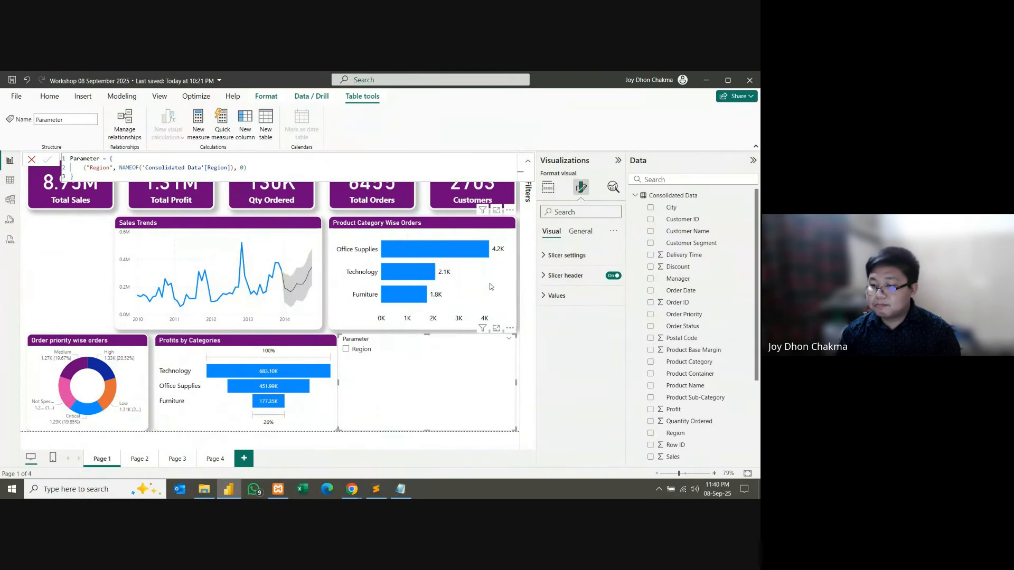
Step: Move the parameter slicer into the empty space beside Sales Trends and replace its Parameter field with Region from Consolidated Data
drag(393, 376, 64, 253)
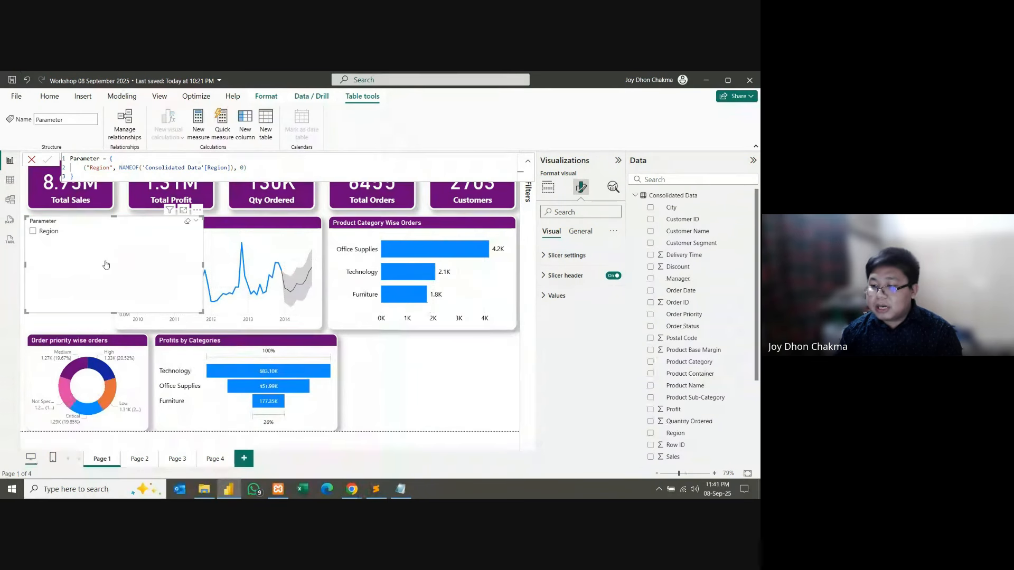
click(549, 188)
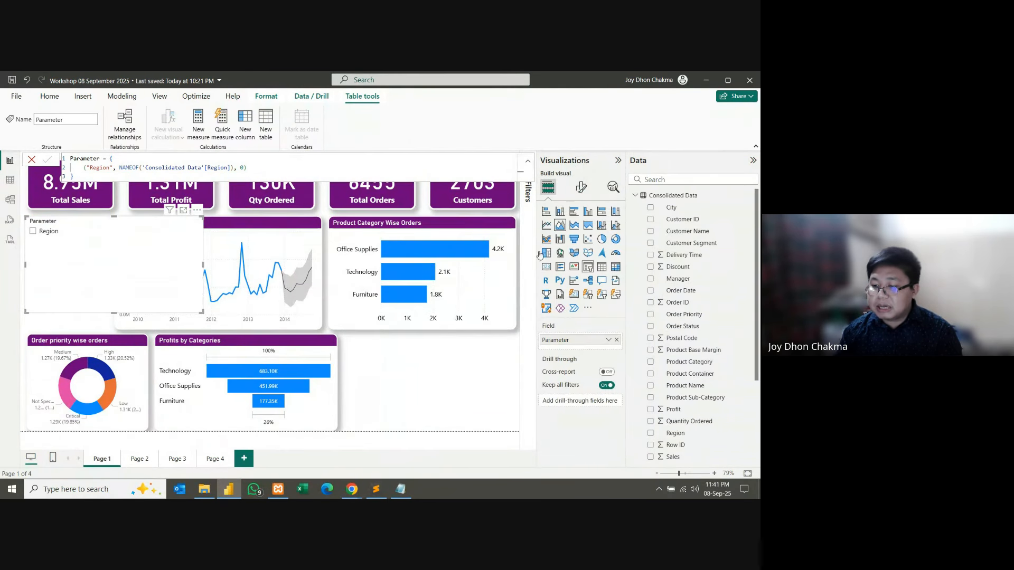
click(616, 340)
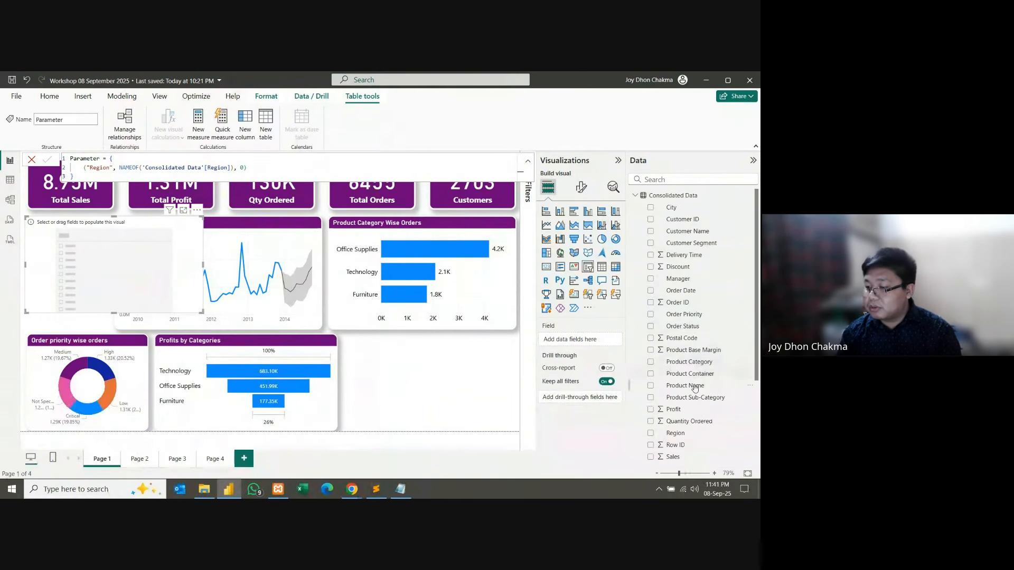
scroll(695, 389, down, 1)
drag(676, 384, 575, 341)
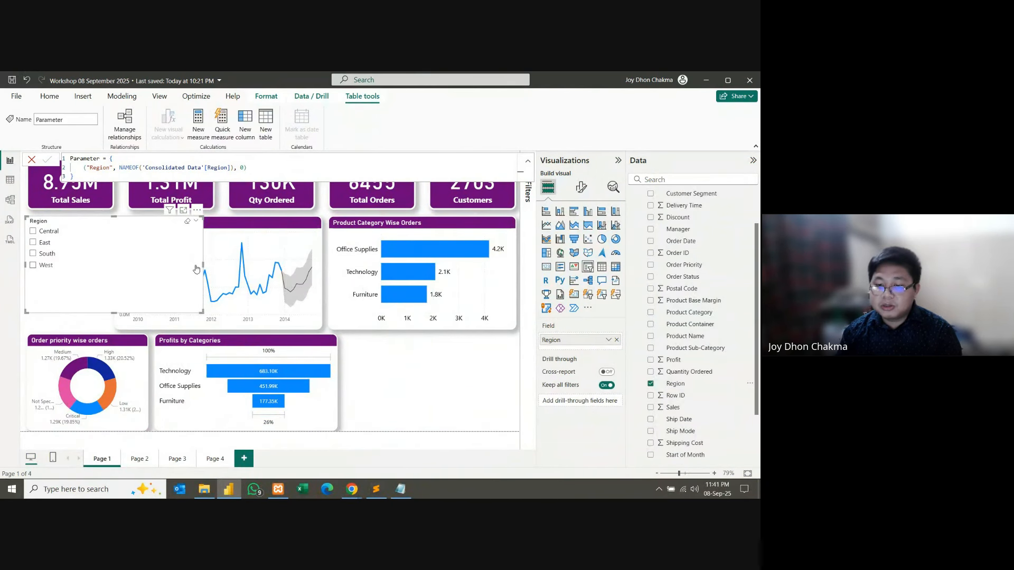
Step: Resize the Region slicer to fit the gap beside Sales Trends, matching that chart's height, and turn off its slicer header
drag(203, 267, 106, 266)
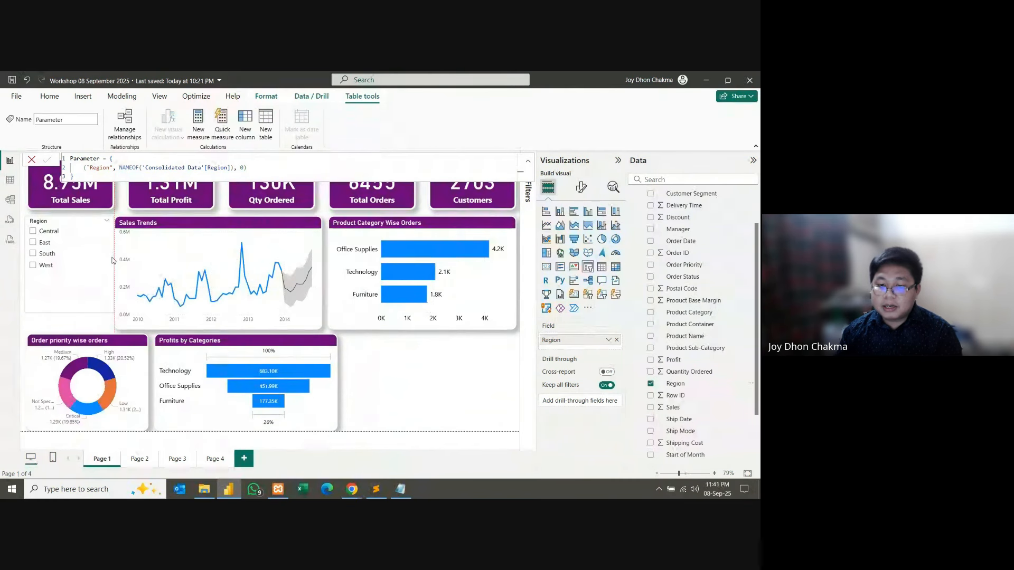
drag(65, 312, 64, 331)
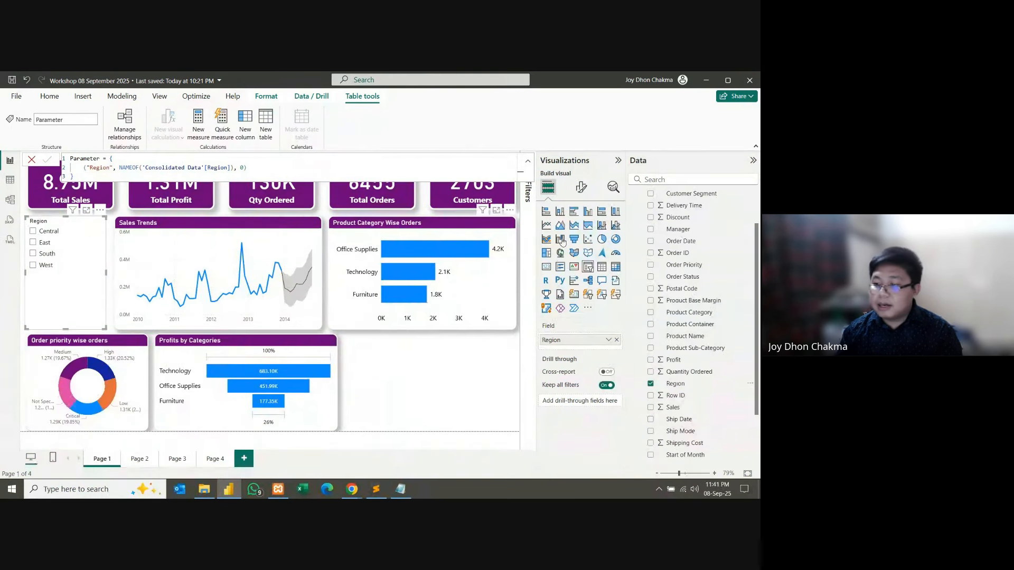
click(581, 187)
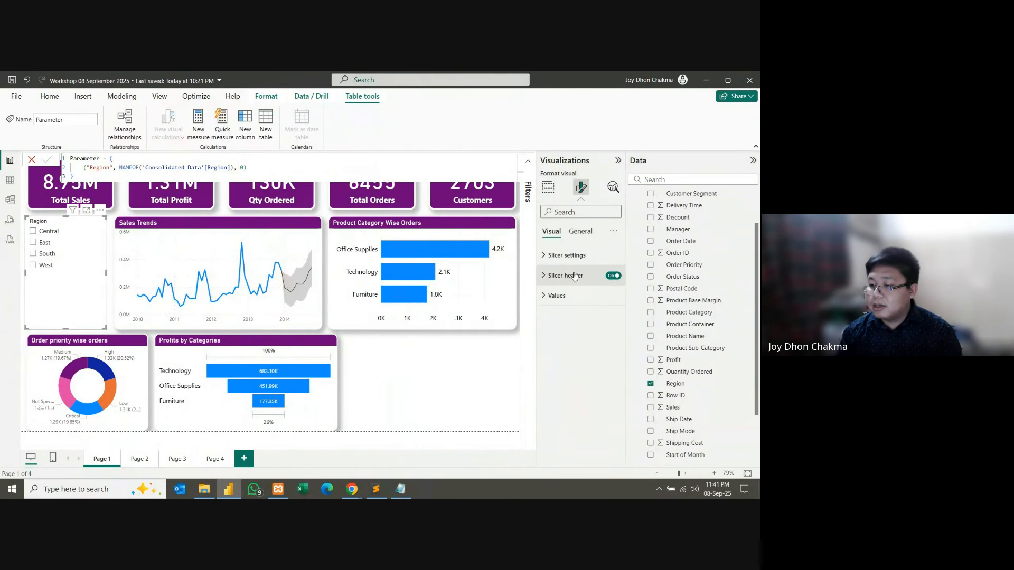
click(612, 275)
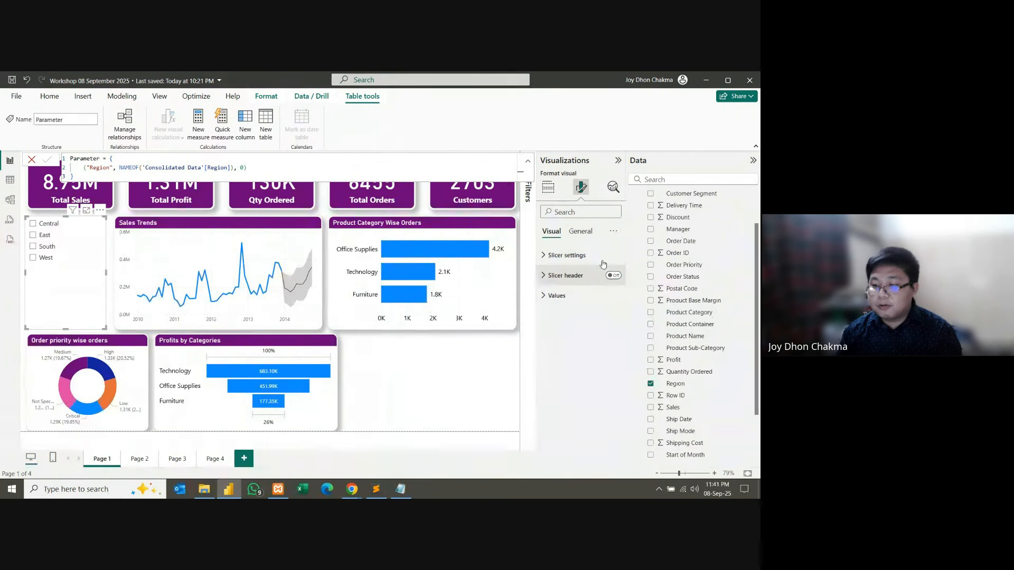
Step: Turn on the Region slicer's title and set its text to "Regions"
click(580, 231)
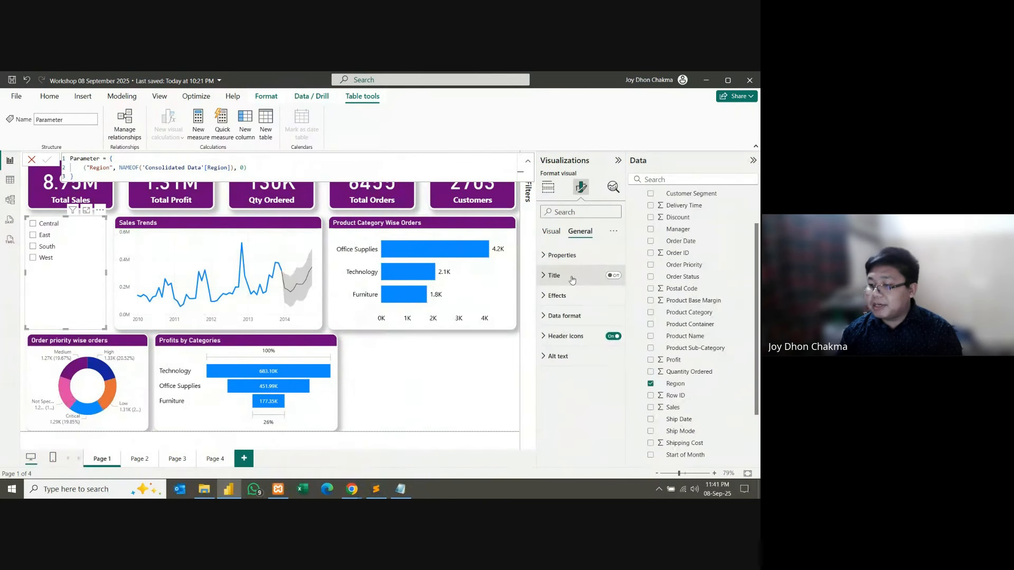
click(613, 275)
click(569, 324)
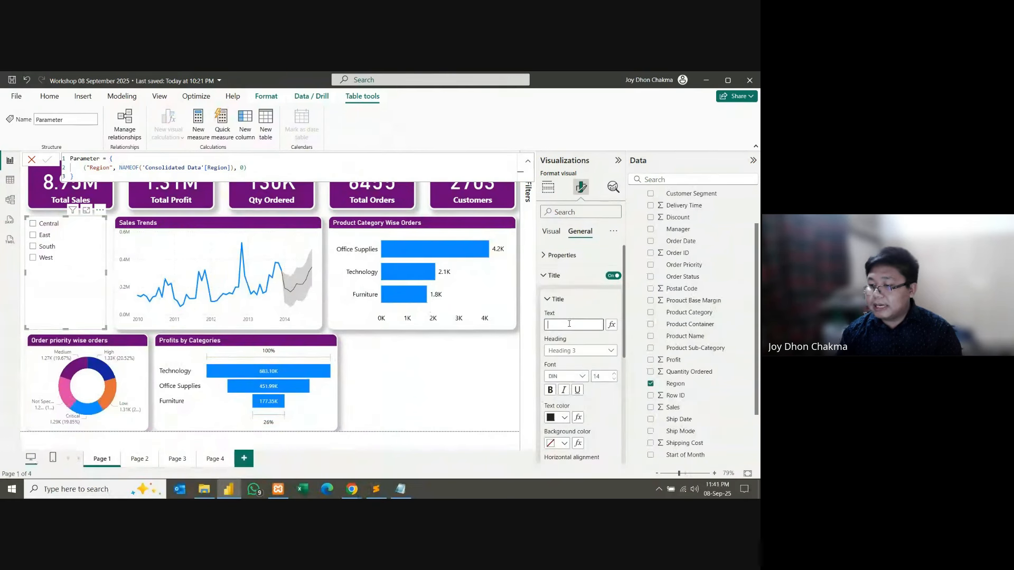
text(Regio)
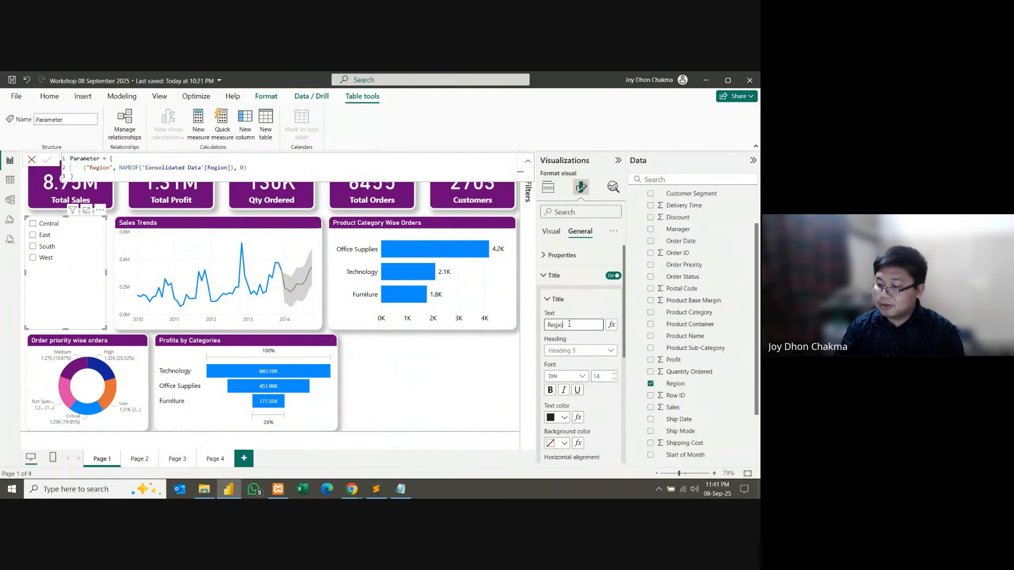
text(ns)
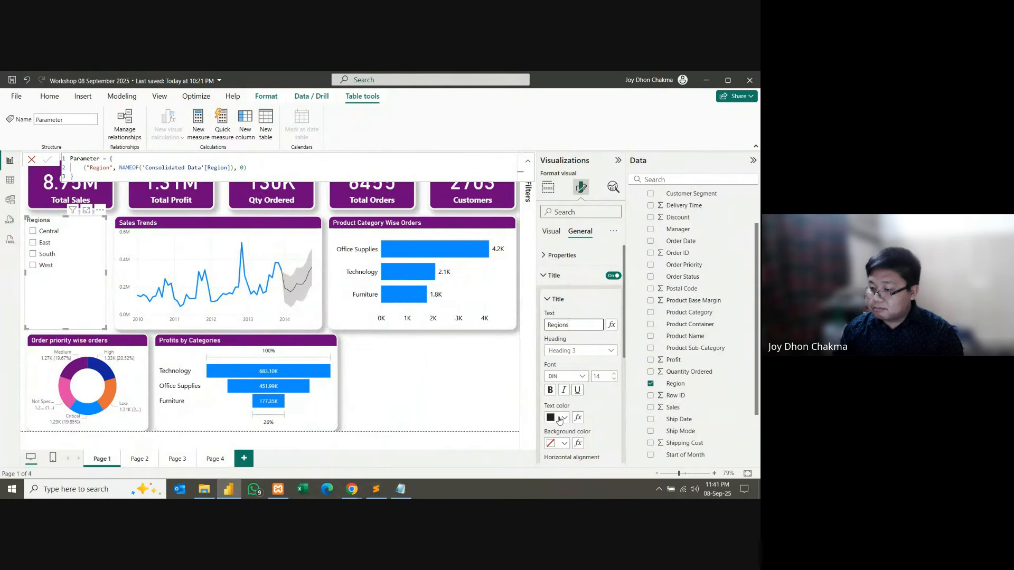
Step: Format the Regions slicer title with white text on a purple background matching the chart titles, and deselect the slicer
click(561, 419)
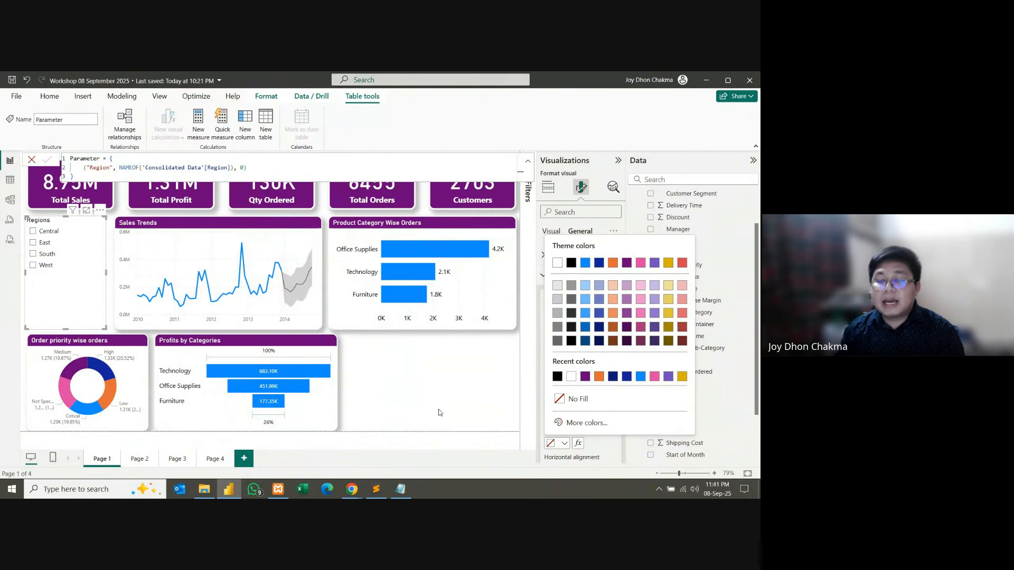
click(572, 378)
click(564, 419)
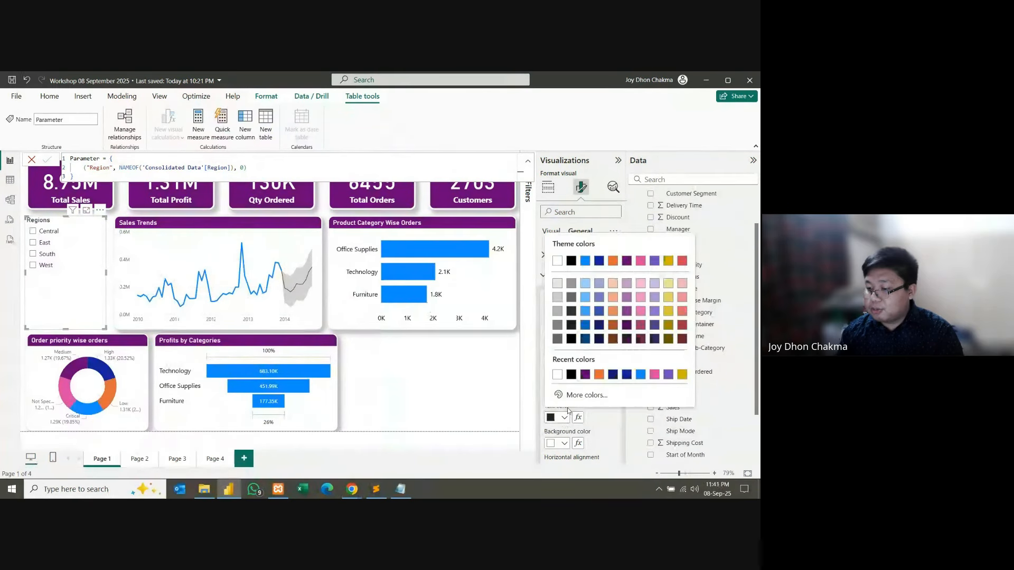
click(561, 382)
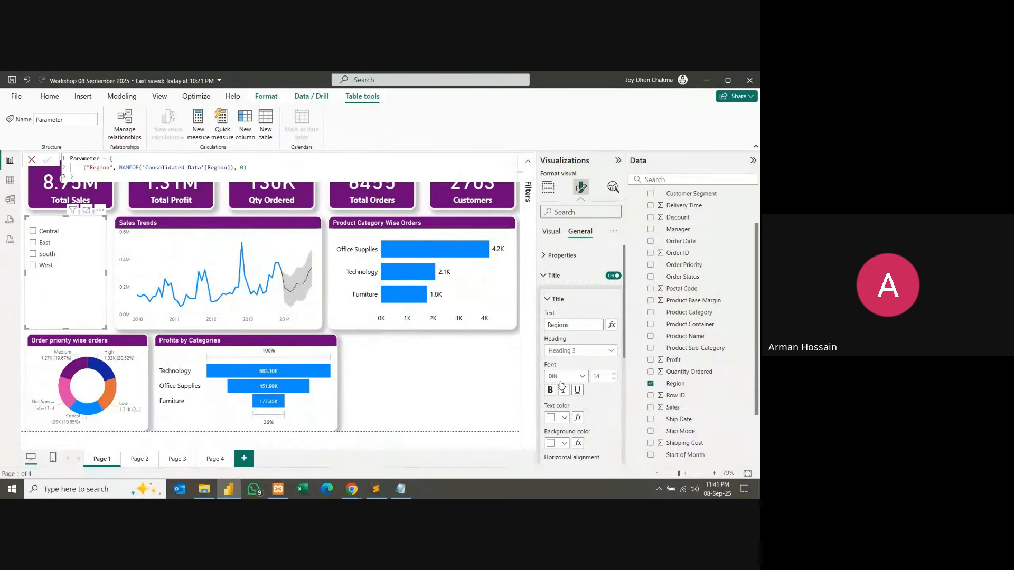
click(565, 417)
click(586, 378)
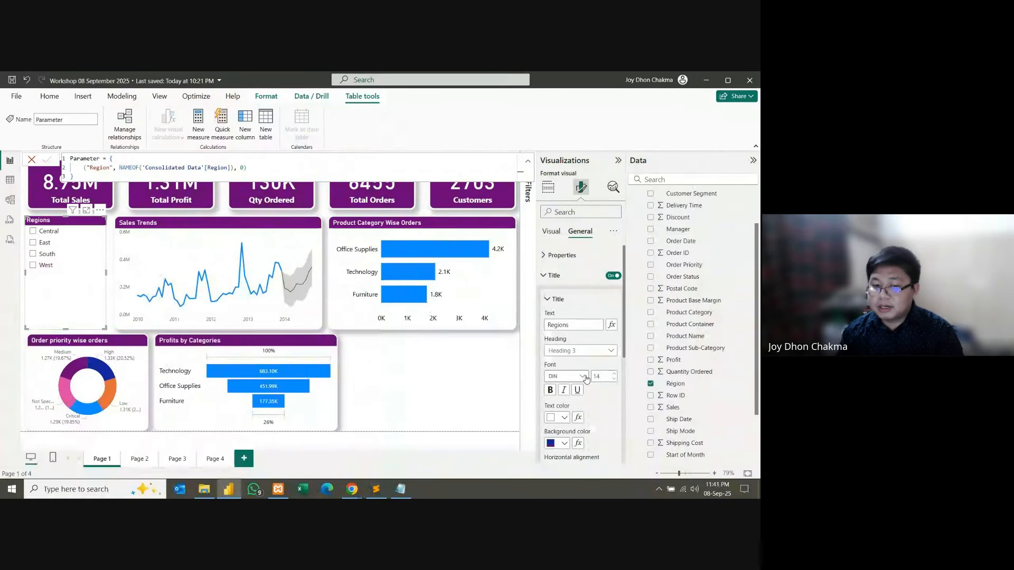
click(378, 400)
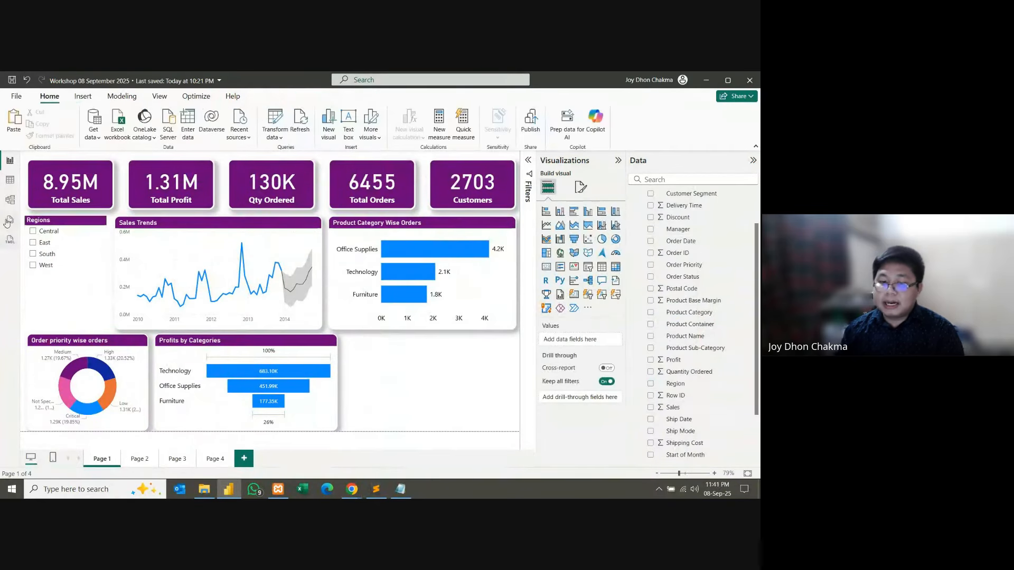
Step: Test the Regions slicer by filtering the report page to Central, and clear that selection
click(80, 232)
click(441, 404)
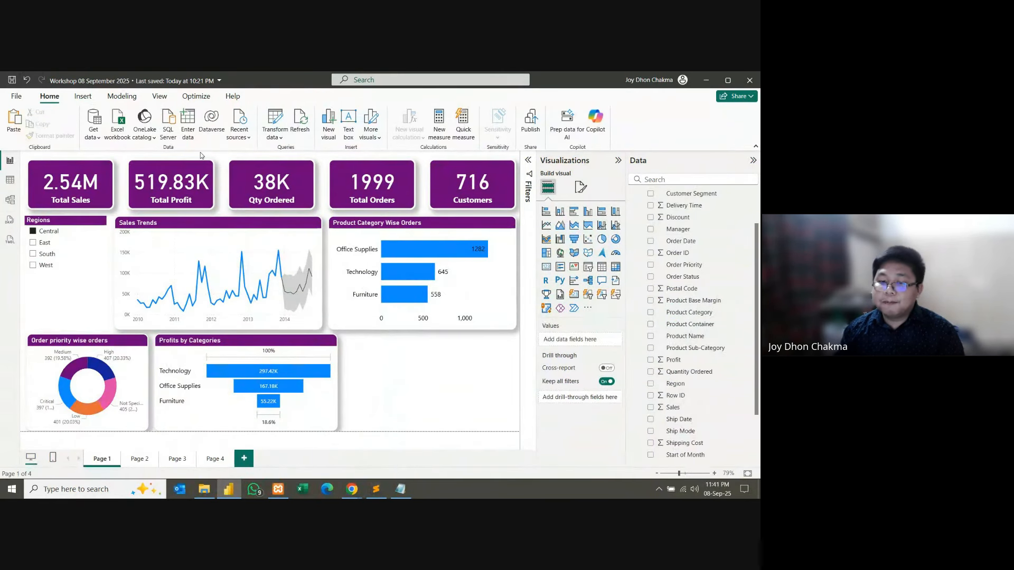
click(56, 231)
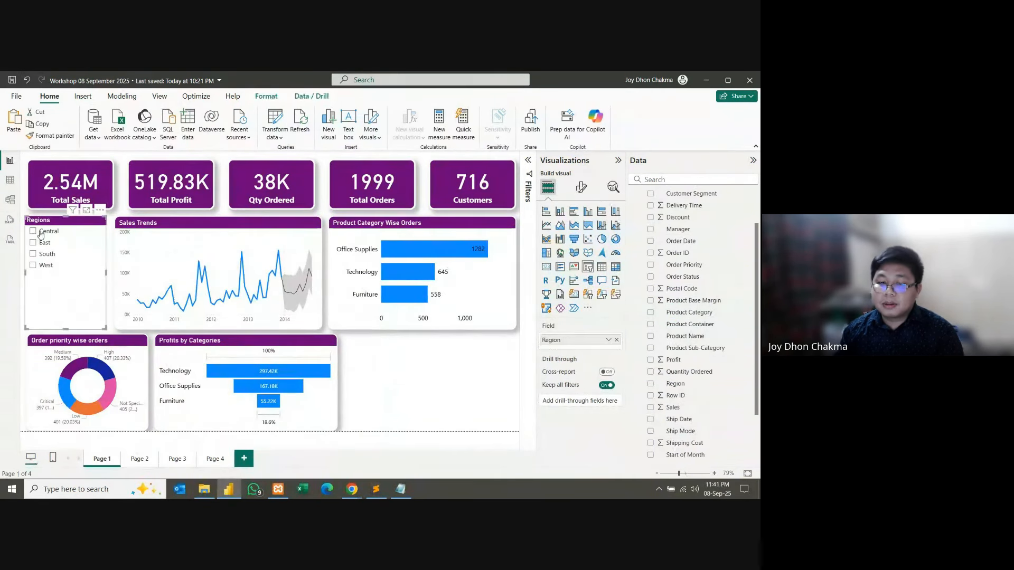
click(182, 156)
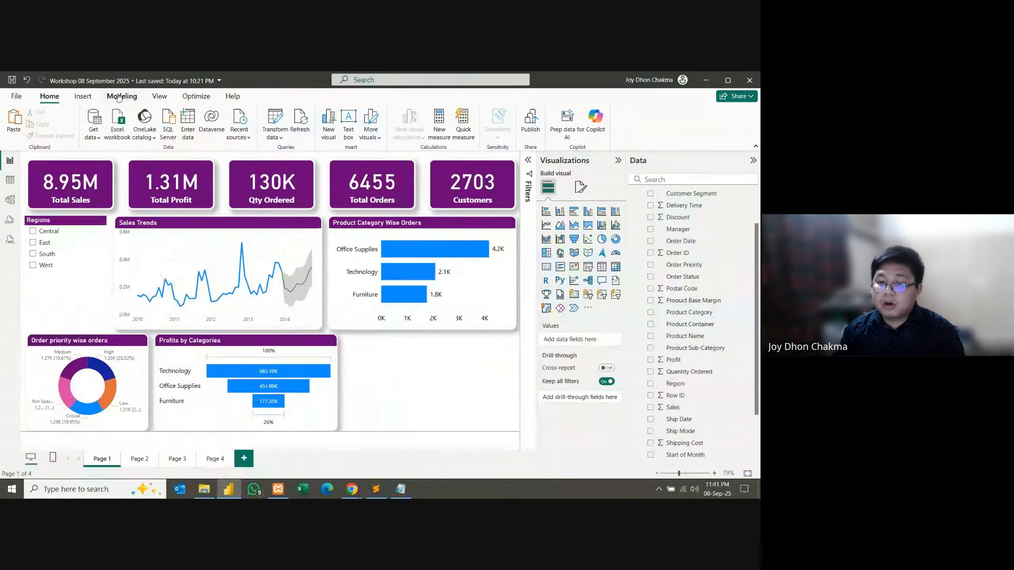
Step: Start a new fields parameter and name it "Regions"
click(121, 96)
click(273, 133)
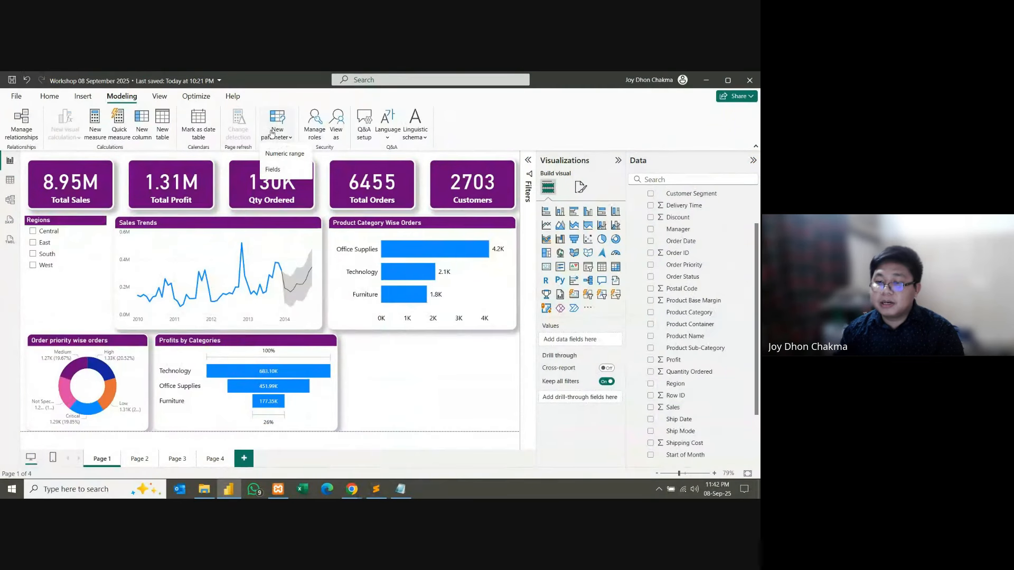
click(284, 174)
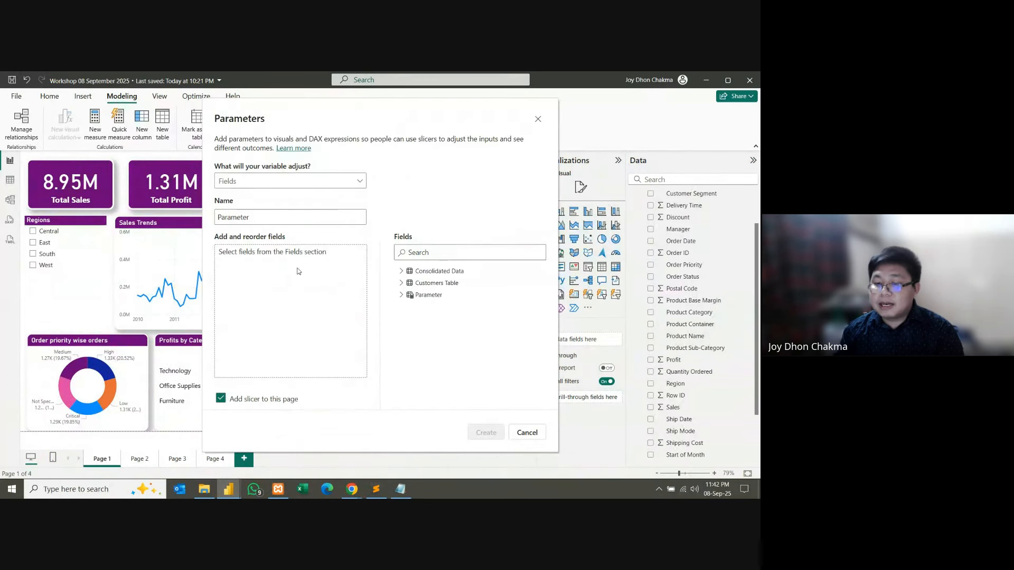
drag(237, 217, 216, 214)
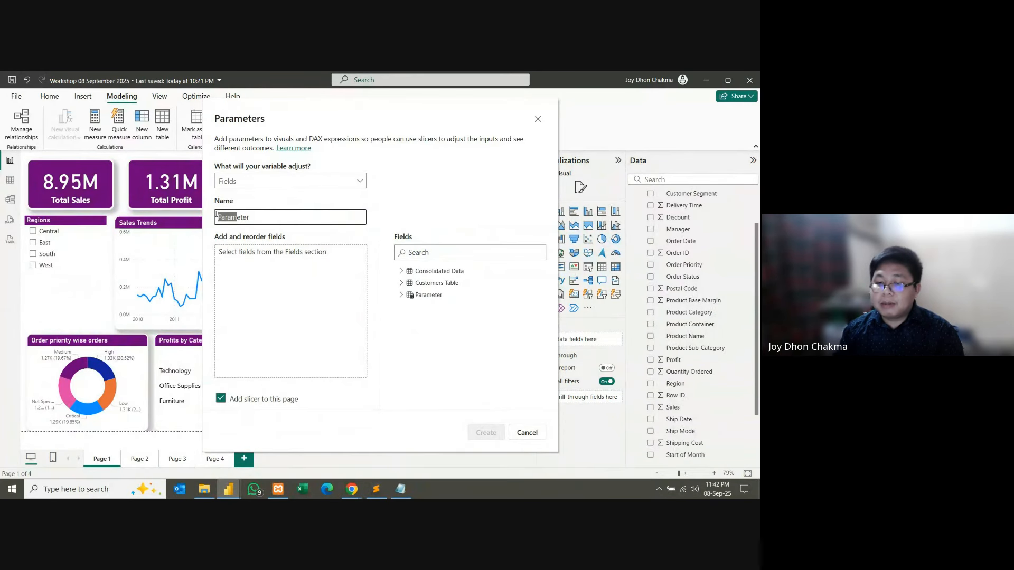
double_click(269, 217)
text(Re)
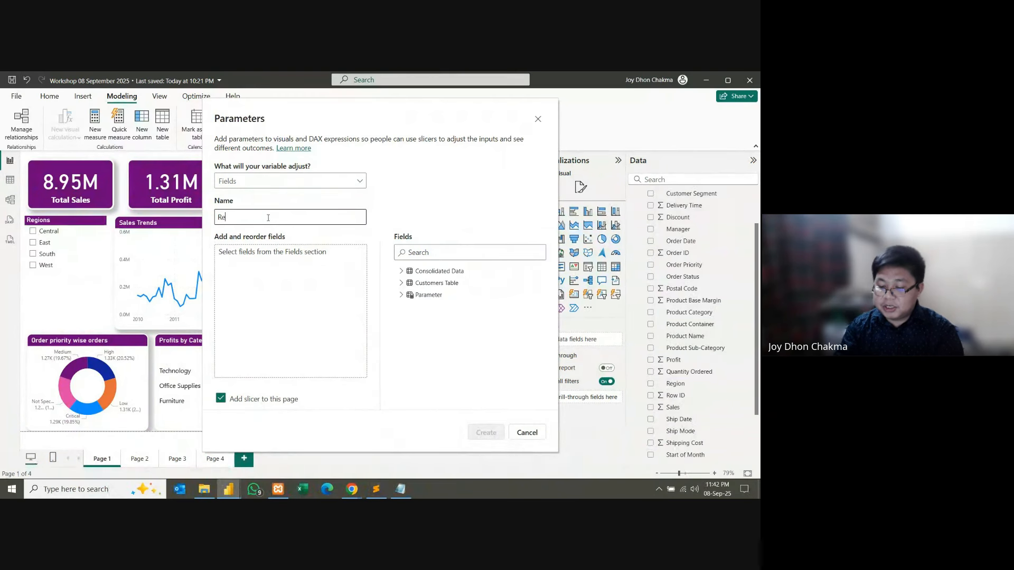
text(gions)
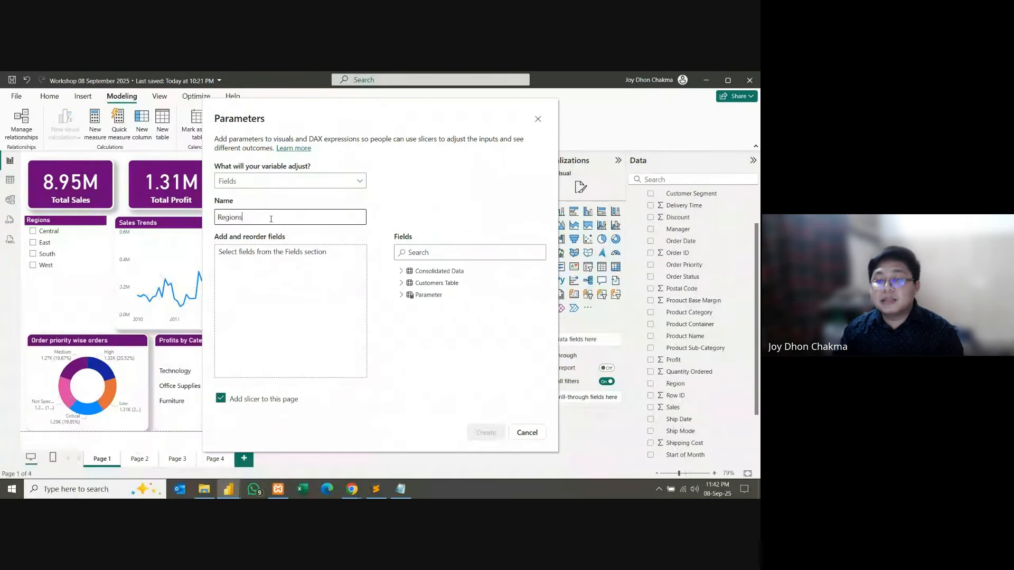
Step: Add the Region field from Consolidated Data to the Regions parameter and create it with a slicer on this page
click(417, 272)
scroll(448, 330, down, 3)
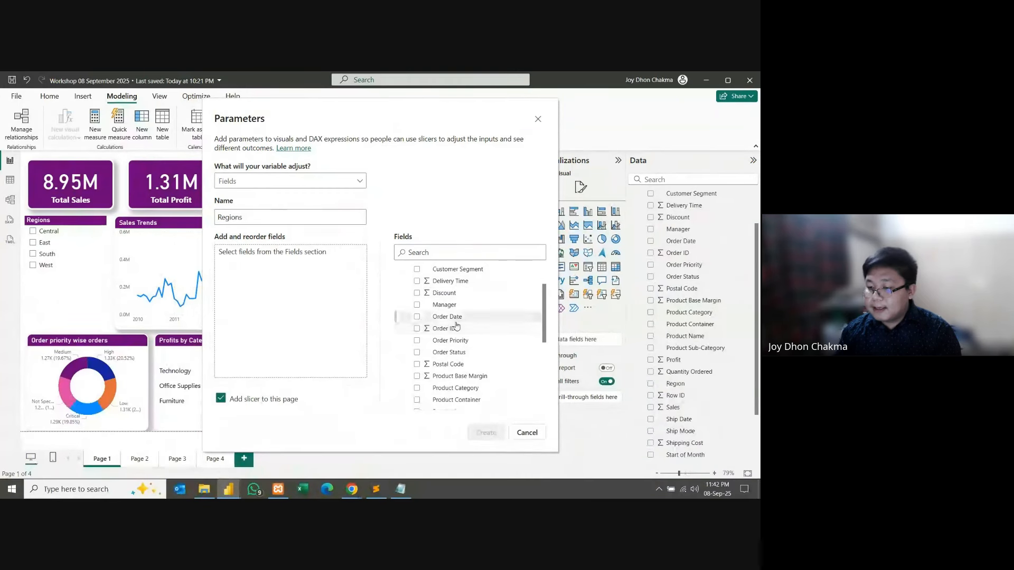
scroll(475, 369, down, 2)
scroll(476, 376, down, 2)
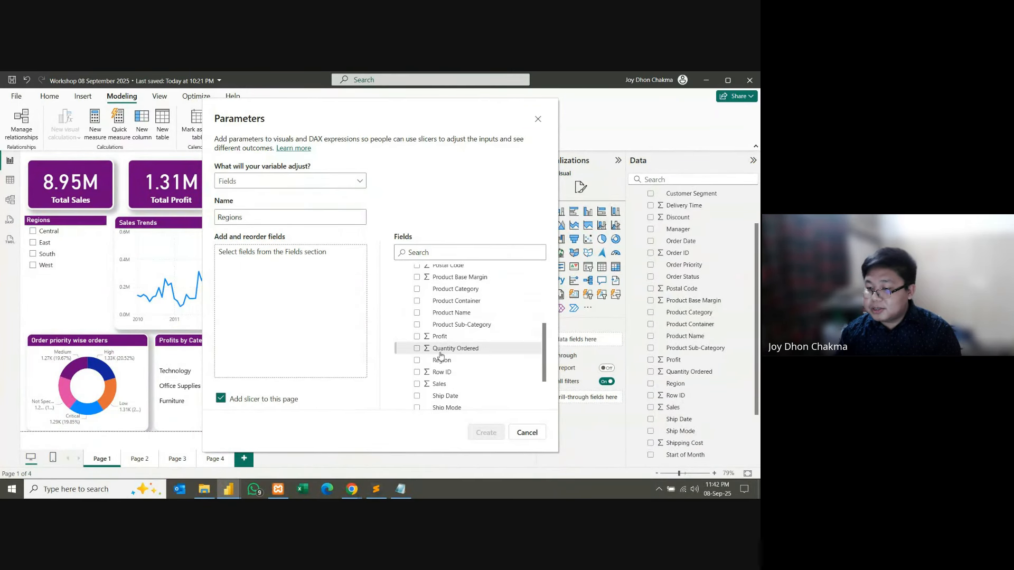
drag(444, 361, 279, 253)
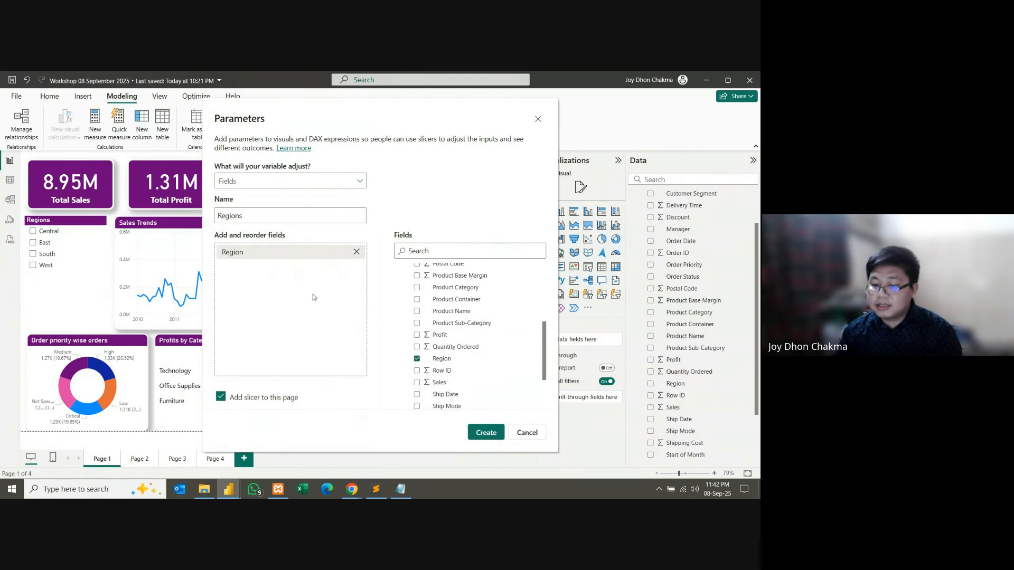
click(486, 432)
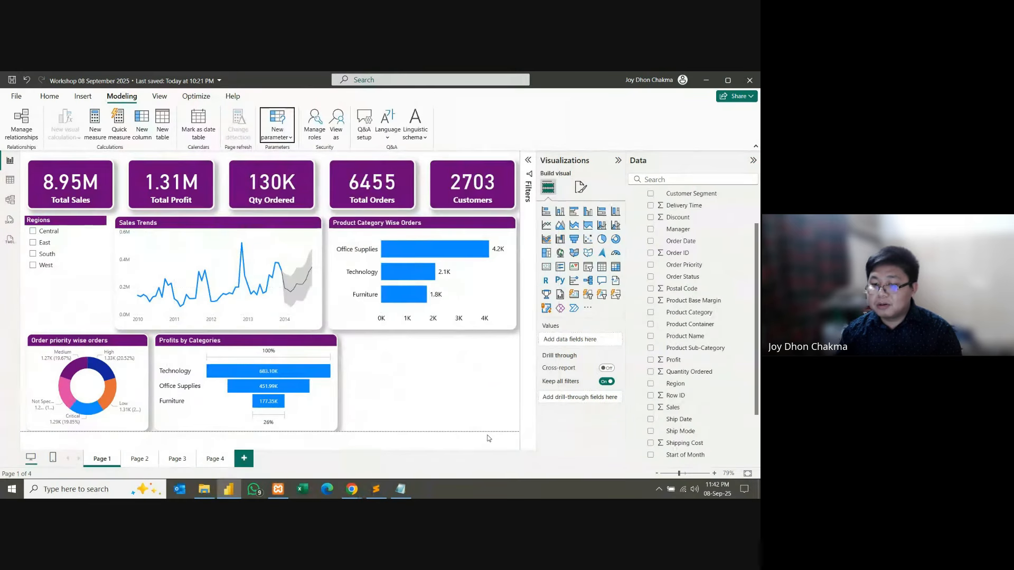
Step: Move the second slicer over the middle of the page and replace its Regions parameter field with Region from Consolidated Data
drag(403, 343, 315, 246)
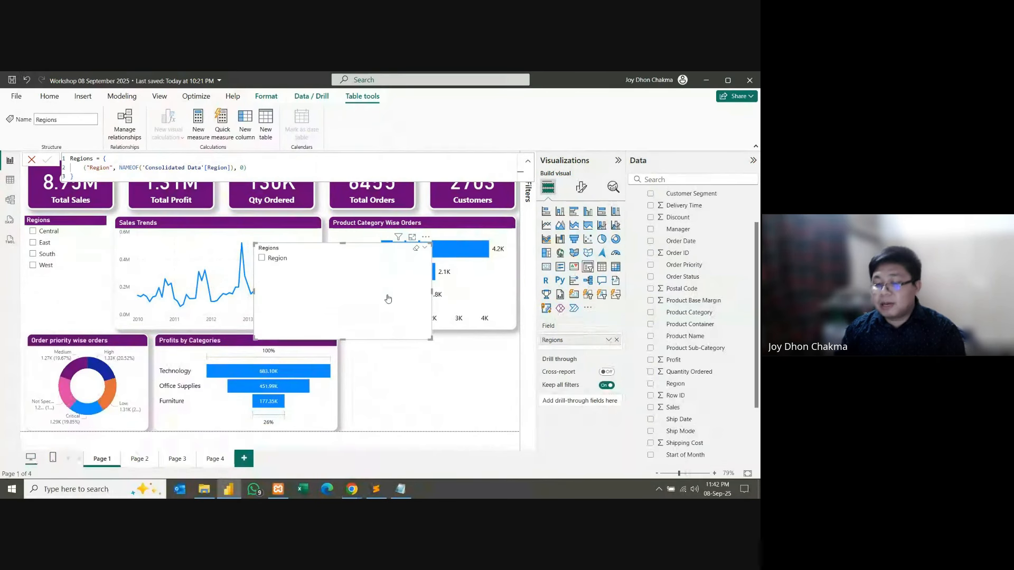
click(616, 340)
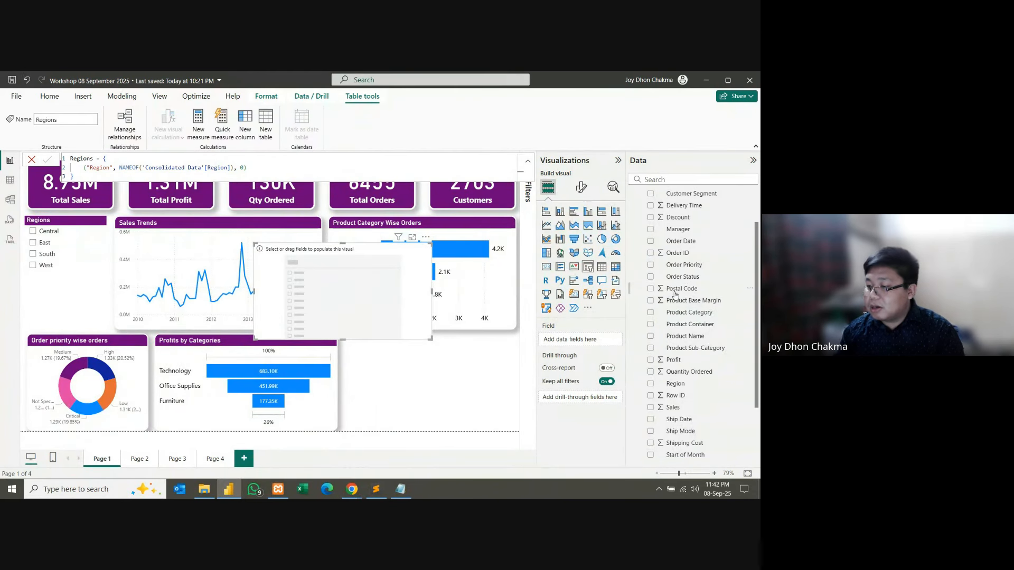
drag(687, 386, 585, 341)
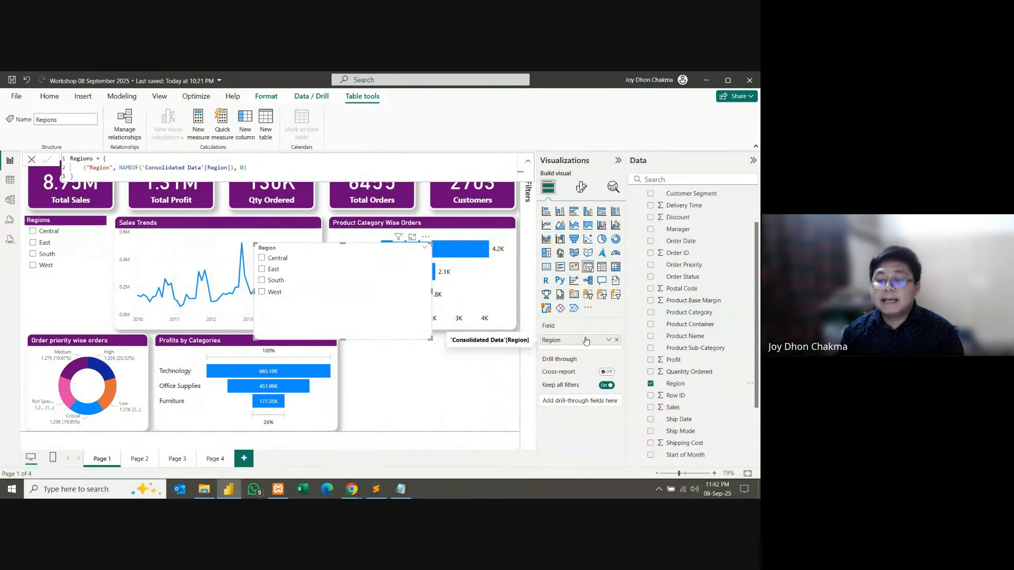
Step: Turn off the header of the second slicer, the one over the middle of the page, and turn on its title
click(582, 189)
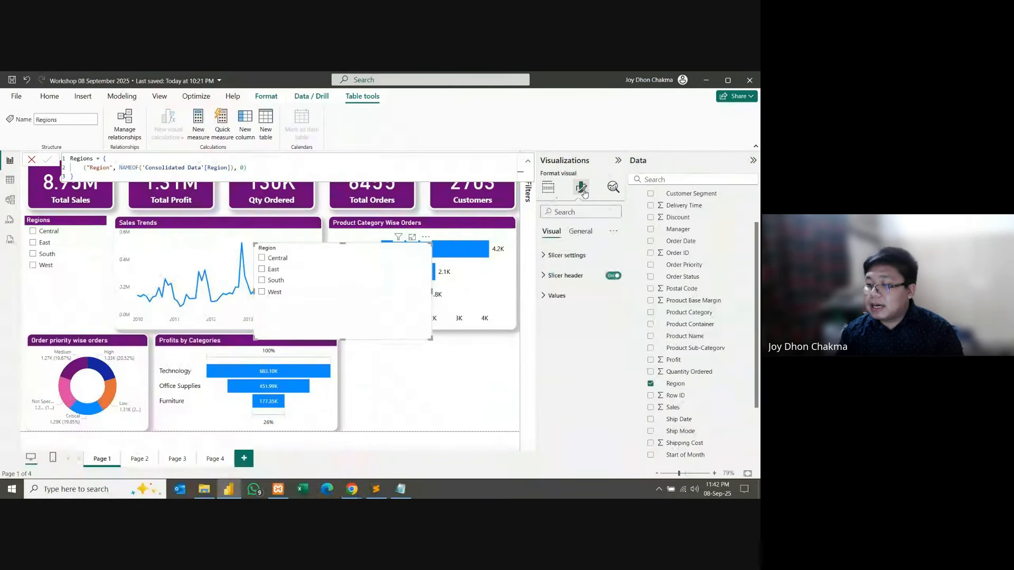
click(613, 276)
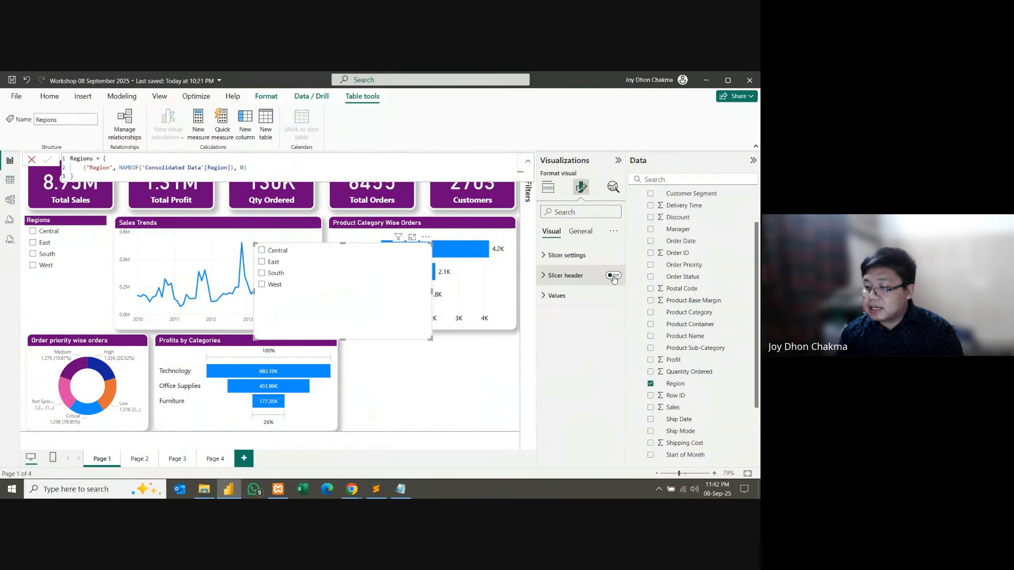
click(571, 232)
click(561, 283)
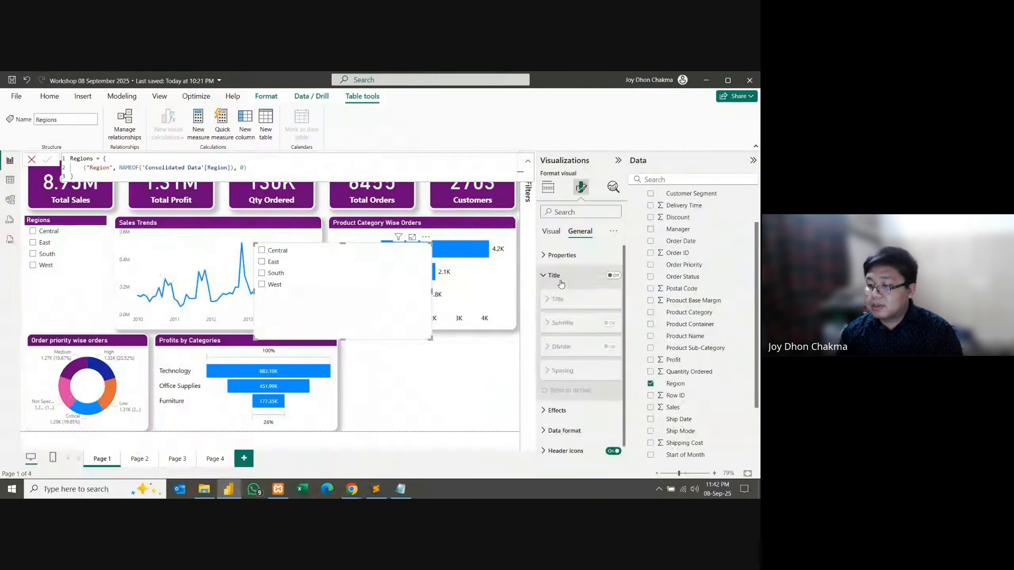
click(561, 283)
click(613, 276)
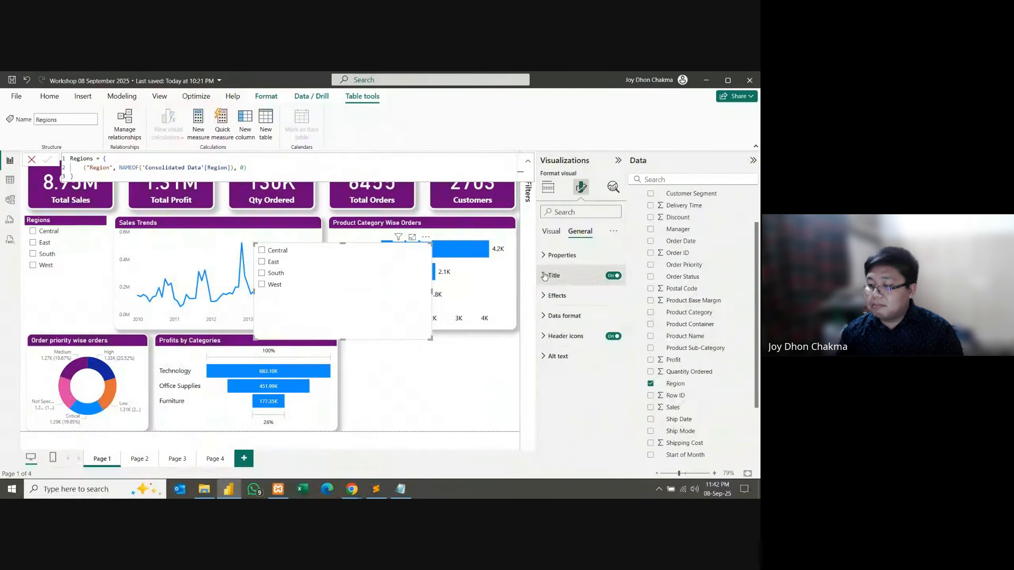
Step: Set the second slicer's title text to "Regions" with white text on a purple background
click(575, 276)
click(568, 324)
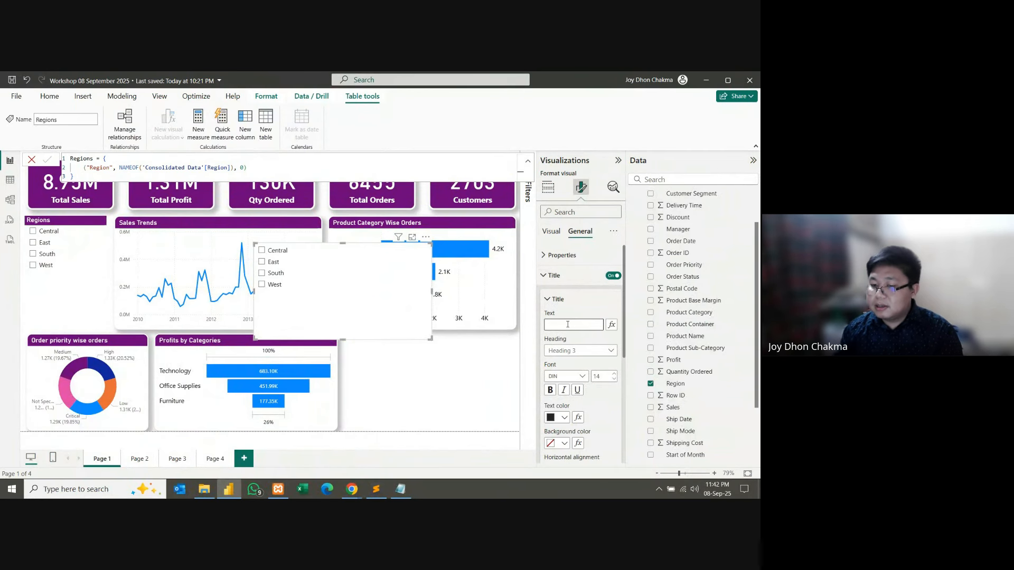
click(564, 418)
click(571, 376)
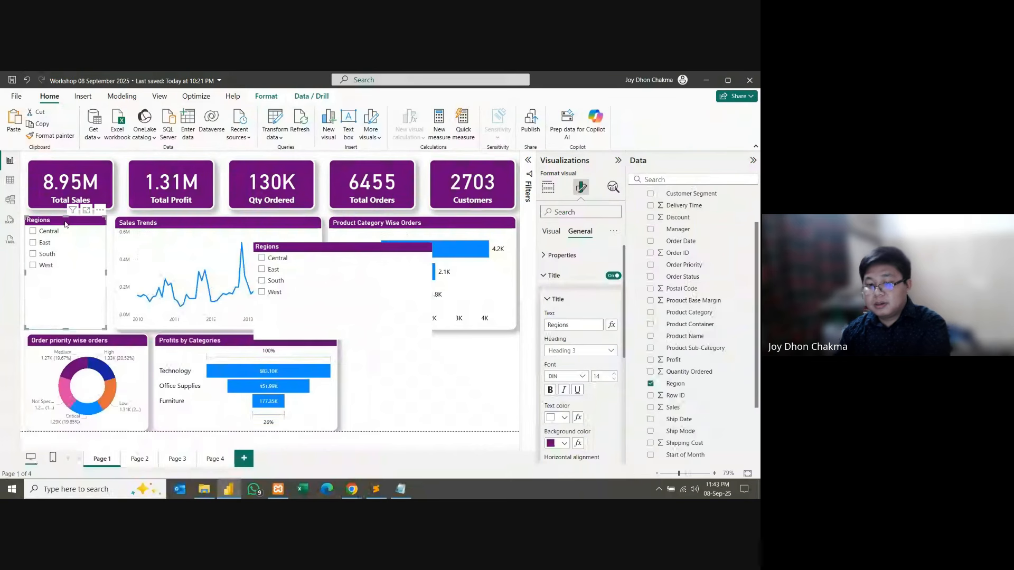
Step: Delete the original Regions slicer beside the Sales Trends chart and remove the Parameter table from the model
key(Delete)
scroll(683, 407, down, 3)
click(690, 409)
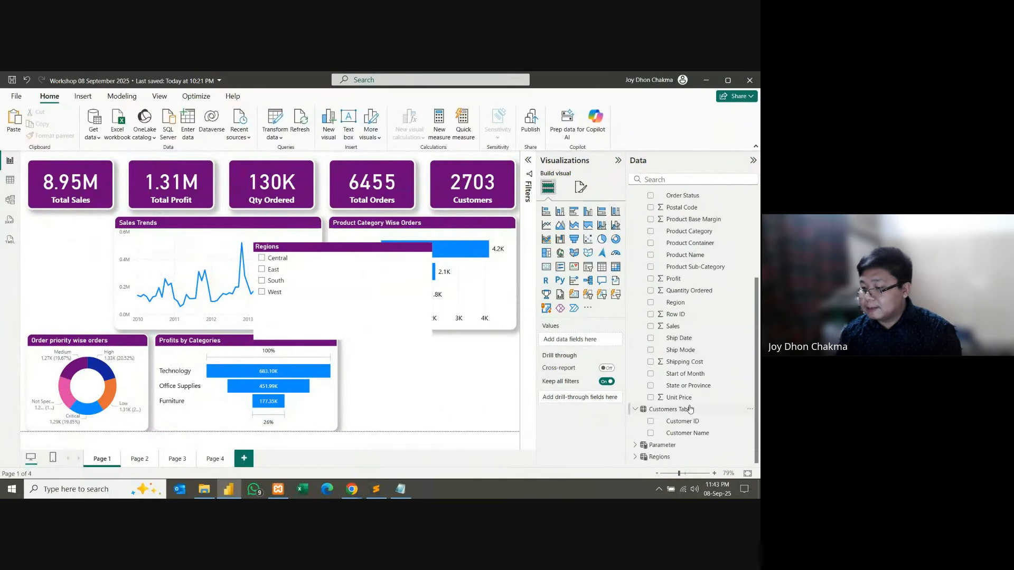
right_click(657, 446)
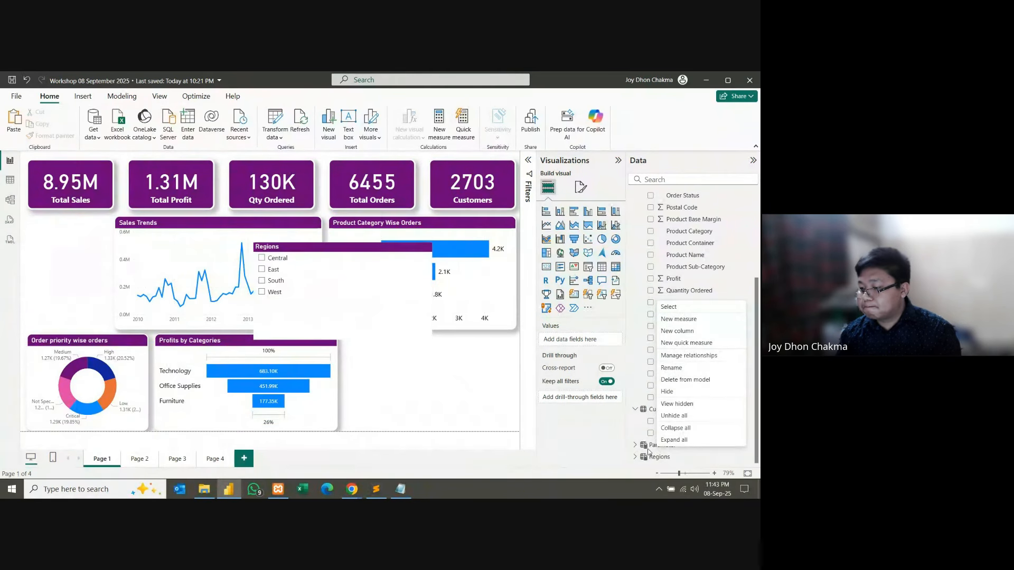
click(684, 379)
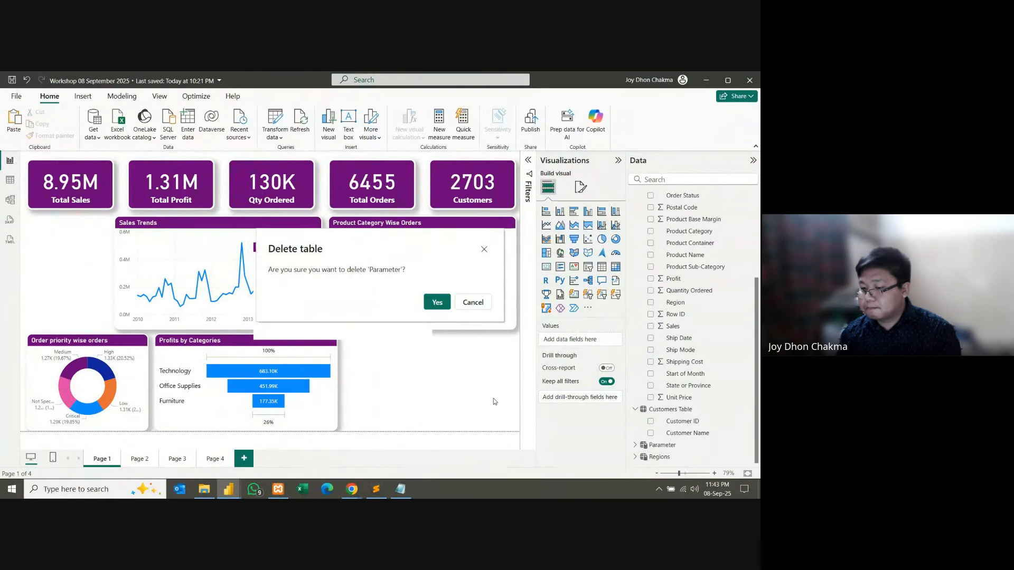
click(436, 303)
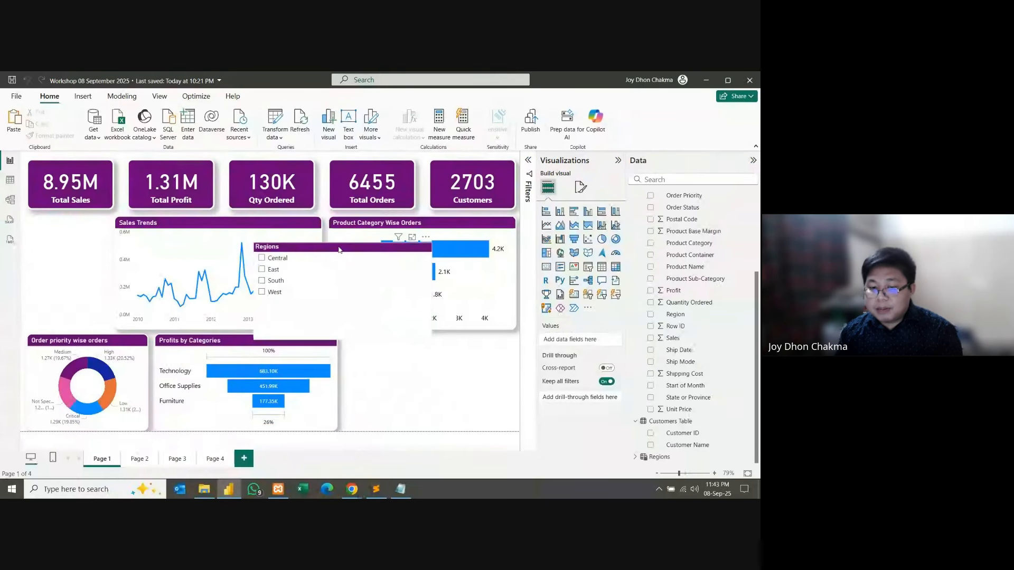
Step: Move the remaining Regions slicer into the gap beside Sales Trends and resize it to fit the gap and match the chart's lower edge
drag(339, 249, 114, 223)
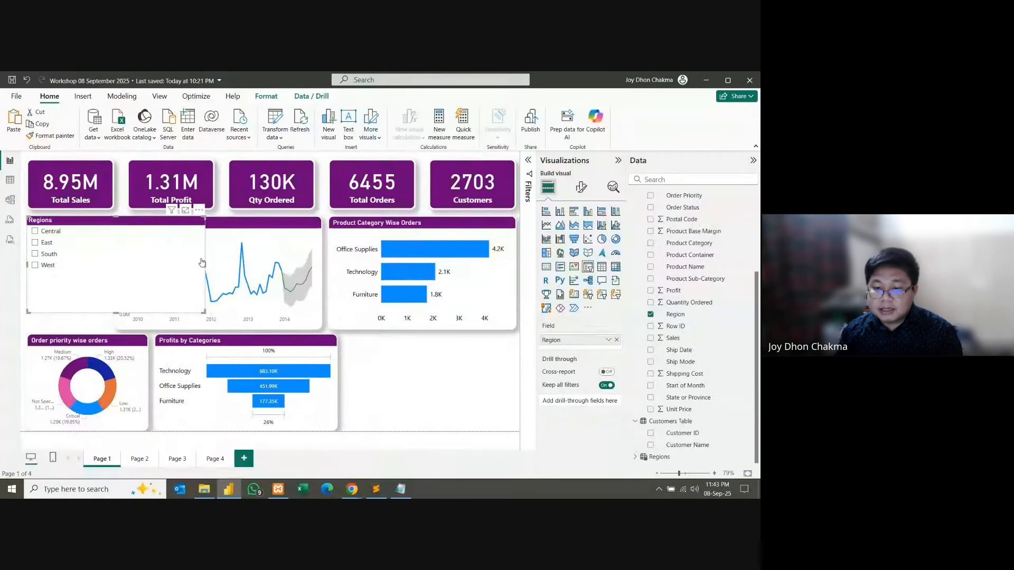
drag(202, 263, 109, 262)
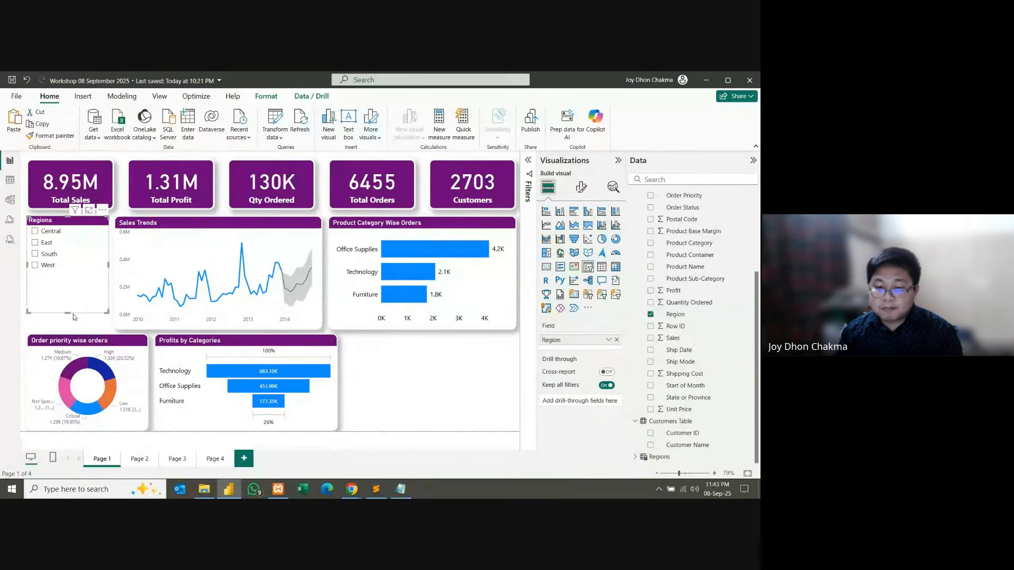
drag(70, 319, 70, 328)
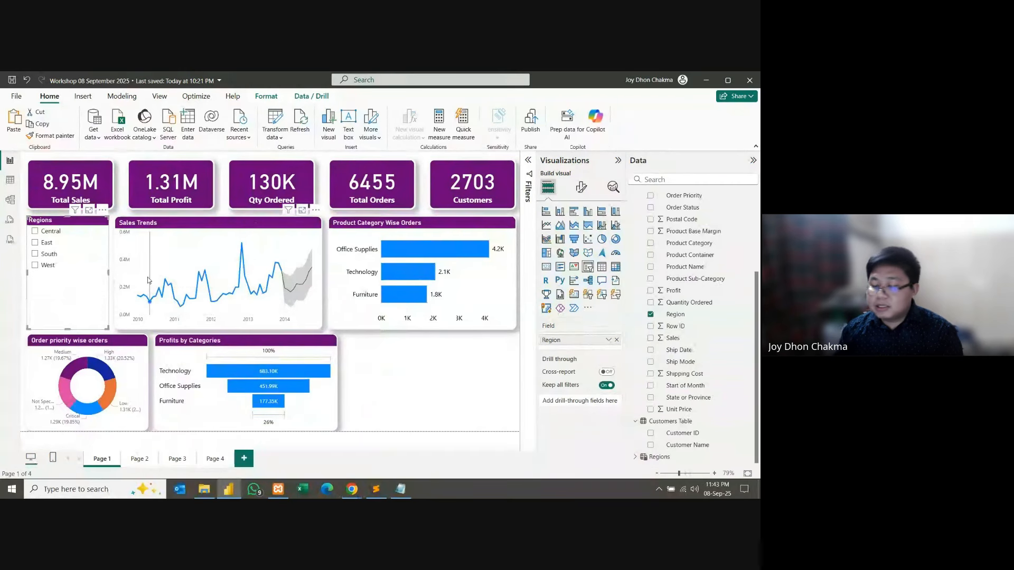
Step: Turn on the visual border and shadow effects for the Regions slicer
scroll(687, 281, up, 3)
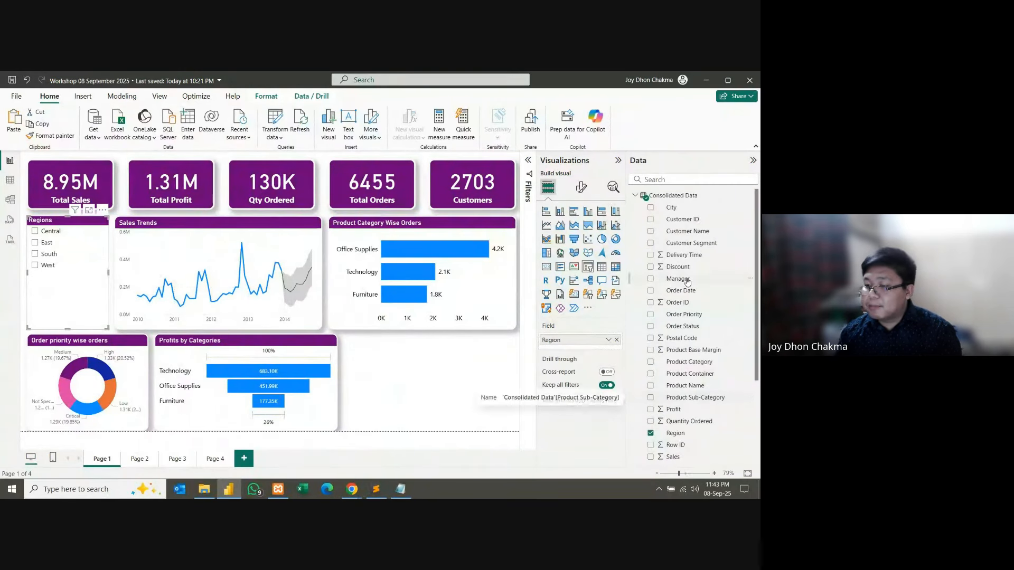
click(577, 189)
click(549, 255)
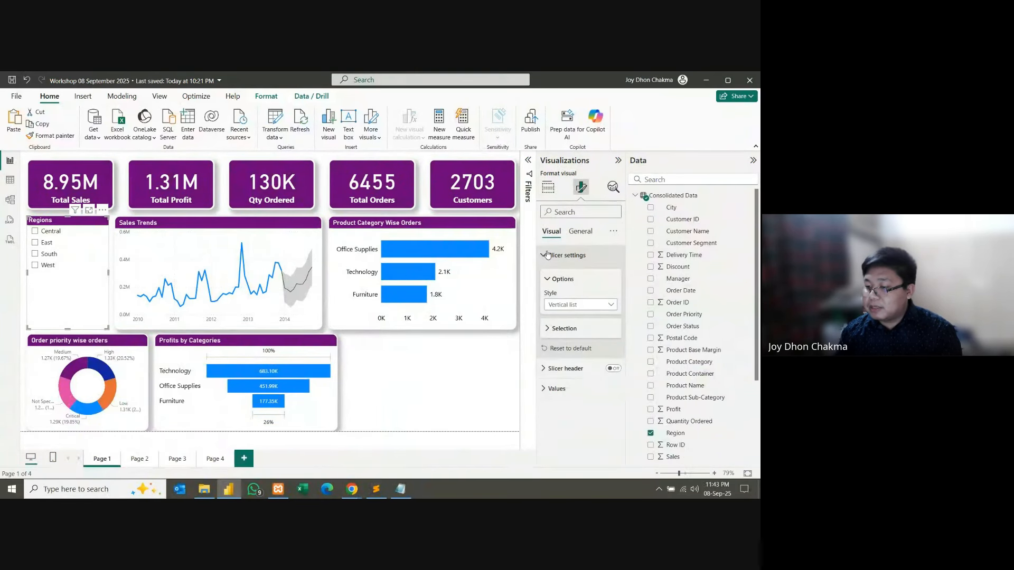
click(548, 255)
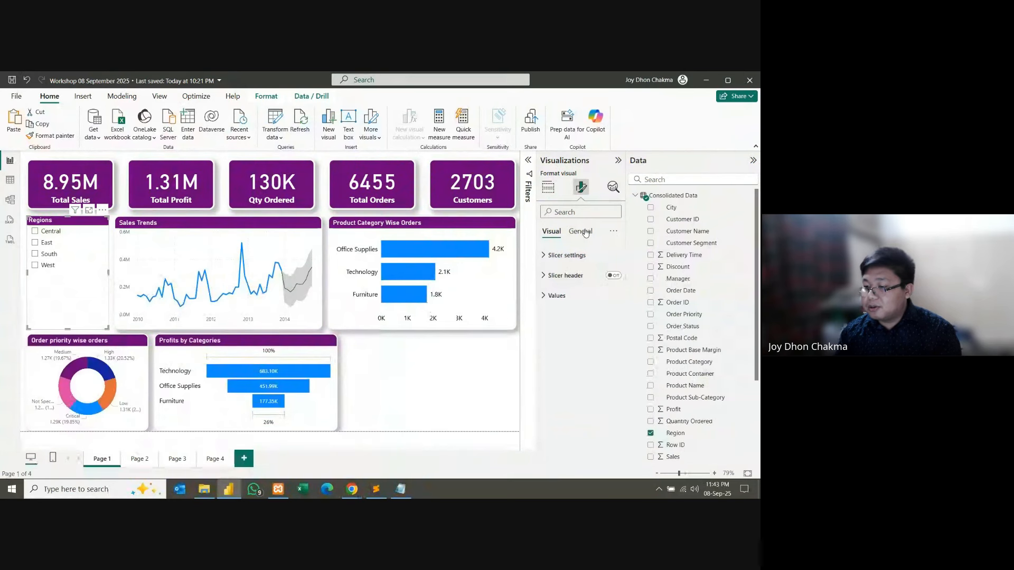
click(581, 232)
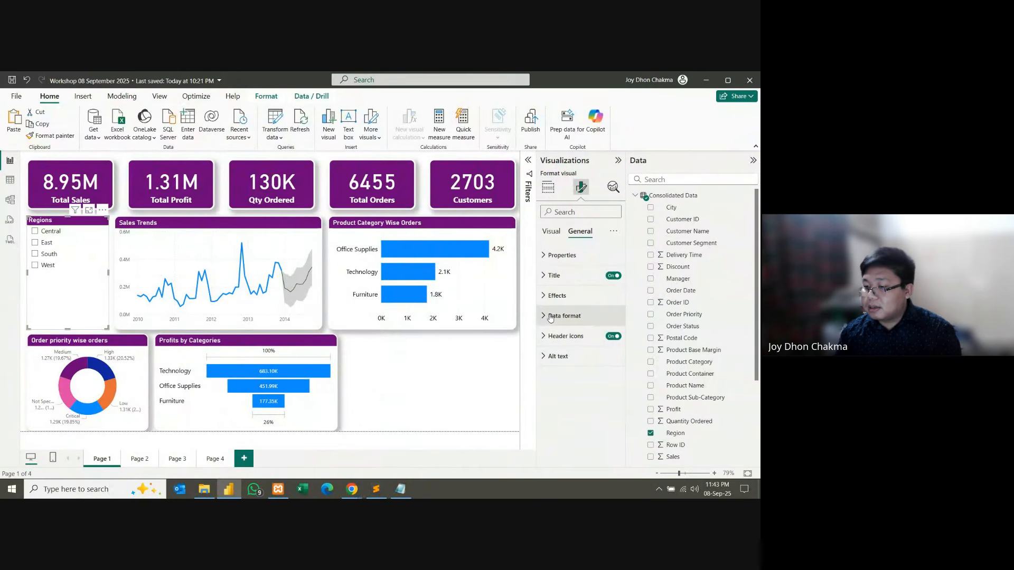
click(550, 317)
click(555, 296)
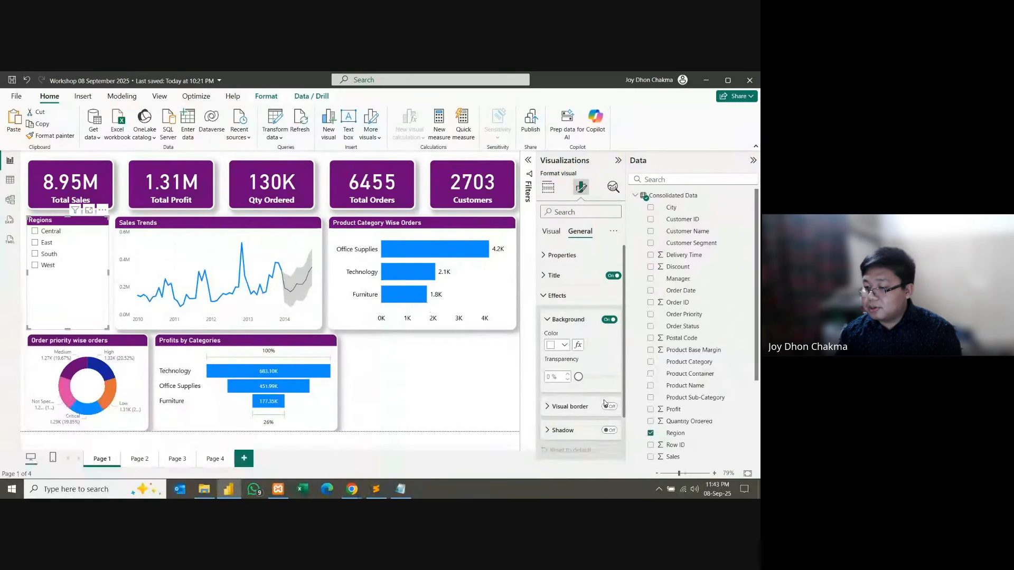
click(607, 430)
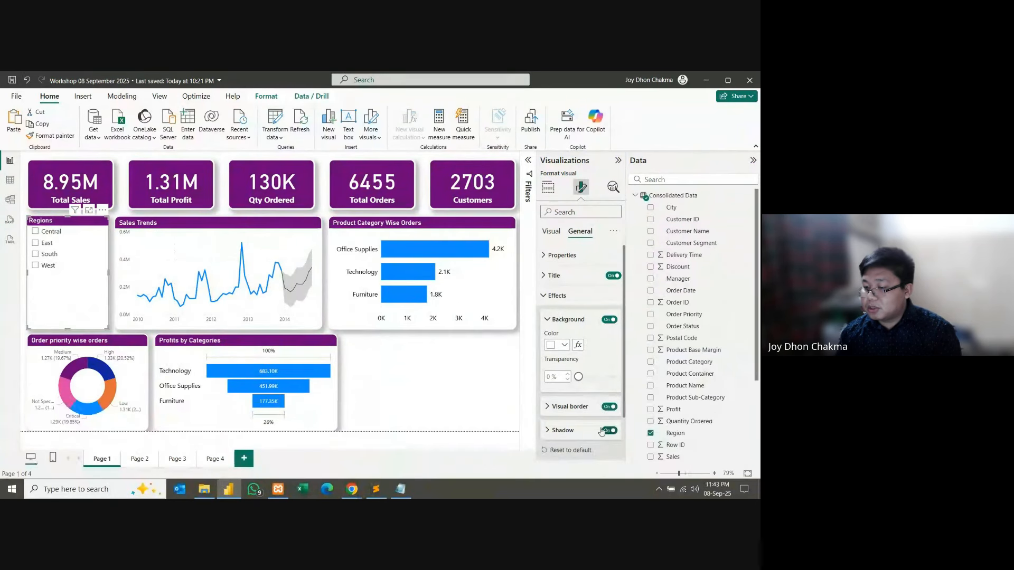
Step: Make the Regions slicer's border white with 14 px rounded corners and a 3 px width
click(557, 408)
scroll(572, 406, down, 1)
scroll(572, 406, down, 1)
click(562, 333)
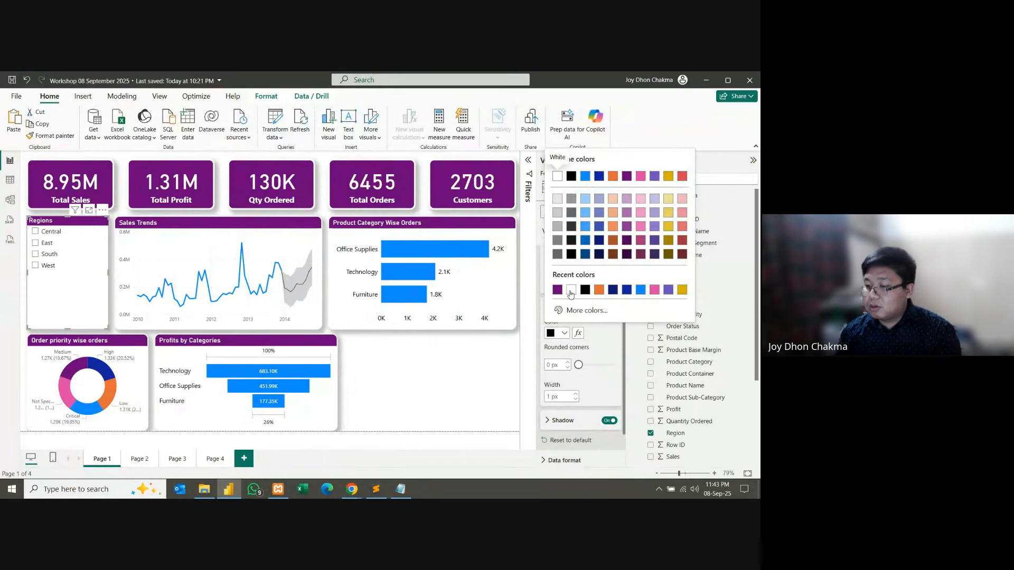
click(553, 165)
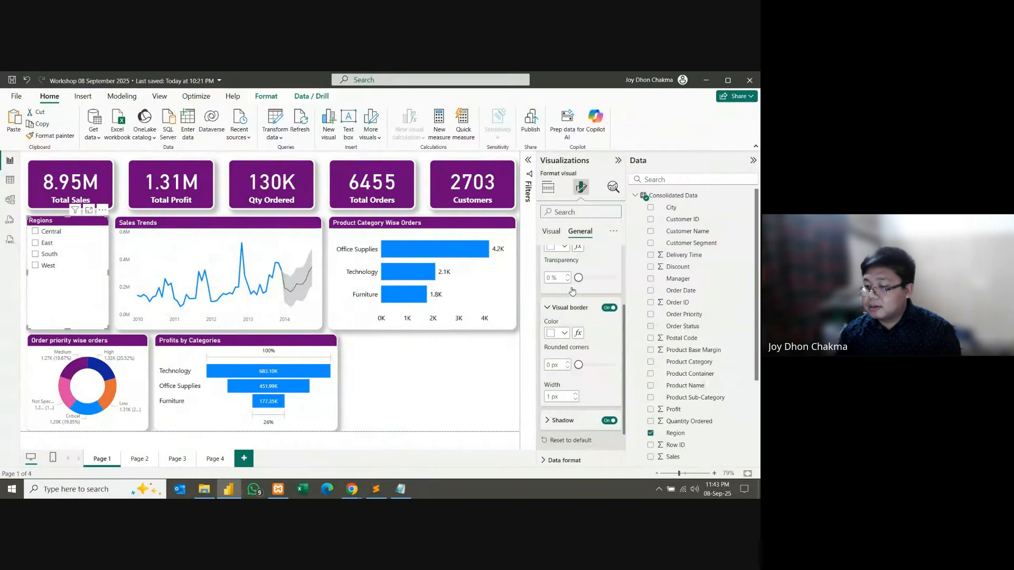
click(556, 365)
text(14)
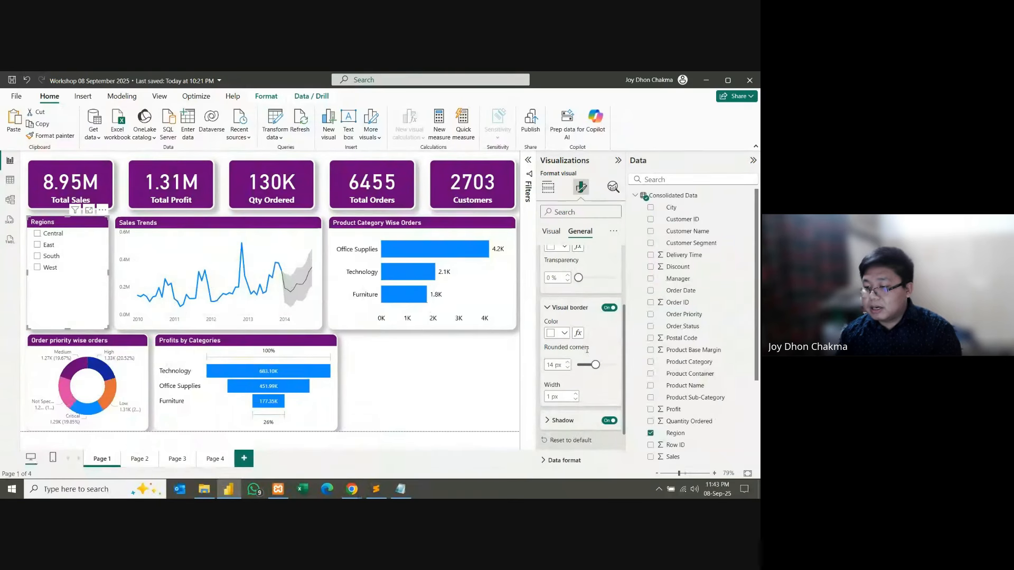
click(559, 395)
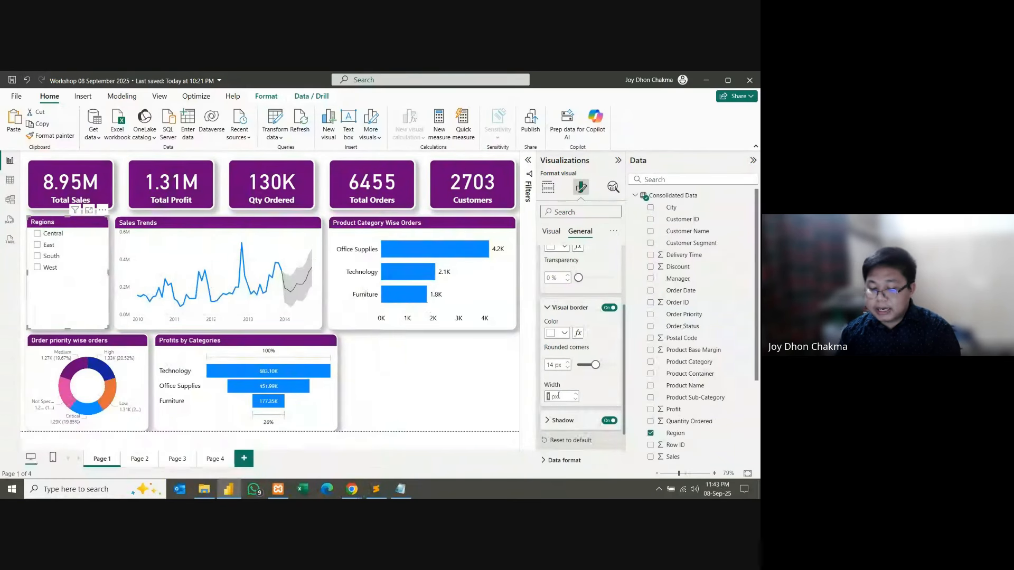
text(3)
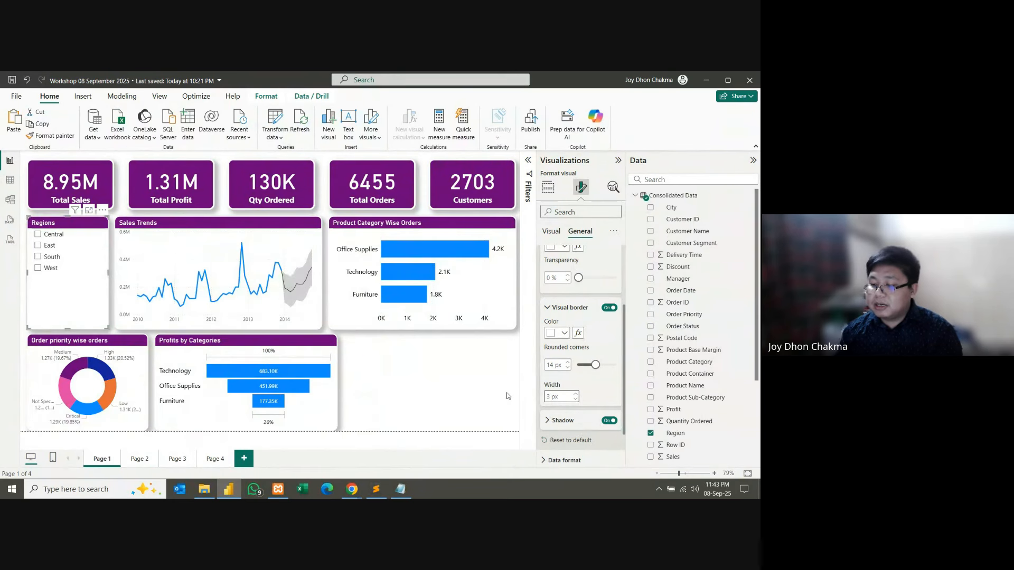
click(506, 394)
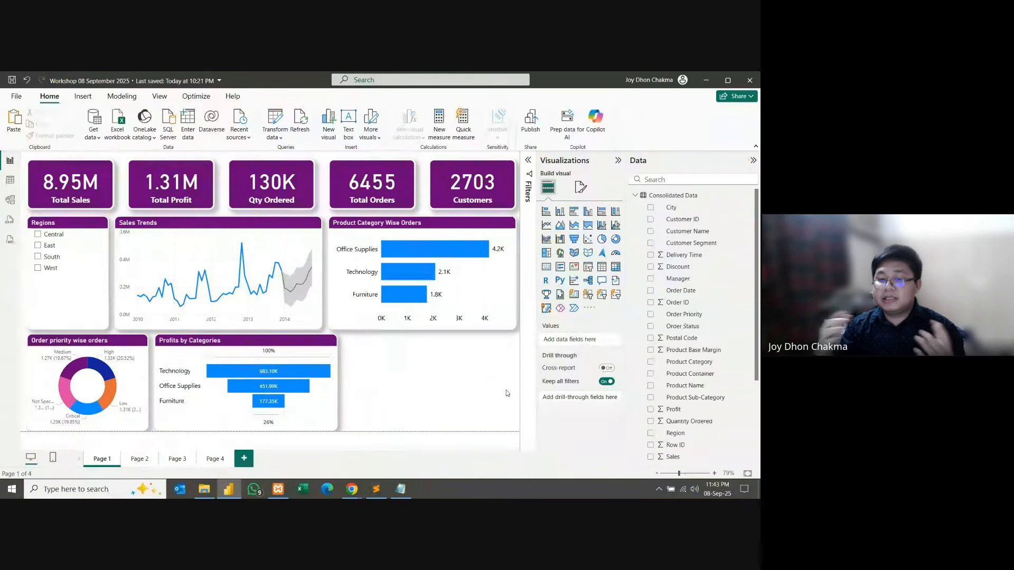
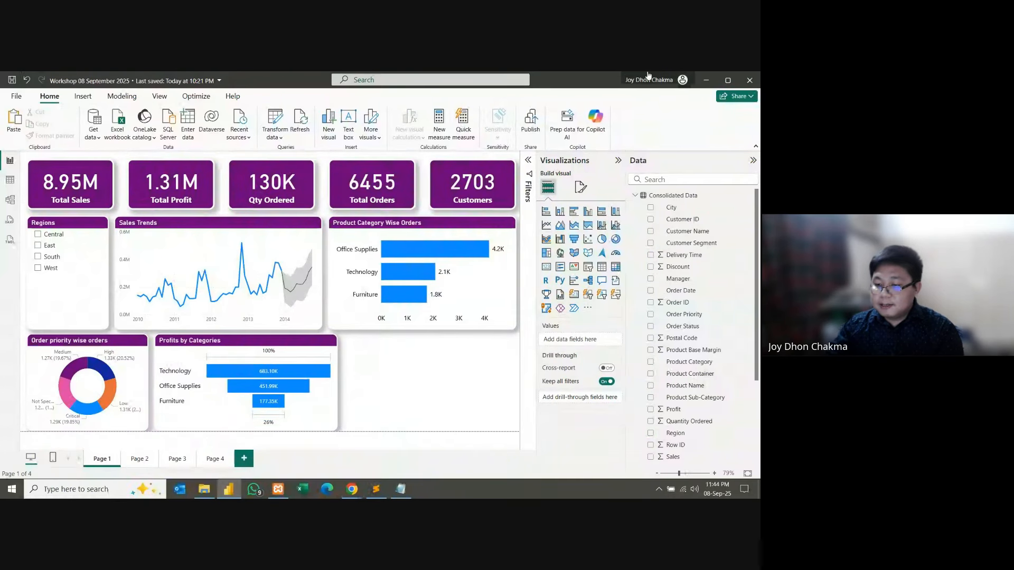
Step: Test the Regions slicer by filtering the page to Central, East and South in turn, and clear the selection
click(86, 228)
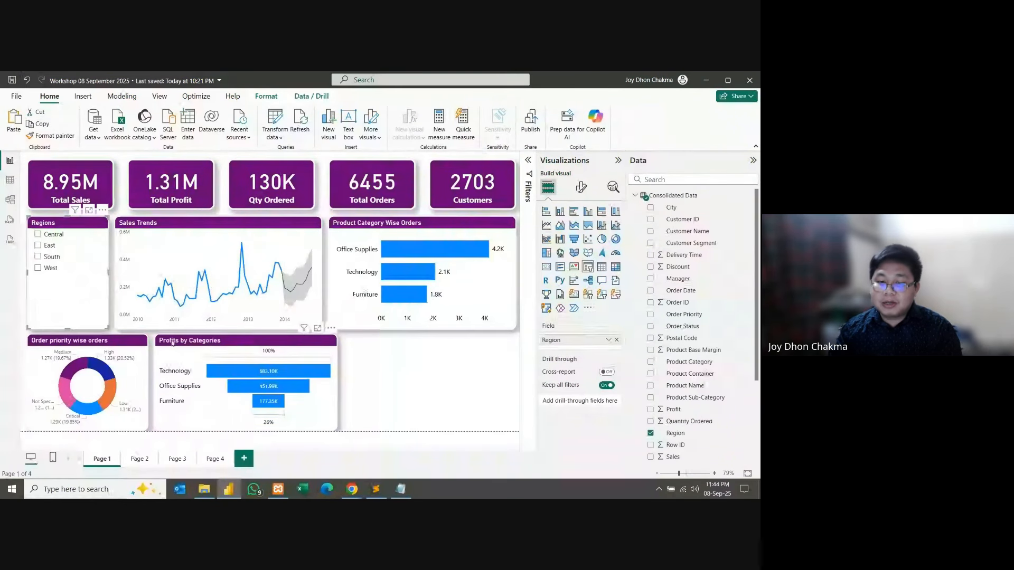
click(38, 235)
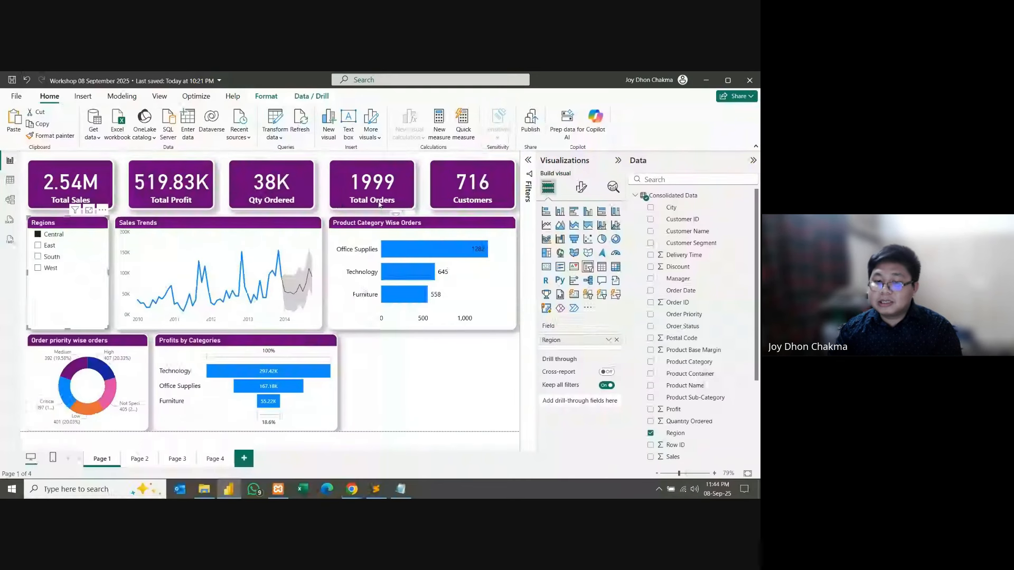
click(38, 246)
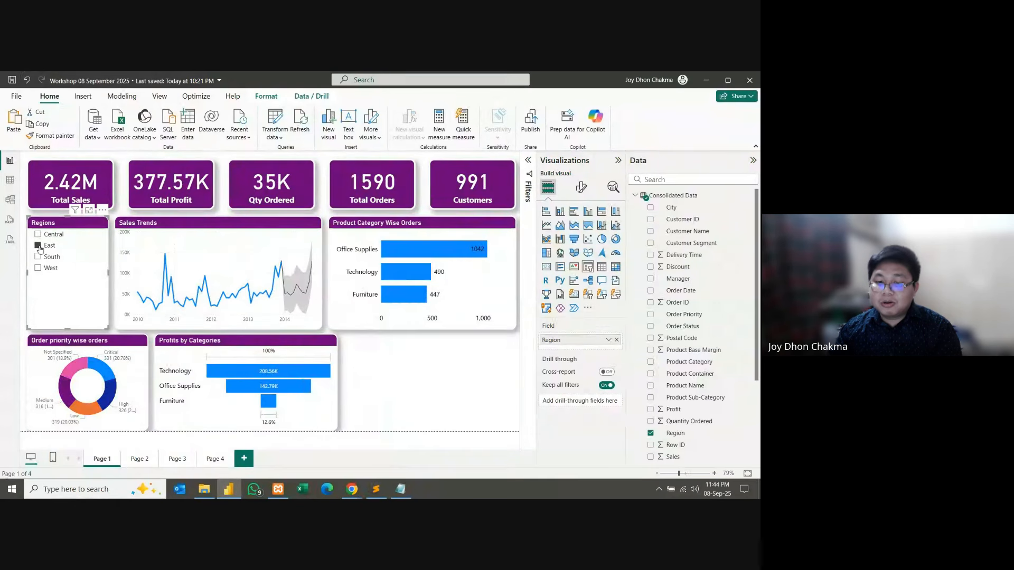
click(38, 257)
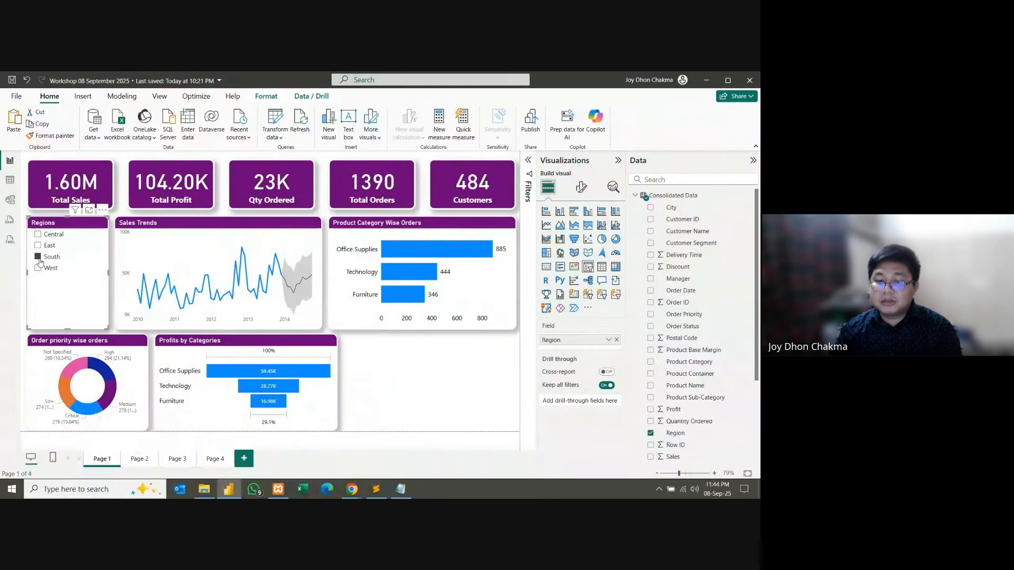
click(38, 258)
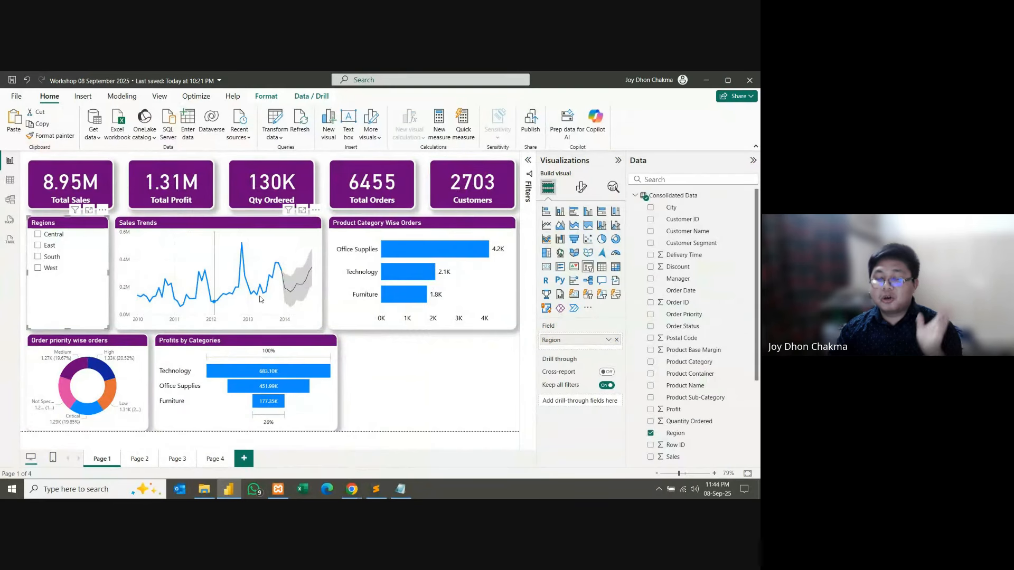
click(394, 368)
Step: Narrow the Profits by Categories chart to line up with Sales Trends above it, and add an empty map visual in the free space beside it
click(335, 380)
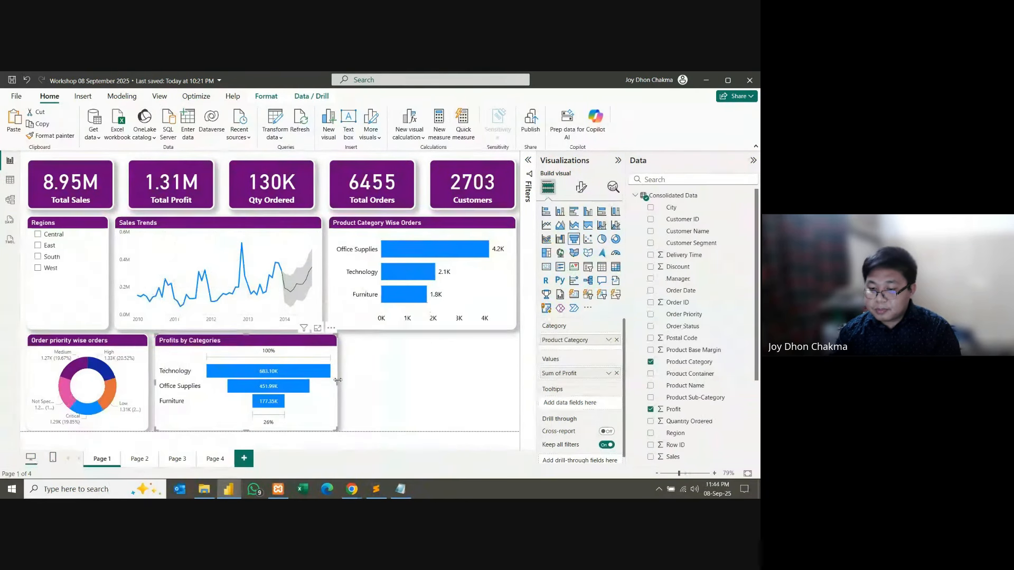
drag(338, 380, 325, 376)
click(325, 376)
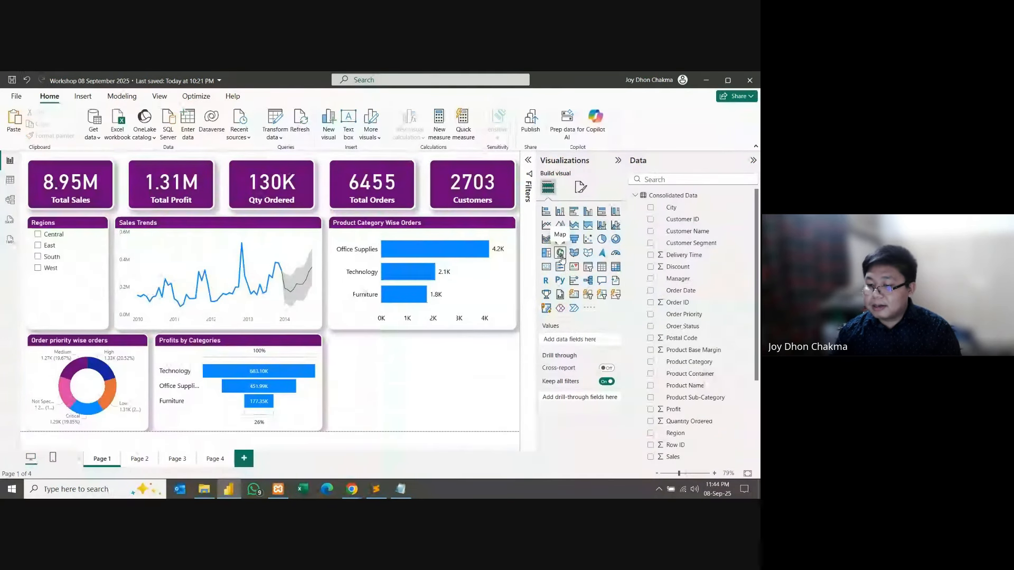
click(560, 253)
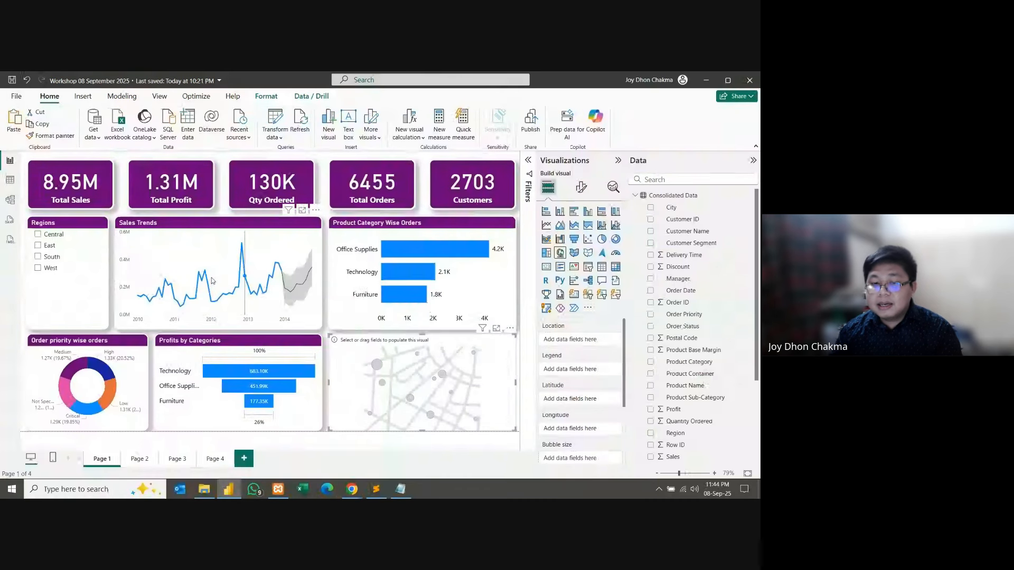
Step: Set the data category of the Region column in the Consolidated Data table to Country/Region and return to the report page
click(10, 181)
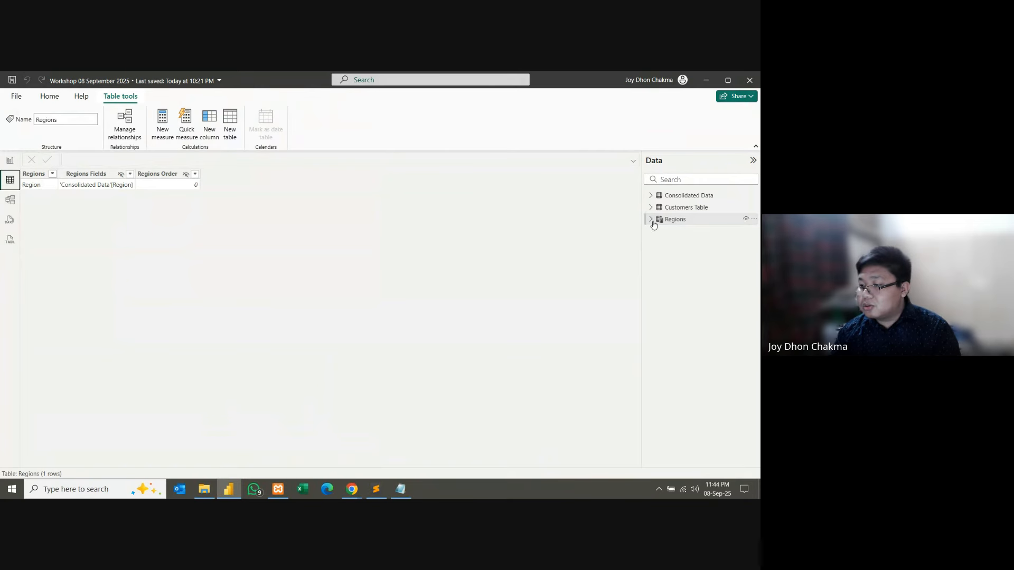
click(687, 195)
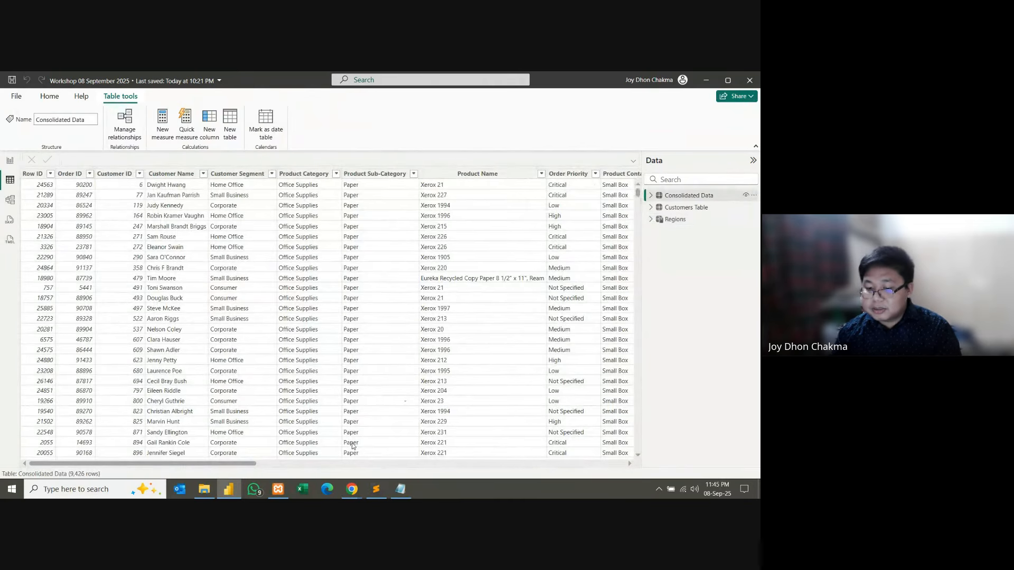
scroll(353, 446, right, 10)
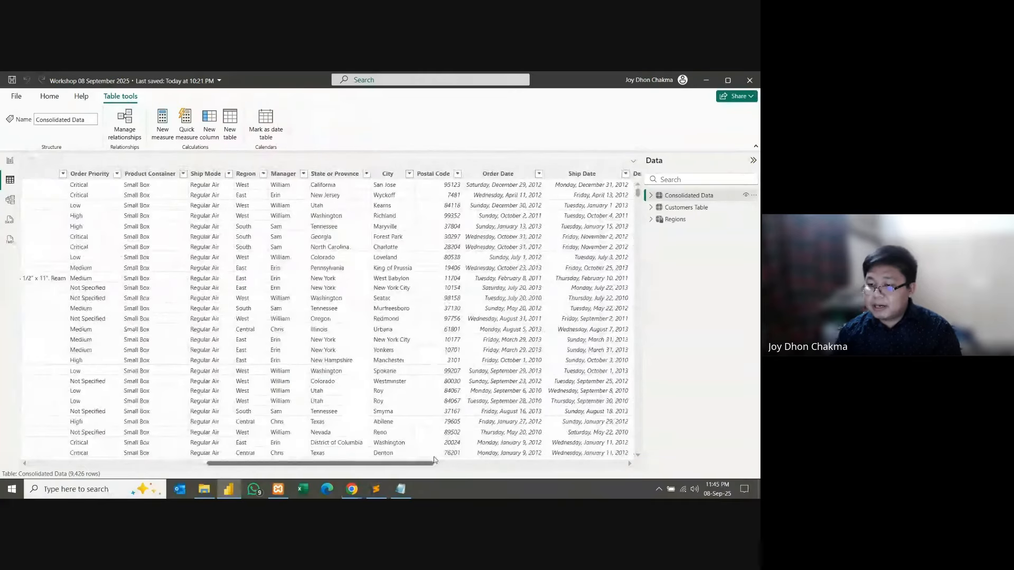
drag(463, 456, 473, 456)
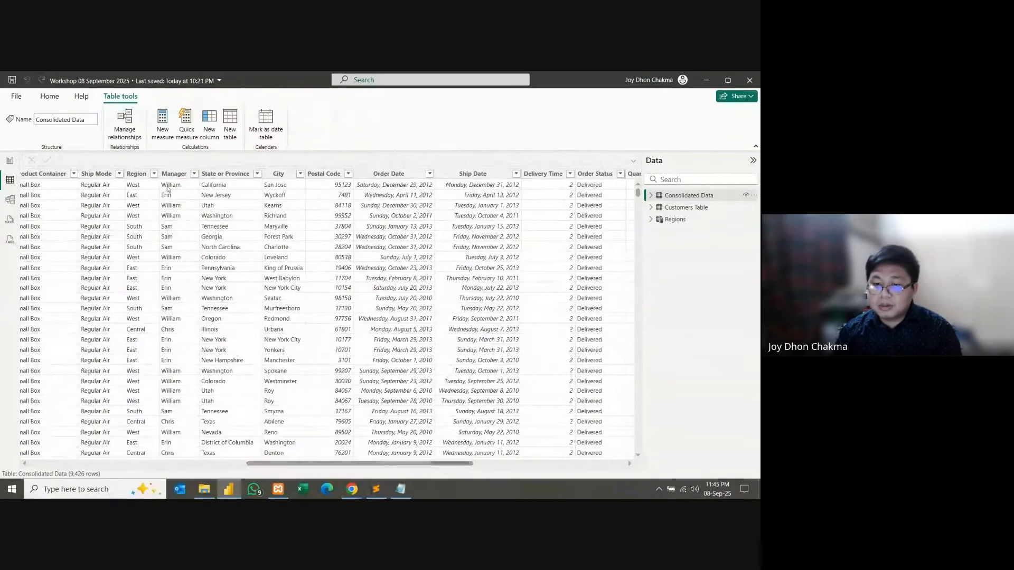
click(138, 176)
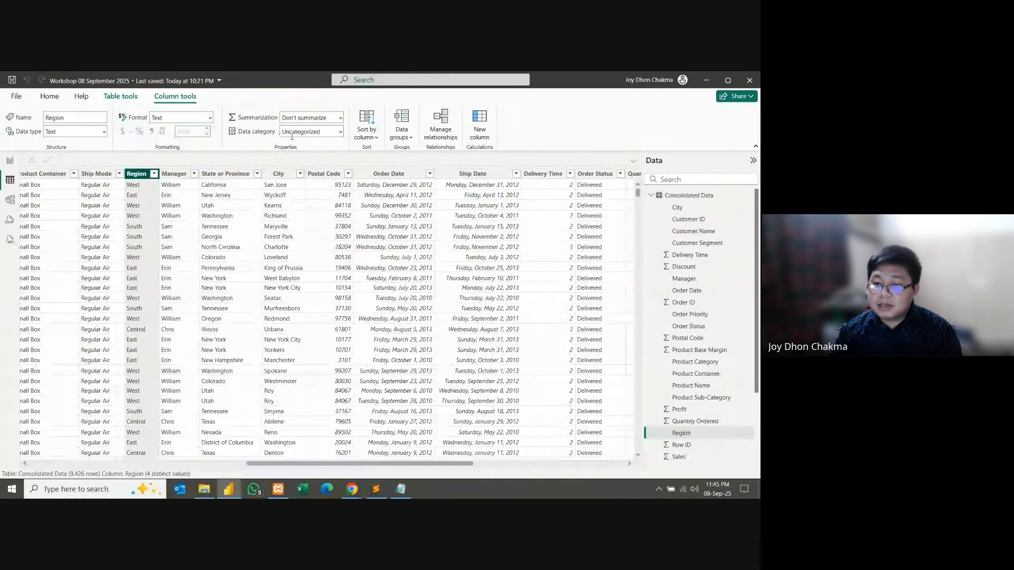
click(340, 134)
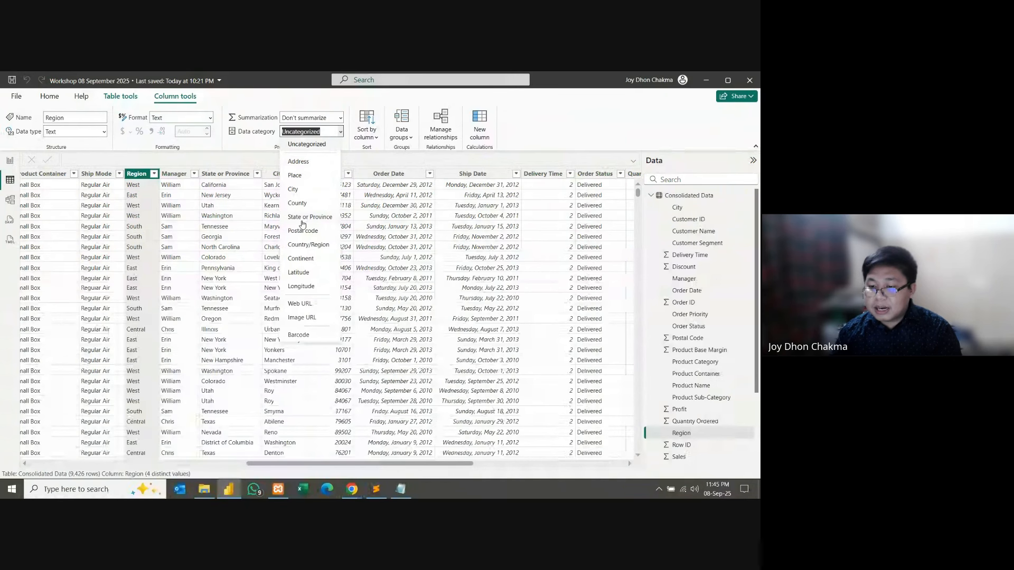
click(306, 246)
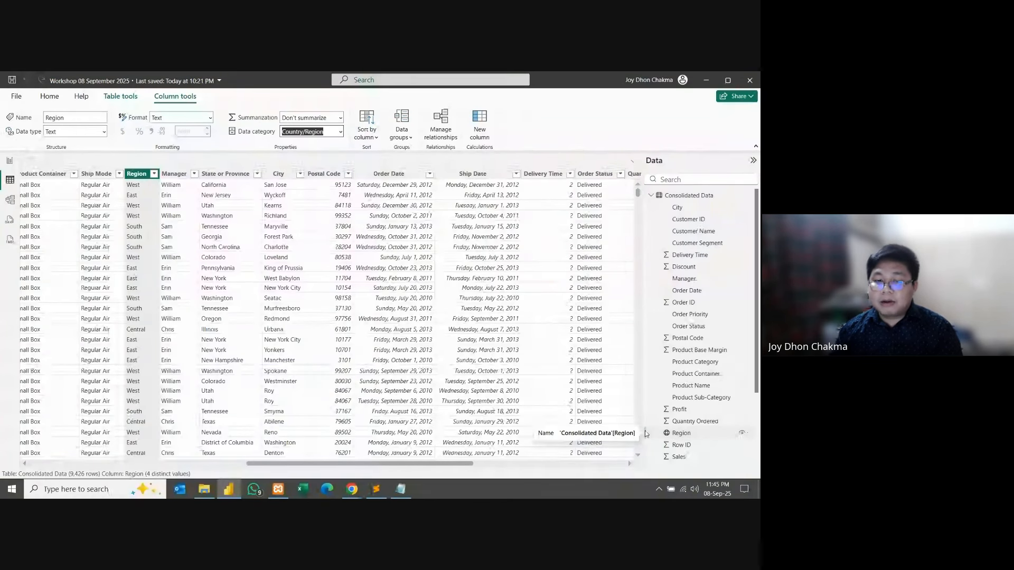
click(14, 164)
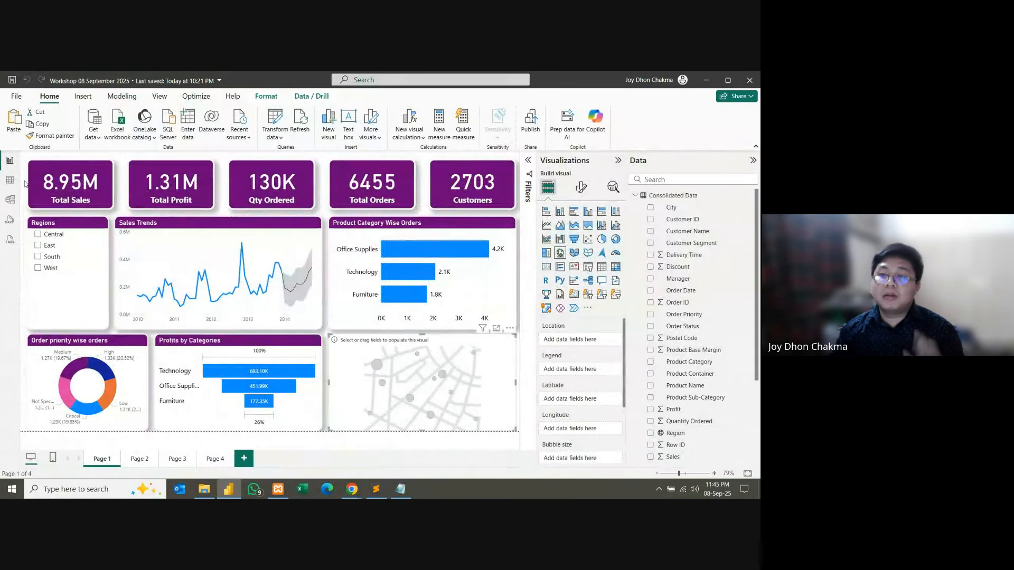
Step: Examine the global security options for the setting that allows Map and Filled Map visuals
click(16, 96)
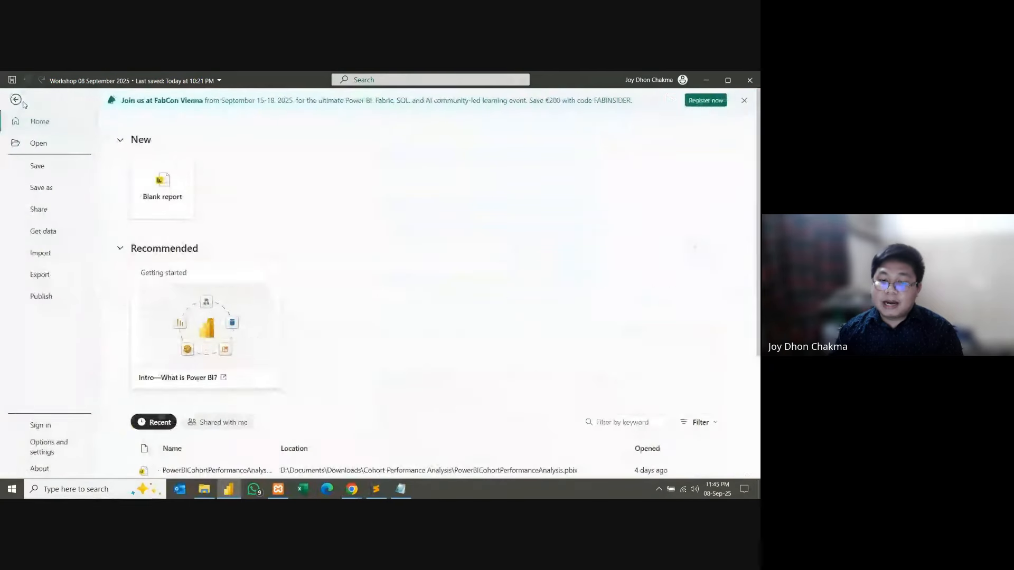
click(52, 451)
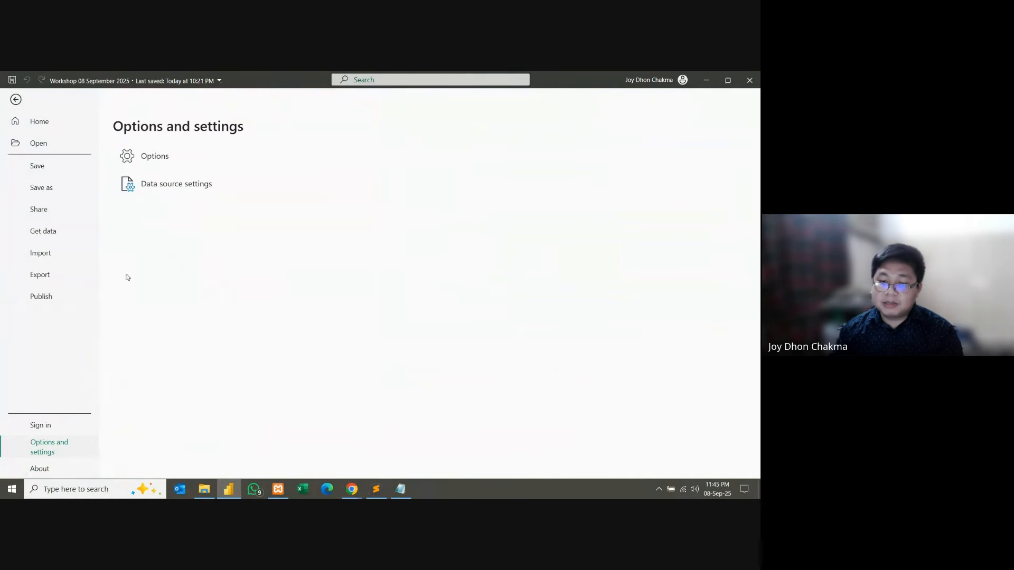
click(161, 165)
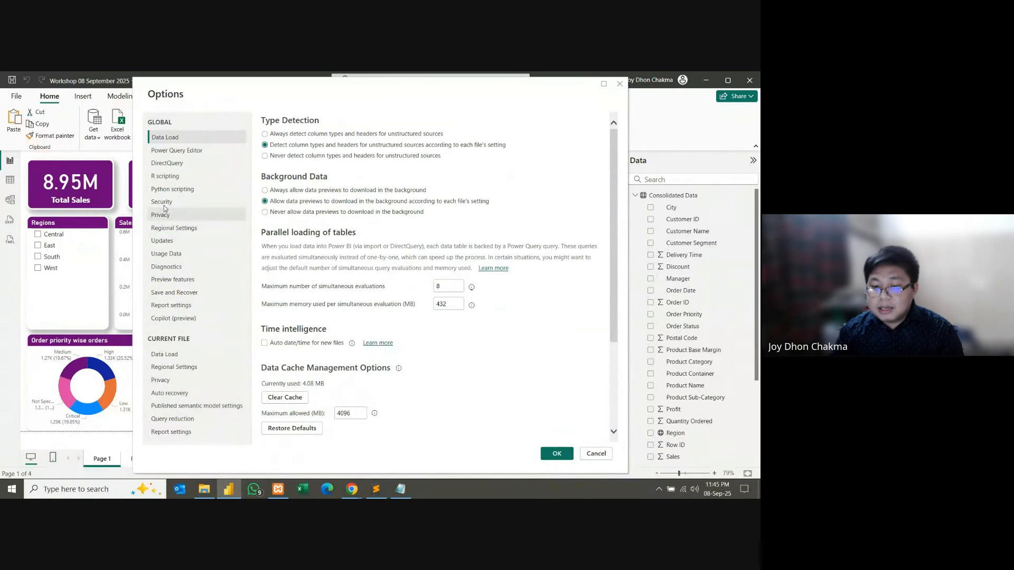
click(163, 203)
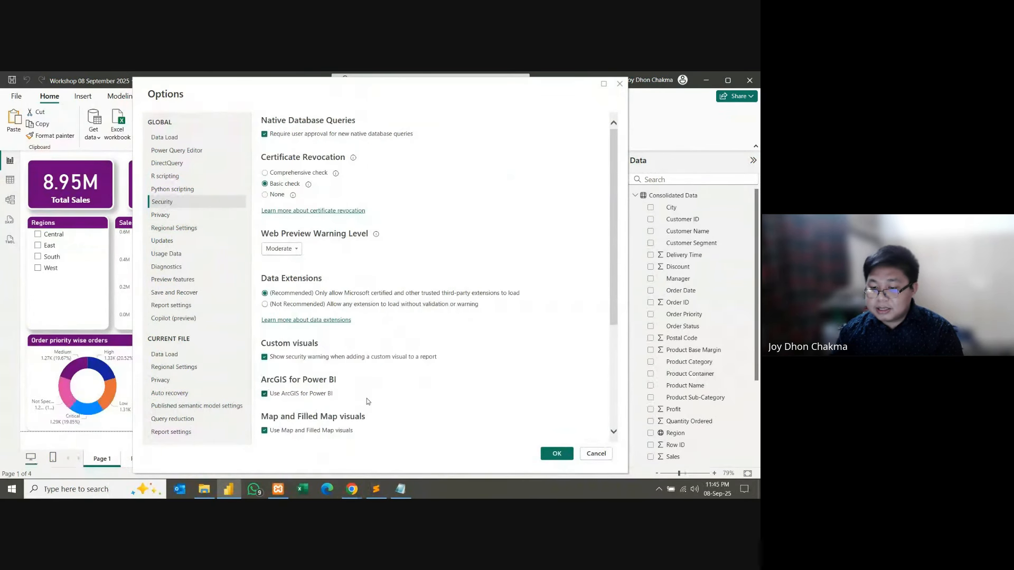
scroll(367, 398, down, 1)
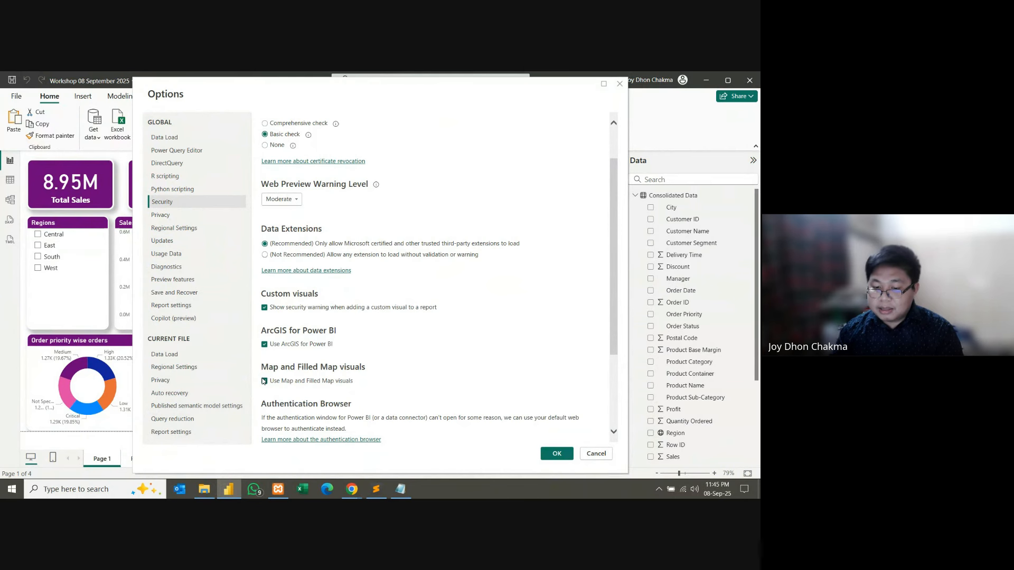
Step: Look through the current-file and other global option categories, recheck the map settings under Security, and accept the options
click(207, 370)
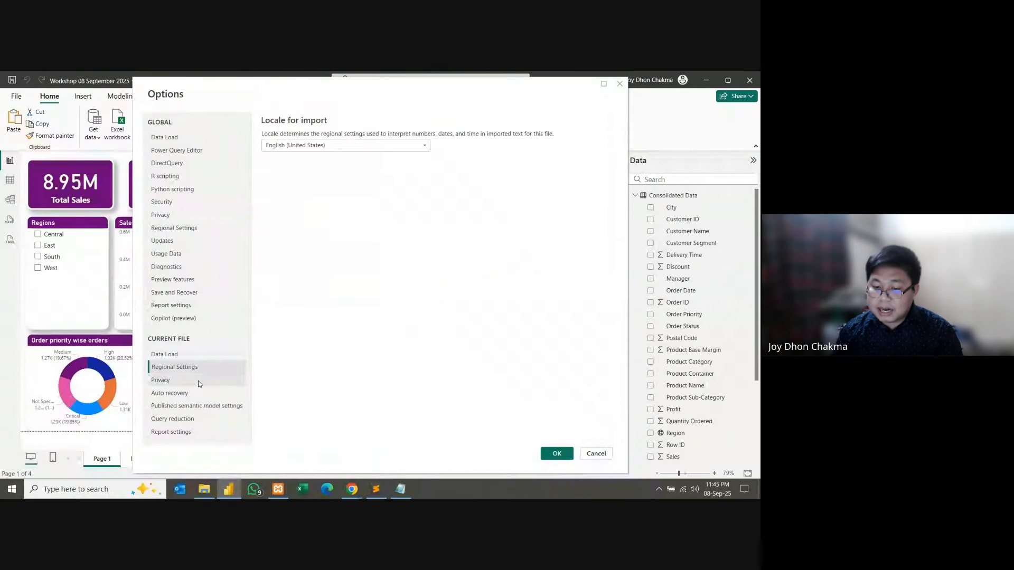
click(199, 382)
click(196, 394)
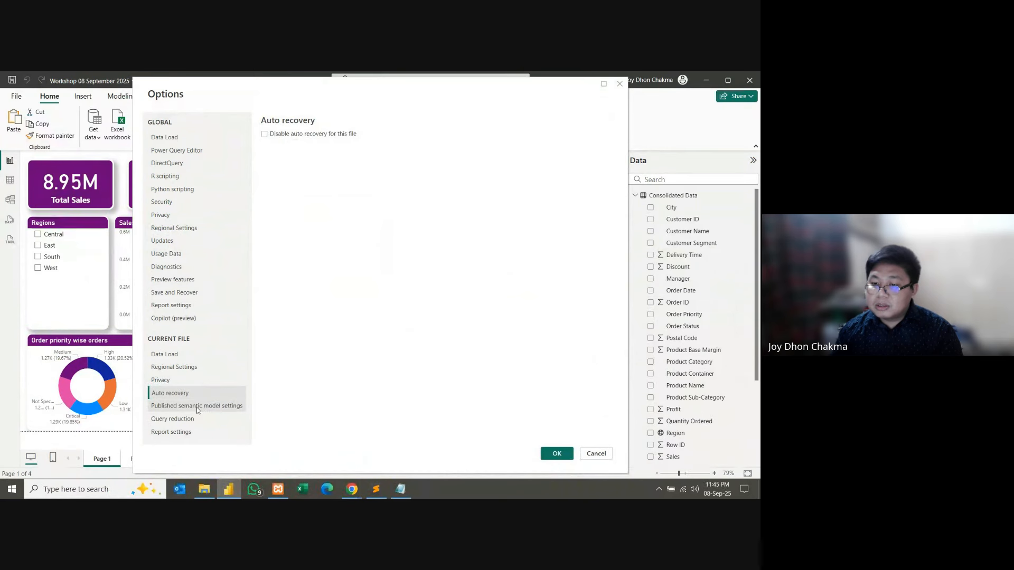
click(196, 408)
click(195, 419)
click(195, 431)
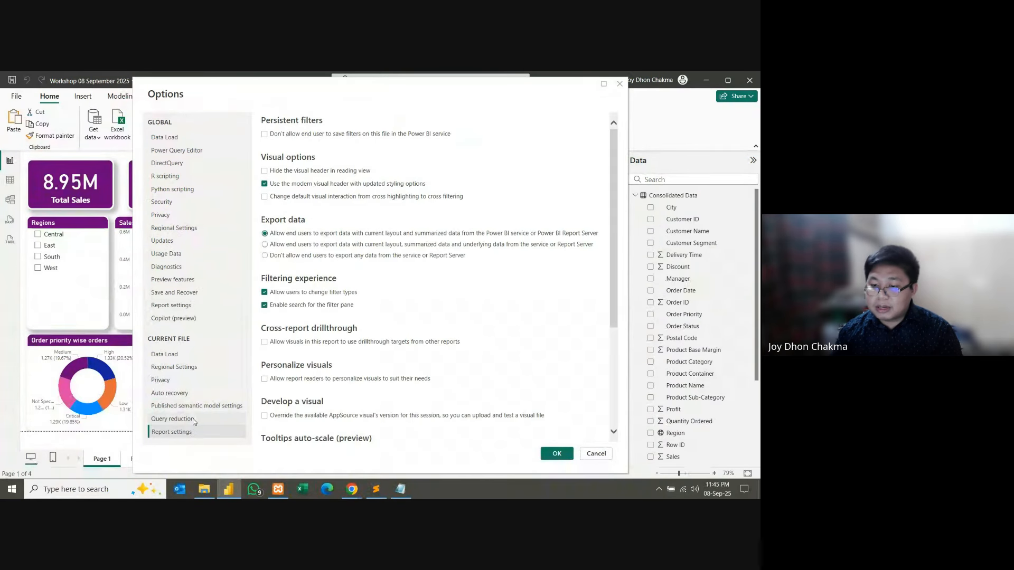
click(178, 368)
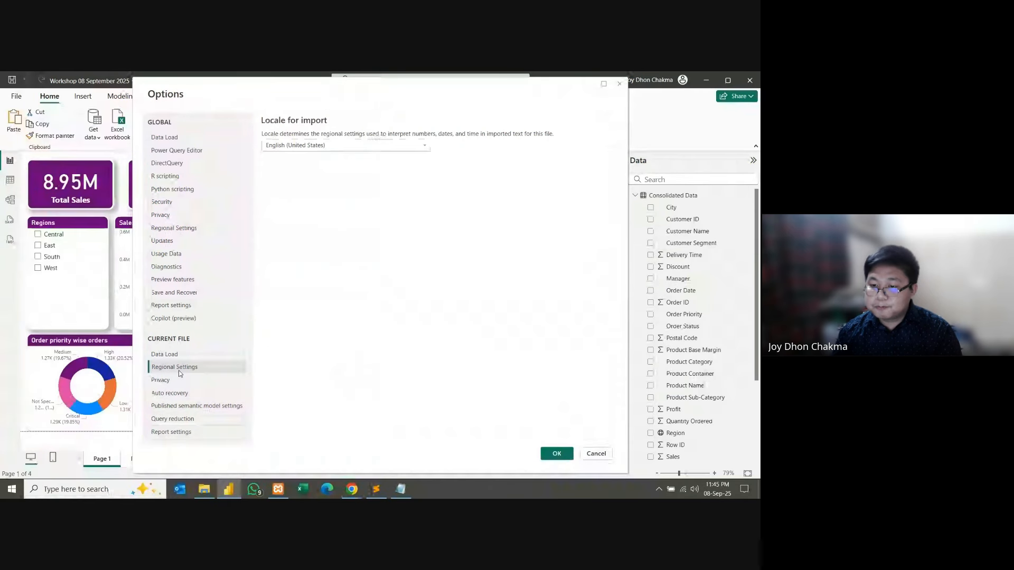
click(175, 355)
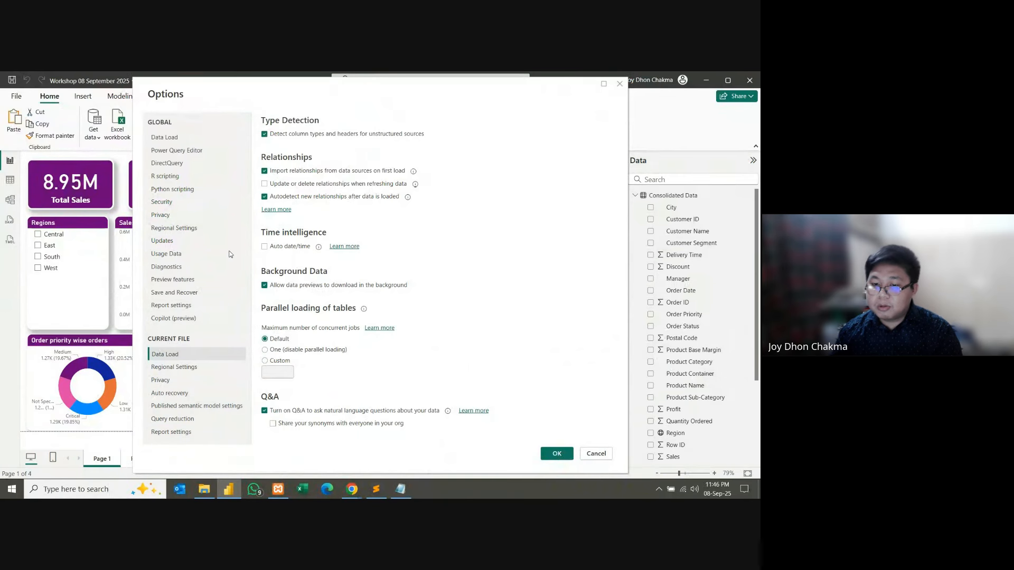
click(172, 140)
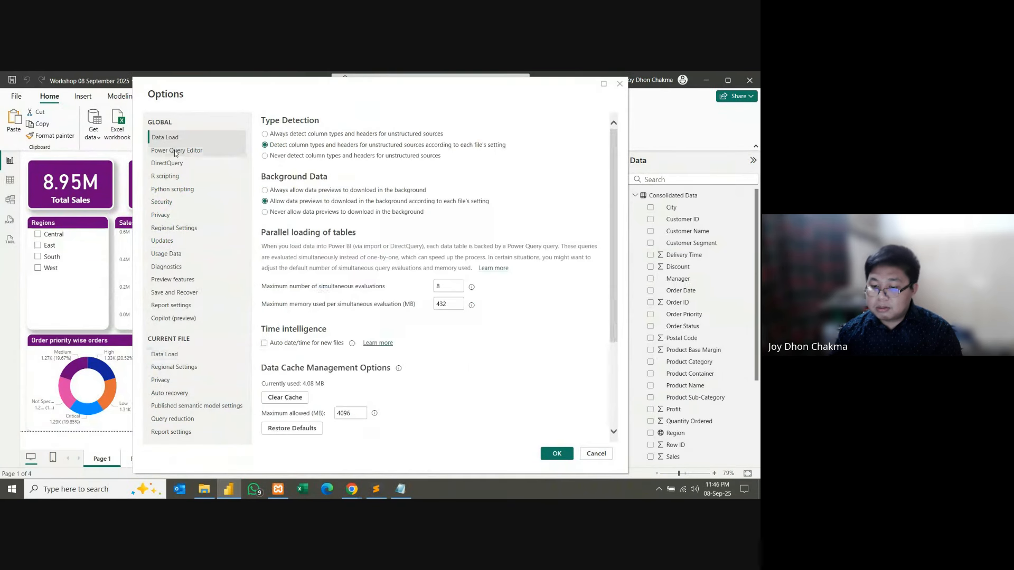
click(175, 151)
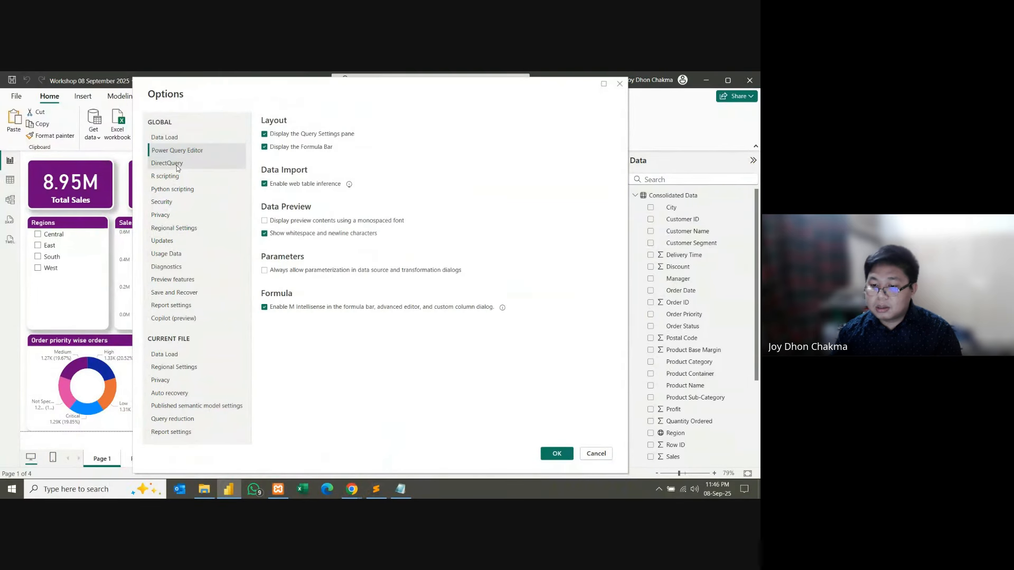
click(176, 164)
click(164, 177)
click(162, 201)
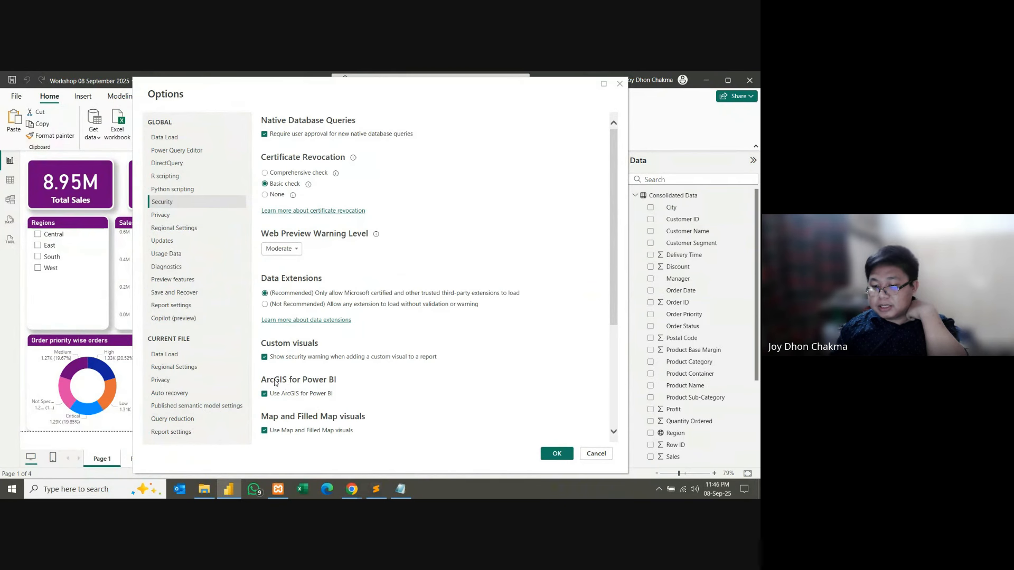
click(557, 454)
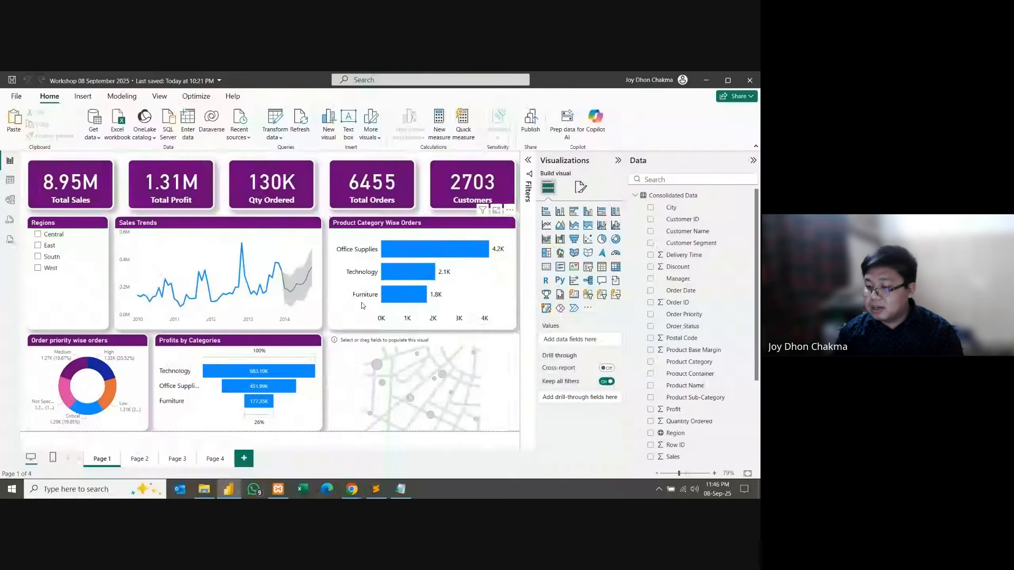
Step: Assign the Region field from Consolidated Data as the location of the empty map visual
click(382, 364)
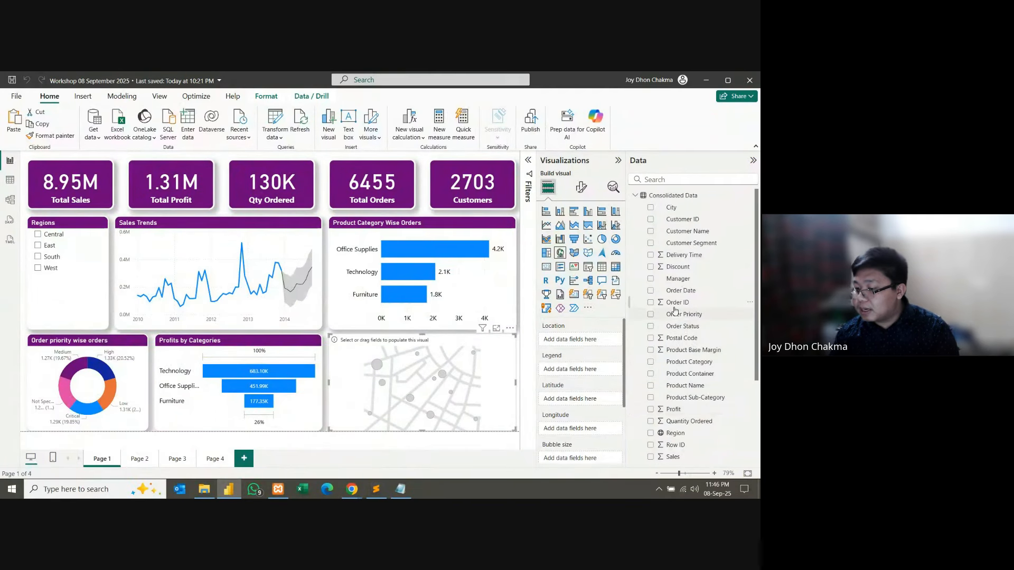
scroll(675, 311, down, 2)
drag(675, 383, 600, 342)
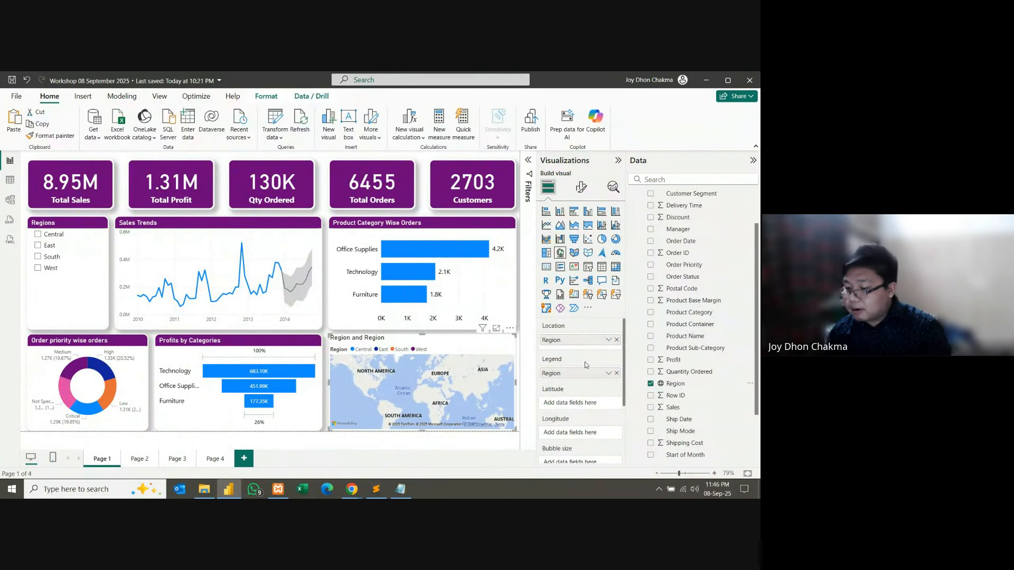
Step: Use Order ID as the map's bubble size, summarized as Count (Distinct)
scroll(575, 414, down, 2)
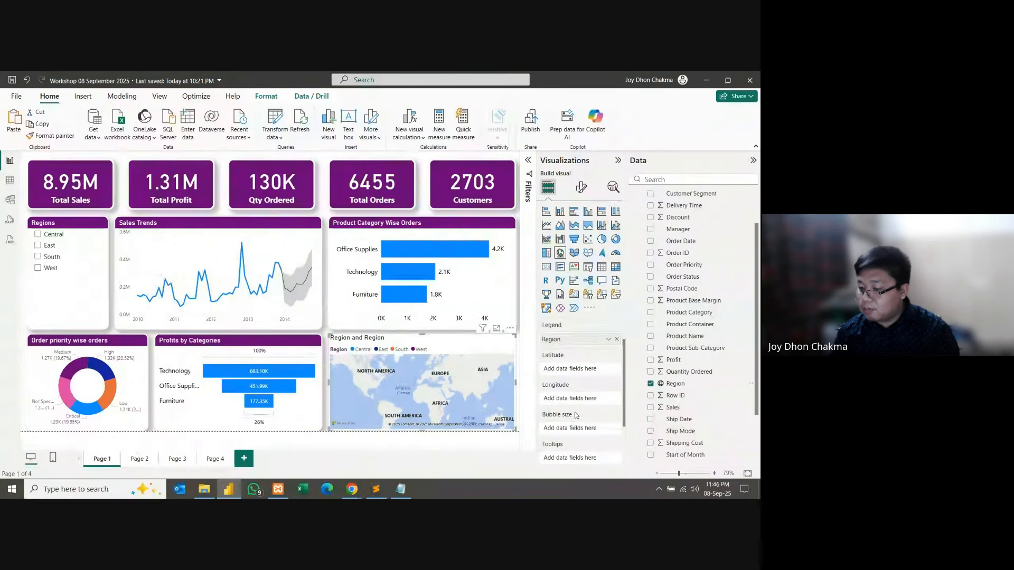
scroll(575, 415, down, 1)
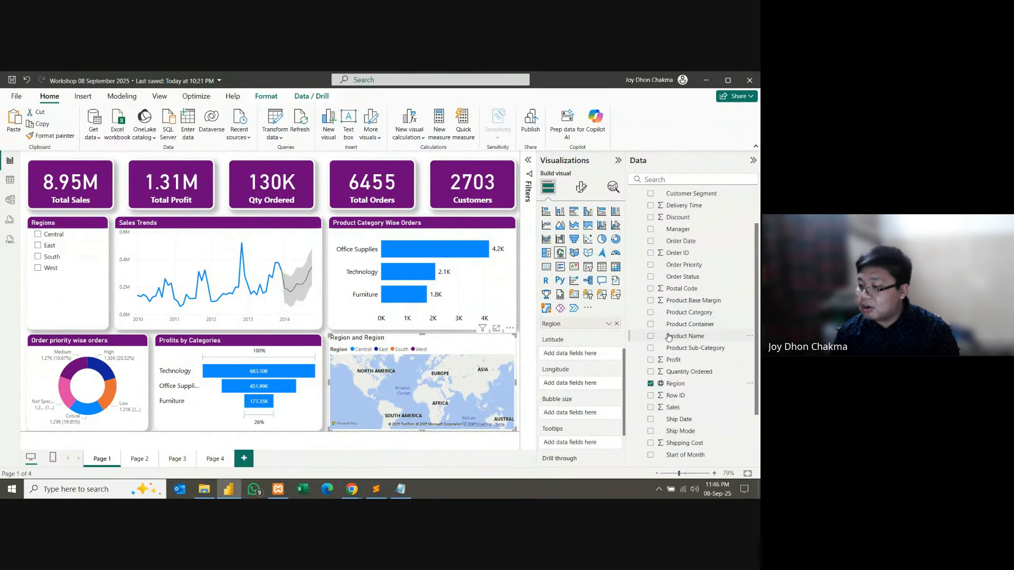
scroll(668, 337, up, 3)
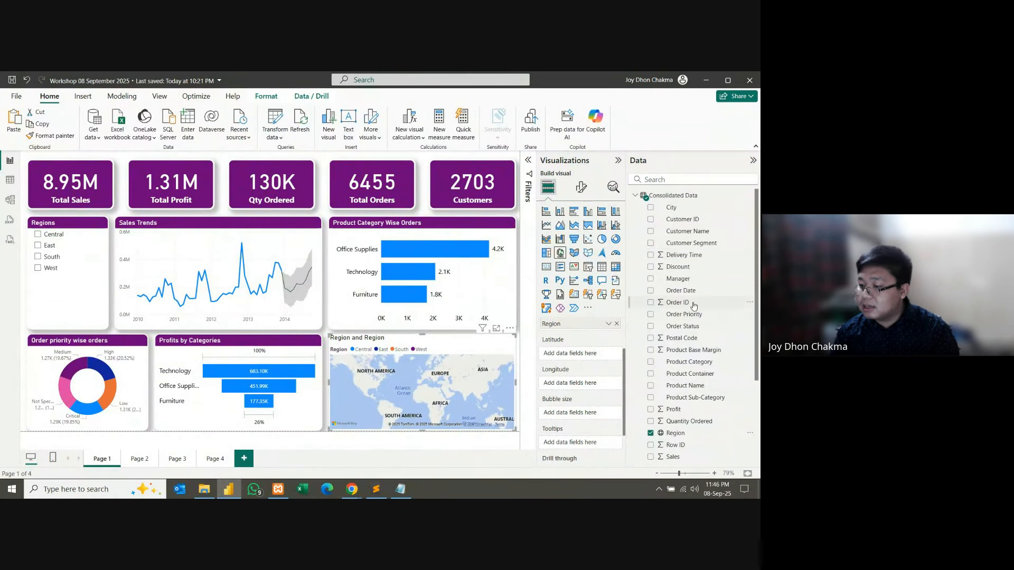
drag(687, 305, 581, 414)
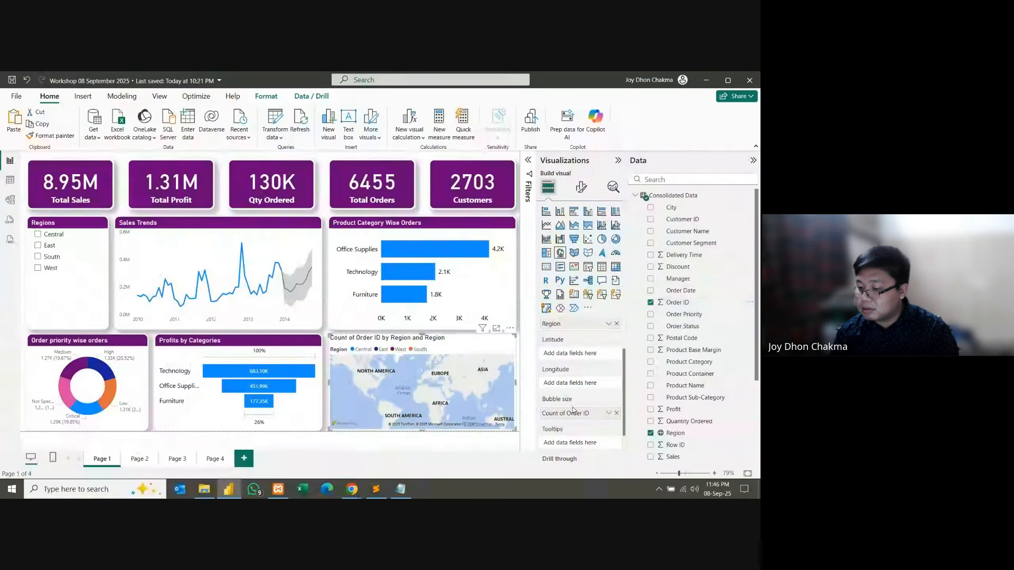
click(609, 414)
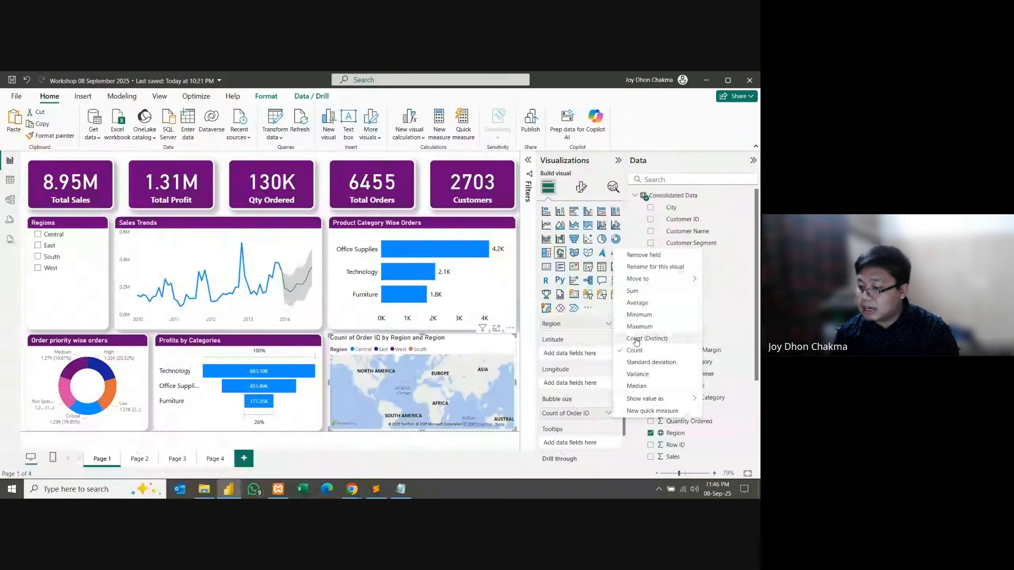
click(636, 339)
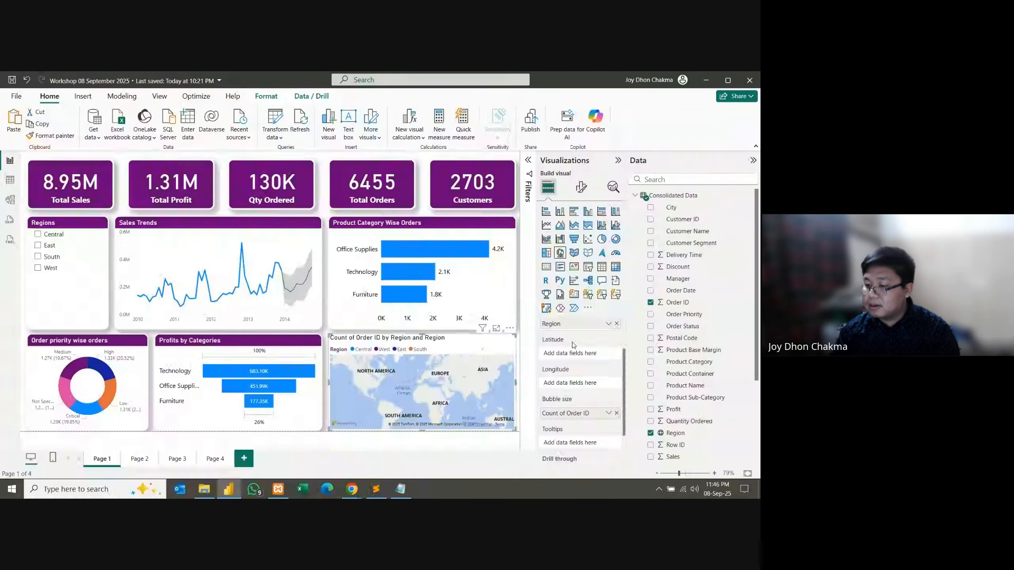
Step: Remove Region from the map's location and legend, and assign Region to the location again
scroll(589, 356, up, 2)
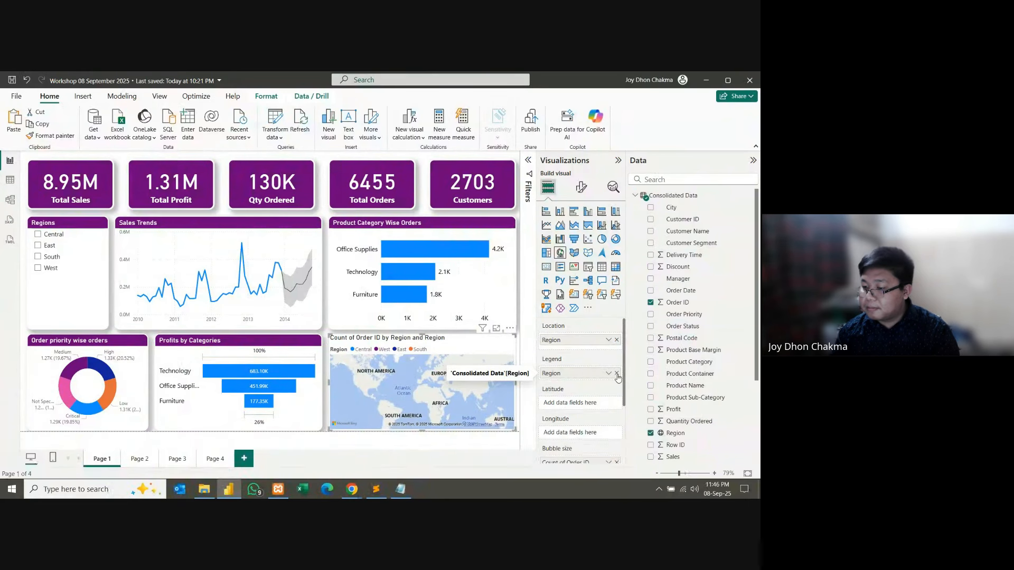
click(616, 341)
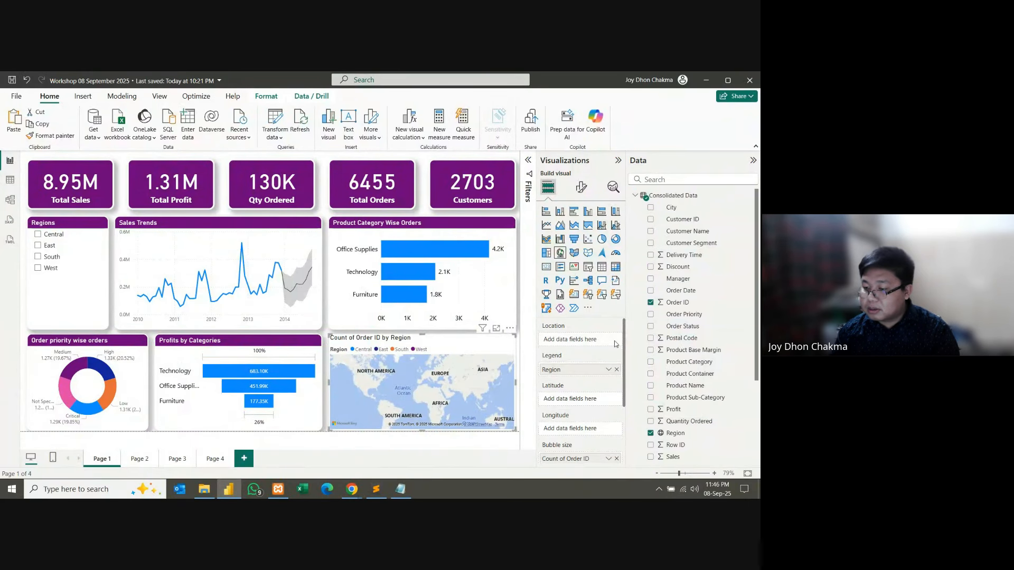
click(616, 369)
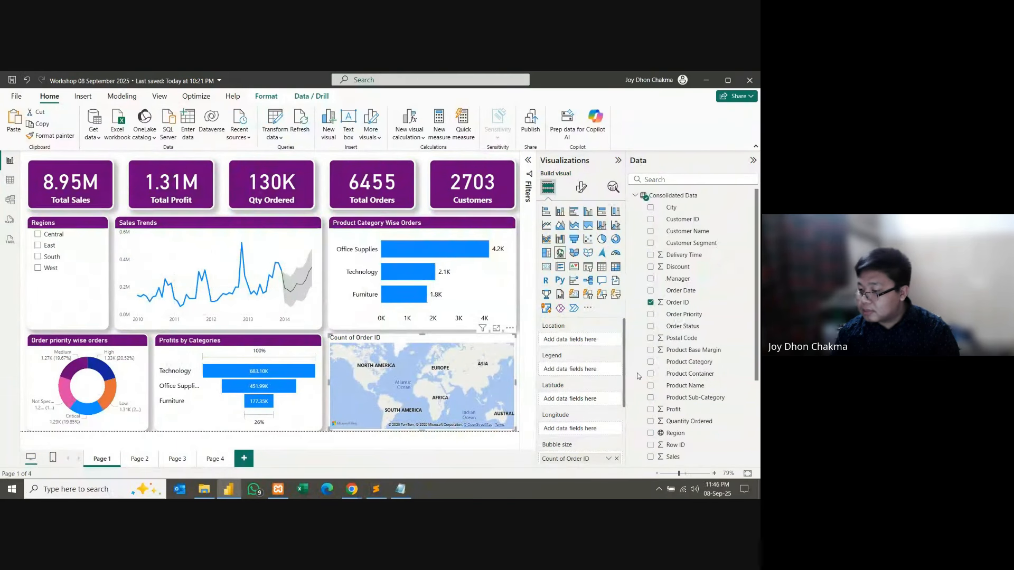
drag(674, 433, 596, 344)
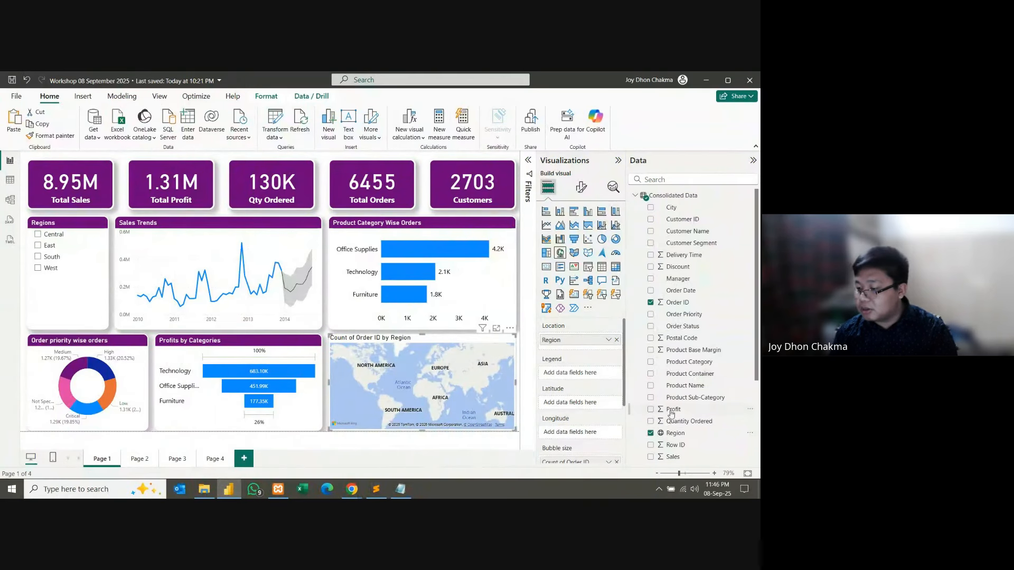
scroll(671, 413, down, 3)
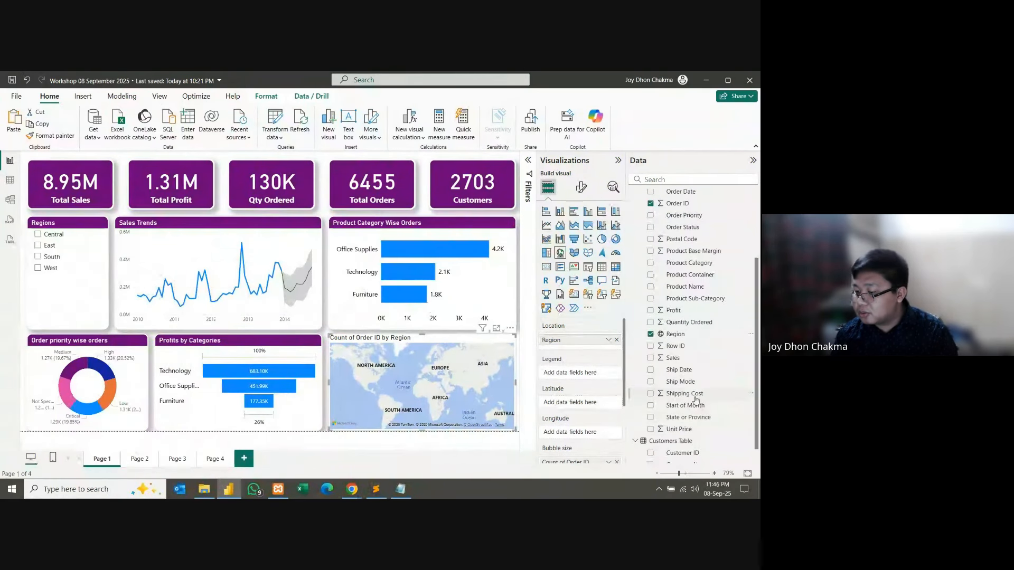
scroll(683, 382, up, 2)
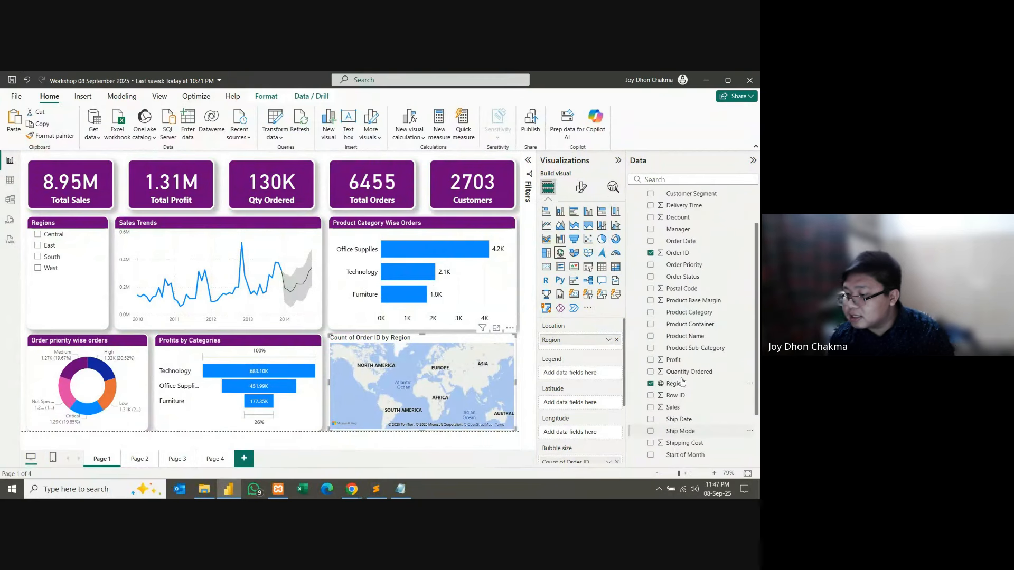
scroll(682, 361, up, 2)
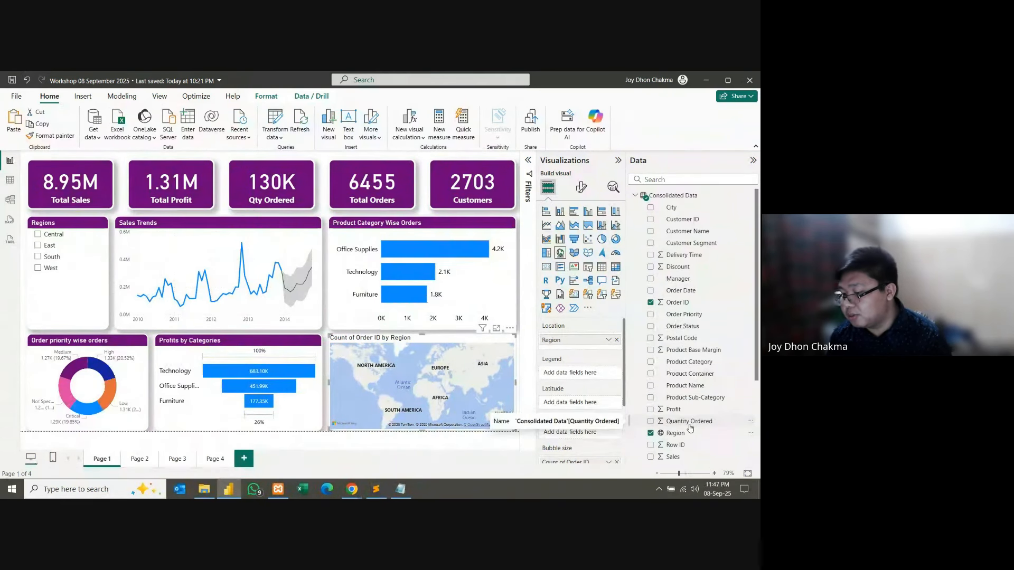
scroll(697, 412, down, 2)
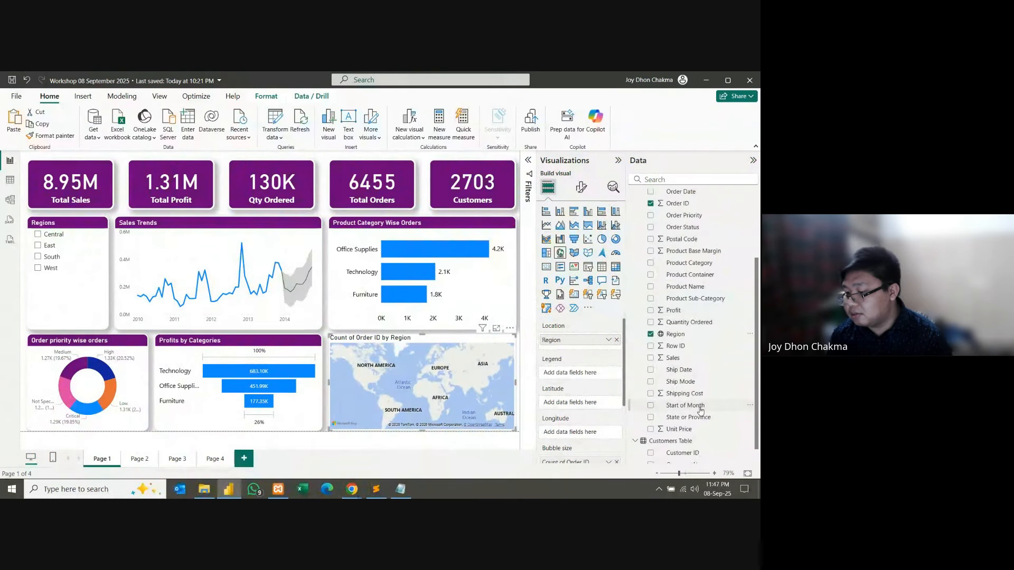
Step: Open Experimental Analysis Excel Superstore Sales Performance.xlsx in Excel, look through its Orders, Customers, Returns and Consolidated Data sheets, and return to the Power BI report
click(304, 489)
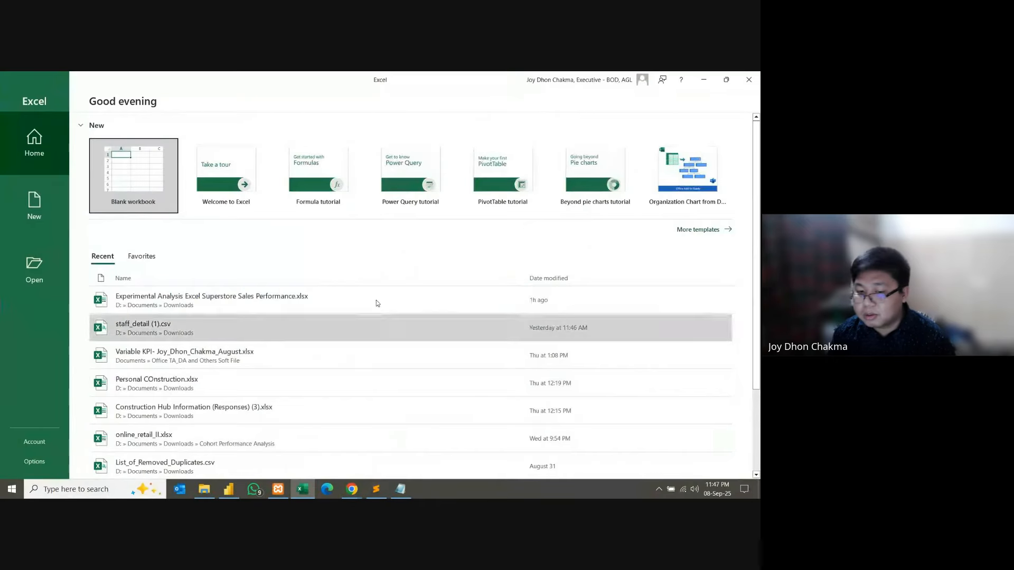
click(164, 295)
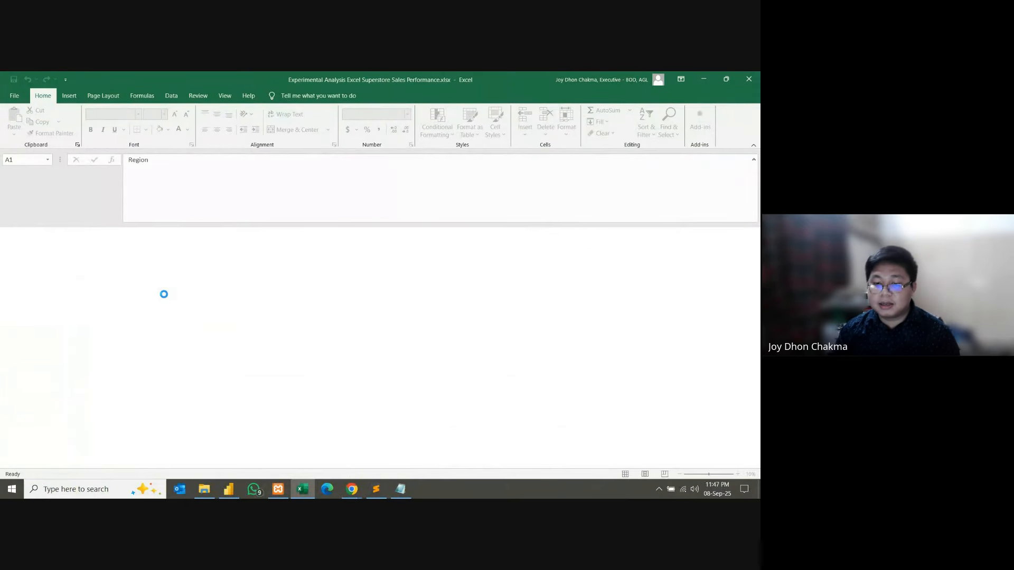
click(115, 462)
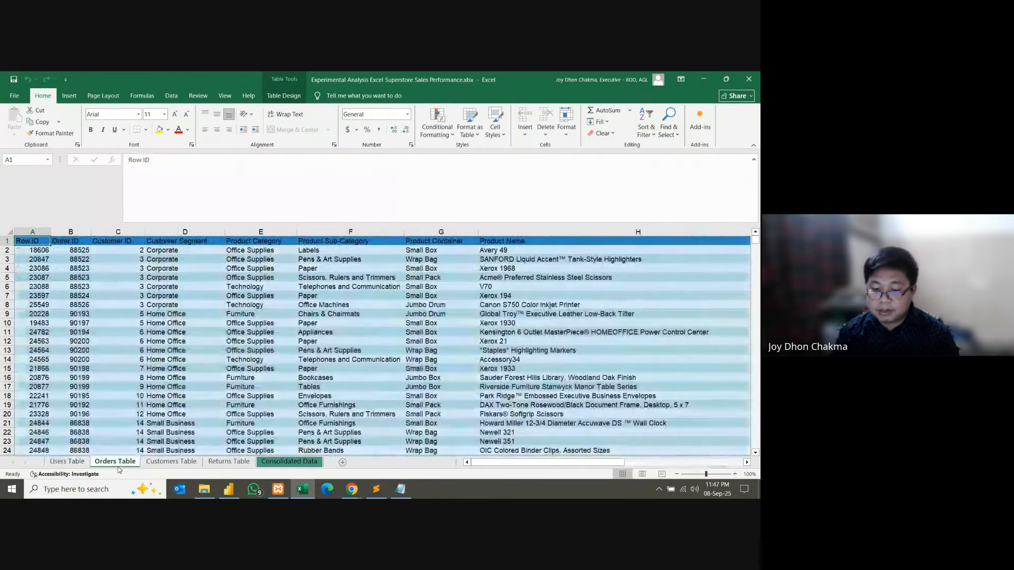
click(163, 463)
click(230, 462)
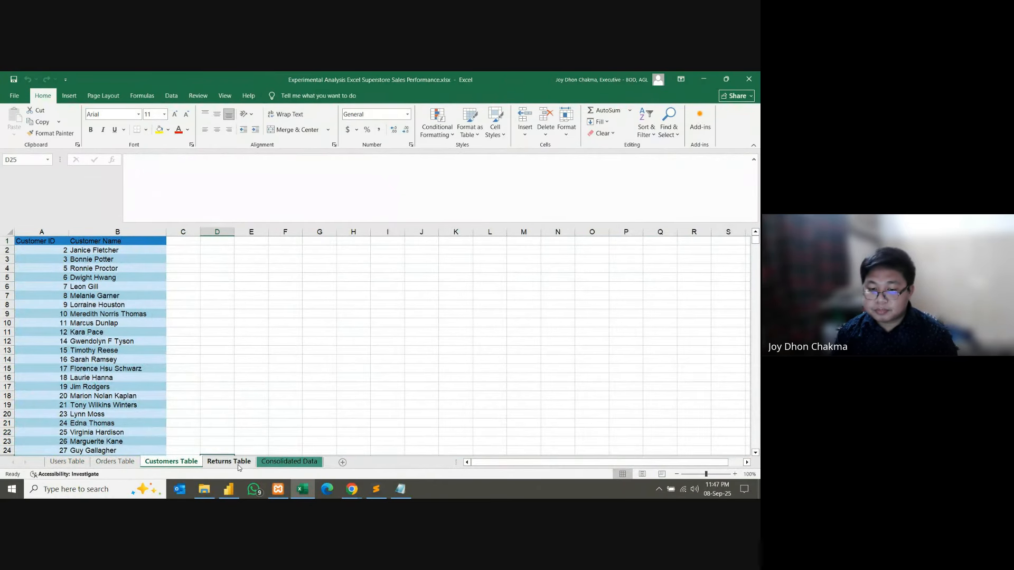
click(281, 463)
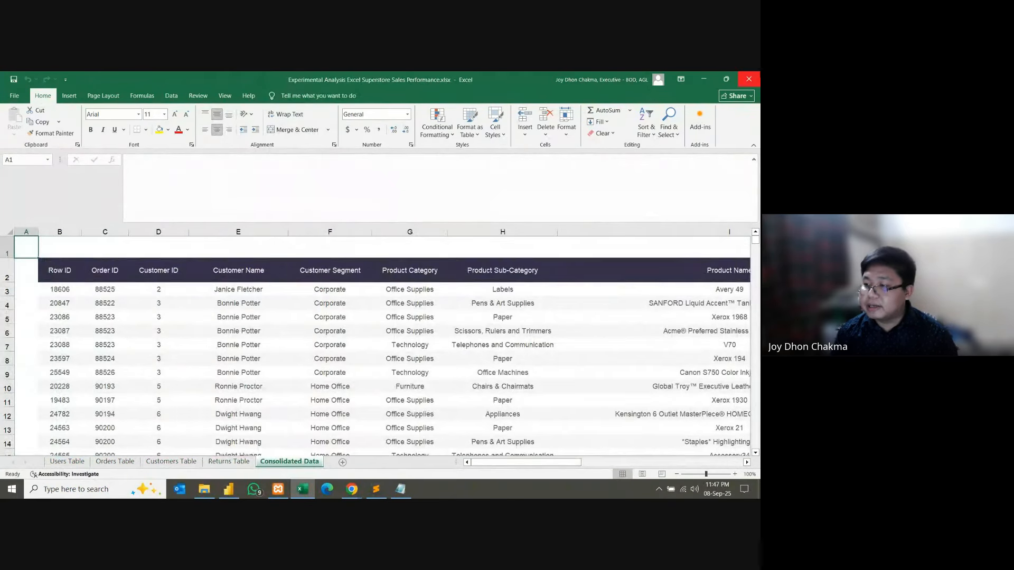
key(alt+Tab)
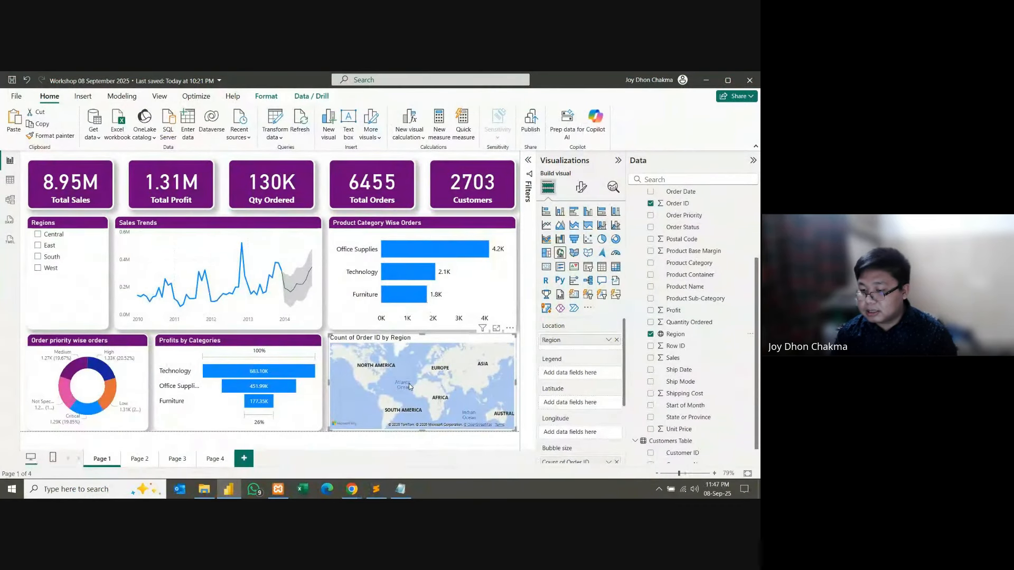
Step: Try the filled map type on the region map and switch it back to the bubble map
scroll(452, 383, up, 4)
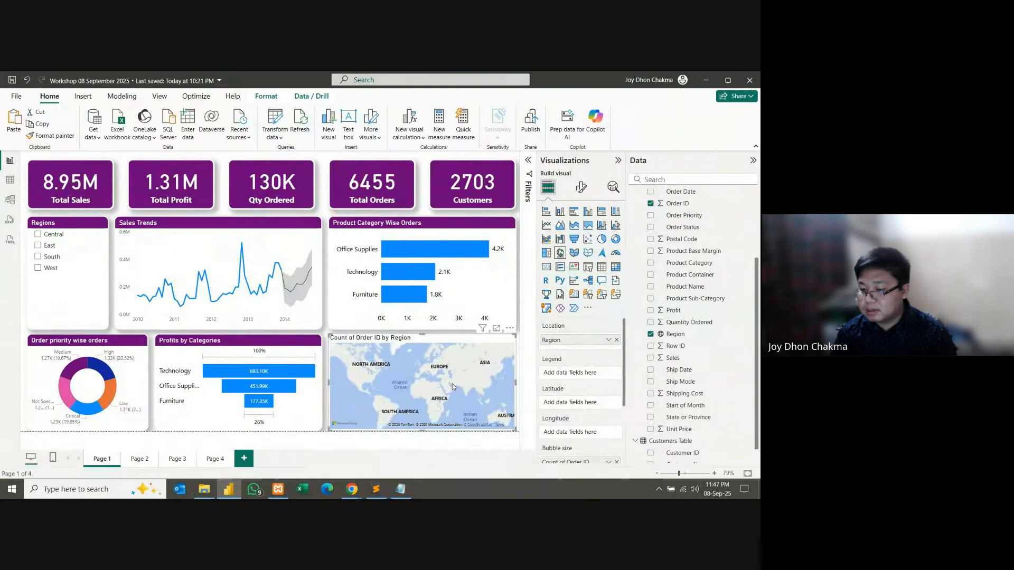
click(575, 253)
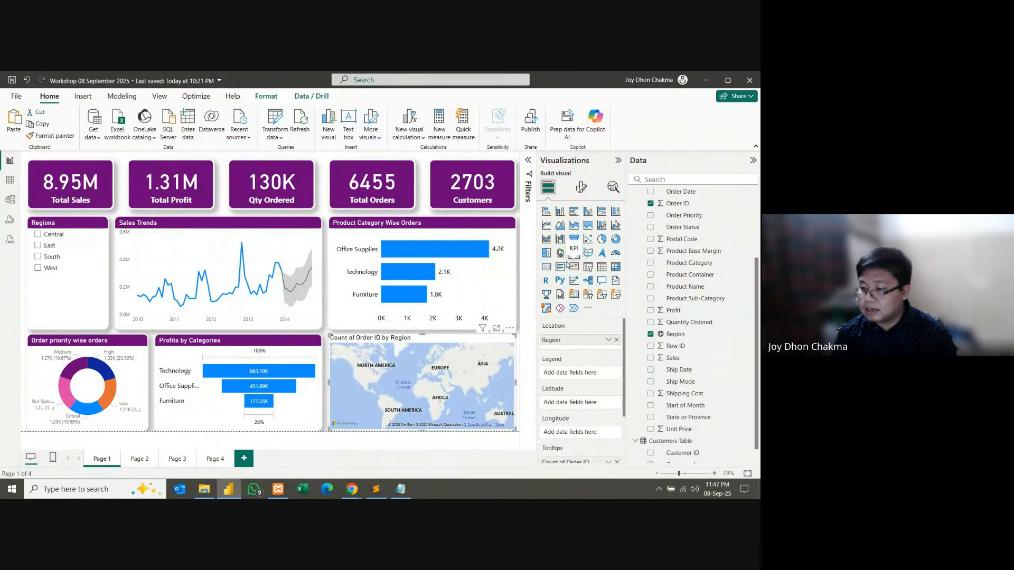
click(561, 254)
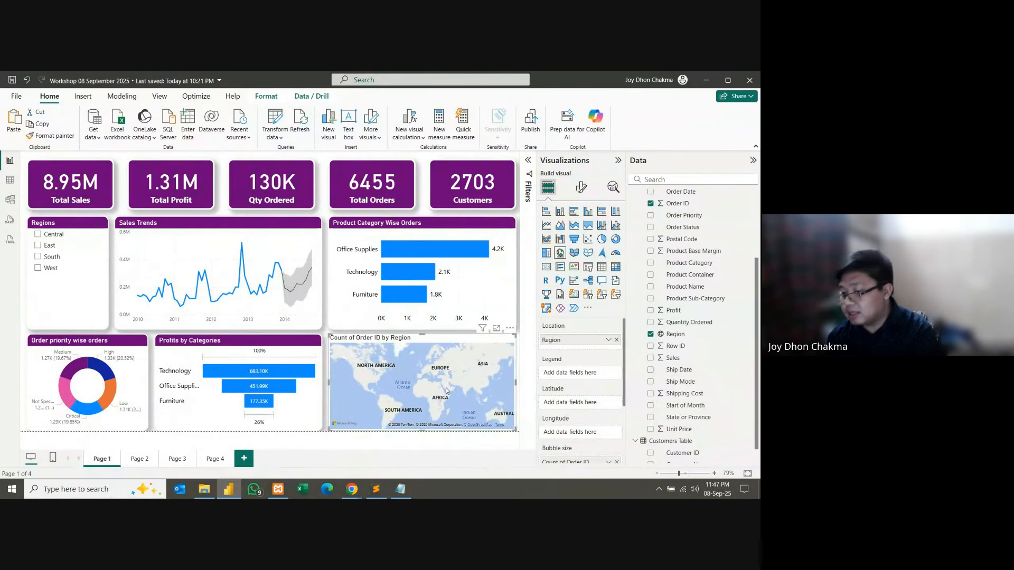
Step: Set the data category of the State or Province column in Consolidated Data to State or Province and return to the report page
scroll(700, 404, down, 1)
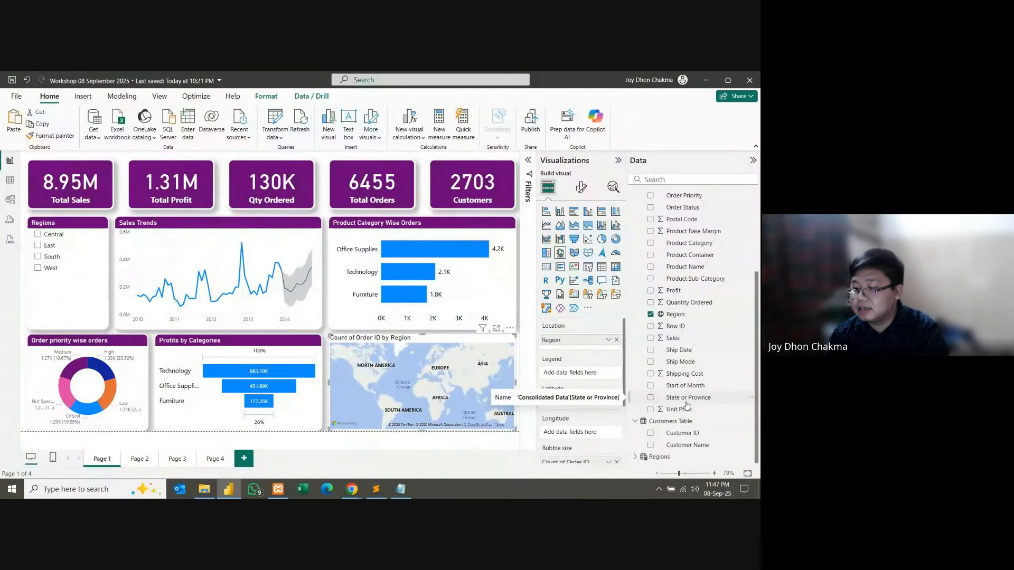
click(10, 180)
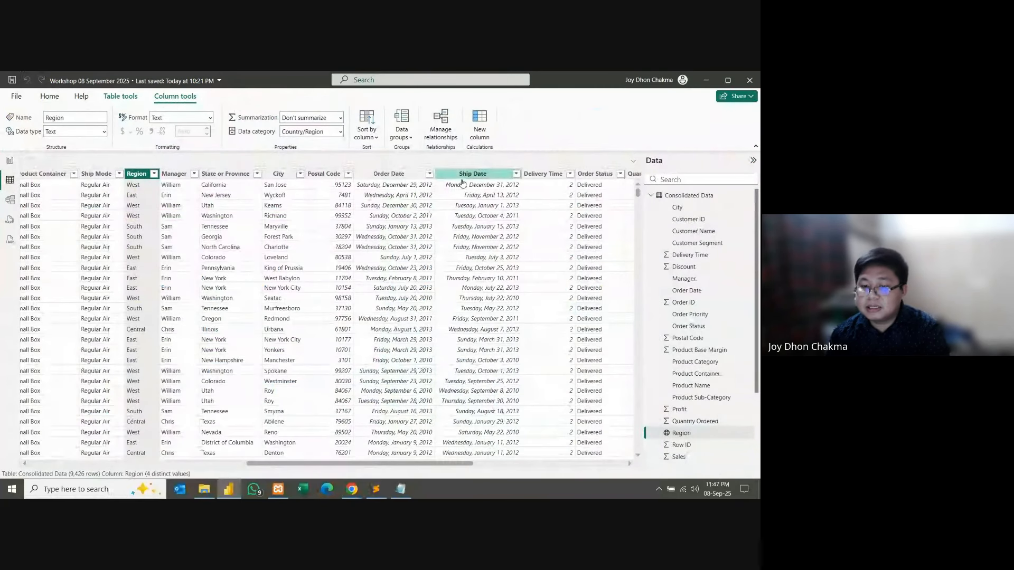
click(226, 174)
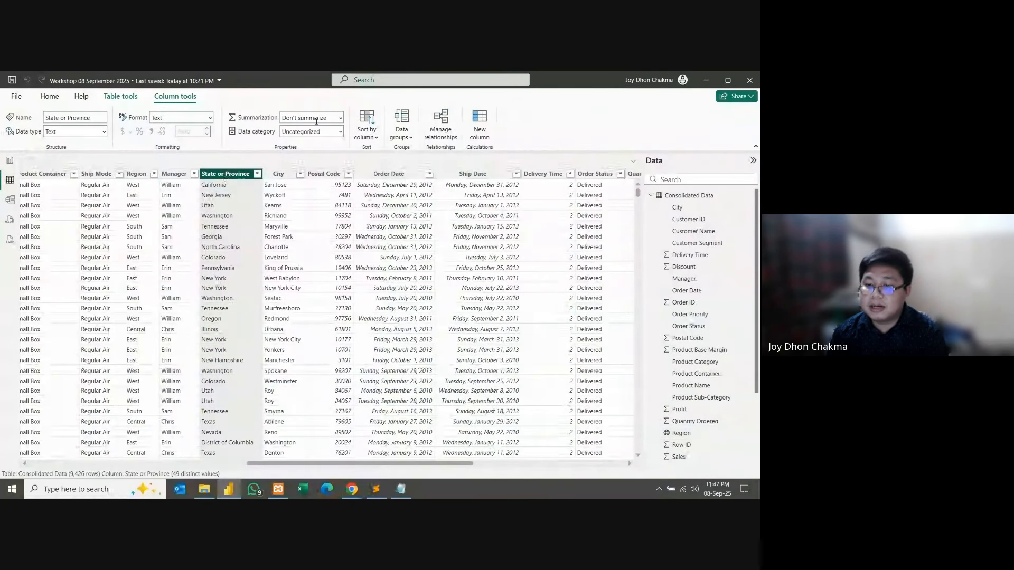
click(340, 135)
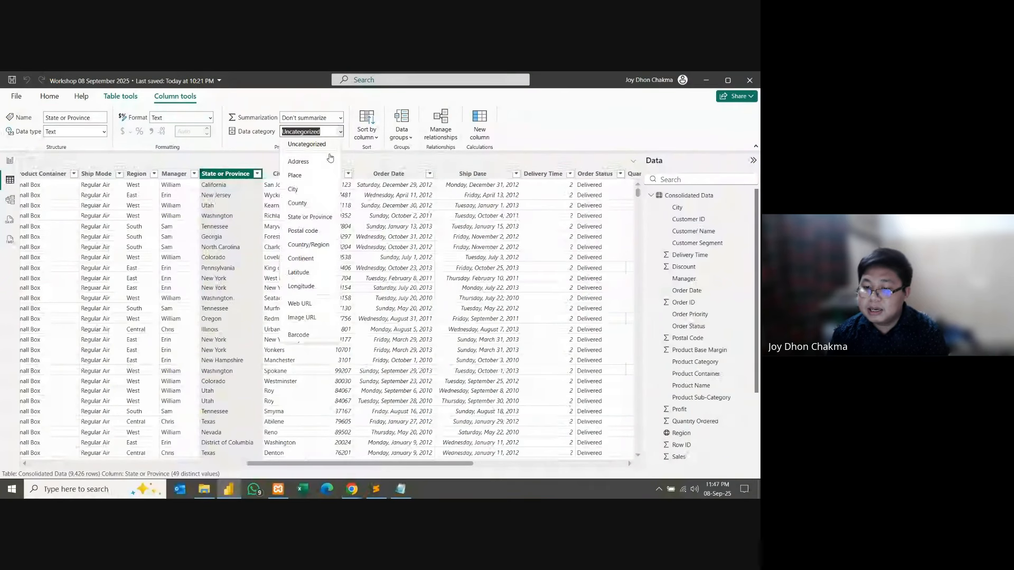
click(300, 219)
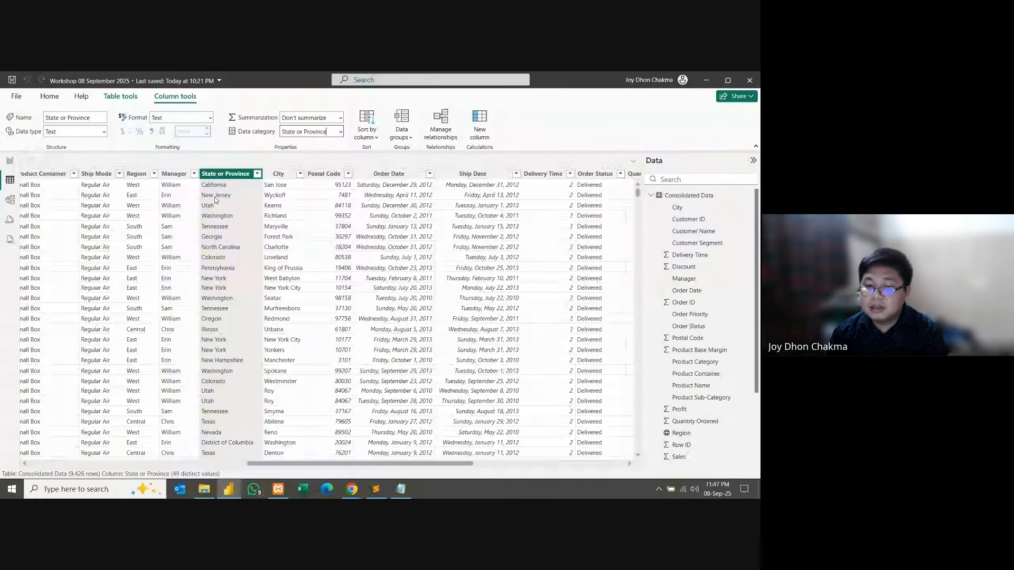
click(9, 161)
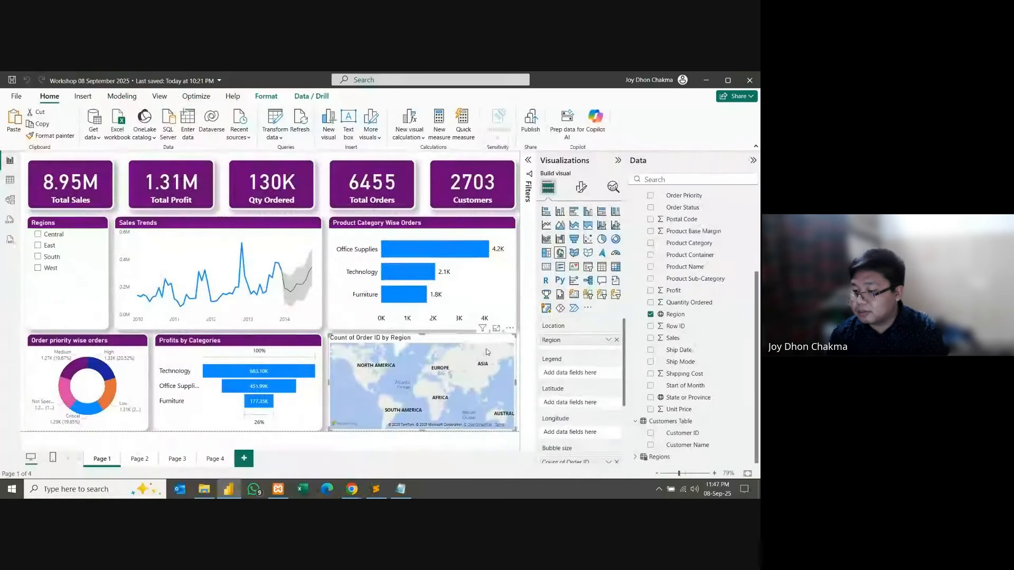
Step: Replace Region with State or Province as the map's location, and use State or Province as its legend field
drag(585, 344, 686, 391)
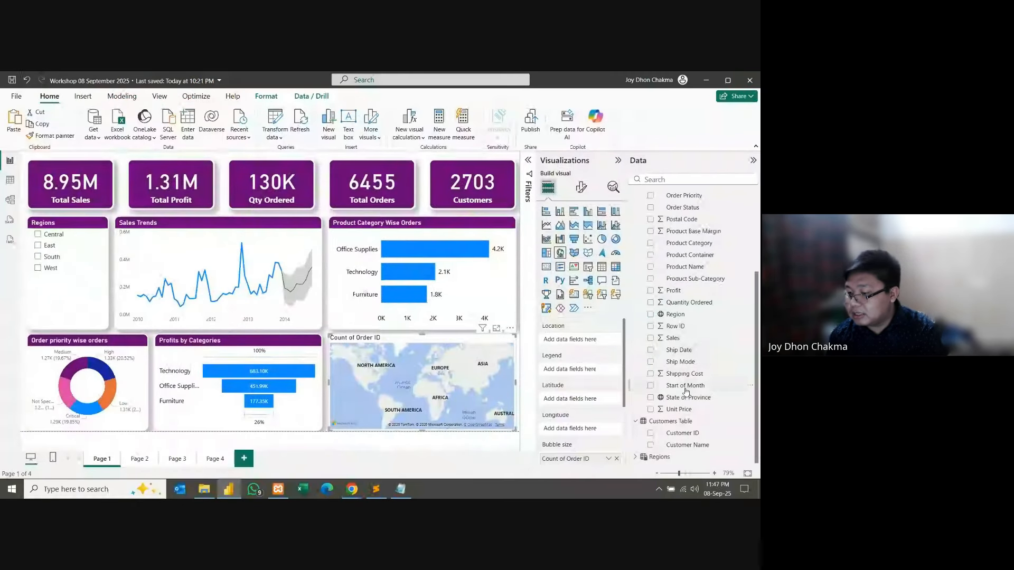
click(686, 396)
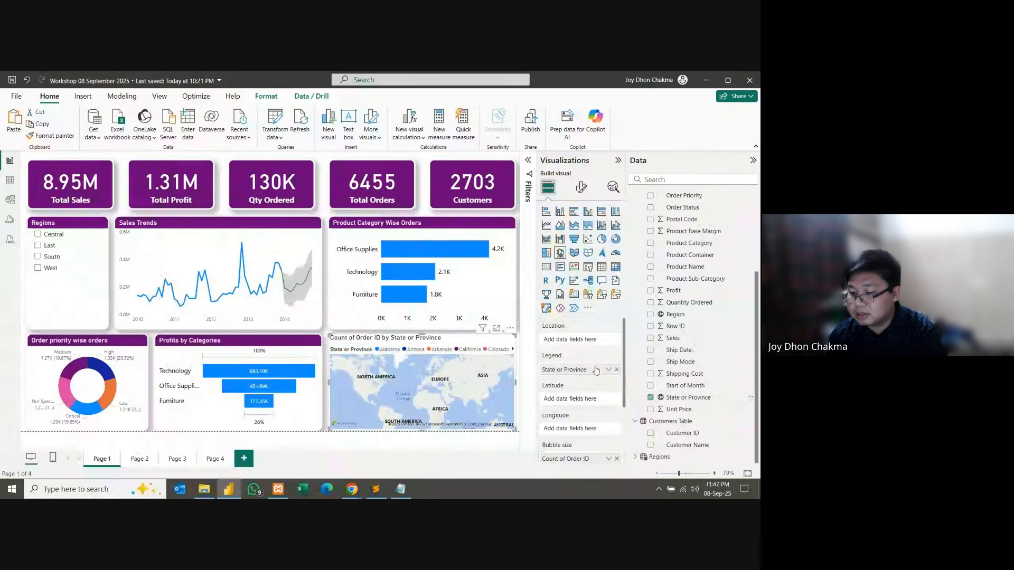
drag(683, 398, 590, 340)
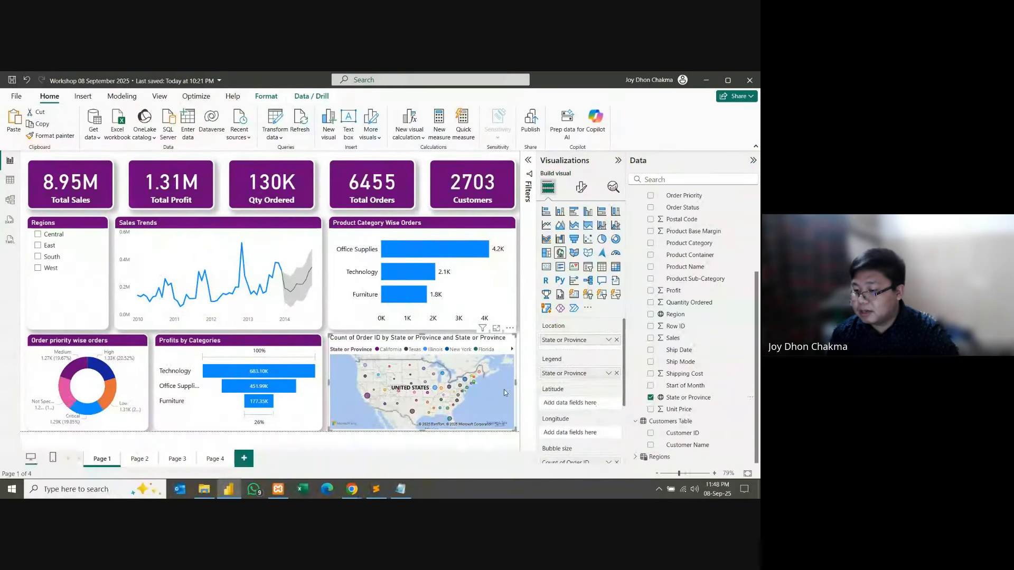
click(616, 373)
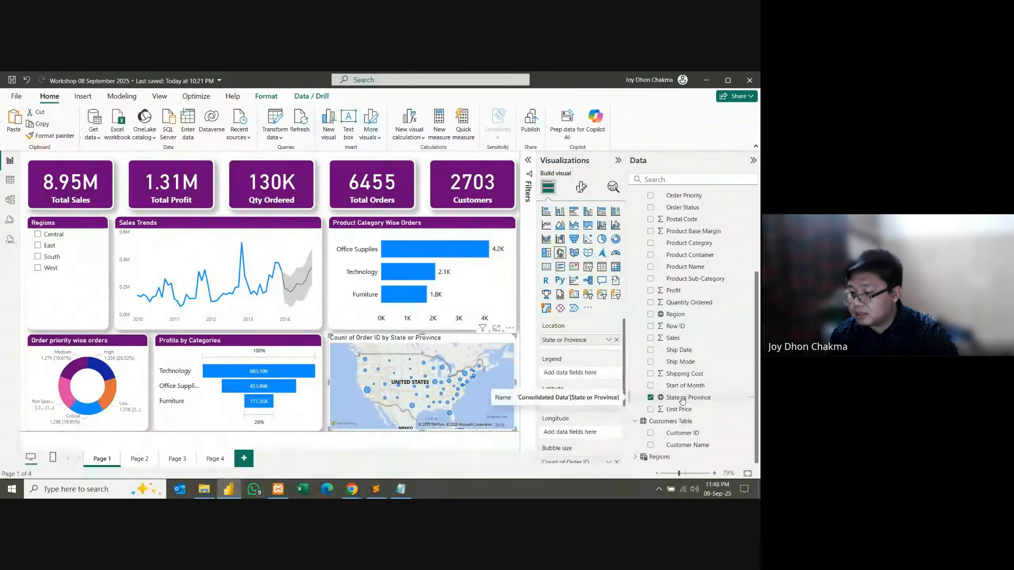
drag(683, 400, 591, 375)
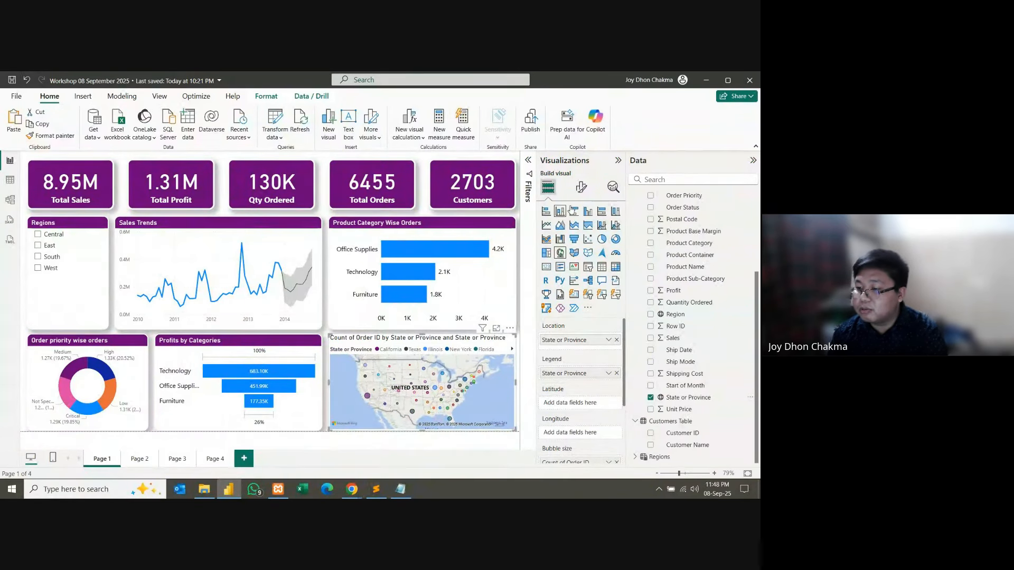
Step: Turn off the map's legend display and inspect the order counts on several state bubbles
click(581, 187)
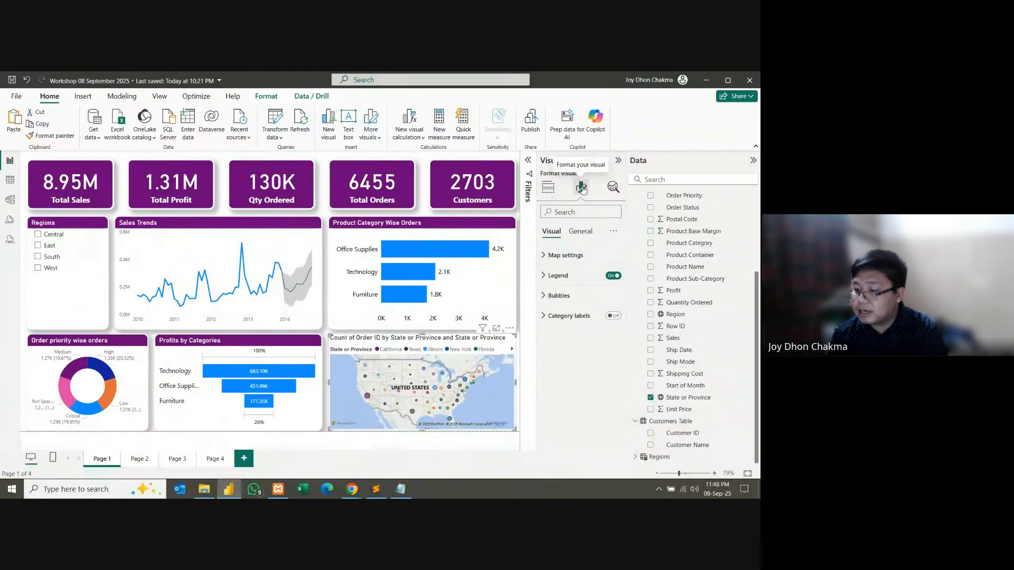
click(613, 277)
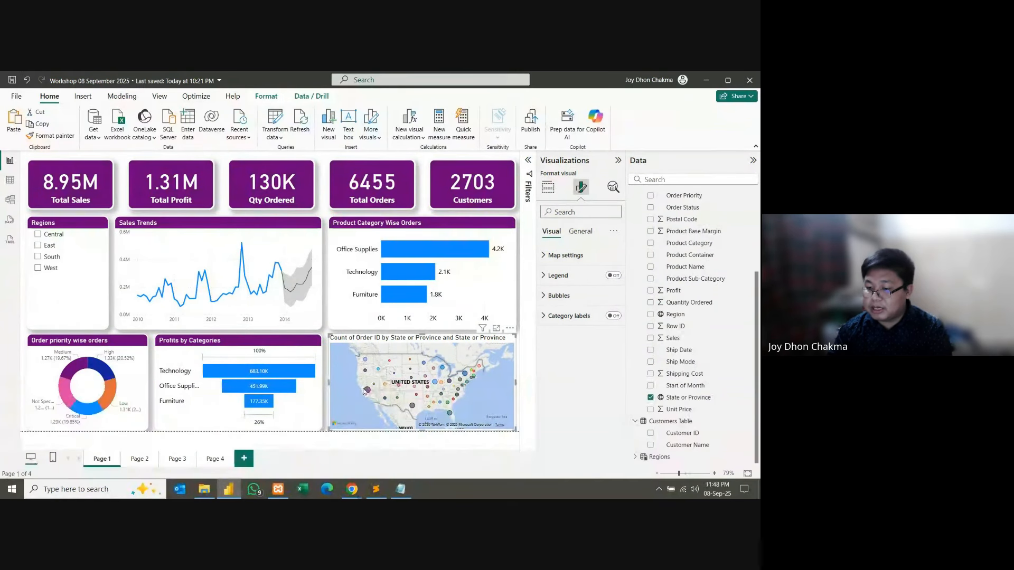
mouse_move(368, 394)
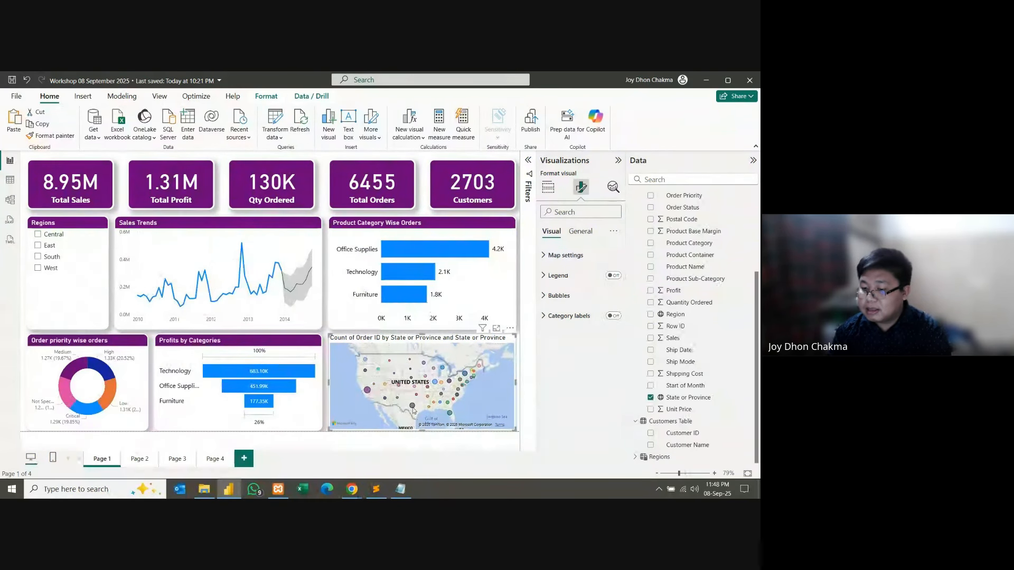
mouse_move(412, 407)
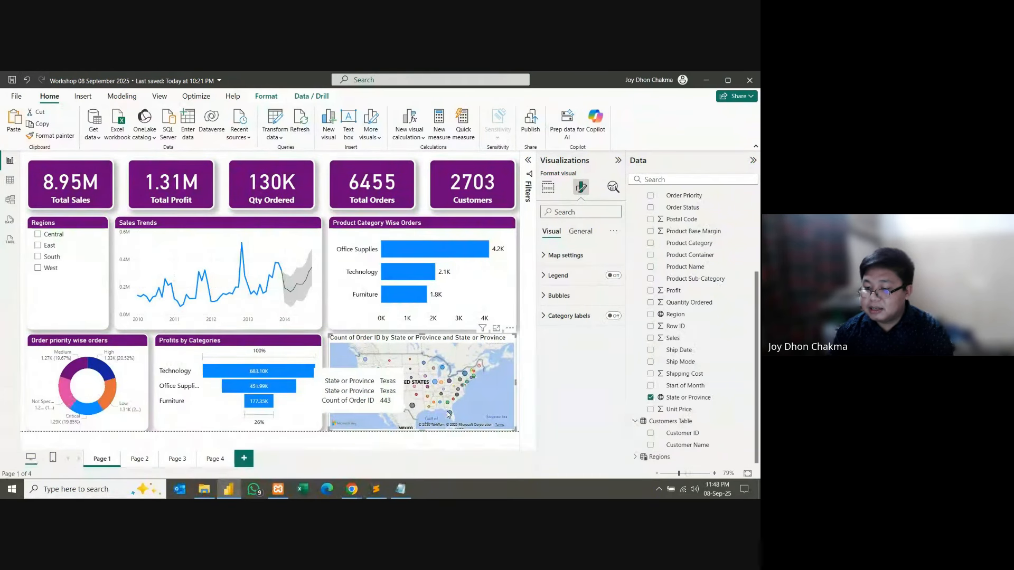
mouse_move(450, 416)
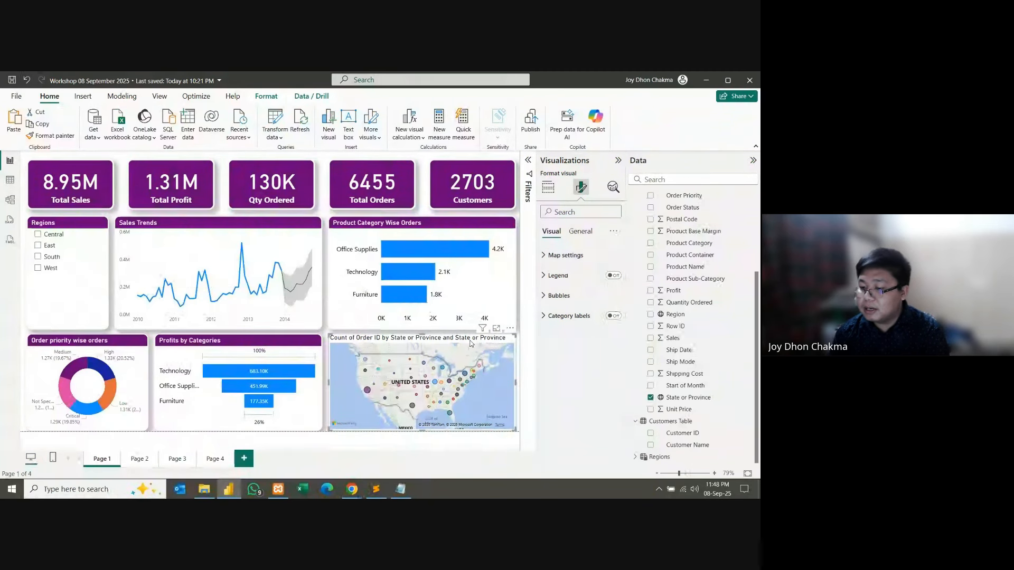
Step: Try Region as the map's location beside the State or Province legend, and restore State or Province as the location
click(548, 187)
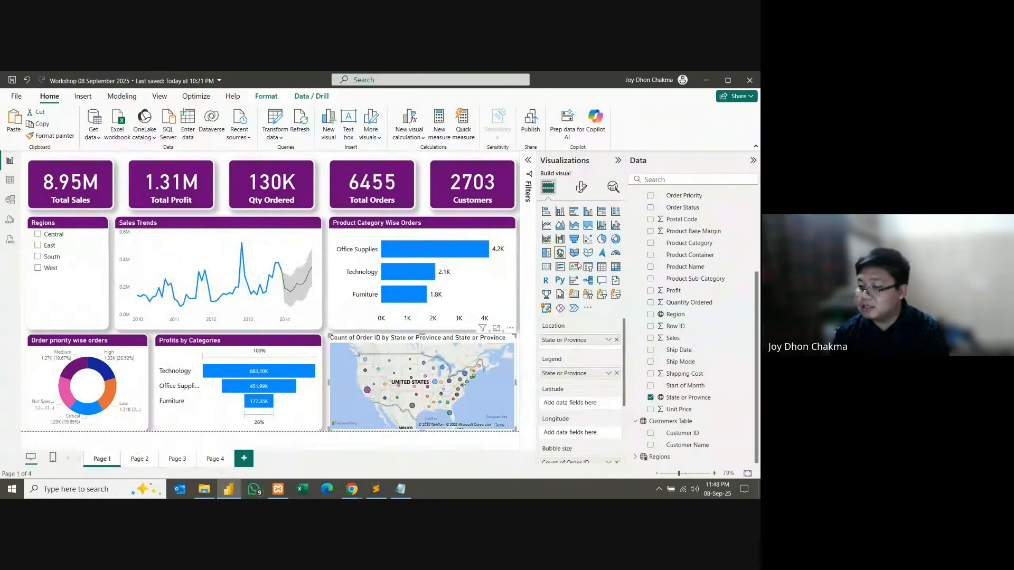
click(617, 340)
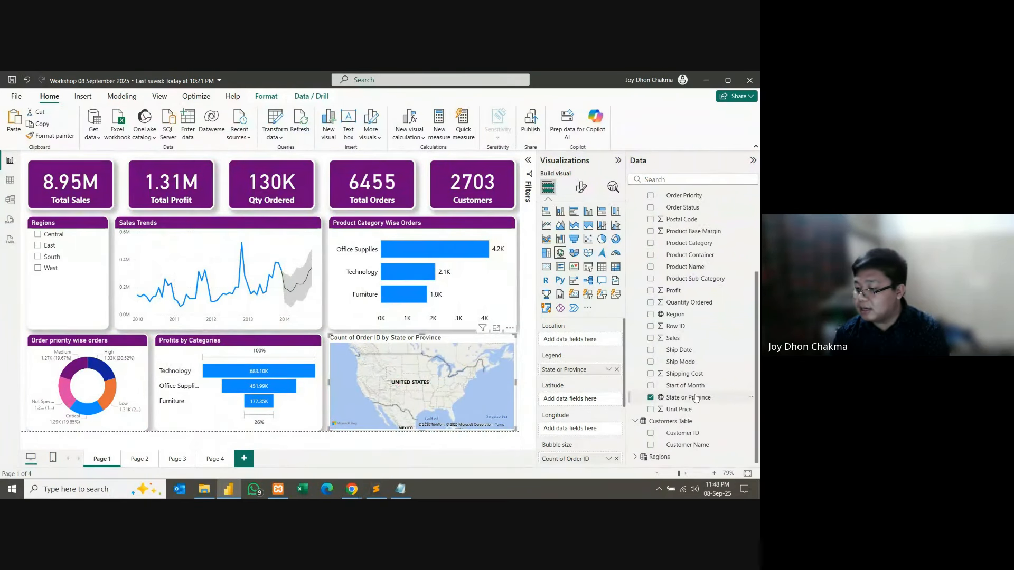
drag(676, 315, 585, 344)
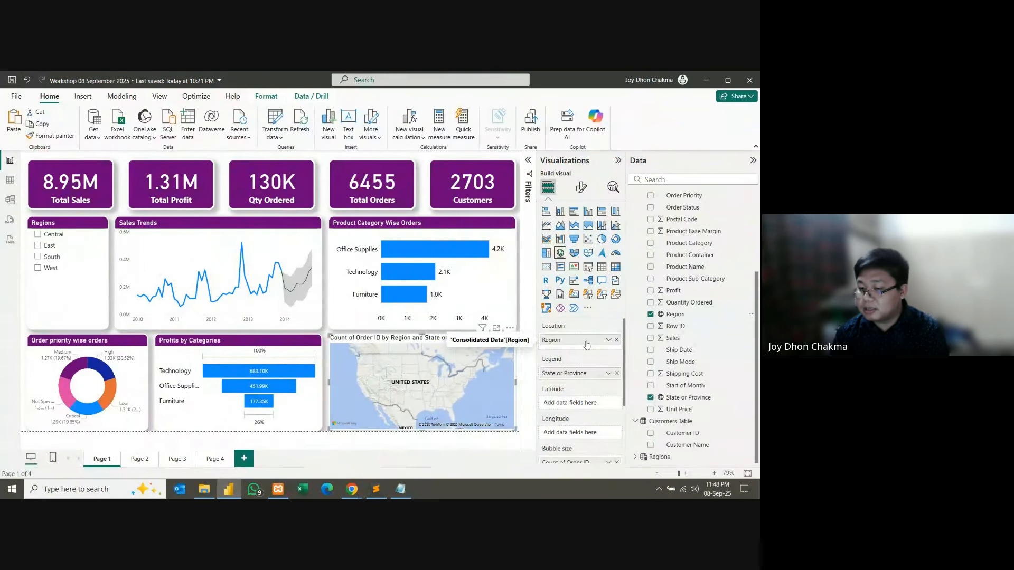
click(616, 341)
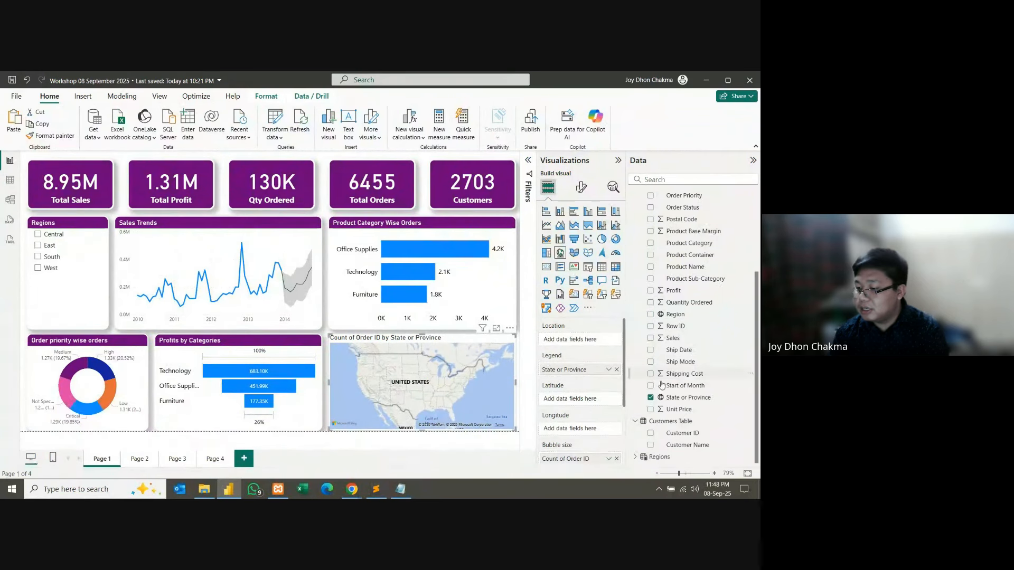
drag(684, 397, 576, 341)
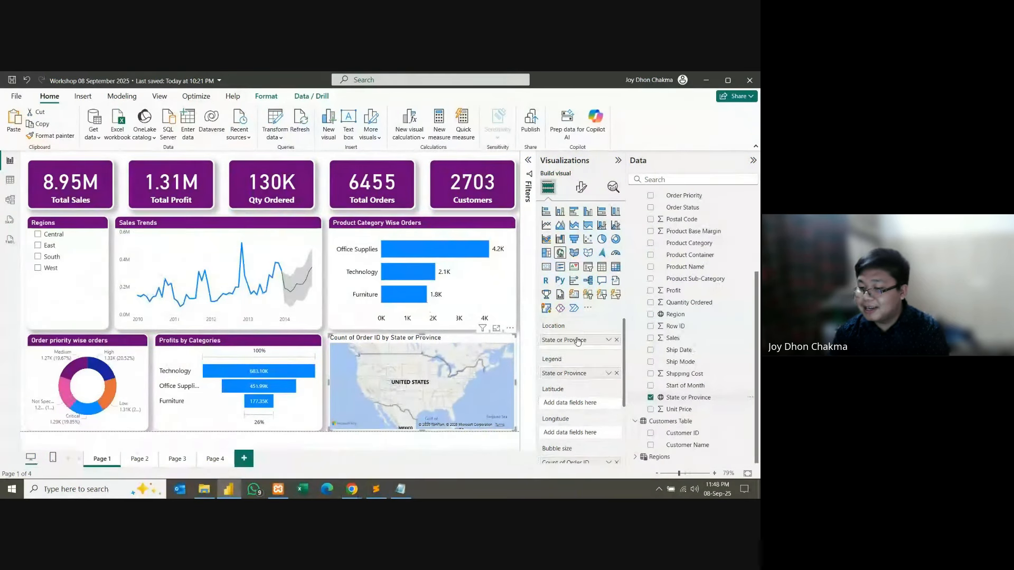
Step: Reduce the height of the Product Category Wise Orders chart from its lower edge to free space above the map
click(359, 324)
drag(422, 327, 421, 308)
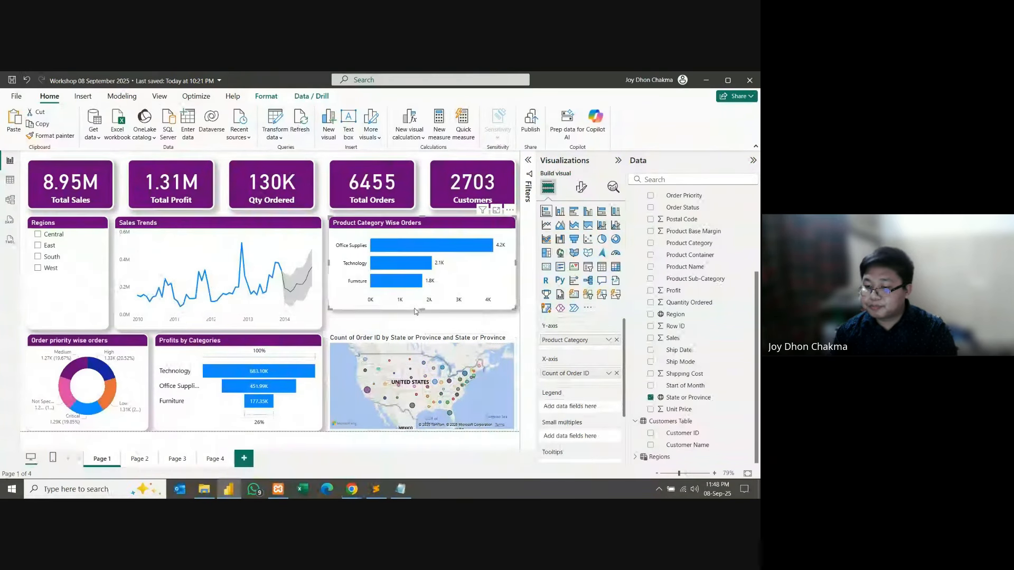
drag(421, 308, 420, 299)
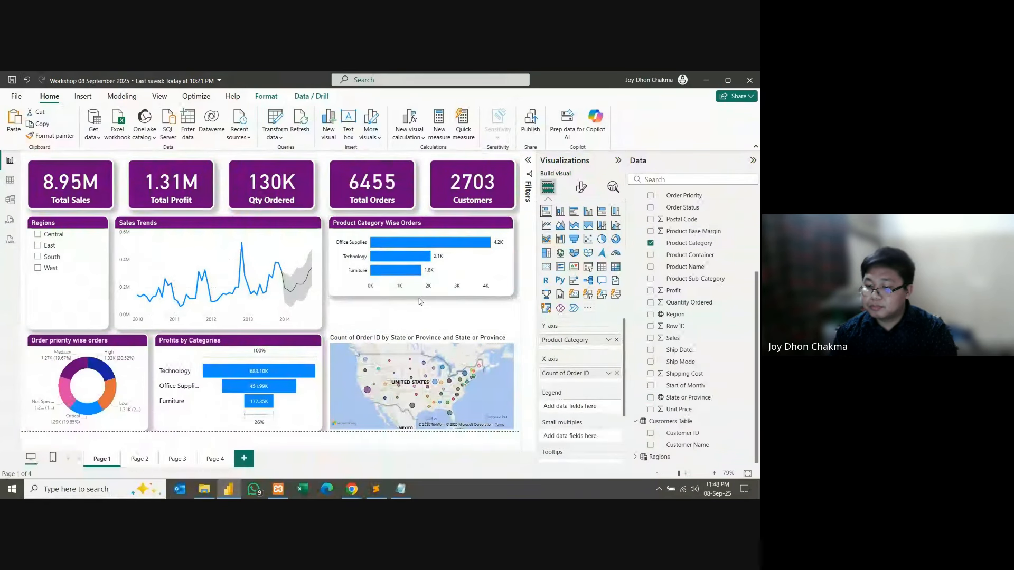
Step: Extend the map visual upward until it nearly meets the Product Category Wise Orders chart
click(419, 335)
drag(420, 334, 420, 309)
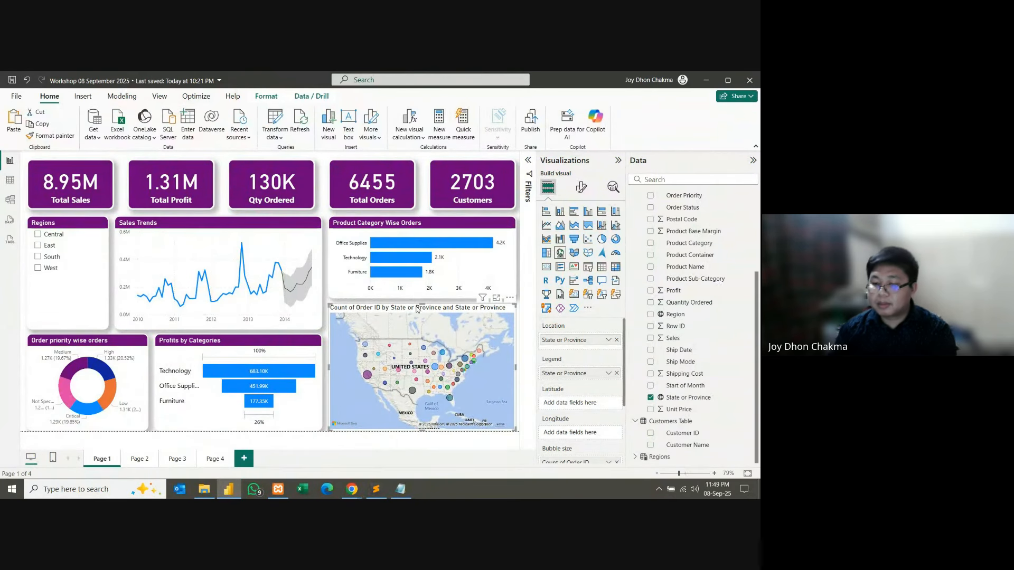
Step: Narrow the Sales Trends and Profits by Categories visuals slightly, and widen the Product Category Wise Orders chart and the map toward them
click(318, 262)
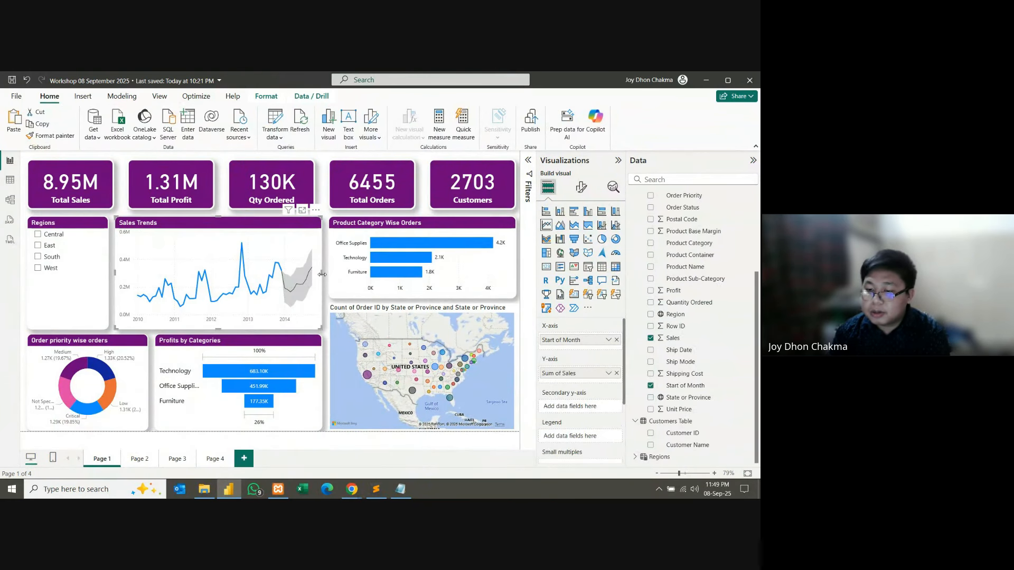
drag(322, 274, 323, 260)
click(329, 257)
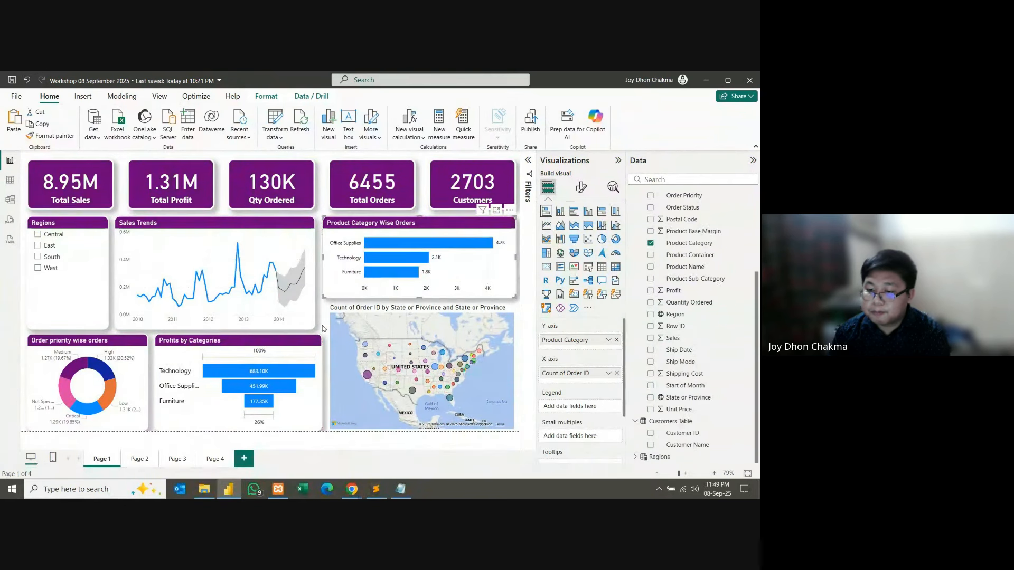
click(316, 363)
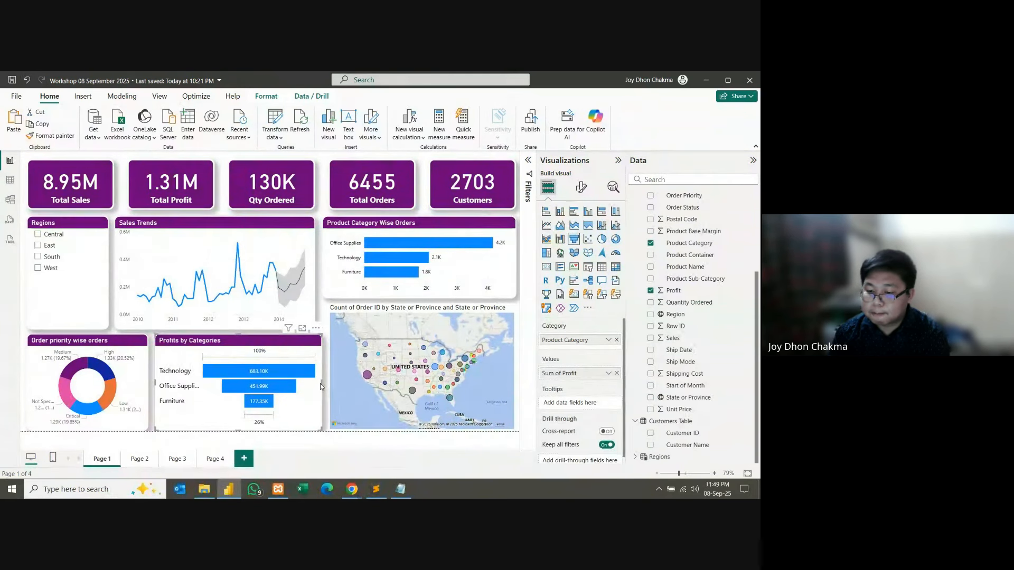
drag(322, 383, 324, 365)
click(330, 365)
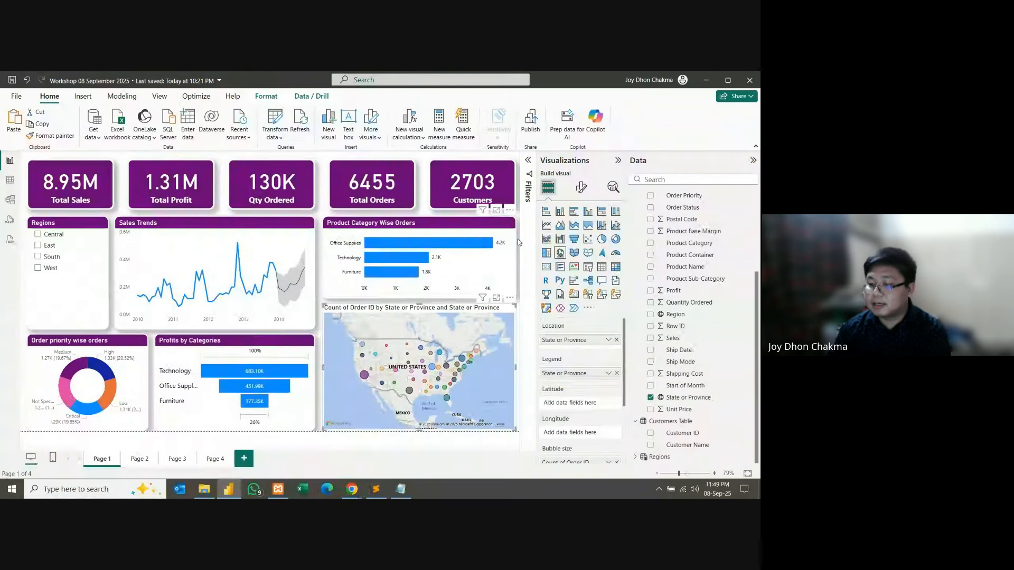
Step: Open the map visual's title text for editing in its general formatting settings
click(583, 190)
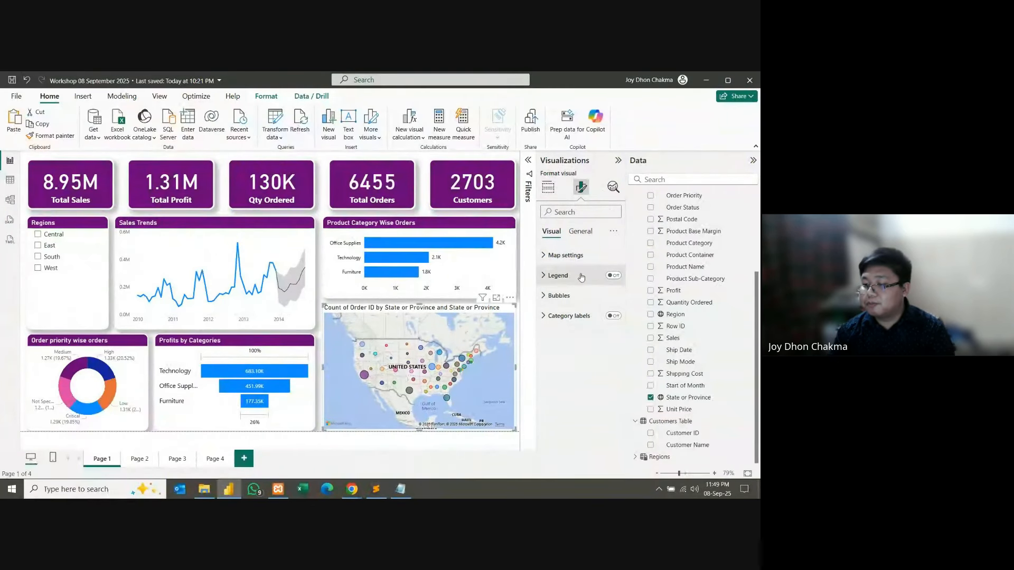
click(581, 231)
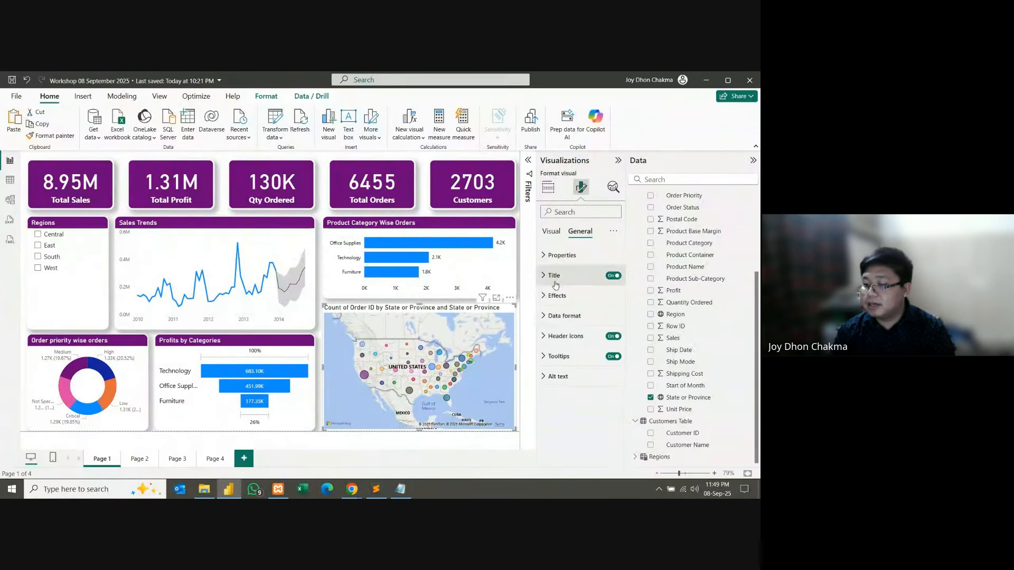
click(553, 275)
click(563, 326)
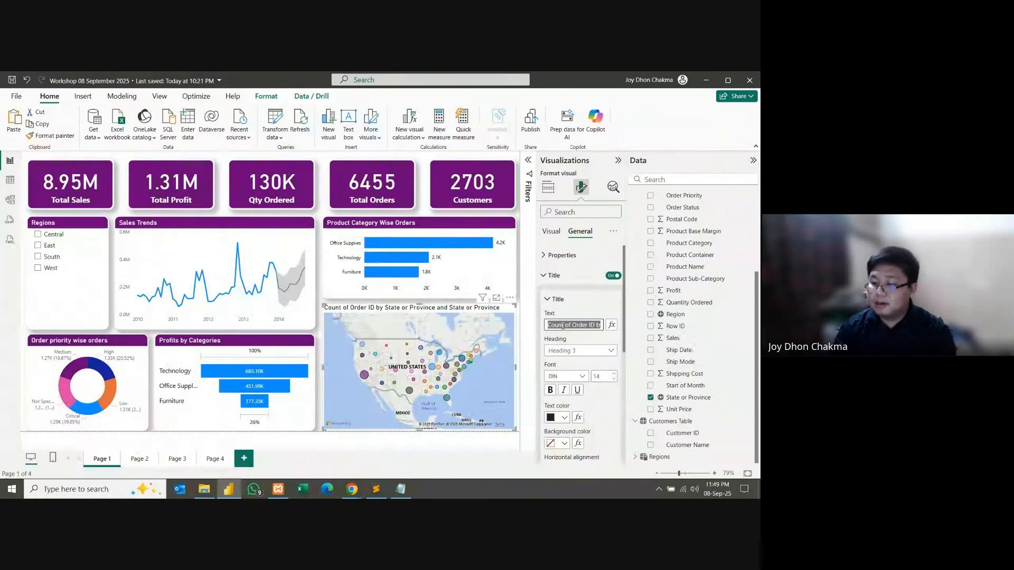
text(O)
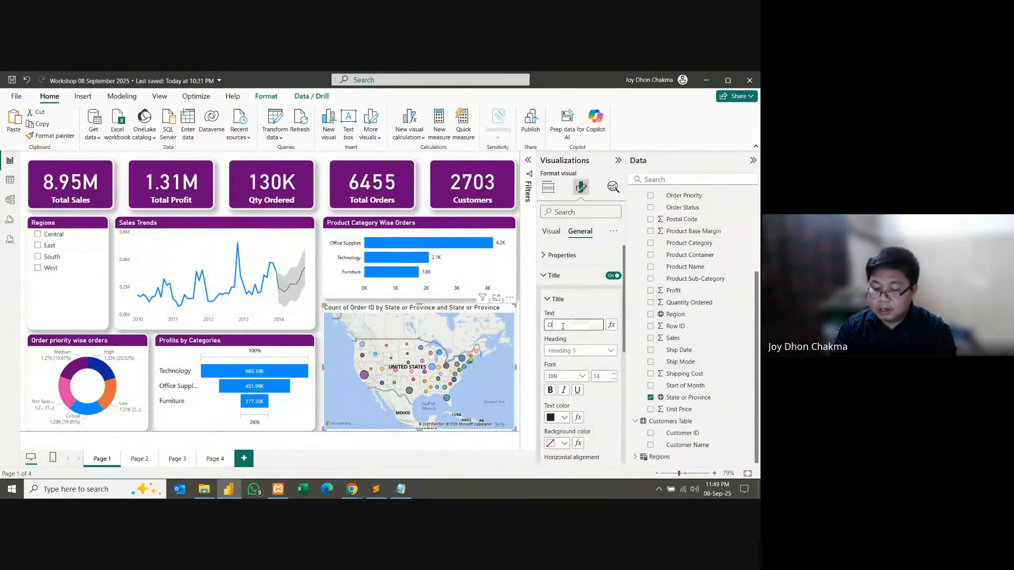
text(rders)
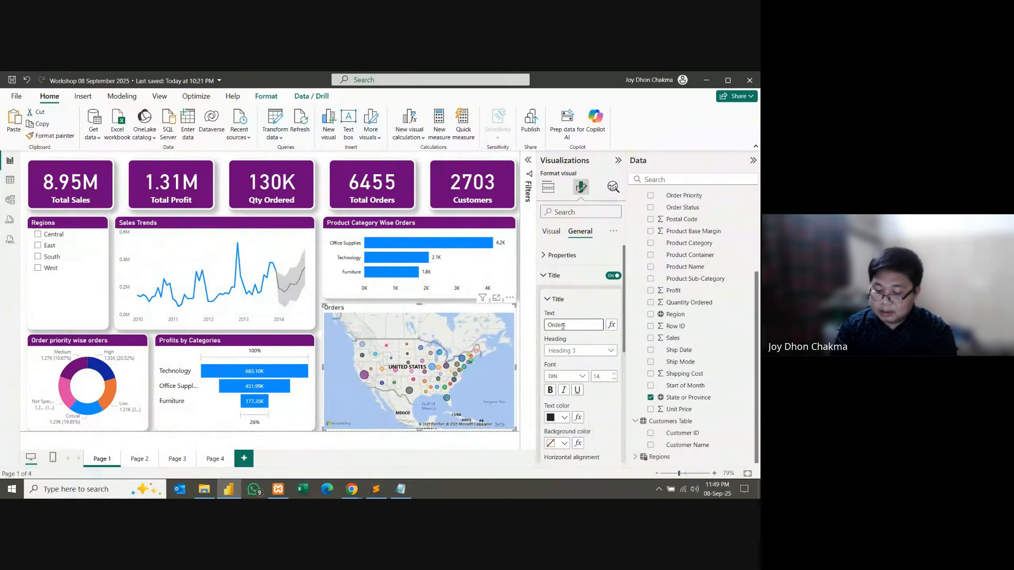
key(BackSpace)
key(BackSpace)
key(BackSpace)
key(BackSpace)
key(BackSpace)
key(BackSpace)
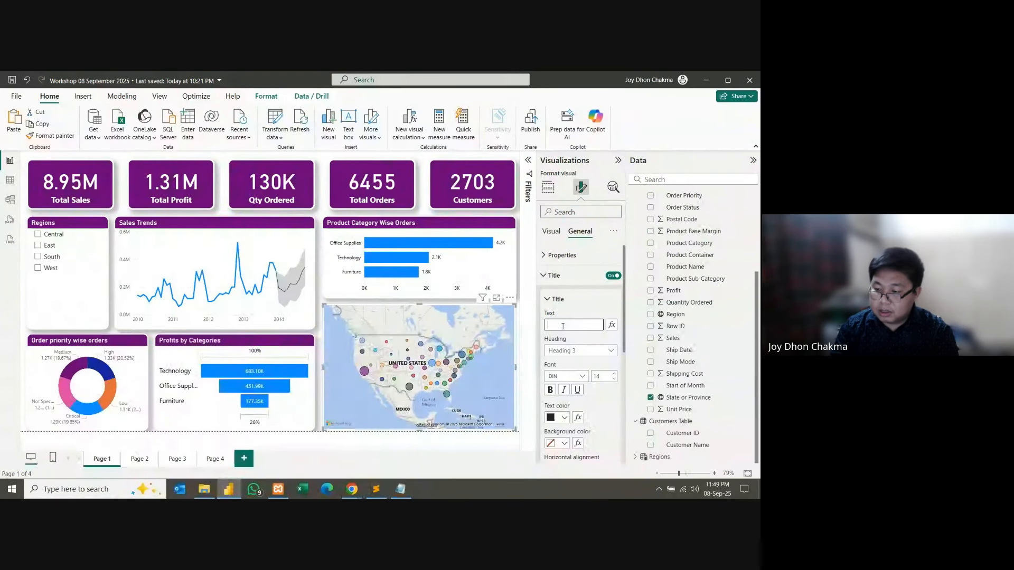
text(Total)
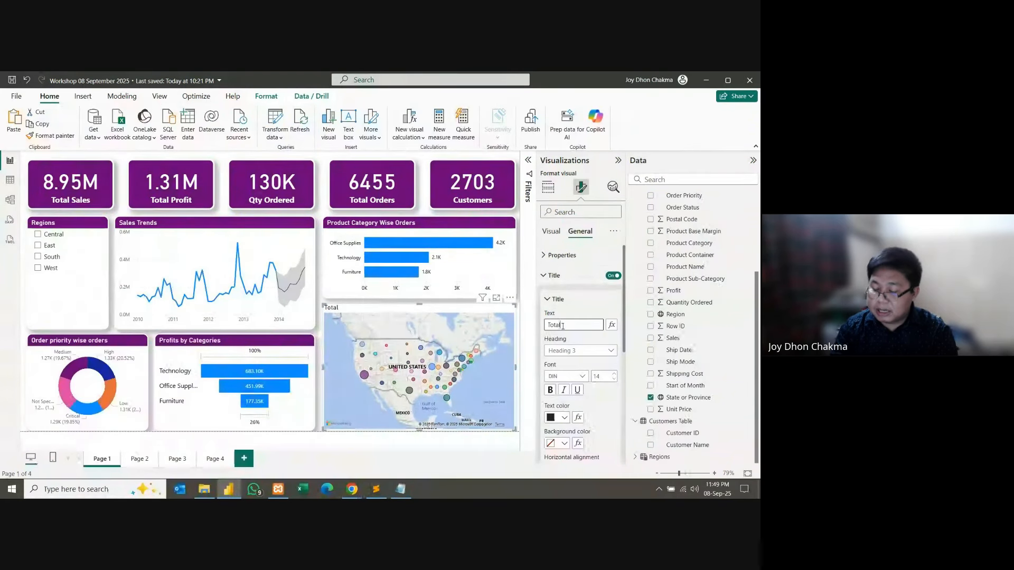
key(BackSpace)
key(BackSpace)
key(BackSpace)
key(BackSpace)
key(BackSpace)
Step: Title the map "Orders by state or province"
text(Order)
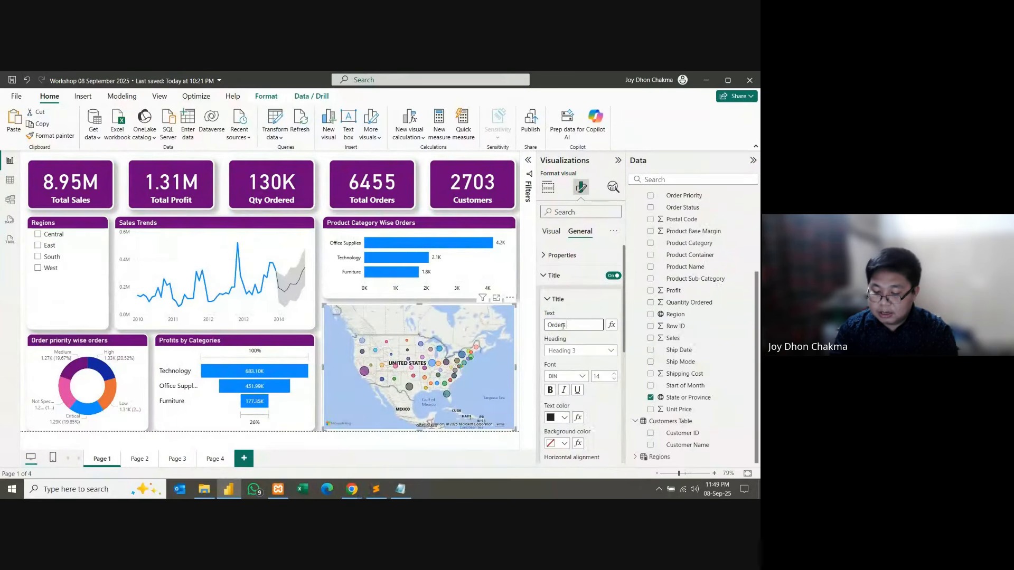
text(s by)
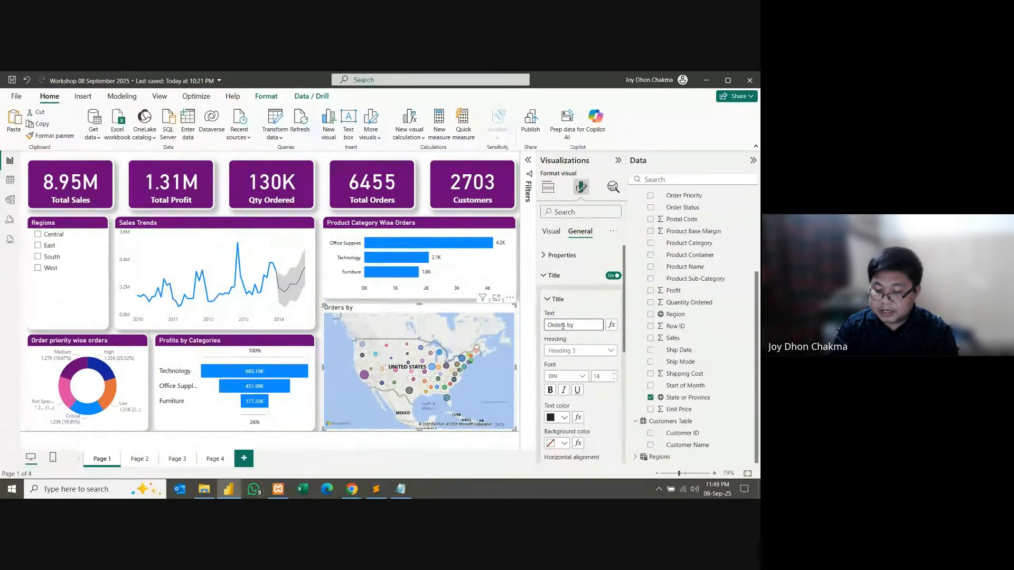
text( state or)
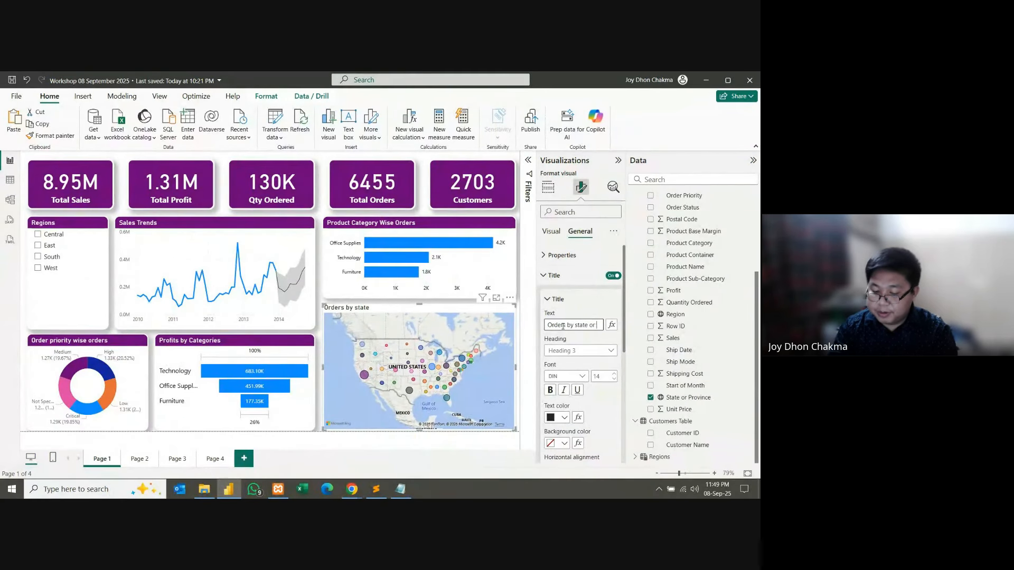
text( provice)
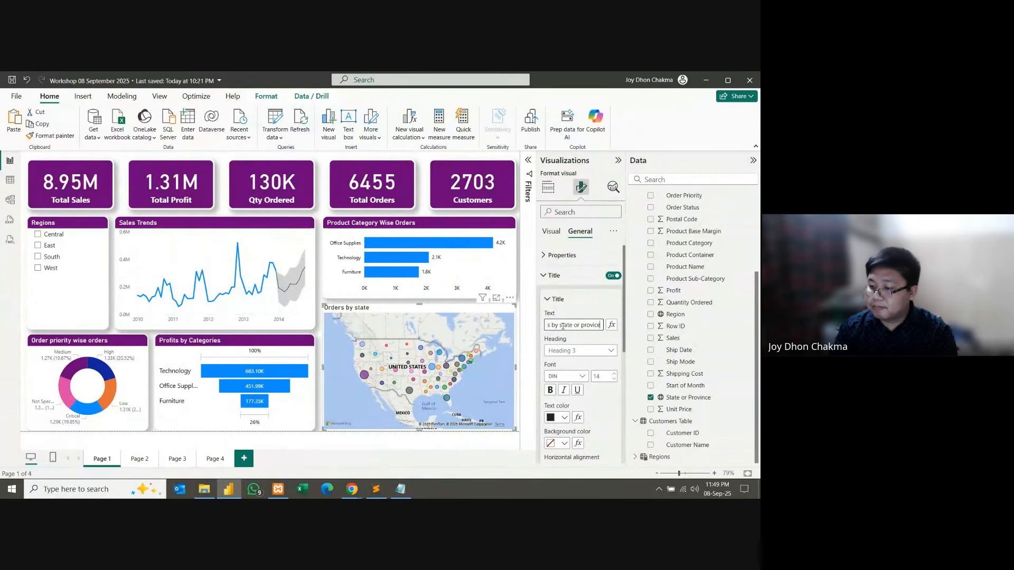
key(BackSpace)
key(BackSpace)
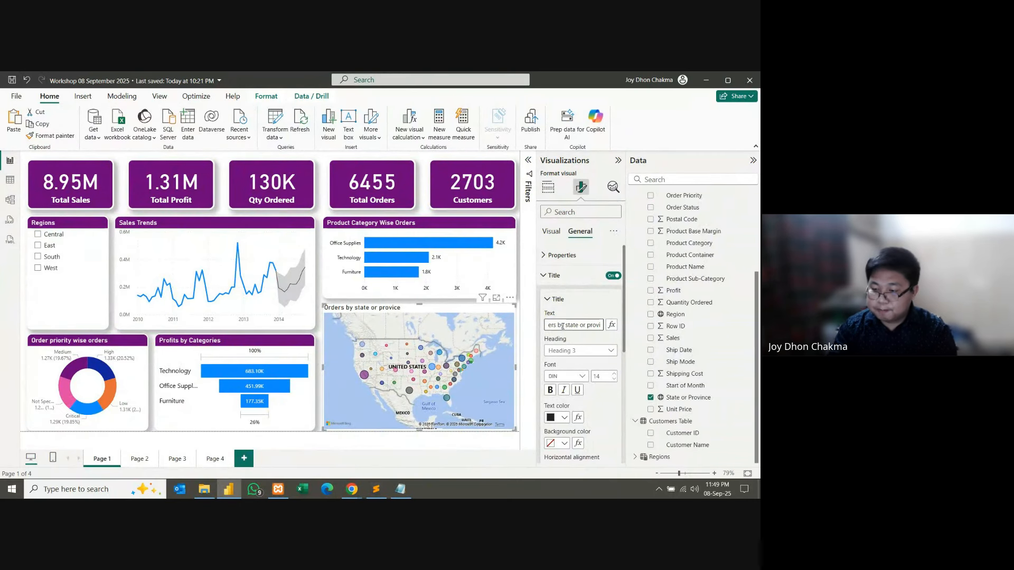
text(nce)
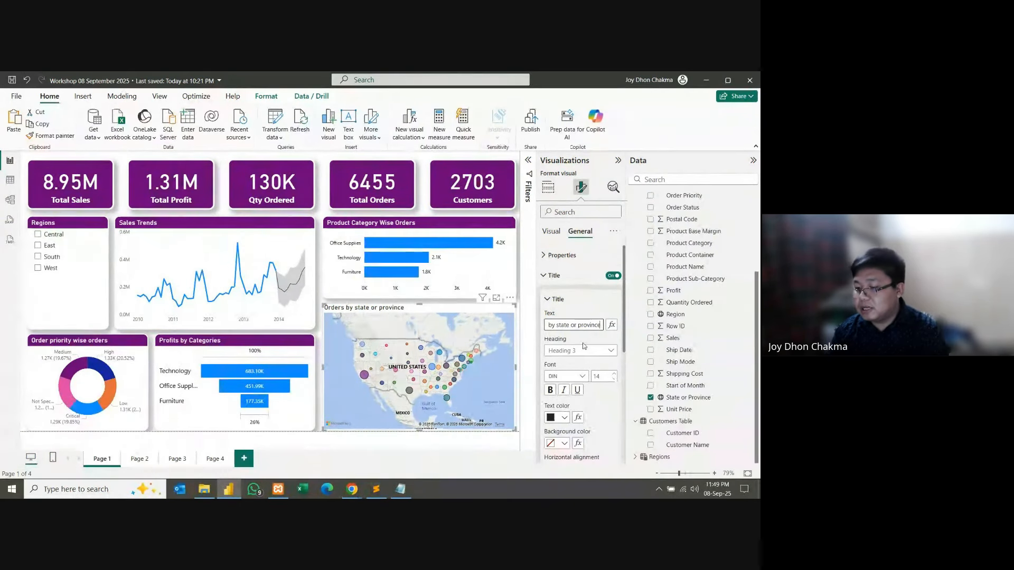
click(583, 345)
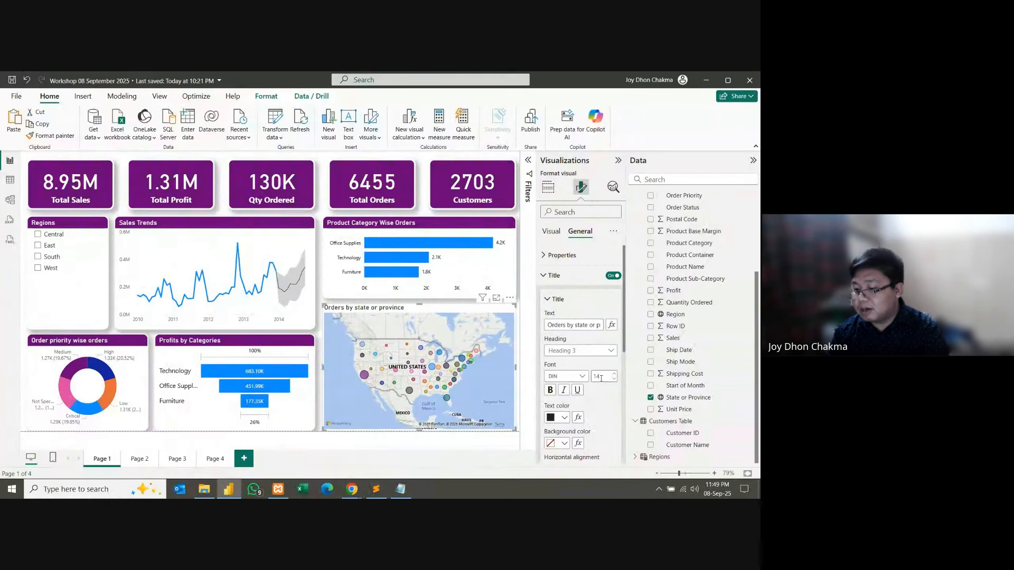
Step: Set the map title's text color to white and its background color to dark purple
click(564, 418)
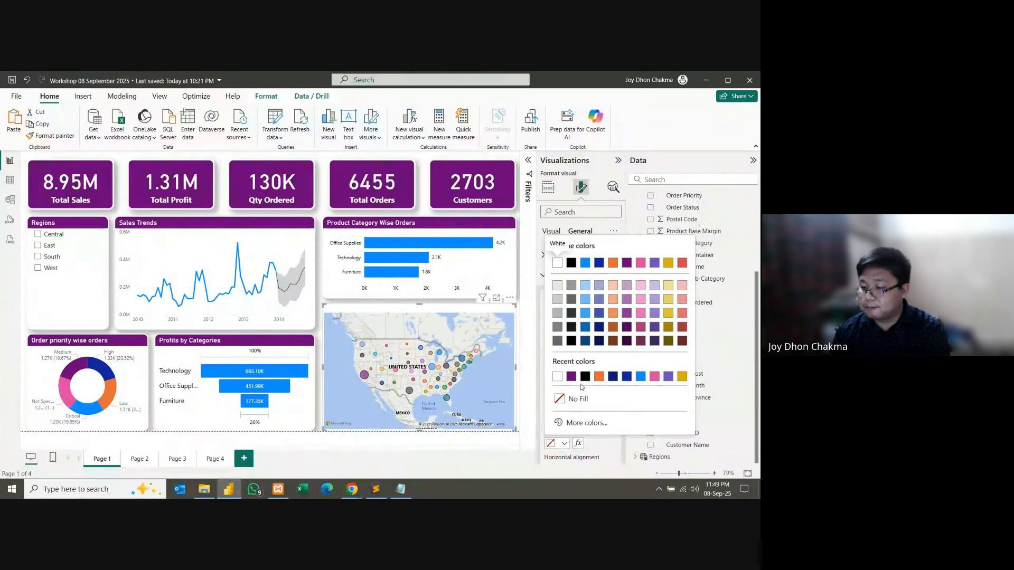
click(570, 375)
Step: Turn on the visual border and shadow effects for the map, and check the shadow's color choices
scroll(575, 419, down, 3)
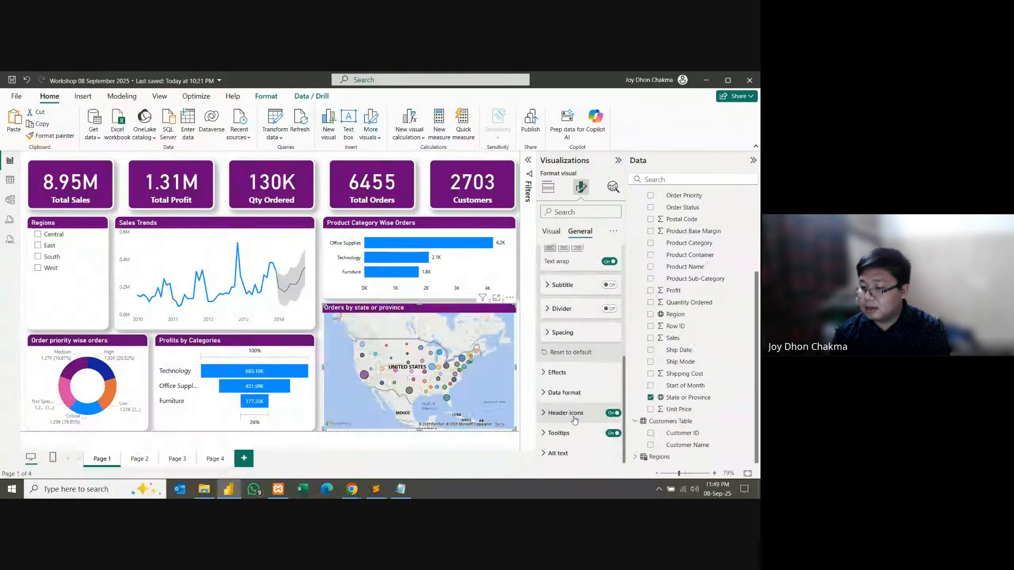
click(556, 372)
scroll(589, 407, down, 2)
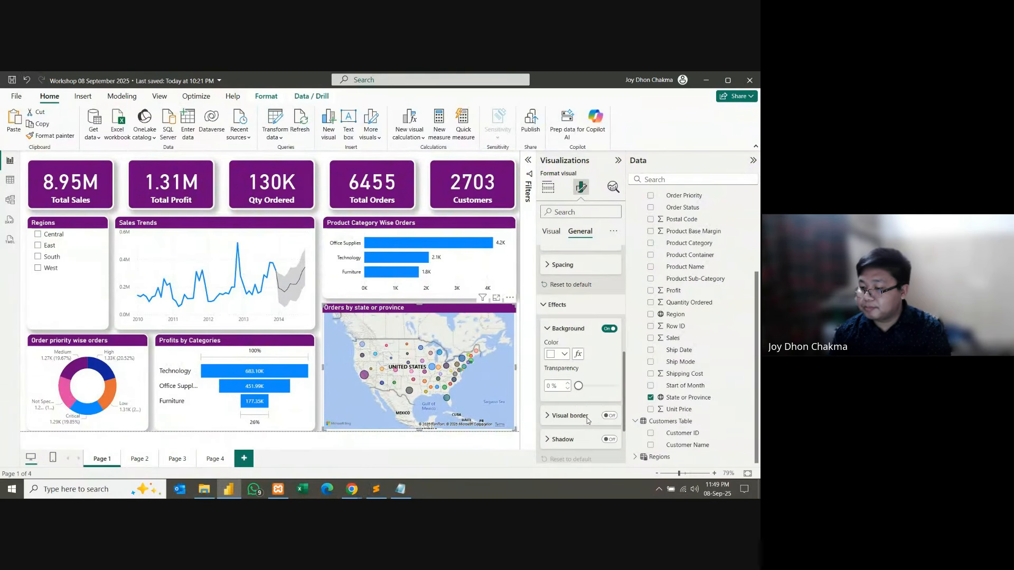
scroll(588, 420, down, 1)
click(609, 384)
click(609, 408)
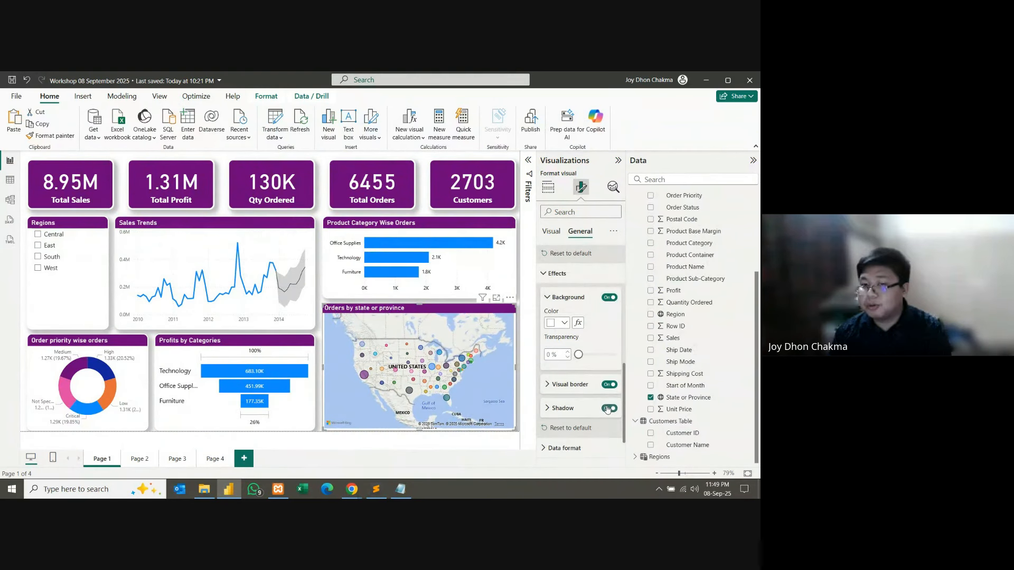
click(574, 413)
scroll(571, 423, down, 3)
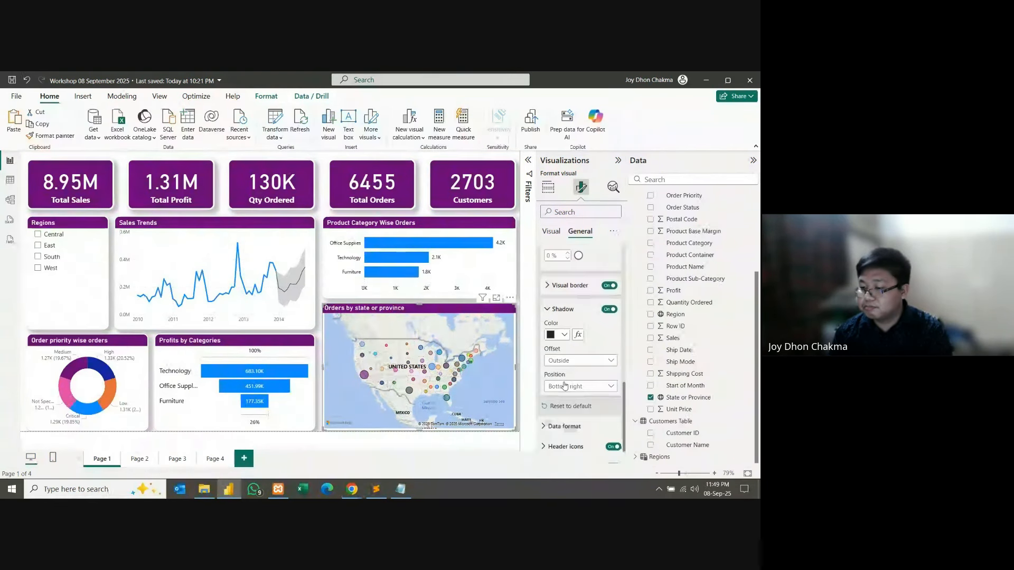
click(565, 335)
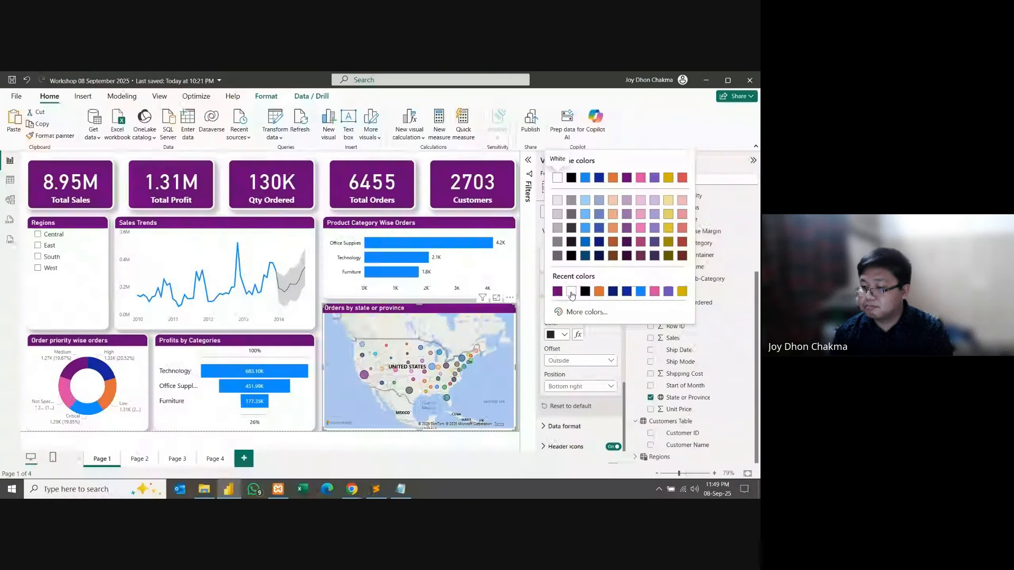
scroll(586, 333, up, 2)
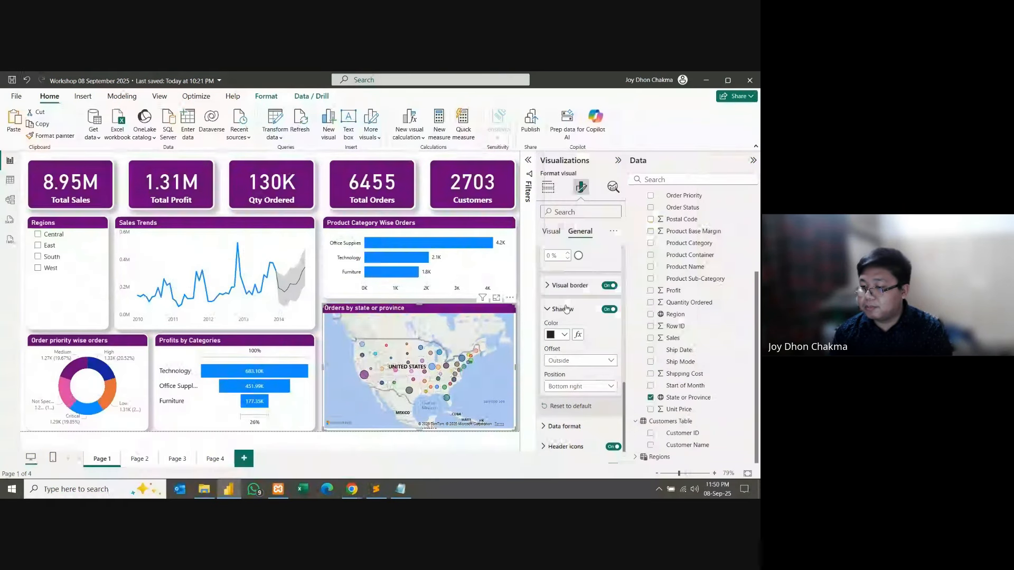
Step: Give the map a white visual border with 14 px rounded corners and a 2 px width, and deselect the map
click(567, 312)
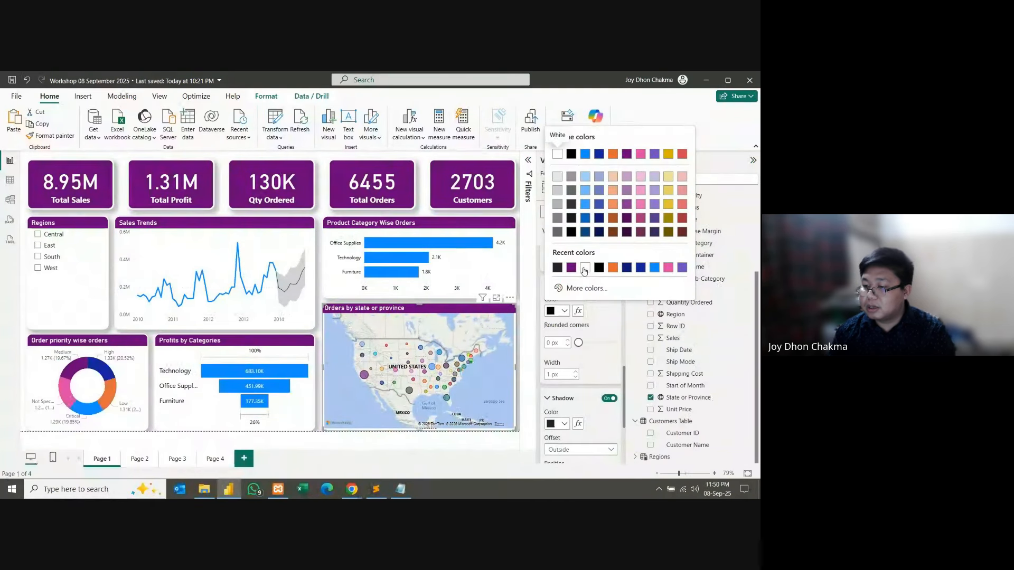
click(571, 265)
click(556, 342)
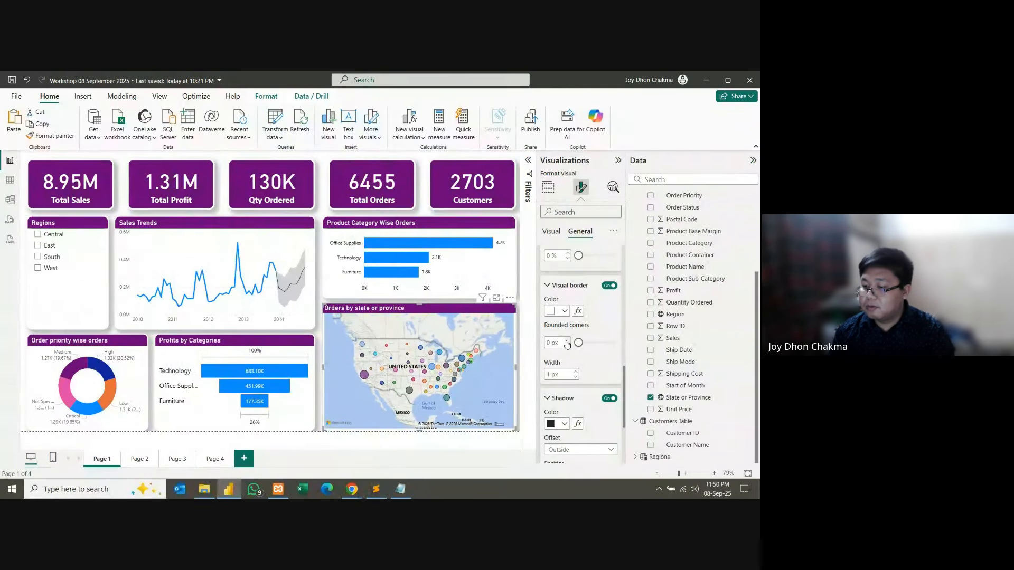
text(14)
key(Return)
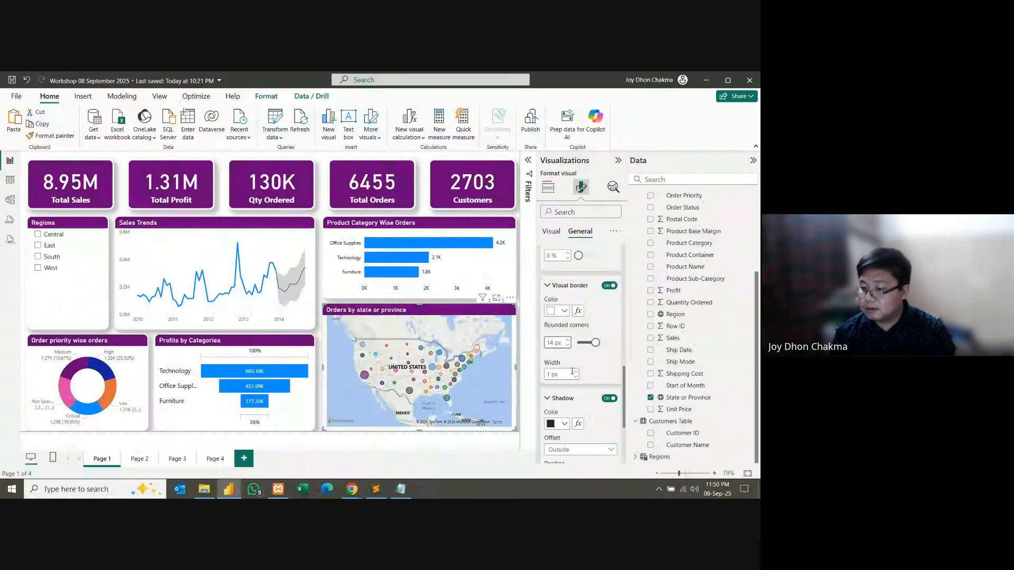
click(576, 371)
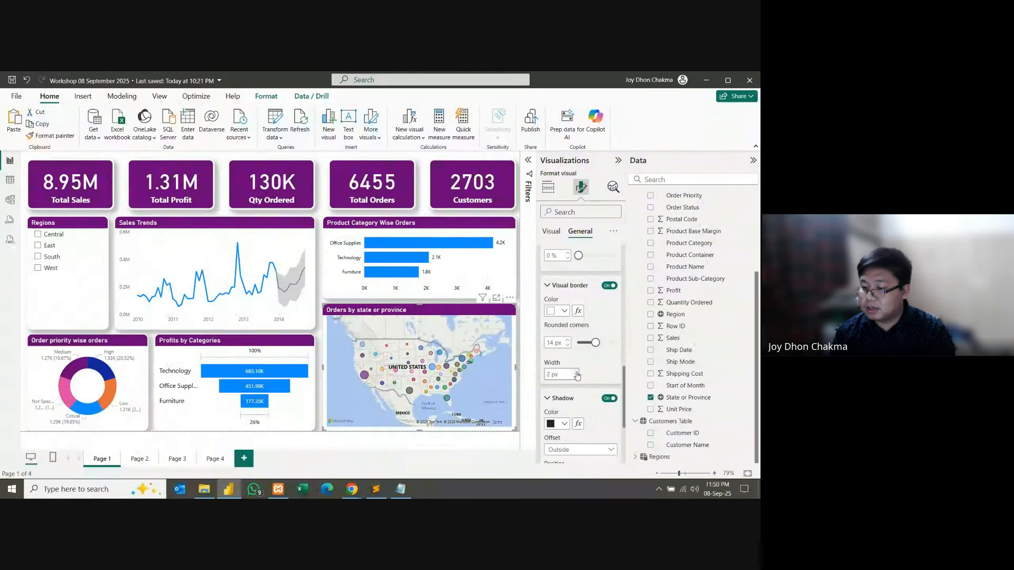
click(518, 317)
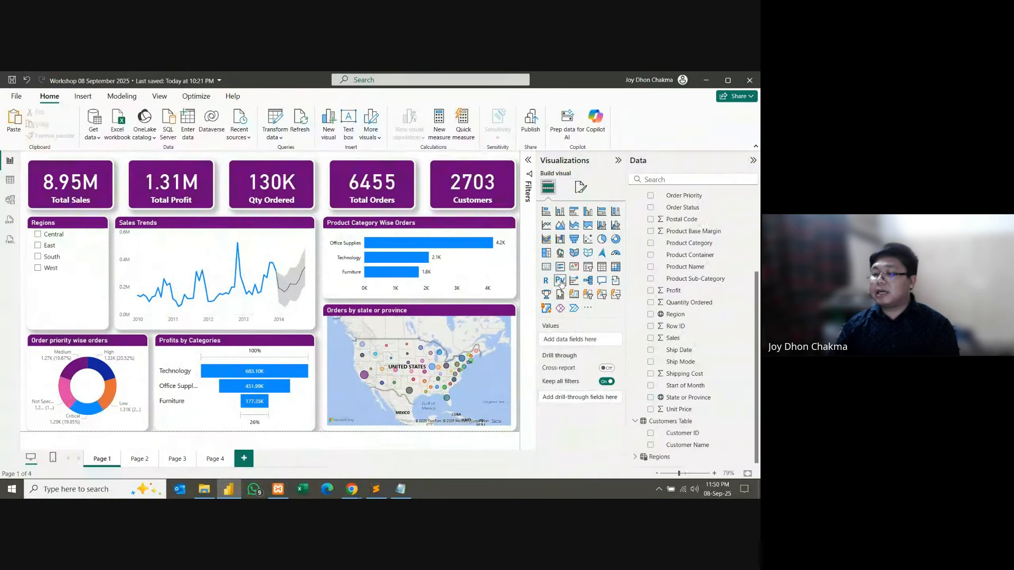
Step: Collapse the Visualizations and Data panes to enlarge the report canvas, and widen the Regions slicer slightly
click(618, 160)
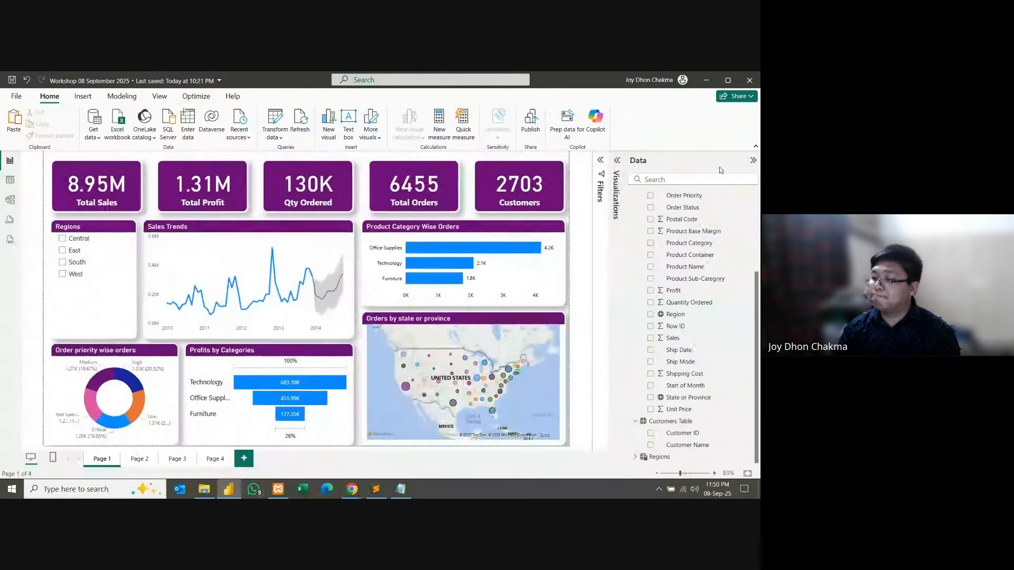
click(753, 160)
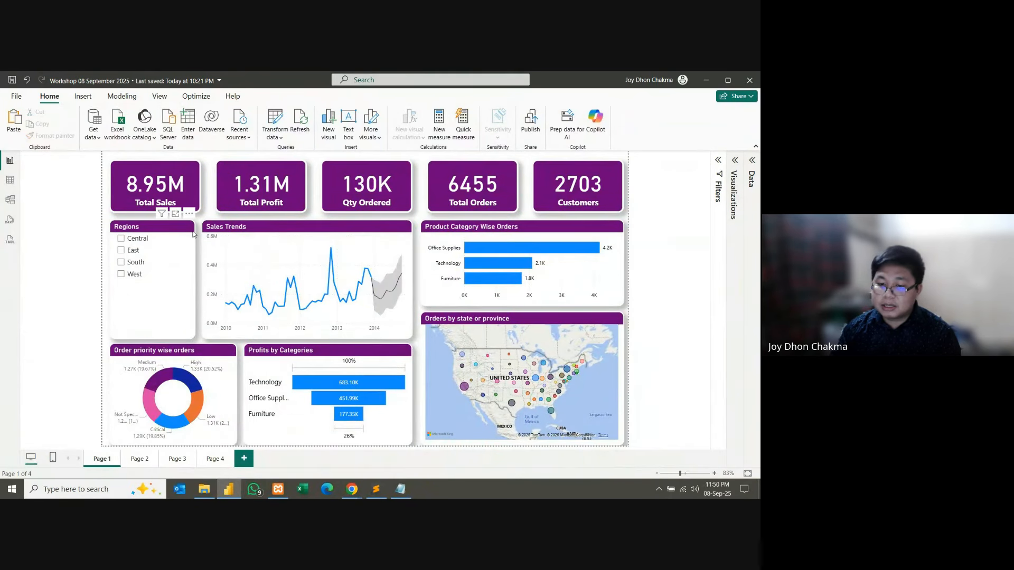
click(178, 231)
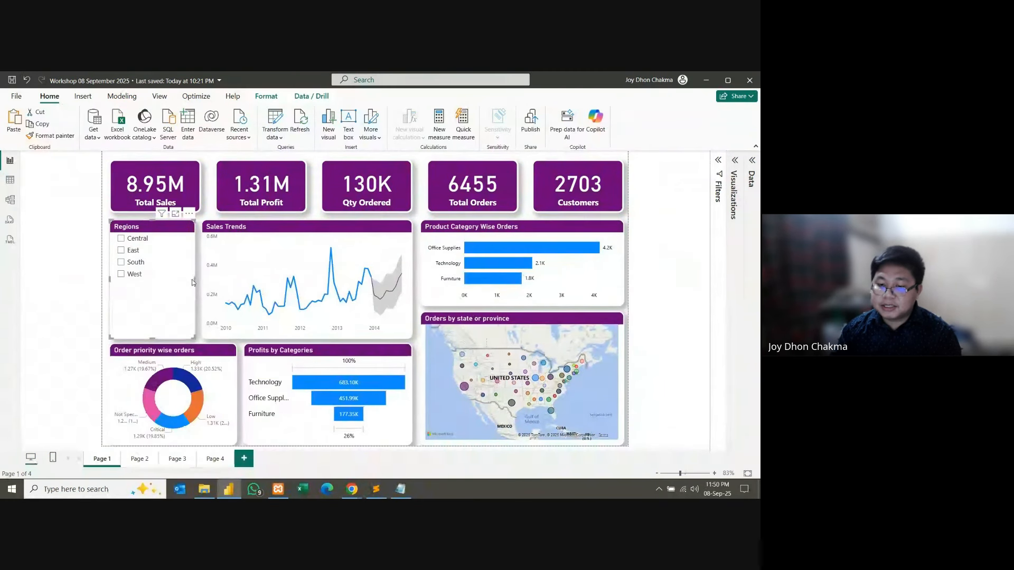
mouse_move(196, 280)
mouse_down()
mouse_move(163, 280)
mouse_move(196, 287)
mouse_up()
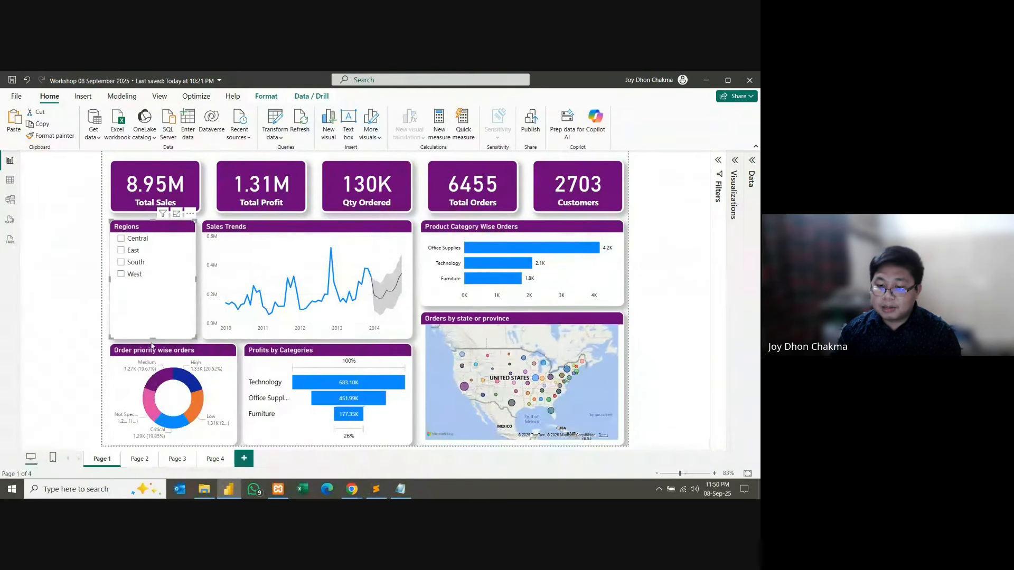
Step: Shorten the Regions slicer, and lower the top edges of both lower charts so Sales Trends can extend further down
drag(152, 344, 153, 287)
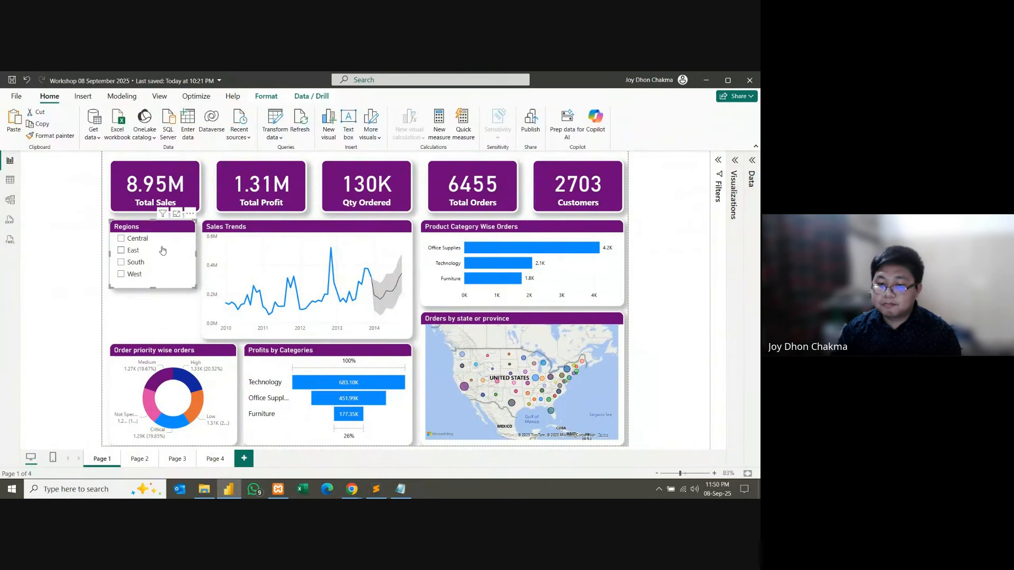
click(170, 349)
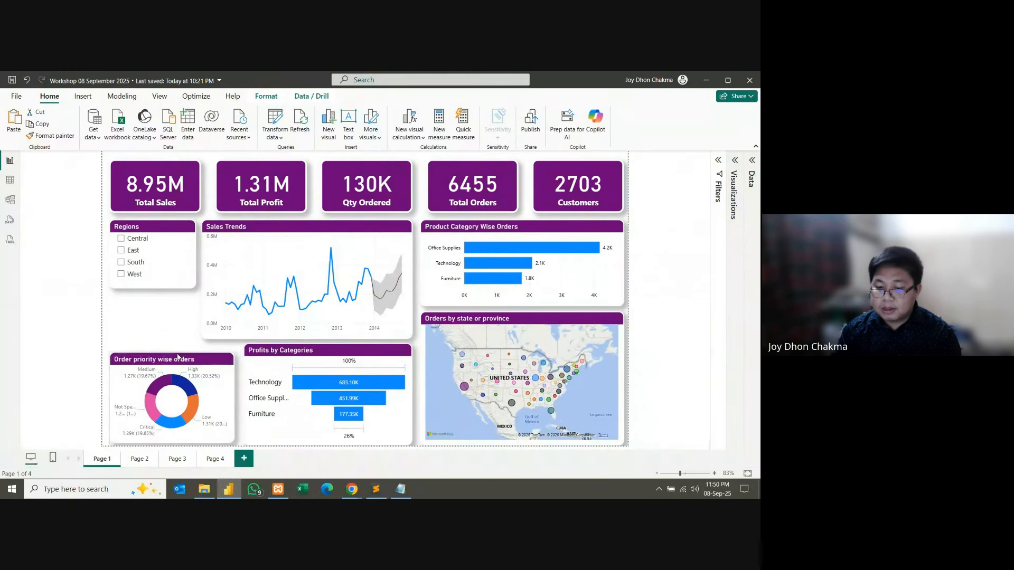
drag(175, 345, 175, 353)
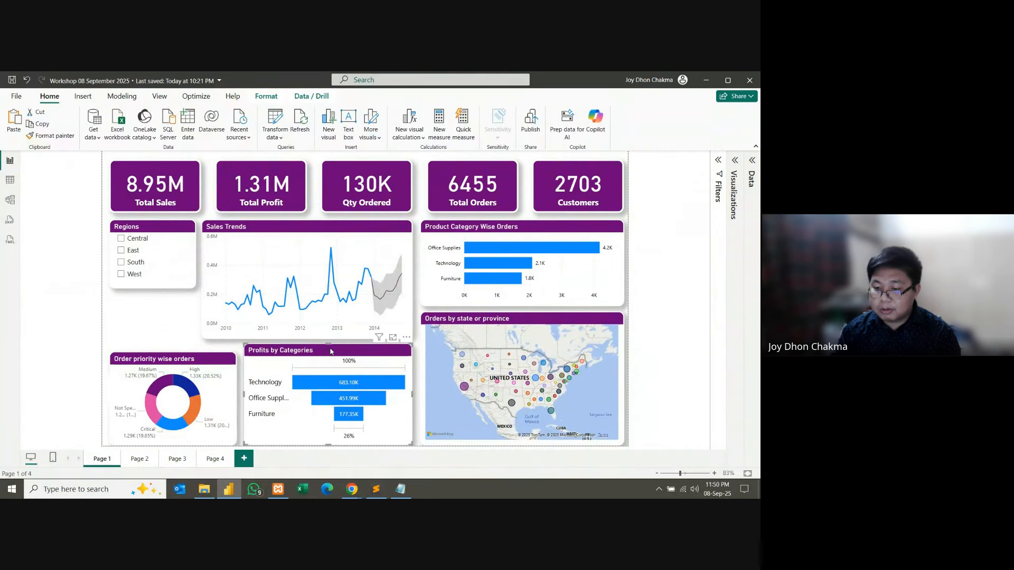
drag(331, 350, 331, 358)
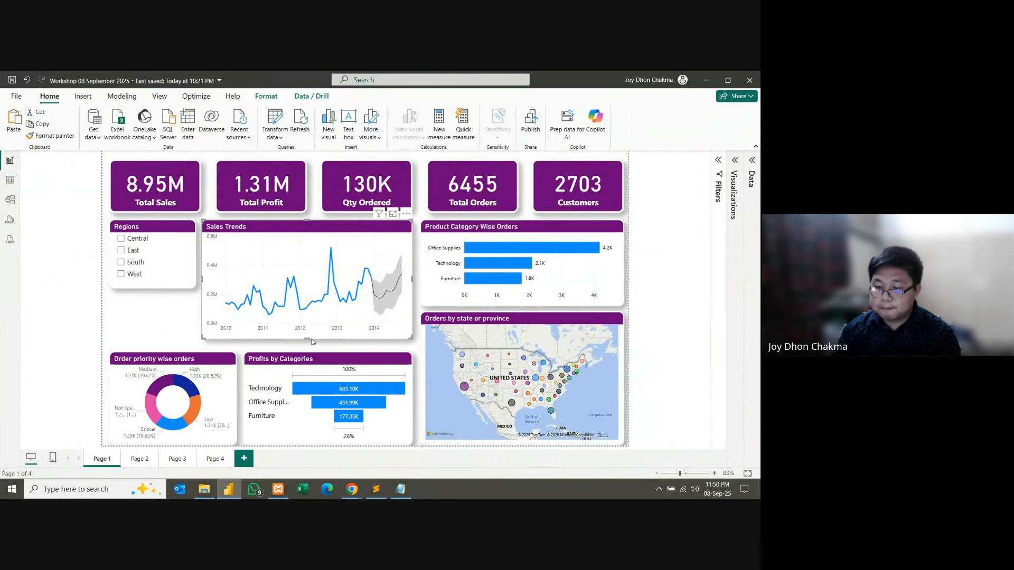
drag(312, 338, 310, 352)
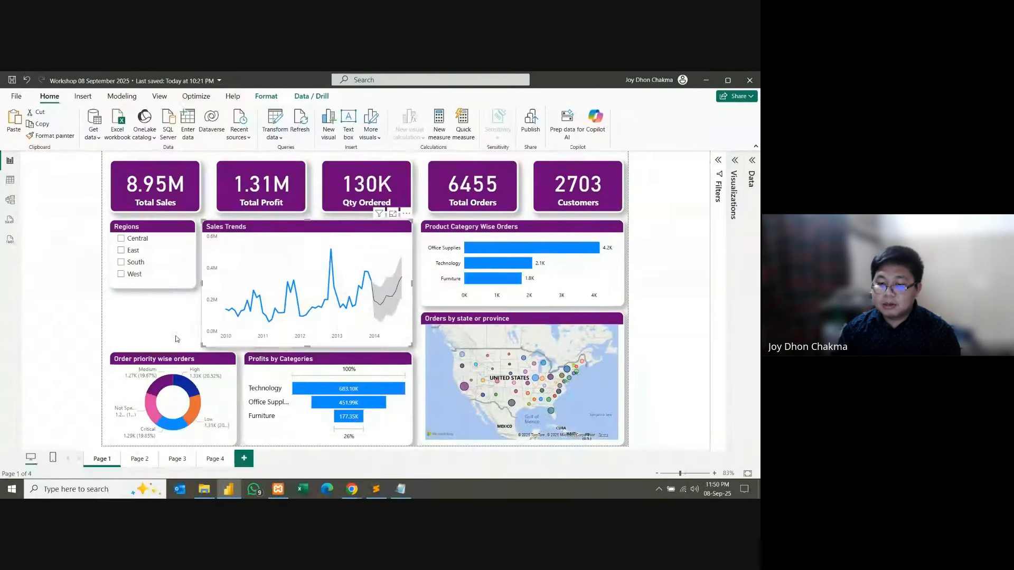
Step: Fit the Regions slicer's height to its four options, and place a duplicate of it directly below the original
click(175, 341)
click(151, 283)
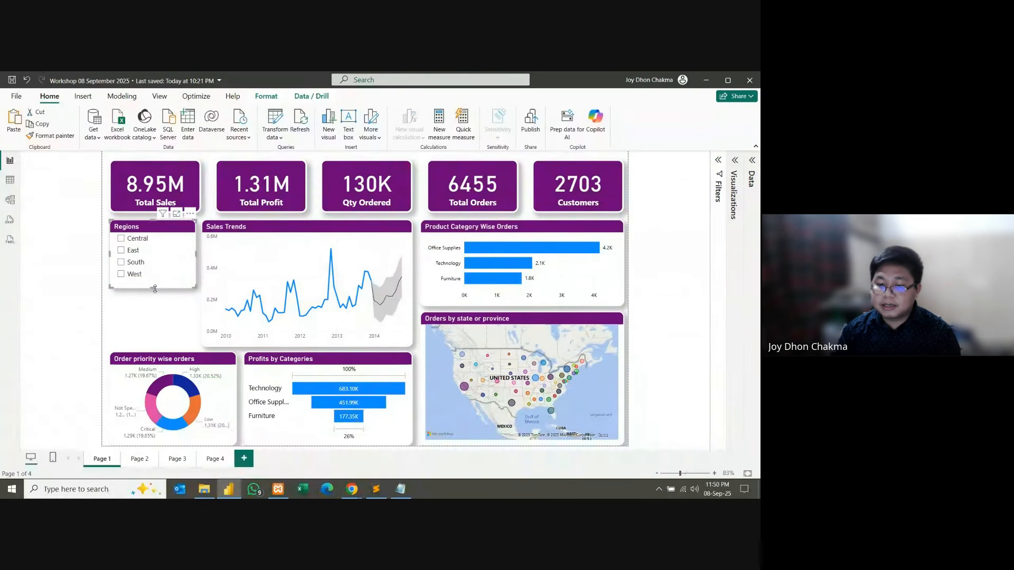
drag(153, 288, 155, 284)
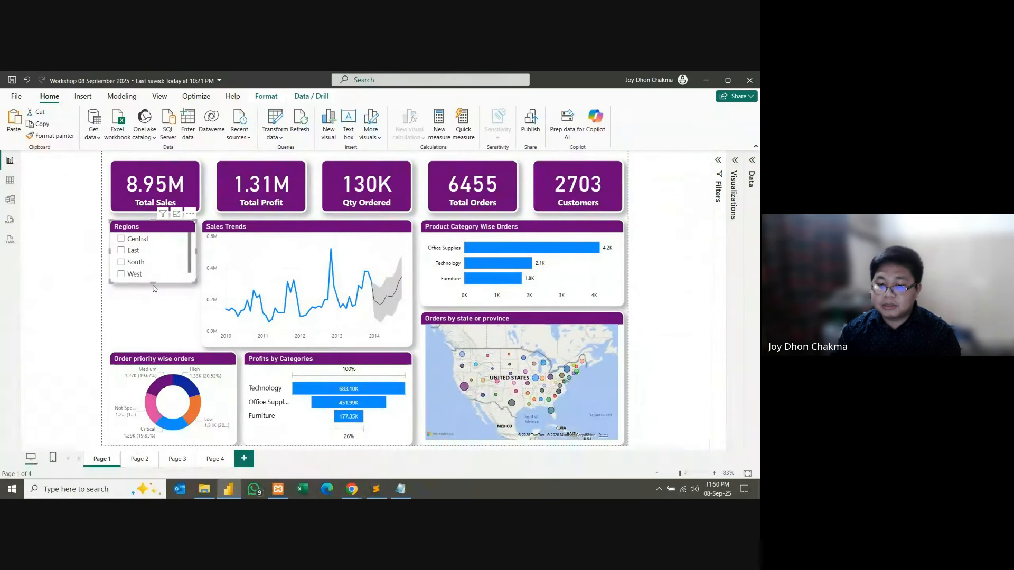
drag(155, 289, 155, 292)
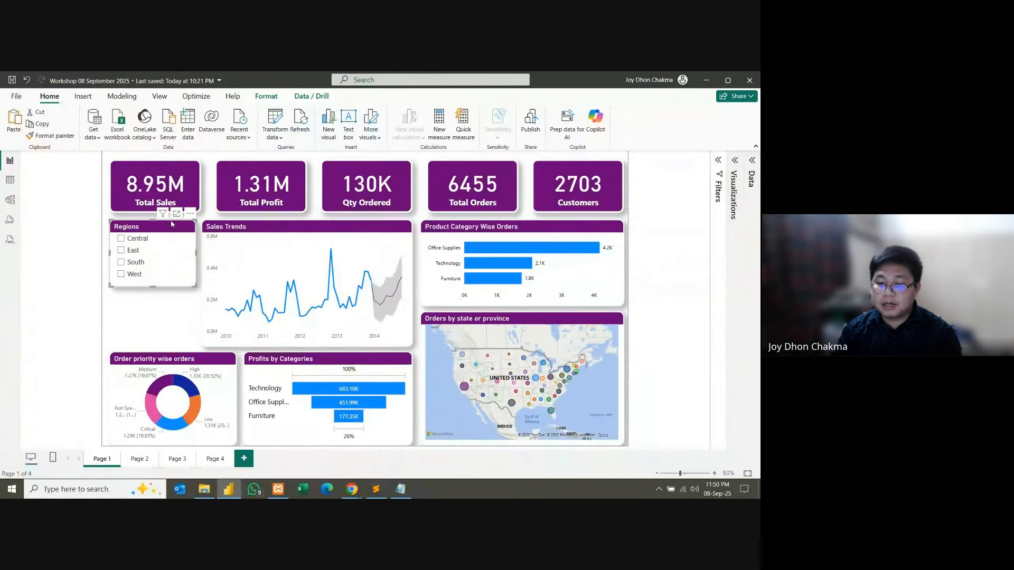
drag(171, 227, 169, 295)
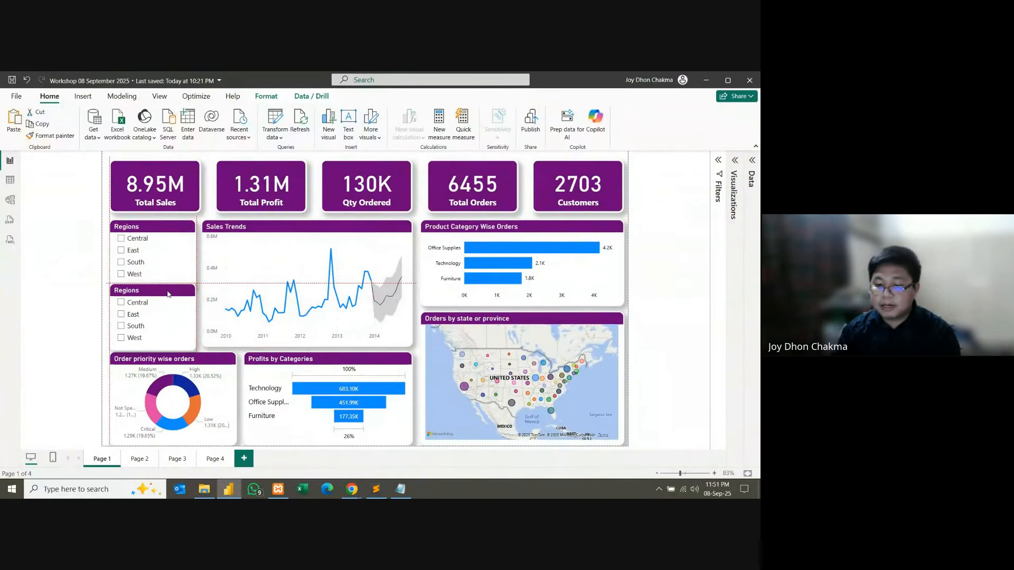
Step: Replace the Region field with the Manager field in the duplicated slicer
click(752, 160)
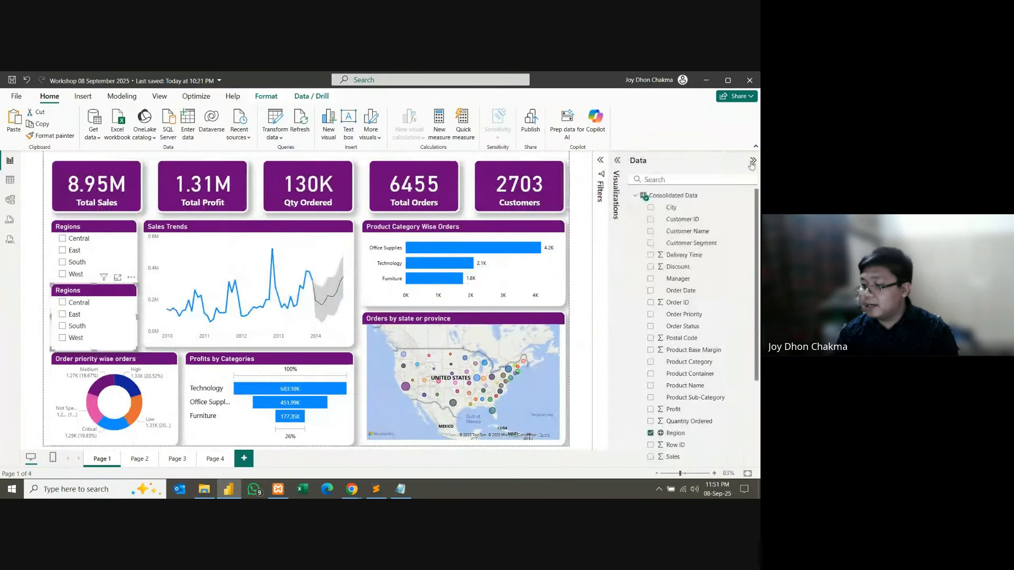
scroll(714, 325, down, 3)
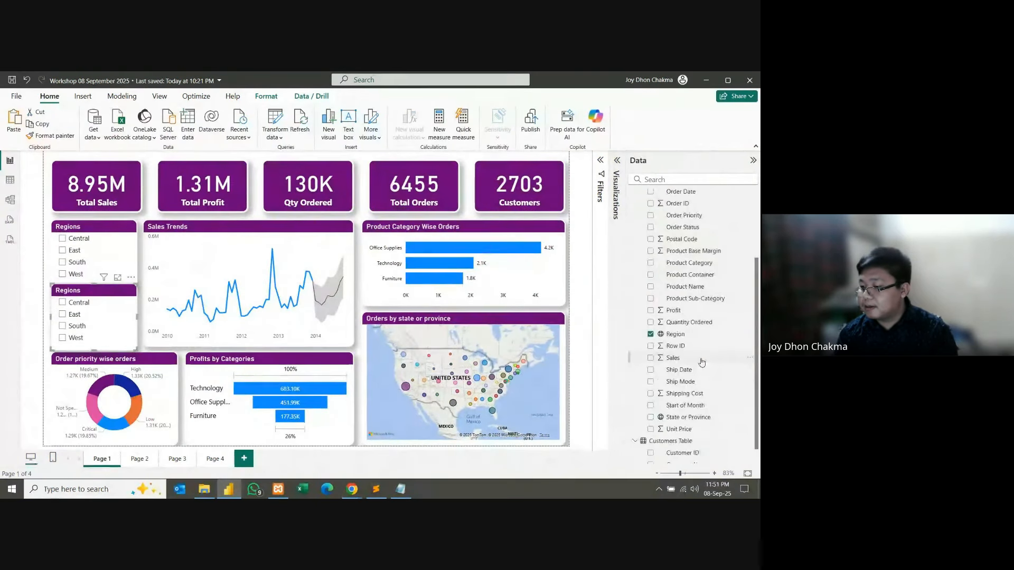
click(650, 336)
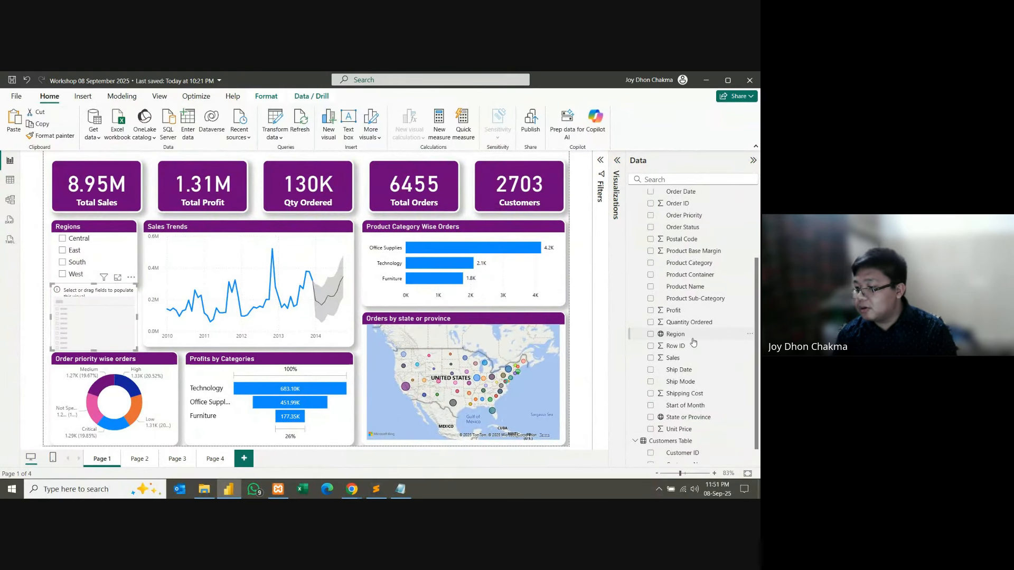
scroll(681, 280, up, 2)
scroll(701, 323, down, 2)
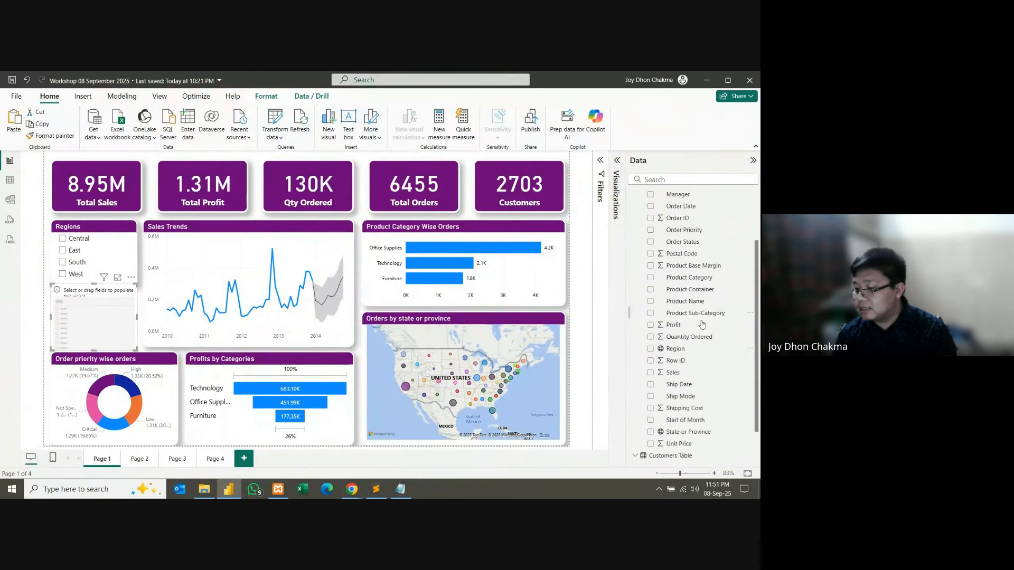
scroll(702, 325, down, 1)
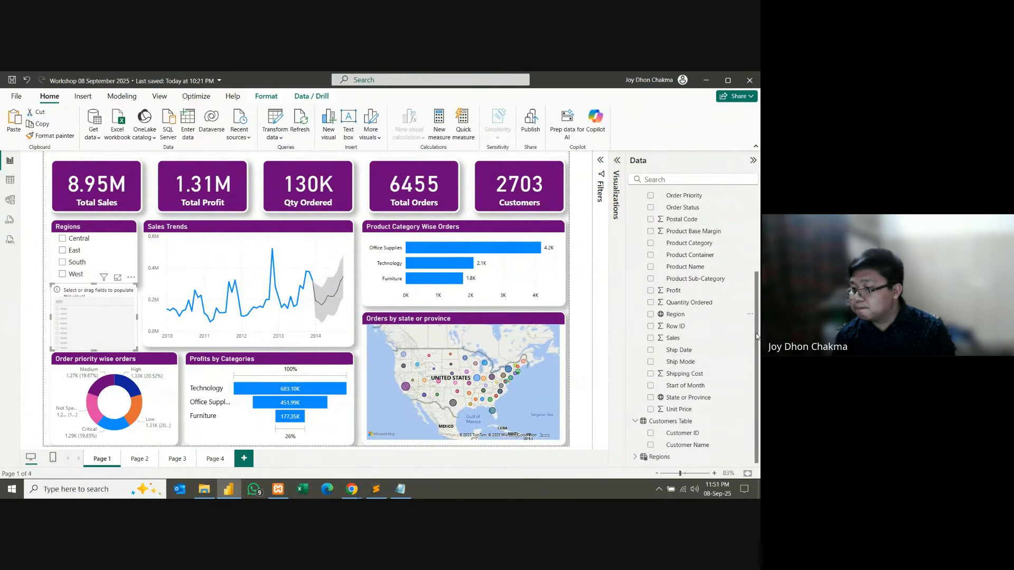
scroll(756, 336, up, 3)
click(651, 230)
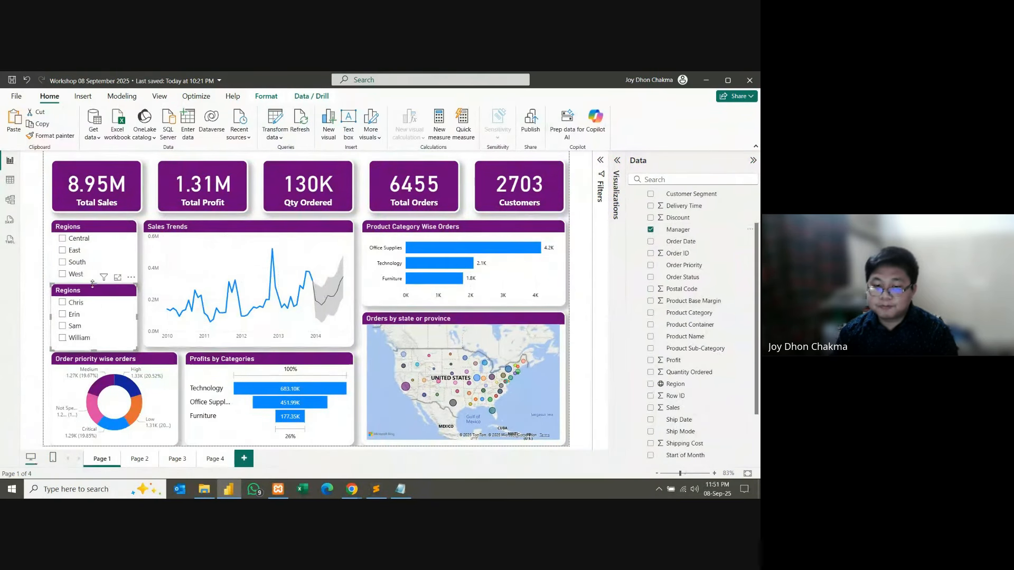
Step: Shorten the Regions slicer and resize the Manager slicer to leave a gap between them and above the donut chart
drag(93, 283, 93, 291)
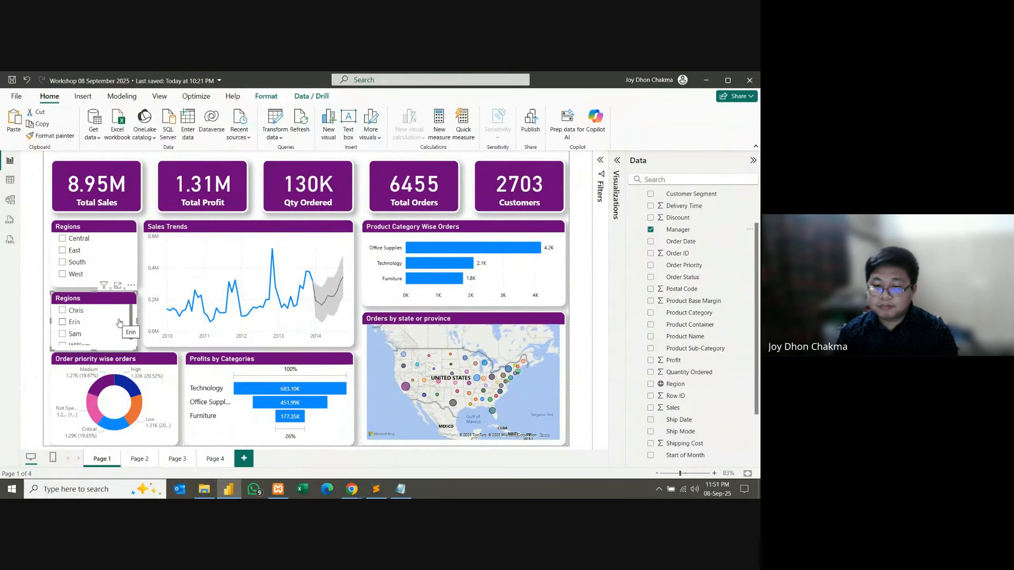
drag(94, 349, 96, 344)
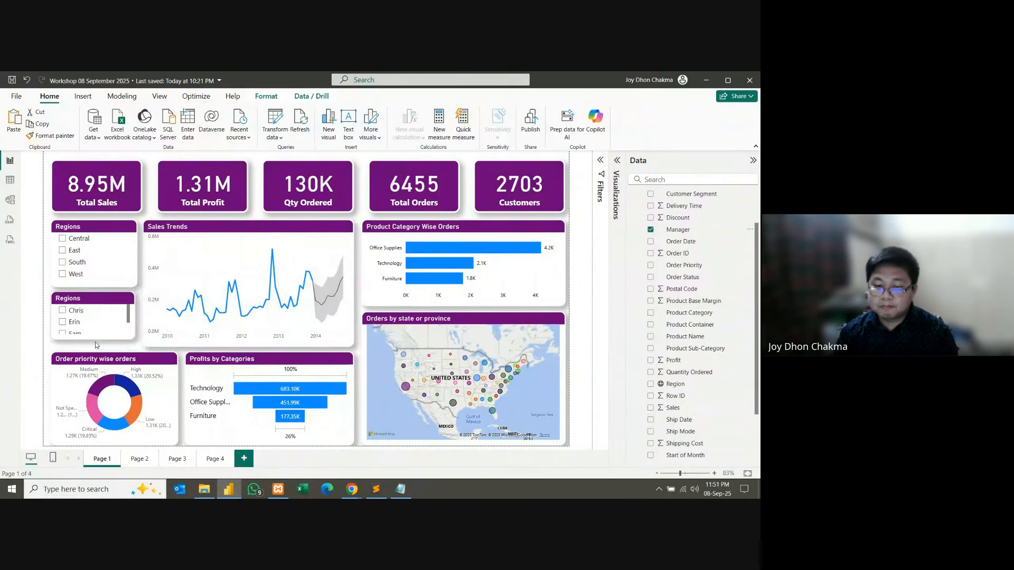
click(85, 285)
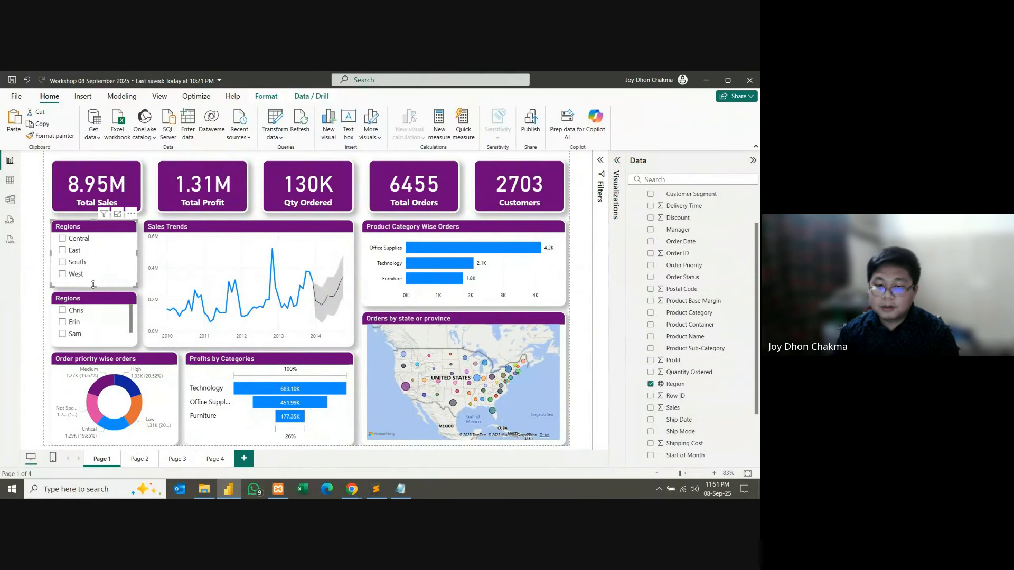
drag(94, 285, 97, 289)
click(97, 292)
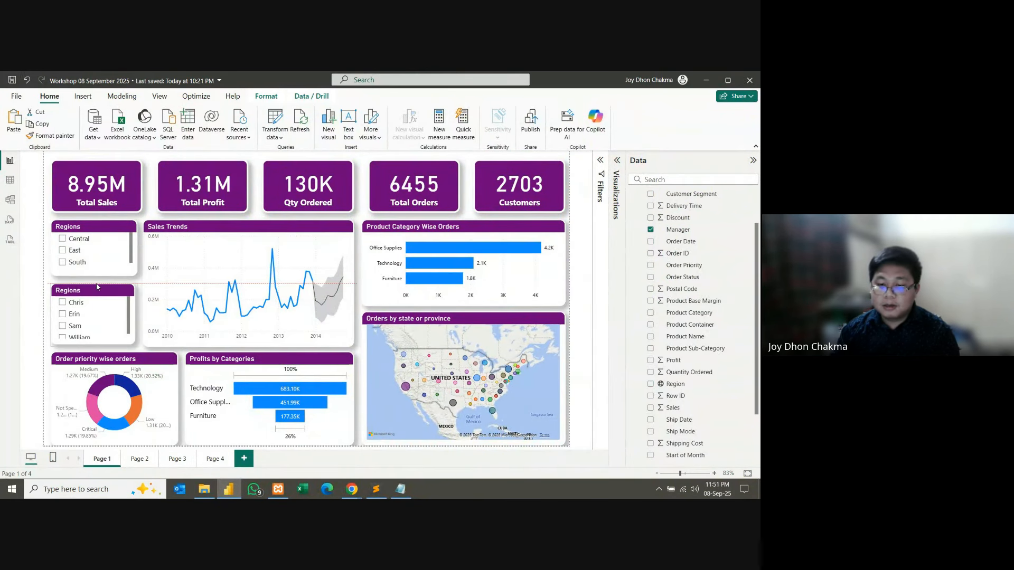
click(27, 304)
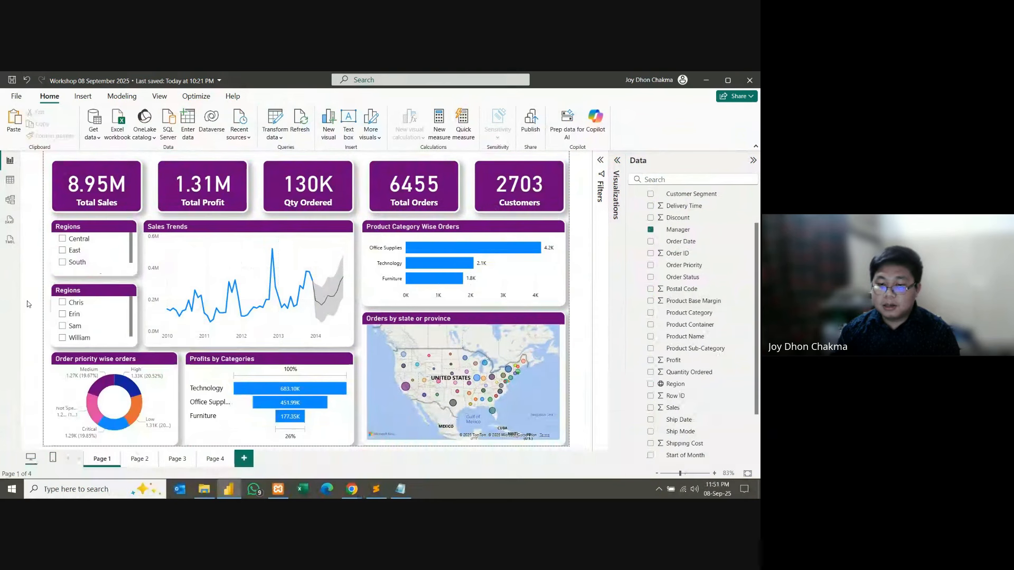
Step: Narrow the Profits by Categories chart from its left side and lower its top edge
click(177, 228)
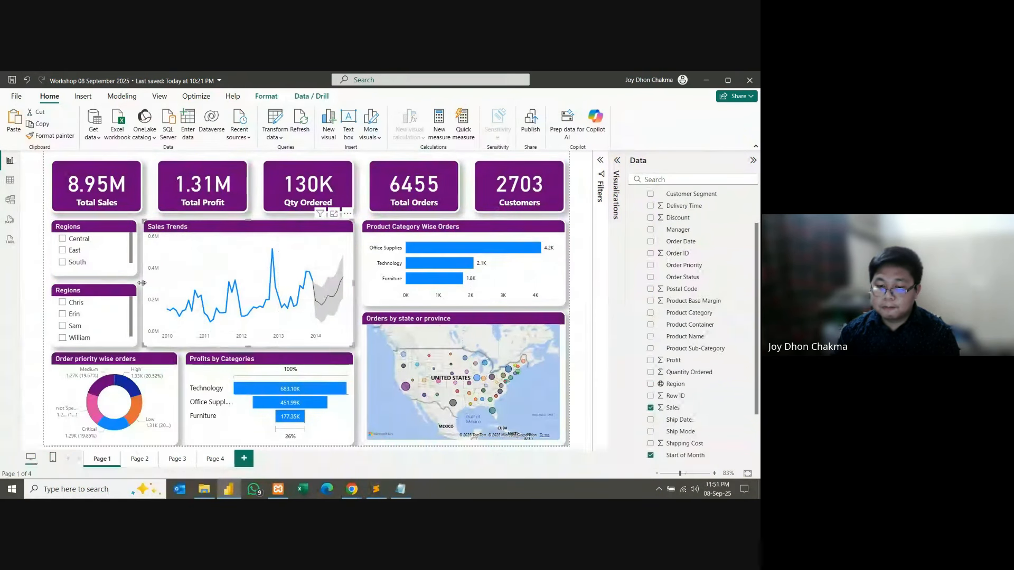
click(140, 287)
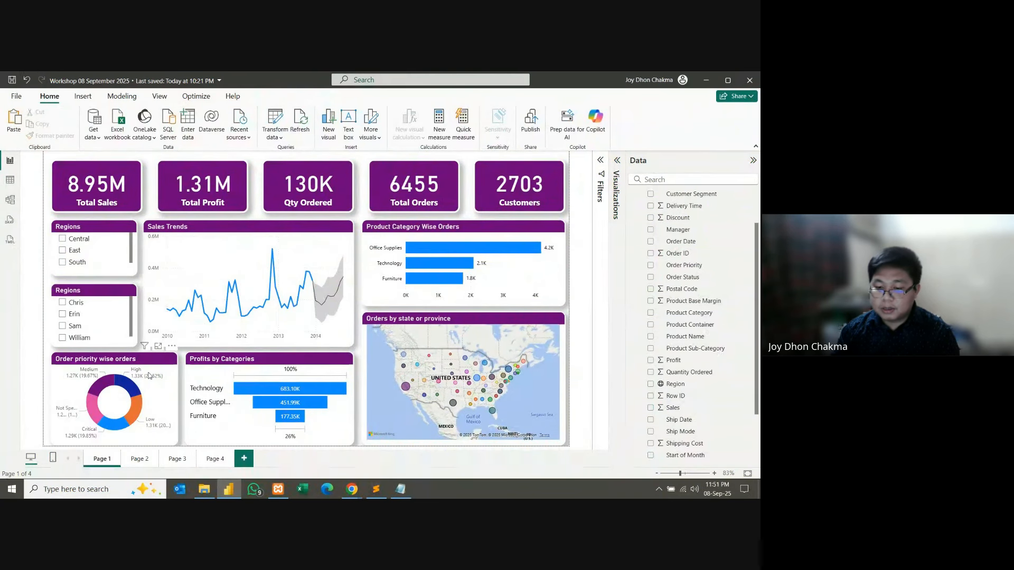
drag(183, 401, 194, 402)
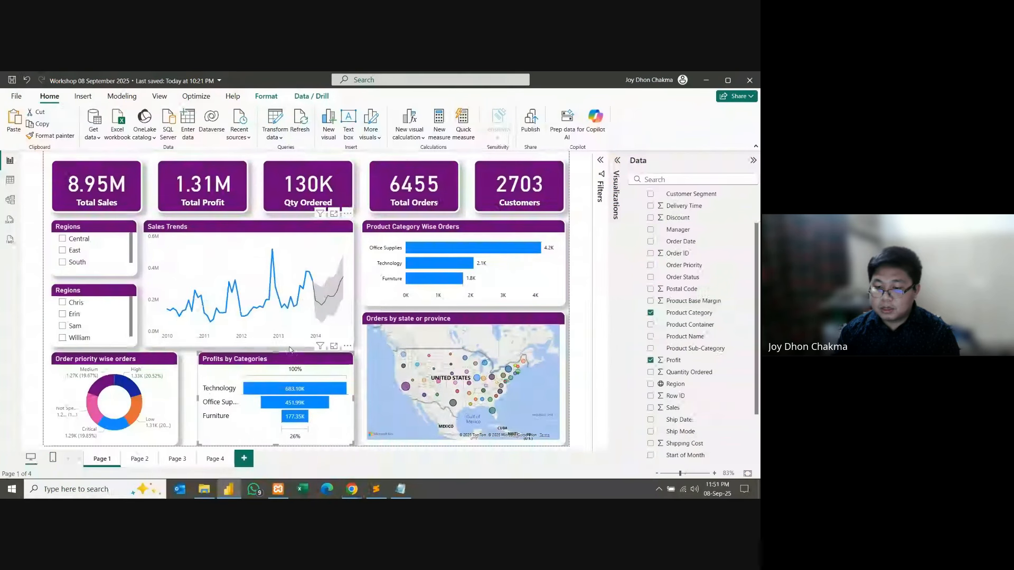
drag(289, 350, 280, 371)
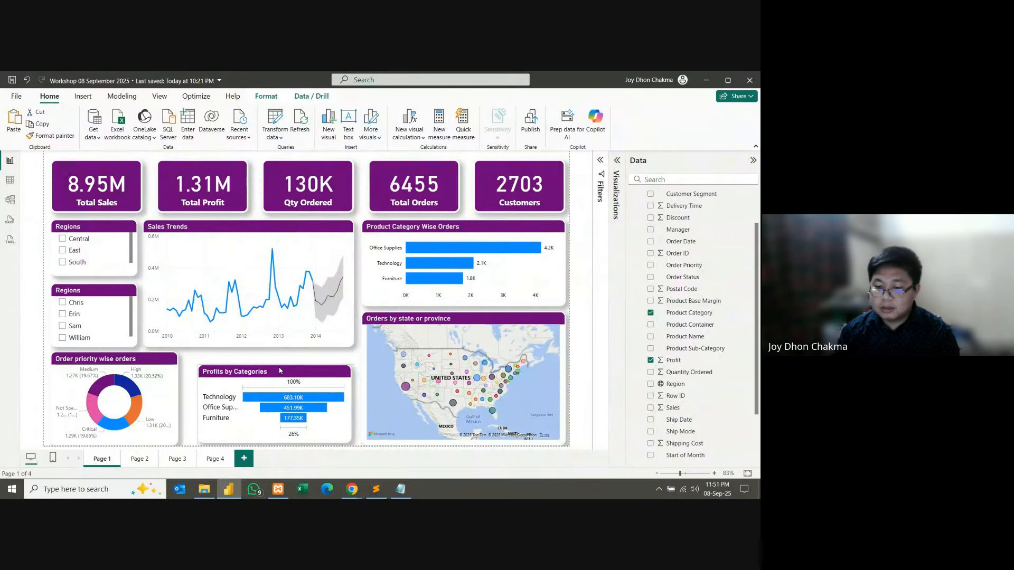
Step: Lower the top edge of the Order priority donut chart to align with the funnel chart, and widen it towards that chart
click(154, 360)
drag(114, 352, 115, 366)
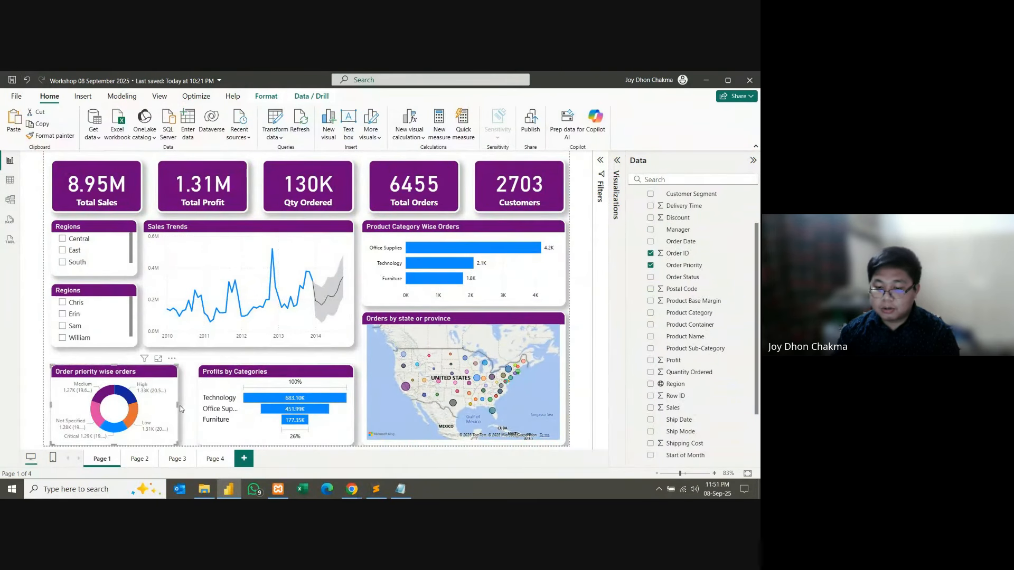
drag(180, 409, 194, 409)
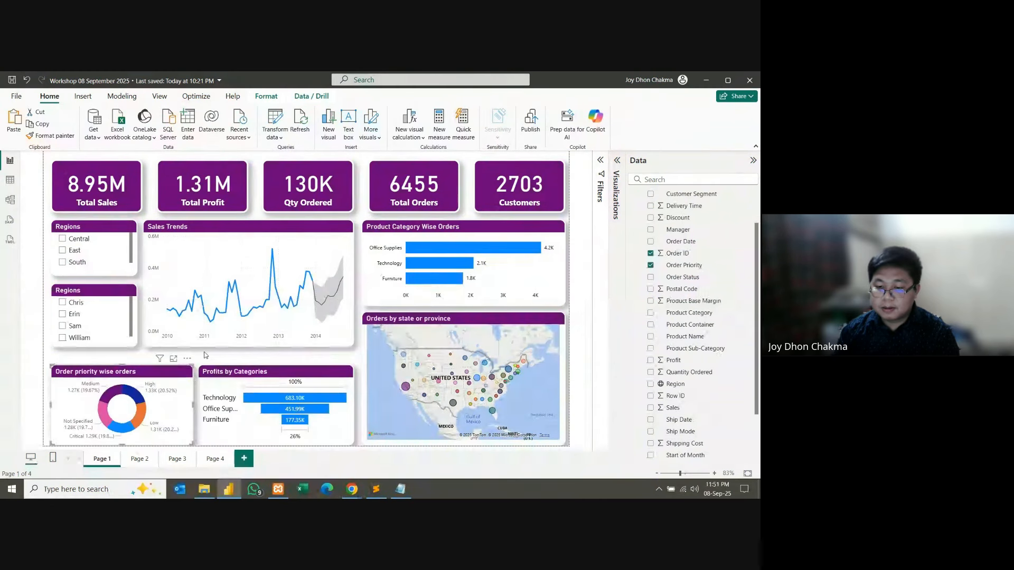
Step: Extend Sales Trends down to just above the lower charts, and move the Manager slicer down to align with its bottom edge
click(210, 342)
drag(248, 347, 247, 363)
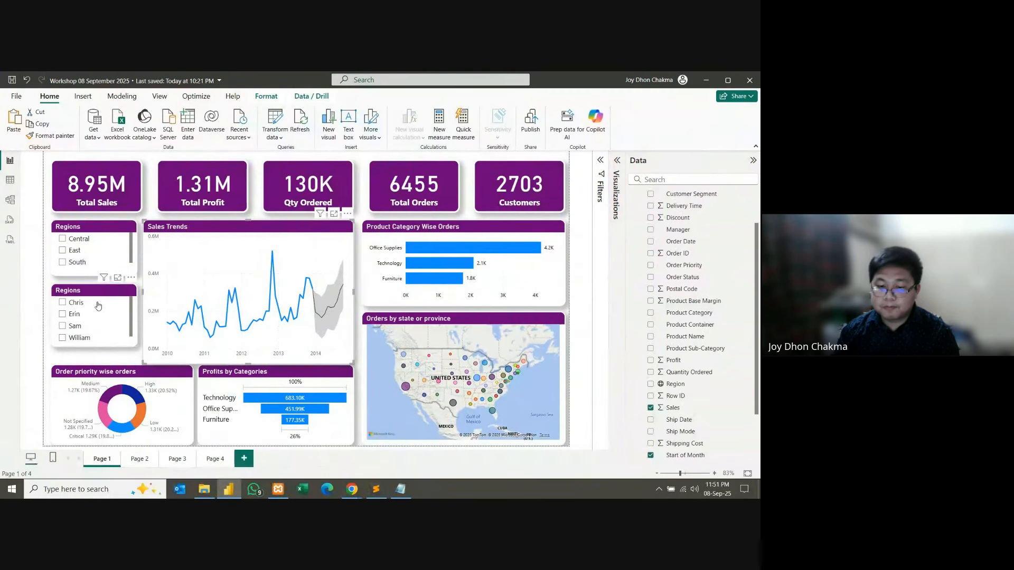
drag(98, 301, 98, 312)
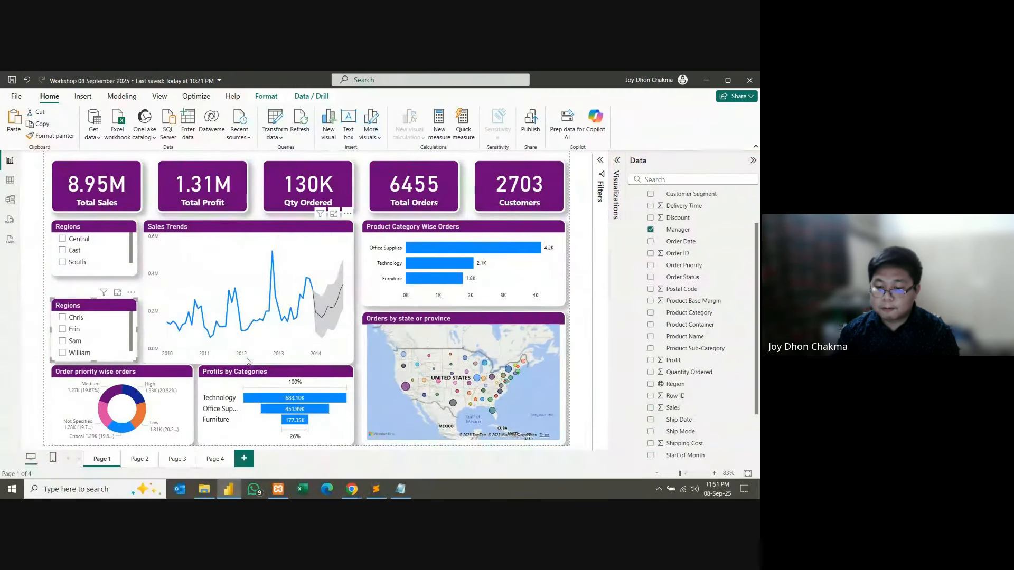
click(247, 365)
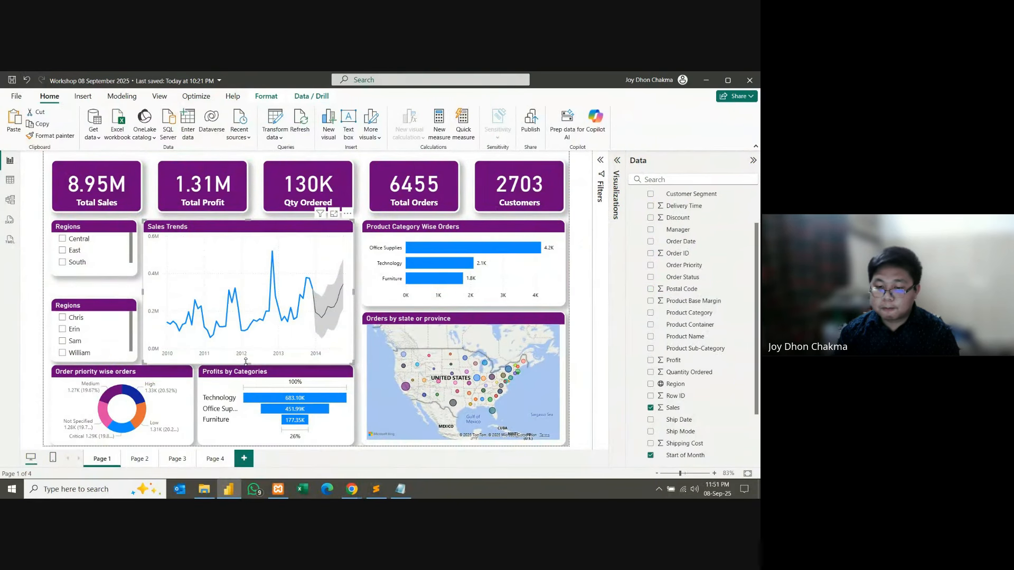
drag(246, 362, 246, 359)
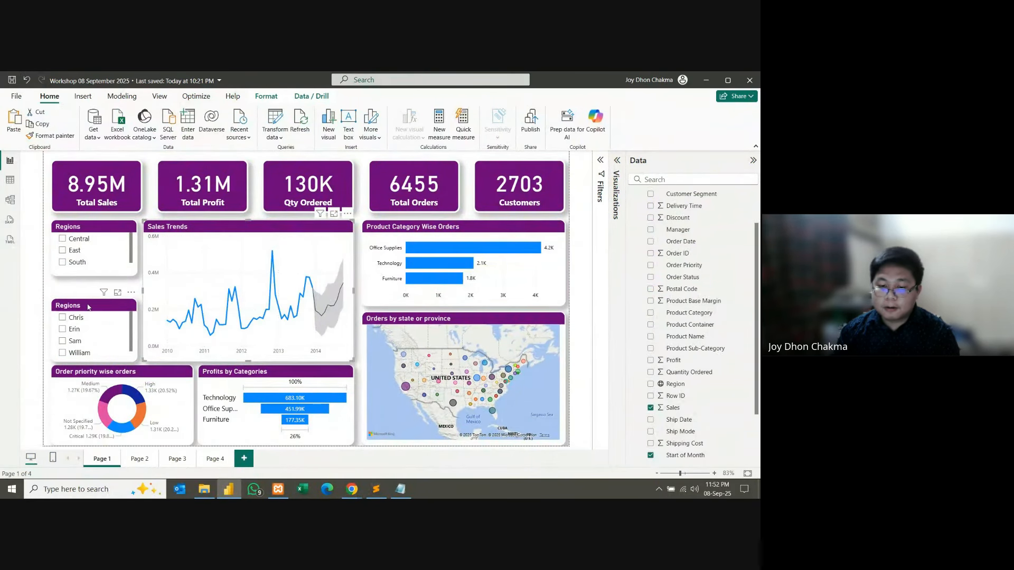
Step: Stretch the Manager slicer upward and the Regions slicer downward so each shows all four options with a small gap between them
click(89, 306)
drag(92, 300, 95, 297)
click(86, 273)
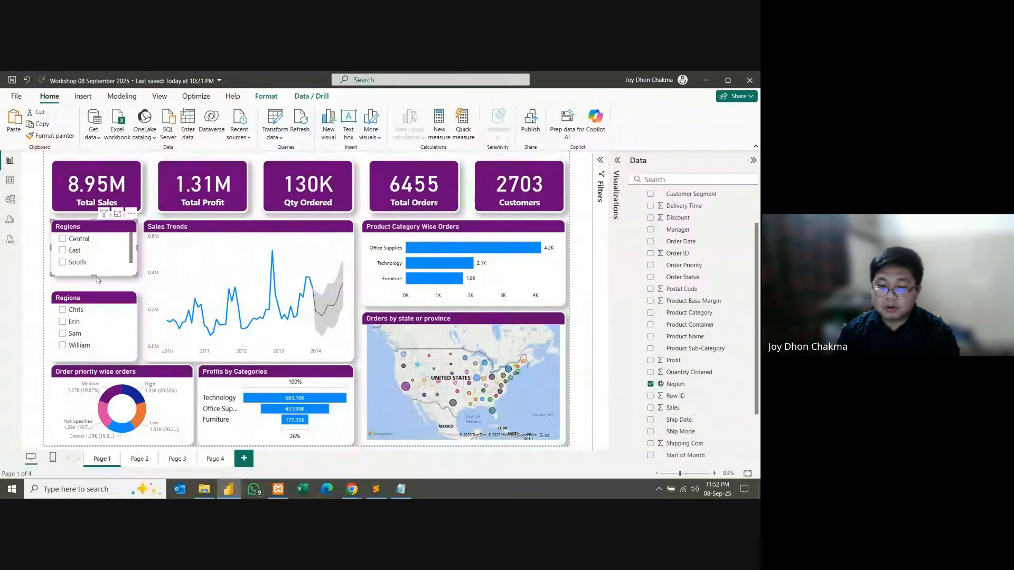
drag(97, 276, 97, 290)
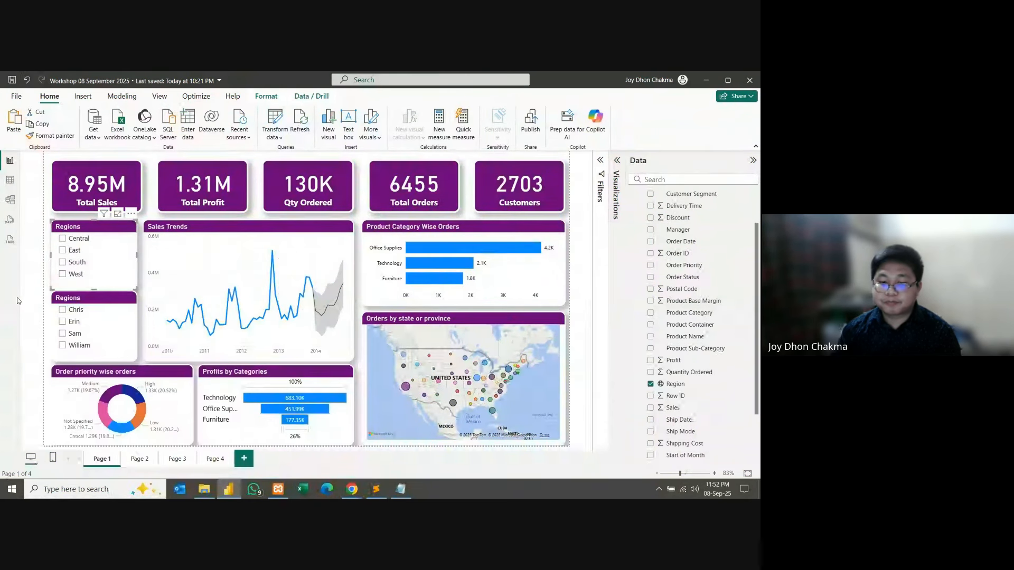
click(23, 301)
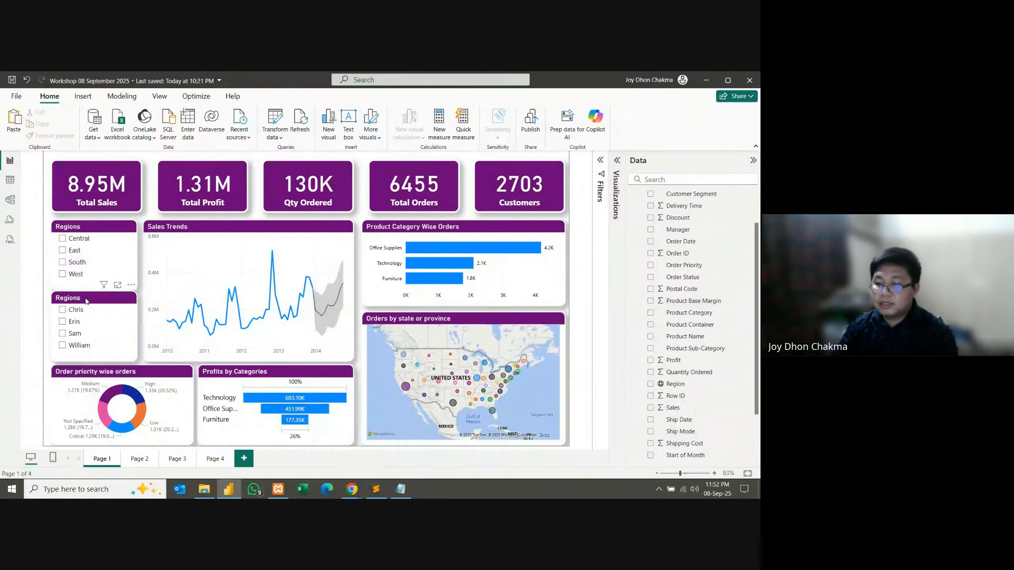
Step: Change the Manager slicer's title text from Regions to "Managers" and collapse the side panes
click(86, 301)
click(618, 160)
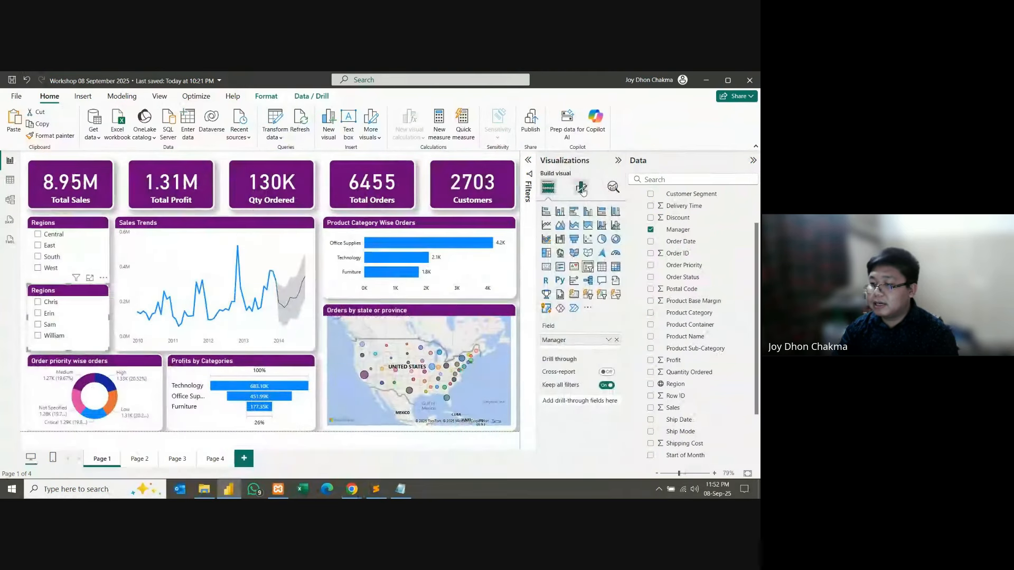
click(581, 187)
click(580, 231)
click(570, 275)
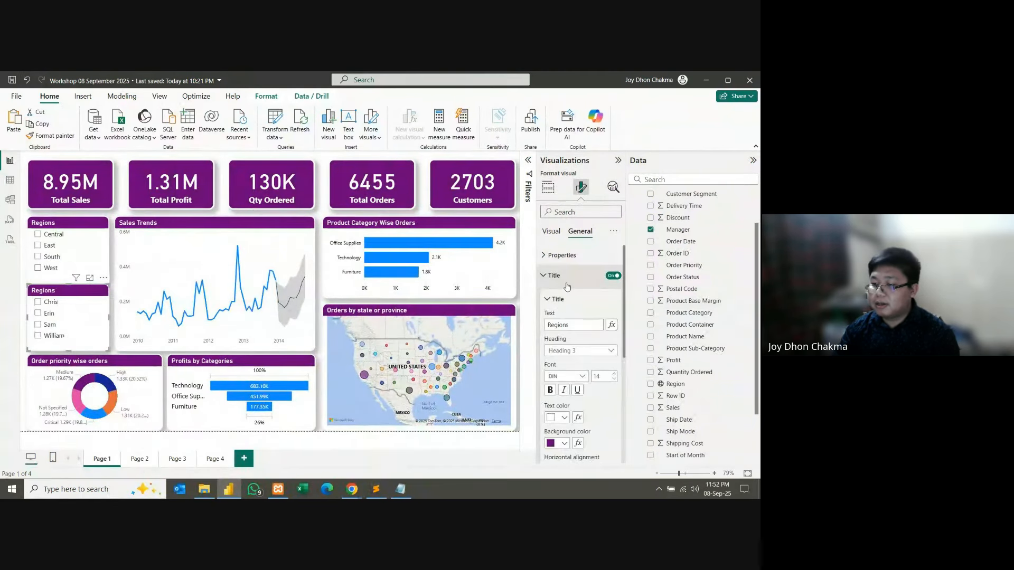
click(580, 325)
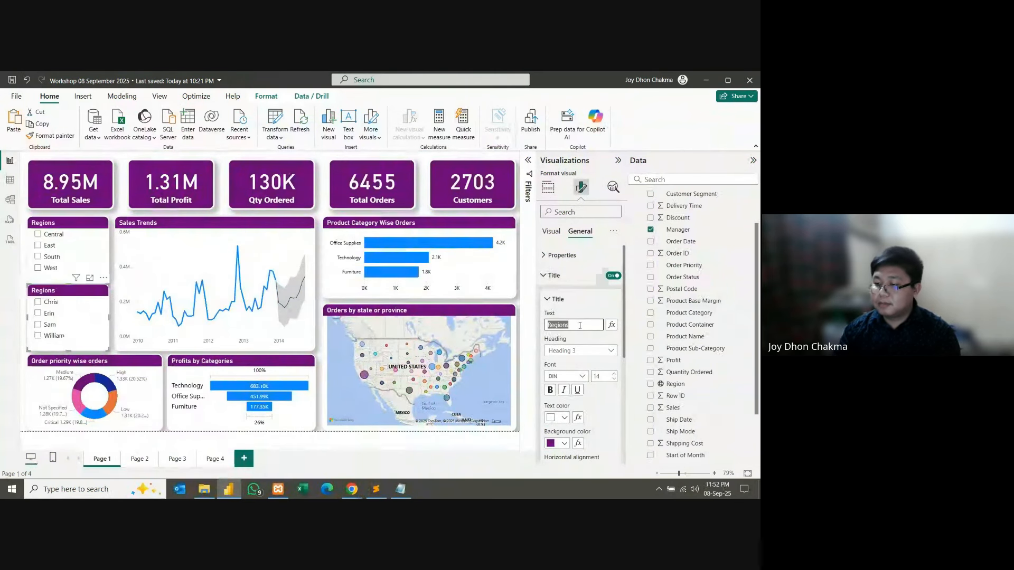
text(Managers)
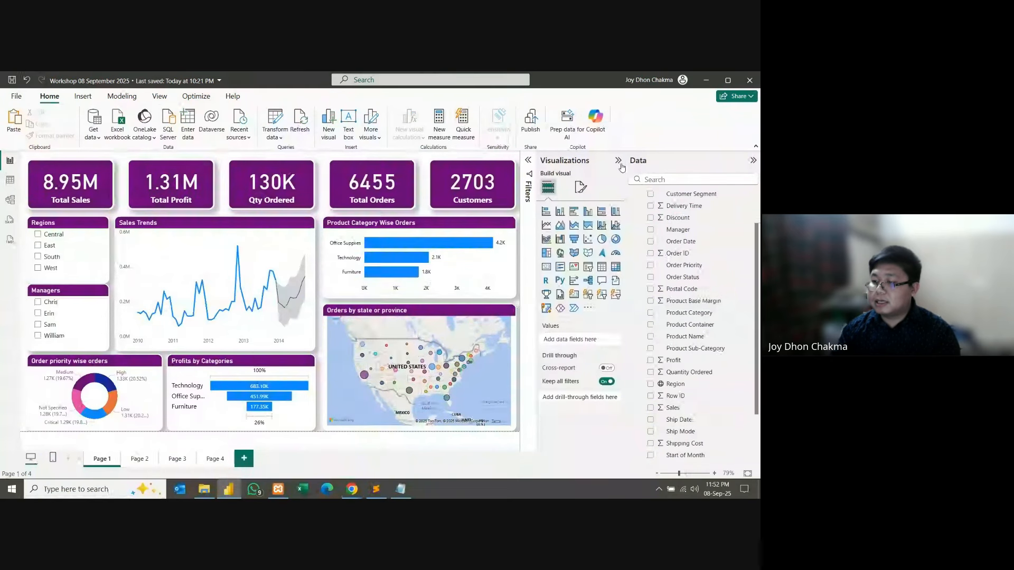
click(618, 161)
click(753, 160)
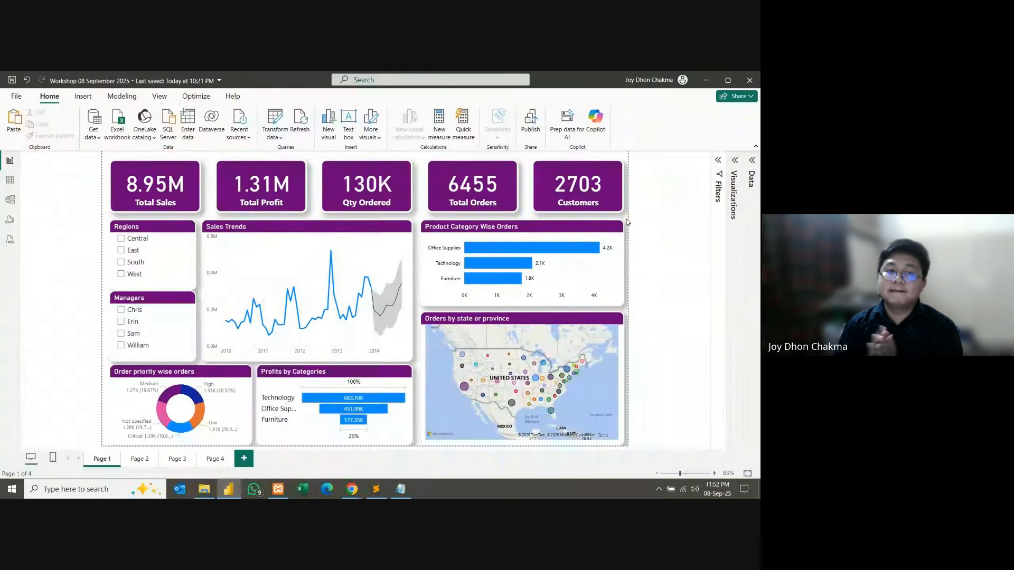
Step: Test the Managers slicer by filtering the page on the first and third managers in turn, clearing each selection
click(122, 311)
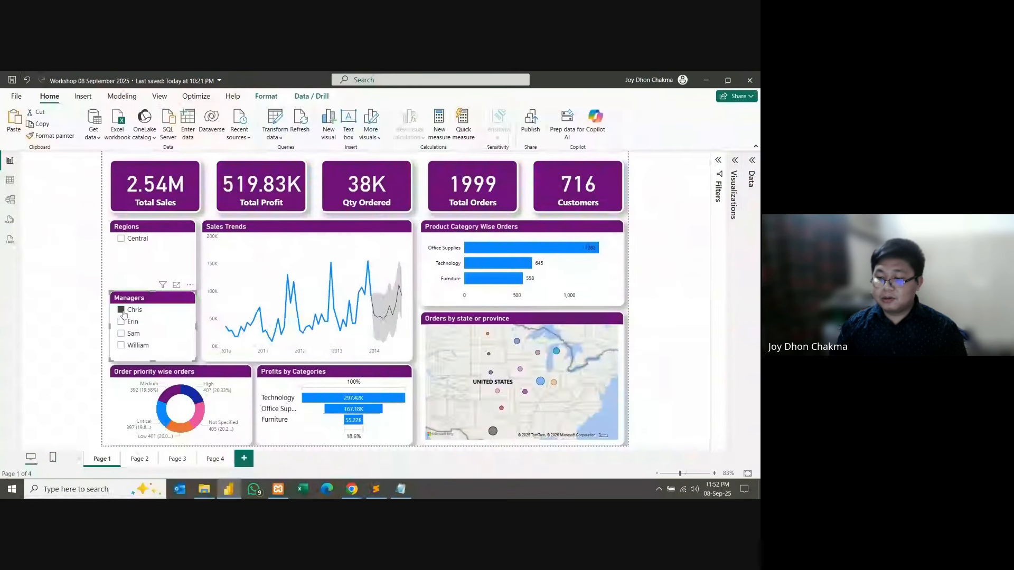
click(121, 310)
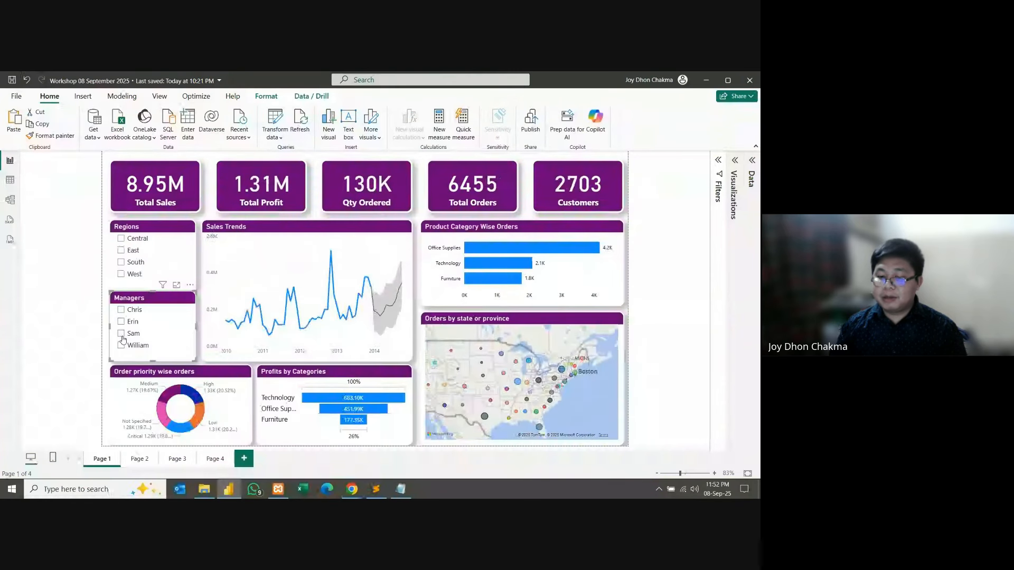
click(121, 334)
click(121, 334)
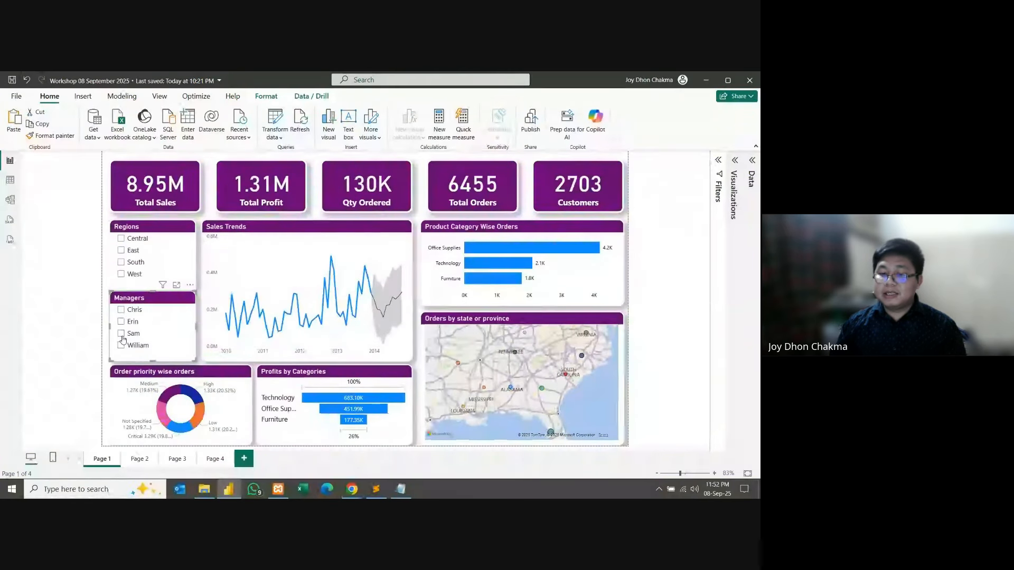
click(104, 345)
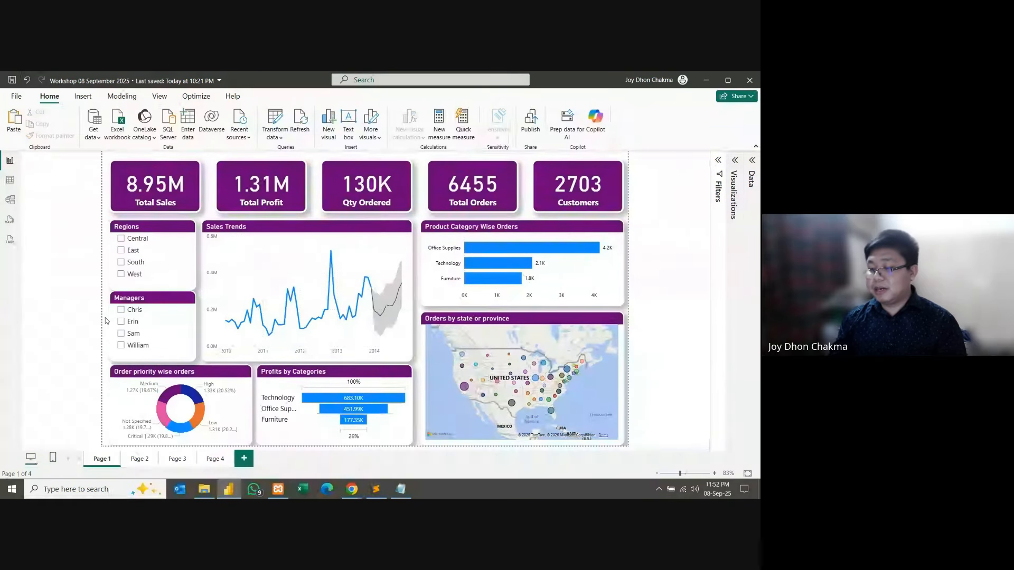
click(142, 301)
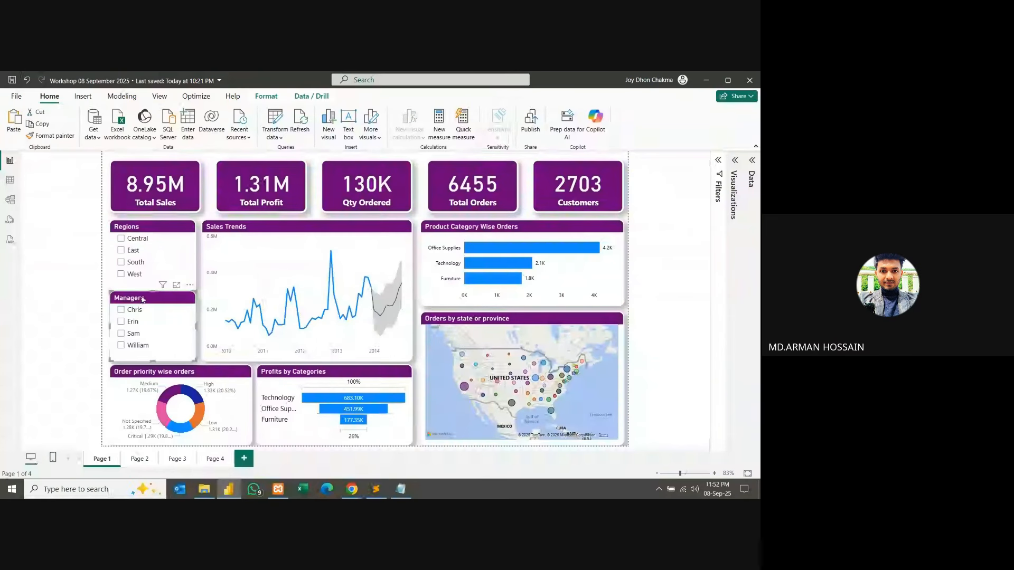
click(512, 322)
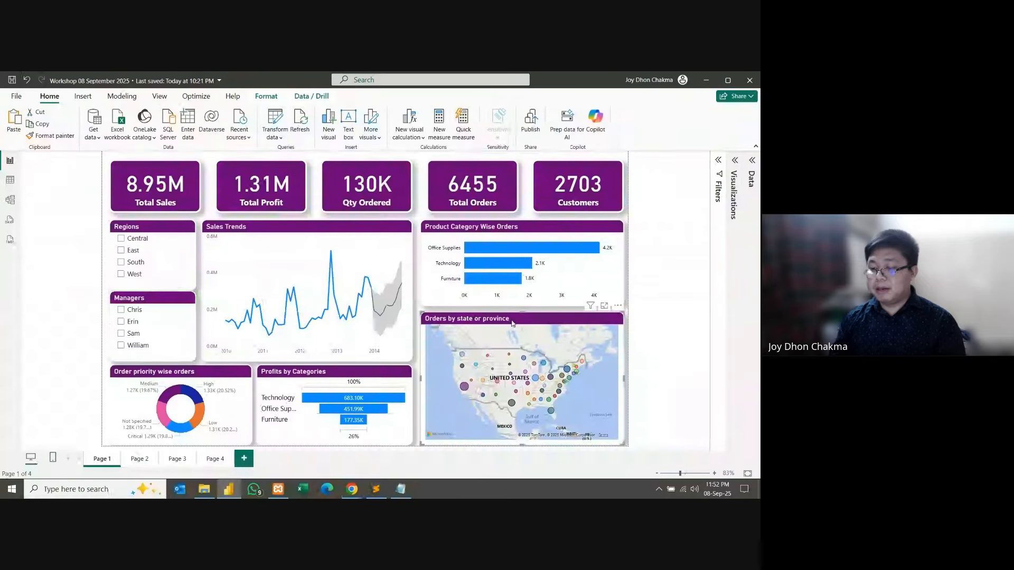
click(660, 251)
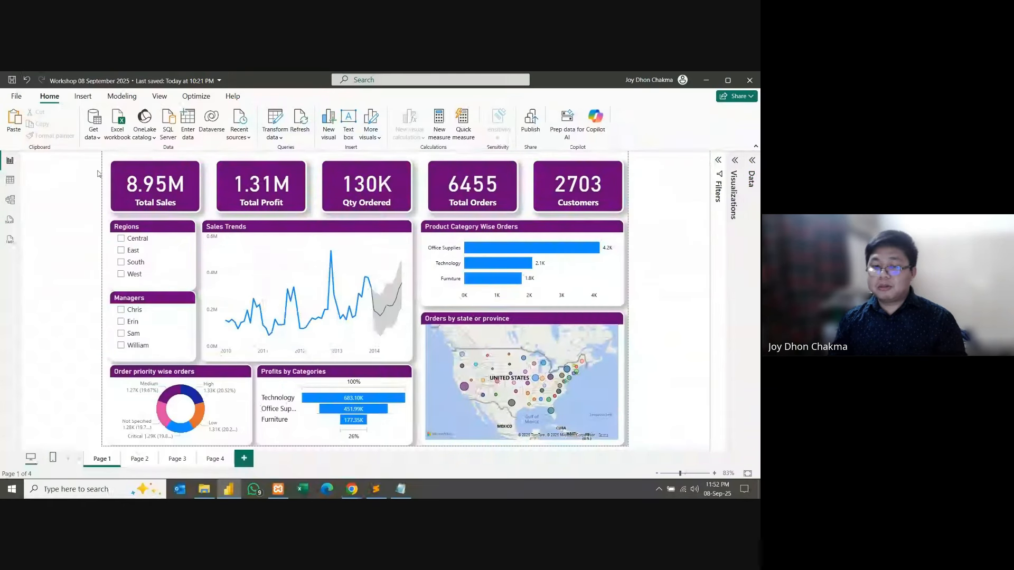
Step: Add a new map visual to the page and move it over the Sales Trends chart
click(735, 160)
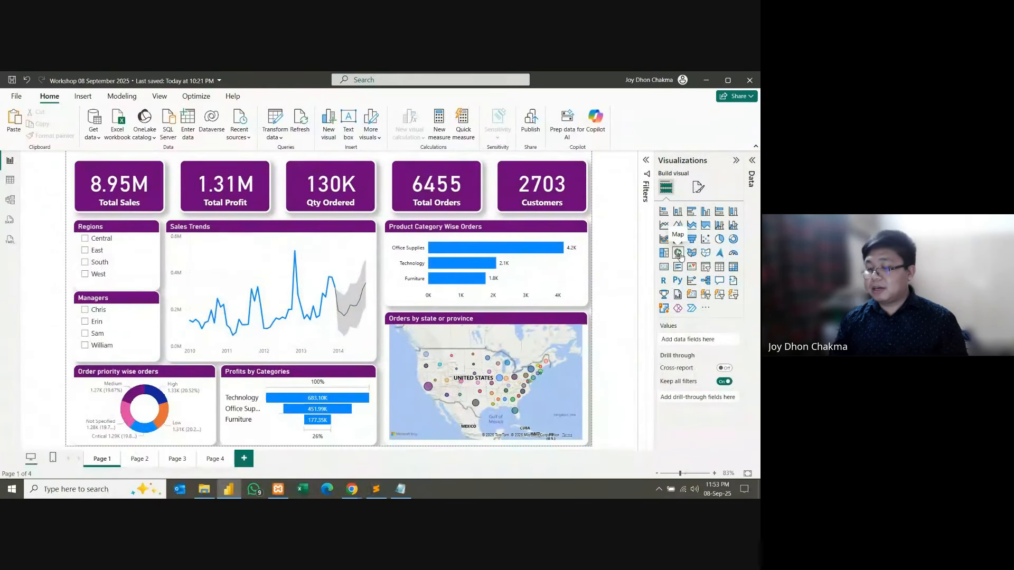
click(678, 253)
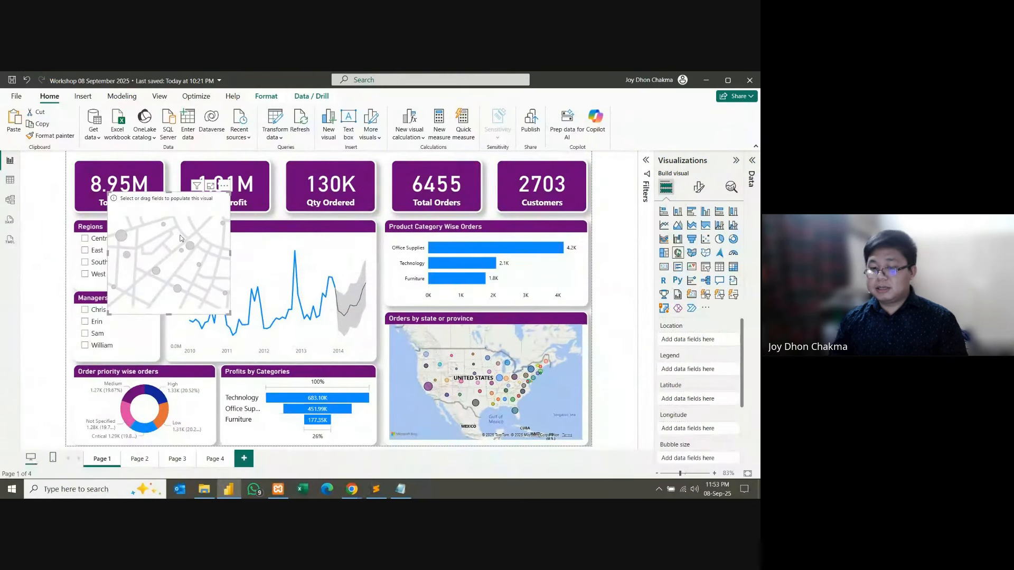
drag(183, 195, 338, 219)
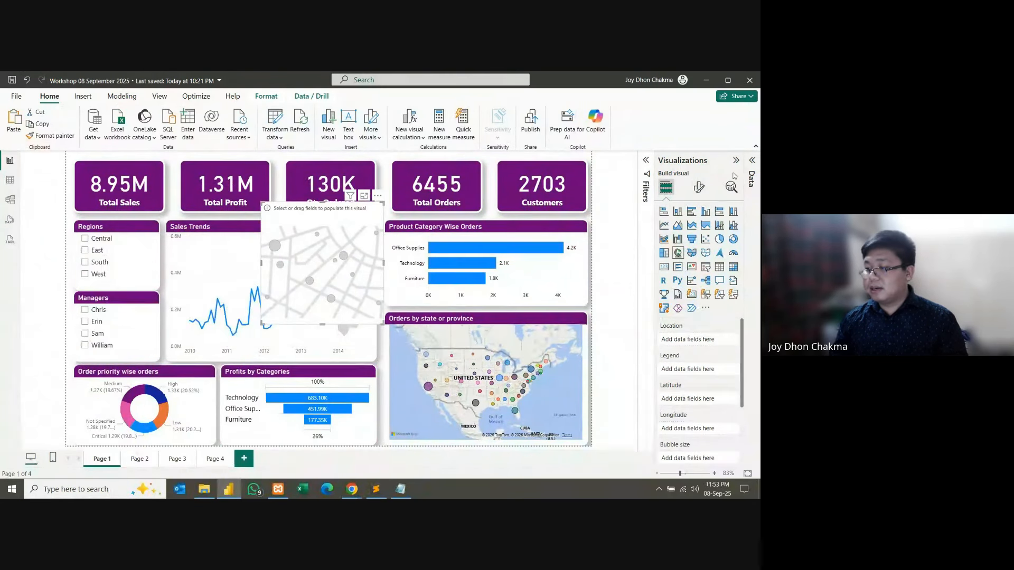
Step: Assign State or Province as both the location and the legend of the new map
click(755, 168)
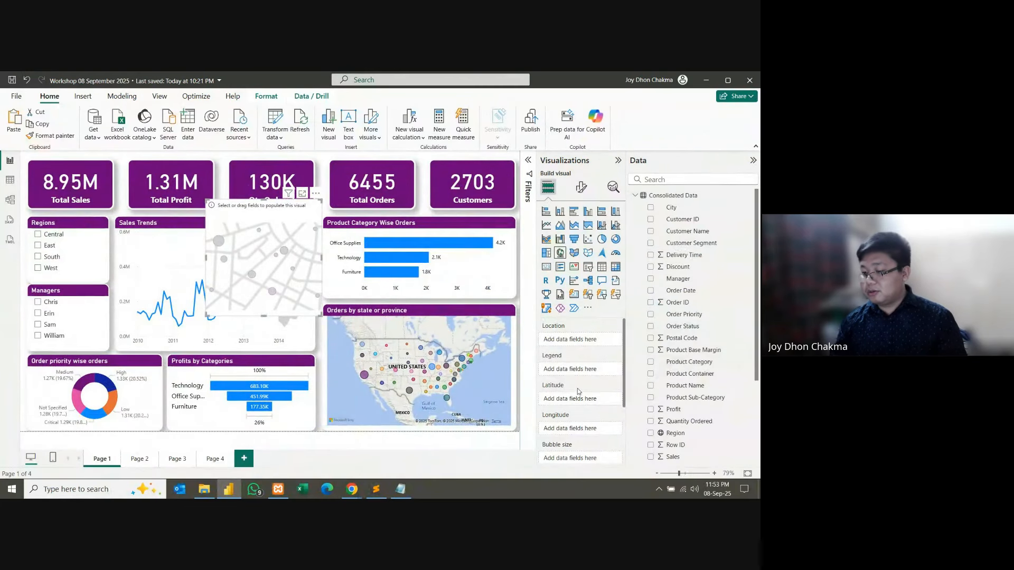
scroll(697, 351, down, 2)
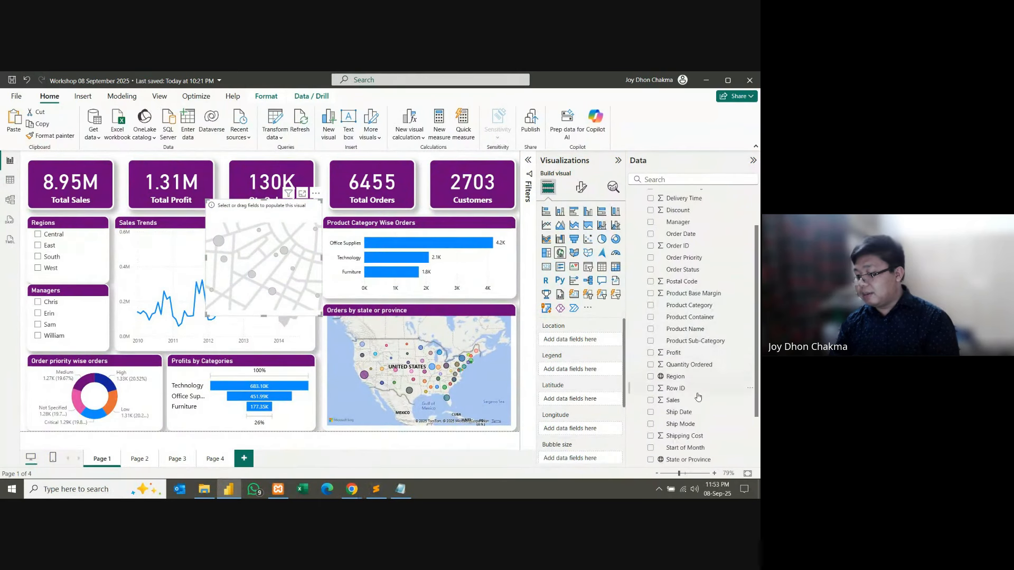
scroll(699, 370, down, 1)
scroll(698, 397, down, 1)
drag(698, 398, 586, 341)
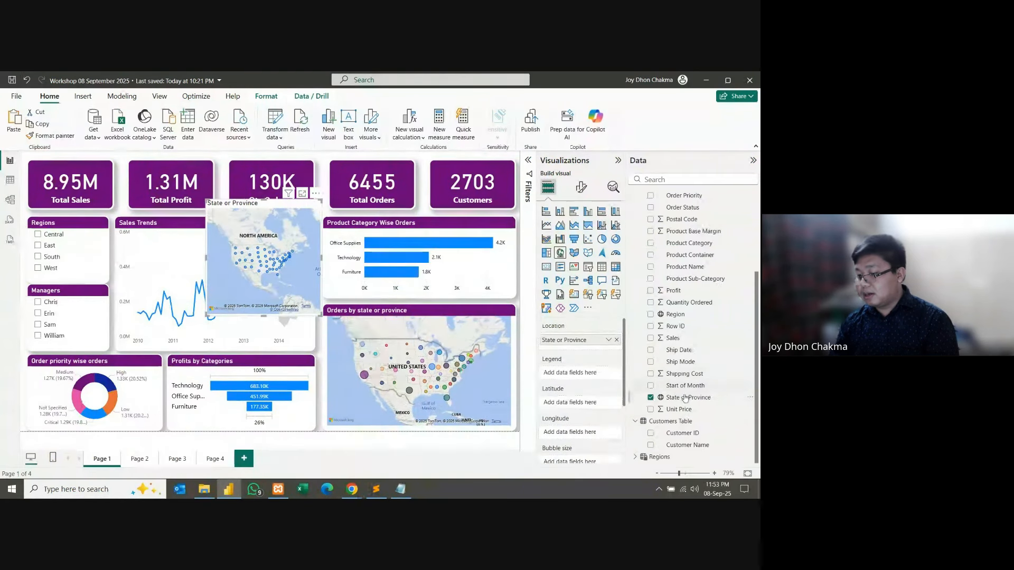
drag(683, 397, 580, 372)
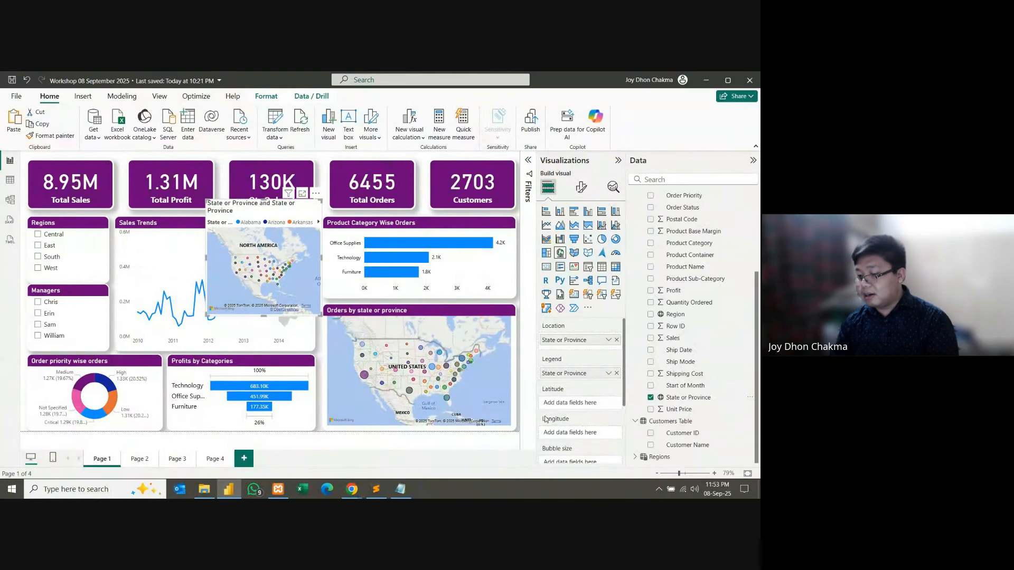
Step: Size the new map's bubbles by the count of Order ID and turn off its legend
scroll(549, 419, down, 3)
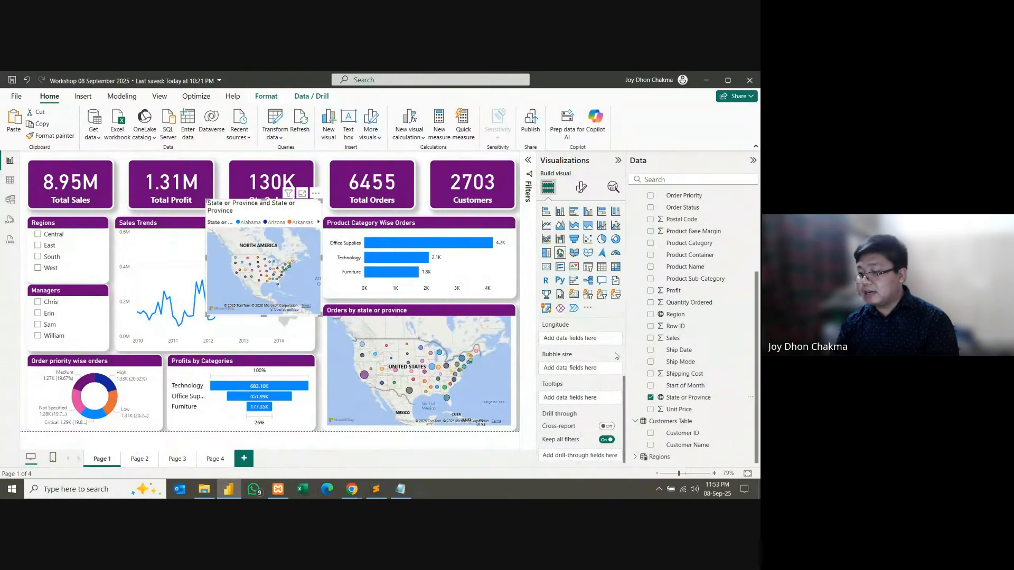
scroll(697, 328, up, 1)
scroll(697, 327, up, 4)
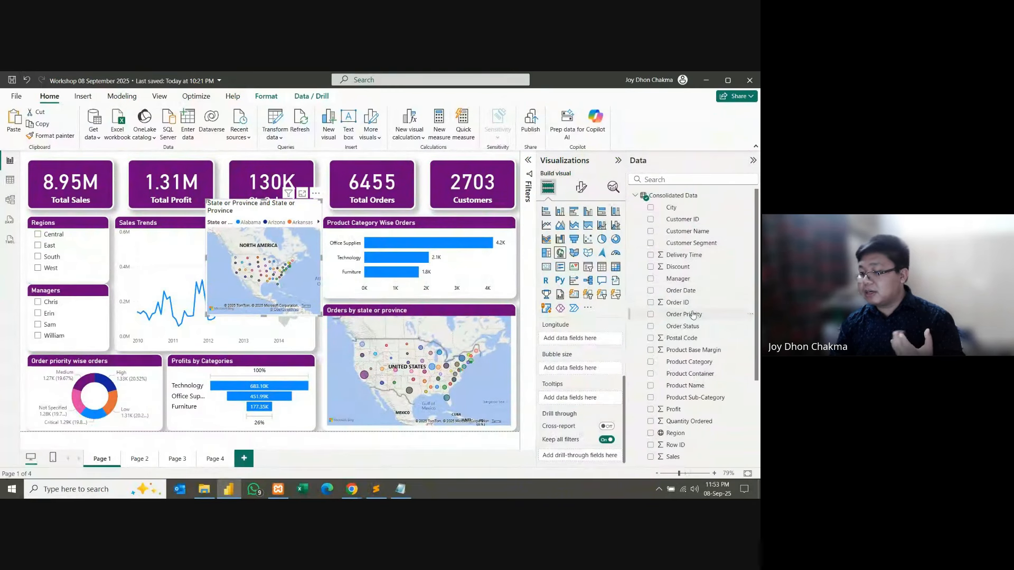
drag(693, 307, 578, 373)
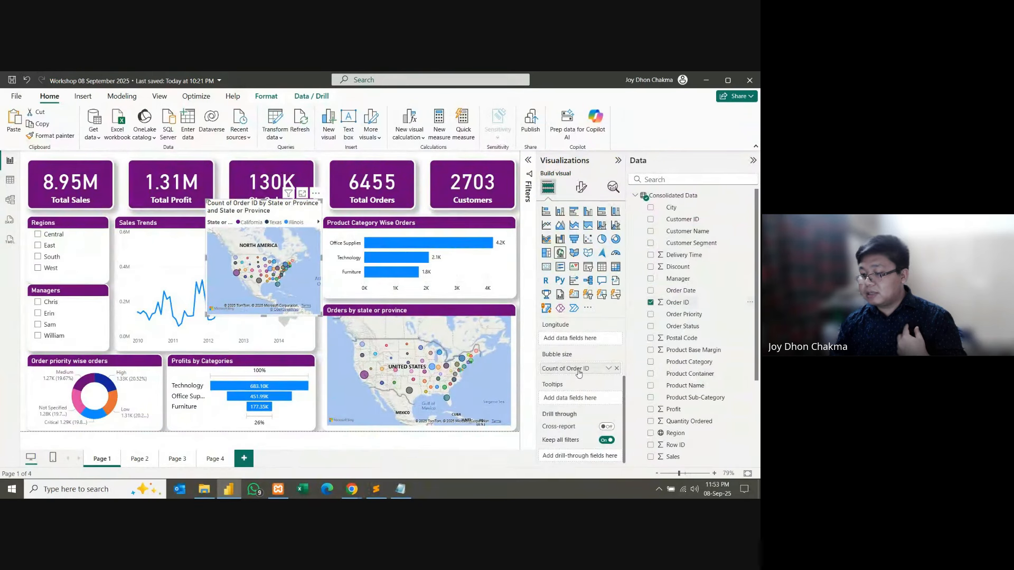
click(609, 368)
click(638, 295)
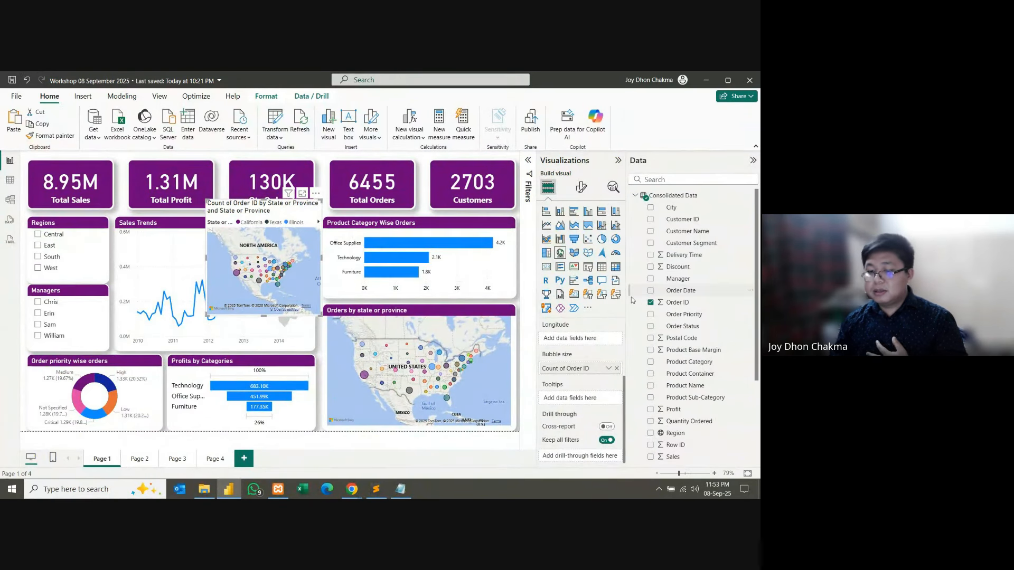
click(577, 185)
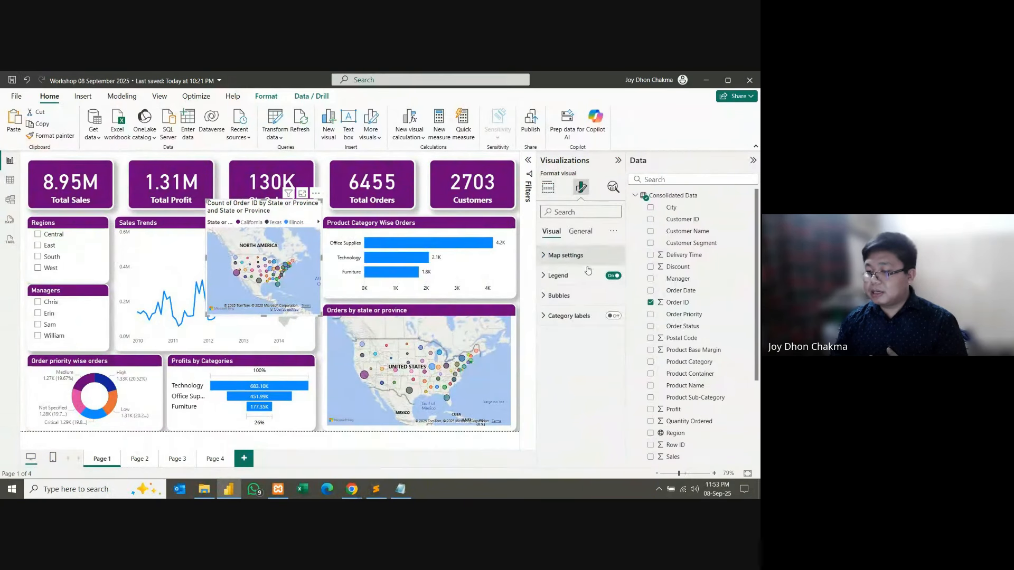
click(613, 276)
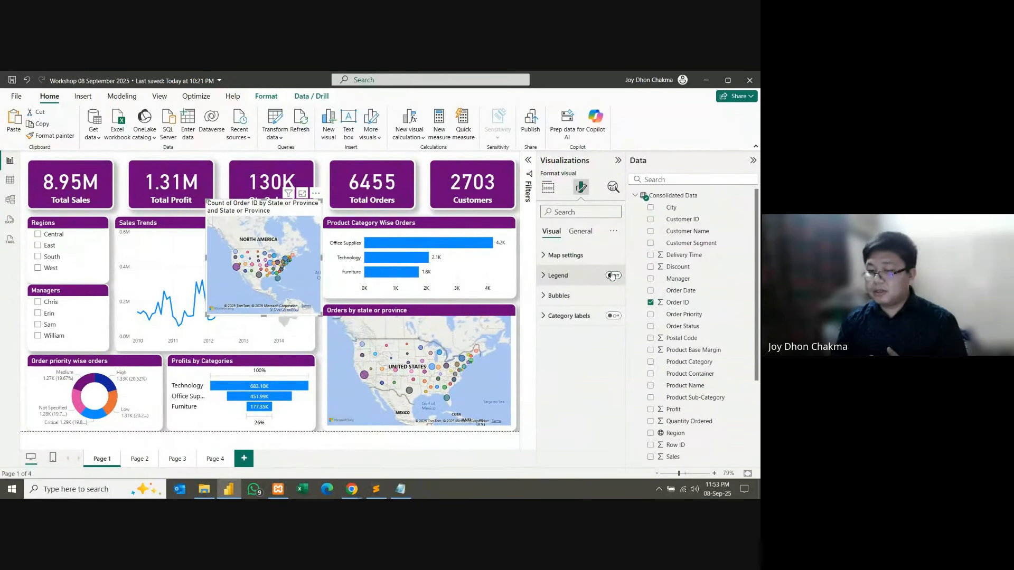
Step: Set the new map's title text to "Orders by state or provinces"
click(580, 232)
click(554, 276)
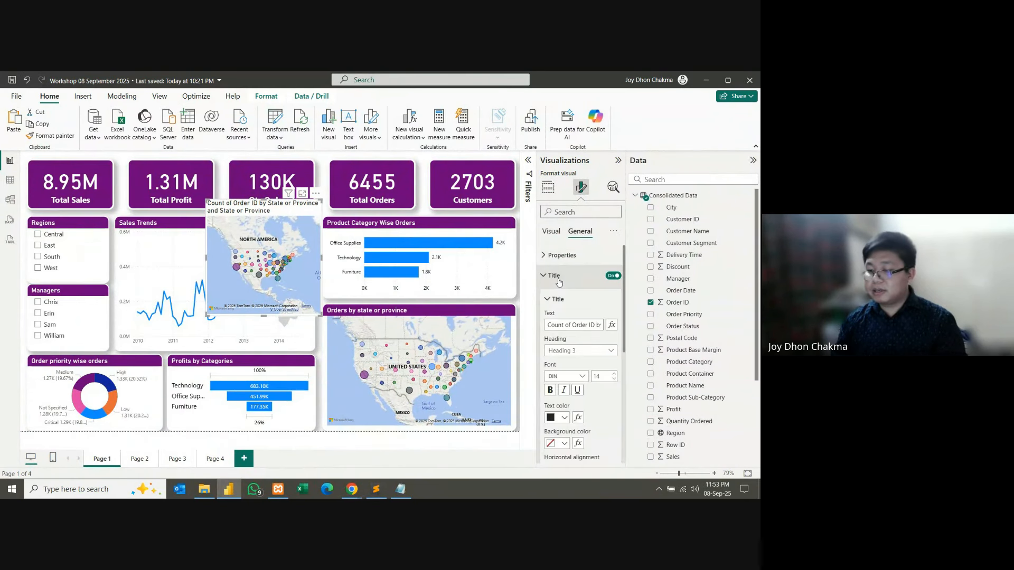
triple_click(568, 325)
text(State)
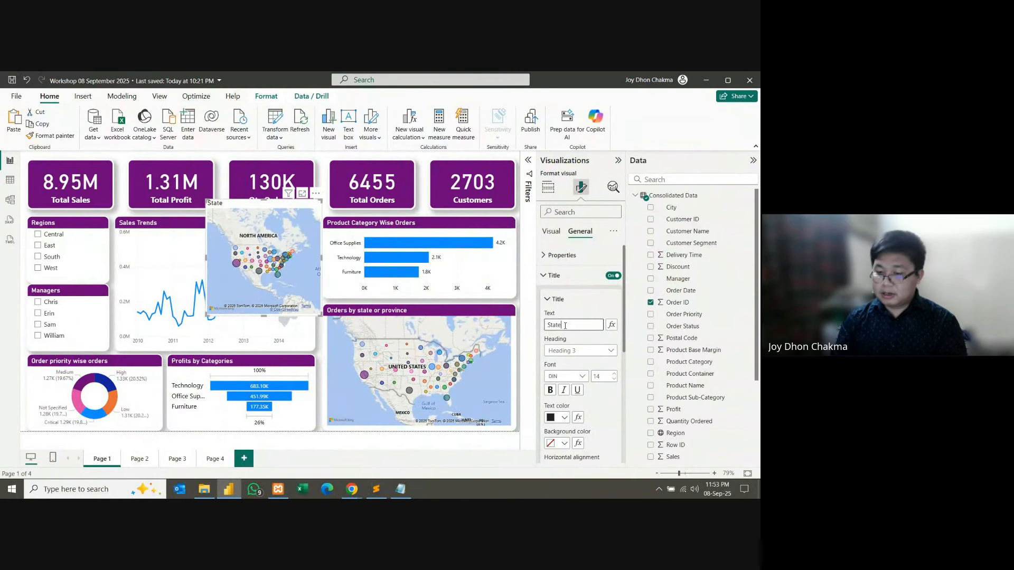
key(BackSpace)
key(BackSpace)
key(BackSpace)
key(BackSpace)
text(Order)
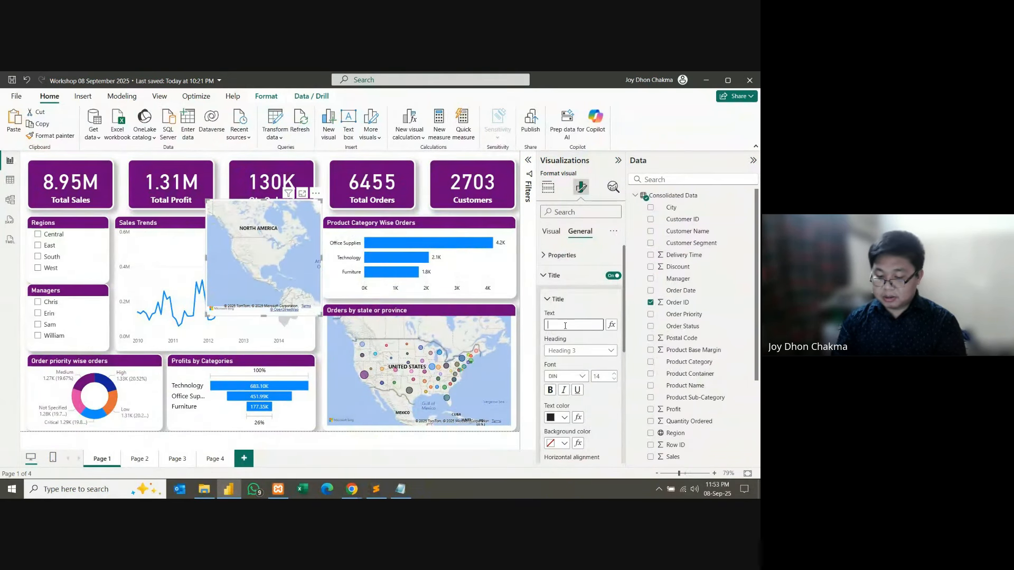
text(s by )
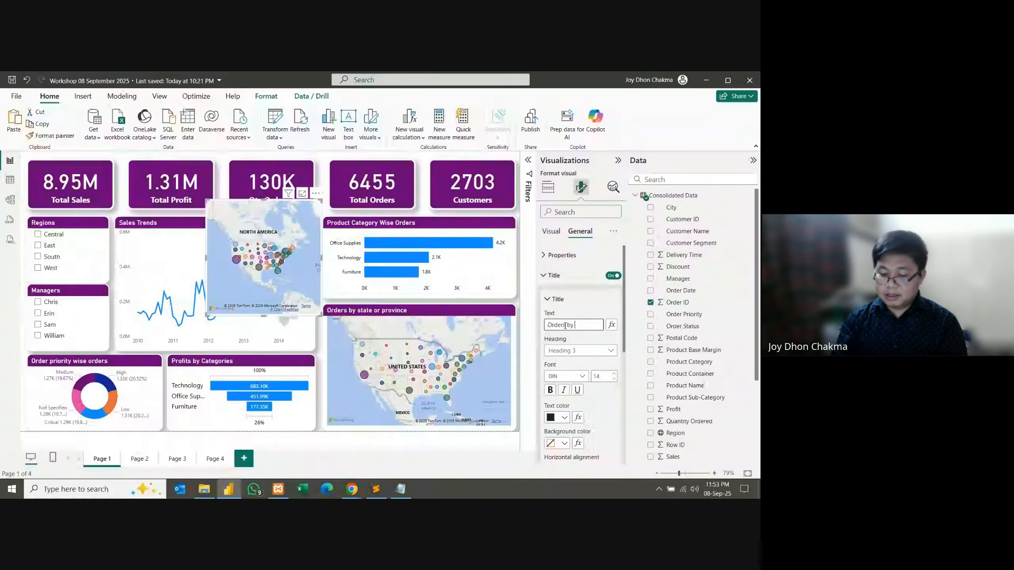
text(sta)
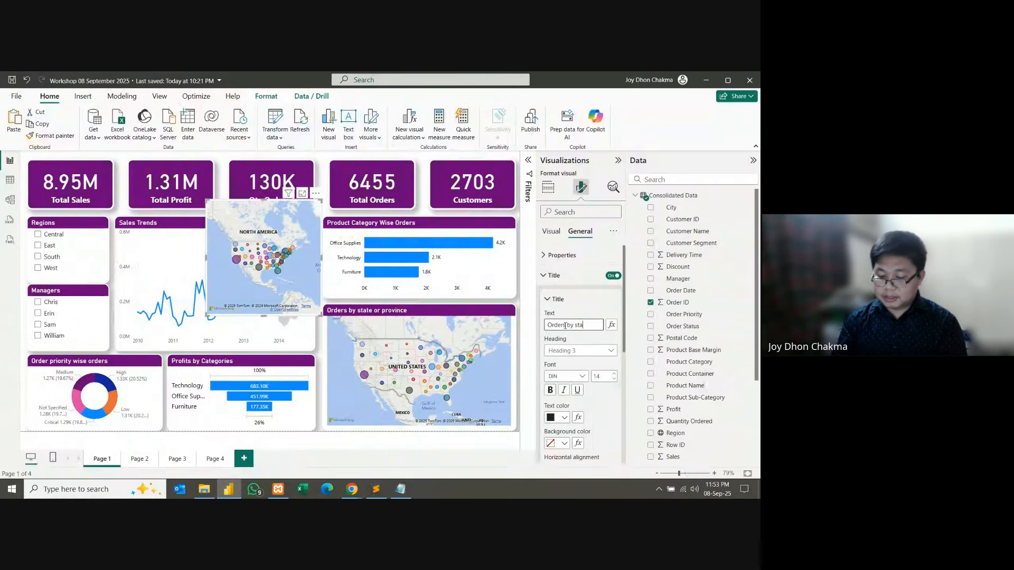
text(te or prov)
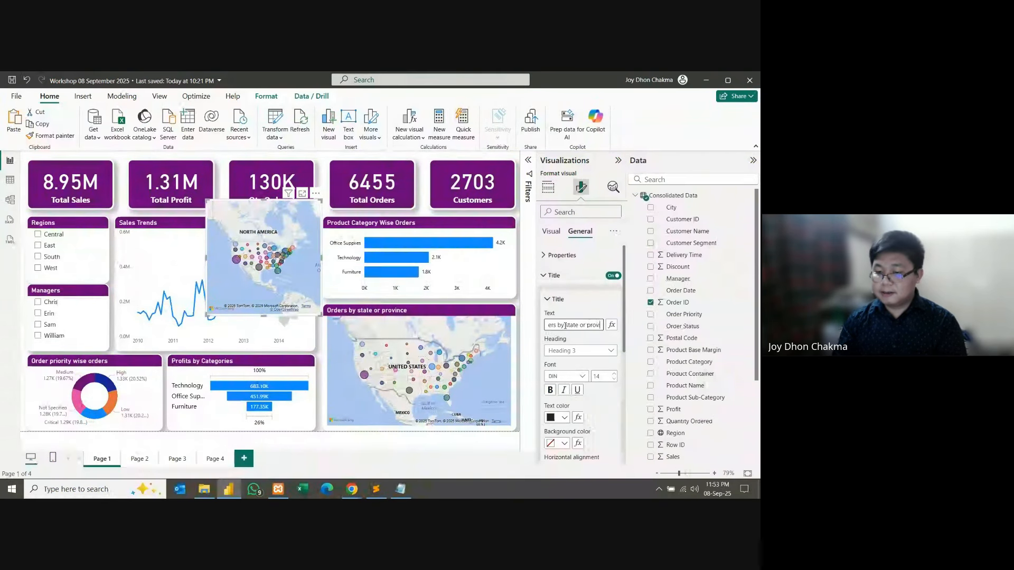
text(inces)
click(579, 339)
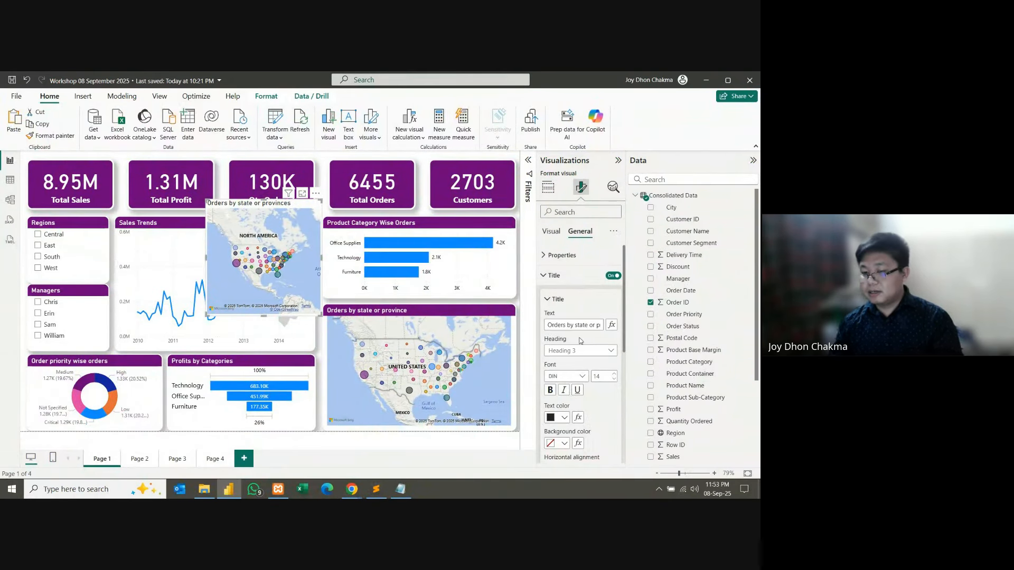
Step: Give the new map's title white text on the same purple background as the other visual headers
click(564, 417)
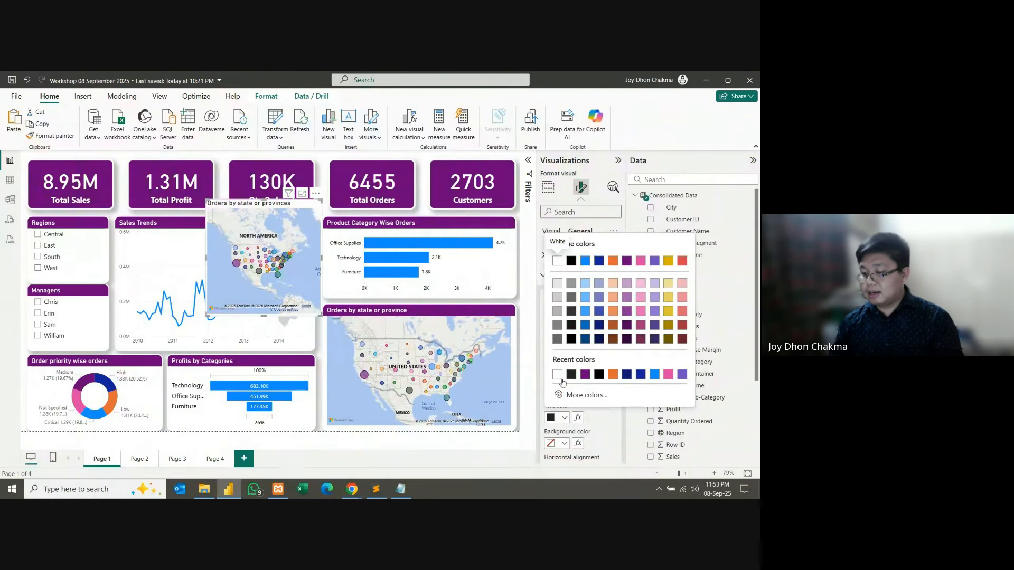
click(553, 253)
click(564, 448)
click(572, 382)
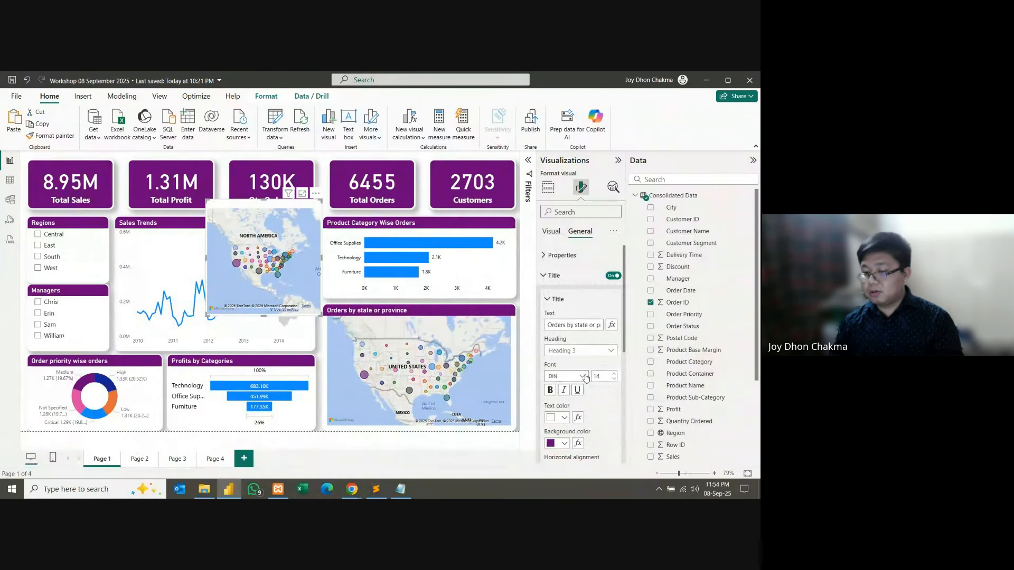
scroll(586, 377, down, 6)
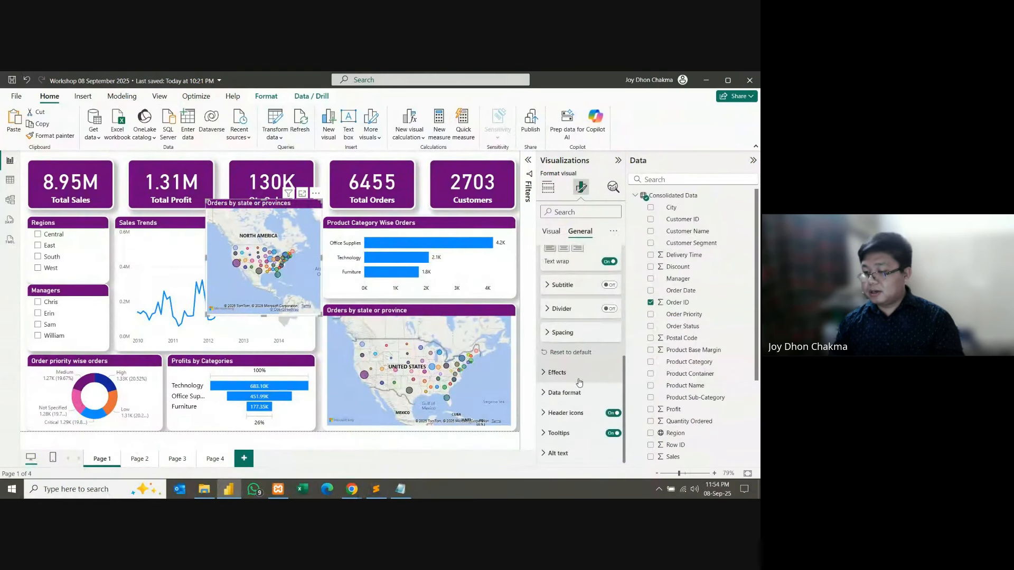
Step: Turn on the new map's visual border and shadow, with 14 px rounded corners and a 3 px border width
click(561, 375)
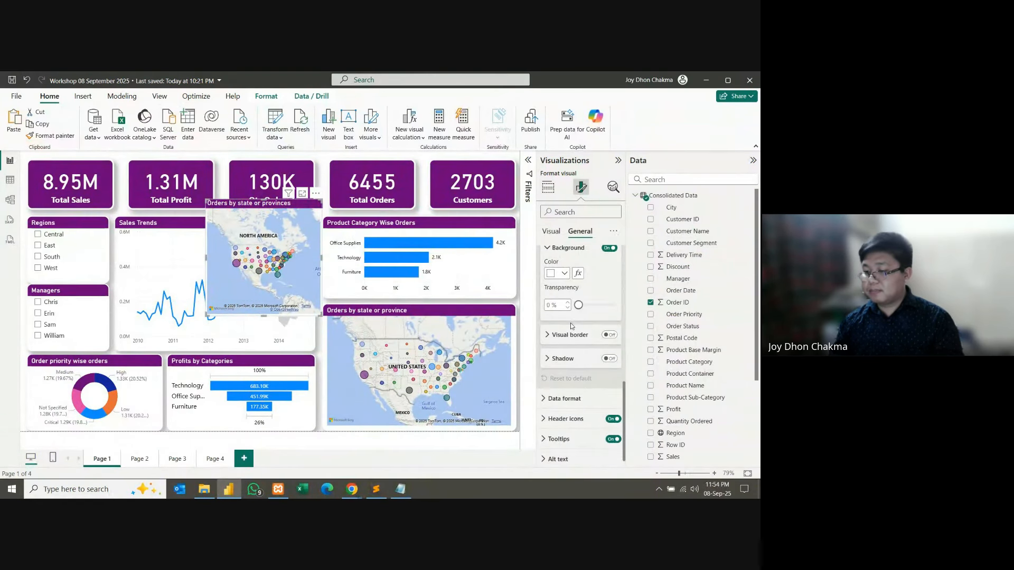
click(609, 335)
click(609, 359)
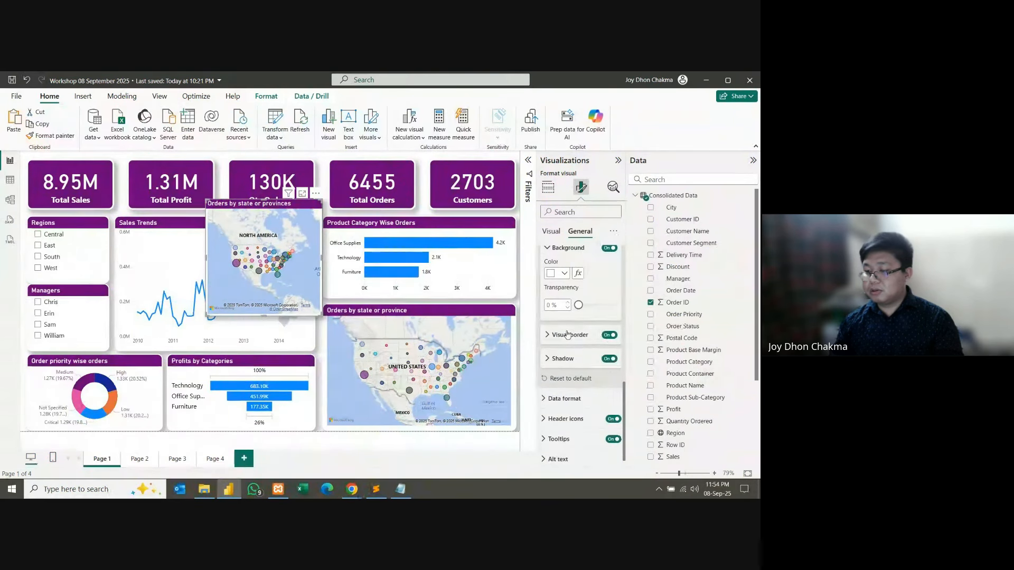
click(569, 335)
click(564, 360)
click(571, 319)
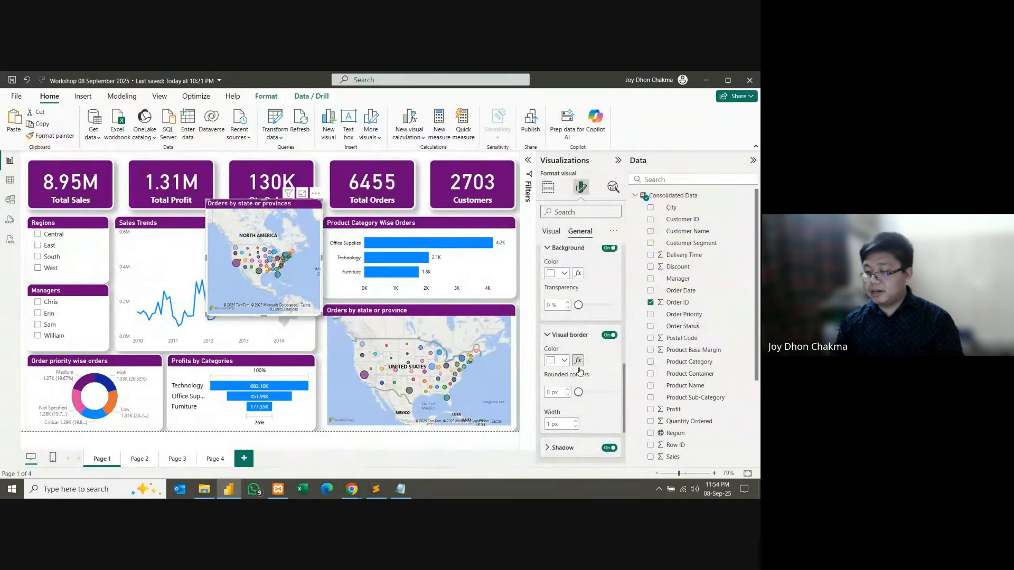
double_click(557, 391)
text(14)
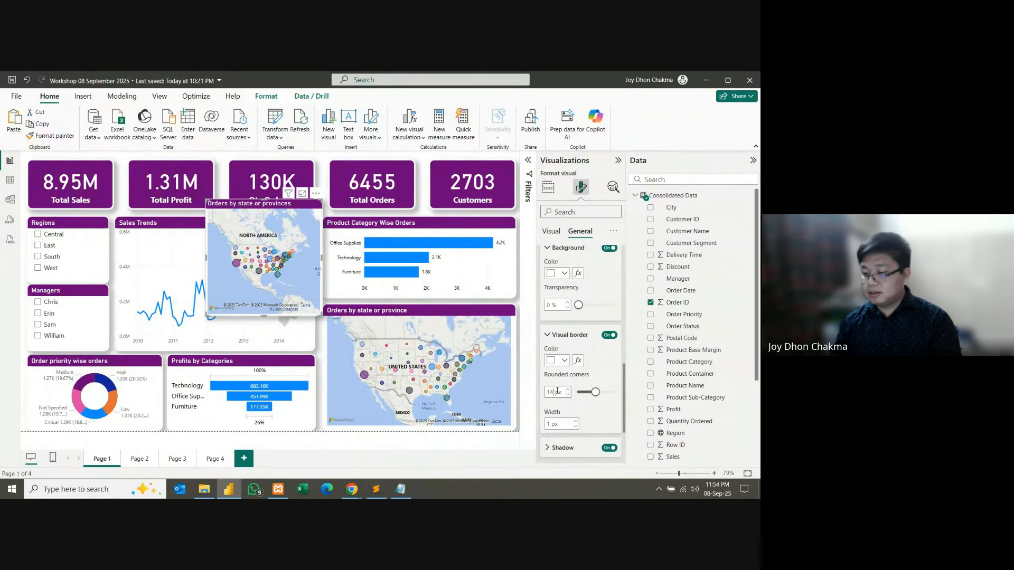
double_click(559, 425)
text(3)
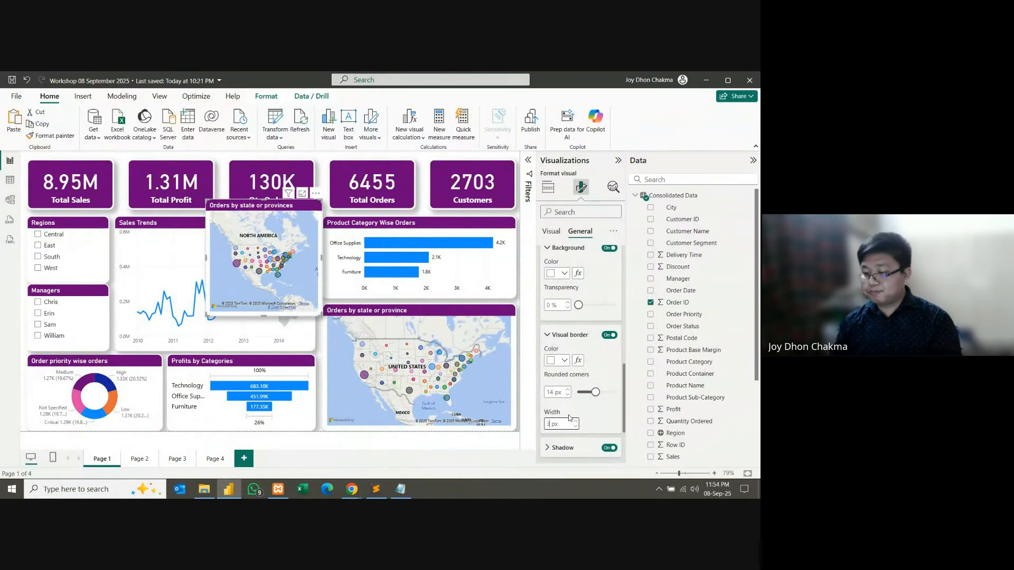
click(587, 412)
Step: Move and enlarge the demonstration map over the dashboard, and delete it from the page
drag(274, 209, 309, 220)
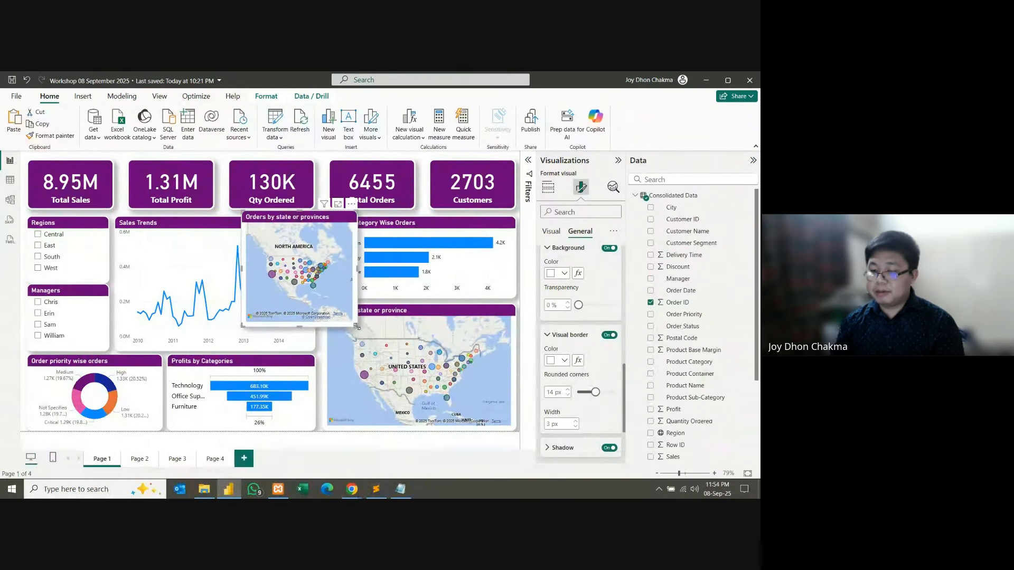
drag(358, 327, 482, 373)
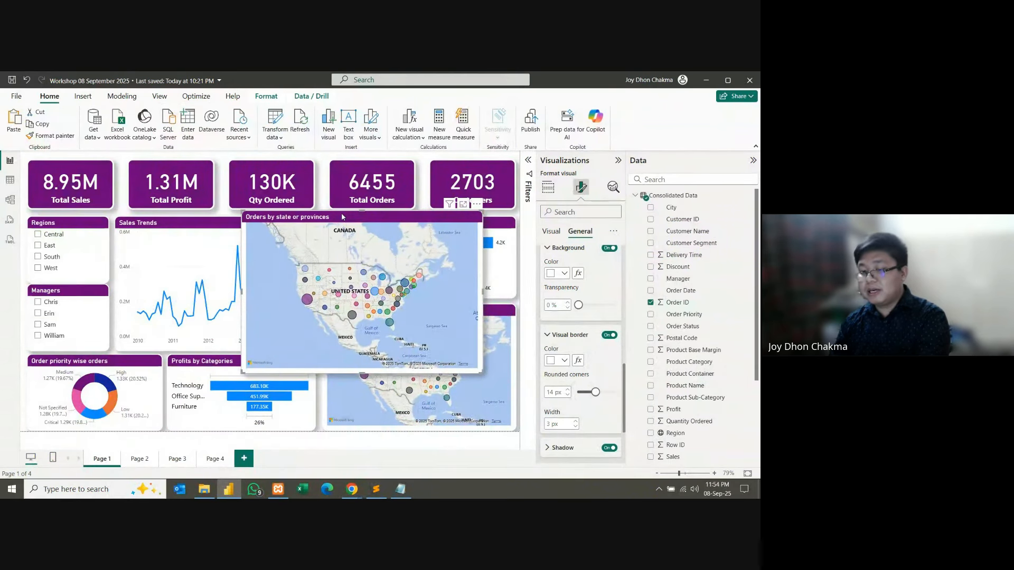
key(Delete)
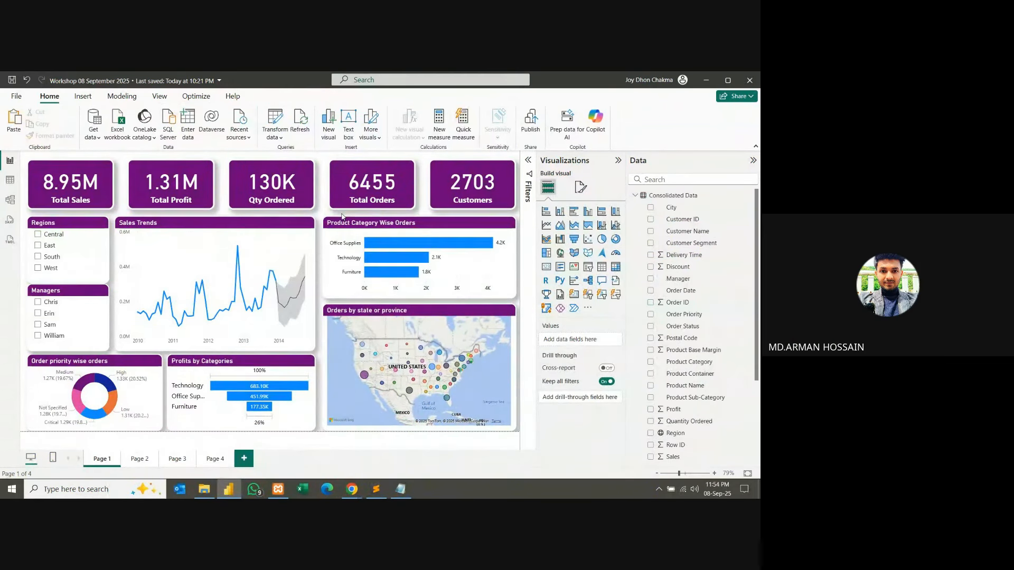
Step: Examine the Map and Filled Map visuals setting in the global Security options and close the options without changes
click(17, 97)
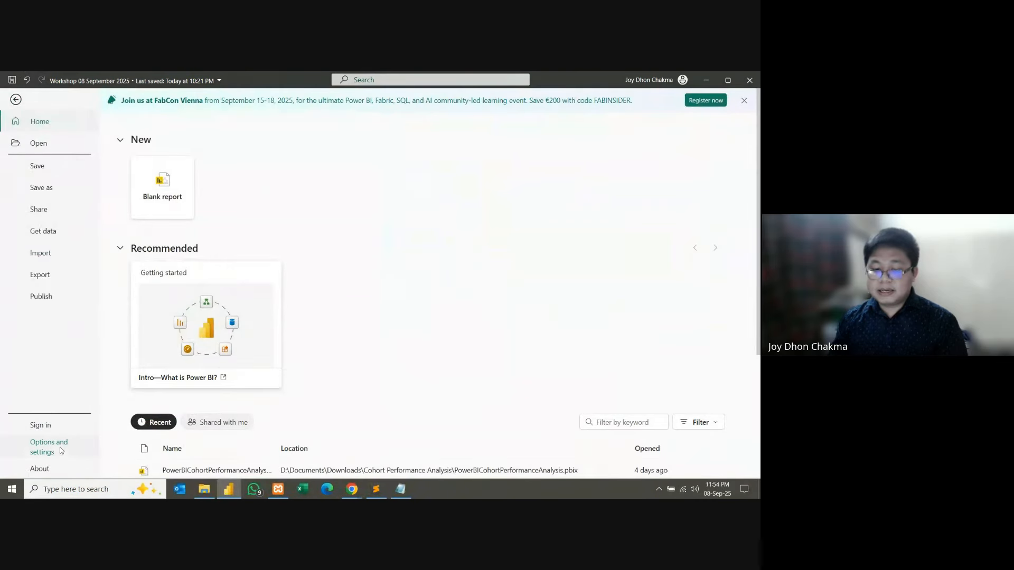
click(61, 450)
click(162, 162)
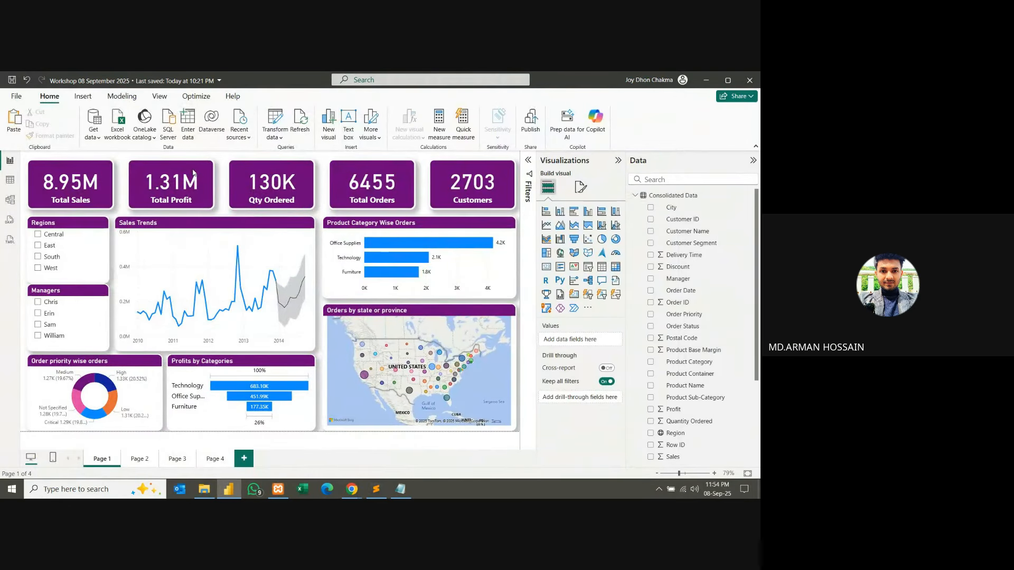
click(164, 202)
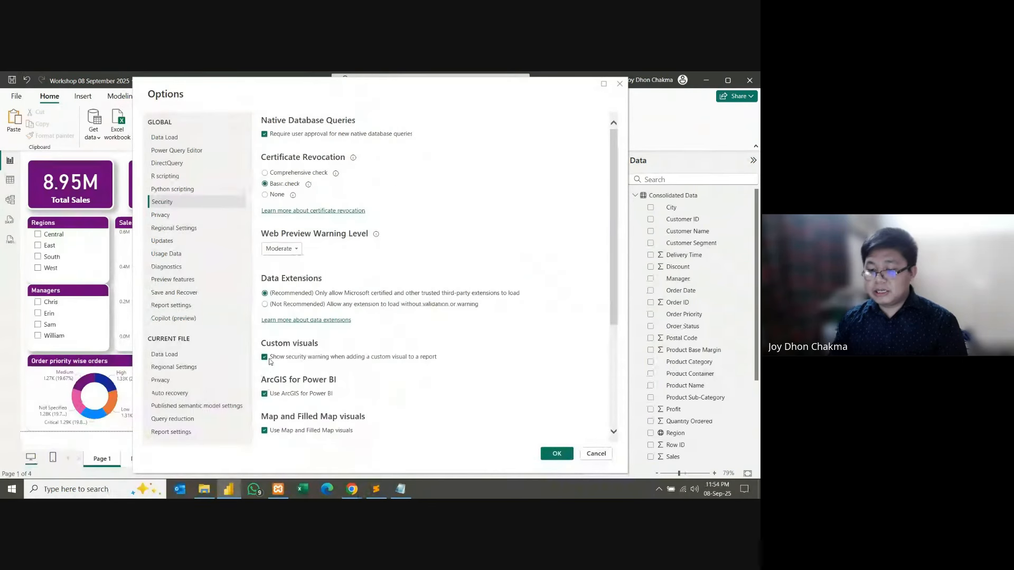
click(592, 455)
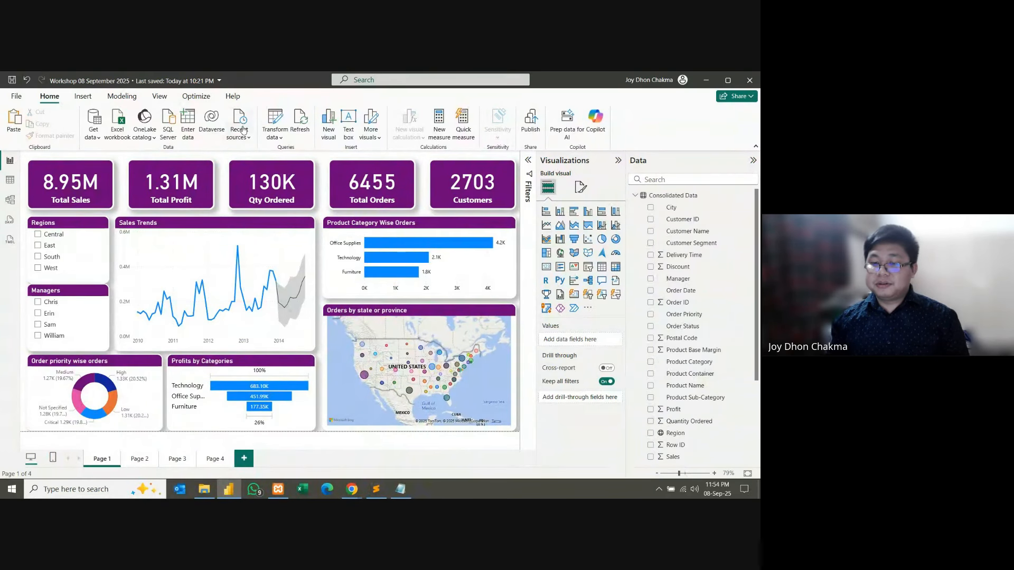
Step: Create a fields parameter from the Region field of Consolidated Data, with its slicer added to the page
click(122, 97)
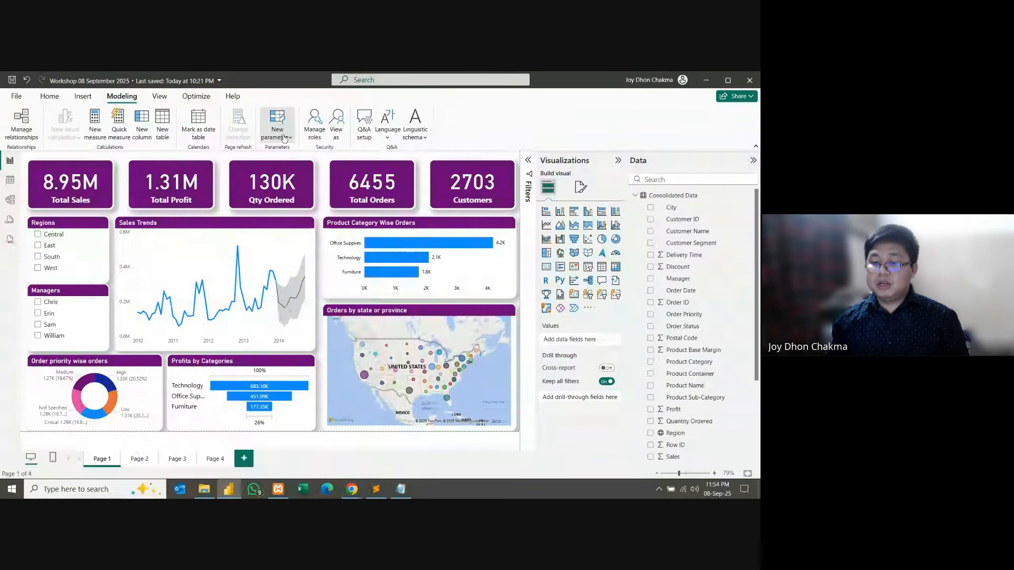
click(277, 126)
click(285, 170)
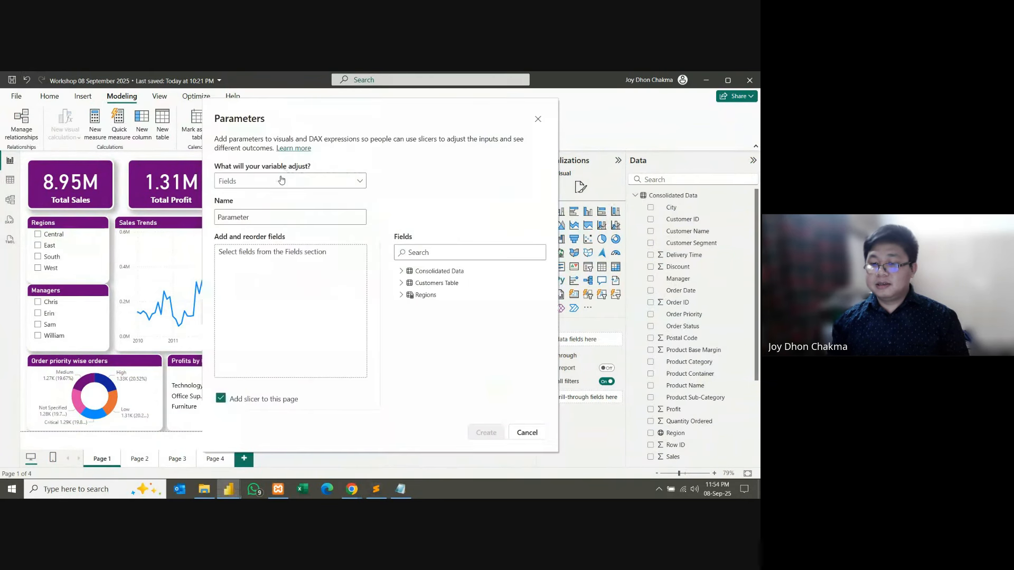
double_click(266, 218)
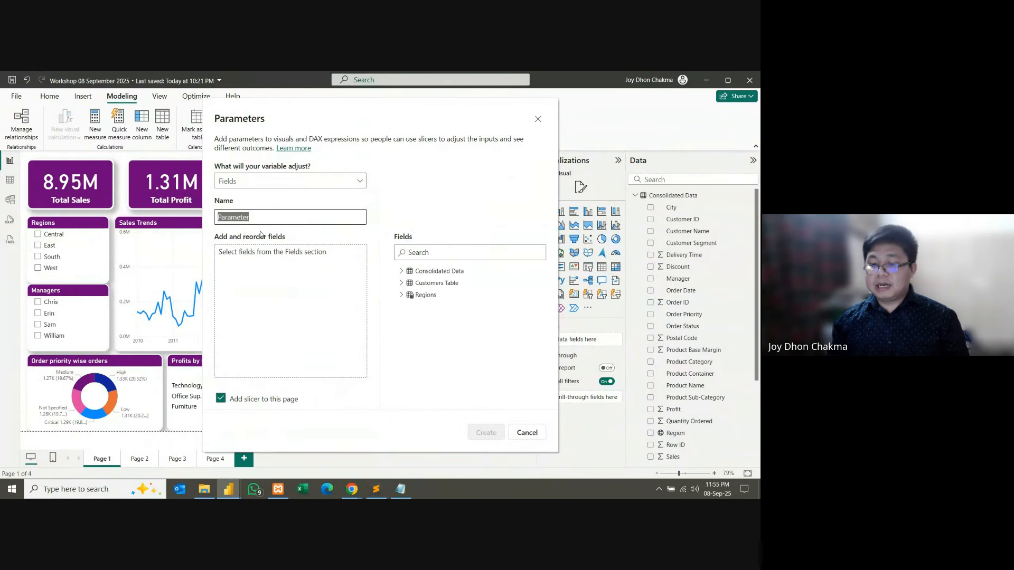
click(363, 284)
click(402, 295)
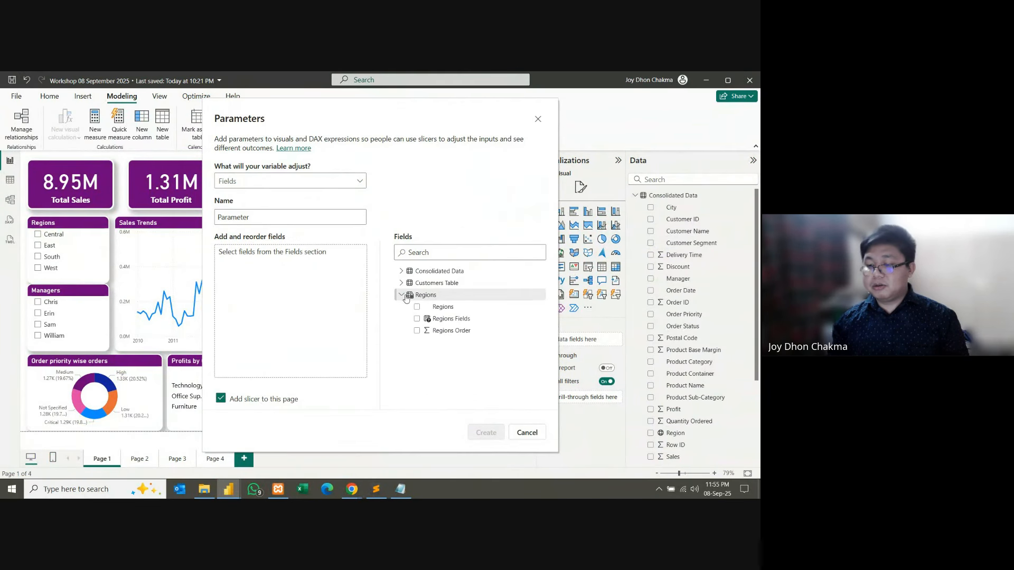
click(400, 272)
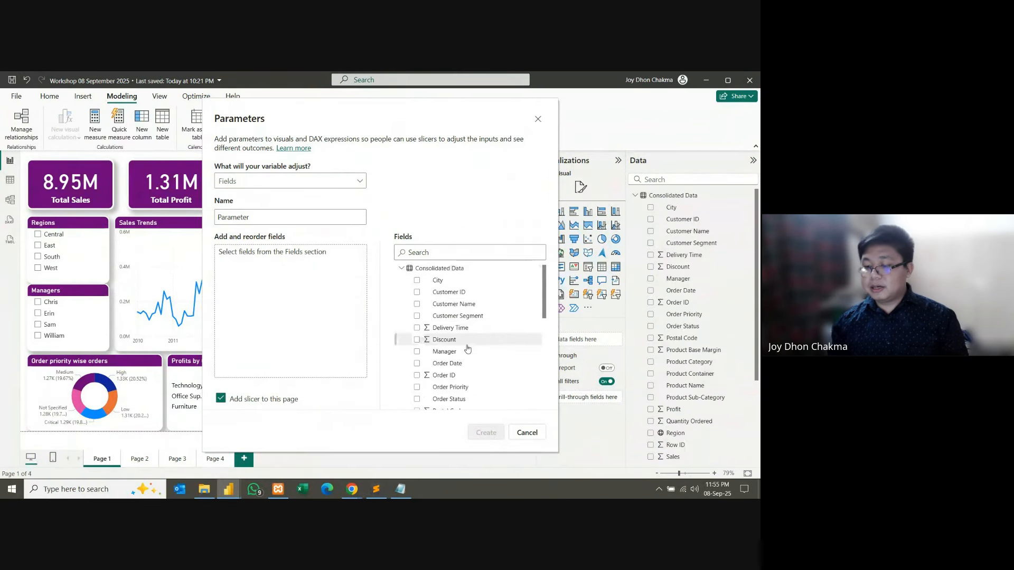
scroll(452, 344, down, 8)
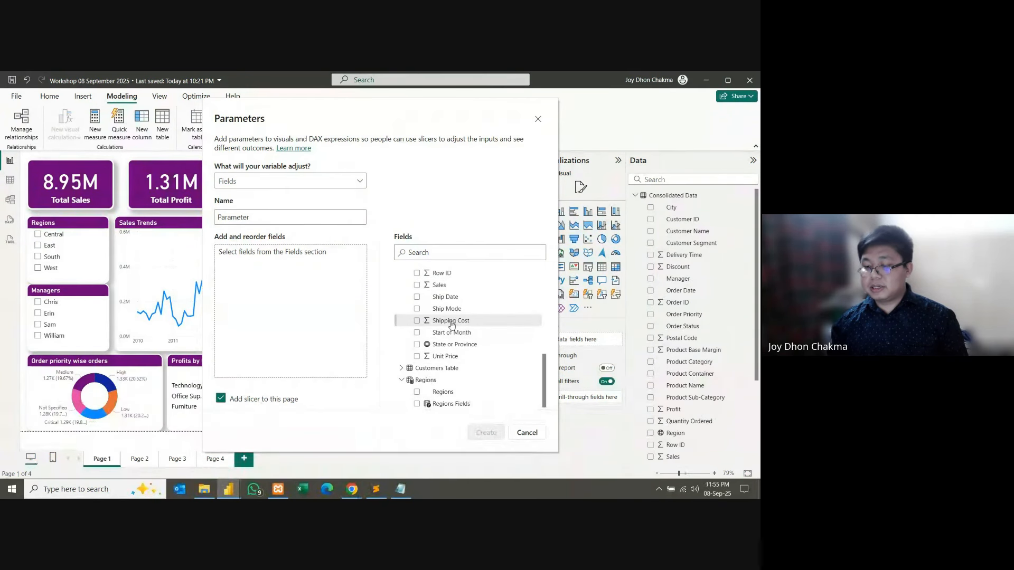
scroll(451, 325, up, 1)
drag(444, 310, 265, 260)
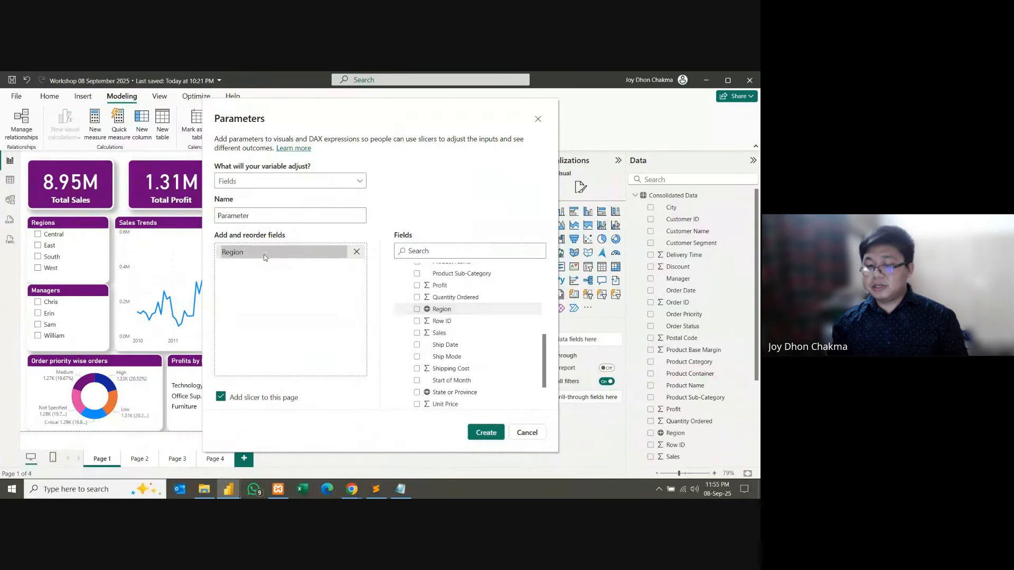
click(484, 432)
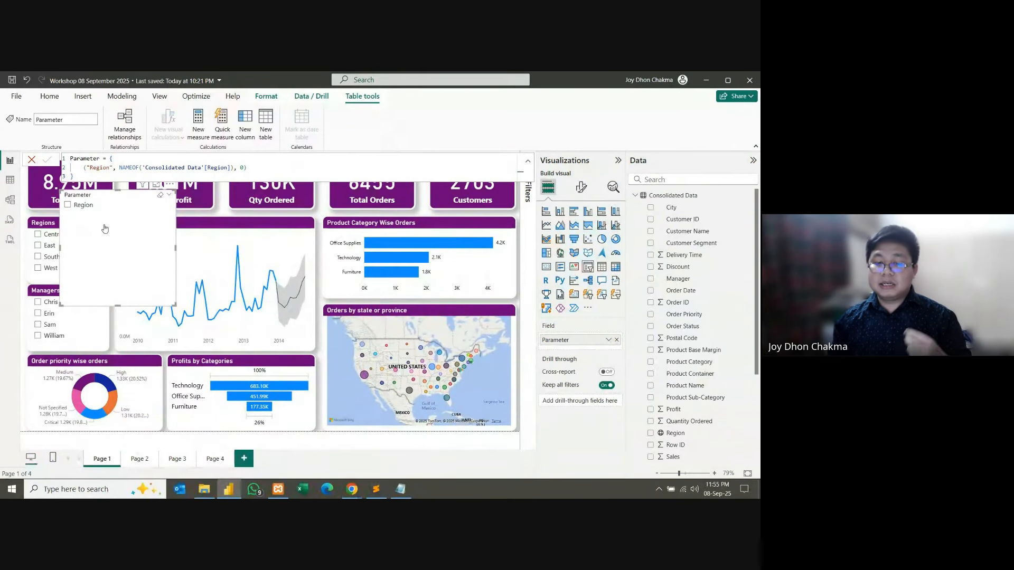
Step: Replace the Parameter field in the new slicer with Region from Consolidated Data
click(617, 340)
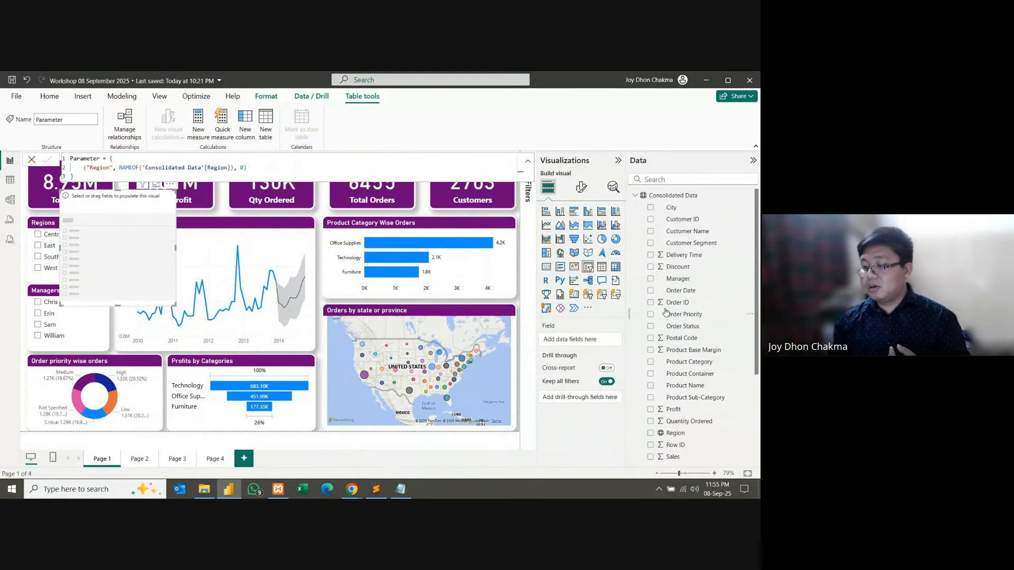
scroll(701, 368, down, 2)
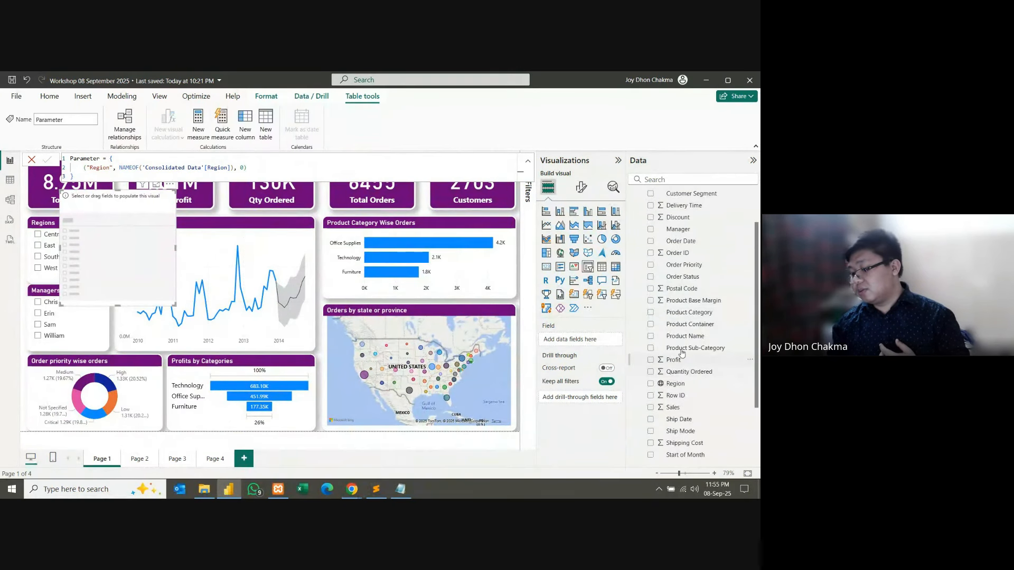
scroll(698, 392, down, 2)
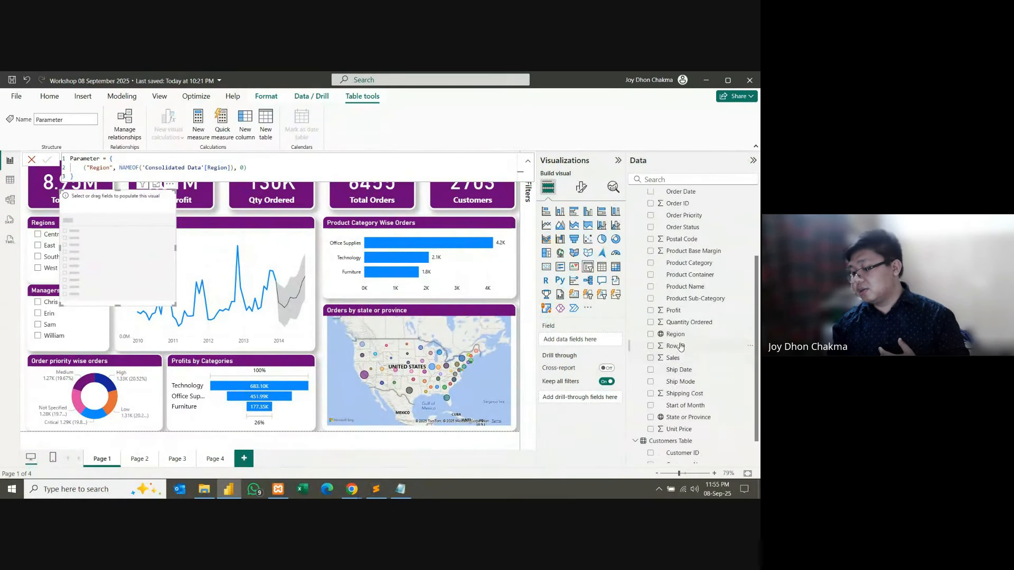
drag(679, 334, 574, 344)
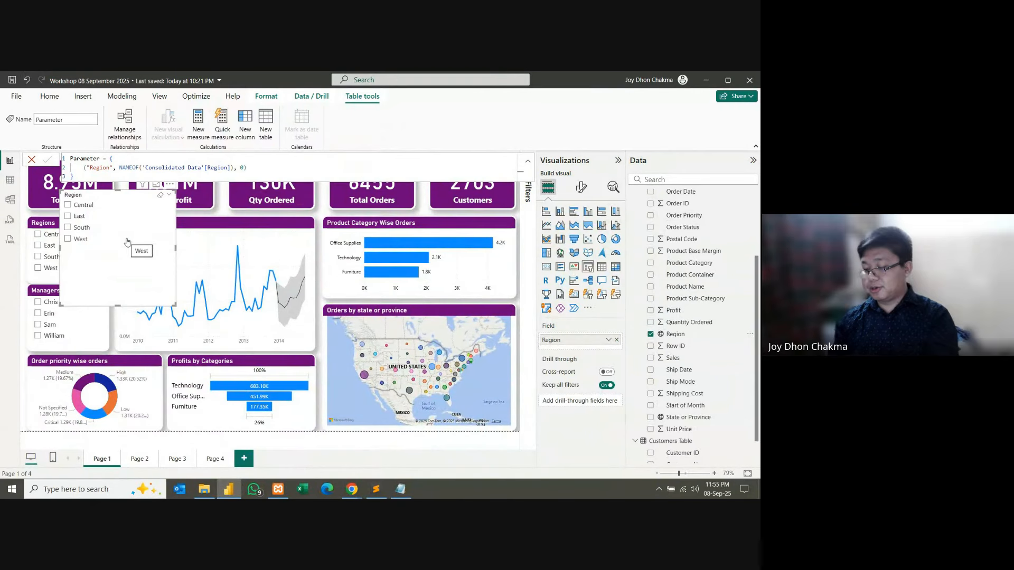
Step: Delete the Parameter table together with the extra Region slicer, and save the report
key(Delete)
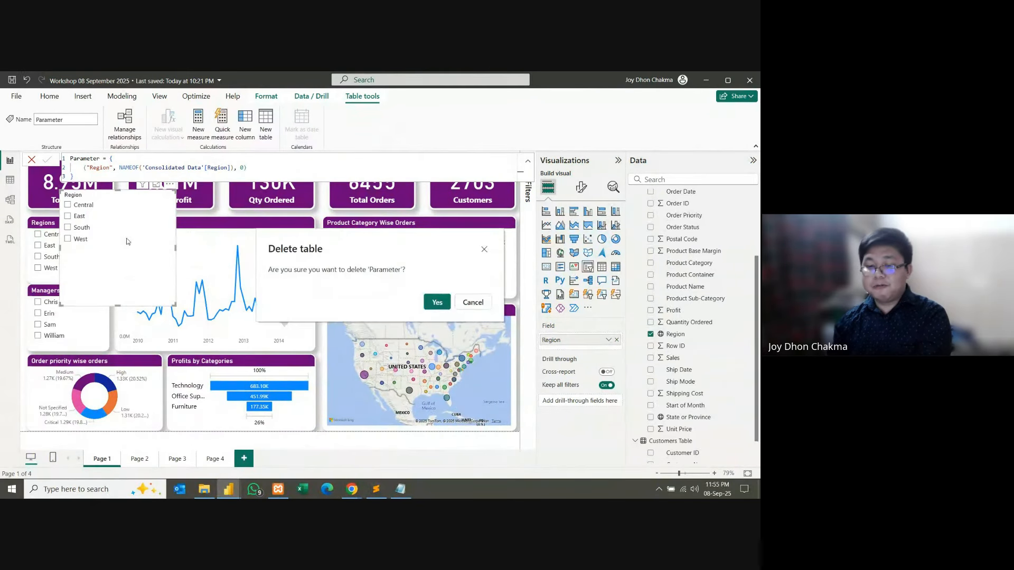
key(Return)
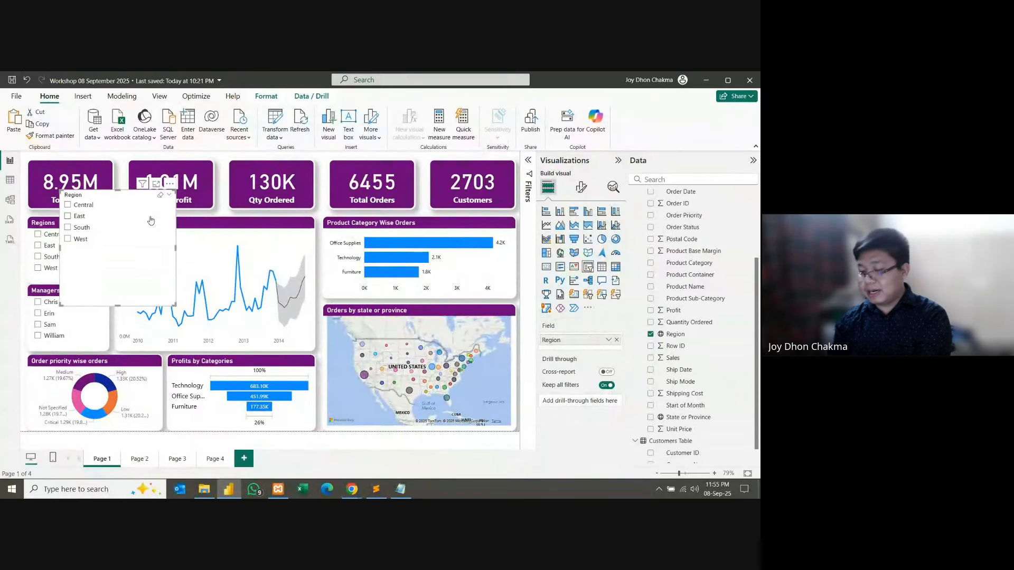
key(Delete)
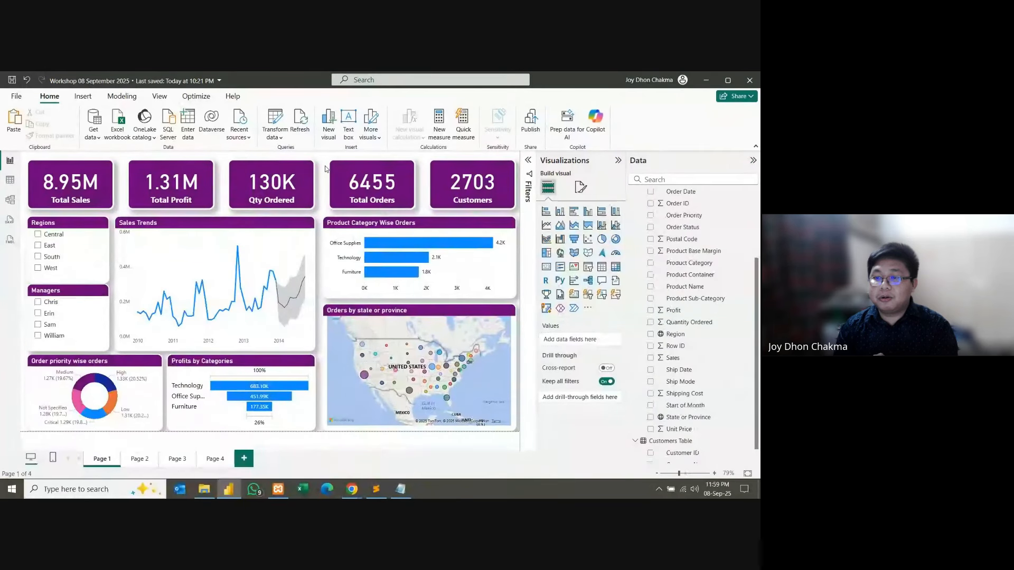
key(ctrl+s)
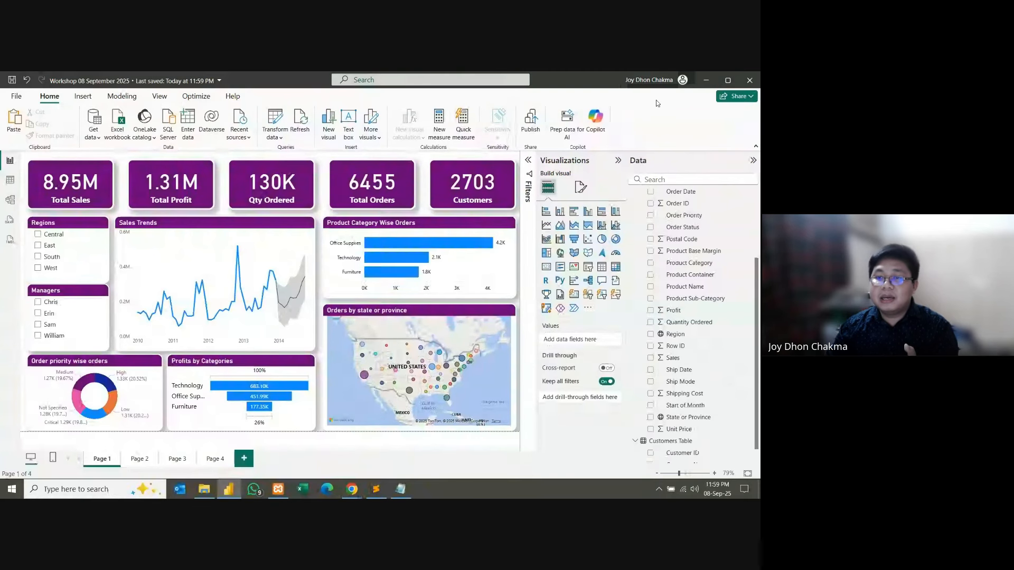
Step: Switch to Chrome and open digitalhillvalley.org in a new tab
click(707, 78)
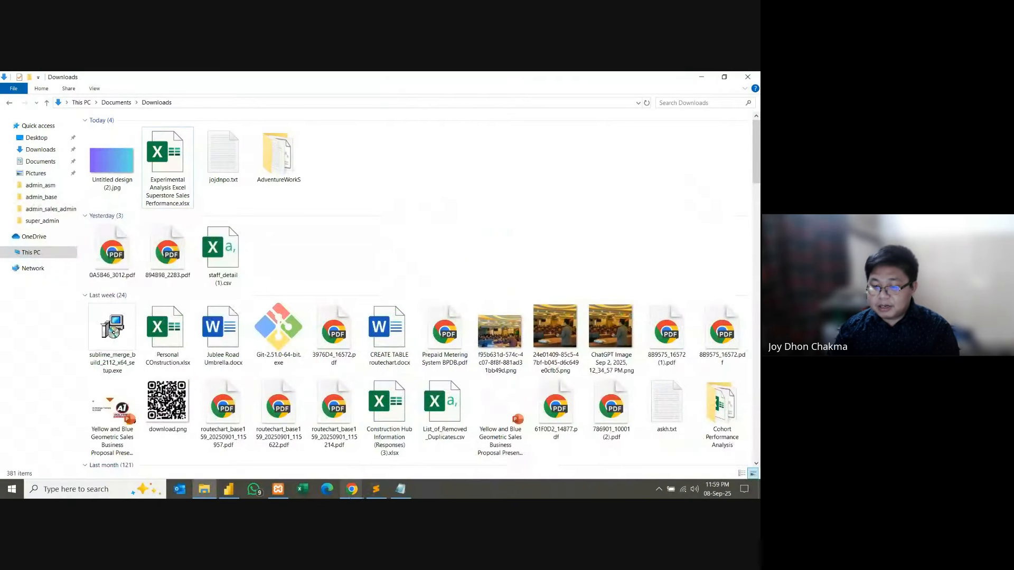
click(287, 425)
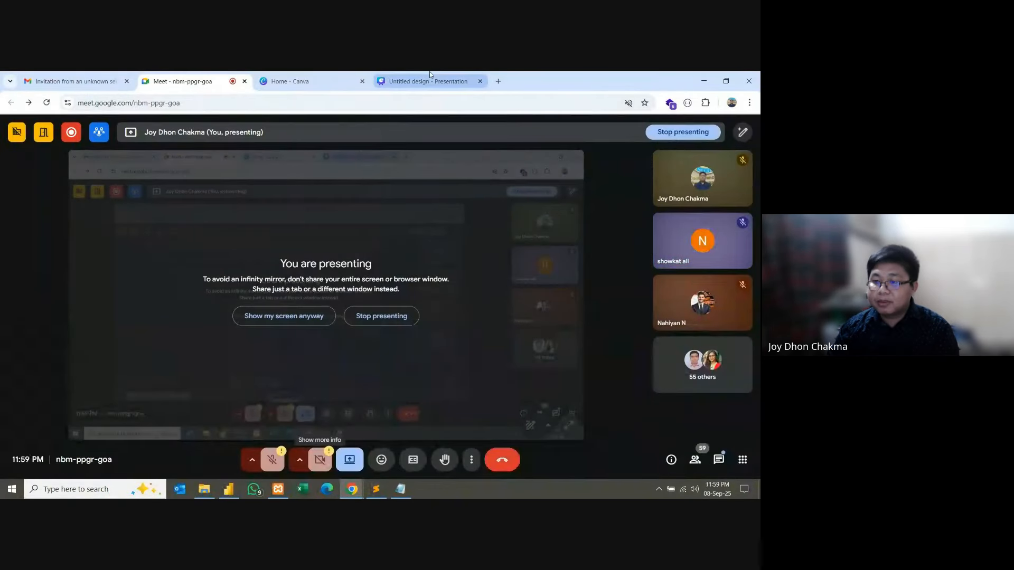
click(498, 81)
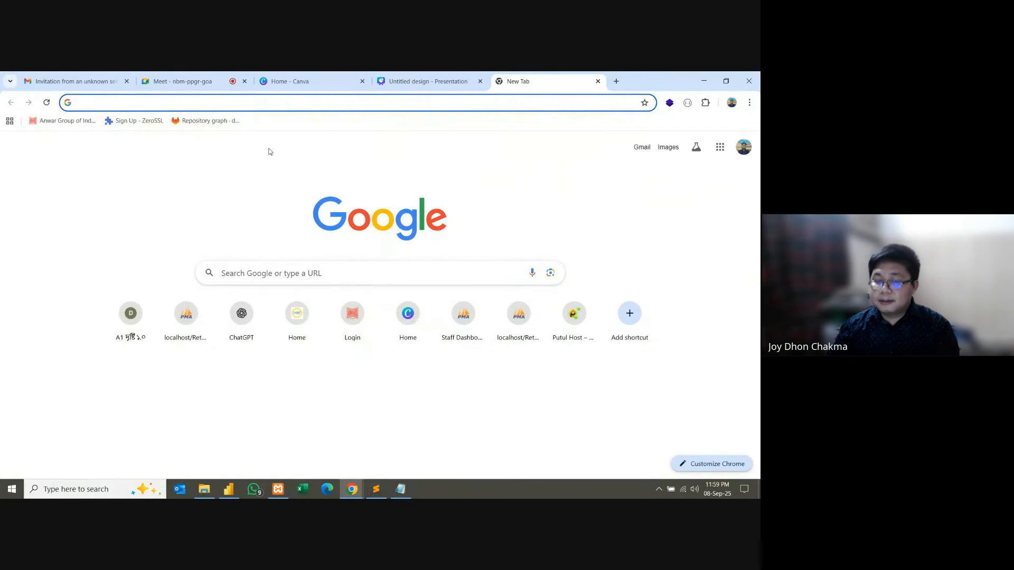
text(dig)
key(Return)
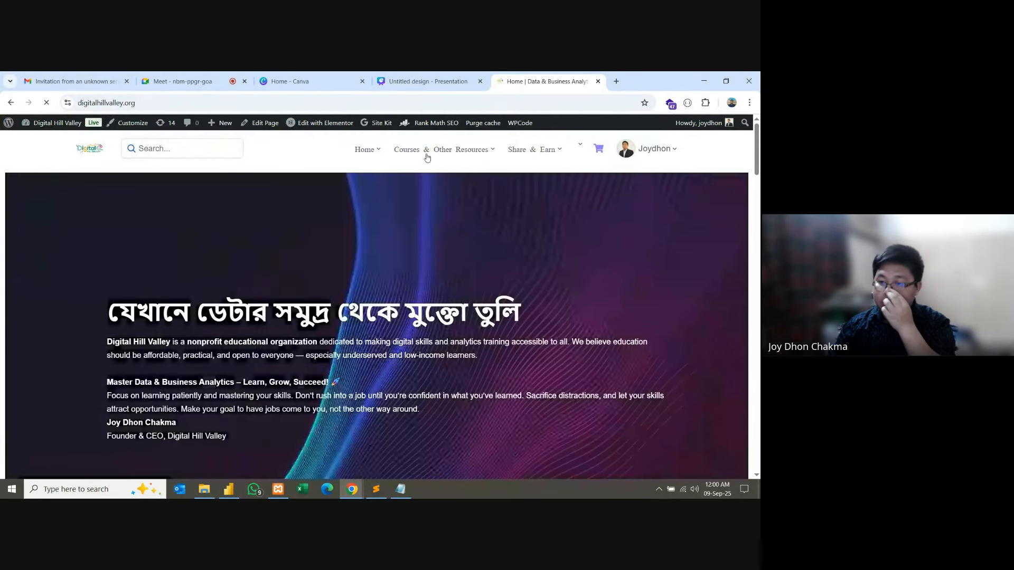
Step: Open the "Power BI is your next game changing skill" course from the Data & Business Analytics courses page
mouse_move(428, 157)
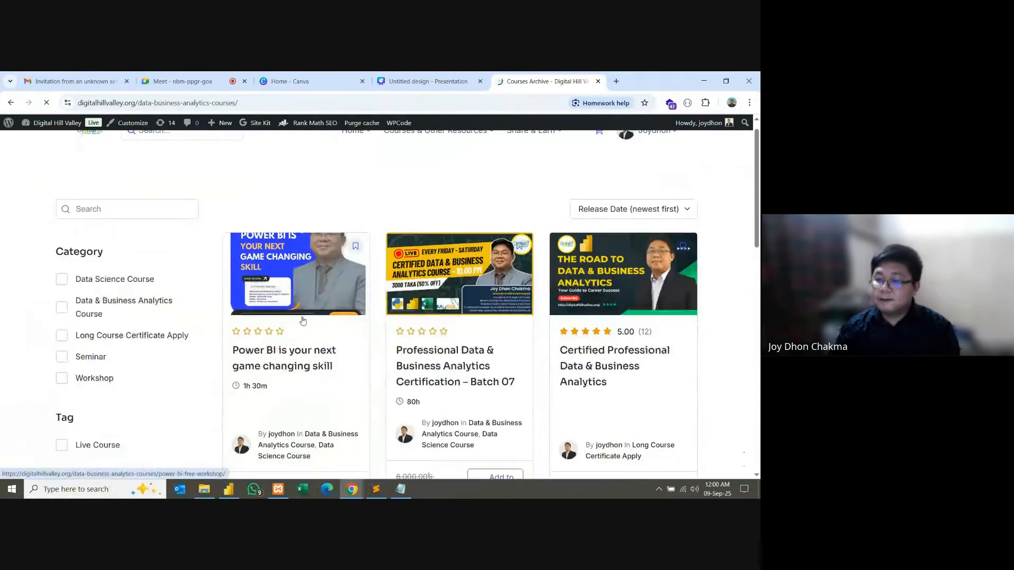
scroll(301, 318, down, 3)
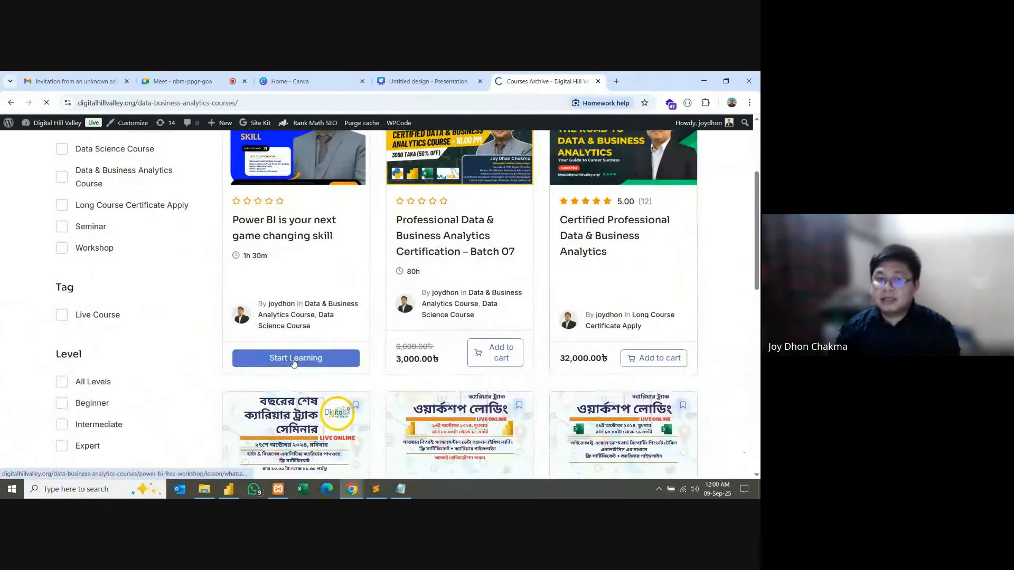
click(294, 363)
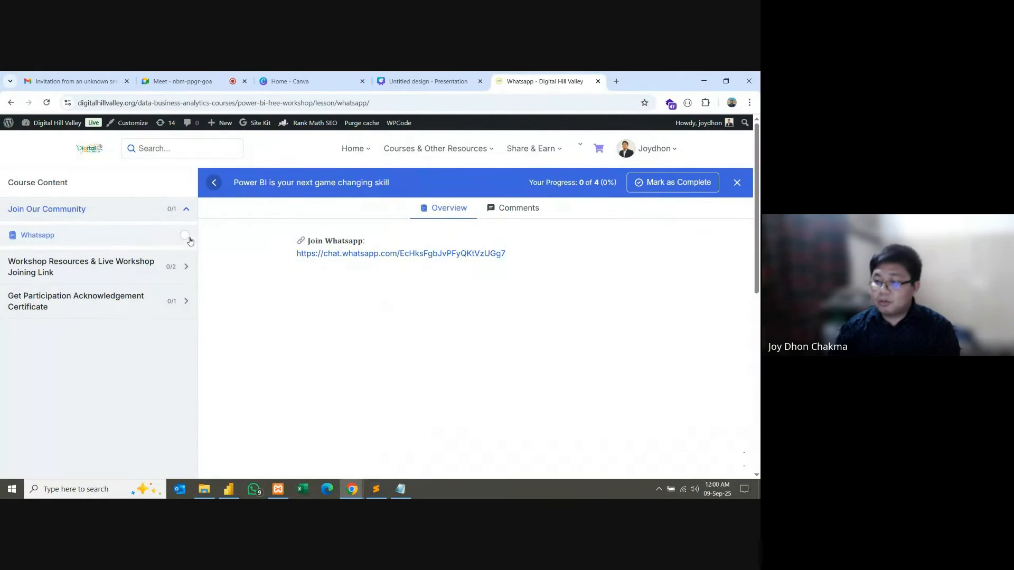
Step: Mark the Whatsapp, Google Meet Link and Download the resource for workshop lessons as complete, advancing to Step to Download Certificate
click(657, 183)
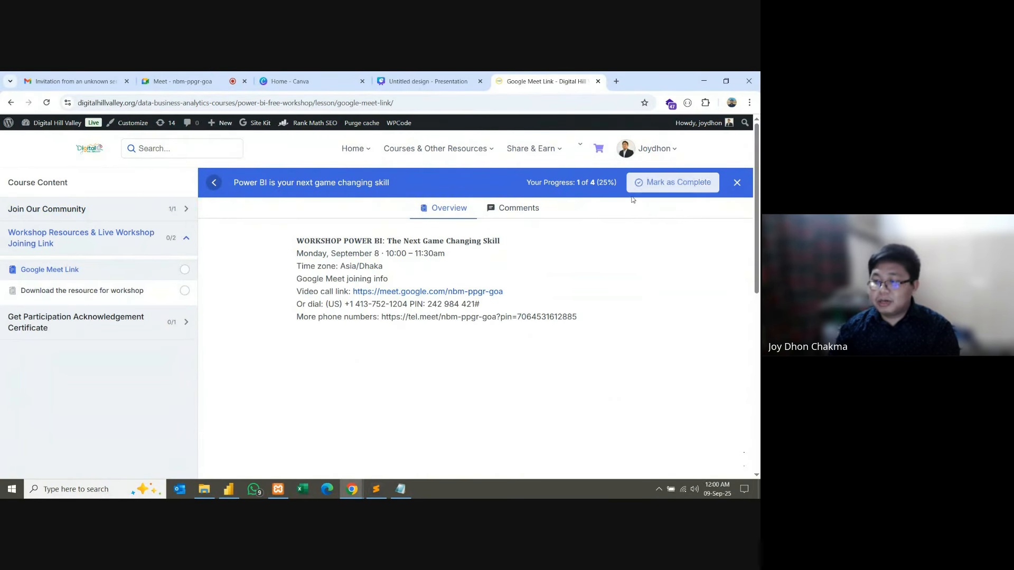
click(186, 209)
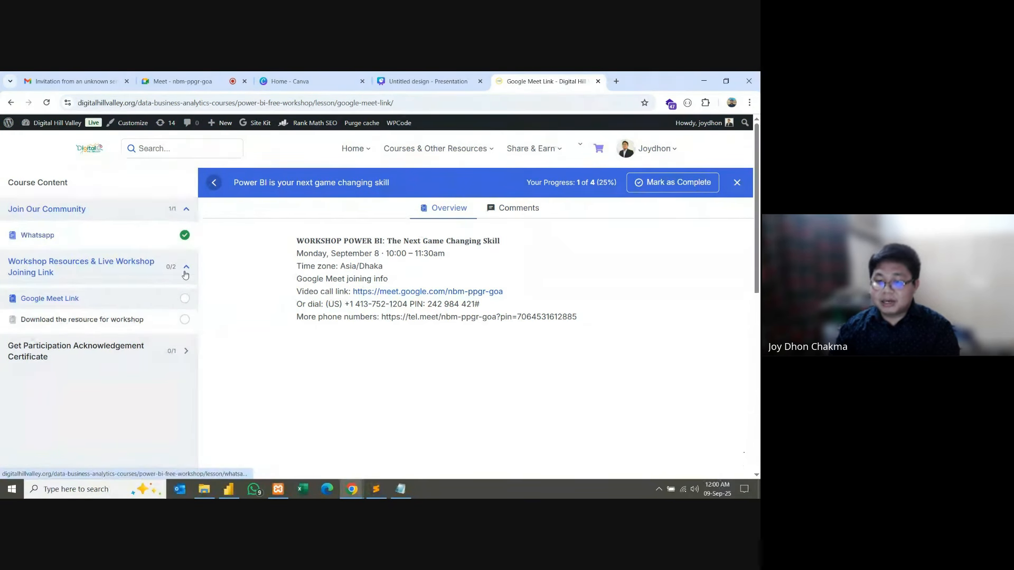
click(169, 298)
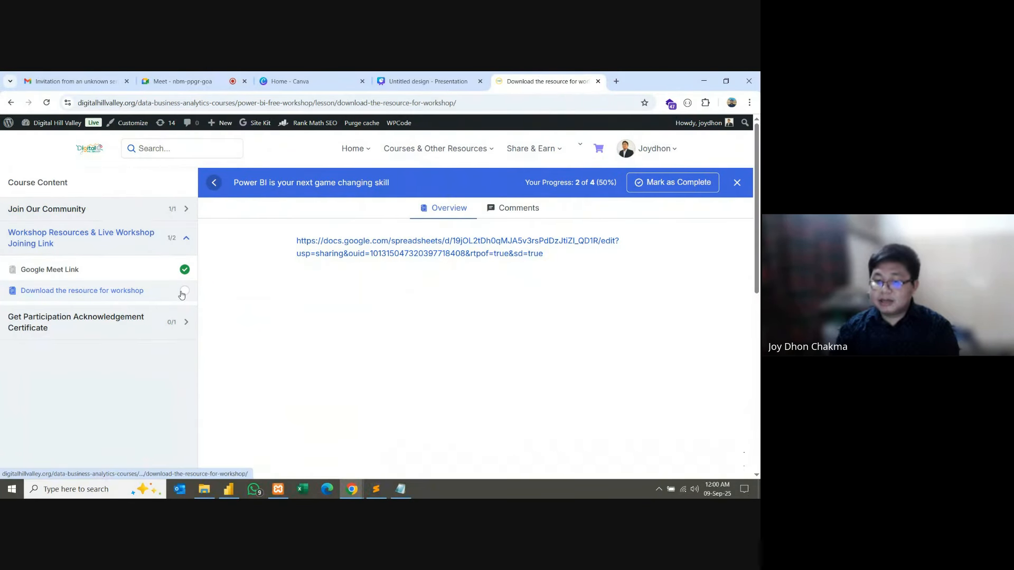
click(685, 182)
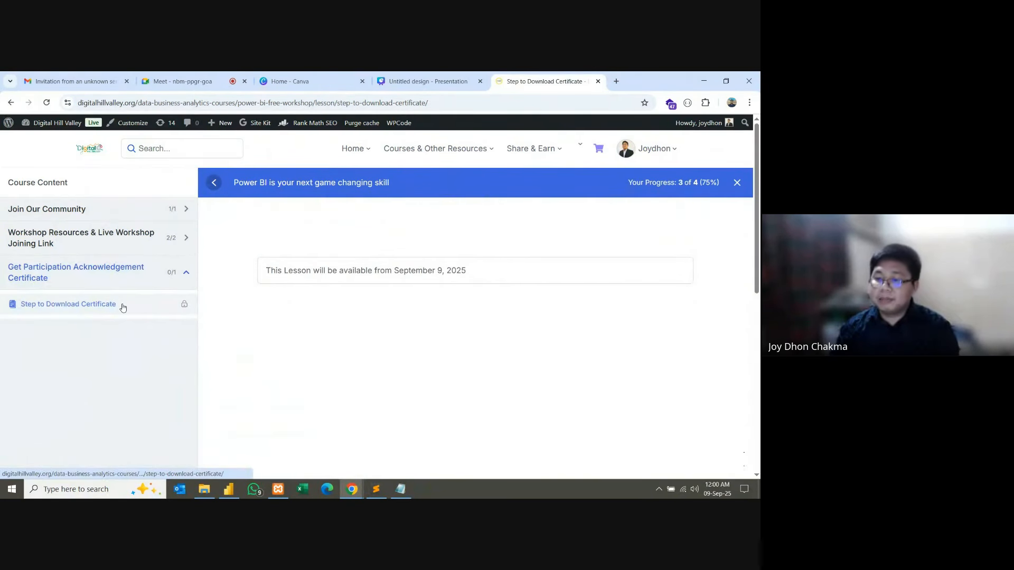
Step: Open the Digital Hill Valley WordPress dashboard in a new tab and go to the Tutor LMS Pro course list
mouse_move(63, 128)
right_click(47, 142)
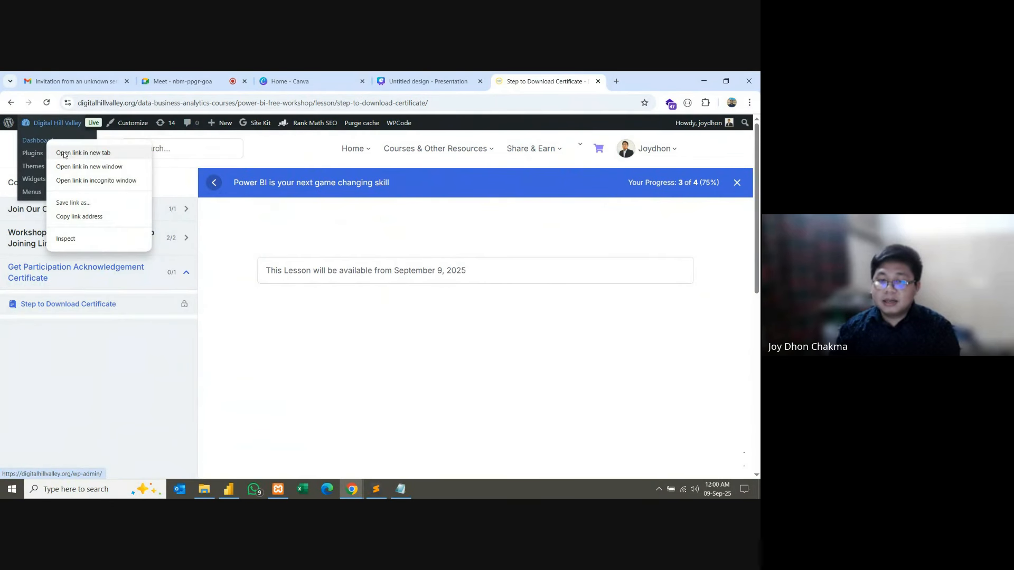
click(79, 149)
click(610, 76)
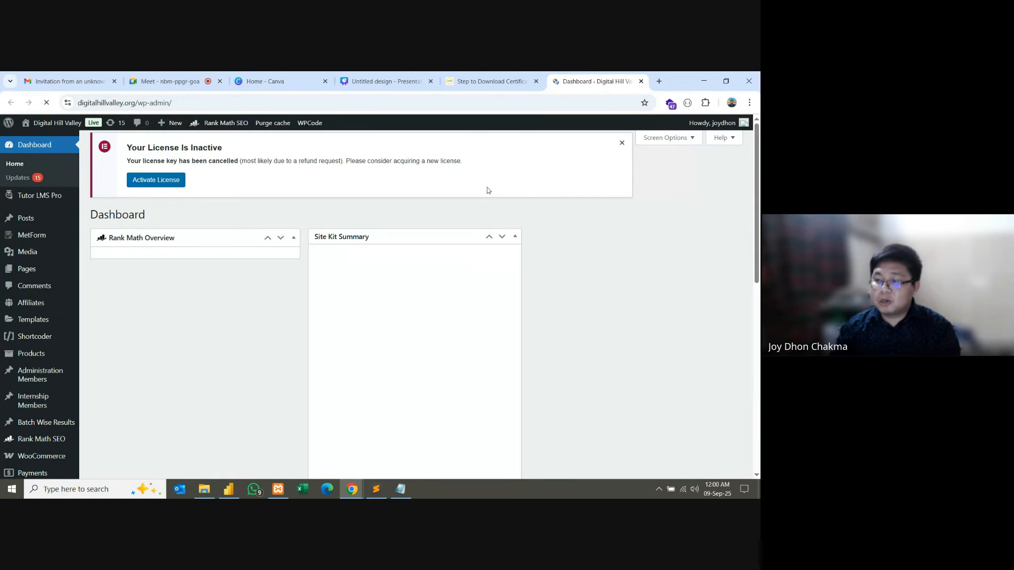
mouse_move(39, 198)
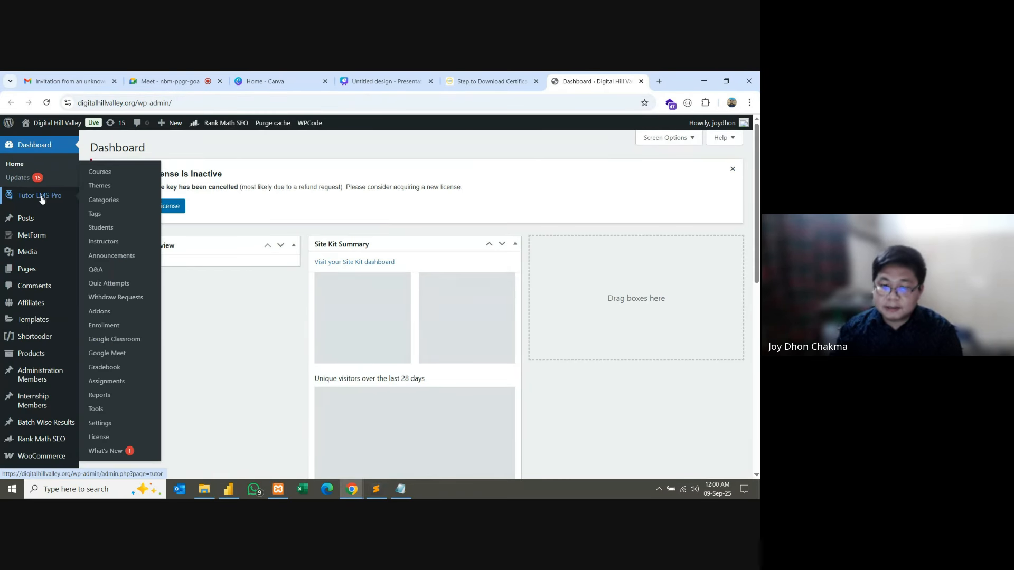
click(93, 174)
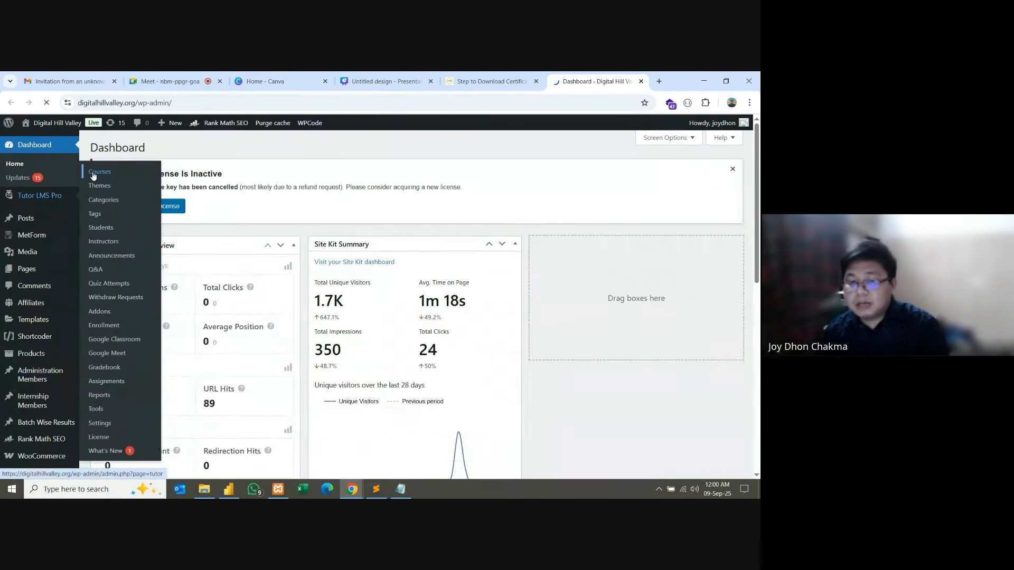
scroll(275, 265, down, 1)
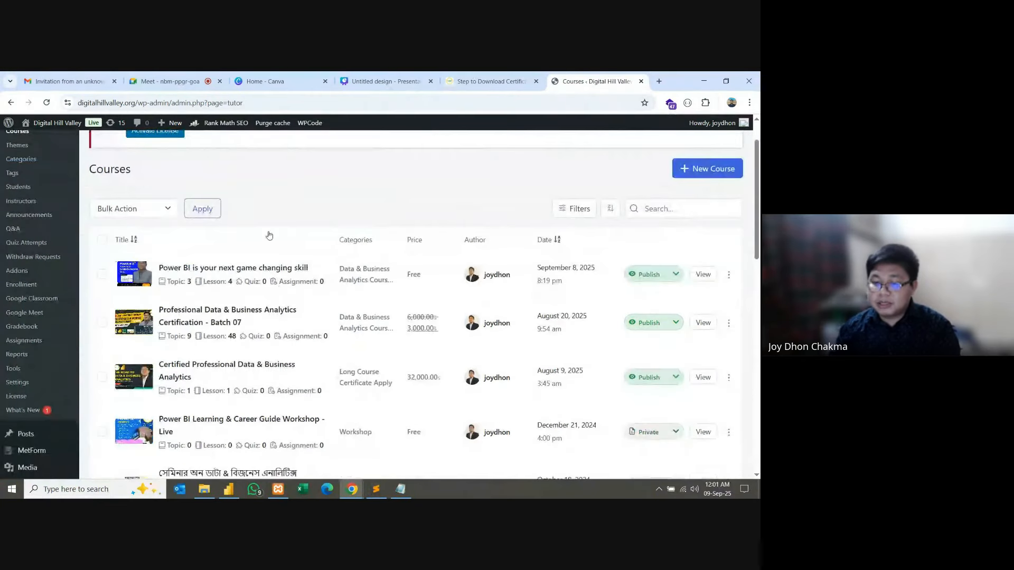
scroll(342, 215, down, 1)
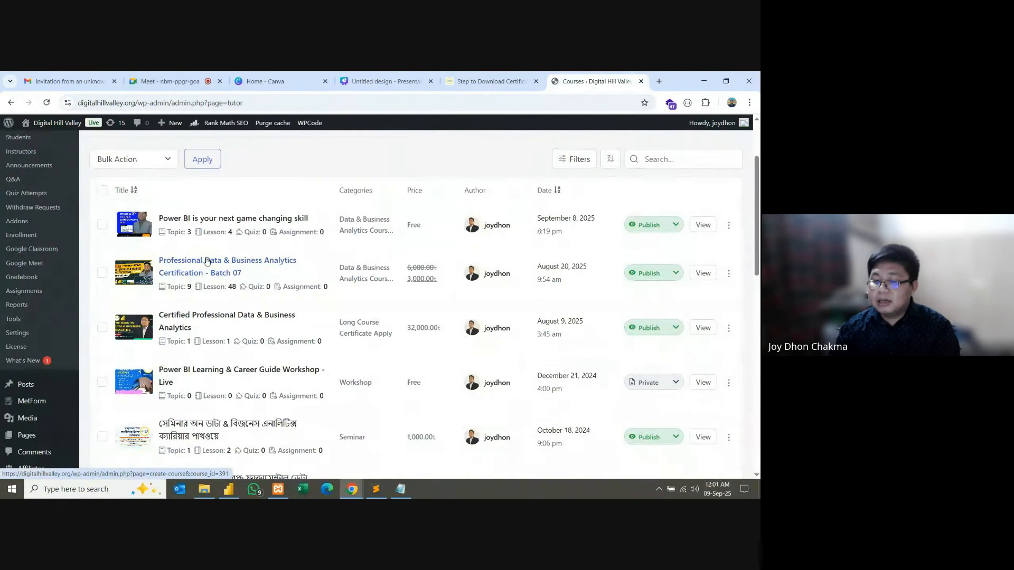
right_click(232, 224)
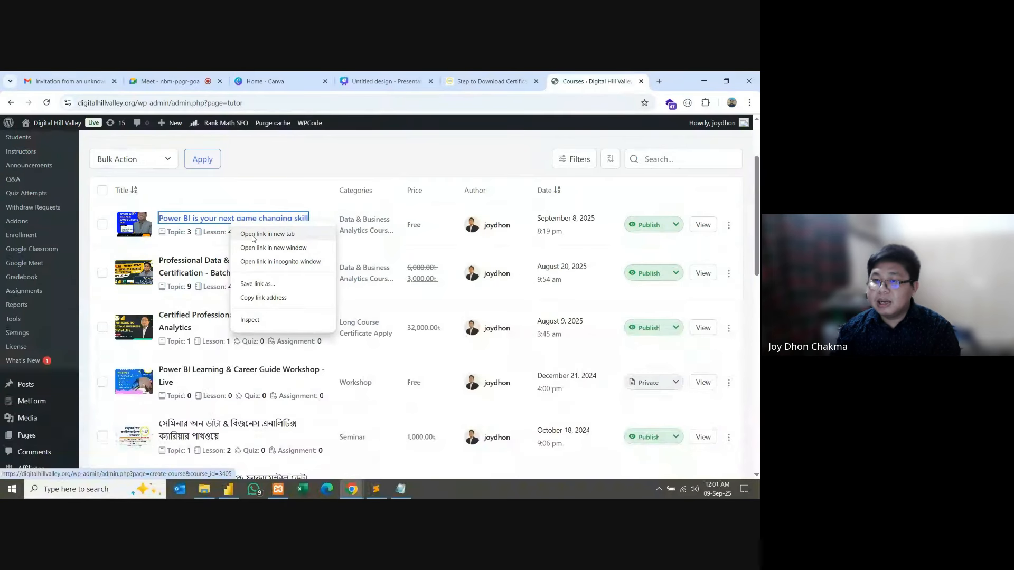
click(507, 81)
click(410, 79)
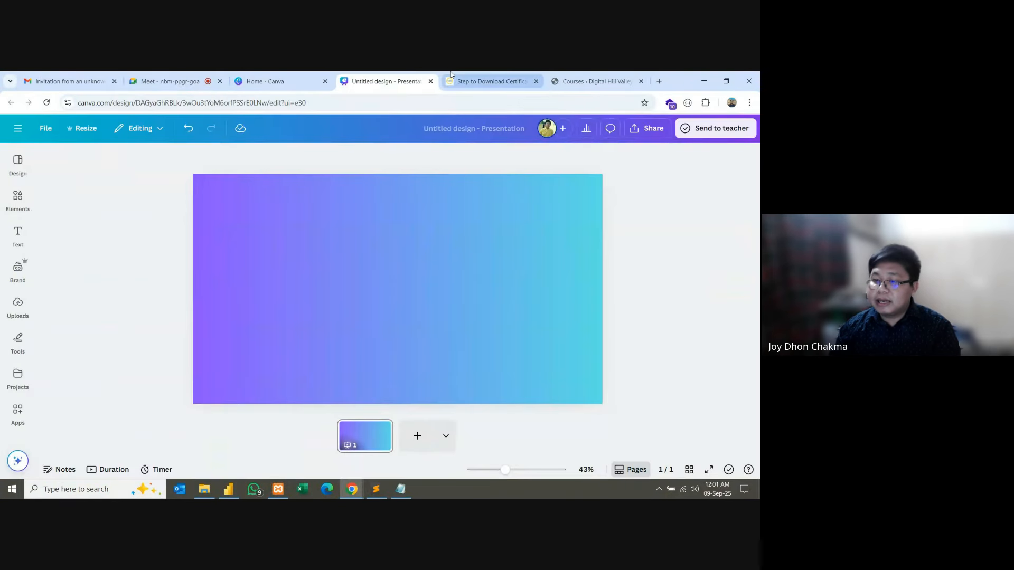
click(452, 79)
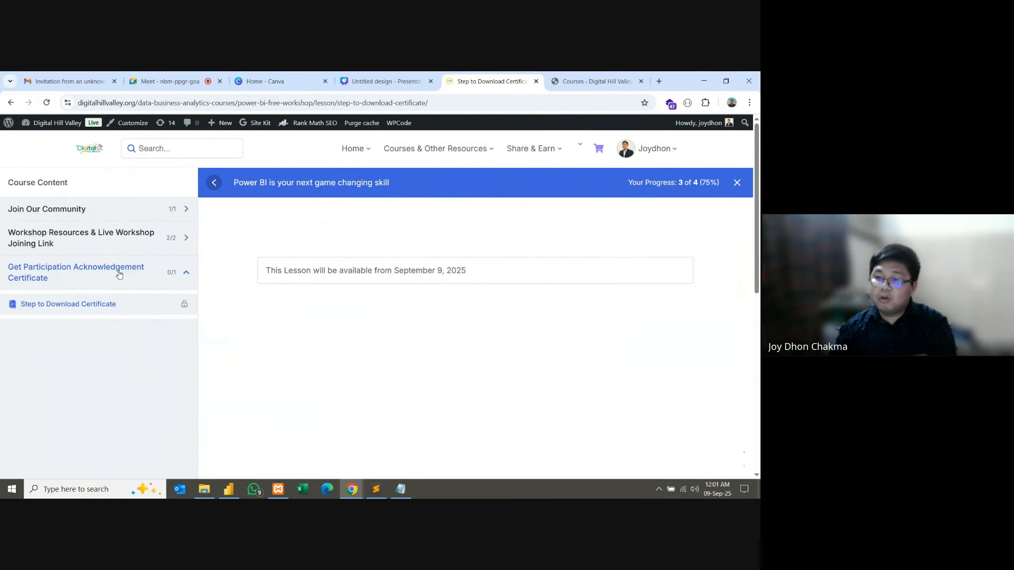
key(ctrl+Tab)
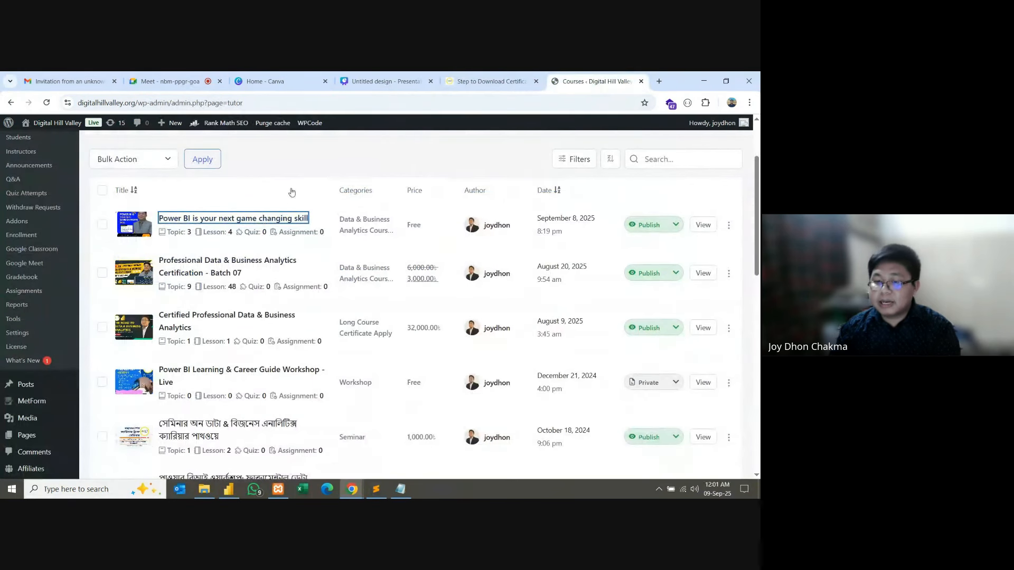
Step: Open the "Power BI is your next game changing skill" course in the Course Builder and expand its curriculum topics
click(268, 219)
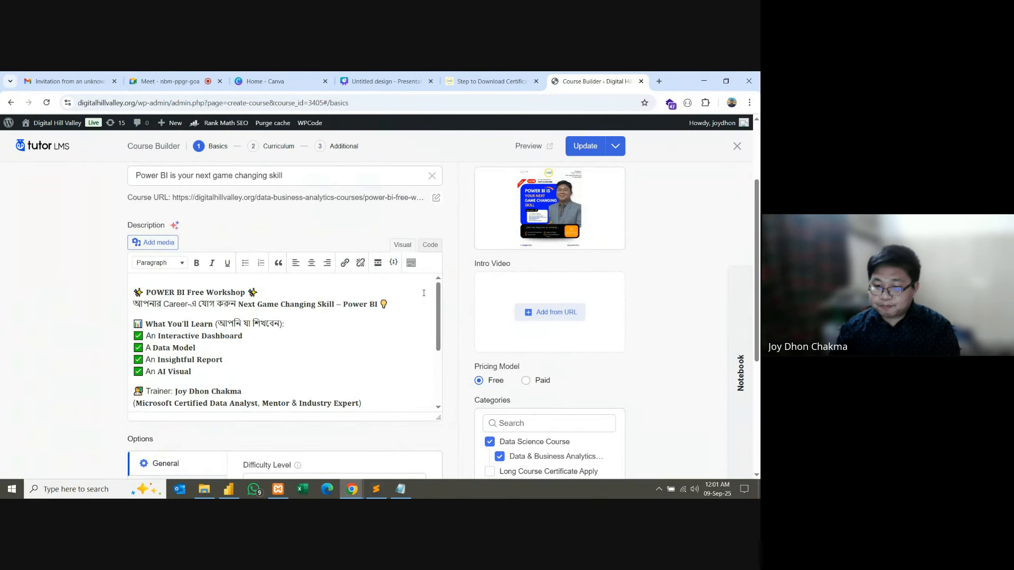
click(261, 148)
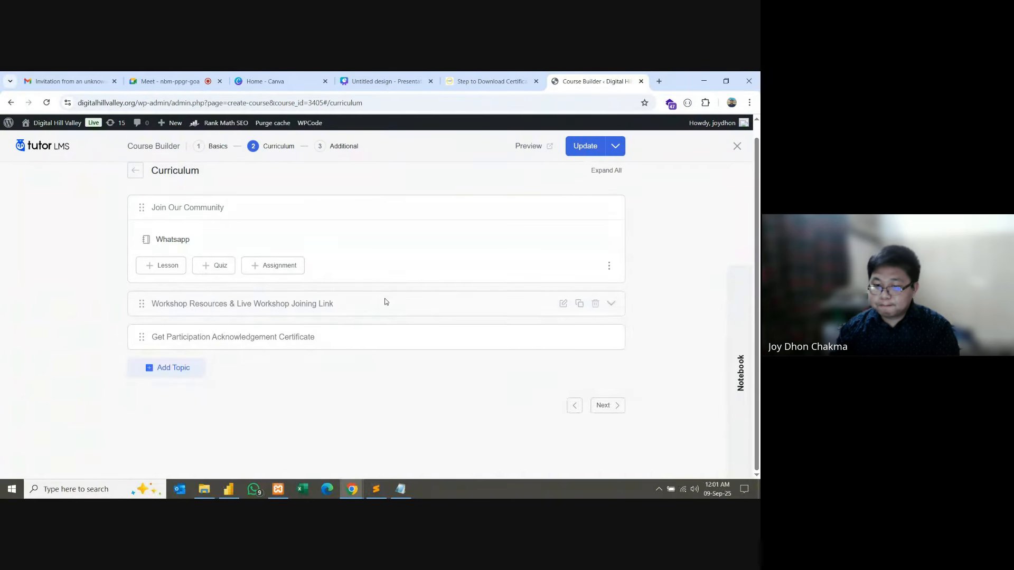
click(212, 304)
scroll(317, 364, down, 2)
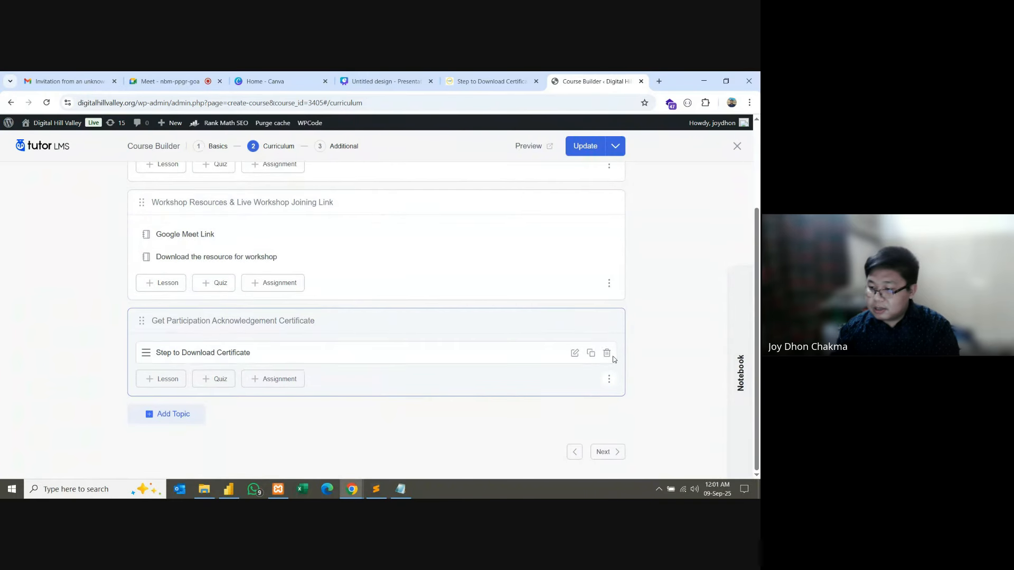
Step: Remove the unlock date from the Step to Download Certificate lesson, save the lesson and update the course, then close the builder
click(574, 353)
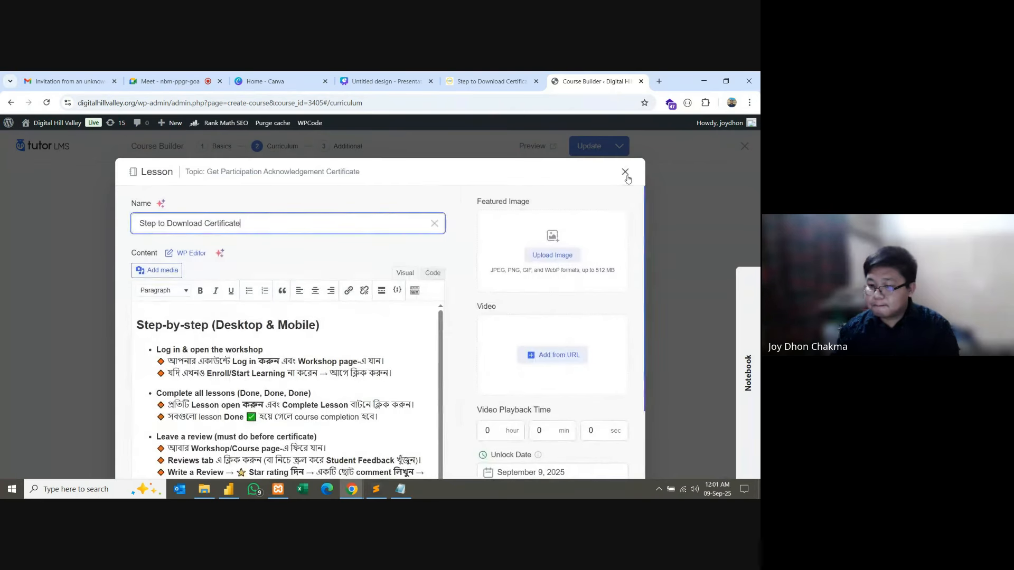
scroll(555, 343, down, 3)
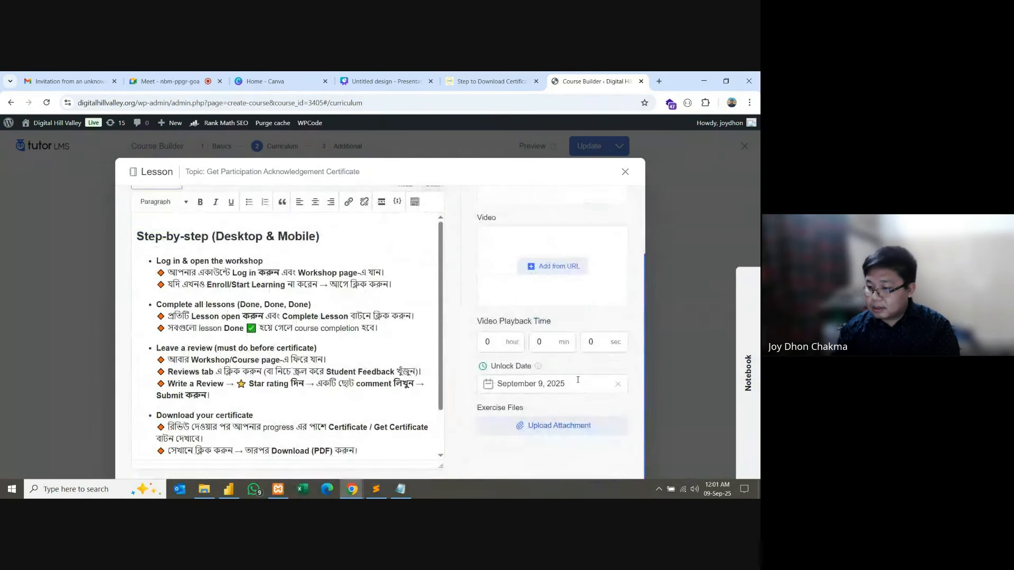
click(609, 381)
click(614, 383)
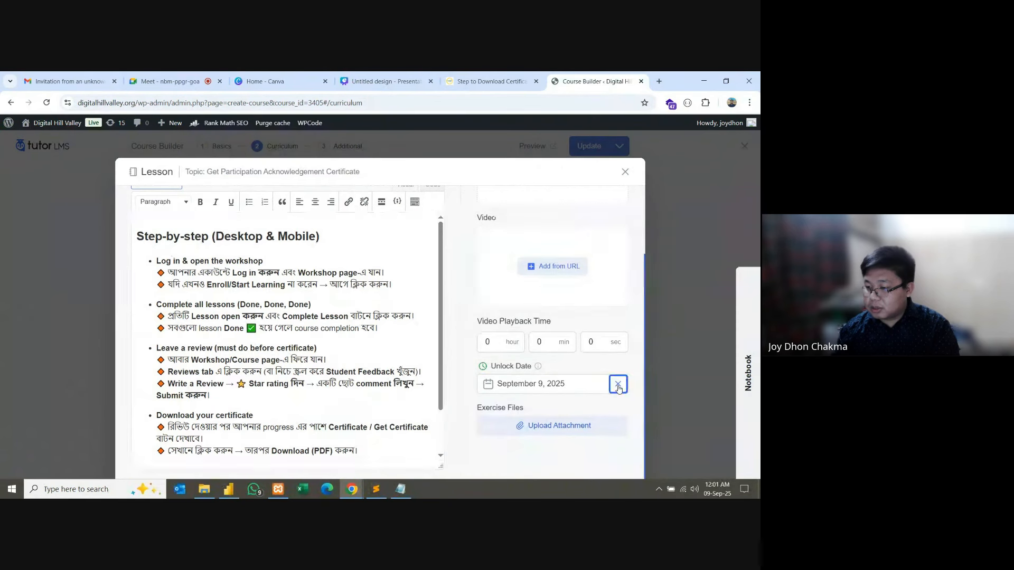
click(616, 384)
click(614, 173)
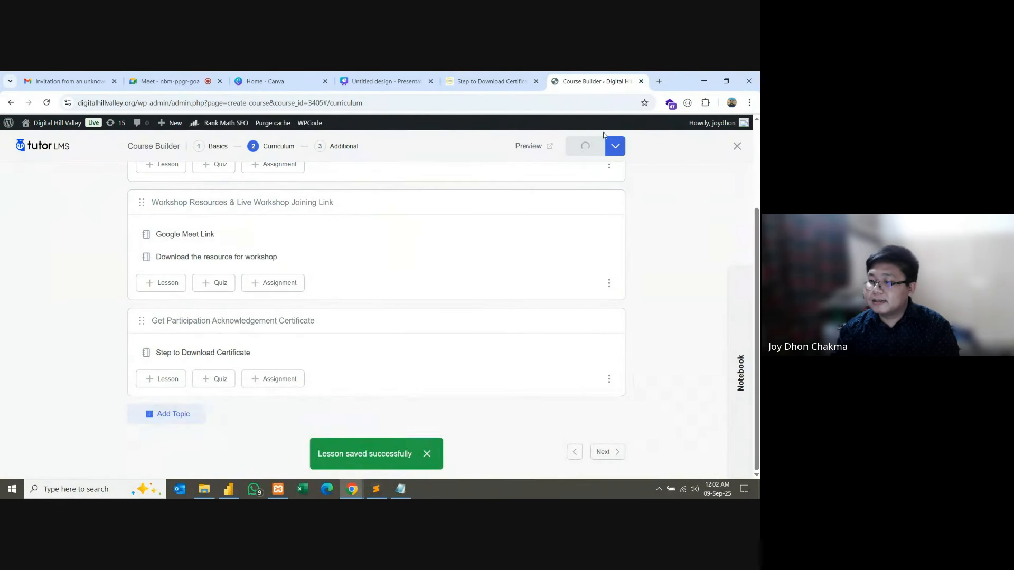
click(641, 82)
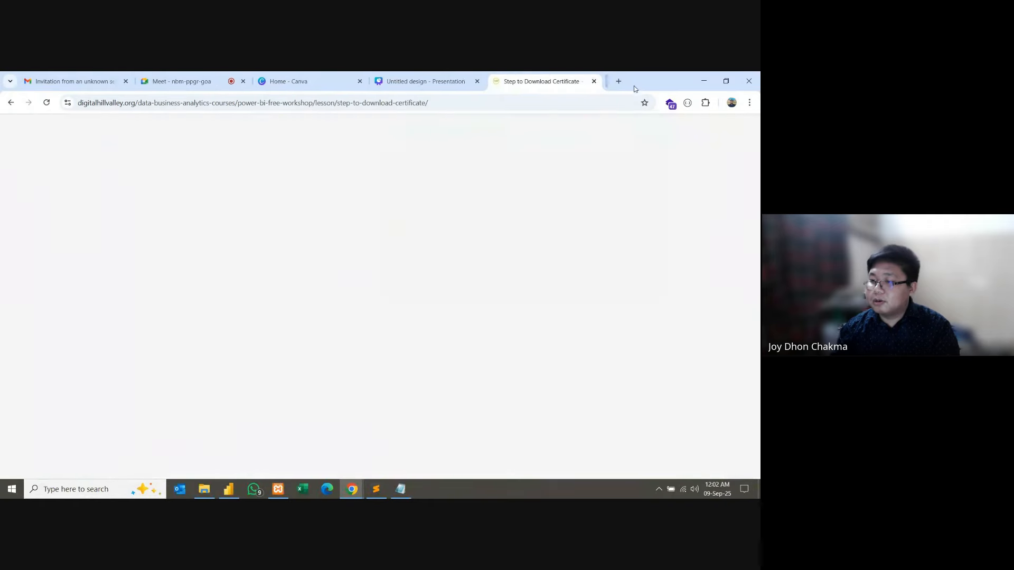
Step: Reload the Step to Download Certificate lesson page and read through its step-by-step instructions
click(47, 102)
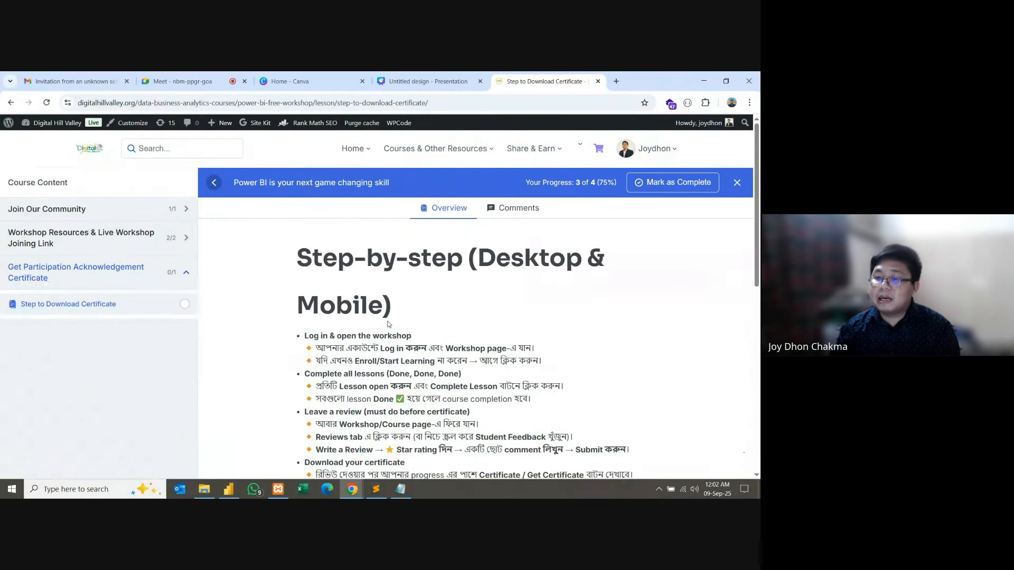
scroll(388, 324, down, 1)
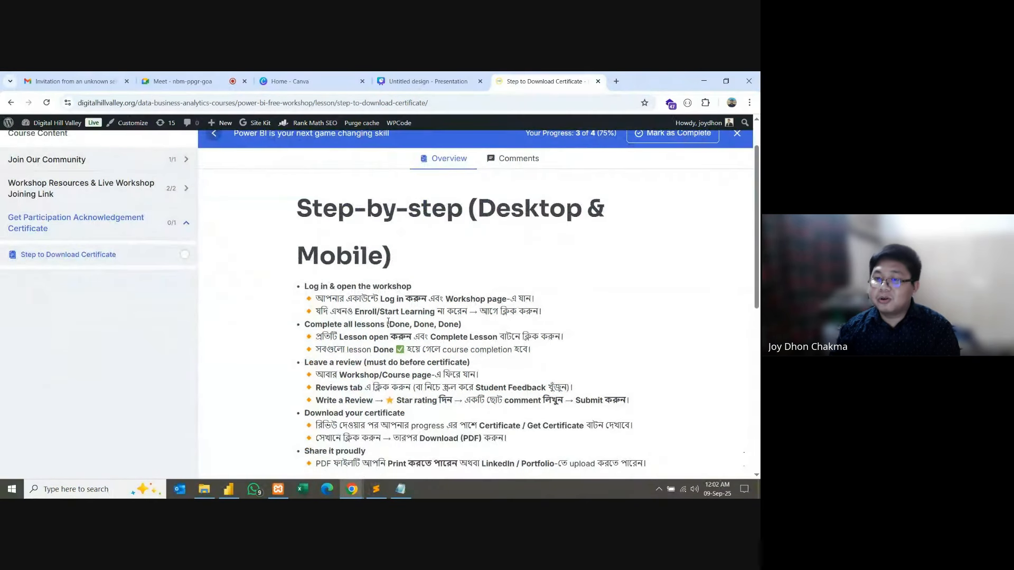
scroll(389, 323, down, 1)
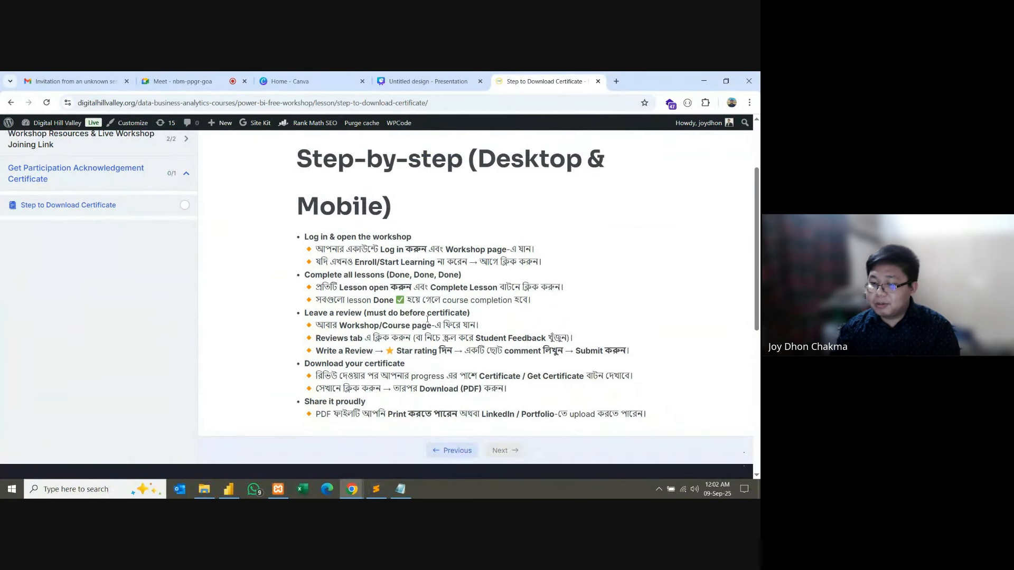
scroll(486, 338, up, 2)
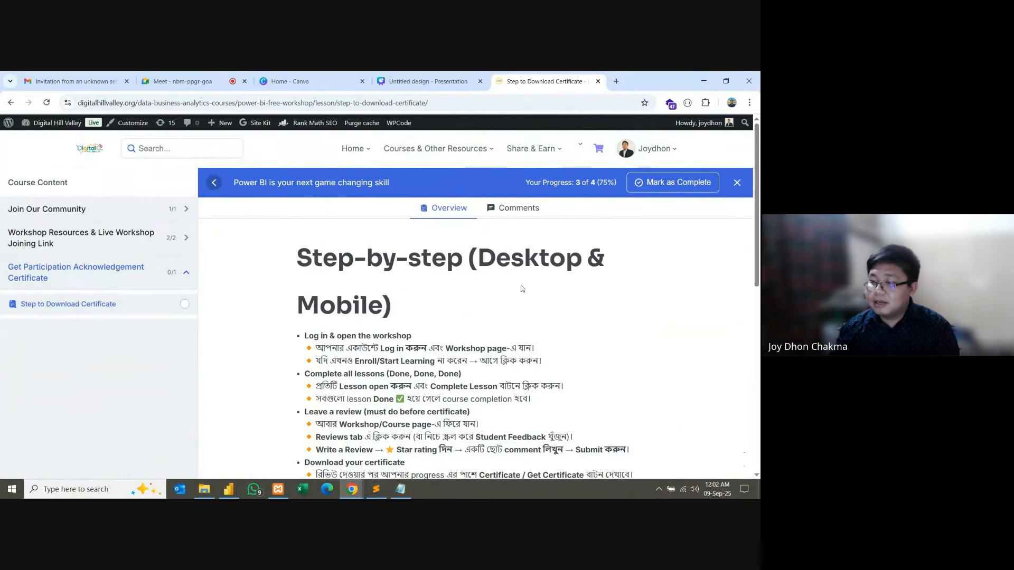
Step: Mark the Step to Download Certificate lesson as complete, complete the course, and dismiss the course rating form
click(664, 184)
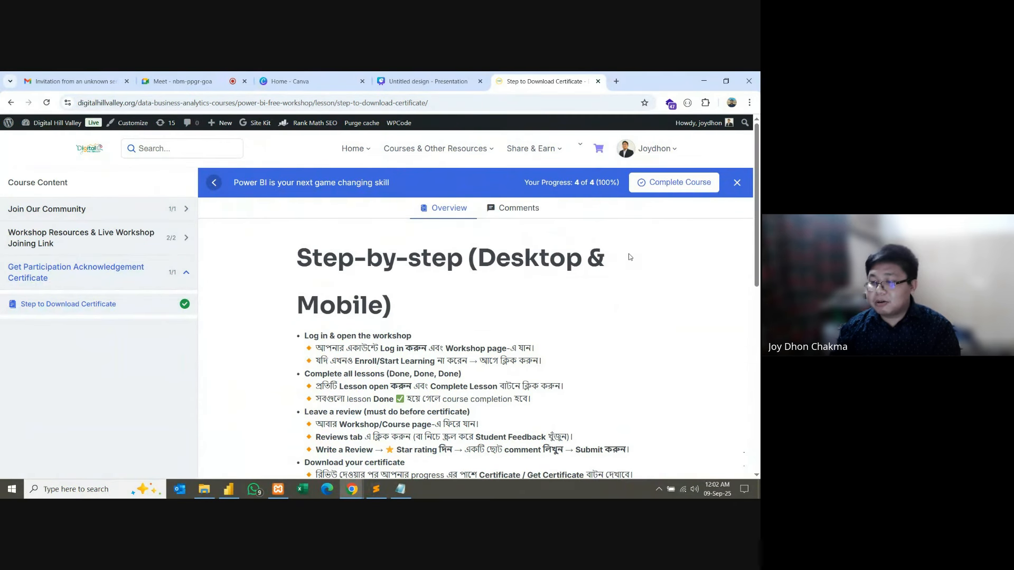
click(682, 184)
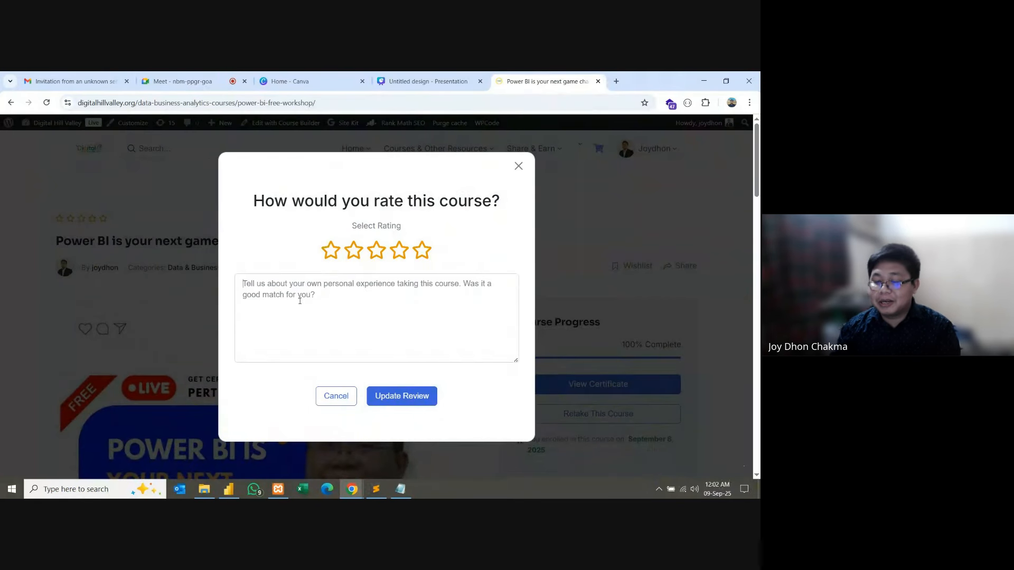
click(346, 396)
Step: Open the course's participation certificate and examine its text and credential details
scroll(562, 290, down, 2)
click(563, 288)
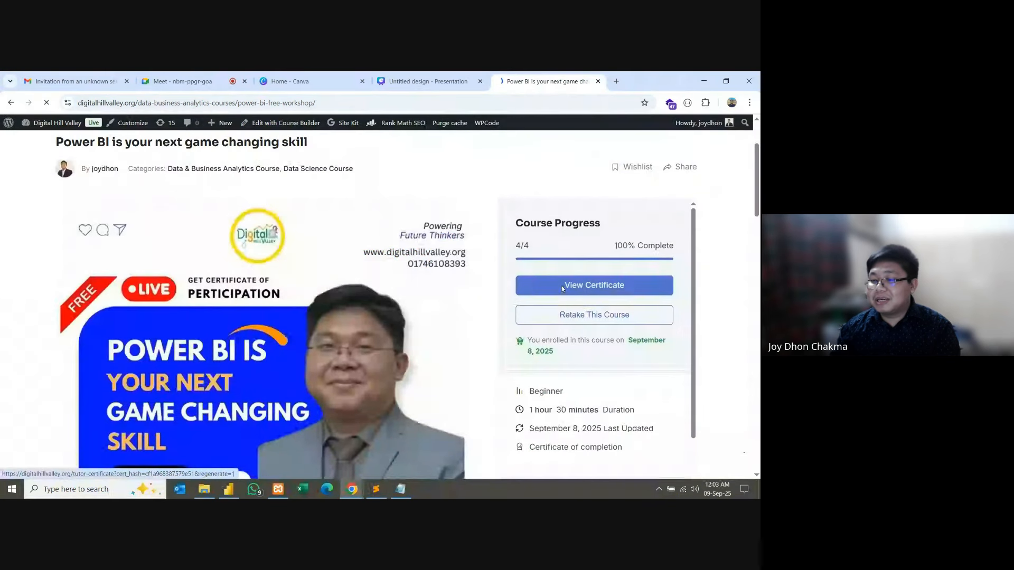
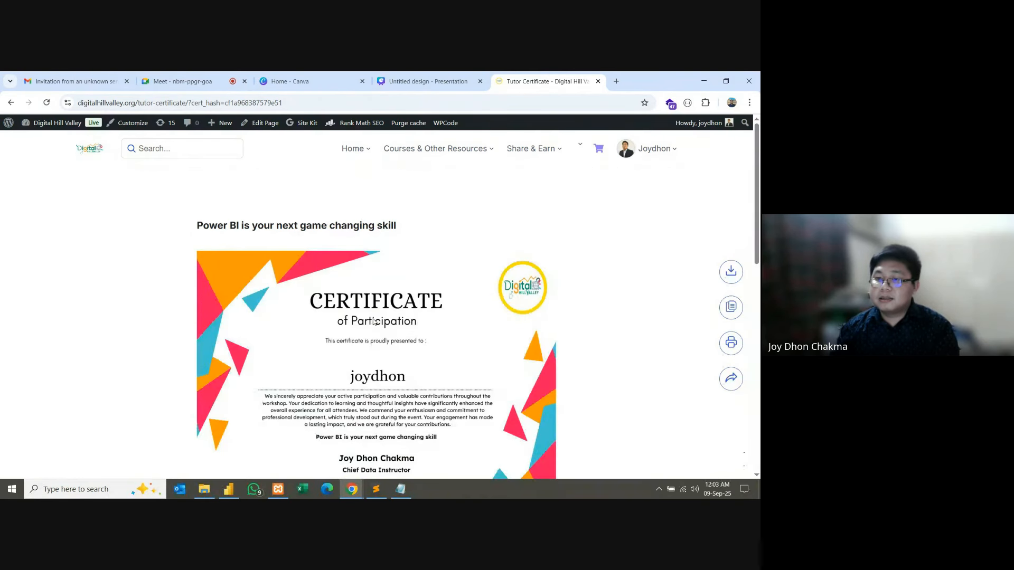
scroll(373, 321, down, 1)
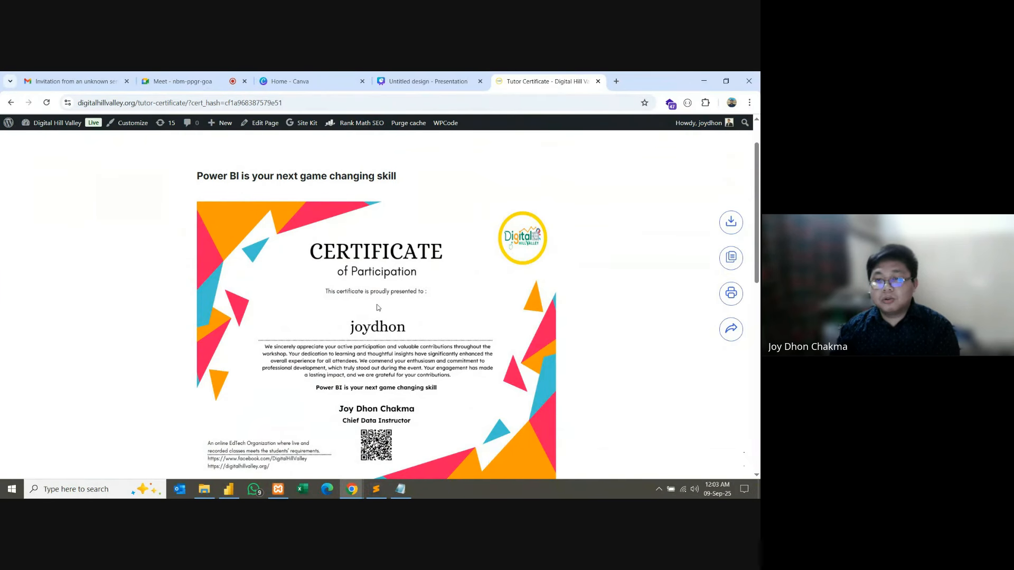
scroll(391, 294, down, 1)
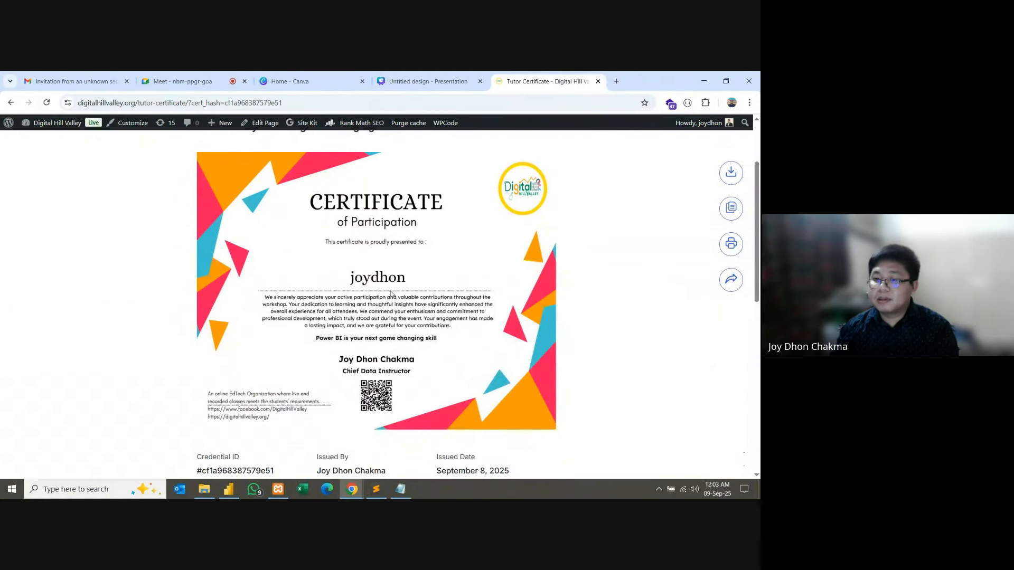
scroll(392, 301, down, 2)
scroll(396, 320, up, 1)
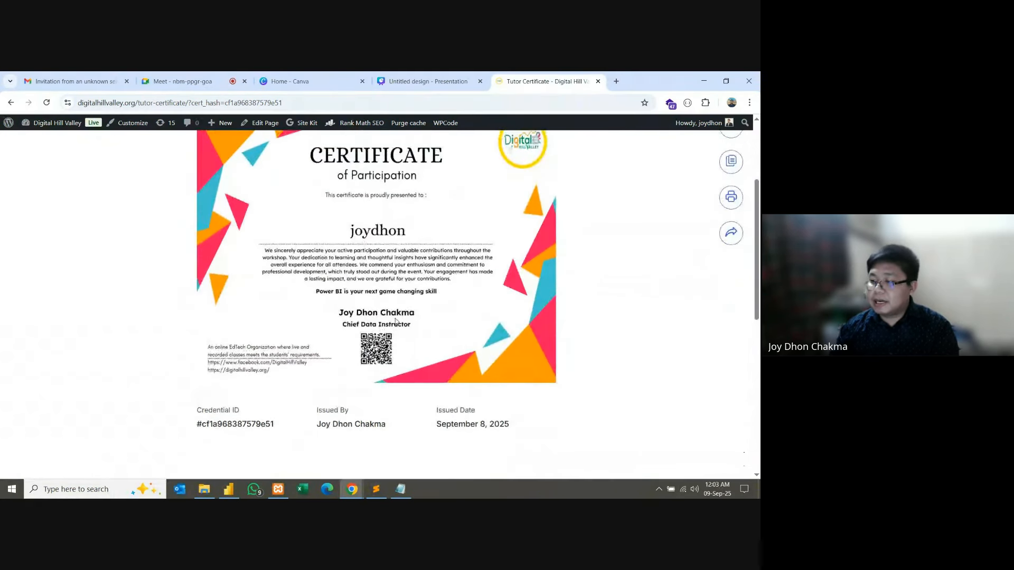
Step: Get the participation certificate as a JPG
scroll(395, 320, up, 2)
mouse_move(731, 224)
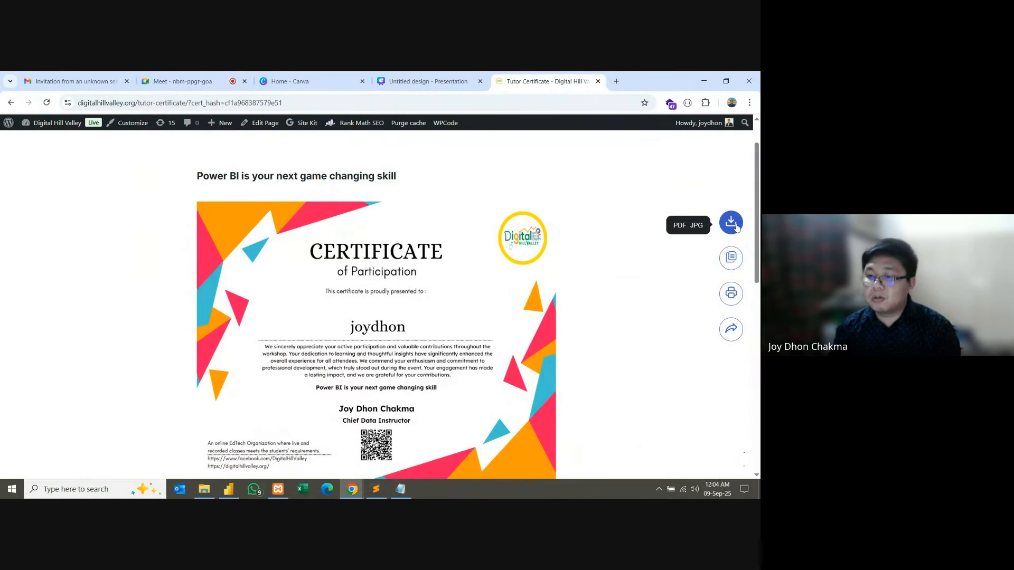
click(697, 225)
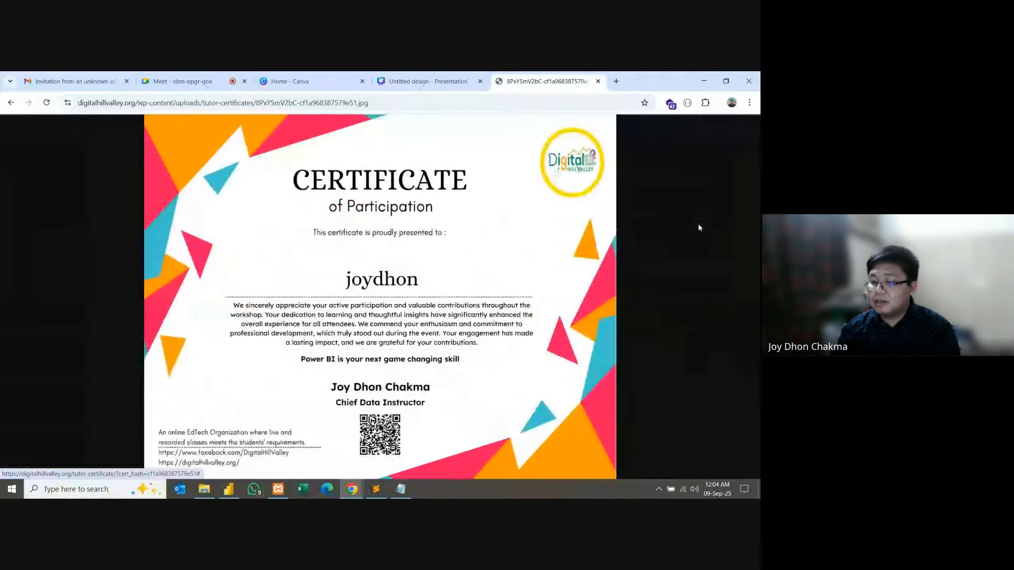
Step: Save the participation certificate image as a JPEG in the Downloads folder under its suggested file name
right_click(412, 245)
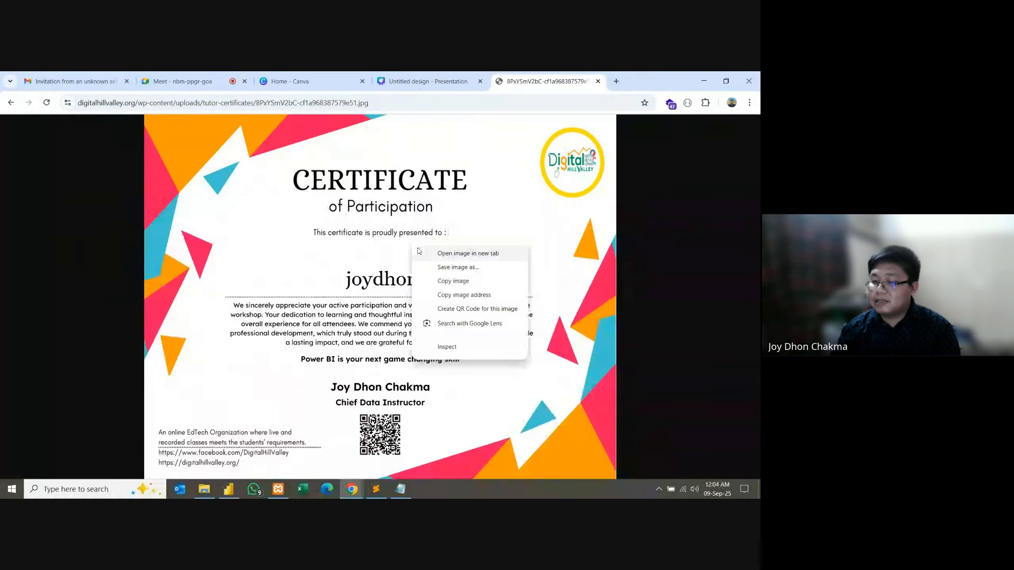
click(457, 267)
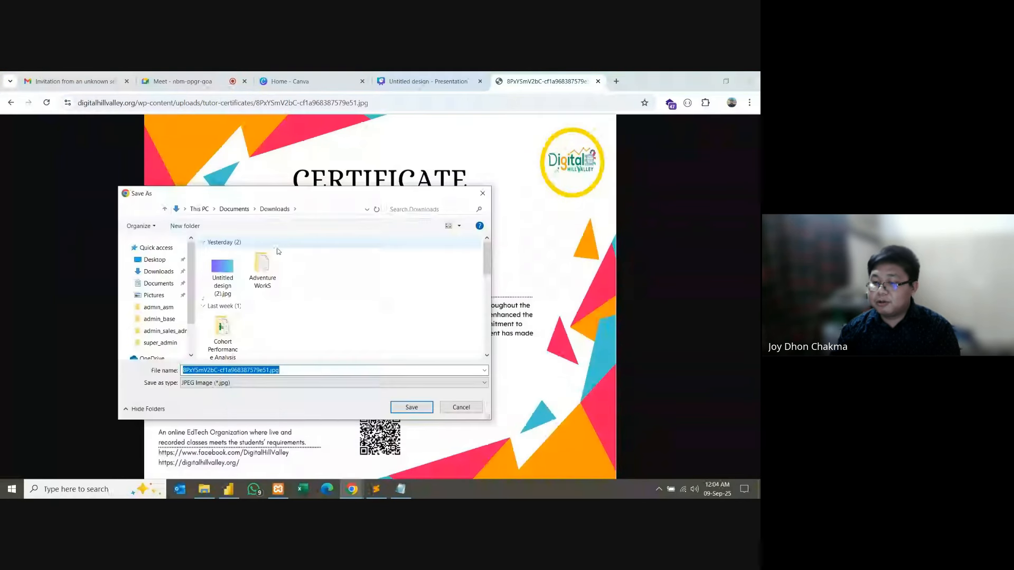
key(Return)
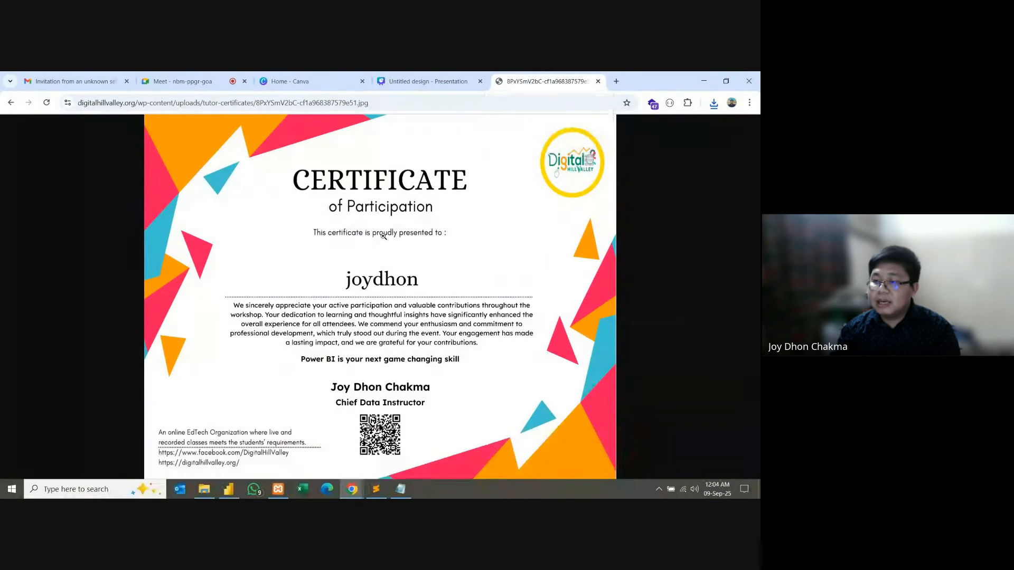
Step: Return to the certificate page, open the account settings and review the profile's name, bio and display name fields
click(11, 103)
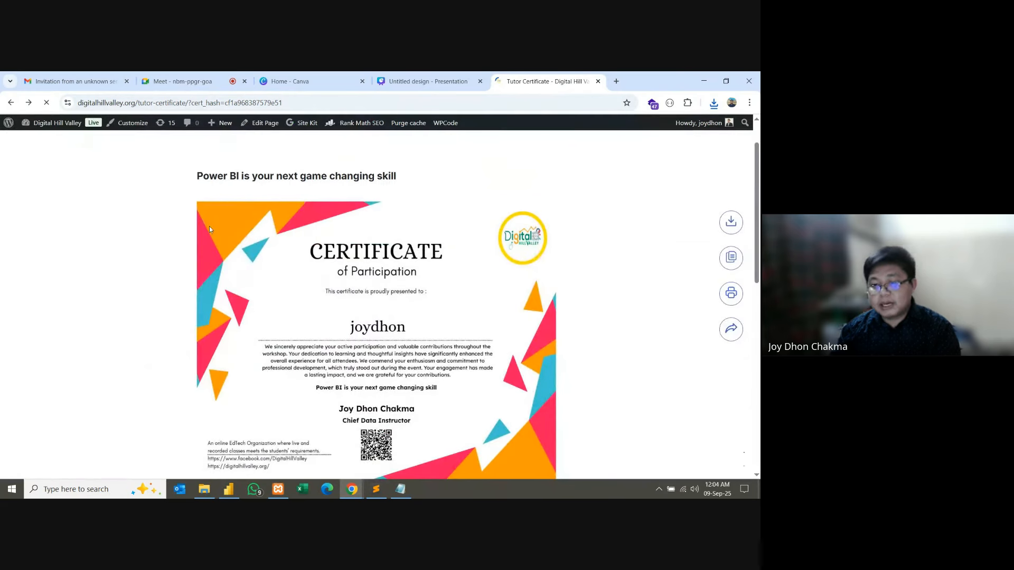
scroll(534, 251, up, 1)
mouse_move(655, 149)
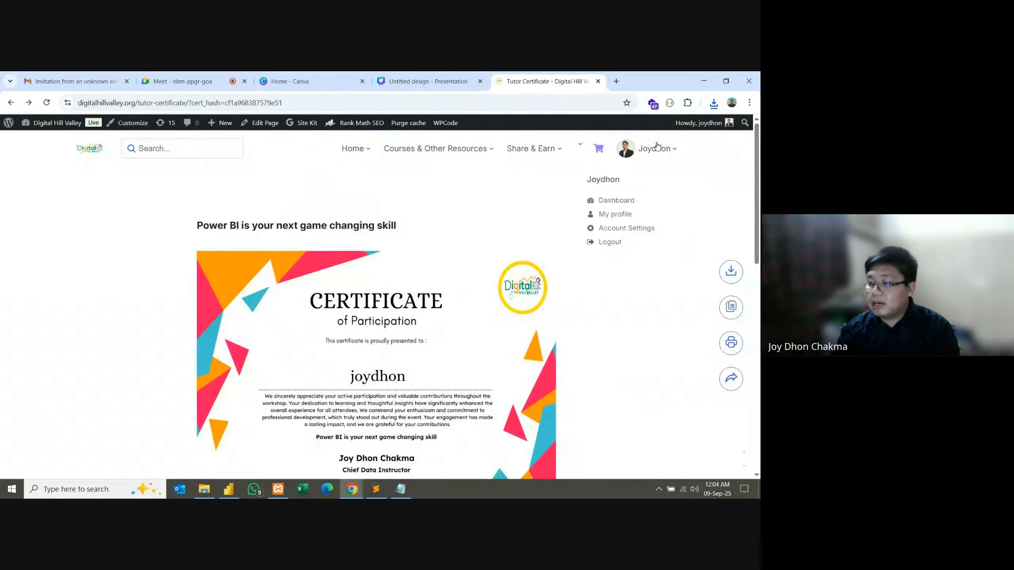
click(619, 231)
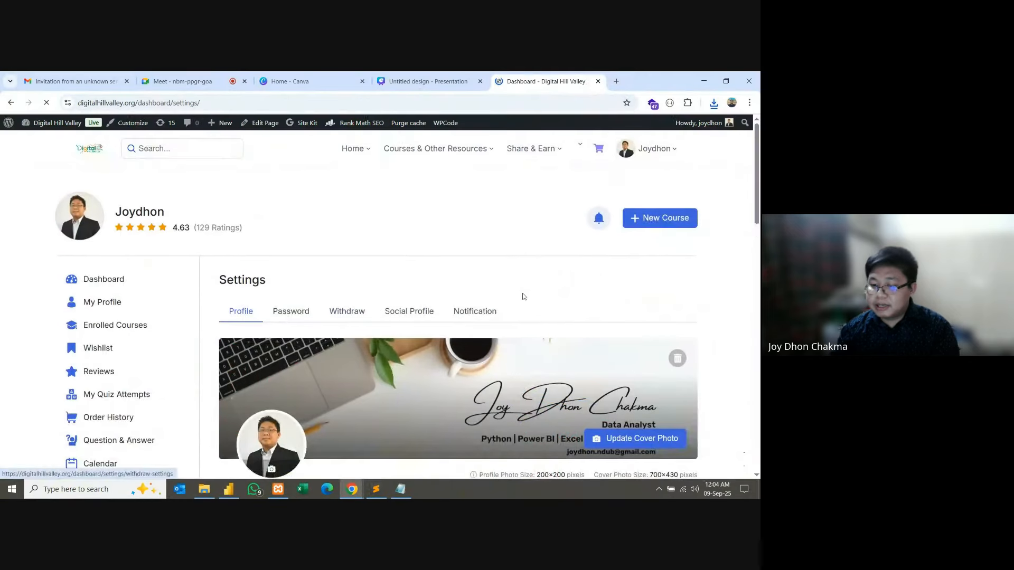
scroll(523, 296, down, 7)
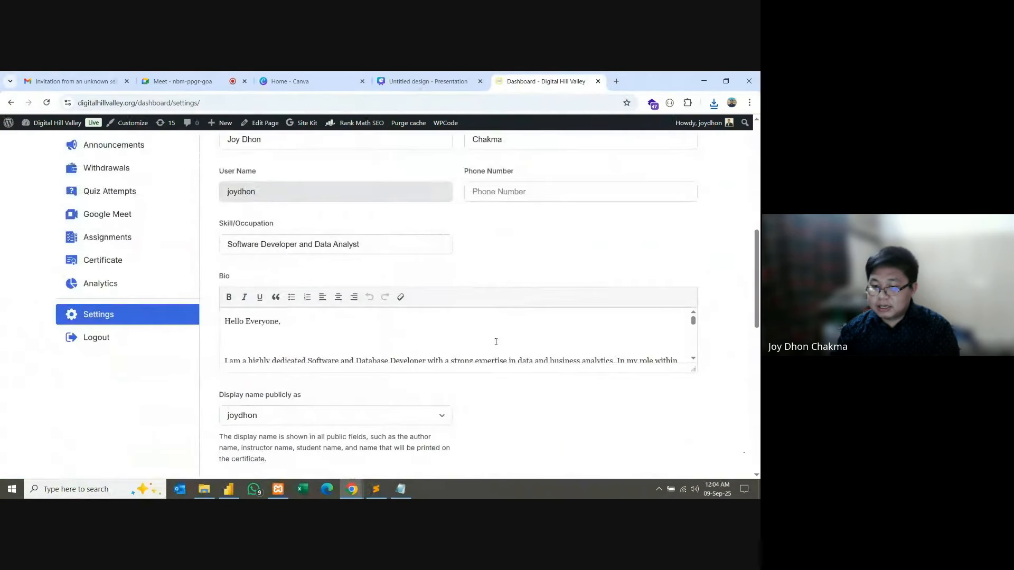
scroll(490, 340, up, 1)
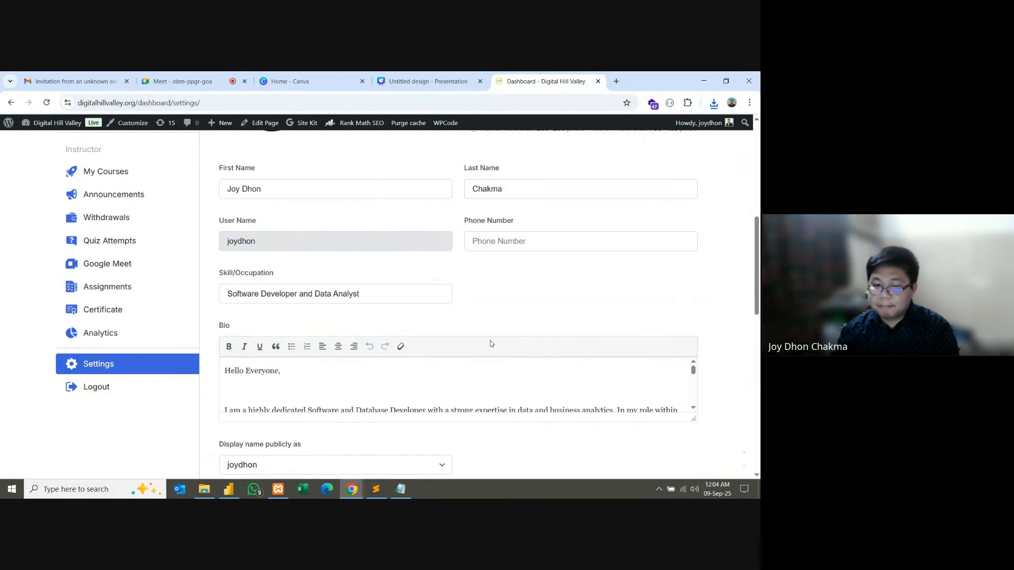
scroll(490, 344, down, 1)
Step: Open the instructor dashboard's Certificate section and look through the list of certificate templates
click(141, 269)
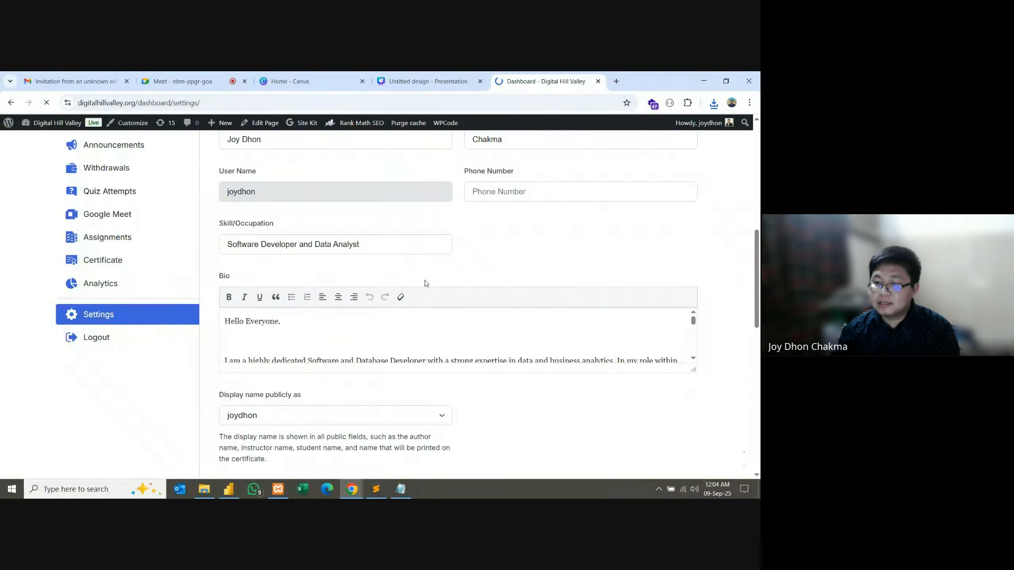
scroll(430, 319, down, 3)
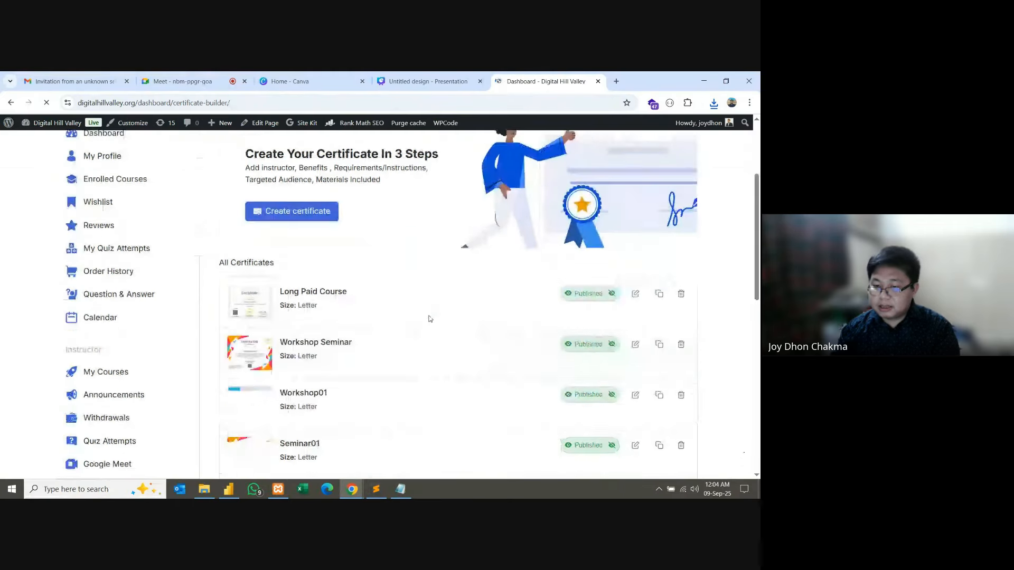
scroll(430, 319, up, 2)
scroll(430, 319, down, 1)
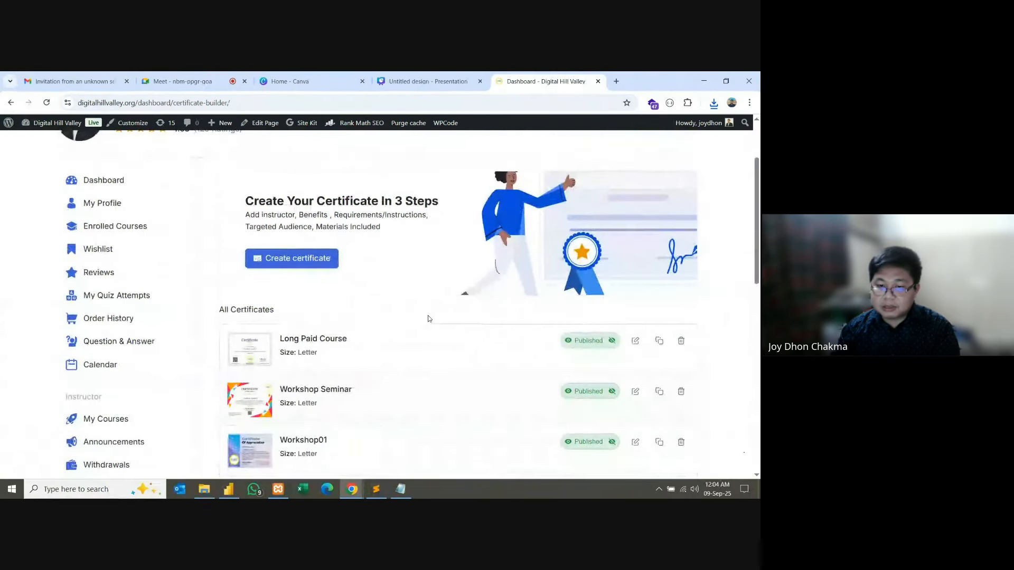
Step: Open My Profile and examine the registration details, name and username fields, and the full biography
click(140, 210)
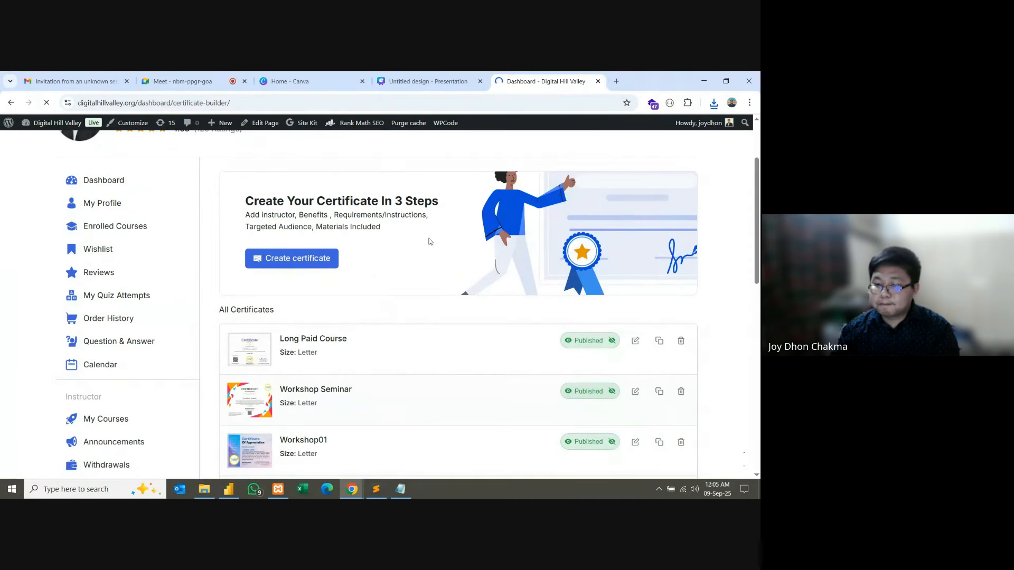
scroll(436, 254, down, 4)
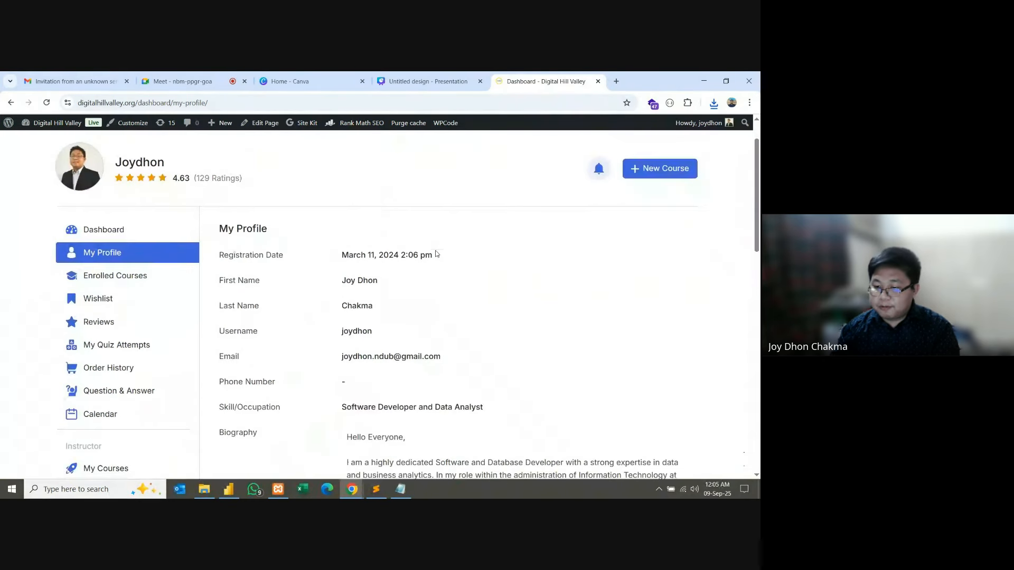
scroll(436, 254, up, 3)
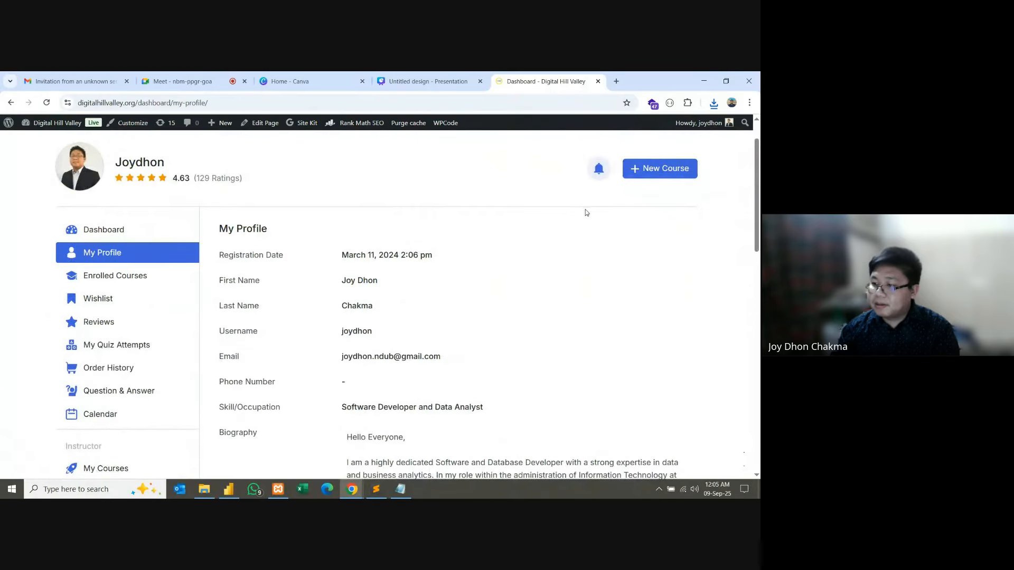
scroll(262, 310, down, 4)
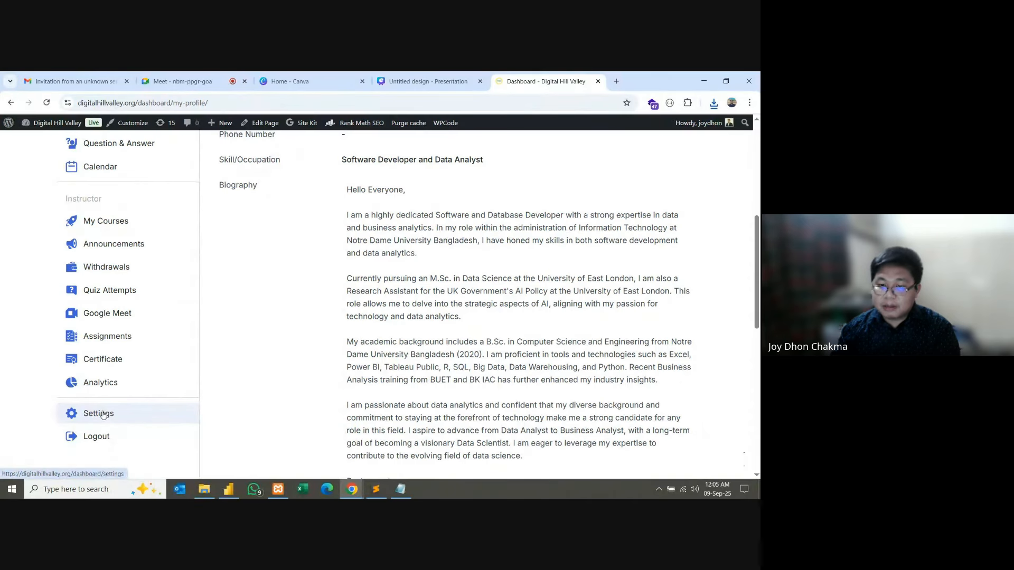
scroll(153, 383, up, 1)
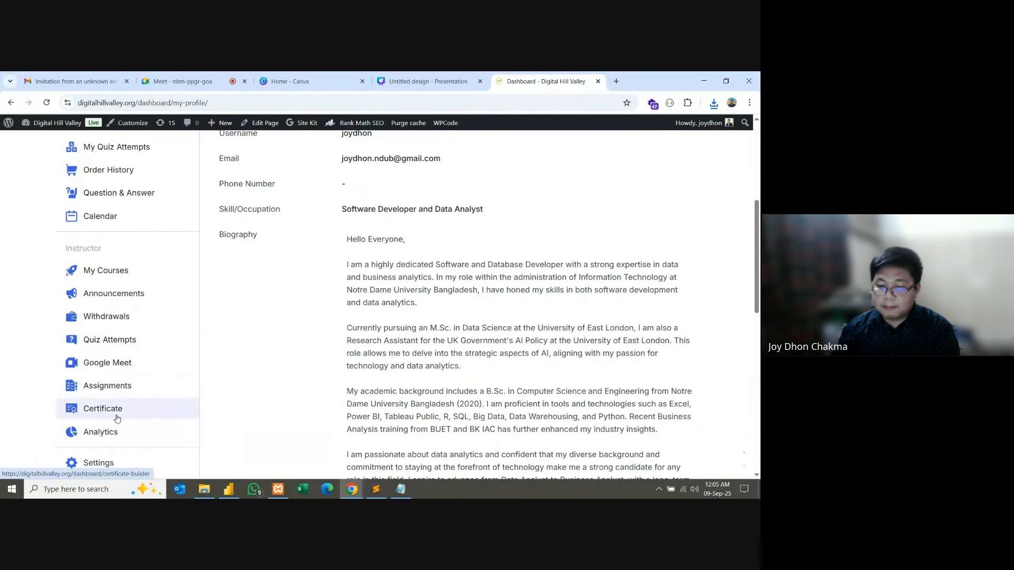
scroll(117, 419, up, 2)
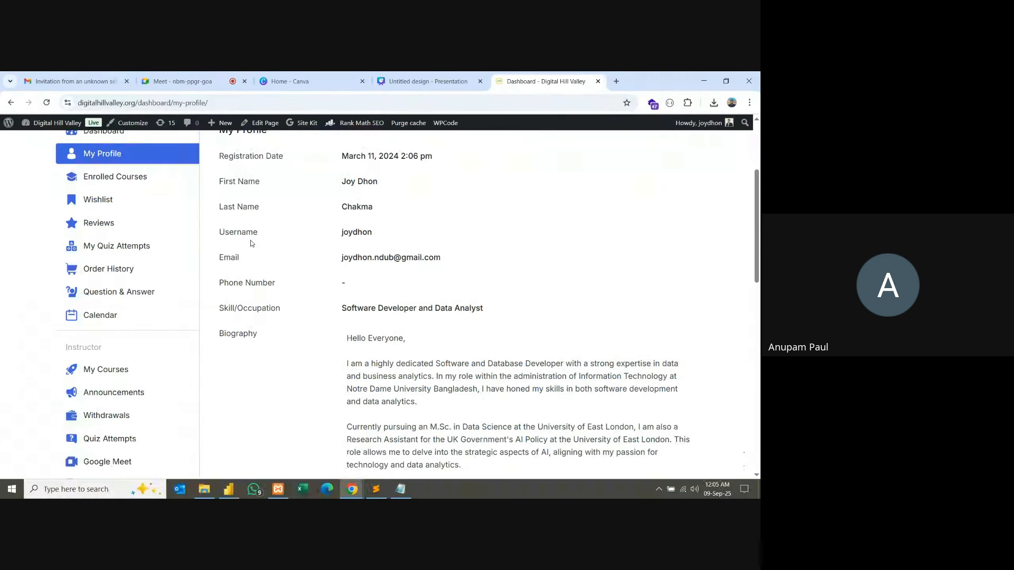
scroll(251, 243, up, 2)
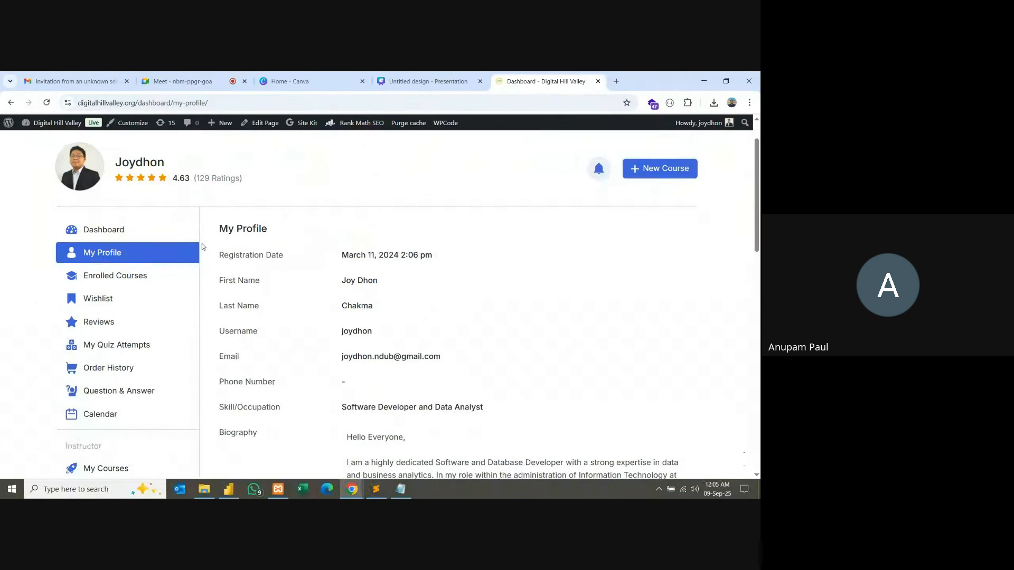
scroll(337, 268, down, 3)
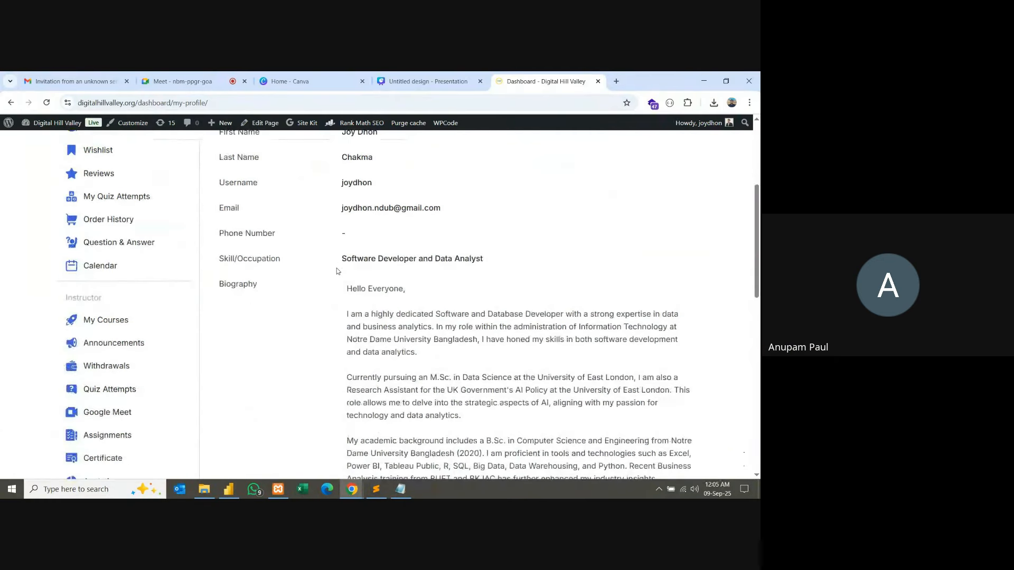
scroll(337, 271, up, 1)
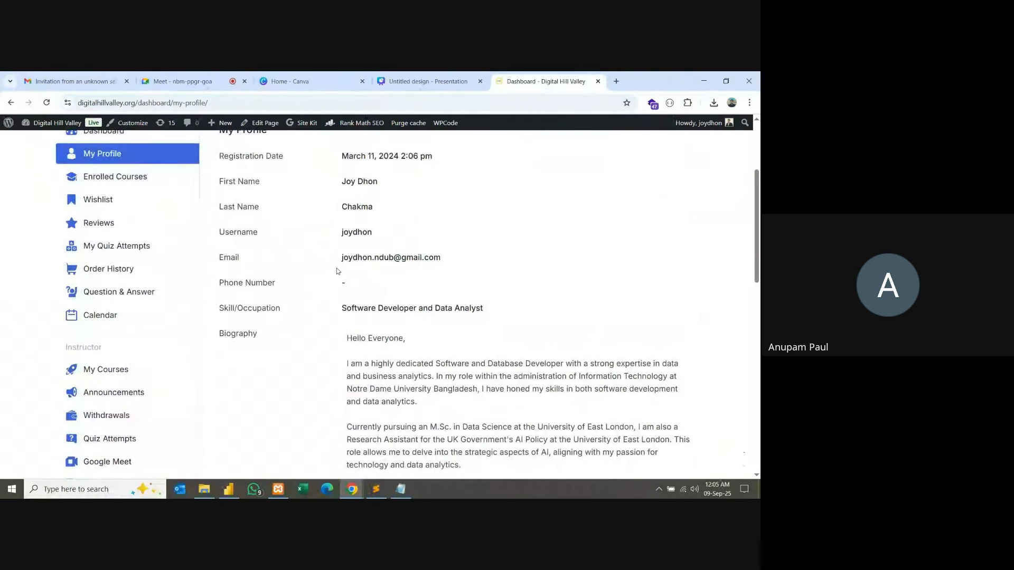
scroll(337, 271, up, 2)
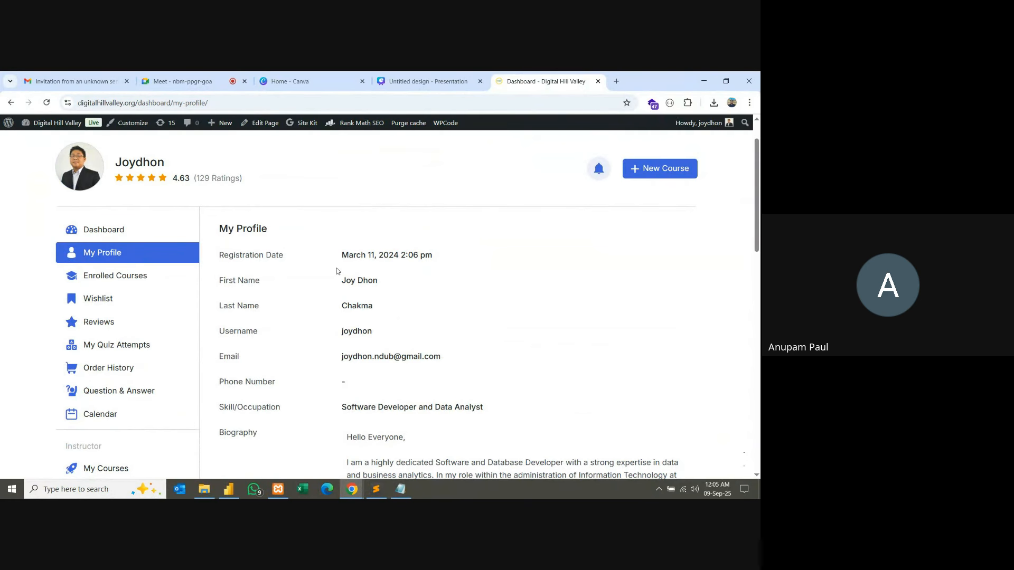
double_click(352, 331)
click(389, 319)
scroll(418, 321, down, 6)
scroll(417, 320, down, 5)
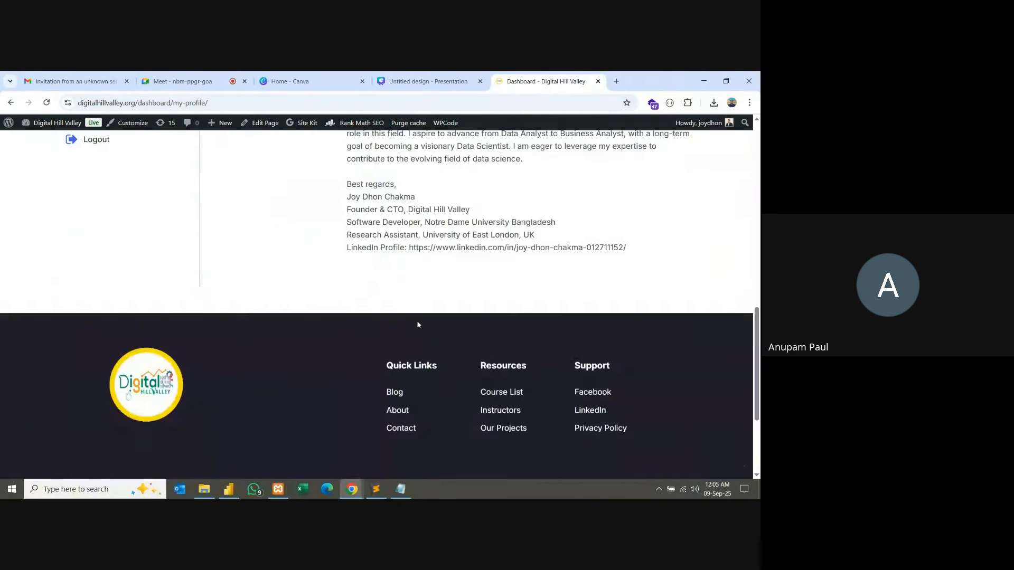
scroll(417, 320, up, 3)
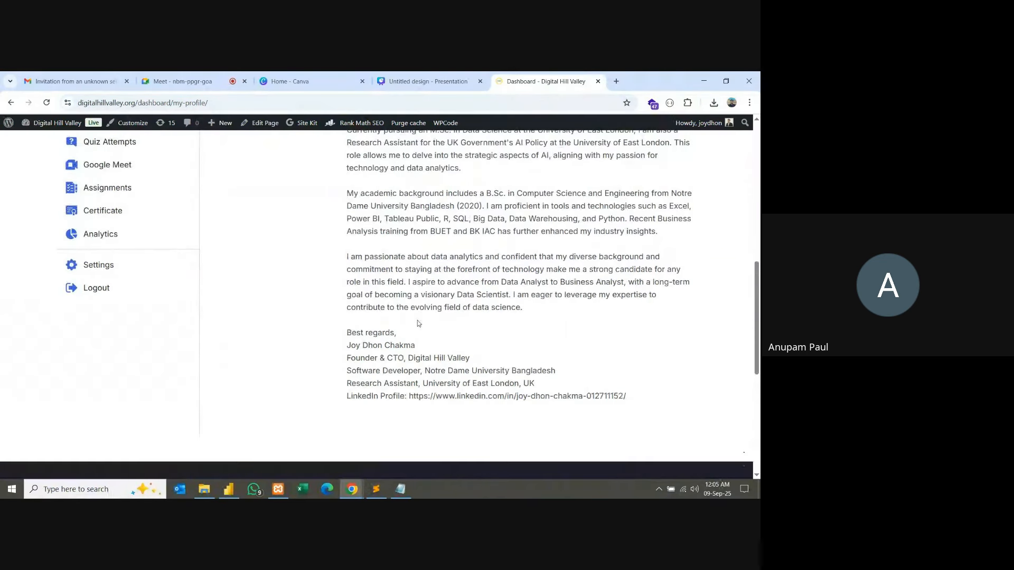
scroll(415, 321, up, 5)
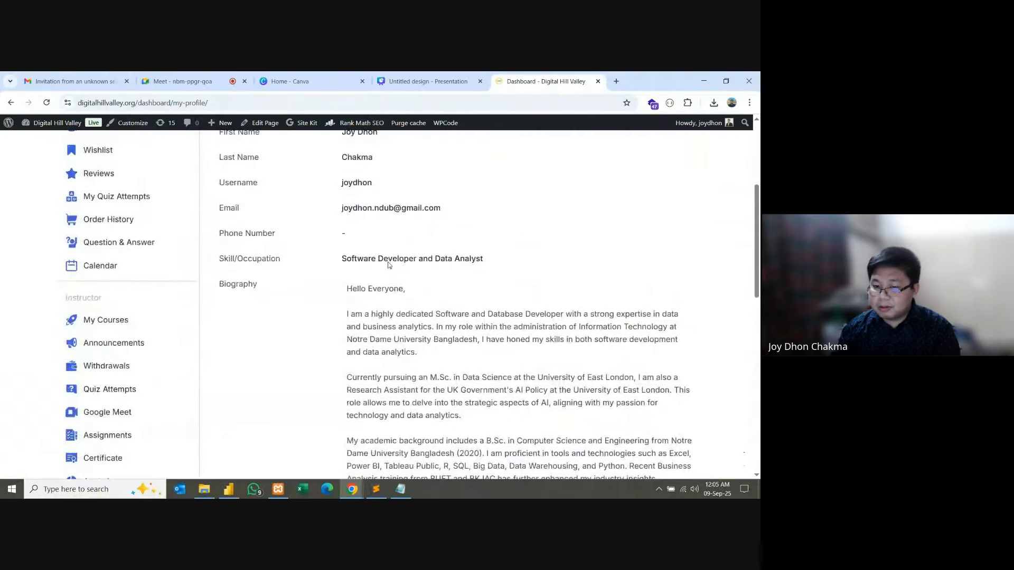
Step: In the account settings, set the publicly displayed name to the full name, first name before last name, and update the profile
scroll(389, 262, down, 3)
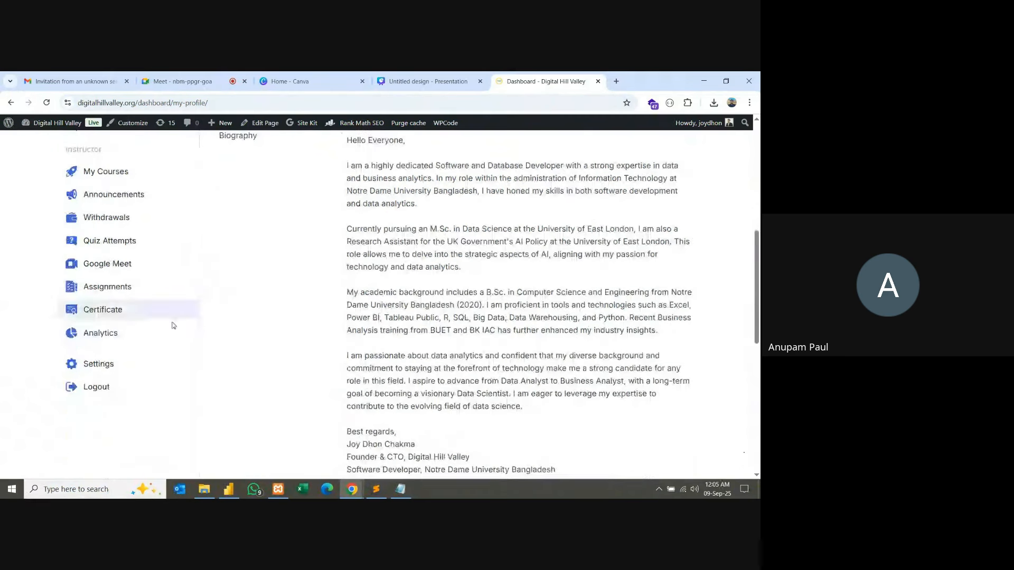
click(98, 365)
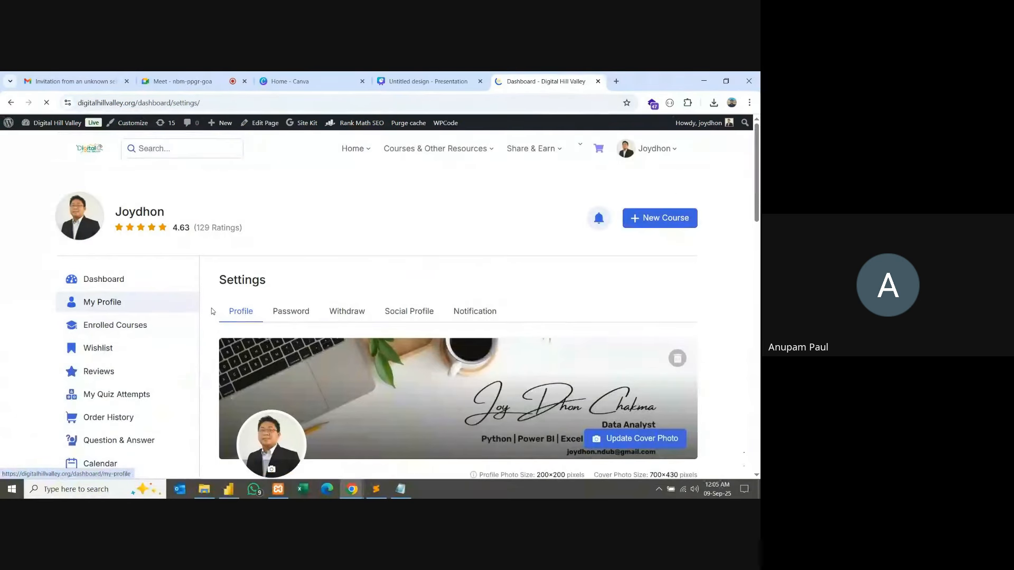
scroll(328, 307, down, 5)
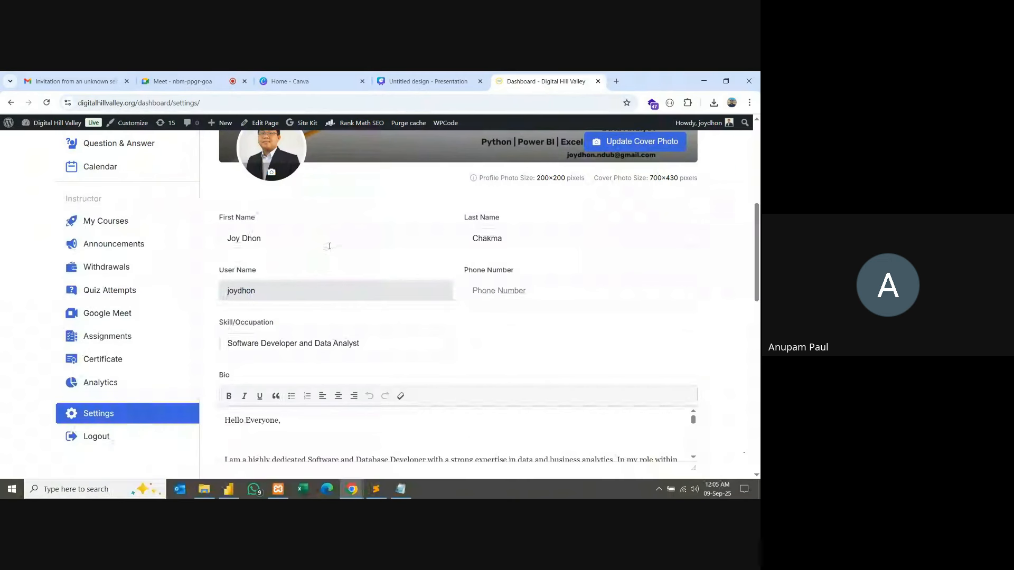
scroll(473, 332, down, 1)
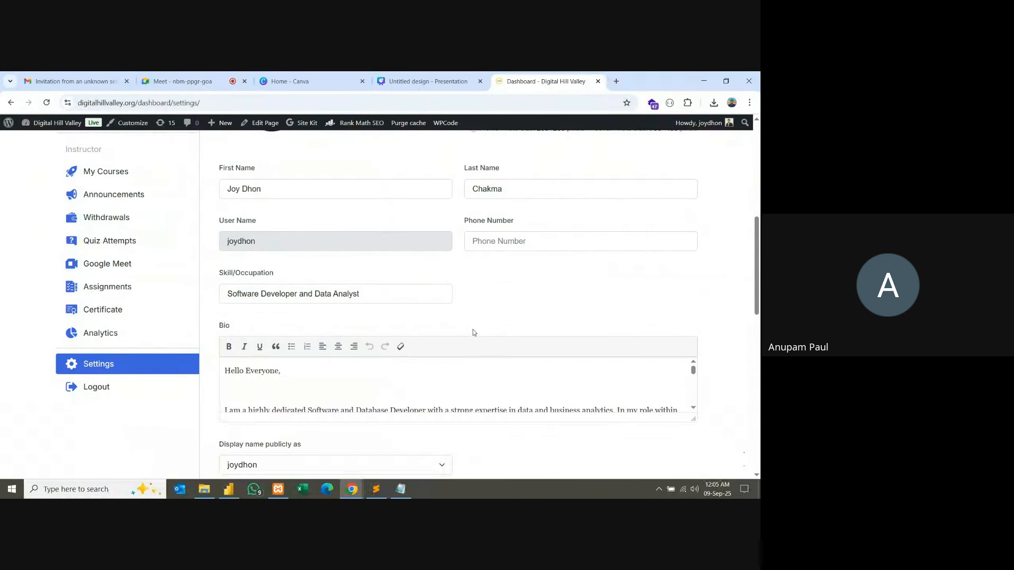
scroll(473, 330, down, 3)
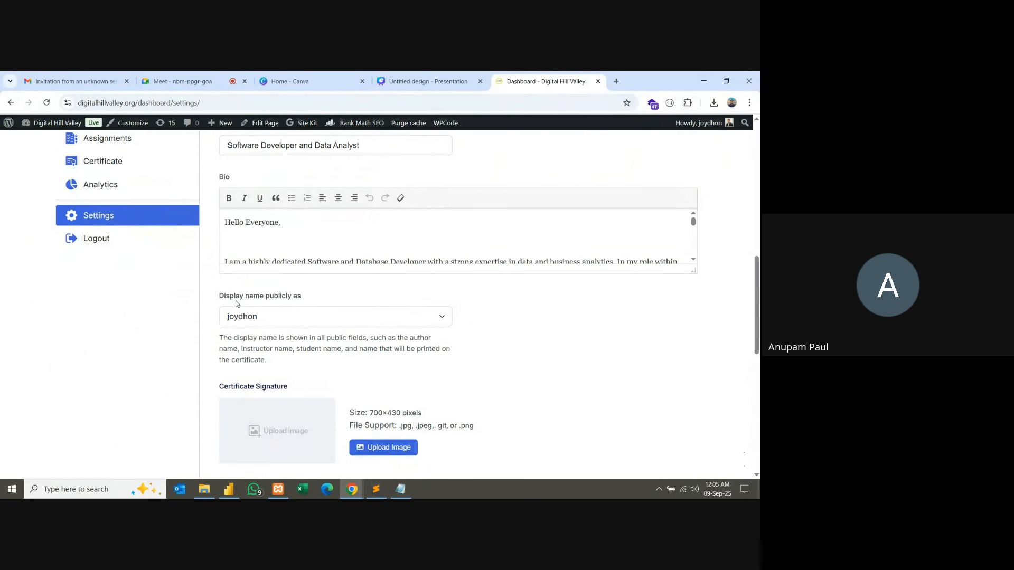
click(286, 316)
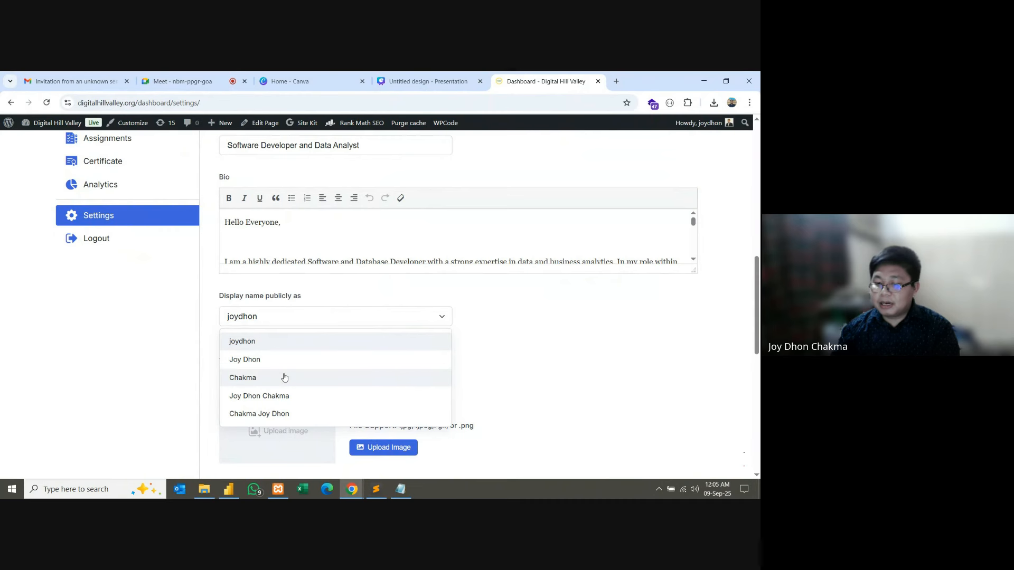
click(282, 396)
scroll(477, 354, down, 5)
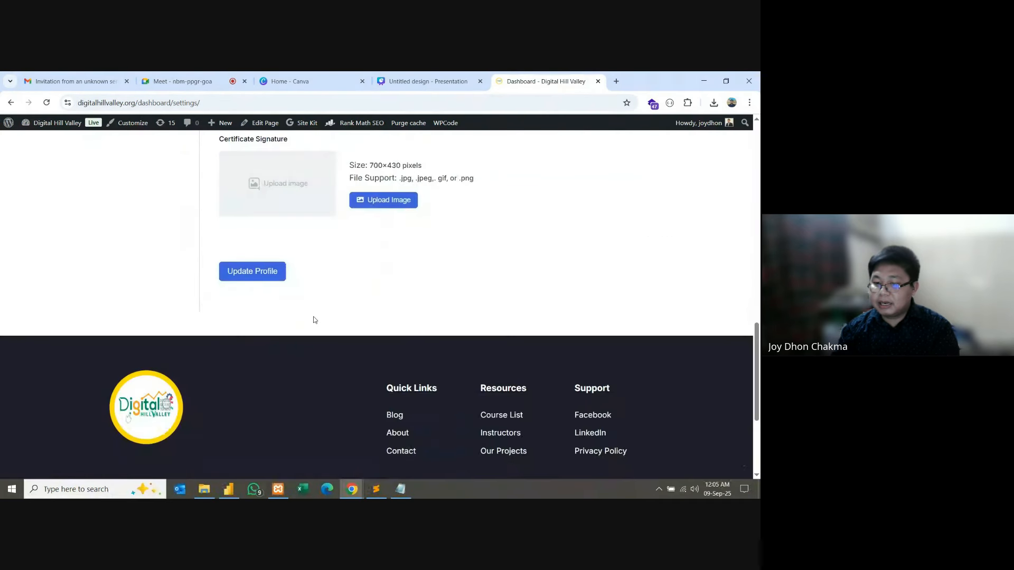
click(242, 276)
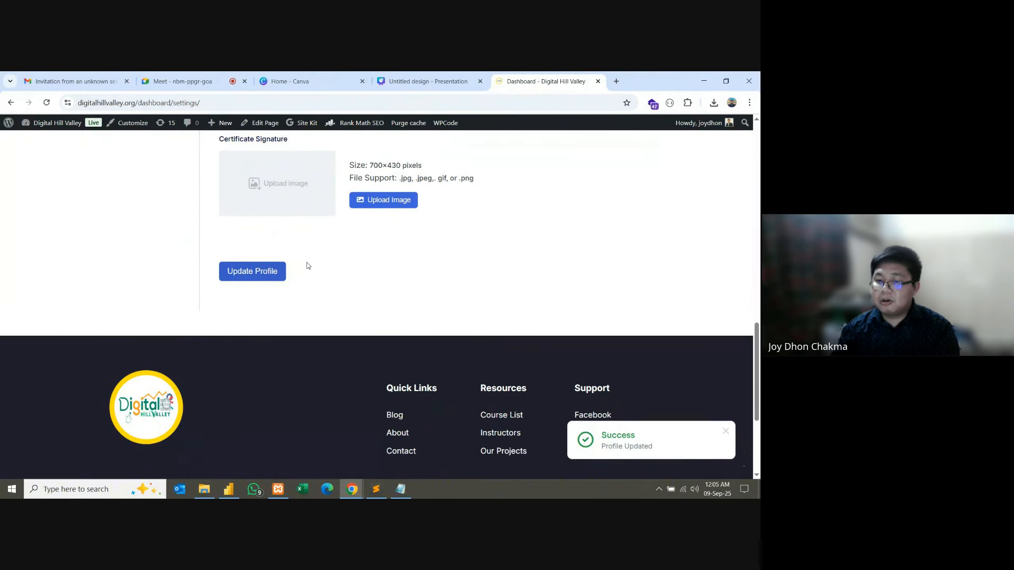
Step: Go to the Data & Business Analytics courses list and choose Download Certificate for "Power BI is your next game changing skill"
scroll(308, 266, up, 8)
mouse_move(436, 149)
click(416, 188)
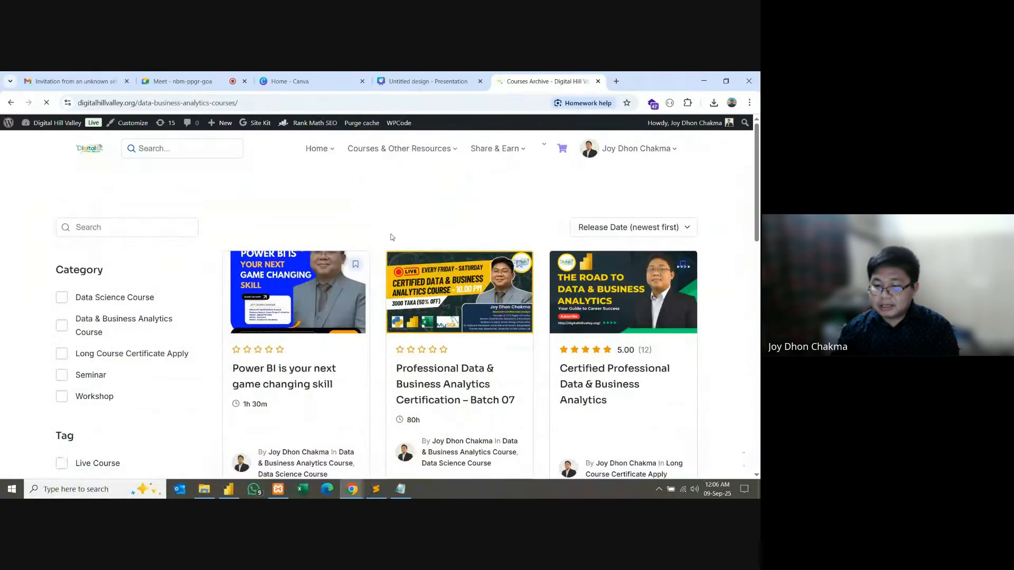
scroll(392, 237, down, 2)
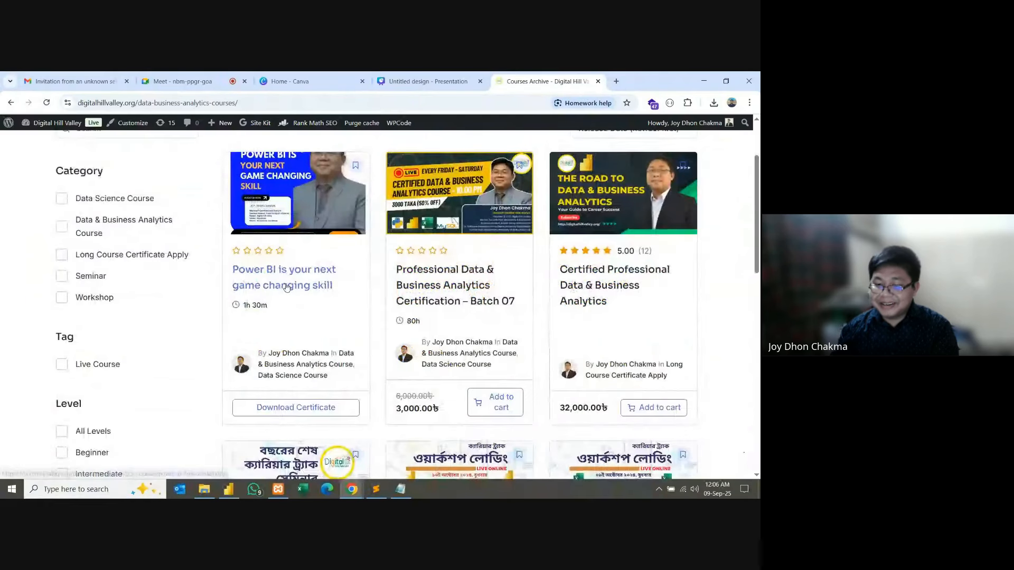
click(274, 410)
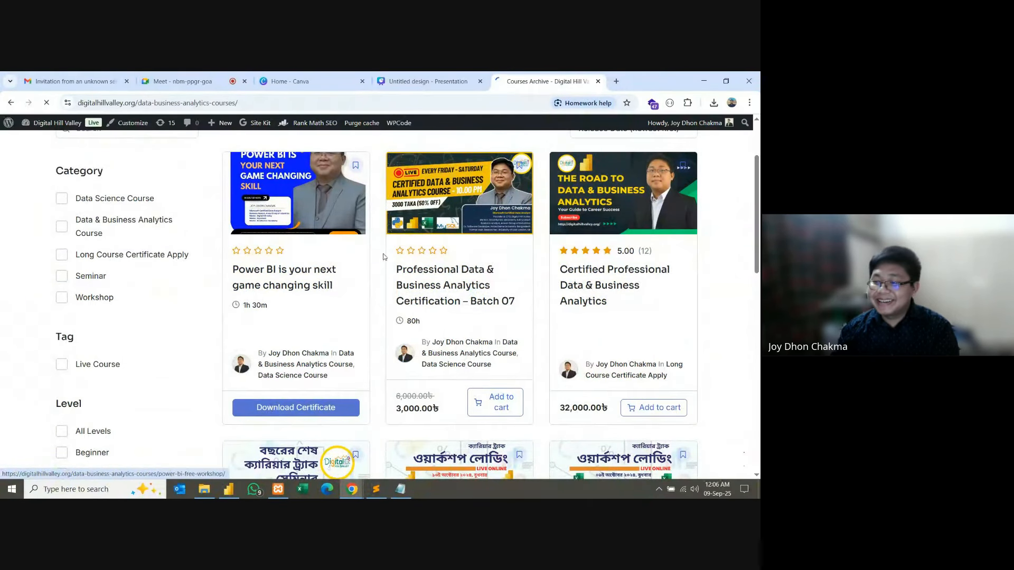
Step: Open the Power BI course certificate as a JPG image, check the recipient name, and return to the certificate page
scroll(280, 306, down, 2)
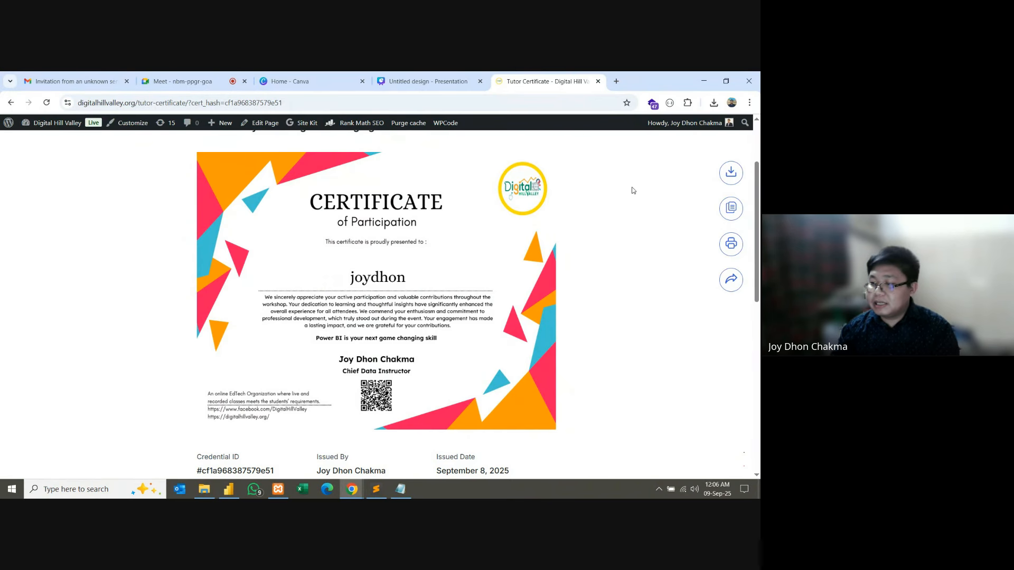
mouse_move(730, 173)
click(699, 181)
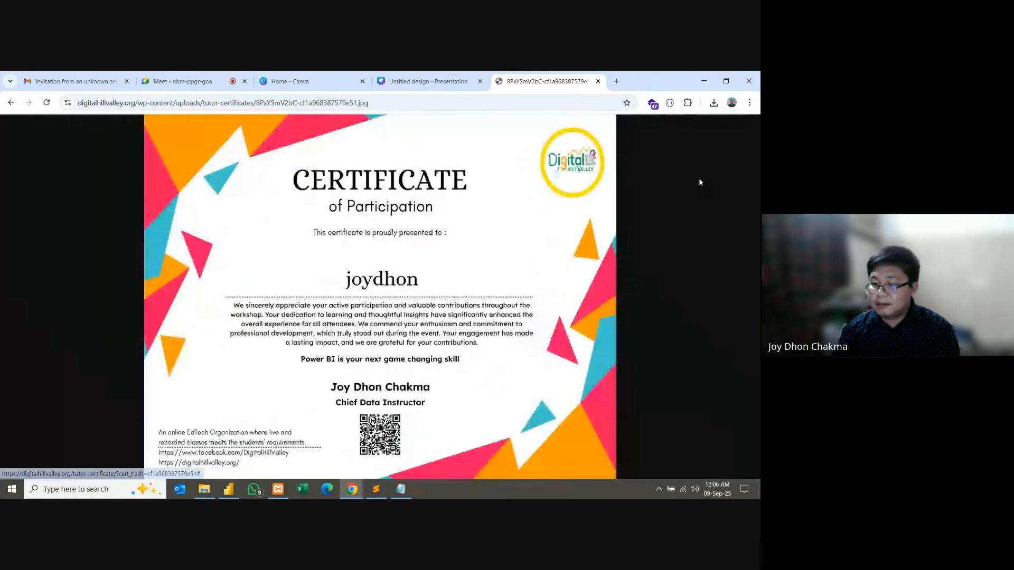
click(11, 102)
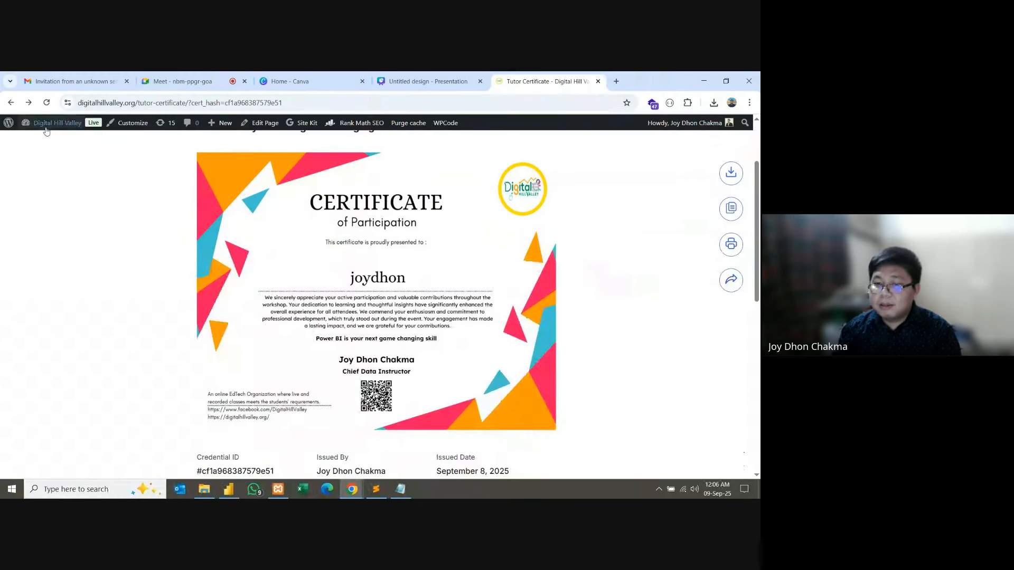
Step: Delete the last 24 hours of browsing history and cached images and files, leaving cookies and other site data excluded
click(615, 82)
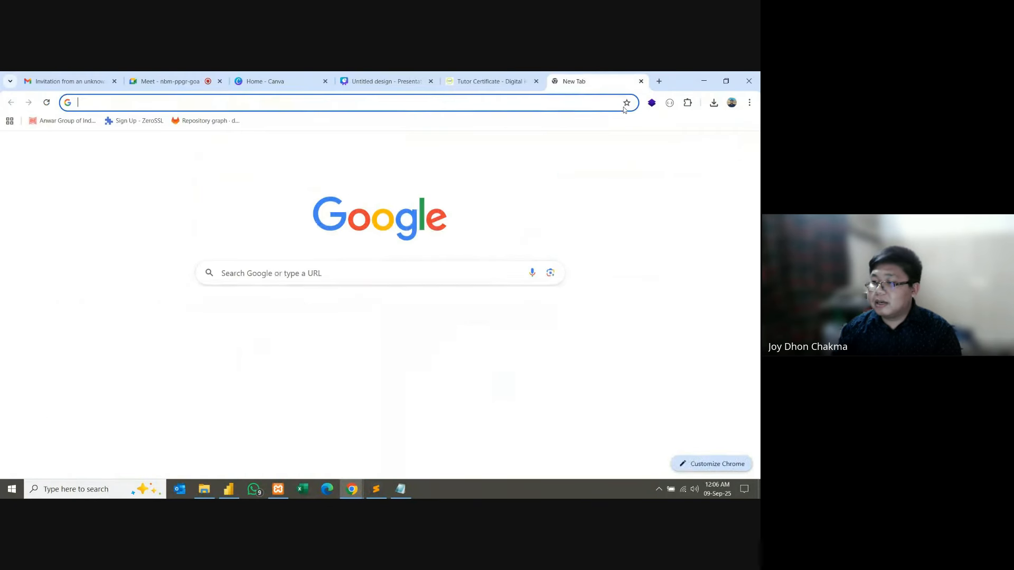
key(ctrl+h)
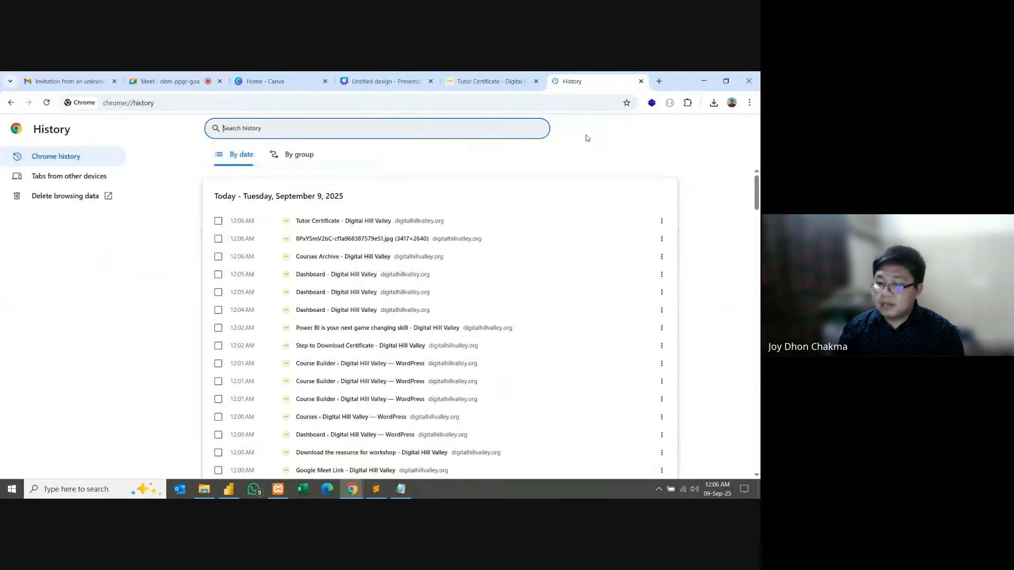
click(45, 206)
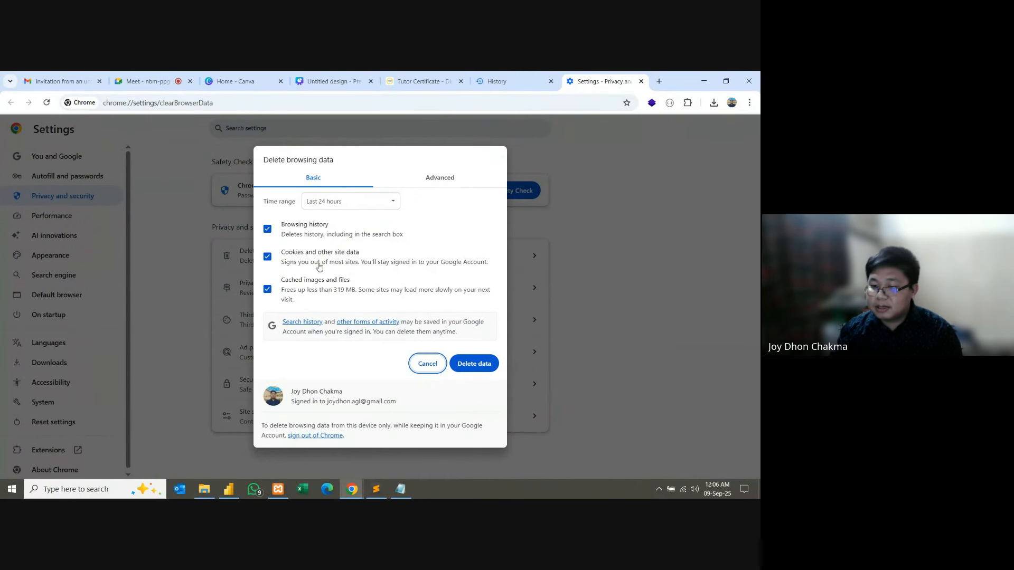
click(267, 263)
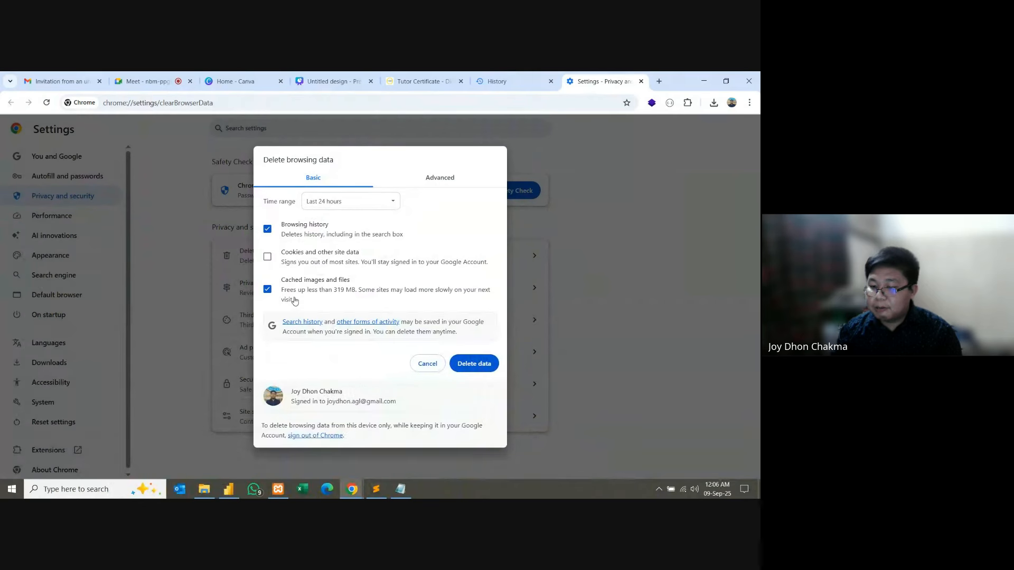
click(480, 365)
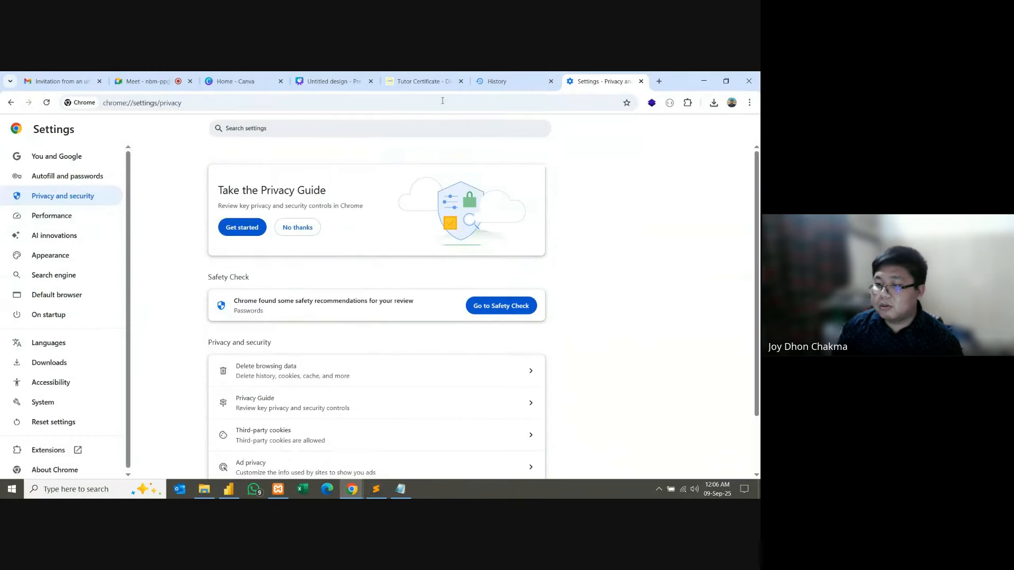
Step: Reload the Power BI course certificate page and start downloading the certificate as a PDF
click(432, 76)
click(49, 106)
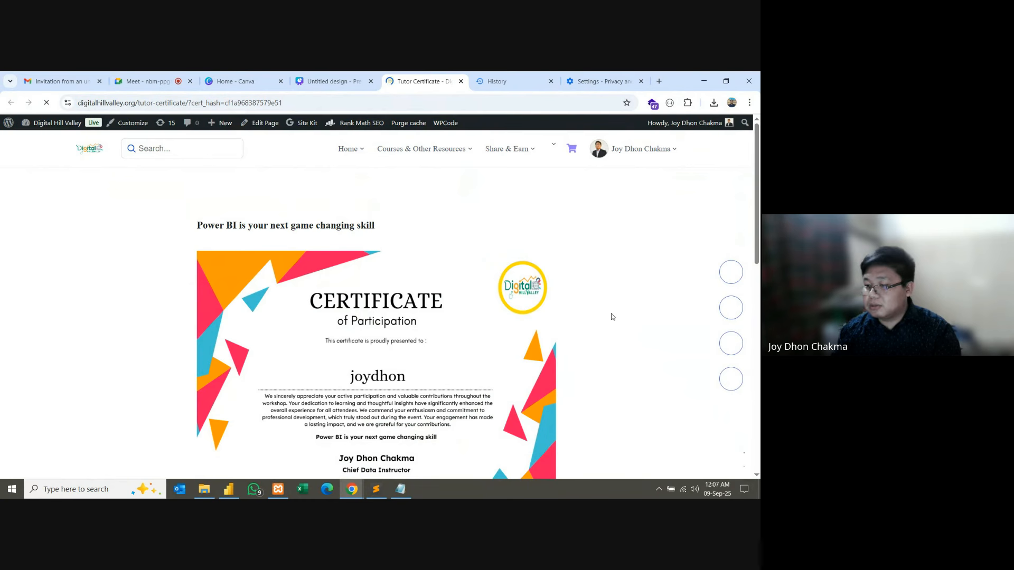
mouse_move(731, 272)
click(680, 279)
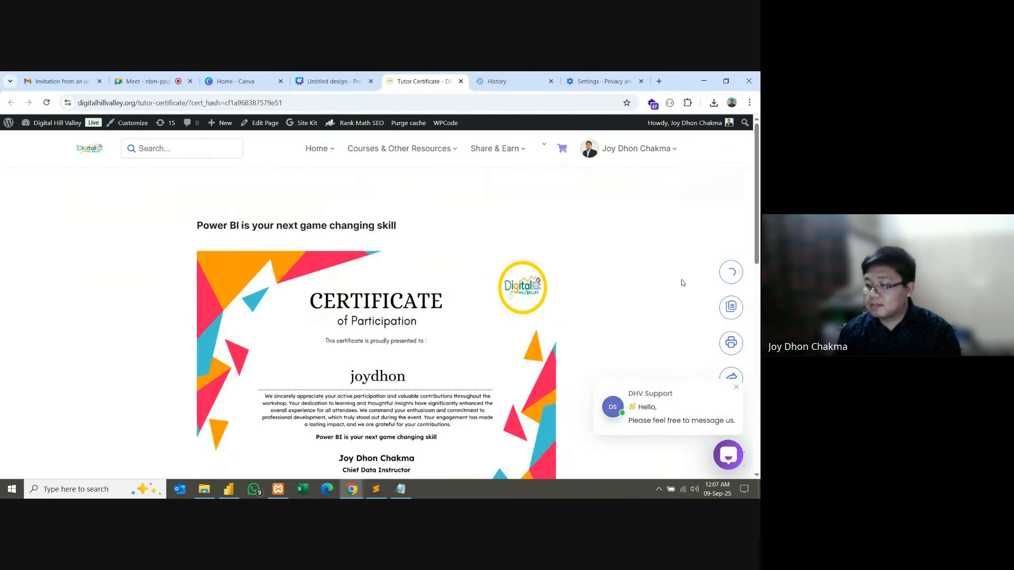
Step: Copy the certificate's credential URL and enter it as the address in a new browser tab
scroll(682, 283, down, 1)
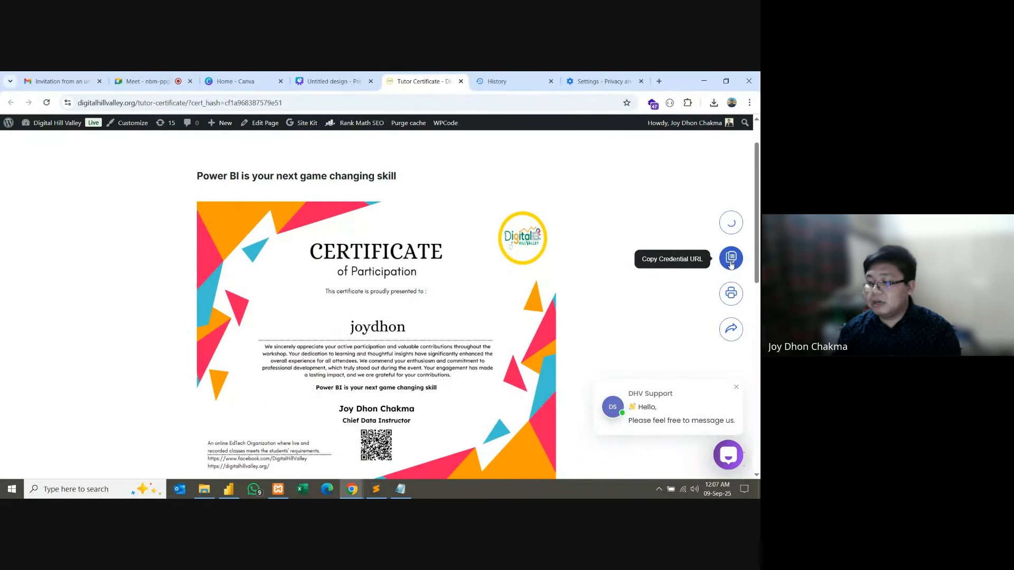
click(730, 259)
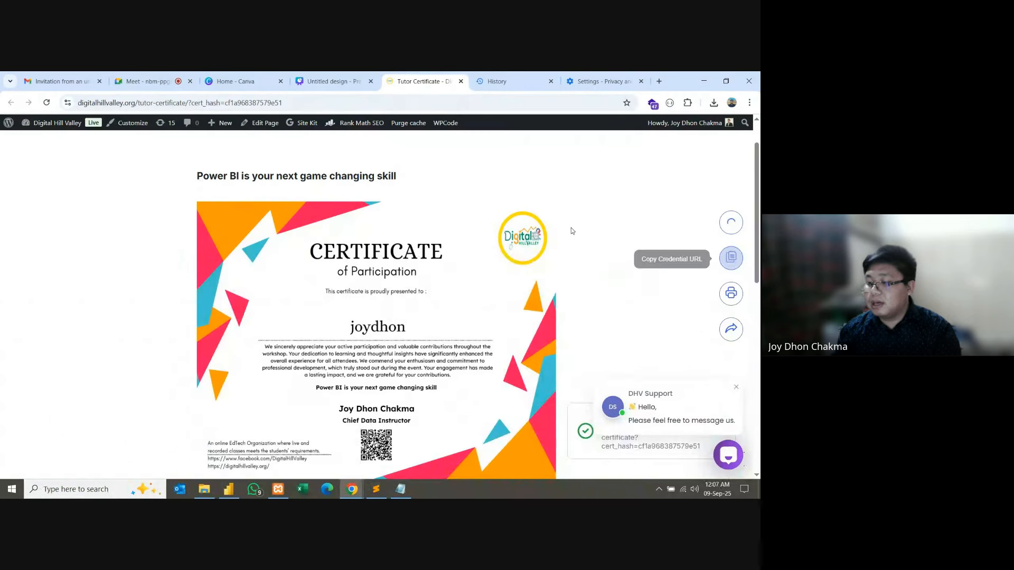
click(658, 82)
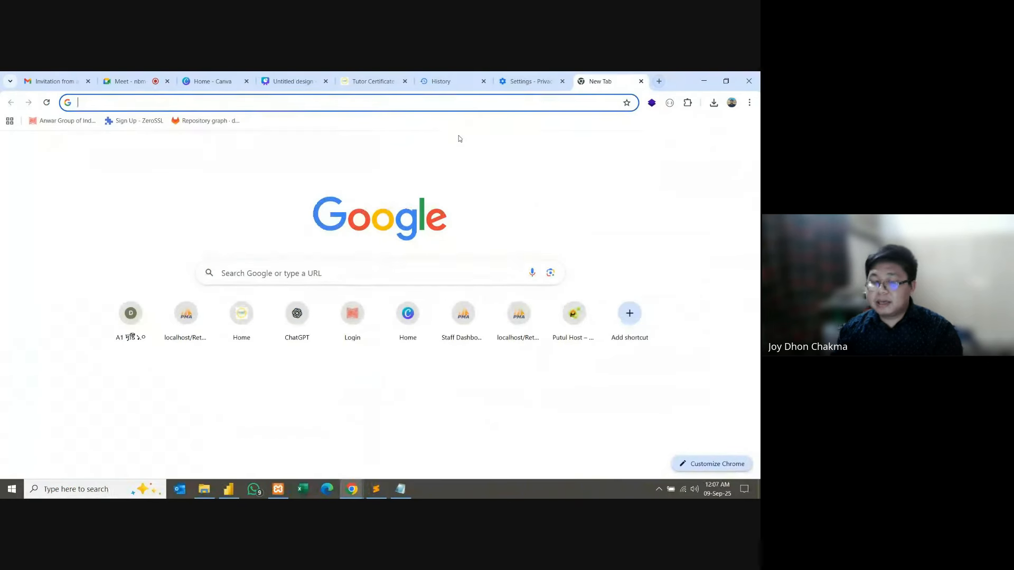
key(ctrl+v)
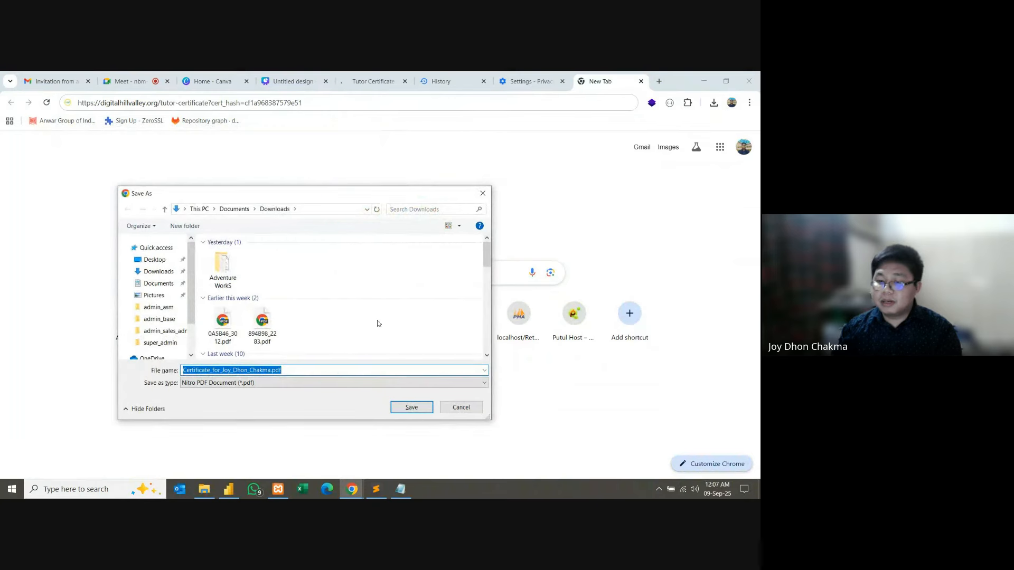